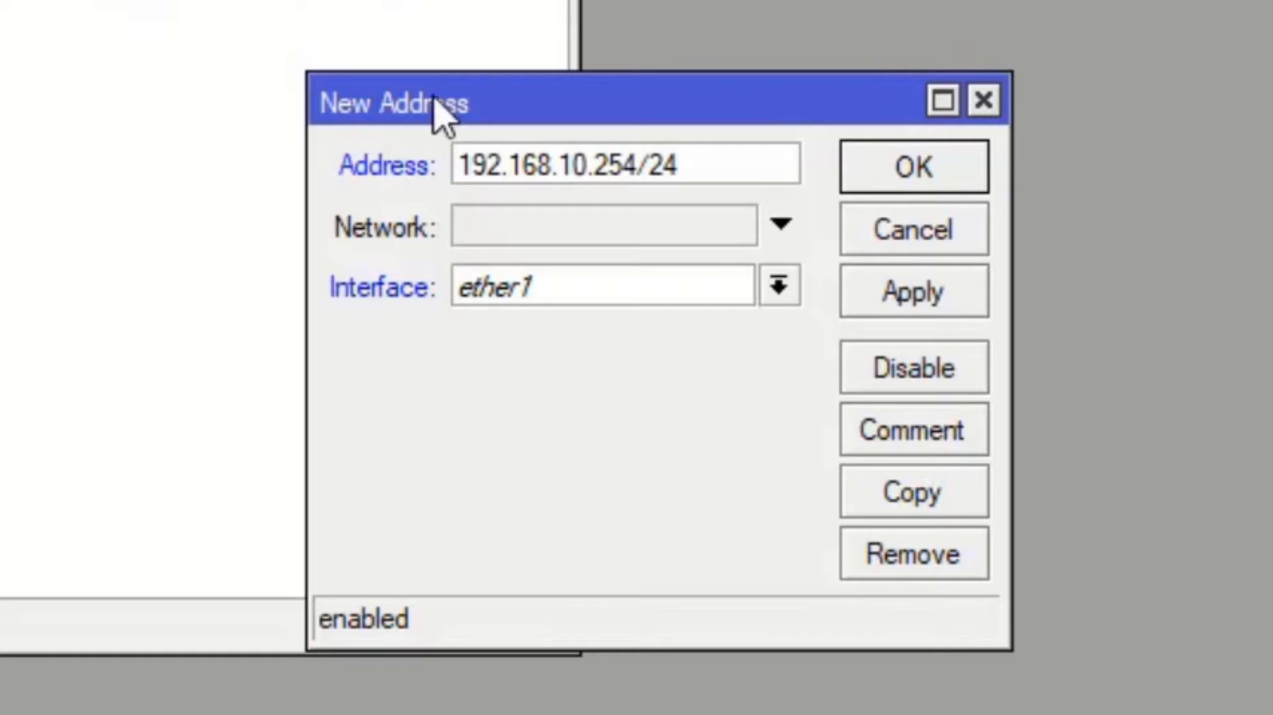
- Set the interface of the new 192.168.10.254/24 address to ether2 and save the entry
left_click(779, 292)
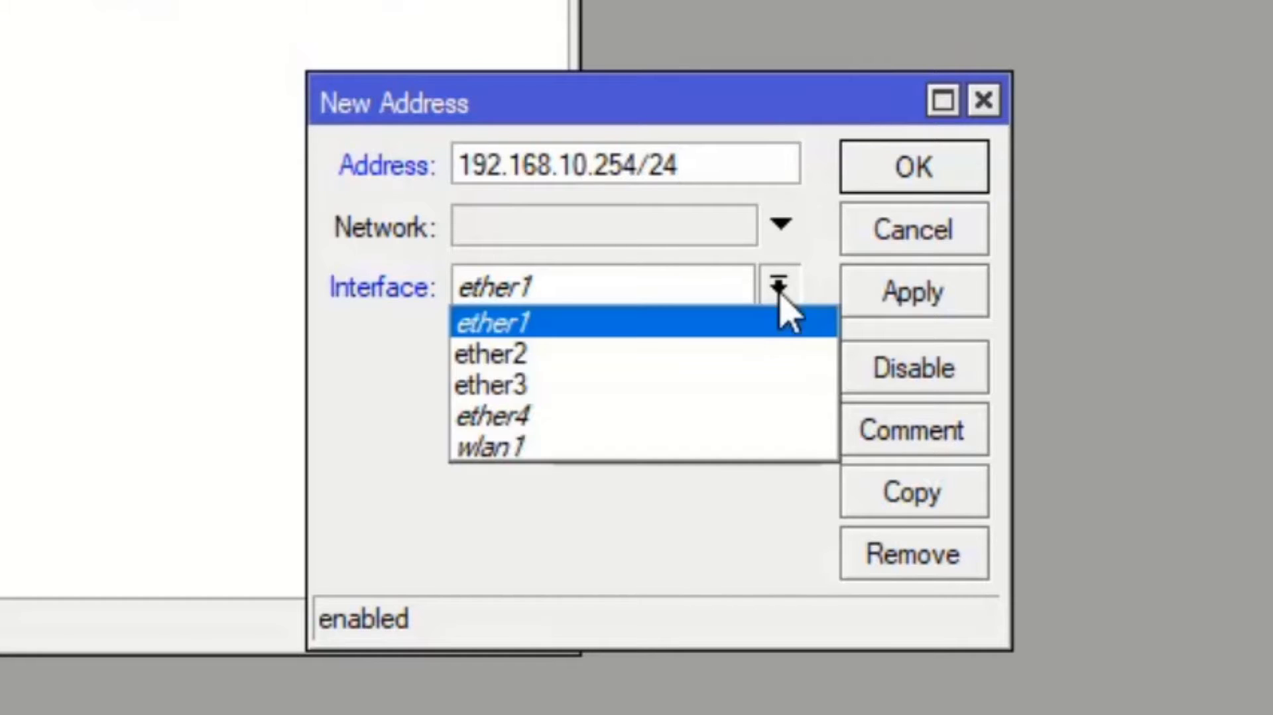
left_click(728, 357)
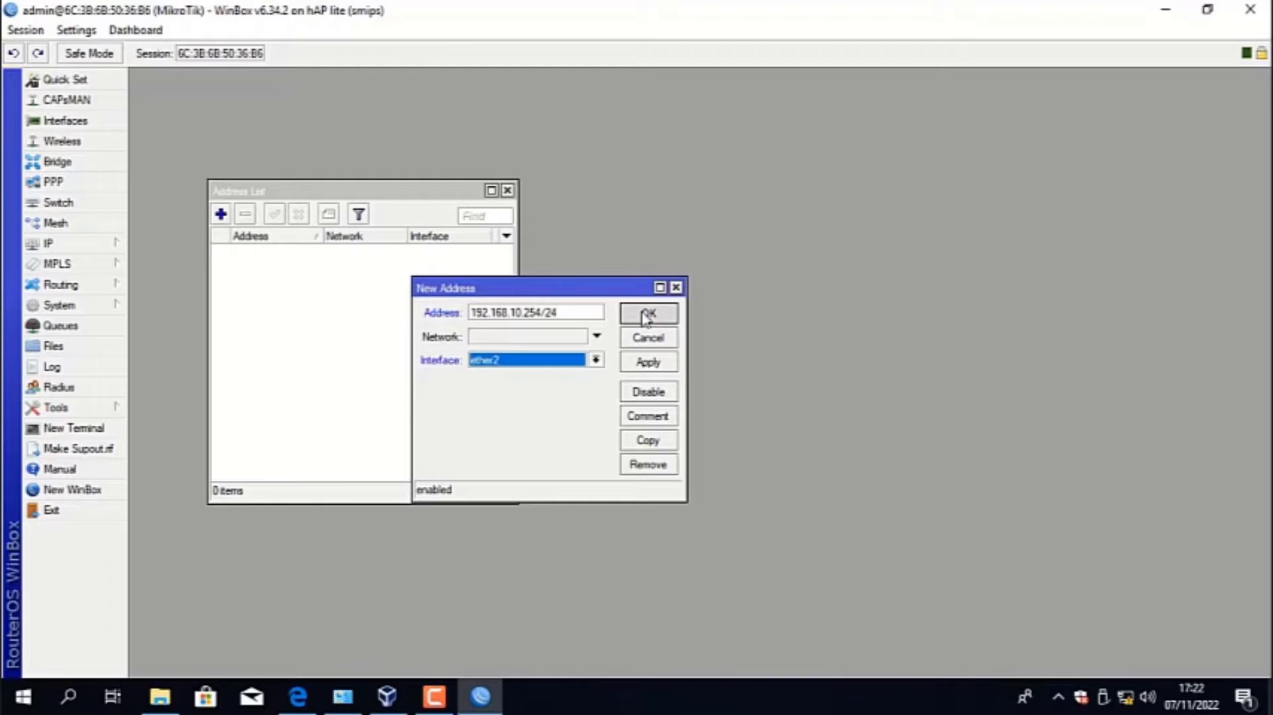
left_click(902, 170)
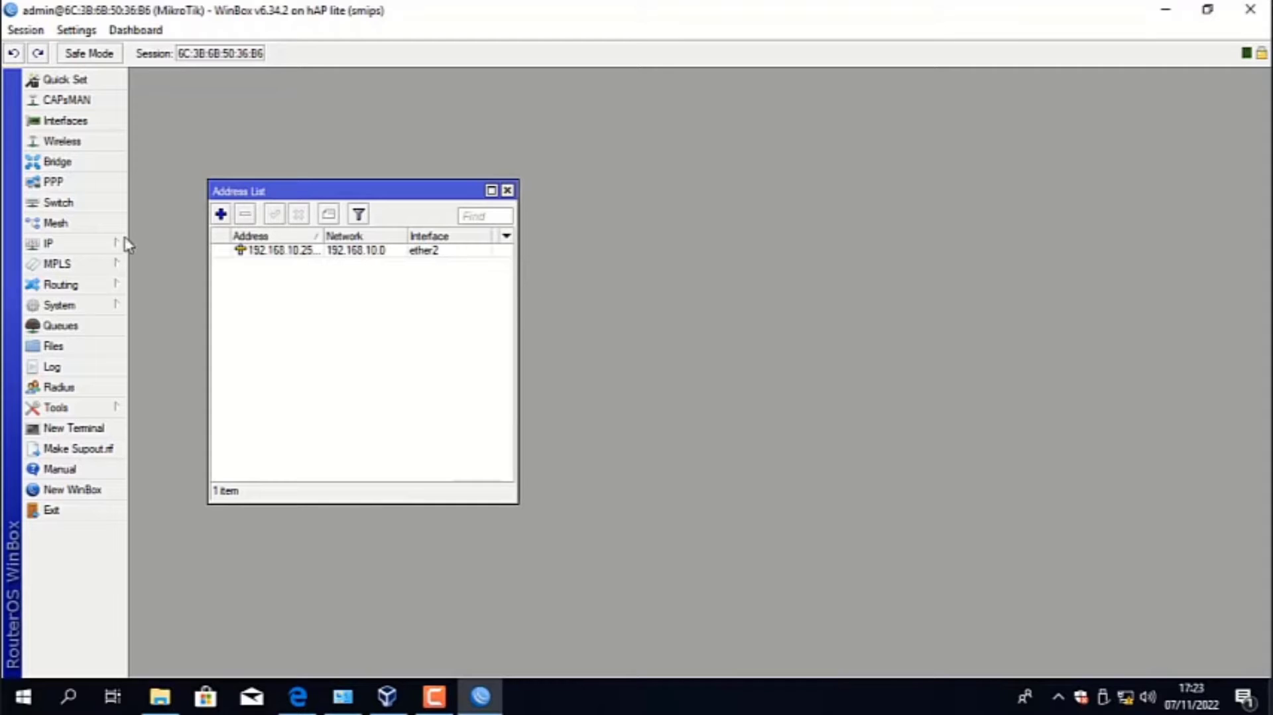
- Add a second IP address, 192.168.20.254/24, on interface ether3
left_click(101, 245)
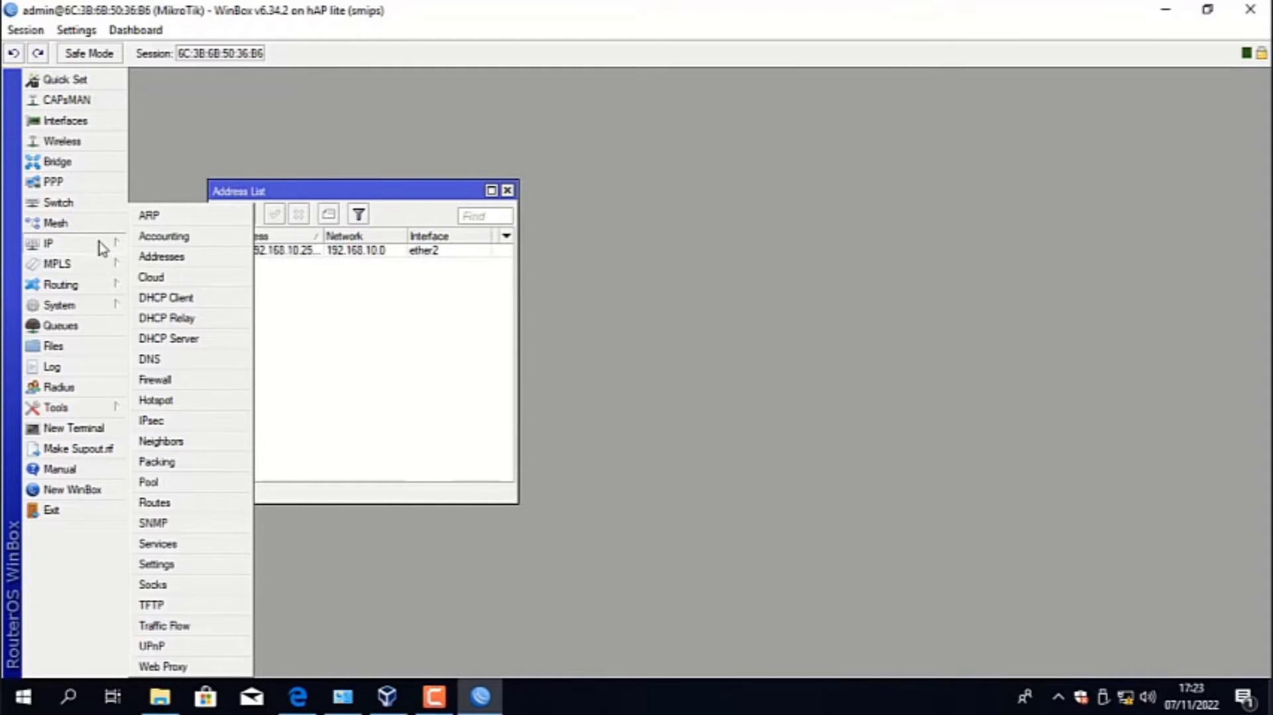
left_click(246, 259)
left_click(221, 214)
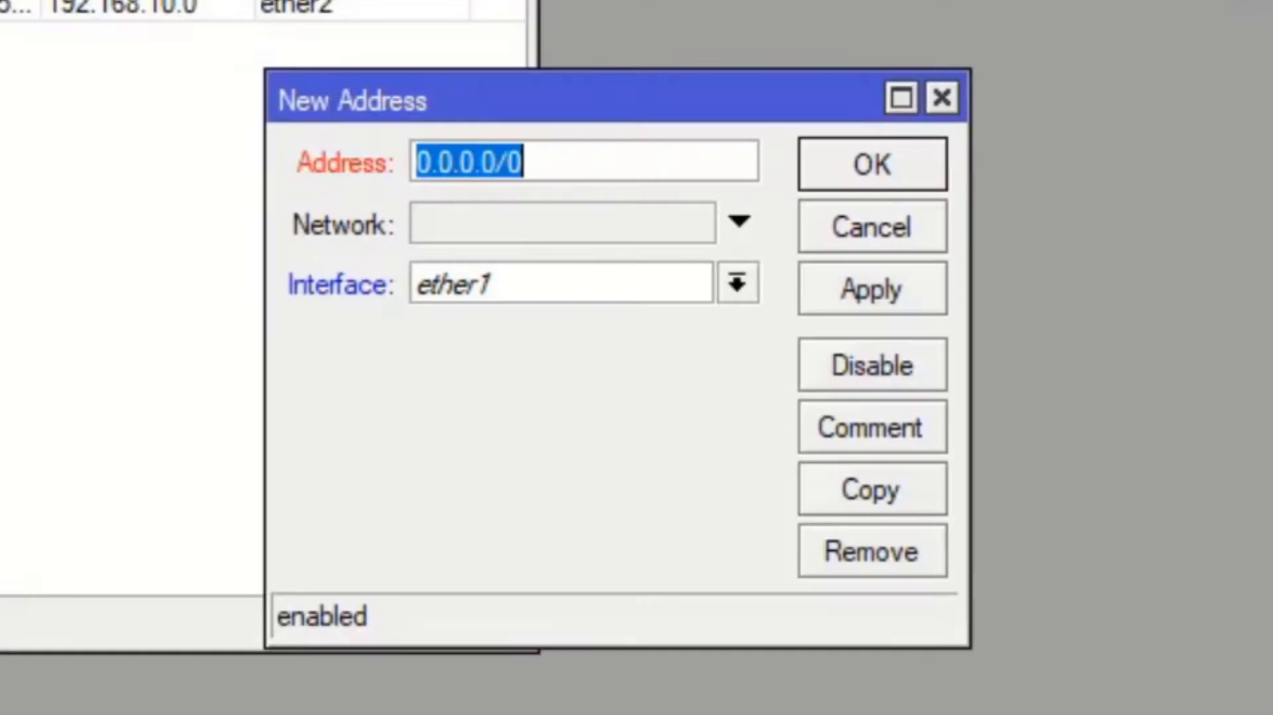
type("1")
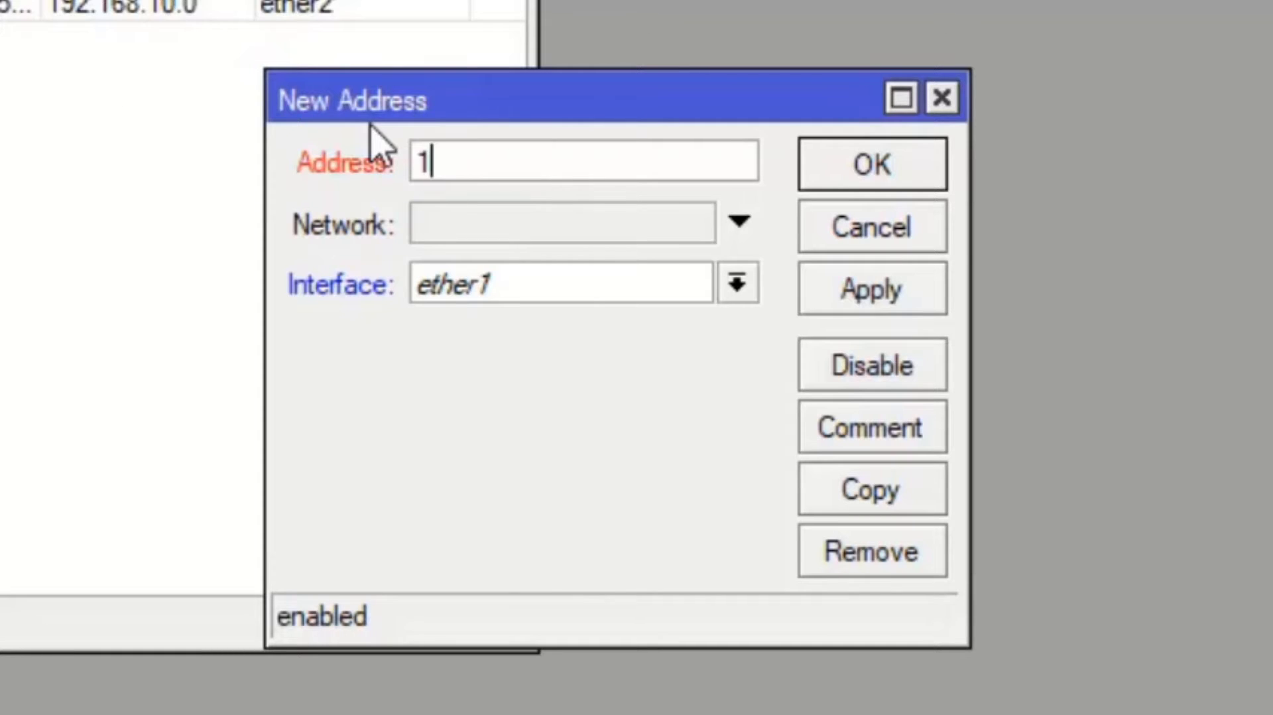
type("92.16")
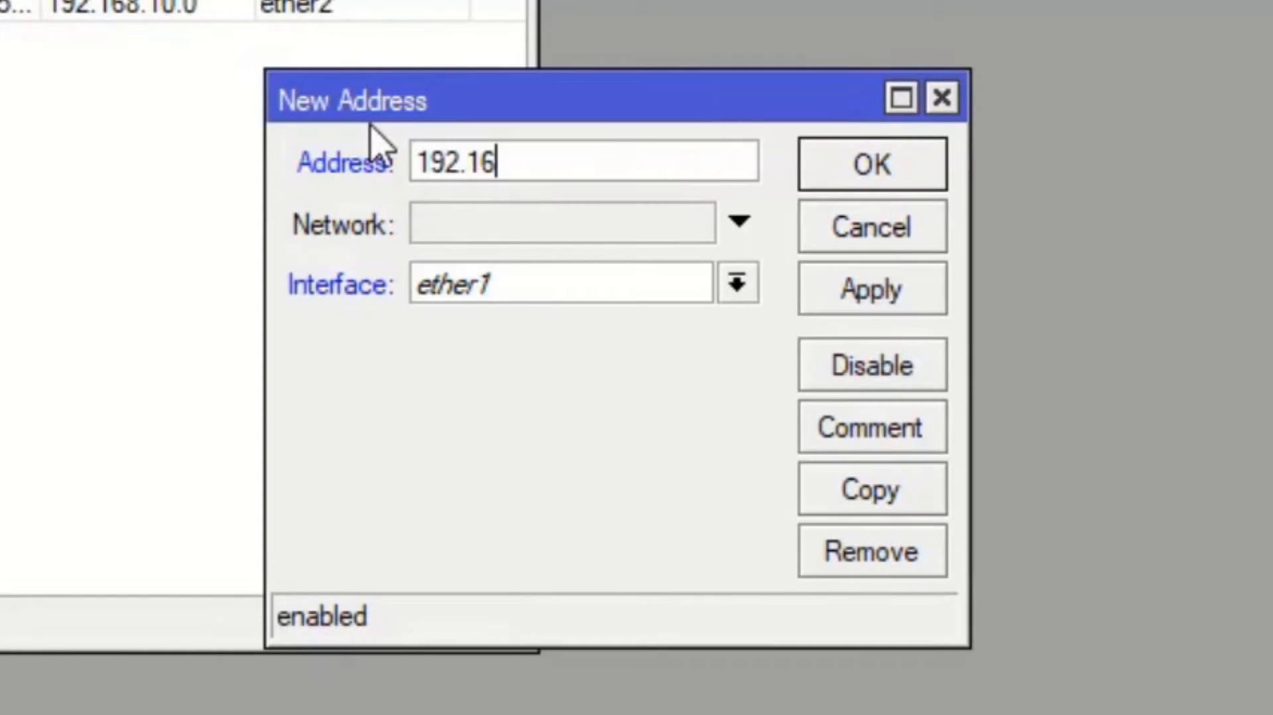
type("8.20")
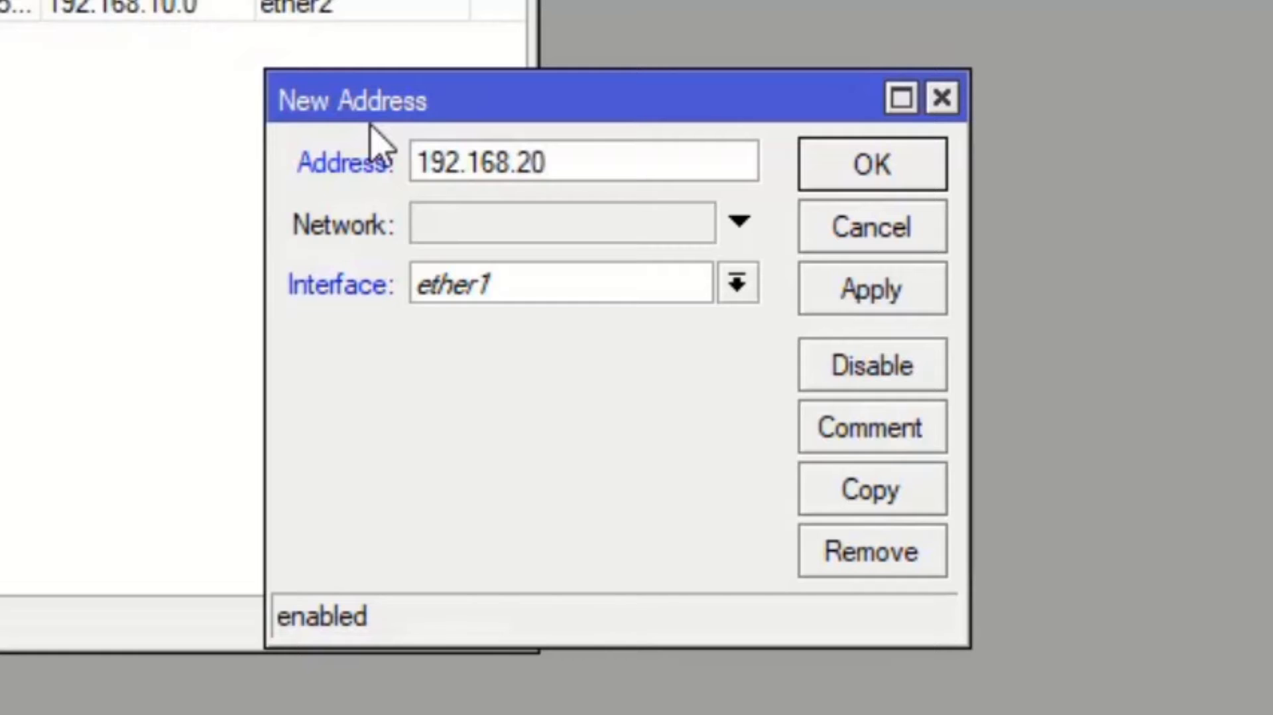
type(".254")
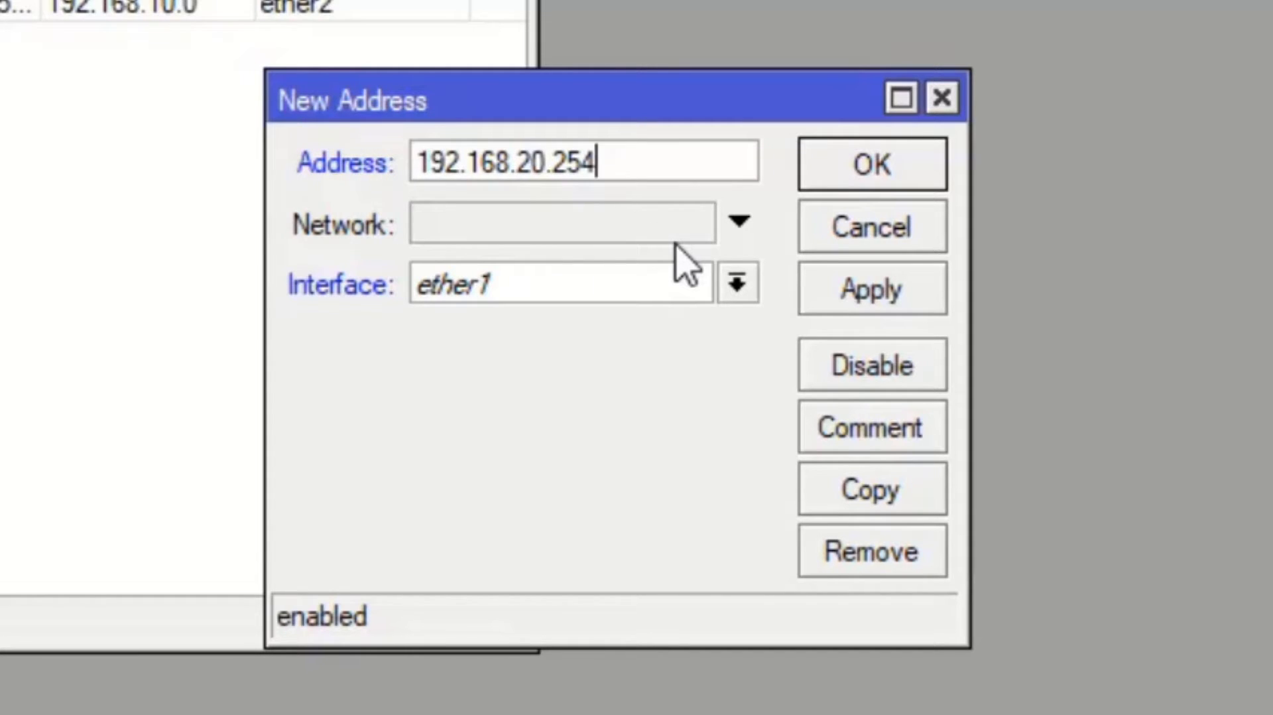
type("/24")
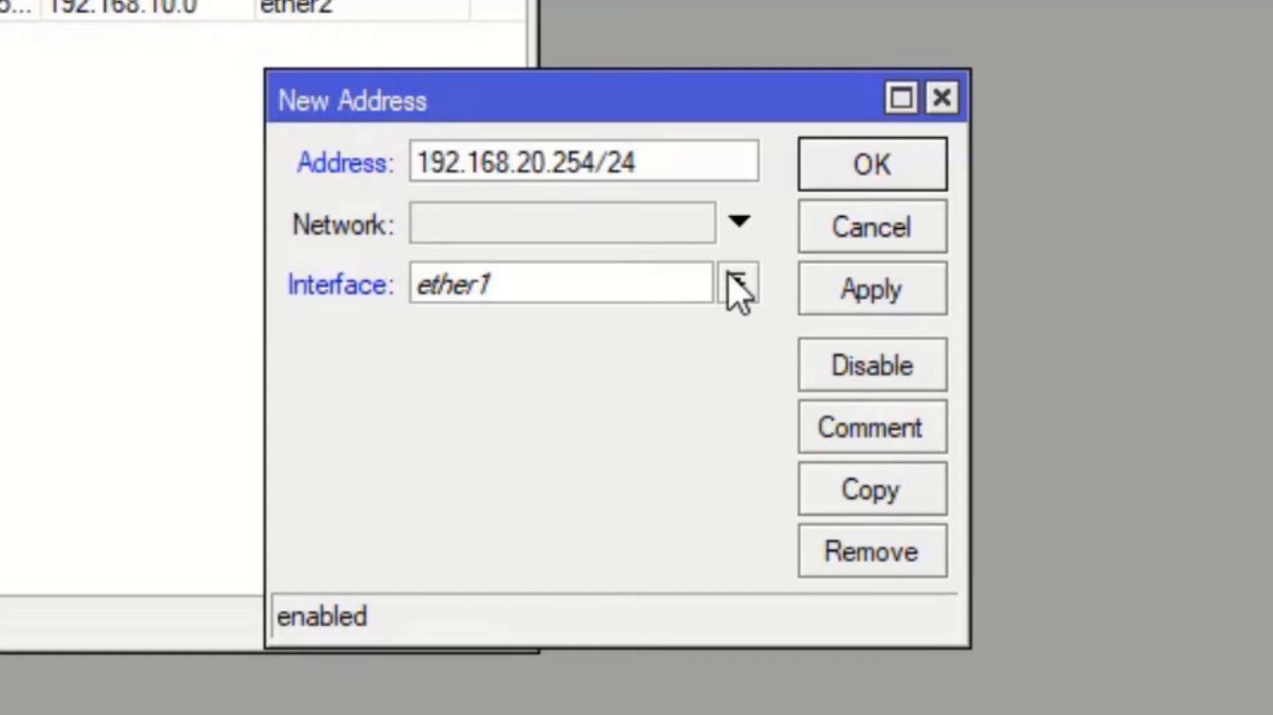
left_click(736, 284)
left_click(700, 383)
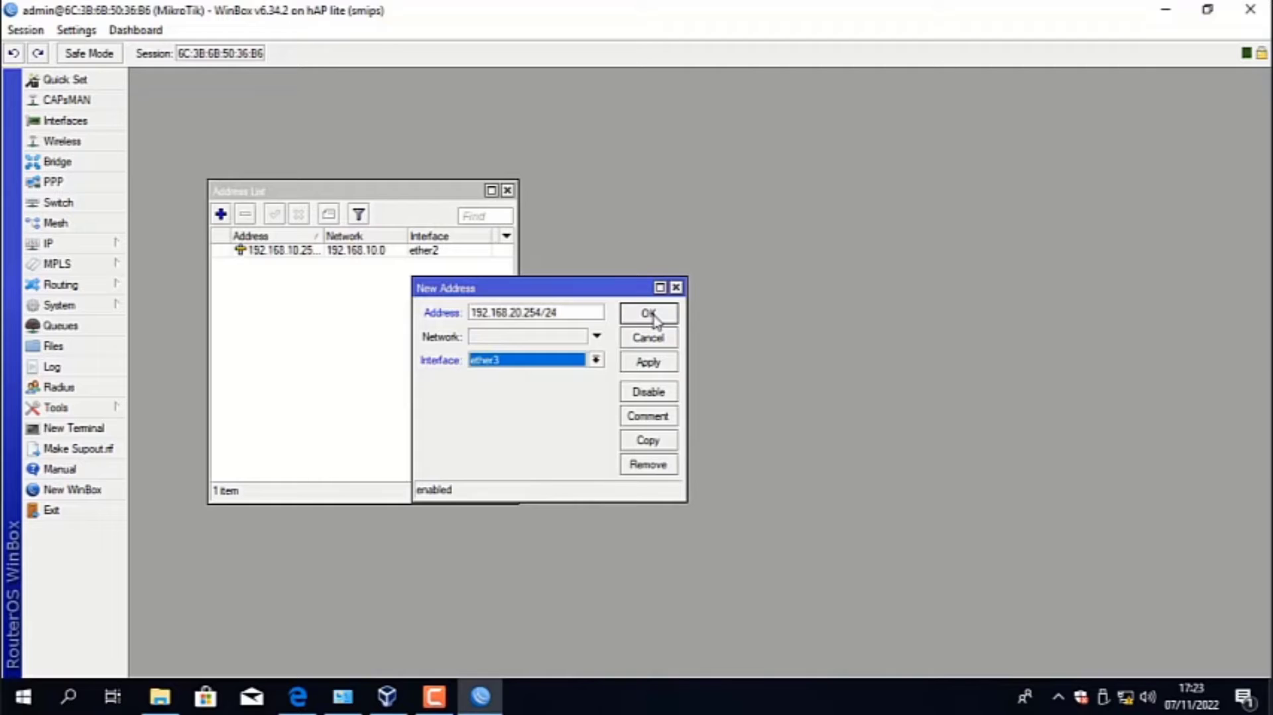
left_click(648, 314)
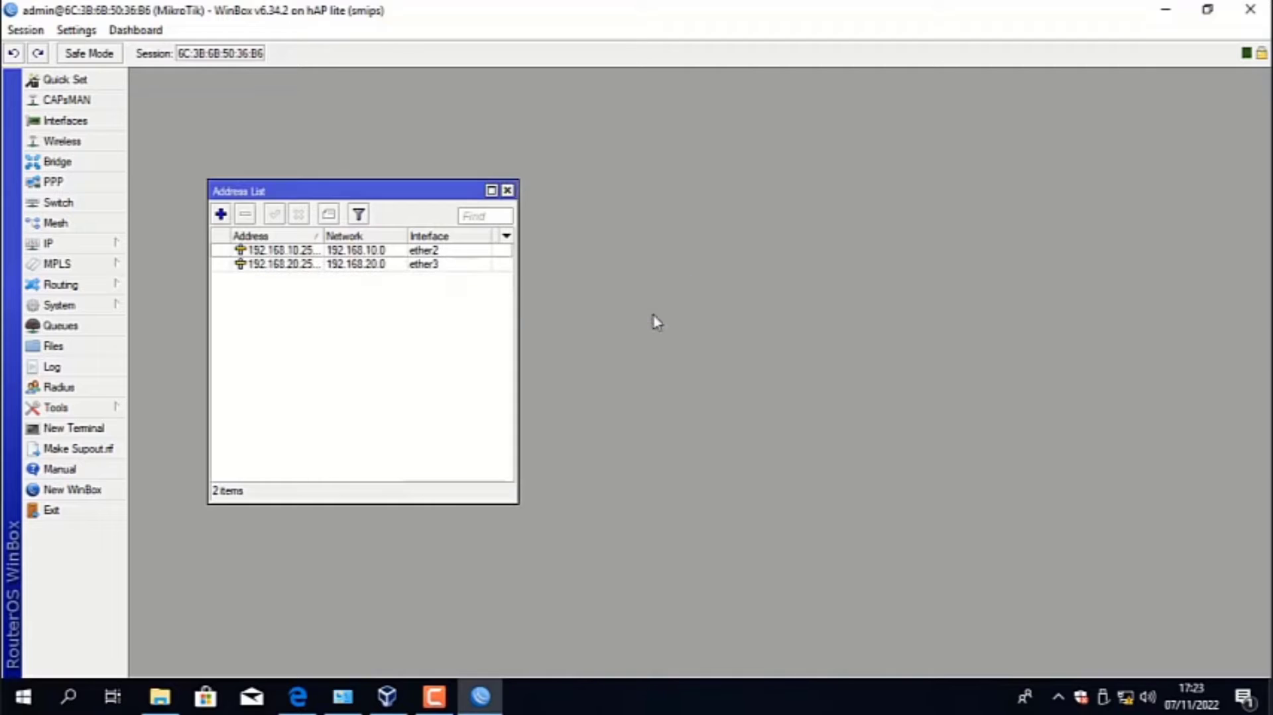
- Open the router's DNS settings and allow remote requests
left_click(57, 246)
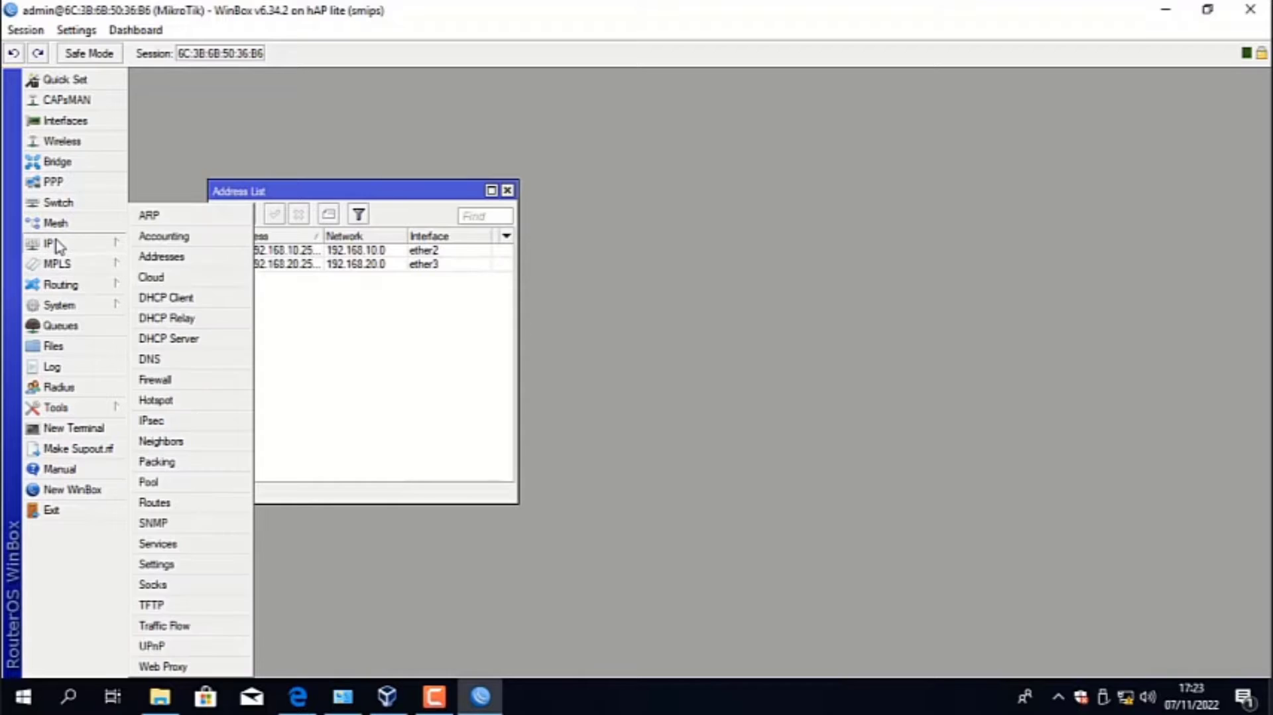
left_click(162, 360)
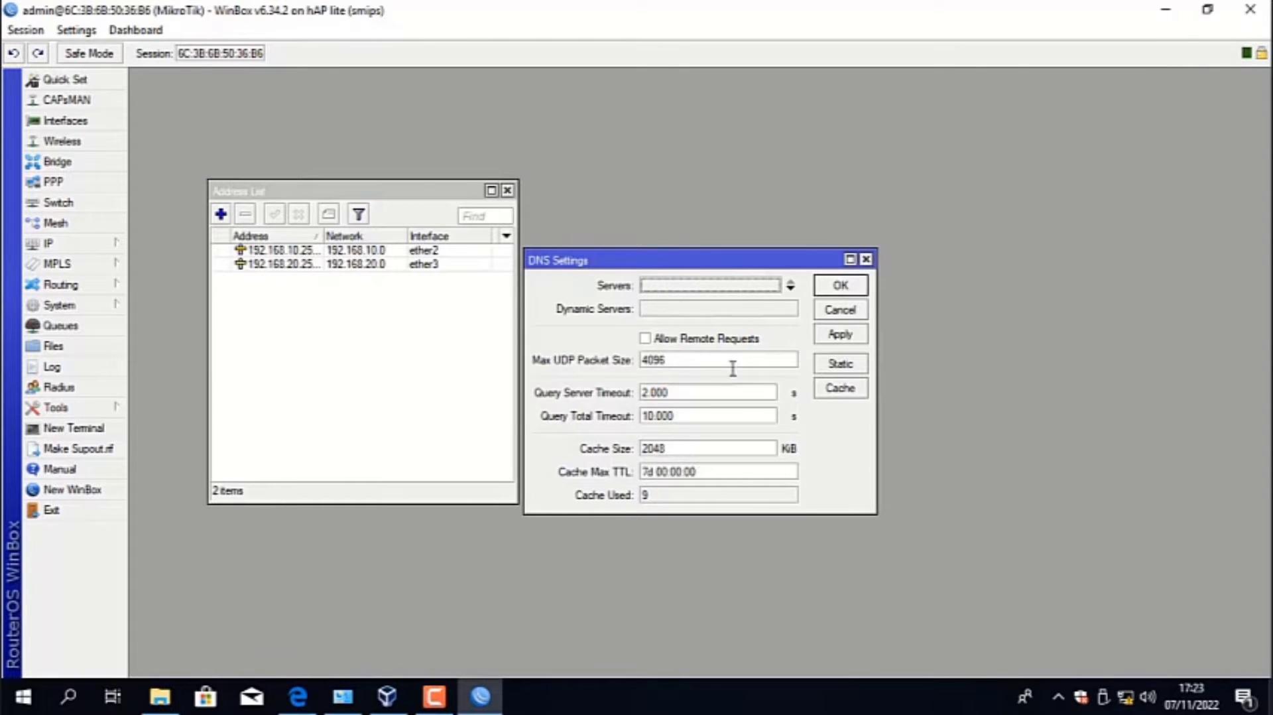
left_click(734, 339)
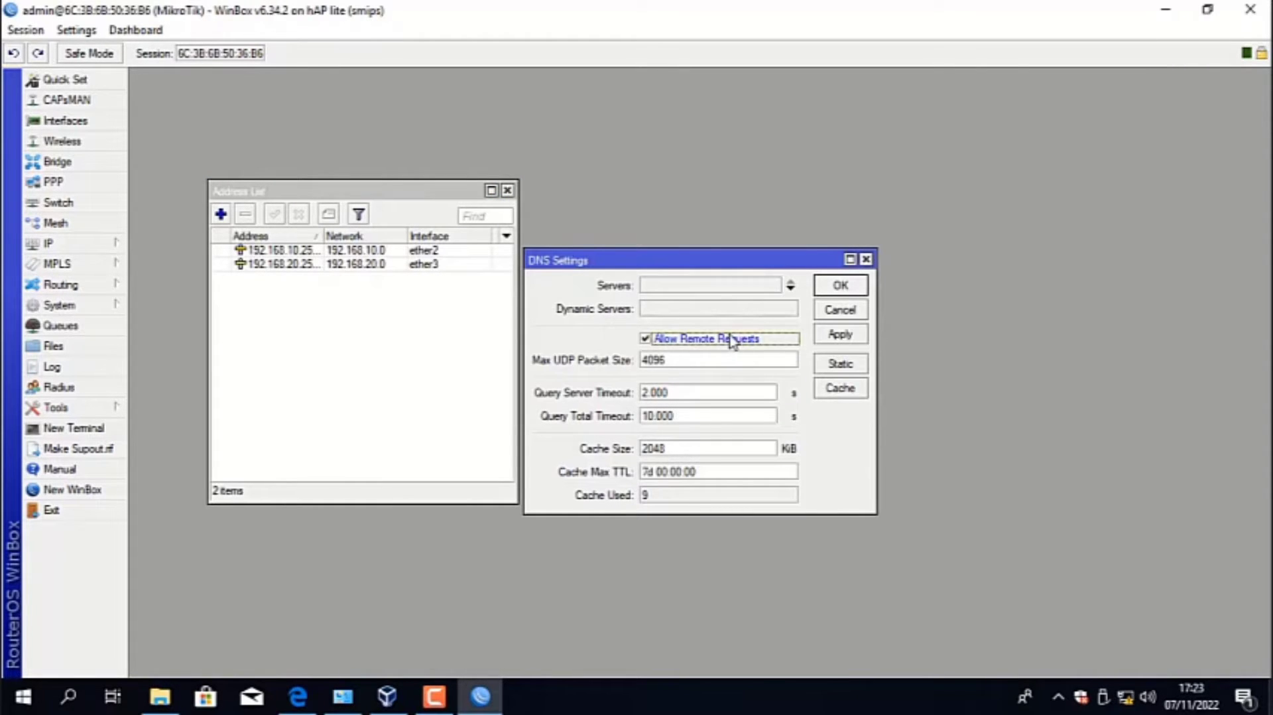
left_click(831, 369)
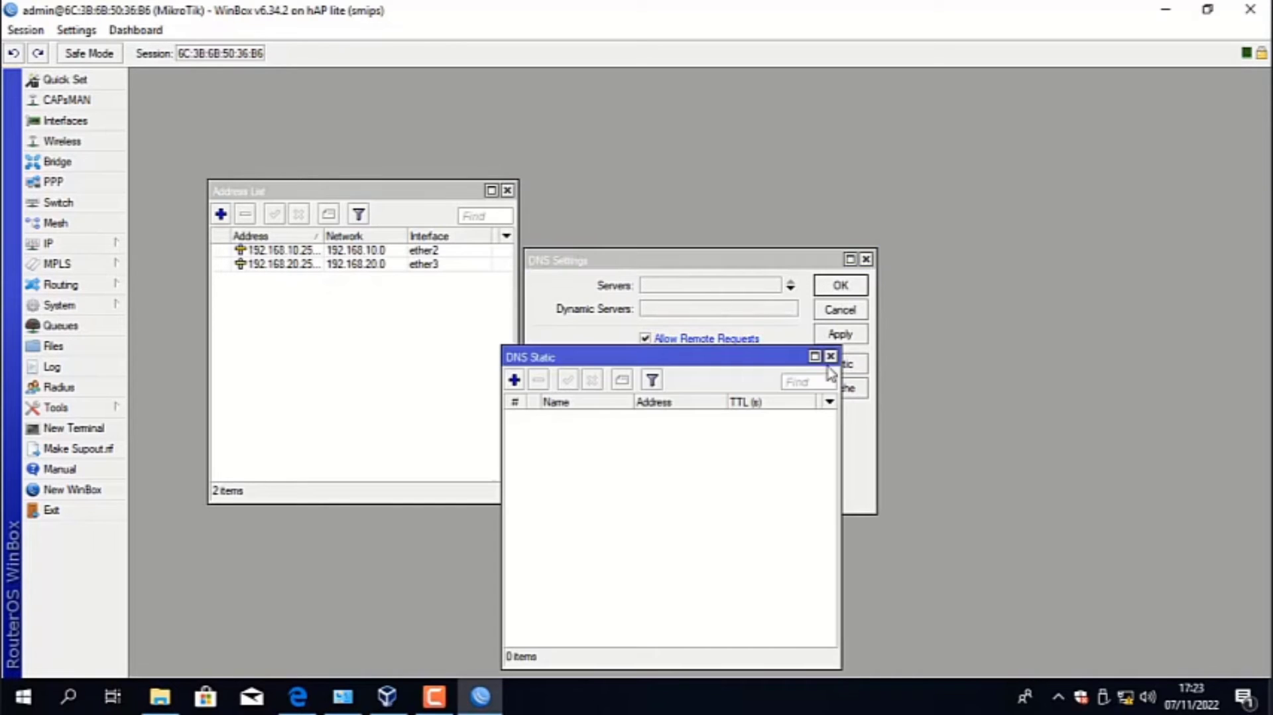
left_click(517, 379)
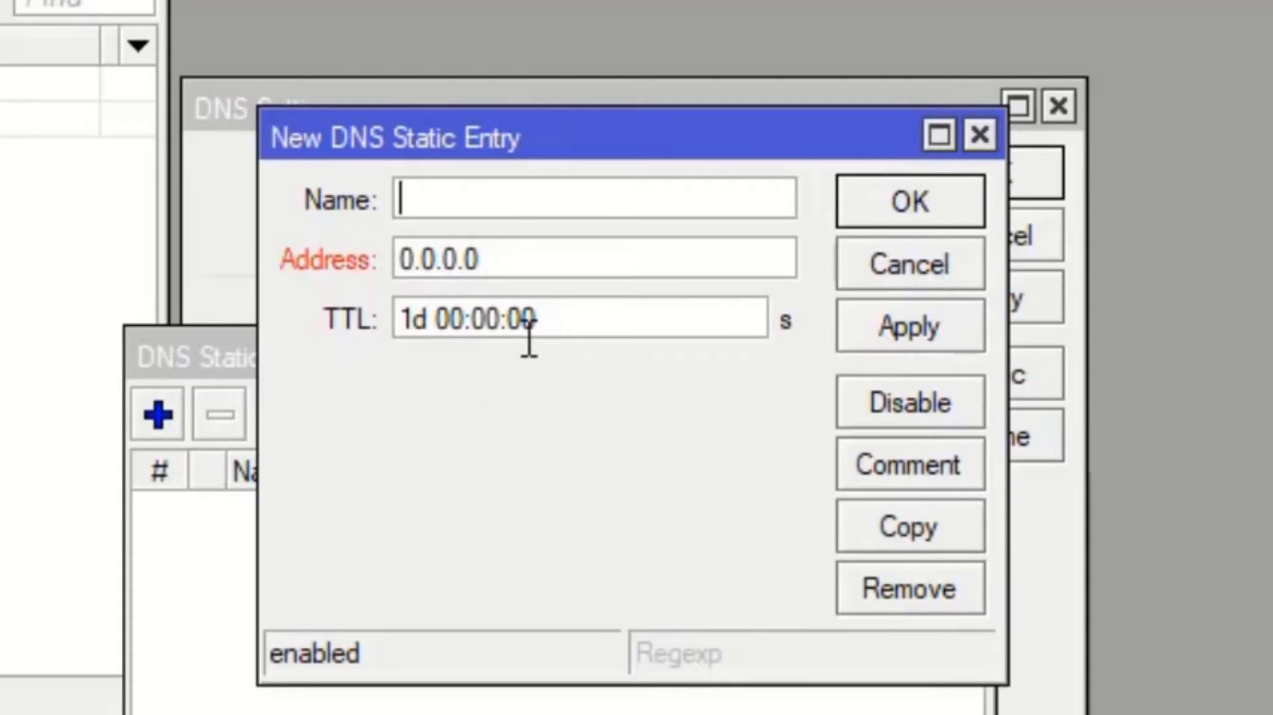
type("www.")
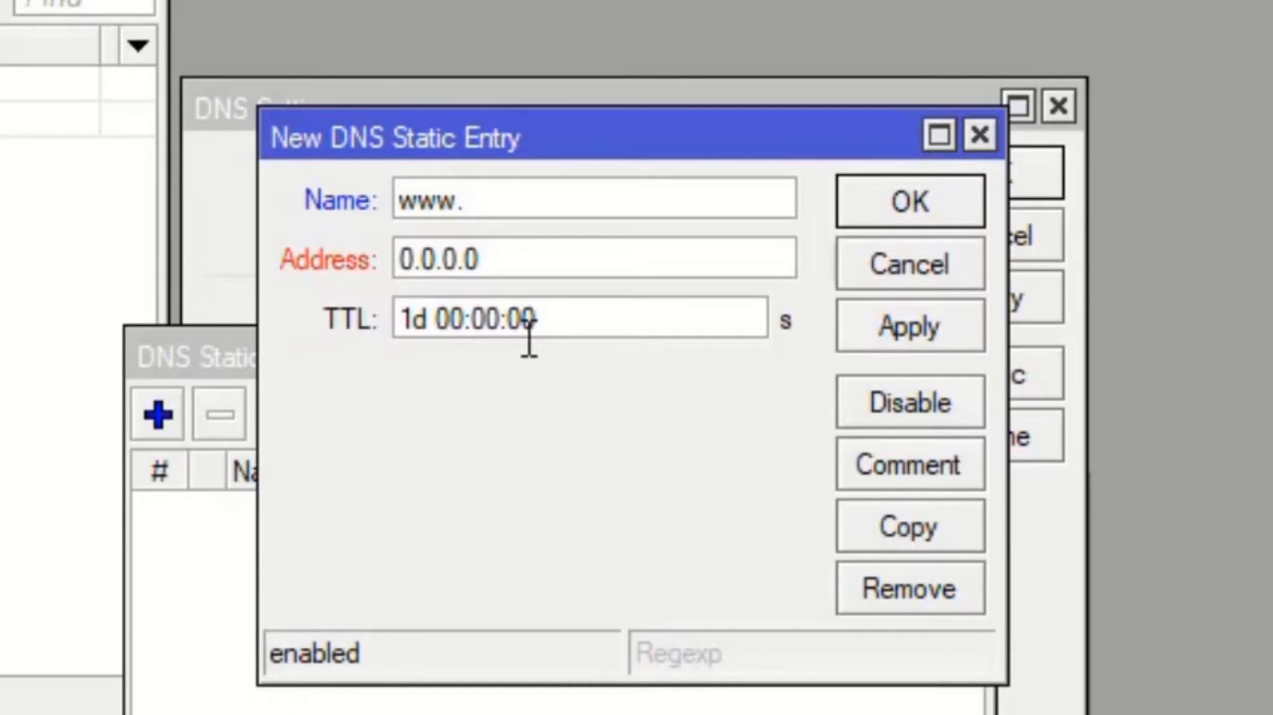
type("ojek")
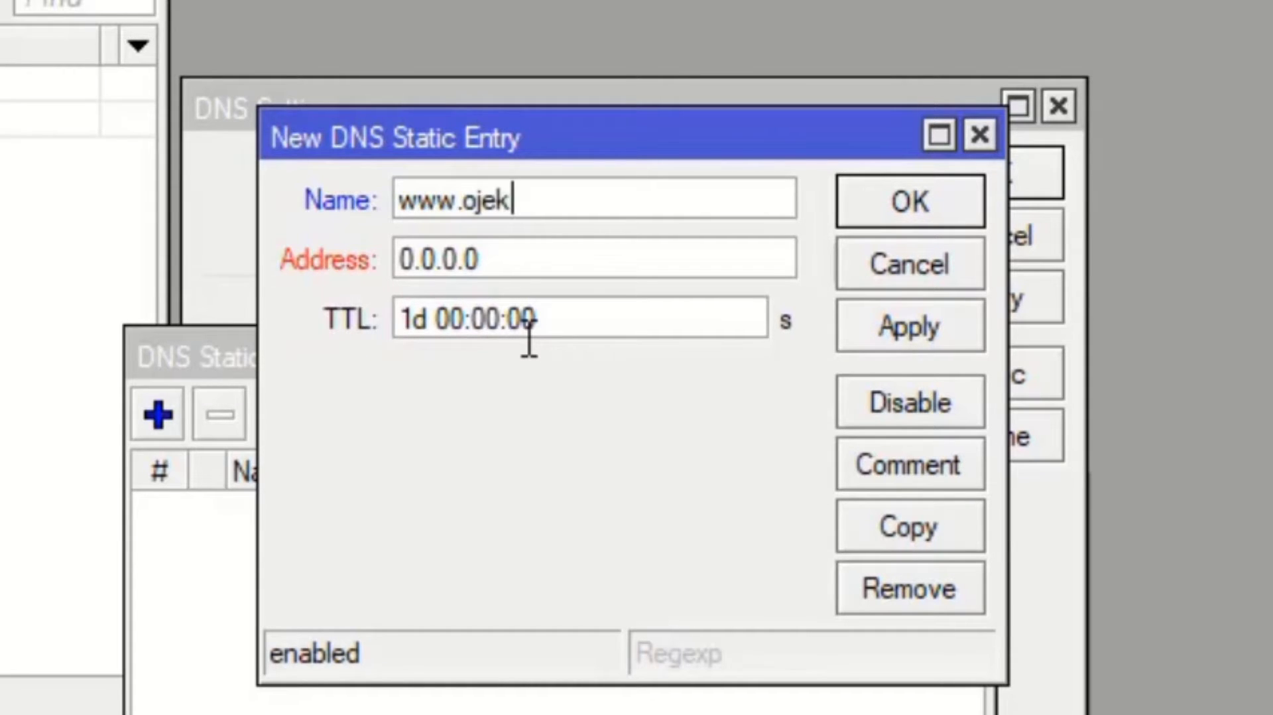
type(".com")
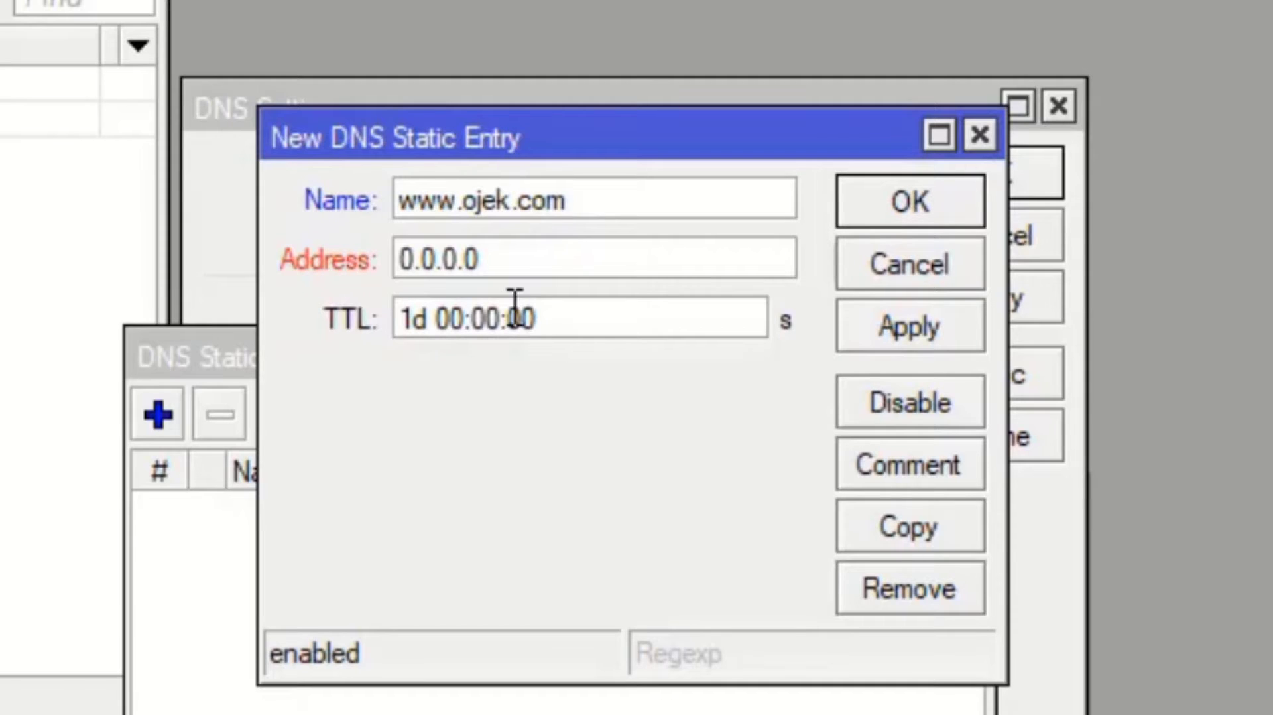
left_click(493, 258)
key("BackSpace")
key("BackSpace")
key("BackSpace")
key("BackSpace")
key("BackSpace")
key("BackSpace")
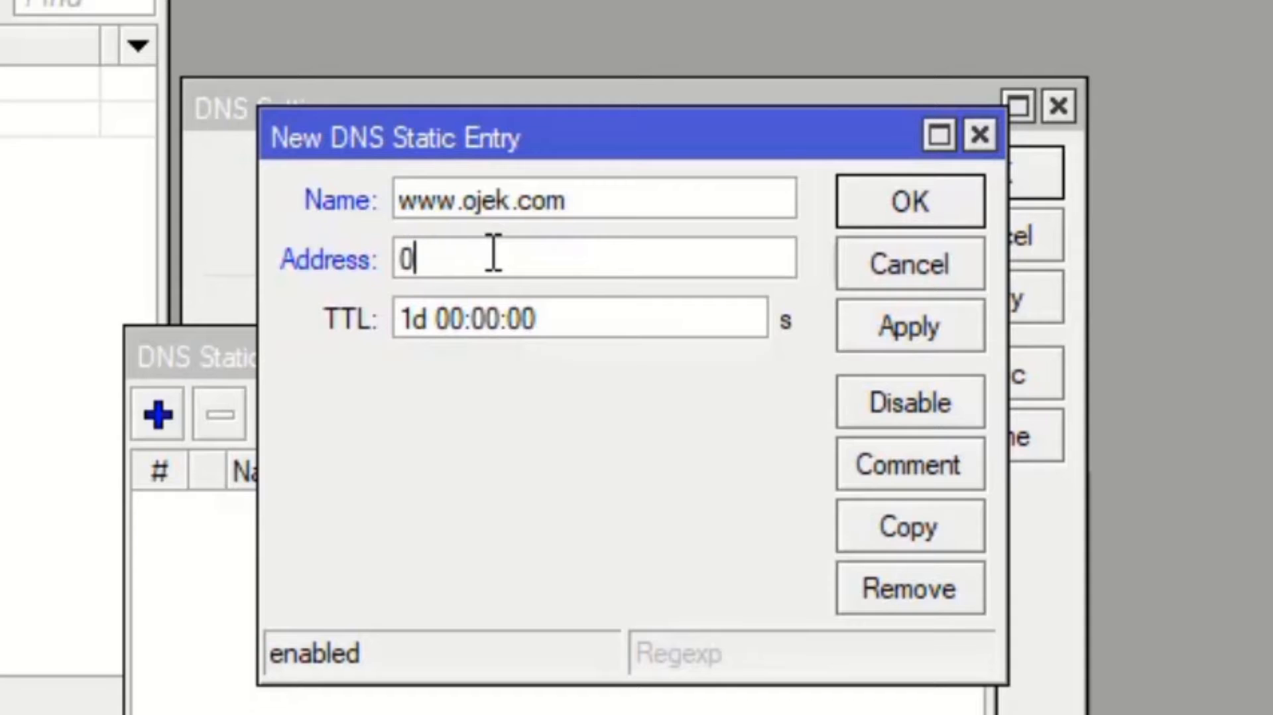
key("BackSpace")
type("192.1")
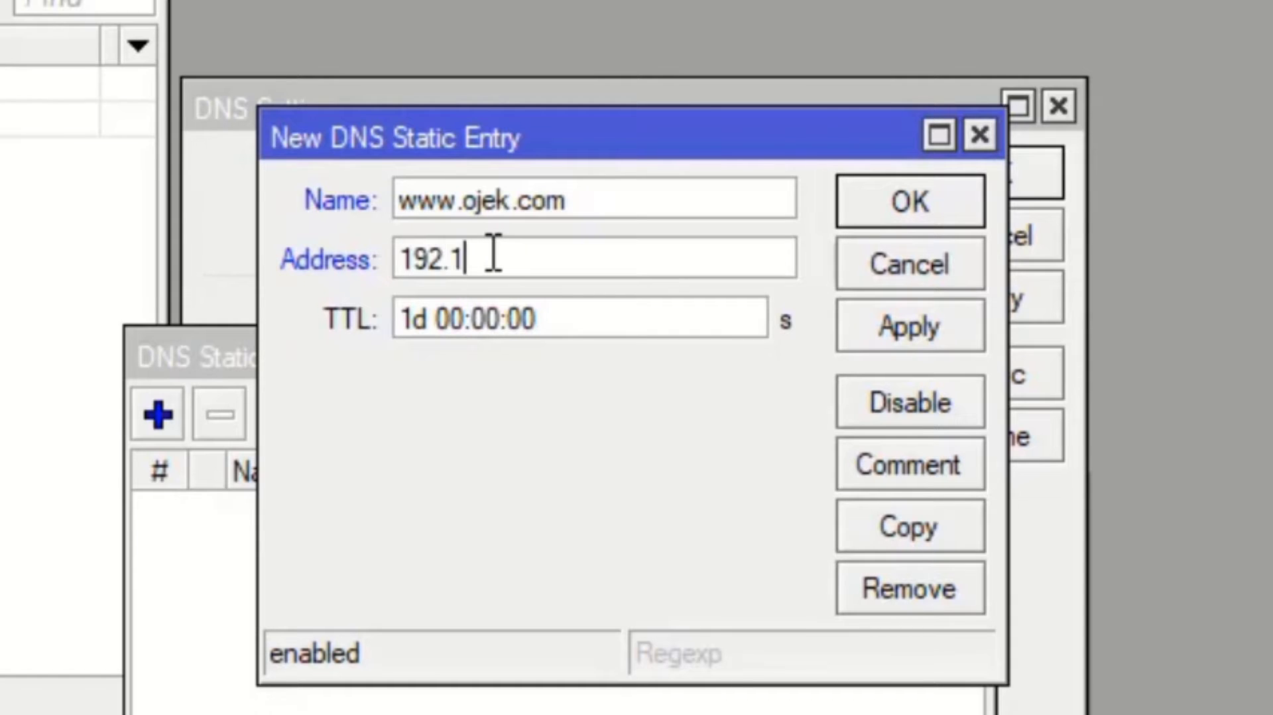
type("68.10.")
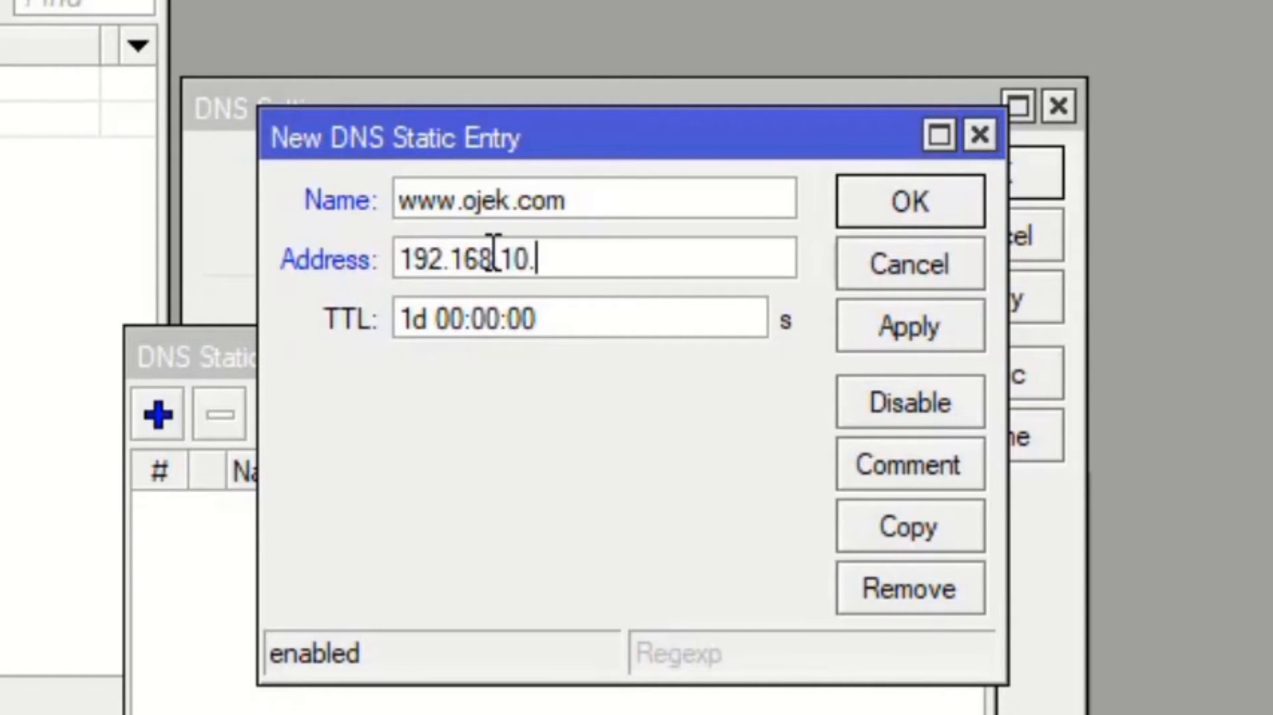
type("1")
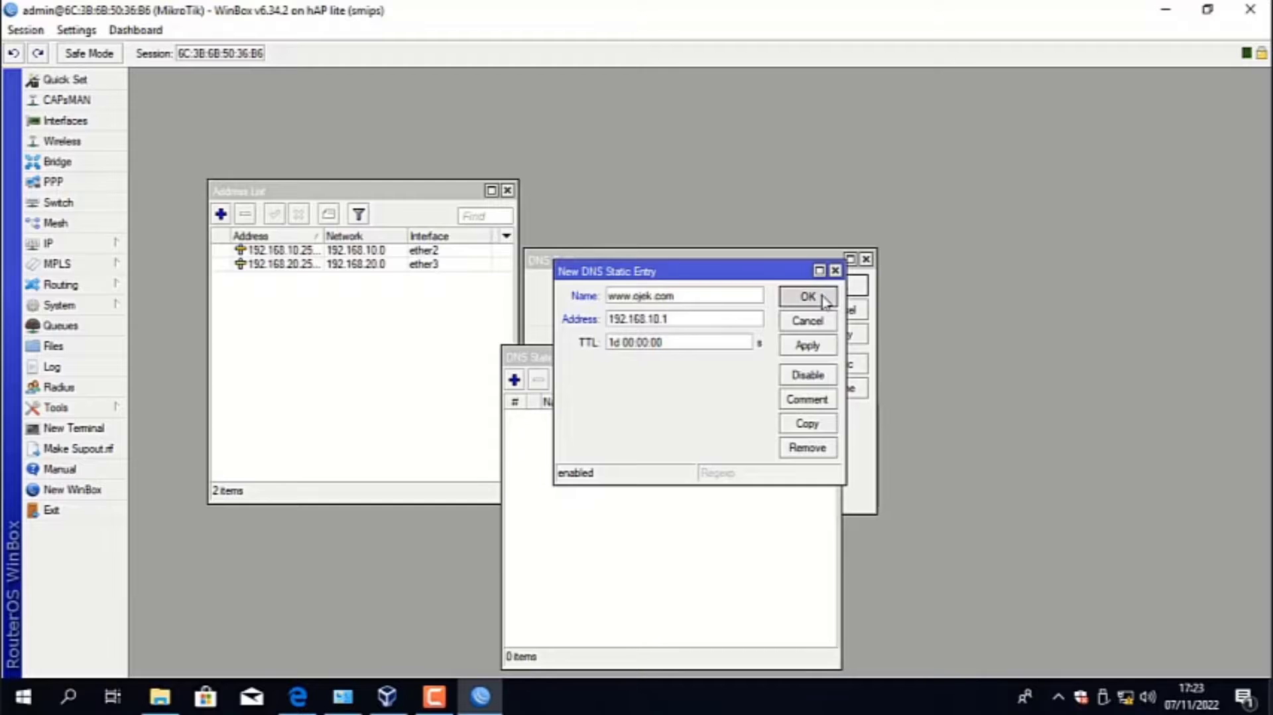
left_click(886, 200)
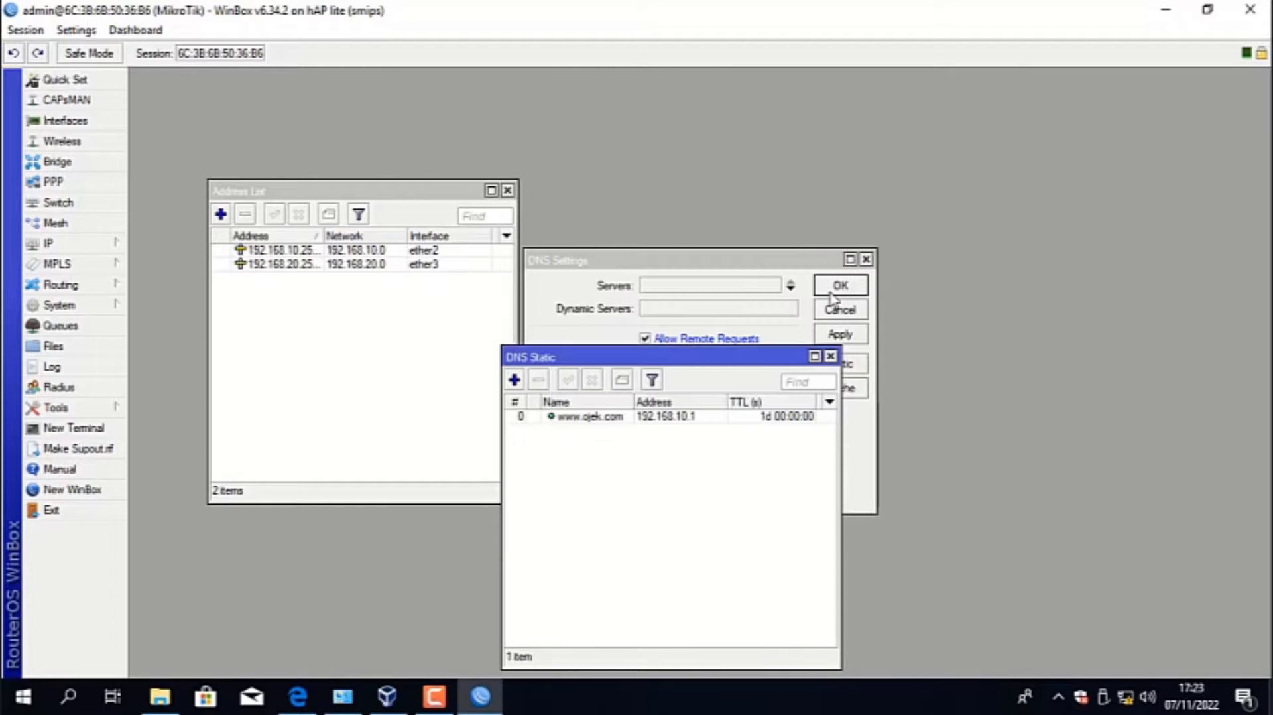
left_click(514, 381)
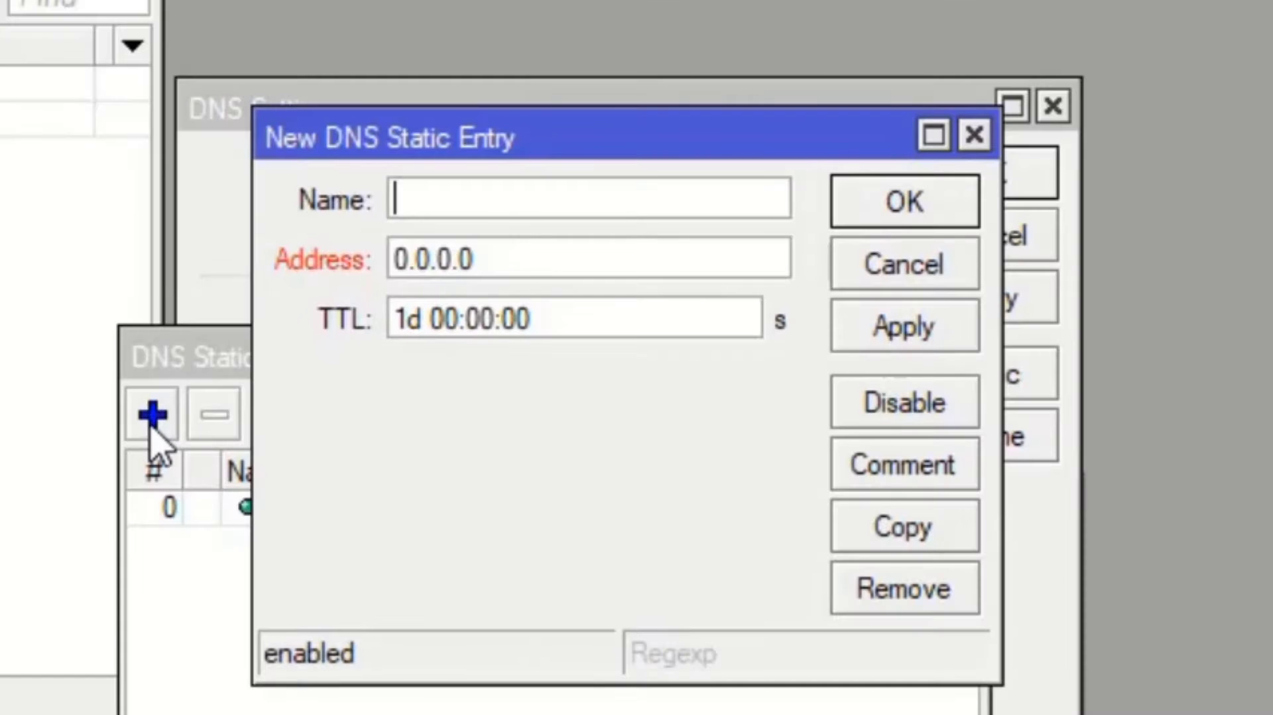
type("www")
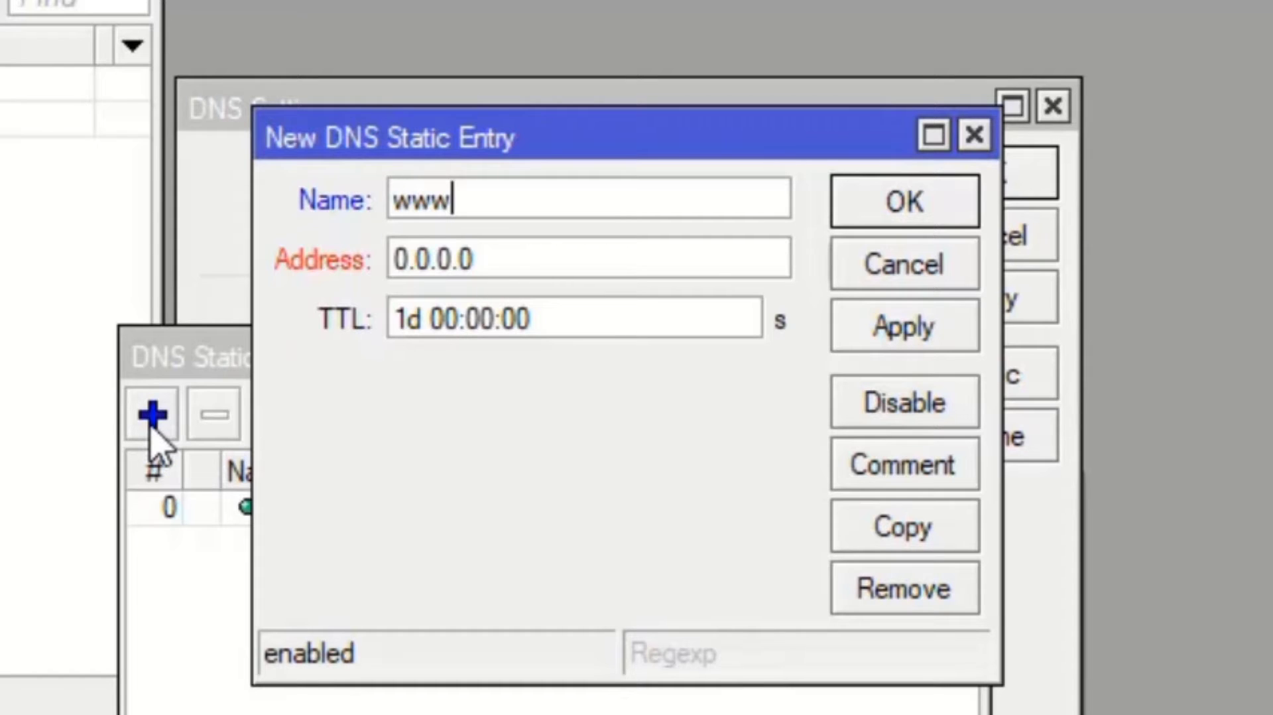
type(".grab")
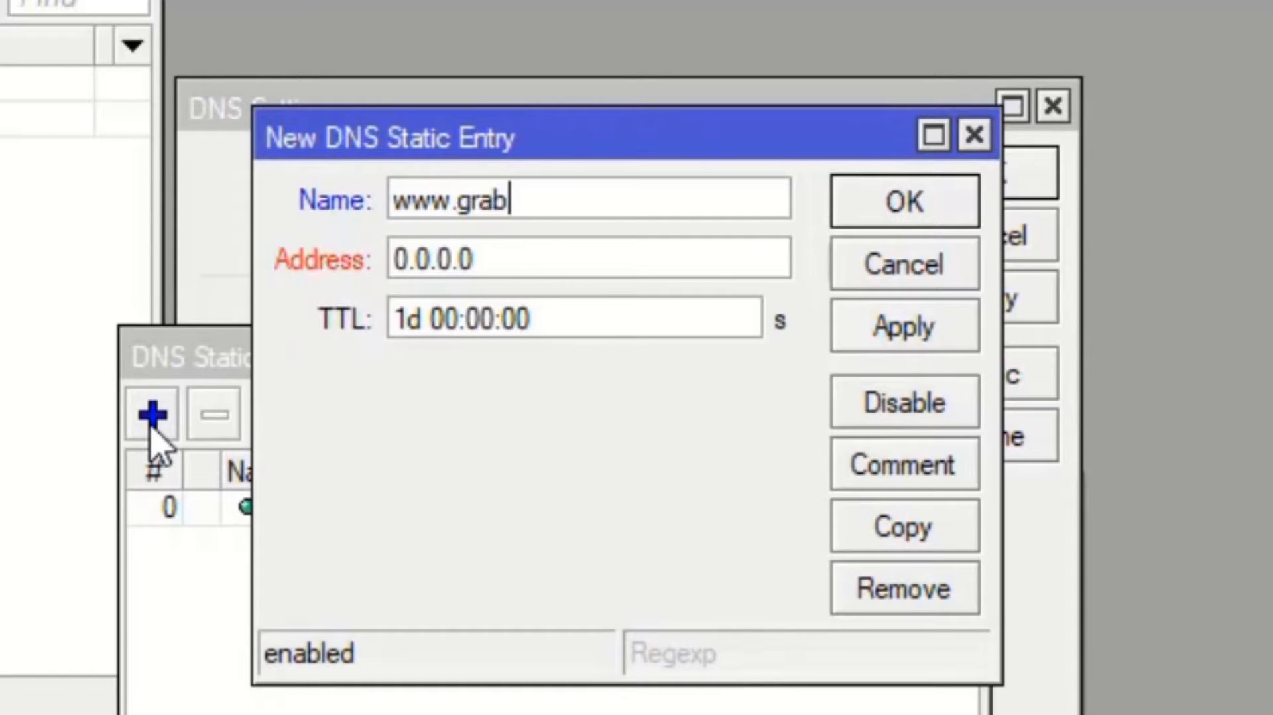
type(".com")
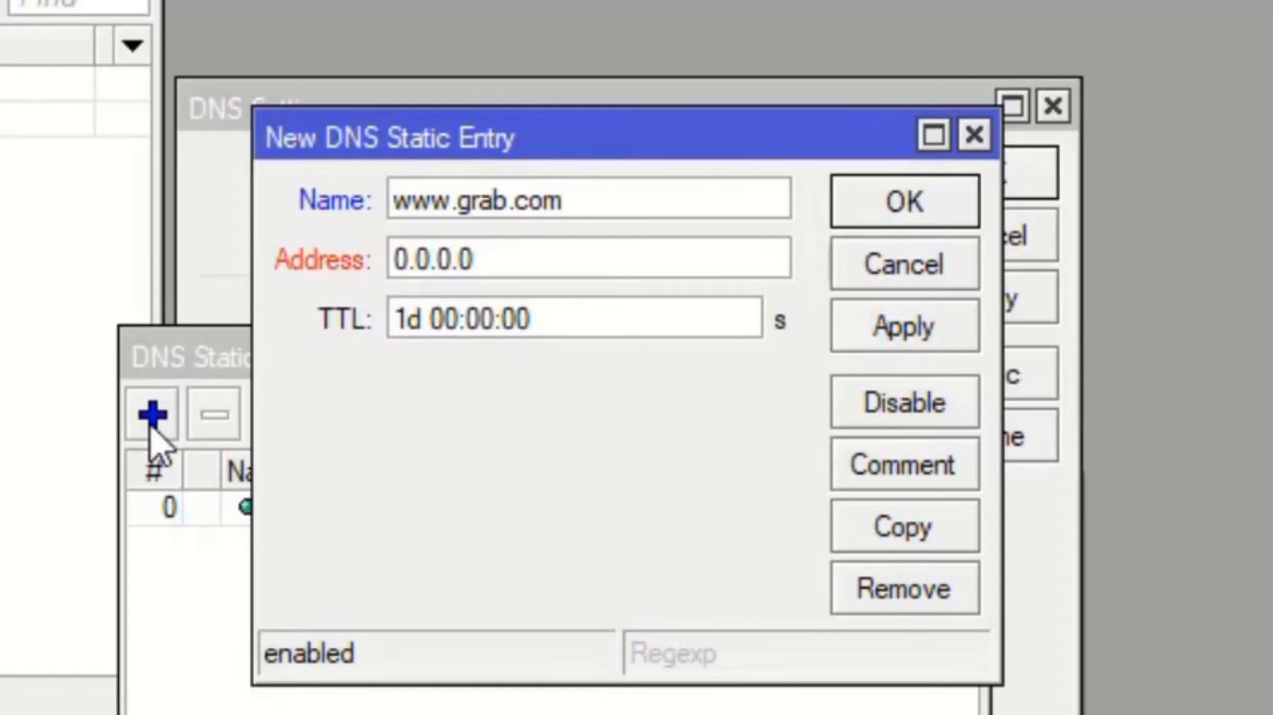
key("Tab")
type("1")
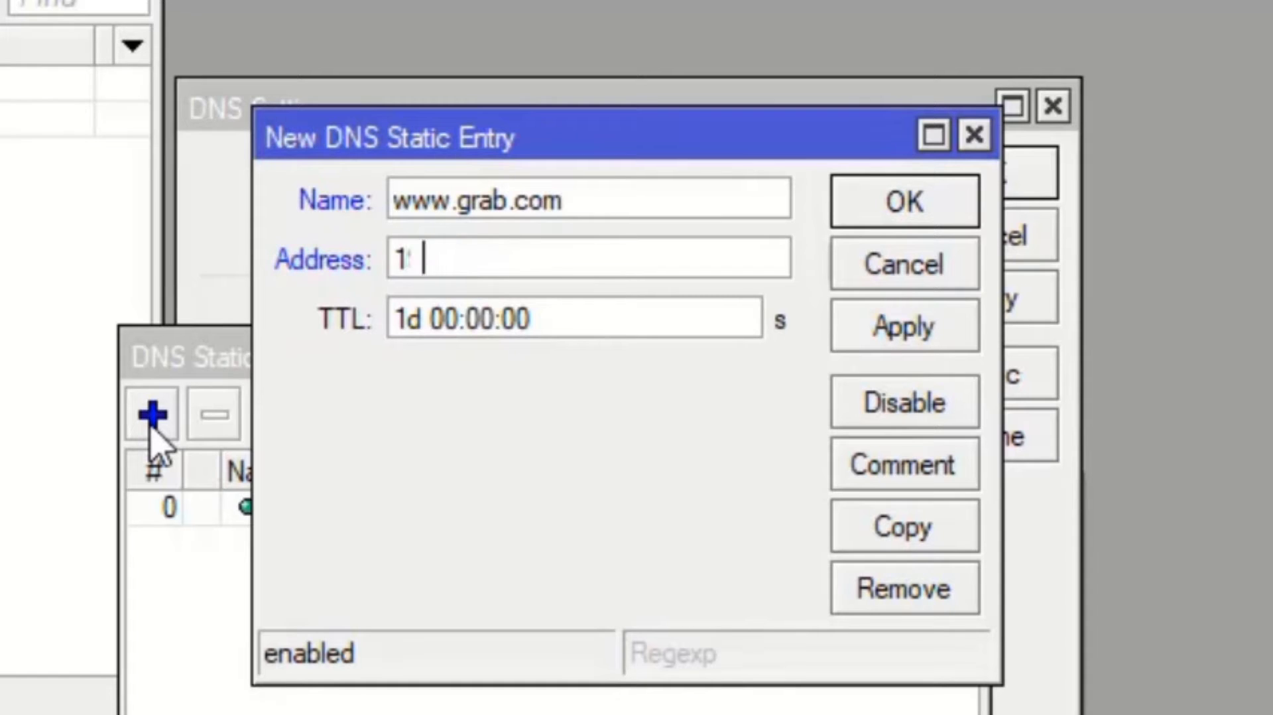
type("92.168.20")
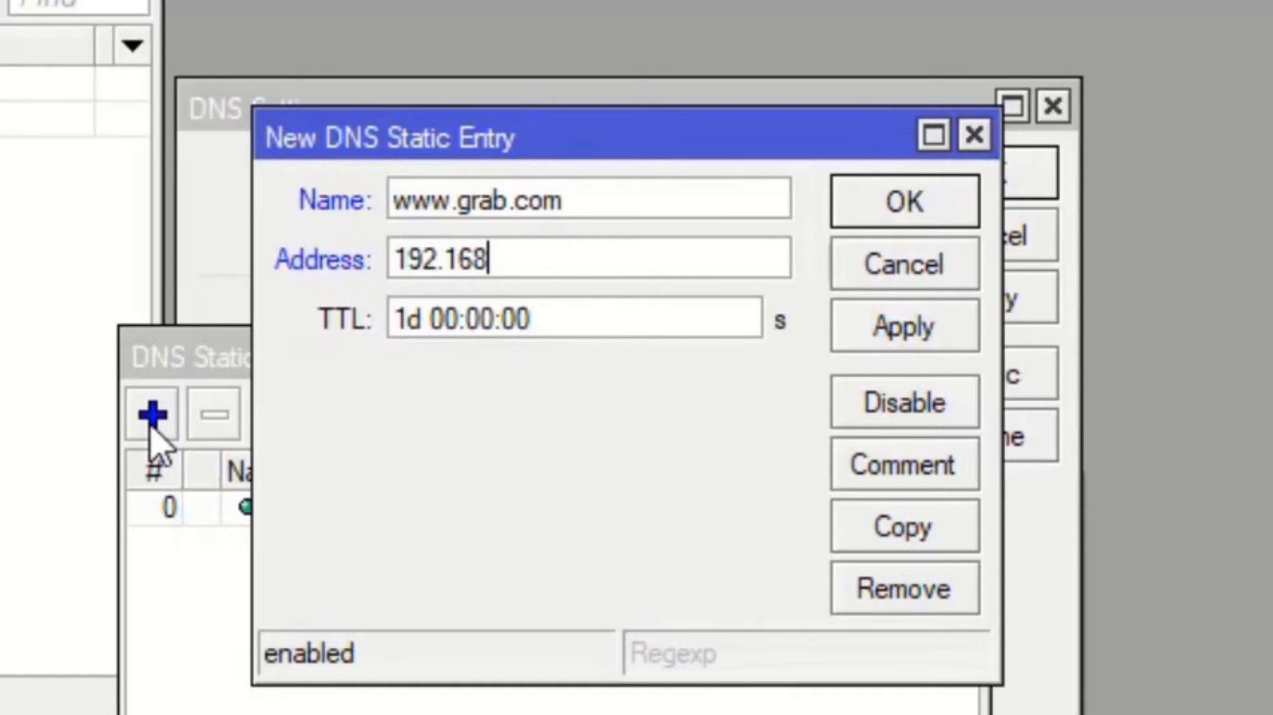
type(".1")
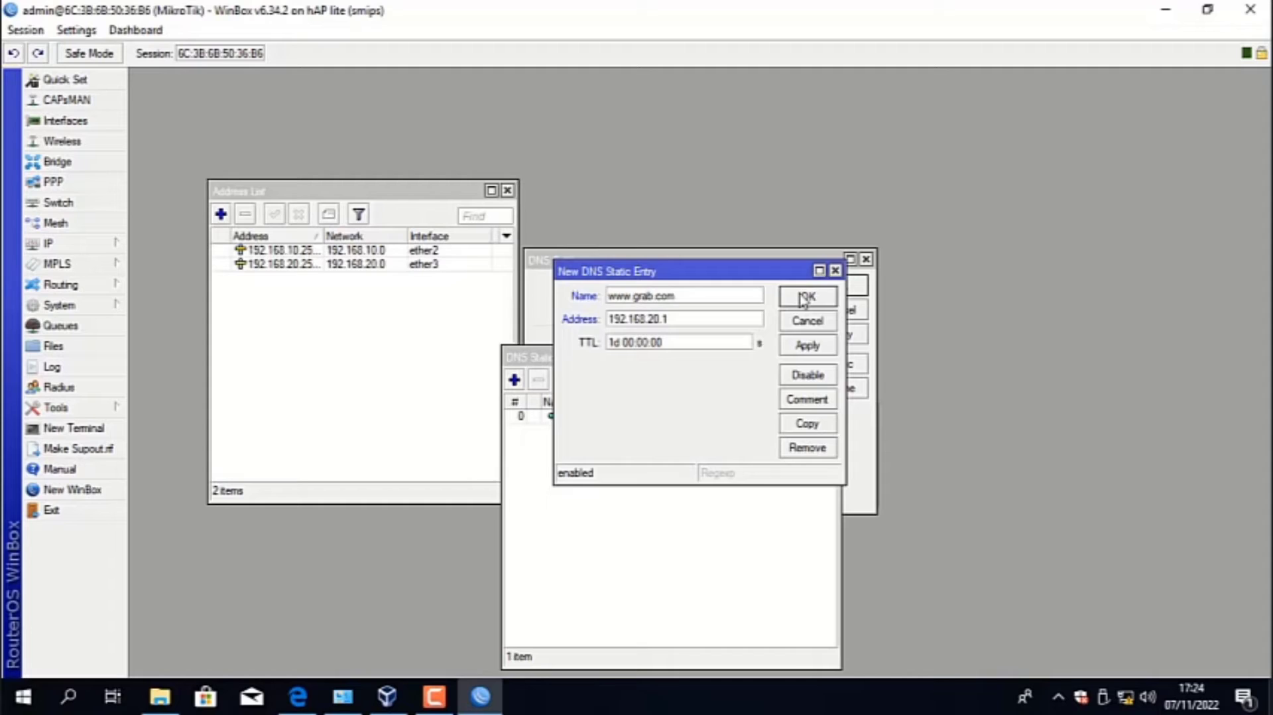
left_click(863, 219)
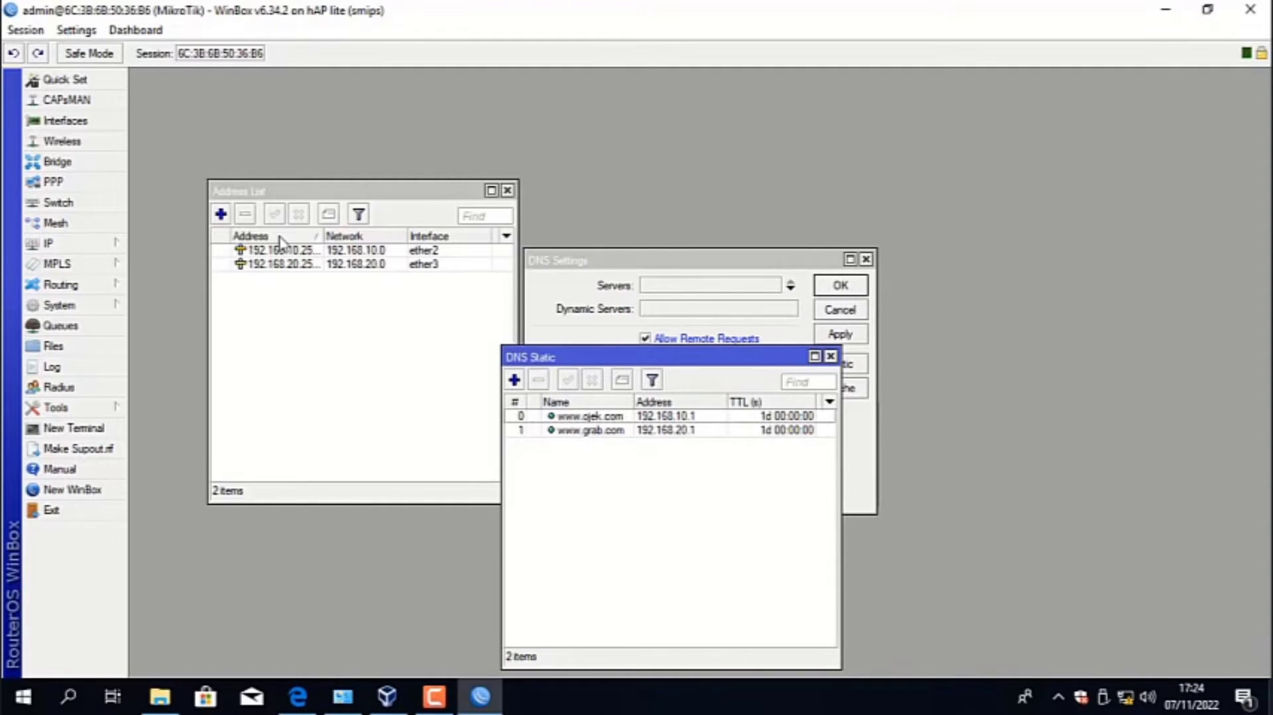
left_click(78, 250)
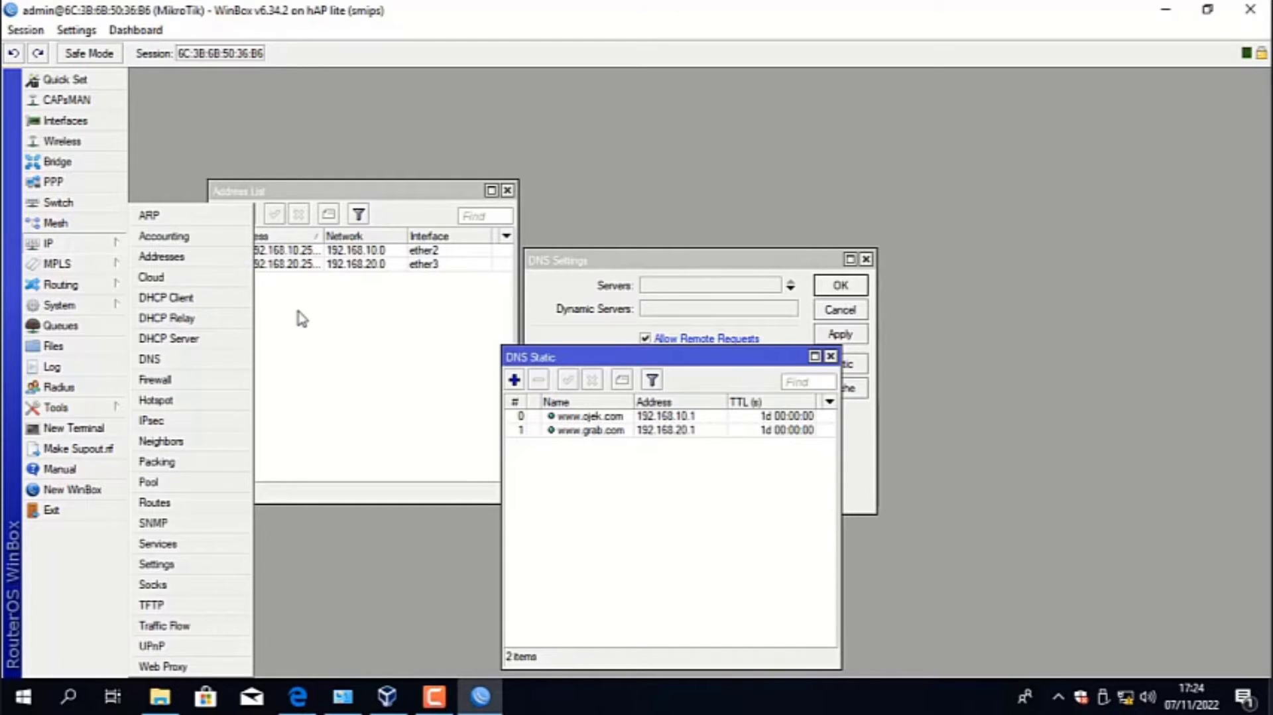
left_click(294, 434)
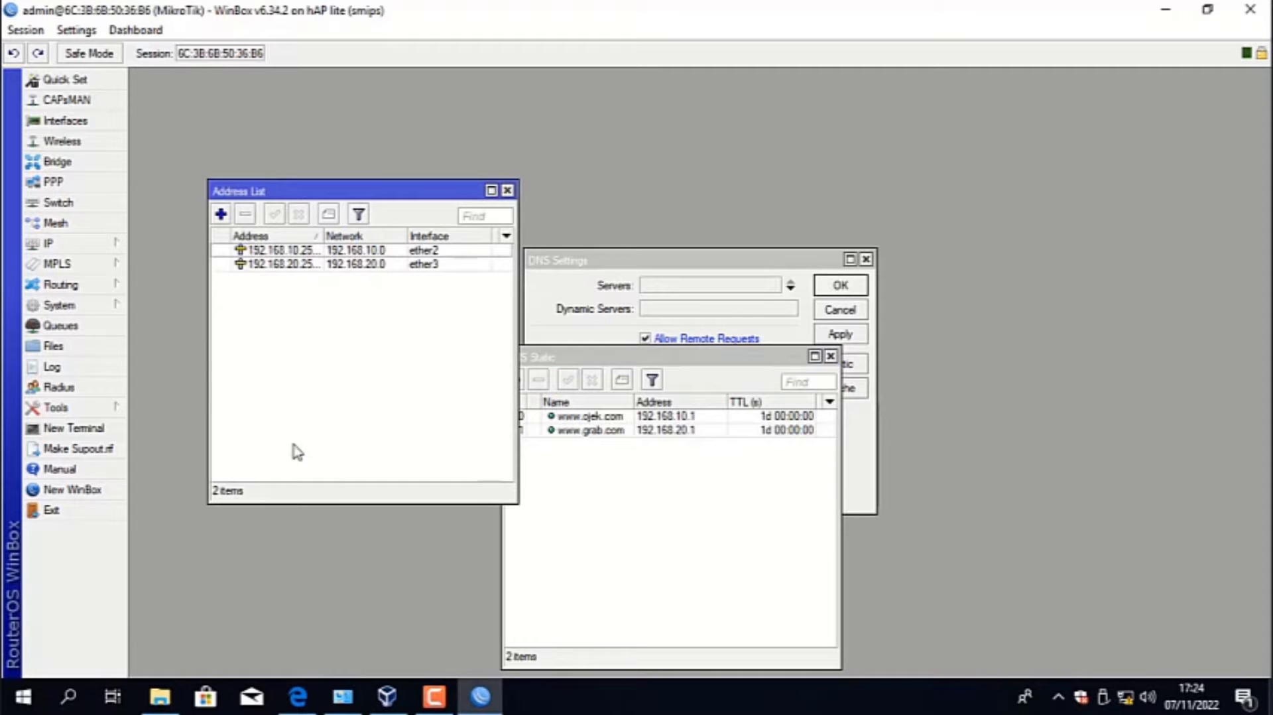
- Switch to VirtualBox and open the Server PBX (SNG) appliance from Local Disk (D:) for import
left_click(380, 705)
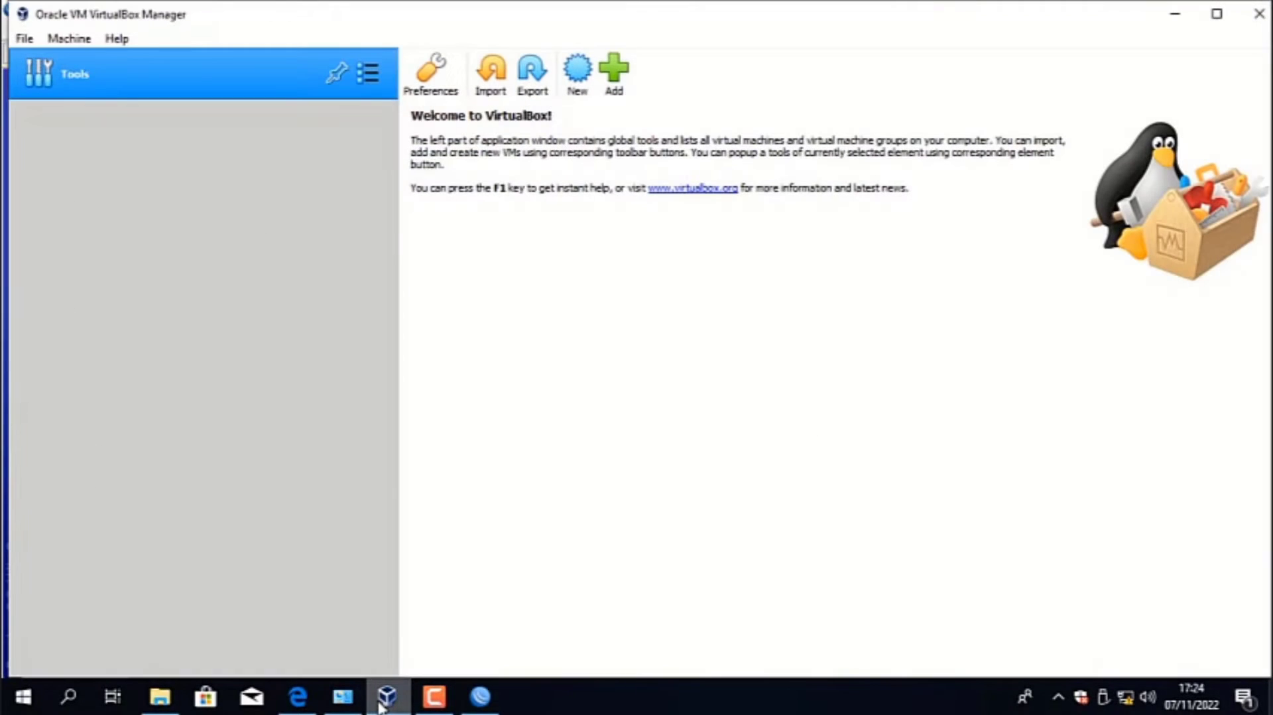
left_click(160, 696)
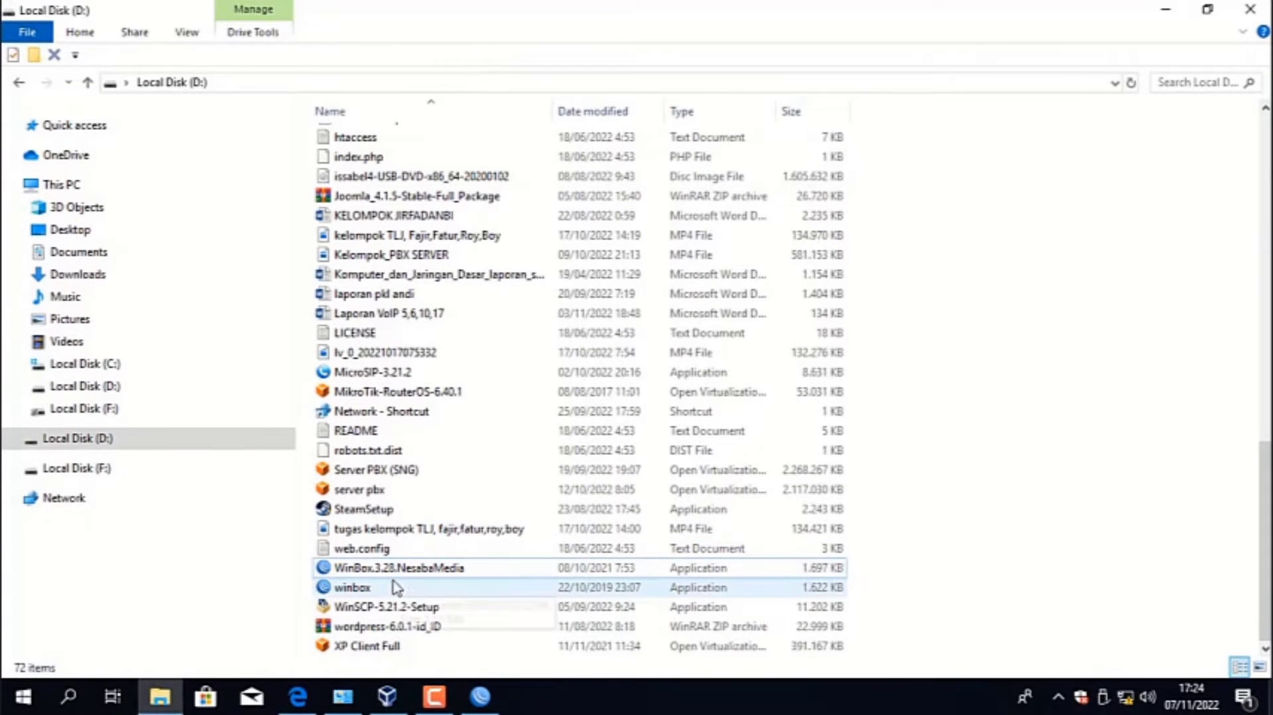
left_click(406, 476)
double_click(406, 476)
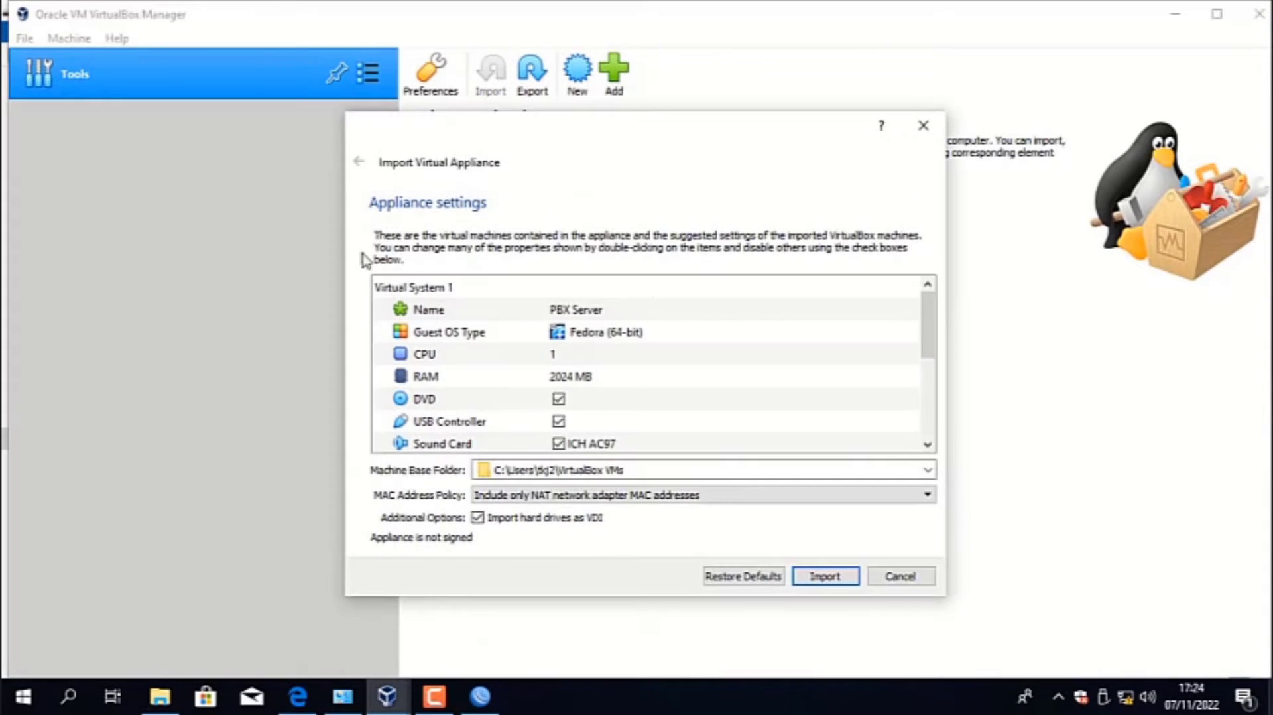
- Rename the appliance's virtual machine as Server 1 and import it
double_click(640, 310)
left_click(638, 311)
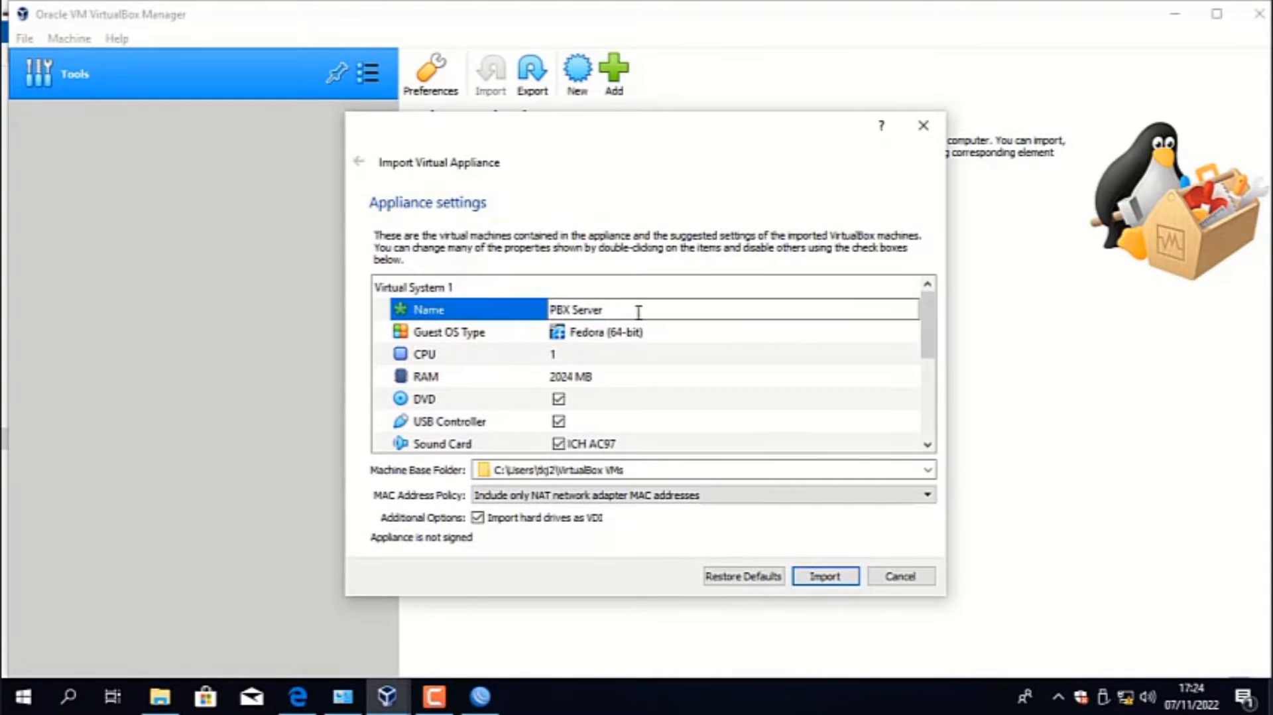
key("BackSpace")
key("BackSpace")
key("BackSpace")
key("BackSpace")
key("BackSpace")
key("BackSpace")
key("BackSpace")
key("BackSpace")
key("BackSpace")
key("BackSpace")
key("BackSpace")
key("BackSpace")
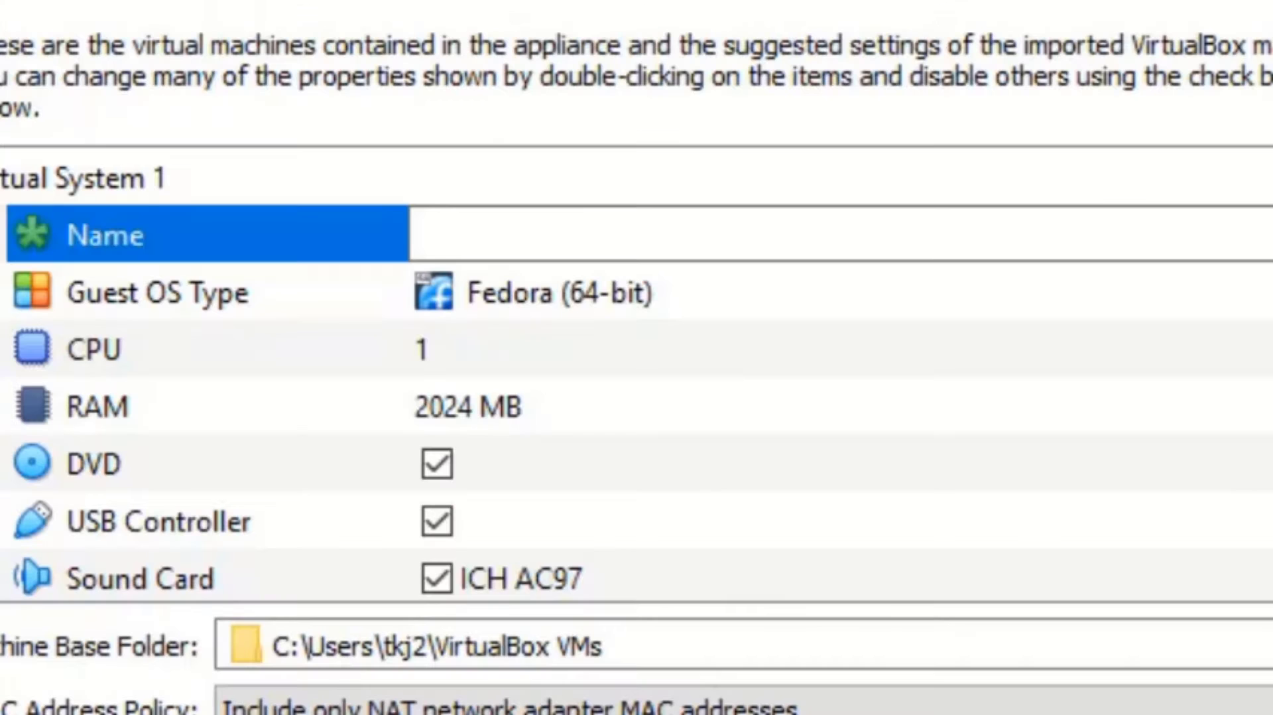
type("Server 1")
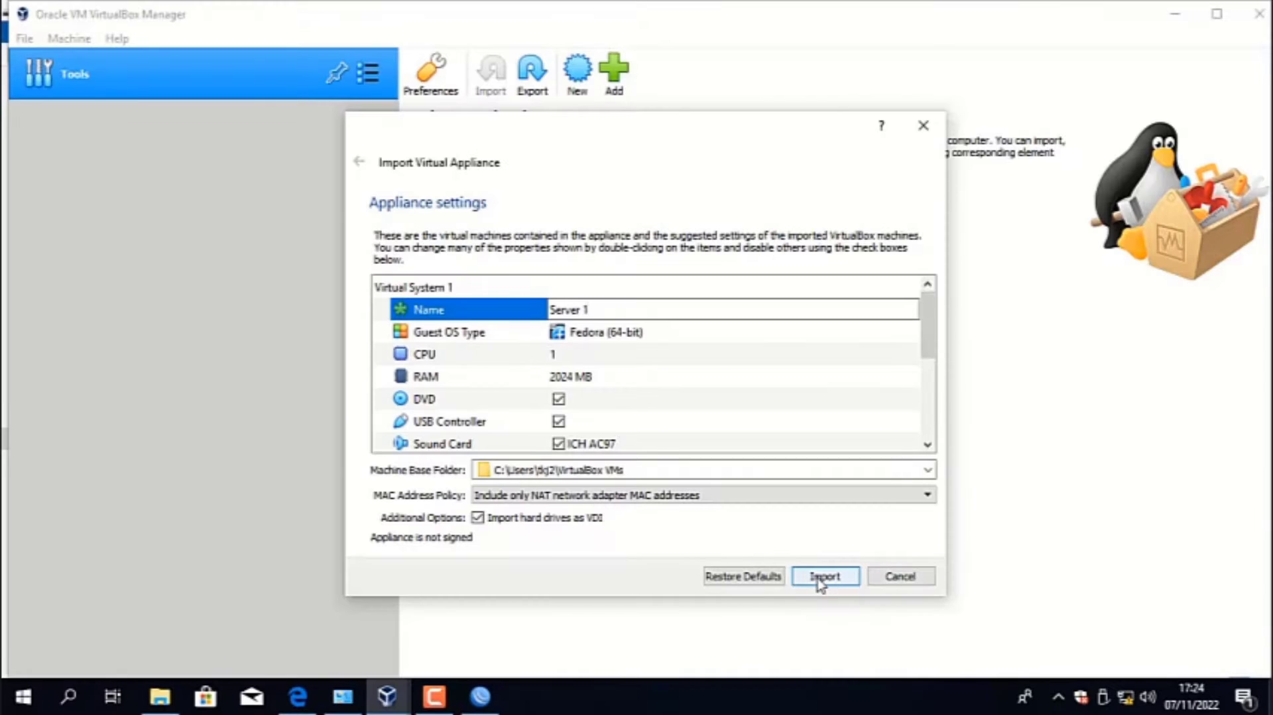
left_click(825, 577)
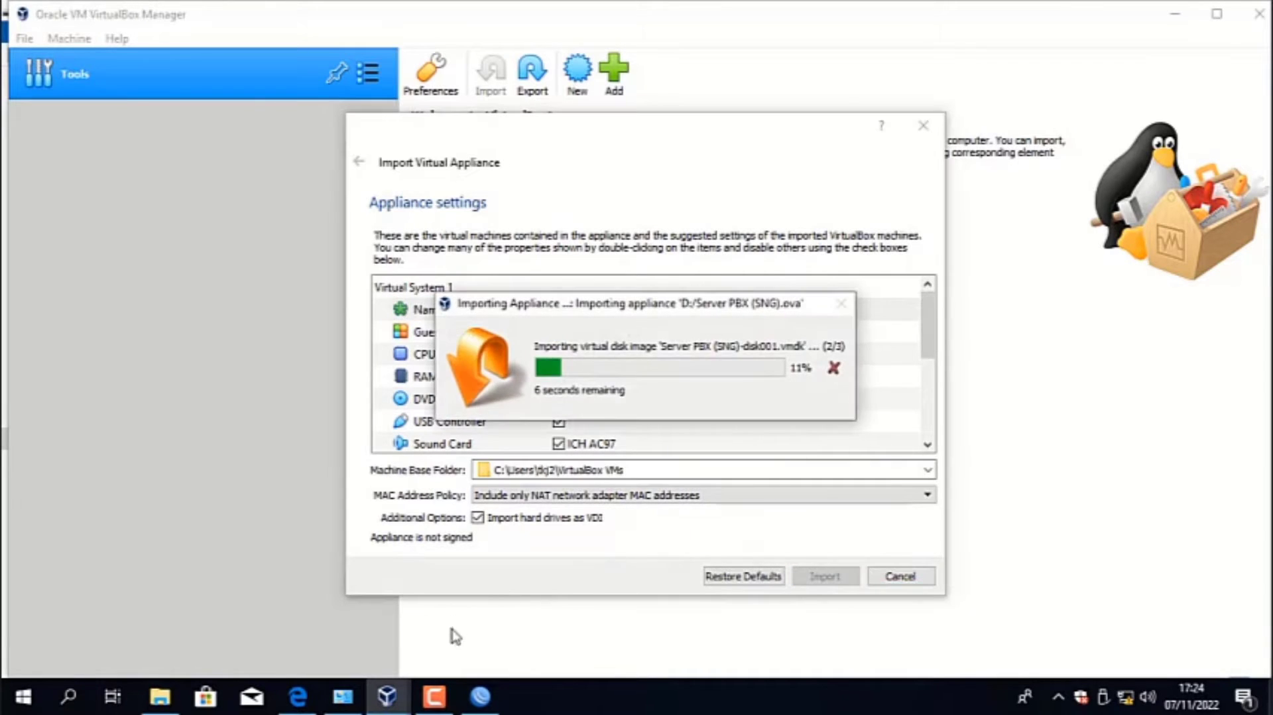
left_click(434, 696)
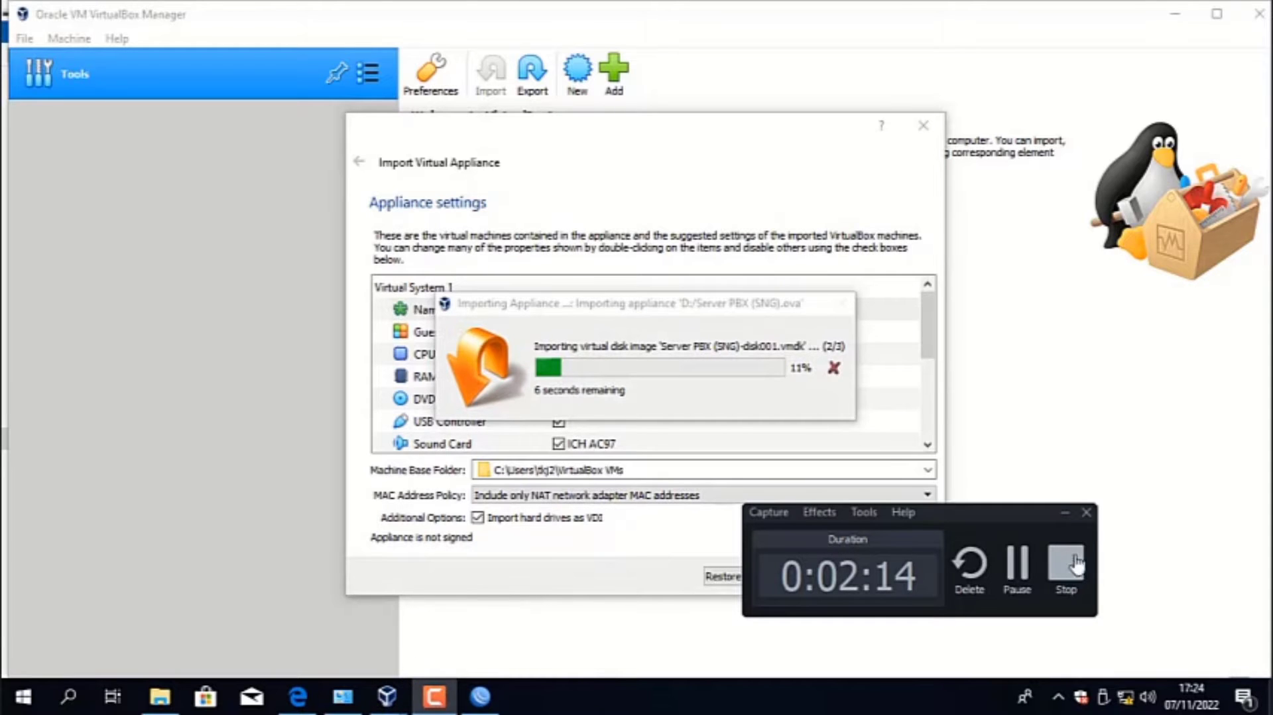
left_click(1016, 583)
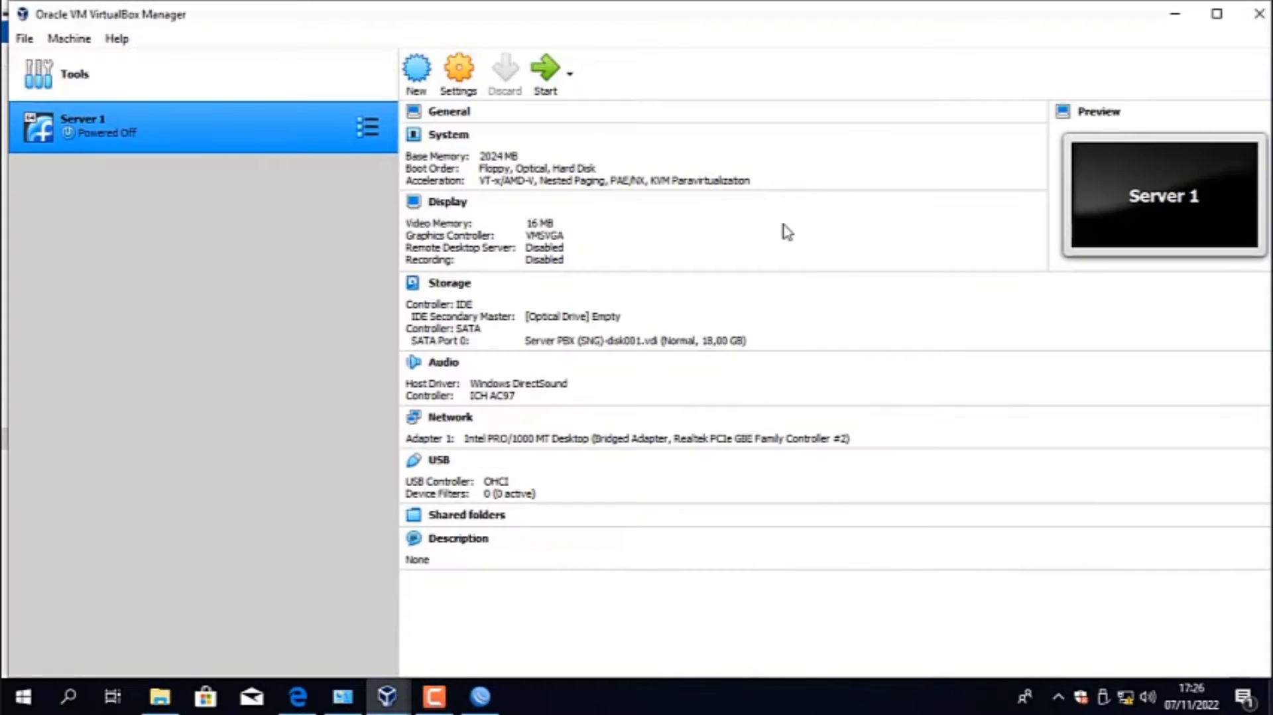
- Set Server 1's network Adapter 1 to Bridged Adapter on the Realtek PCIe GbE Family Controller
left_click(451, 82)
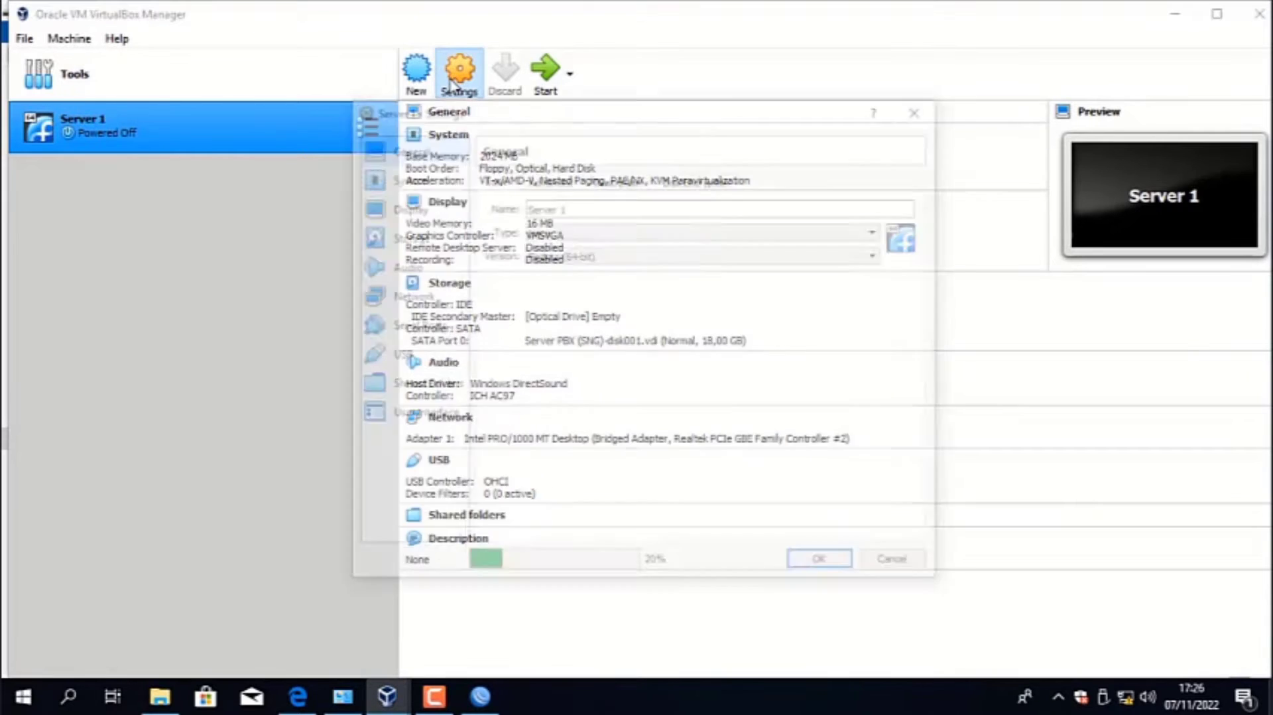
left_click(448, 303)
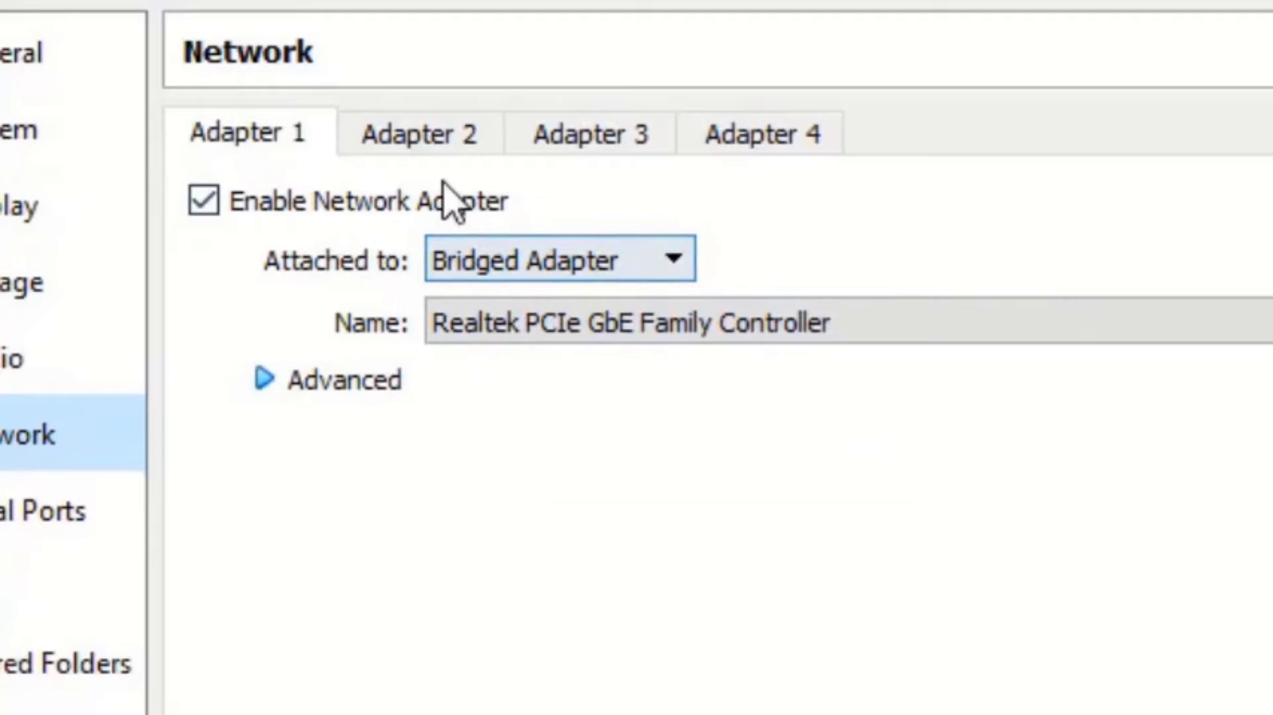
left_click(435, 147)
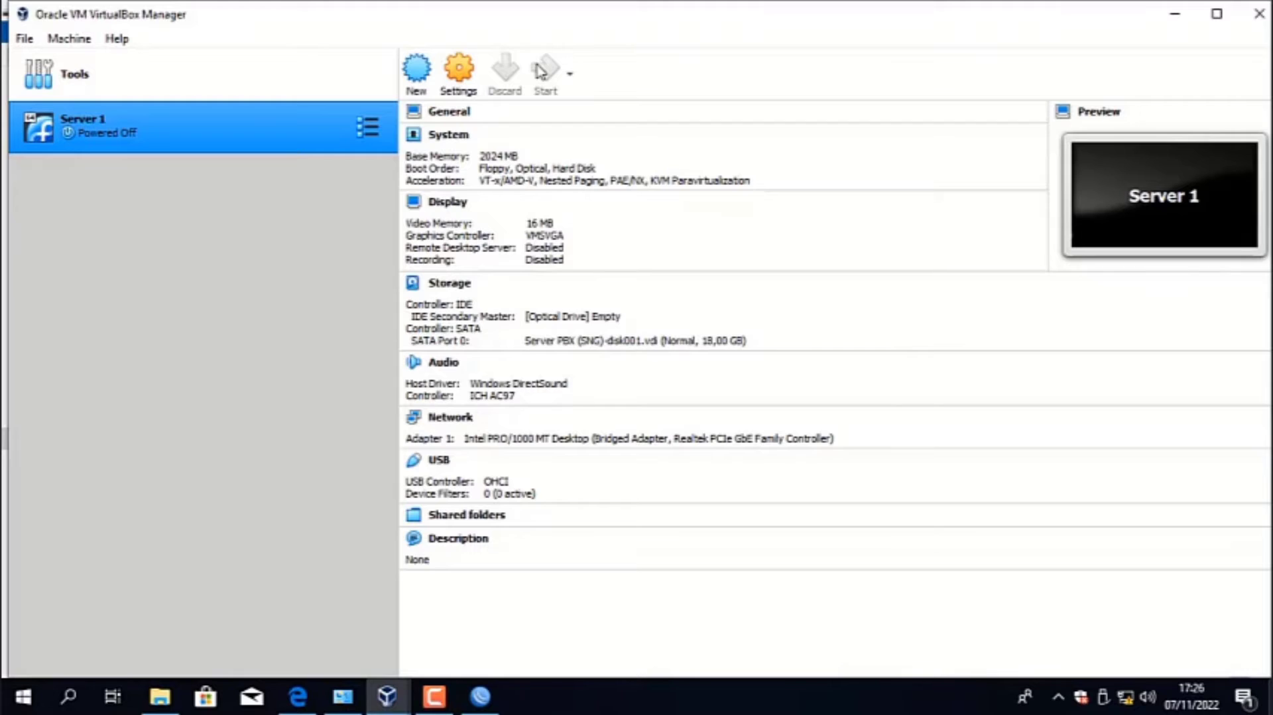
- Start the Server 1 virtual machine and boot the Sangoma Linux entry
left_click(540, 71)
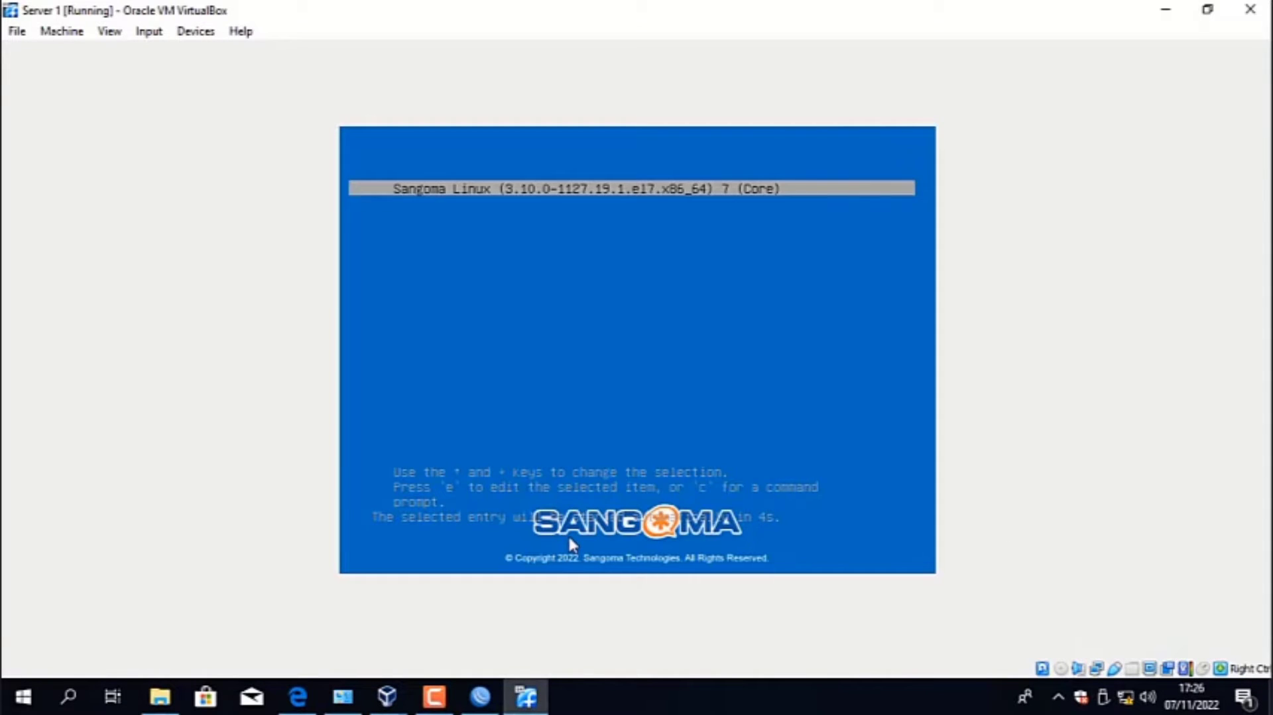
key("Return")
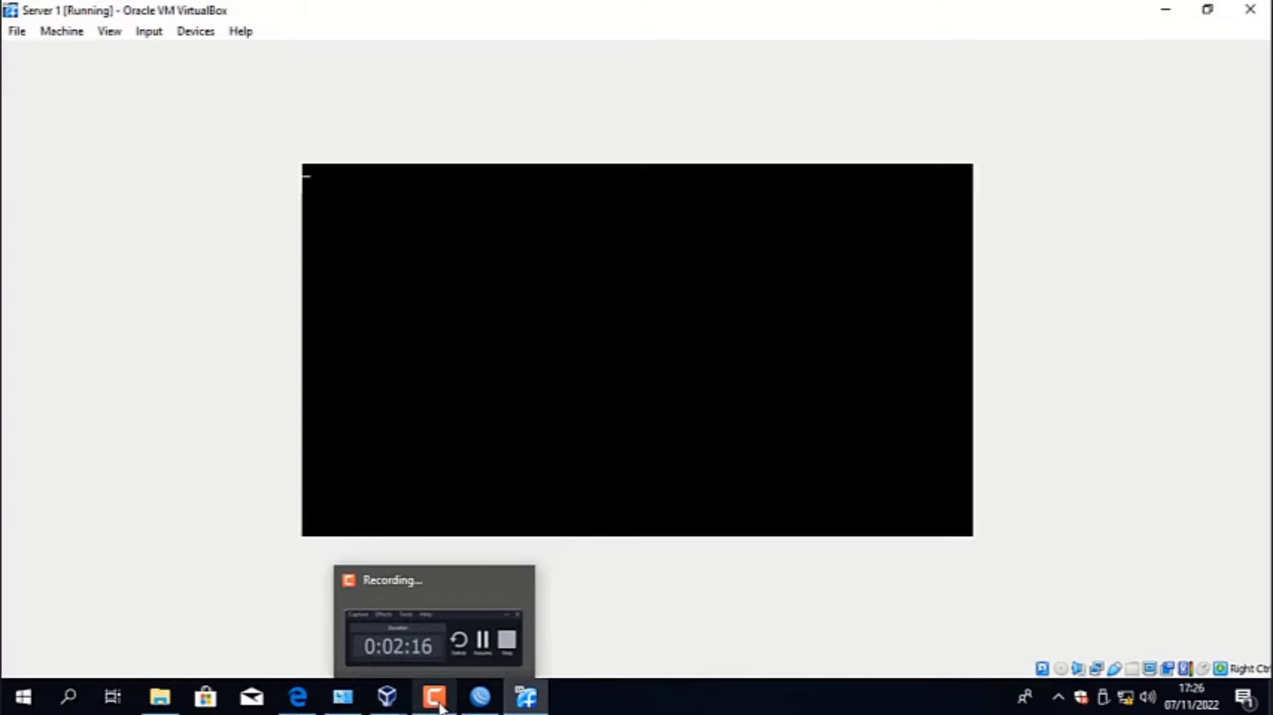
left_click(448, 703)
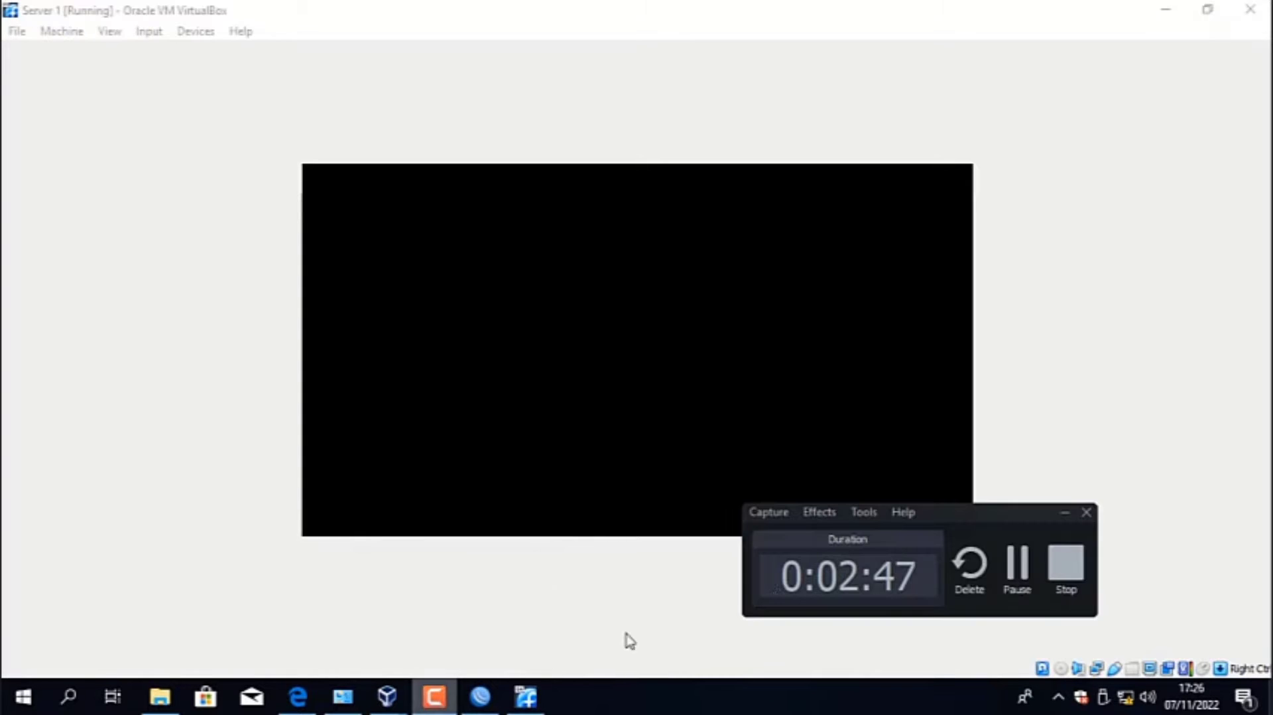
left_click(1014, 571)
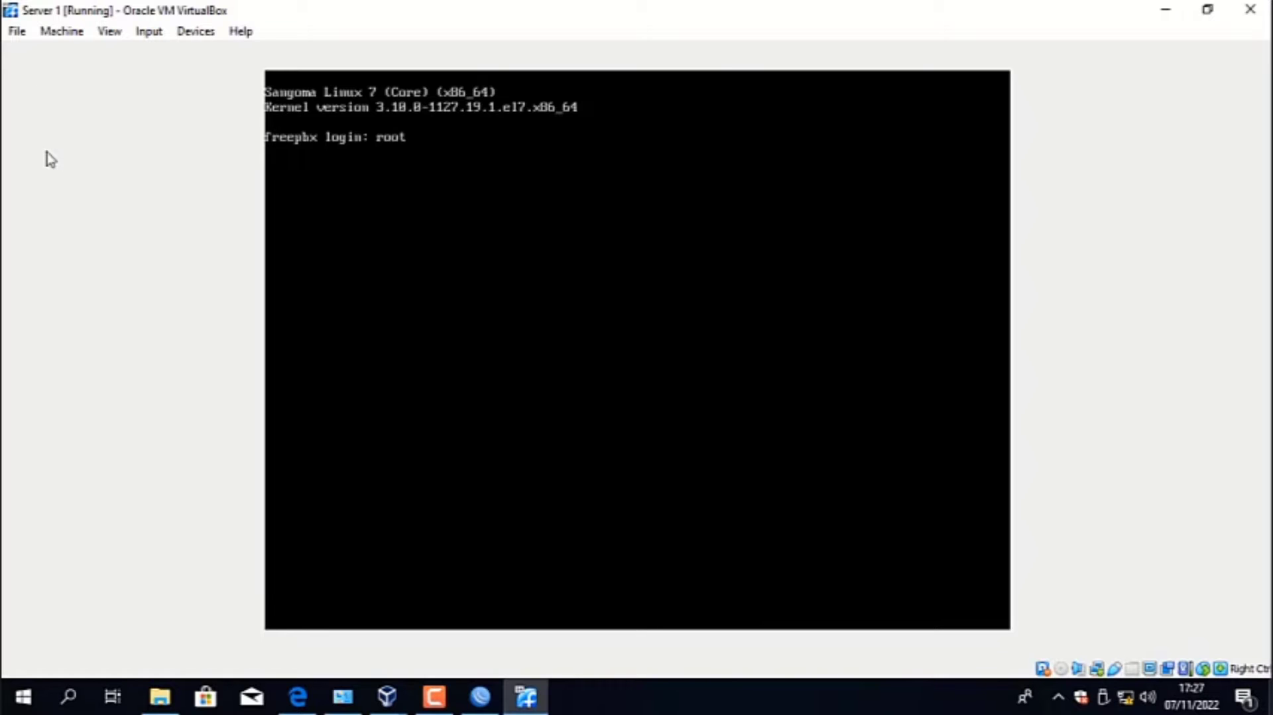
- Log in to the FreePBX server as root and open /etc/sysconfig/network-scripts/ifcfg-eth0 in vim
key("Return")
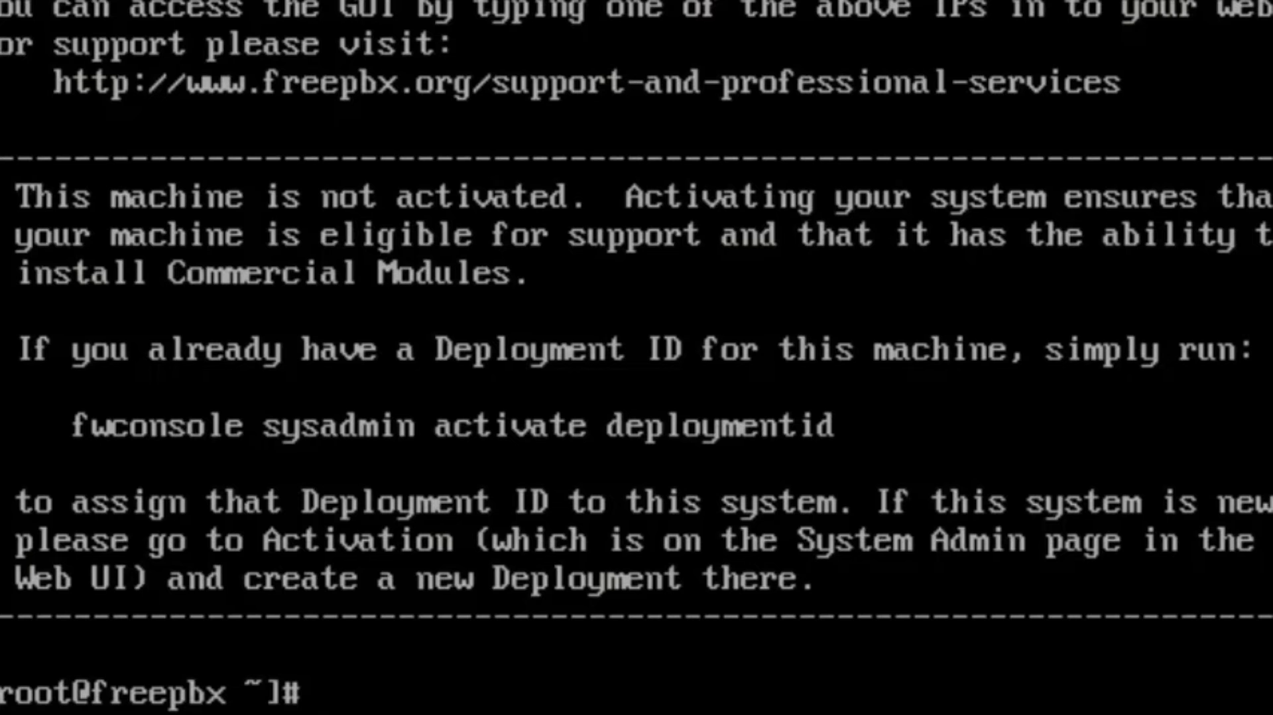
type("vim /")
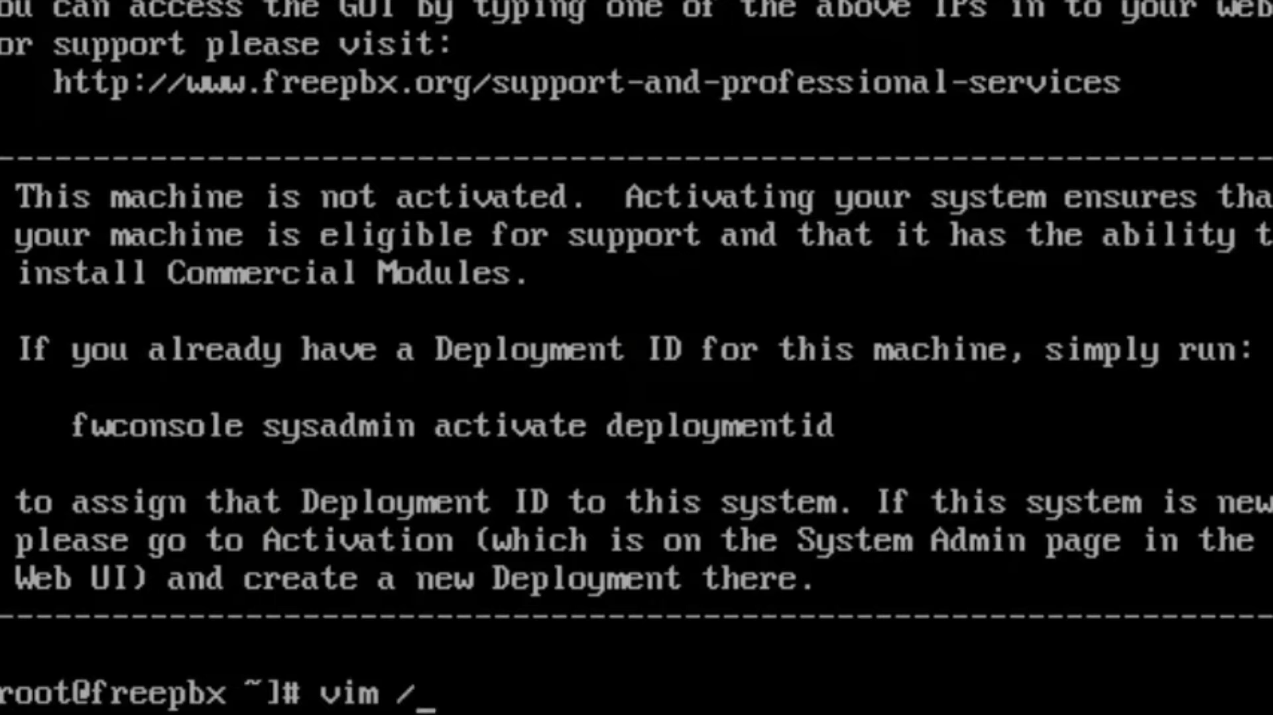
type("etc")
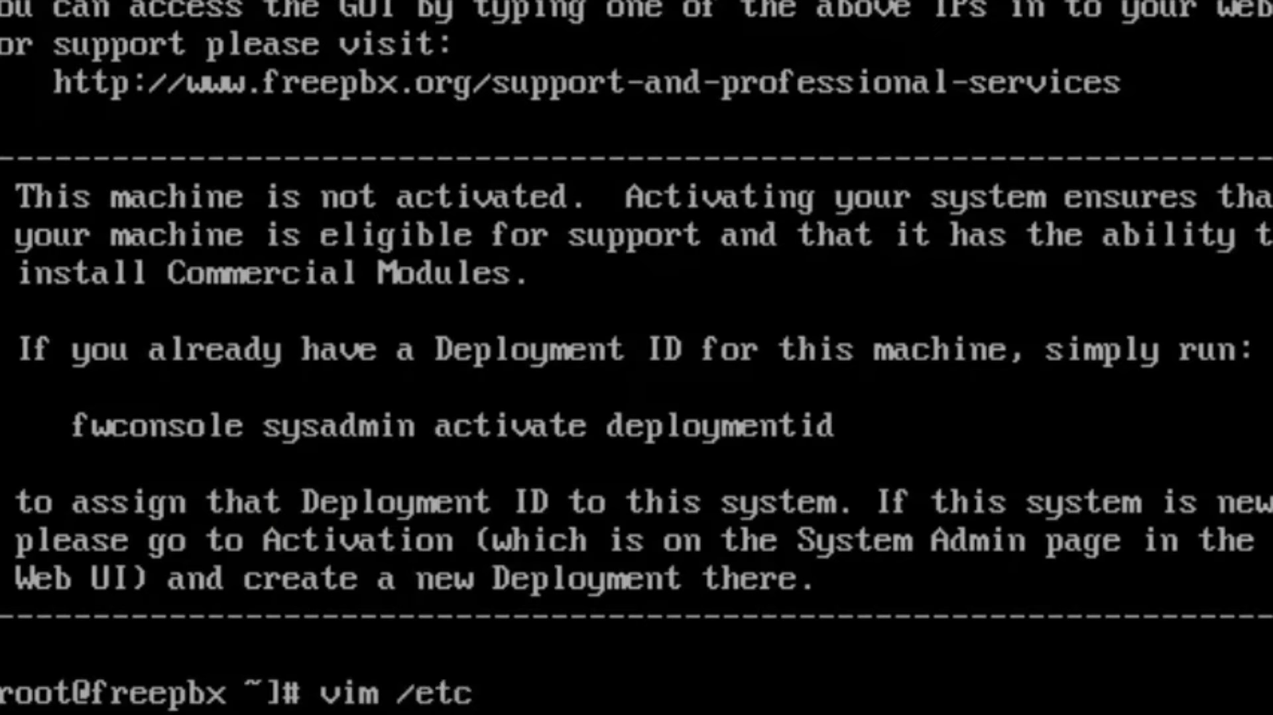
type("/sys")
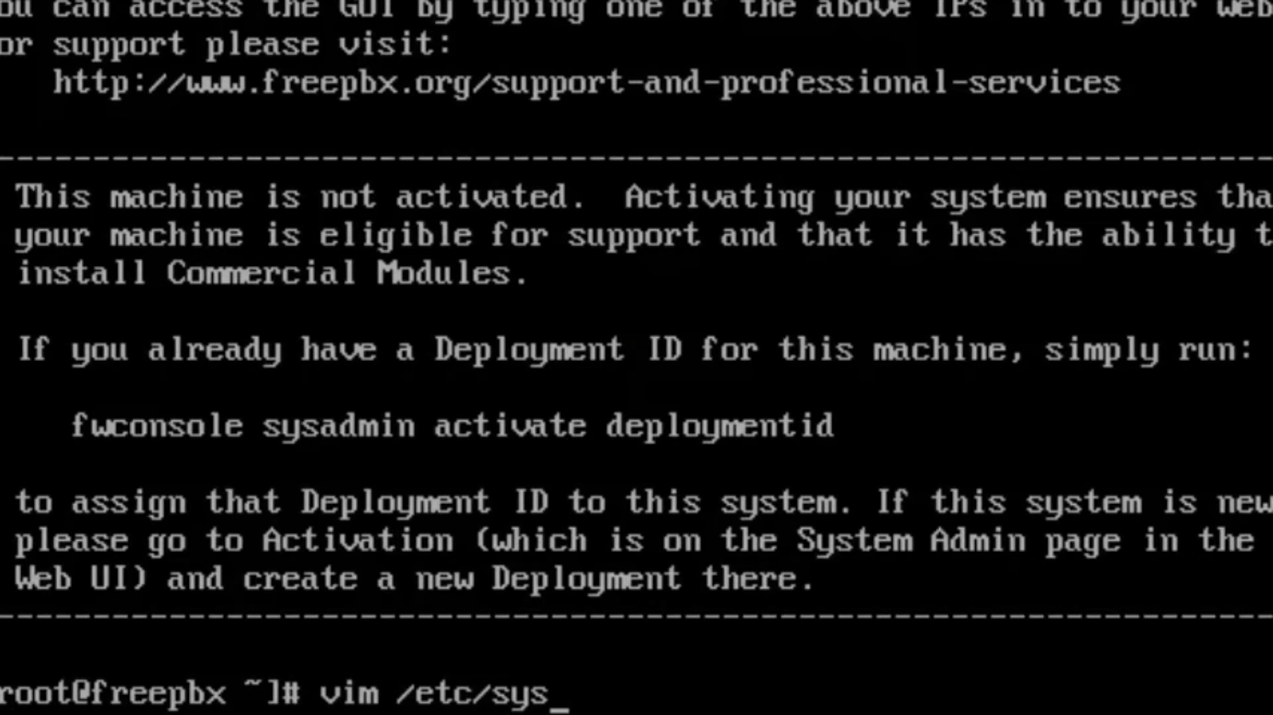
type("config")
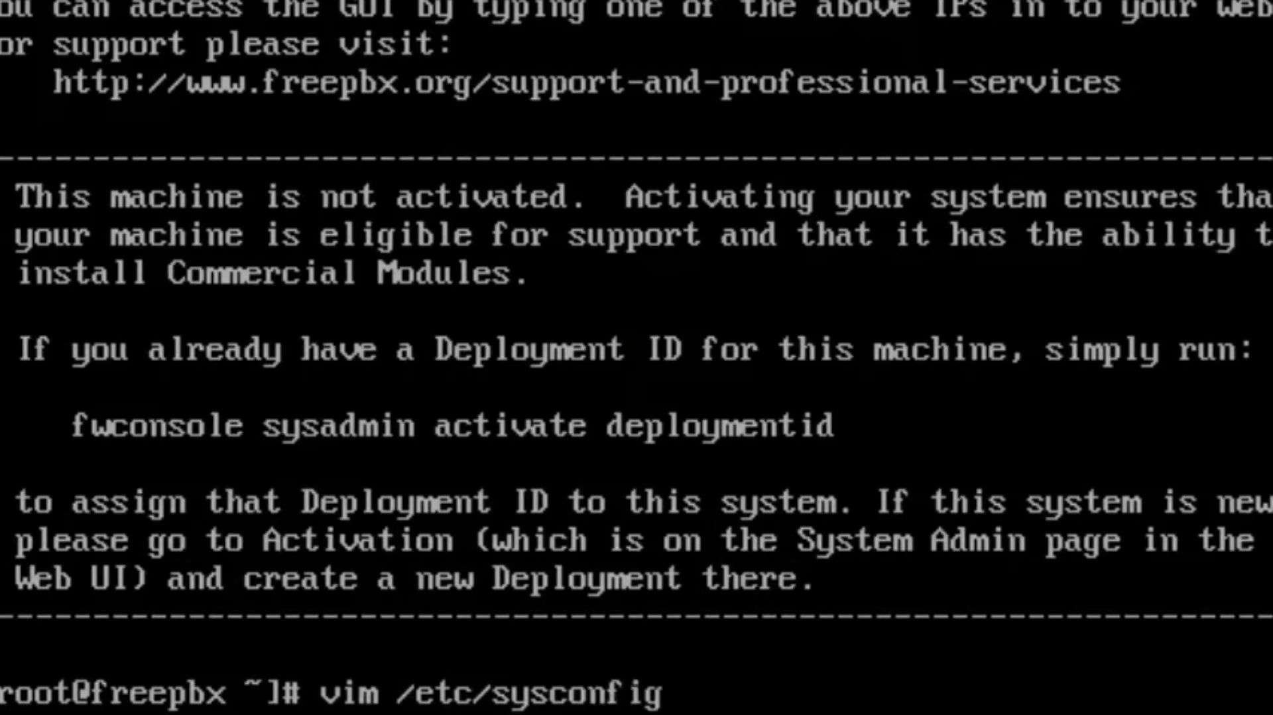
type("/netw")
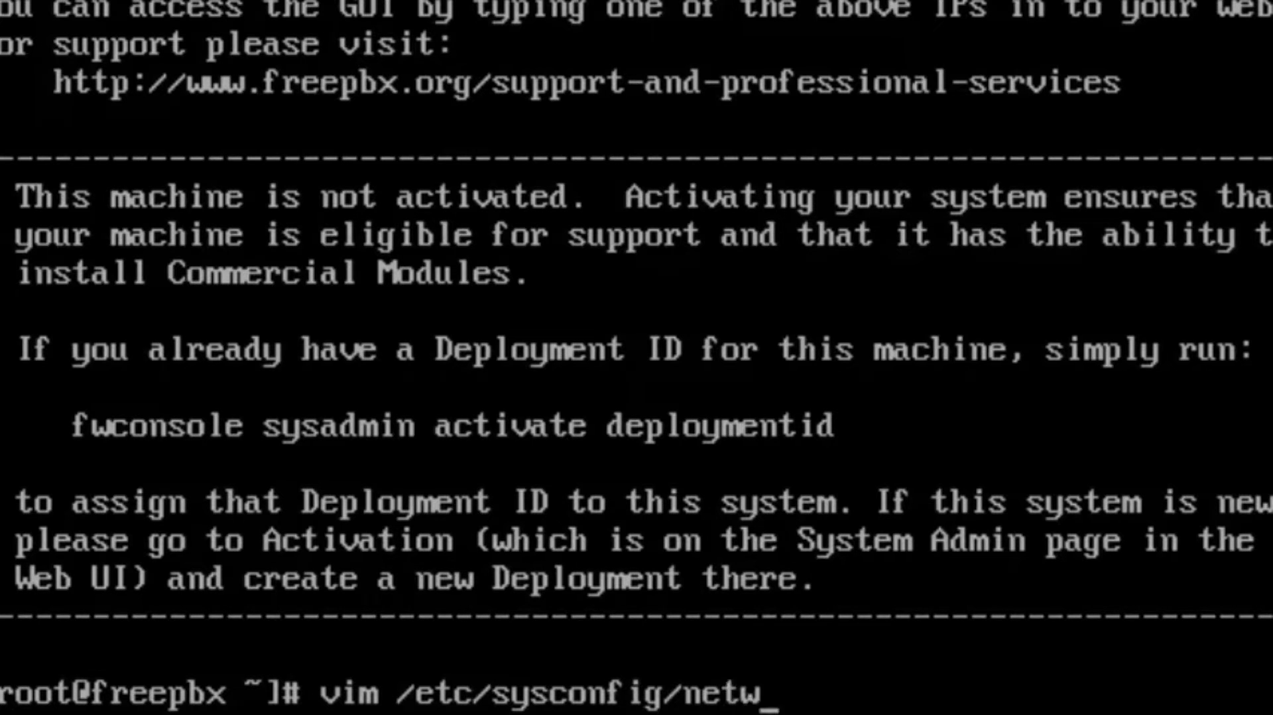
type("ork-s")
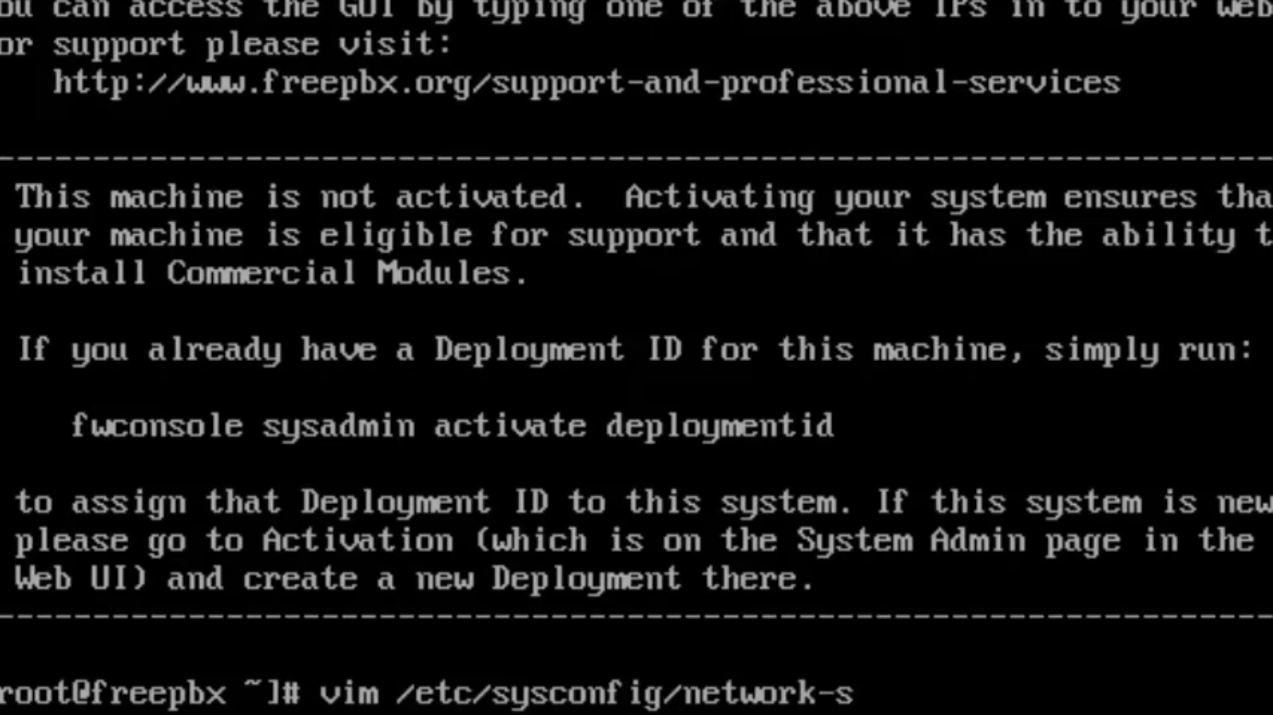
type("crip")
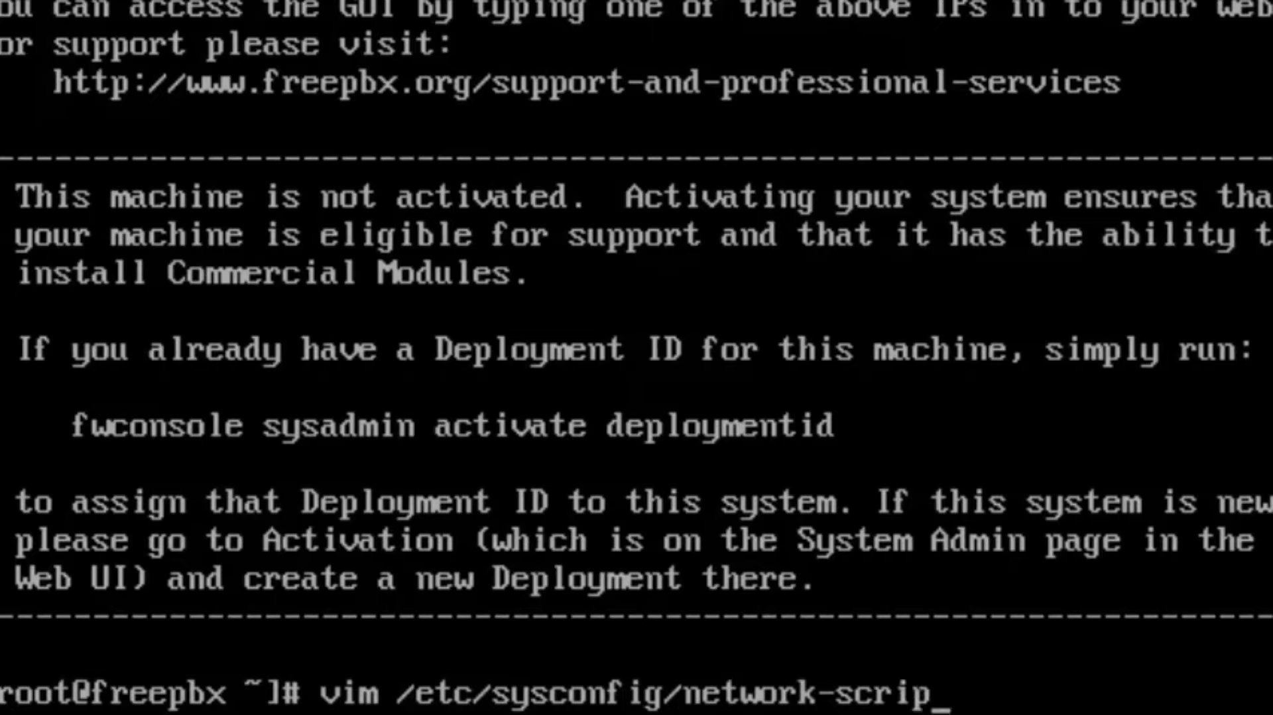
type("ts/")
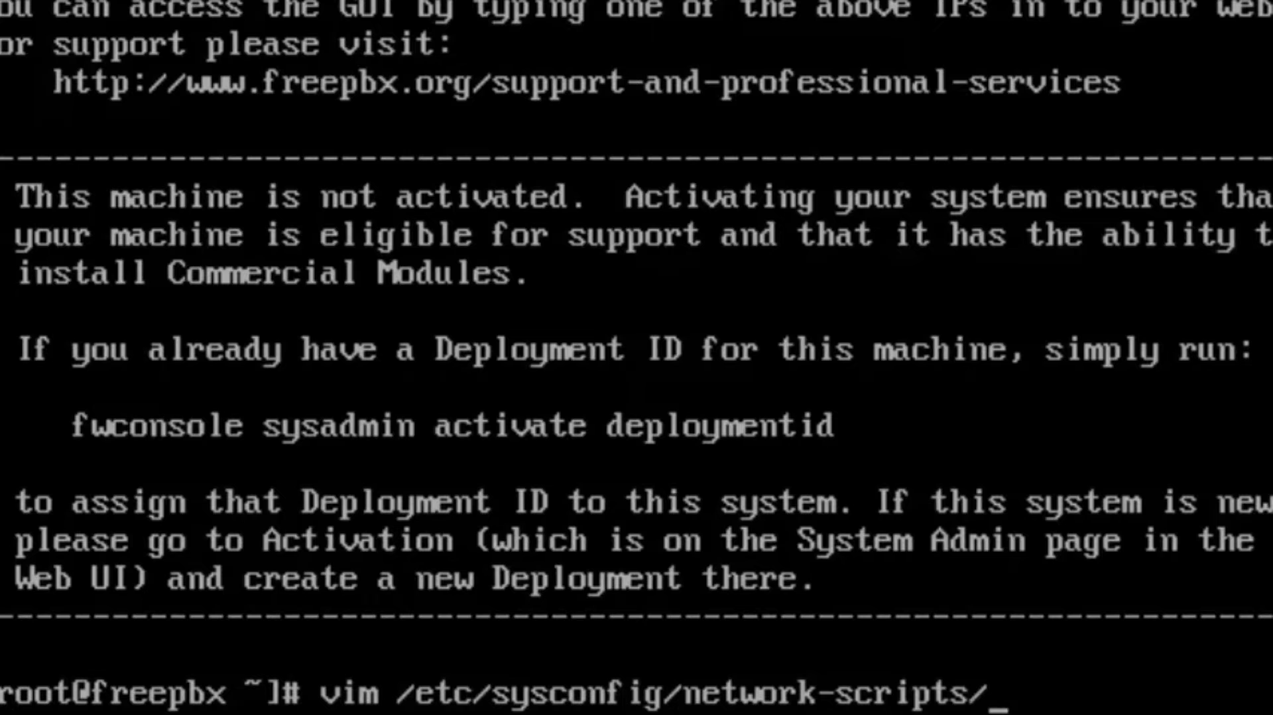
type("ifcfg")
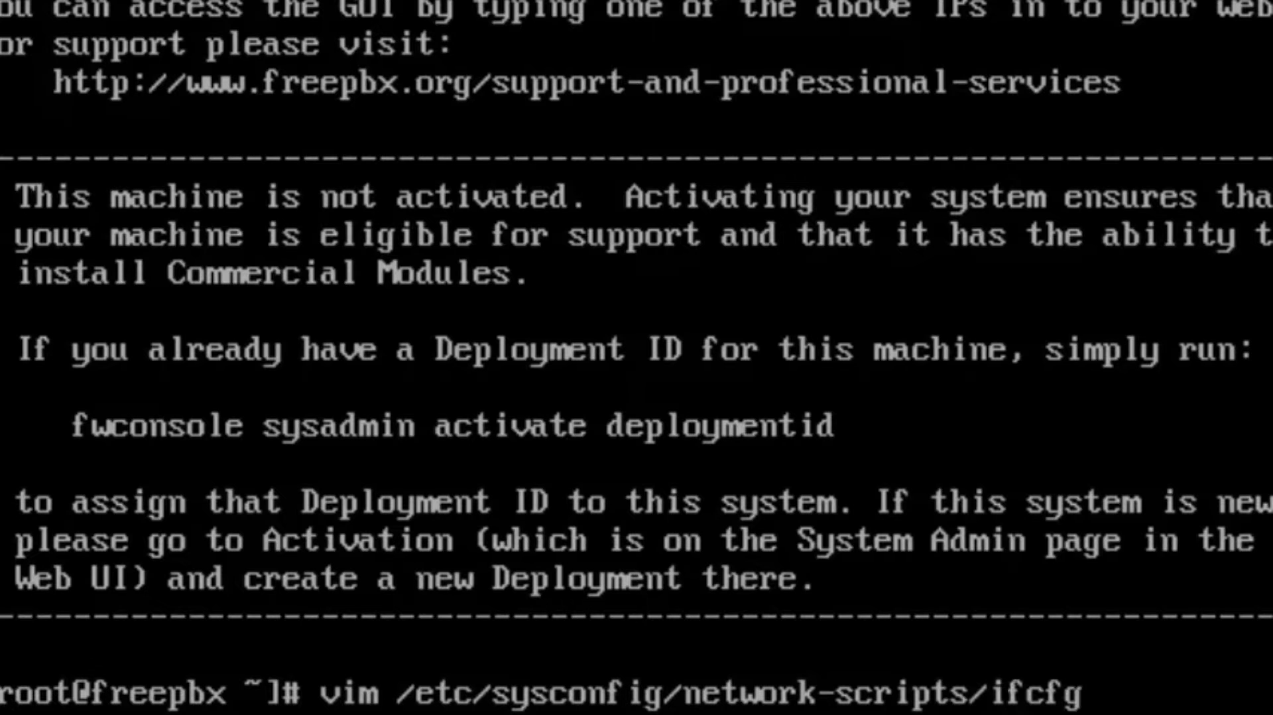
type("-eth0")
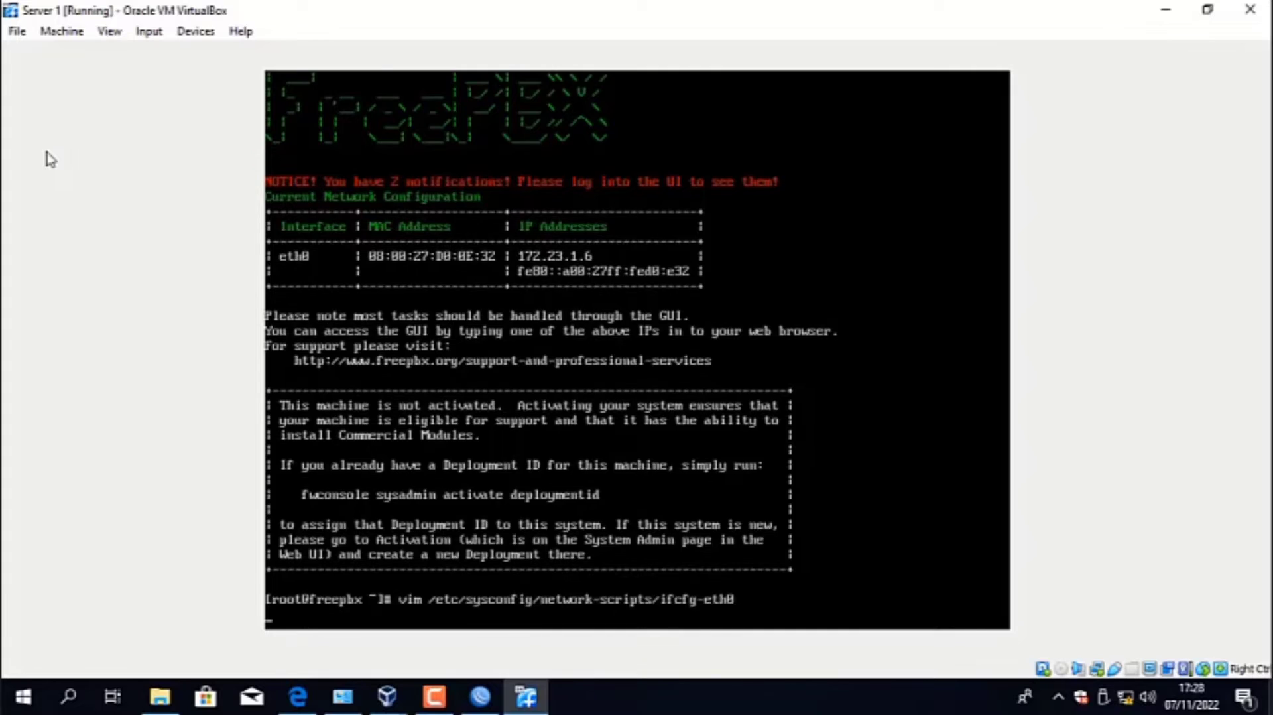
key("Return")
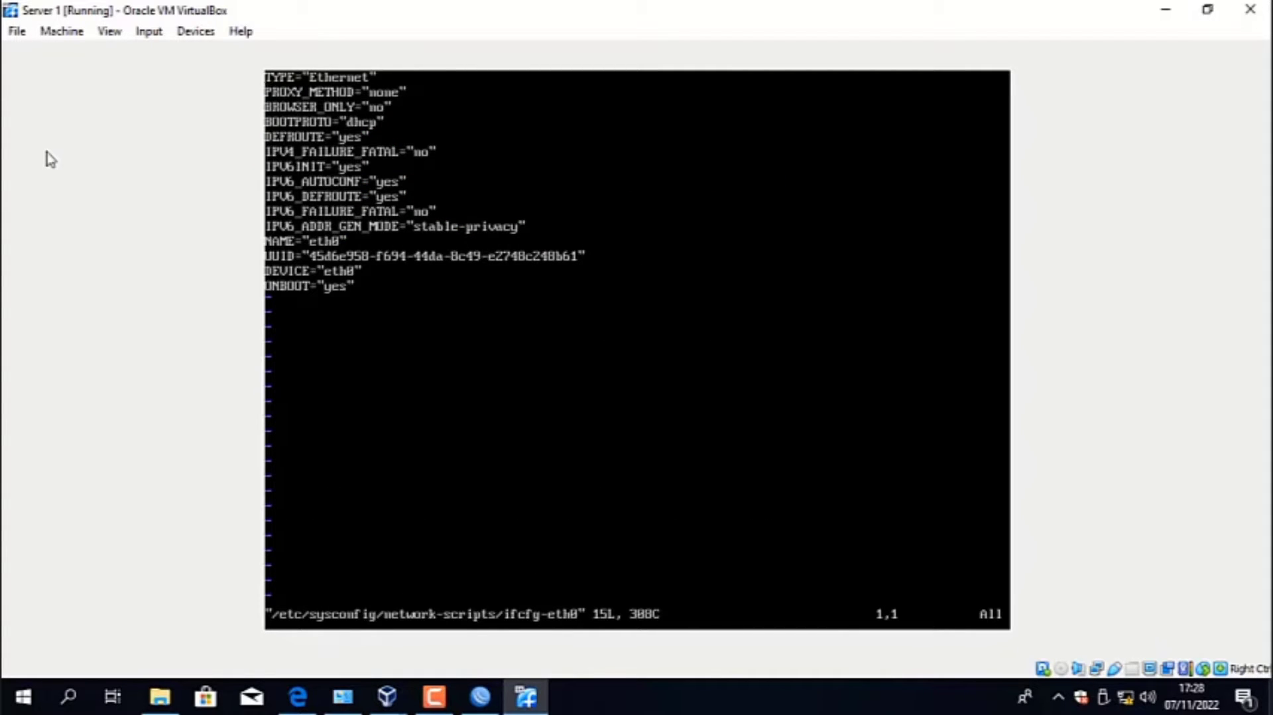
- Set BOOTPROTO to "static" in the eth0 configuration file
key("i")
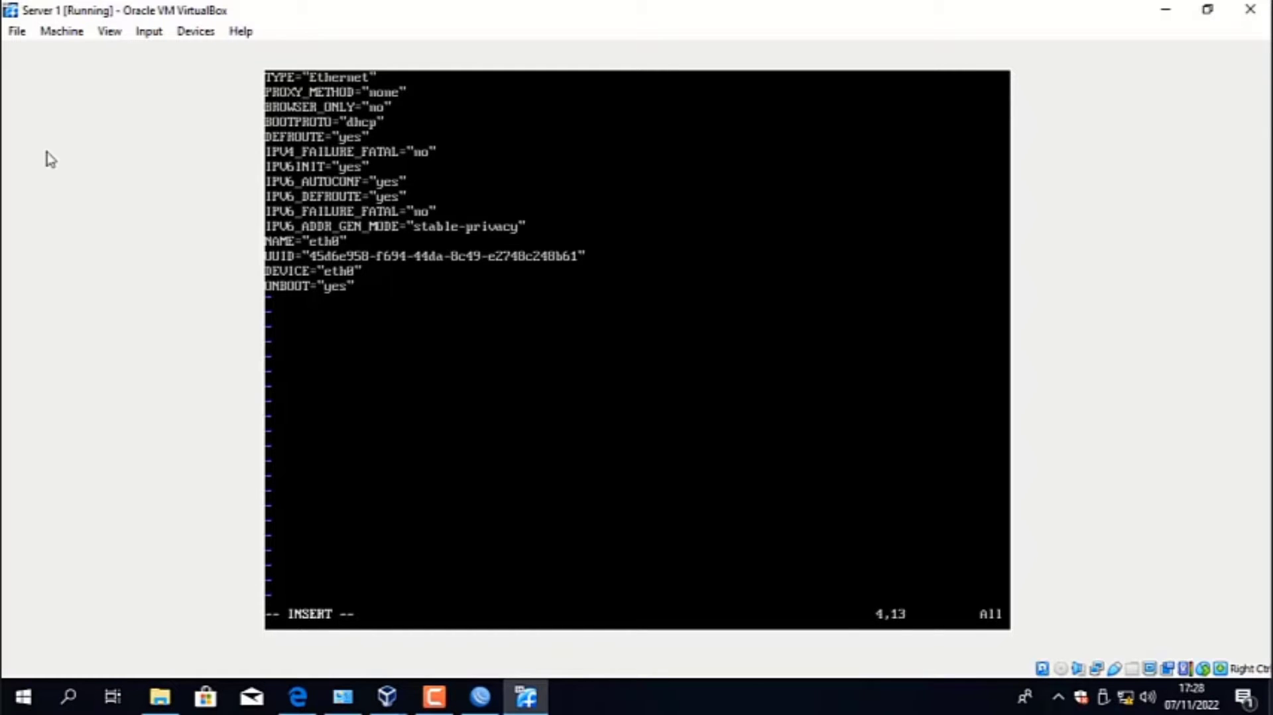
key("Right")
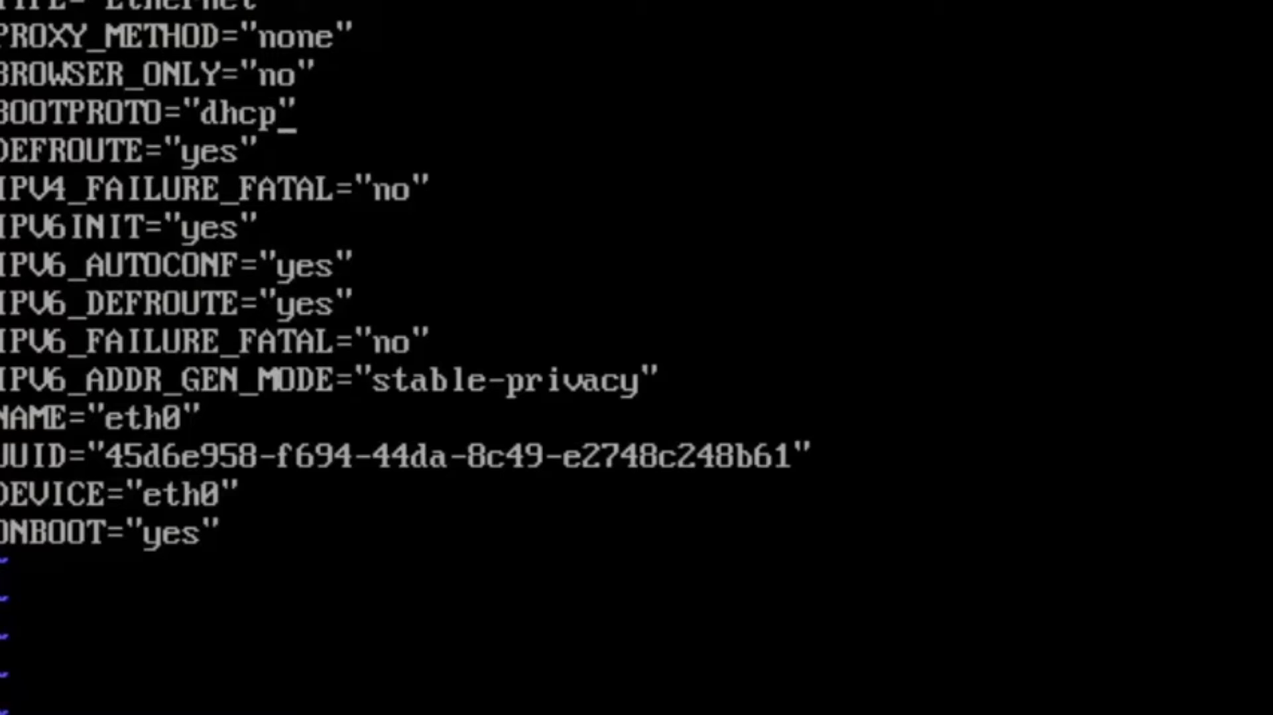
key("BackSpace")
key("BackSpace")
key("BackSpace")
key("BackSpace")
type("s")
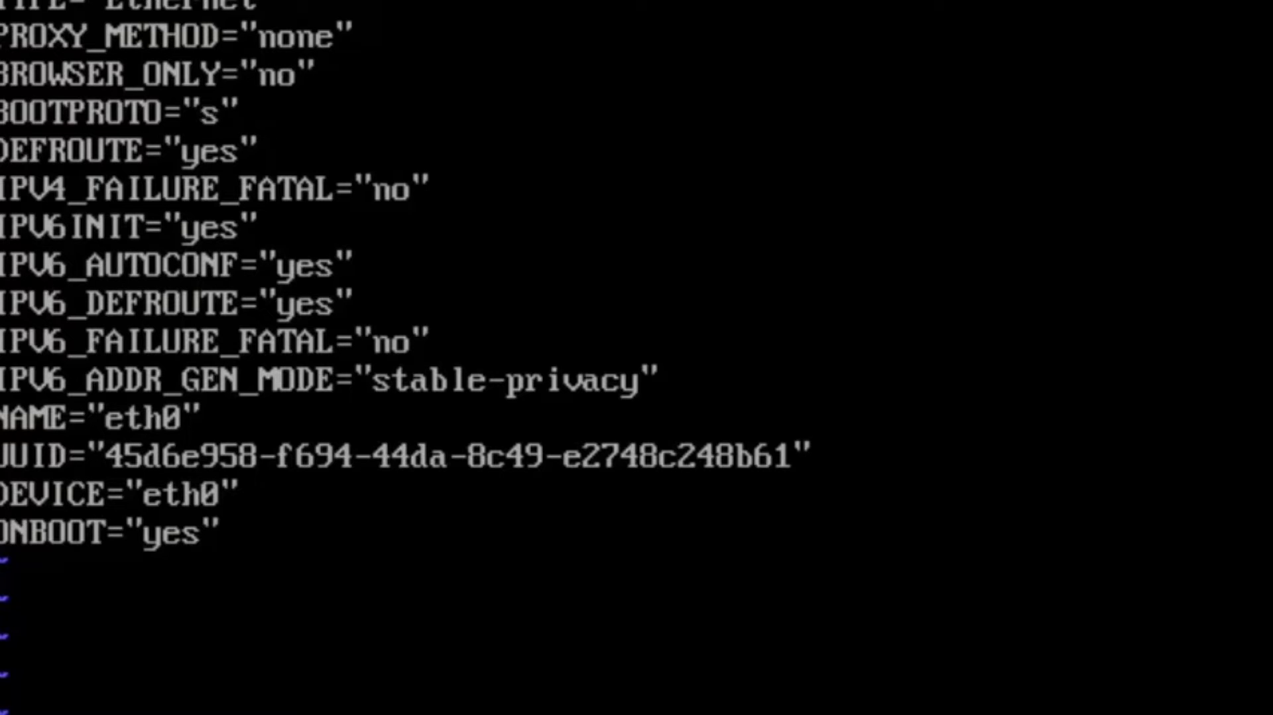
type("tatic")
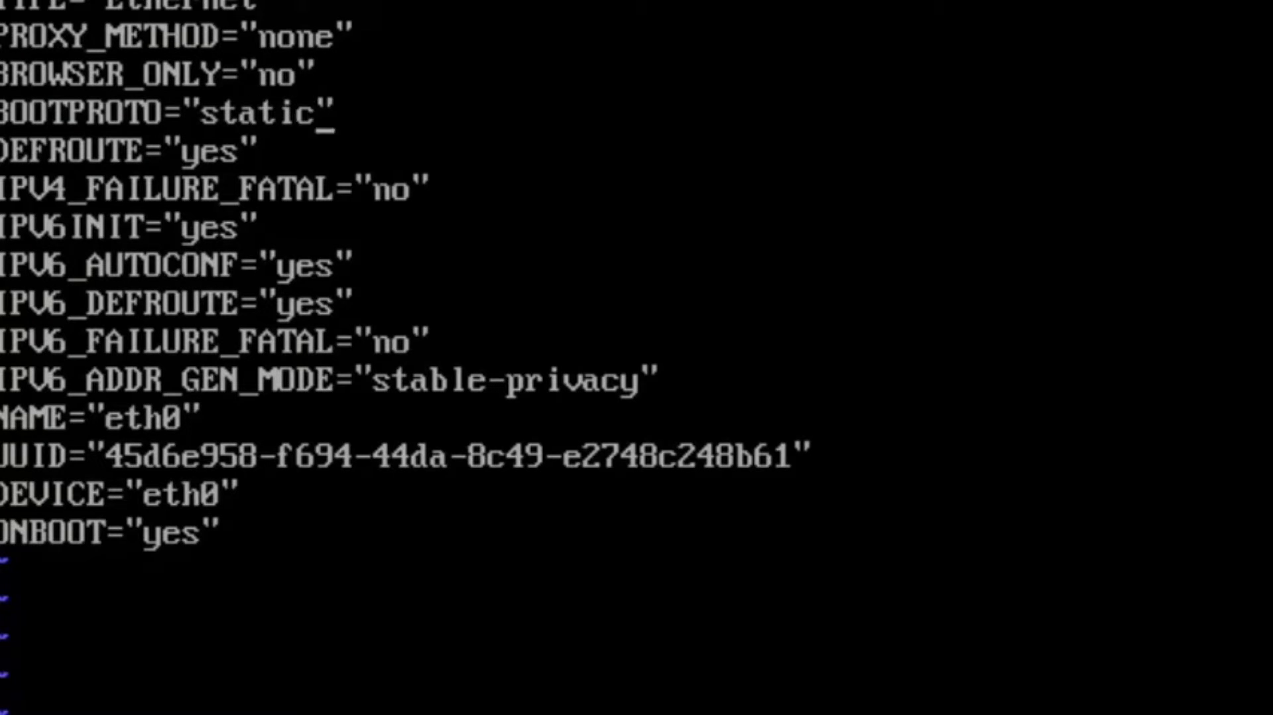
- Add the line IPADDR="192.168.10.1" below IPV4_FAILURE_FATAL in the eth0 configuration file
key("Down")
key("Down")
key("Right")
key("Right")
key("Right")
key("Return")
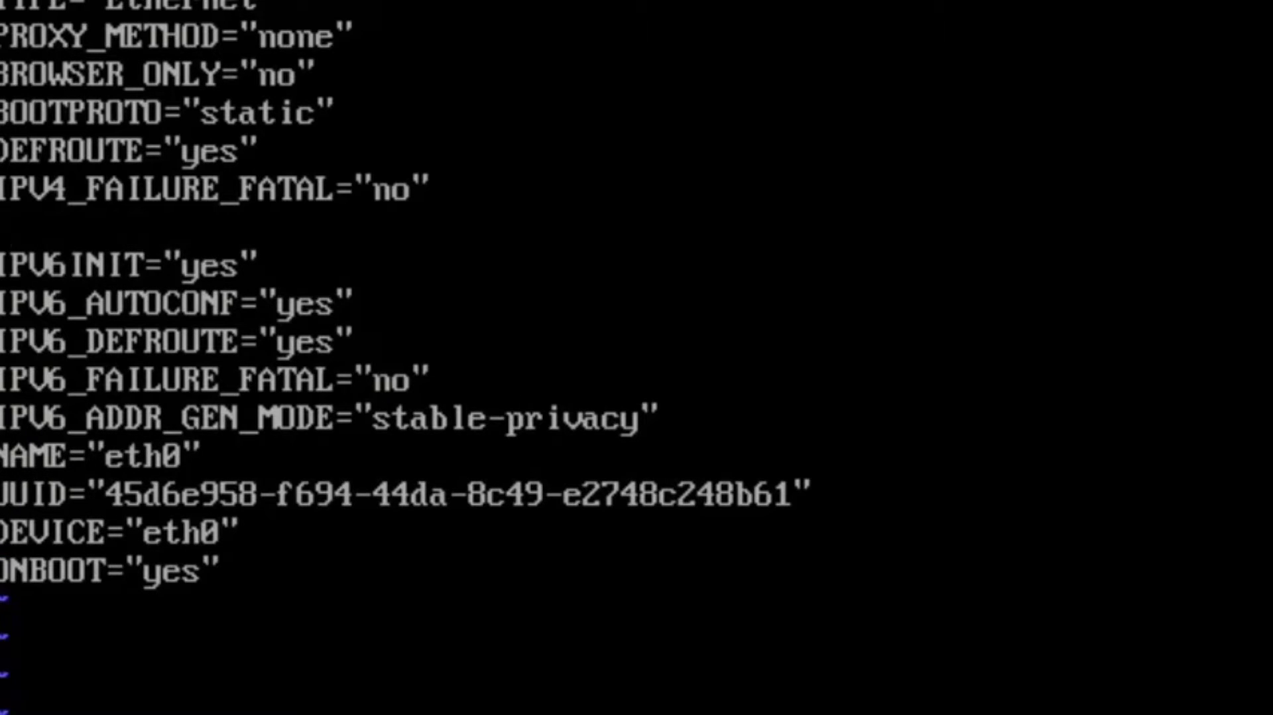
type("IPADD")
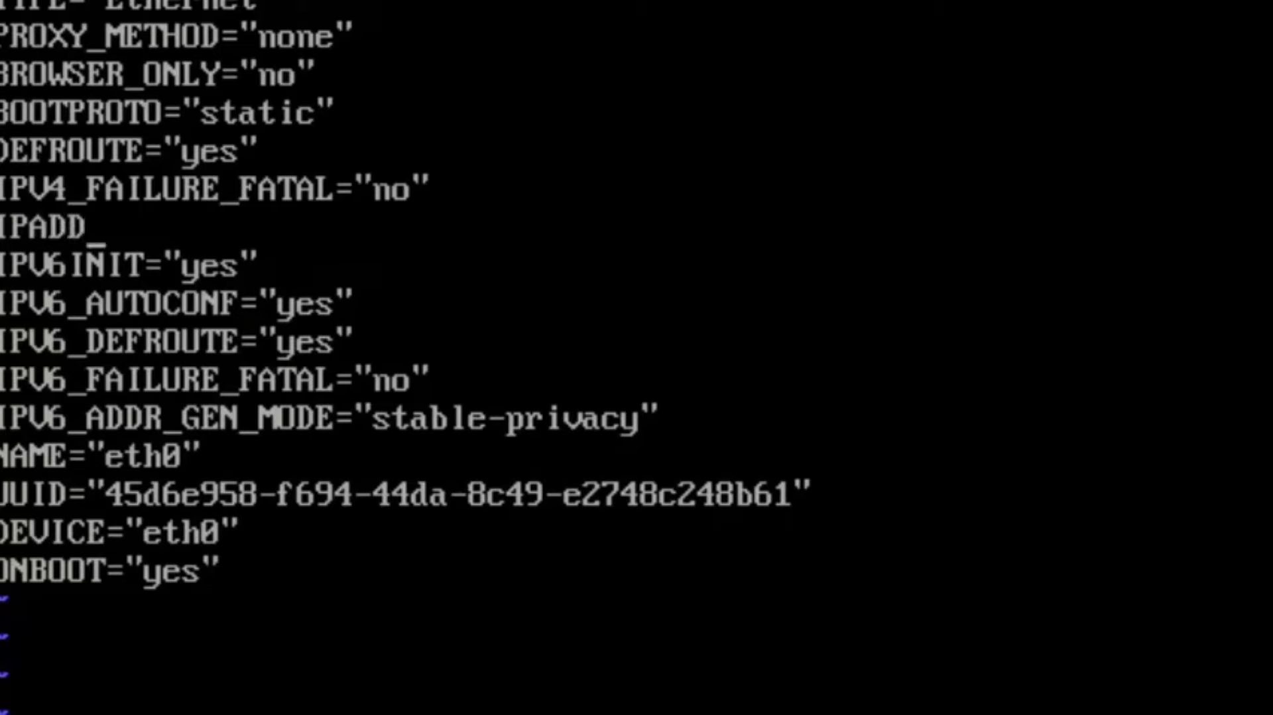
type("R=\"19")
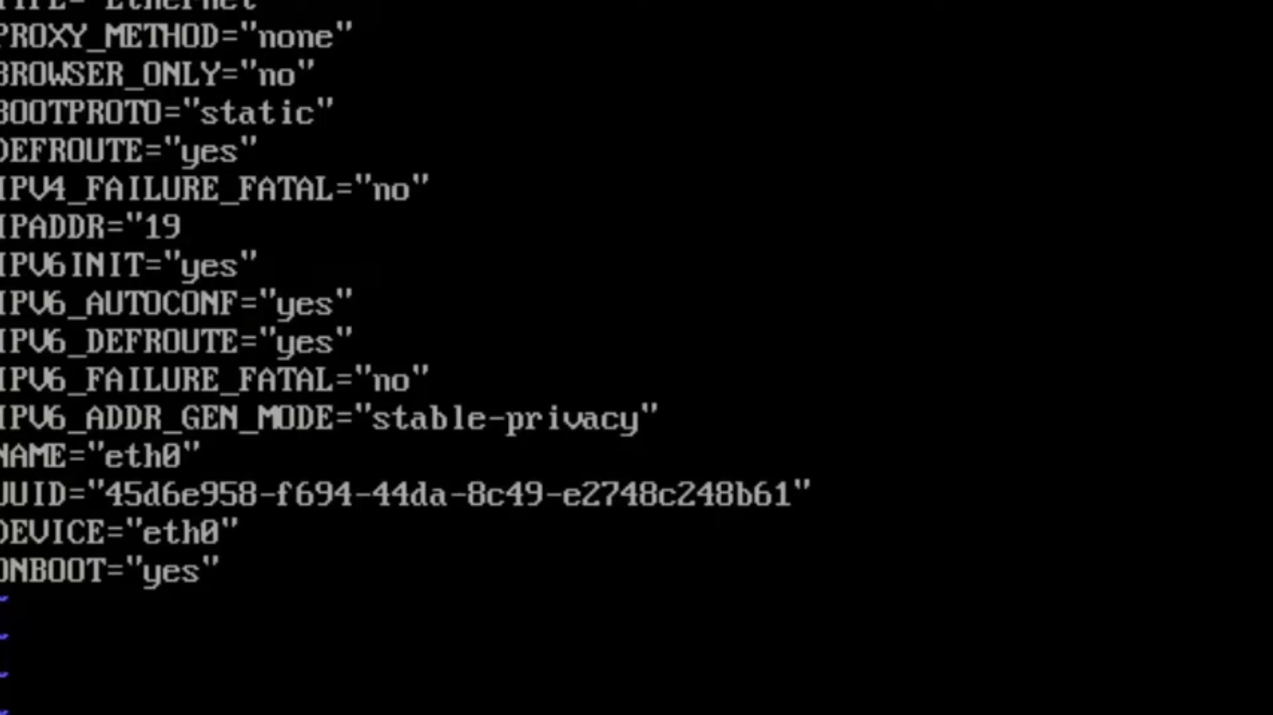
type("2.168")
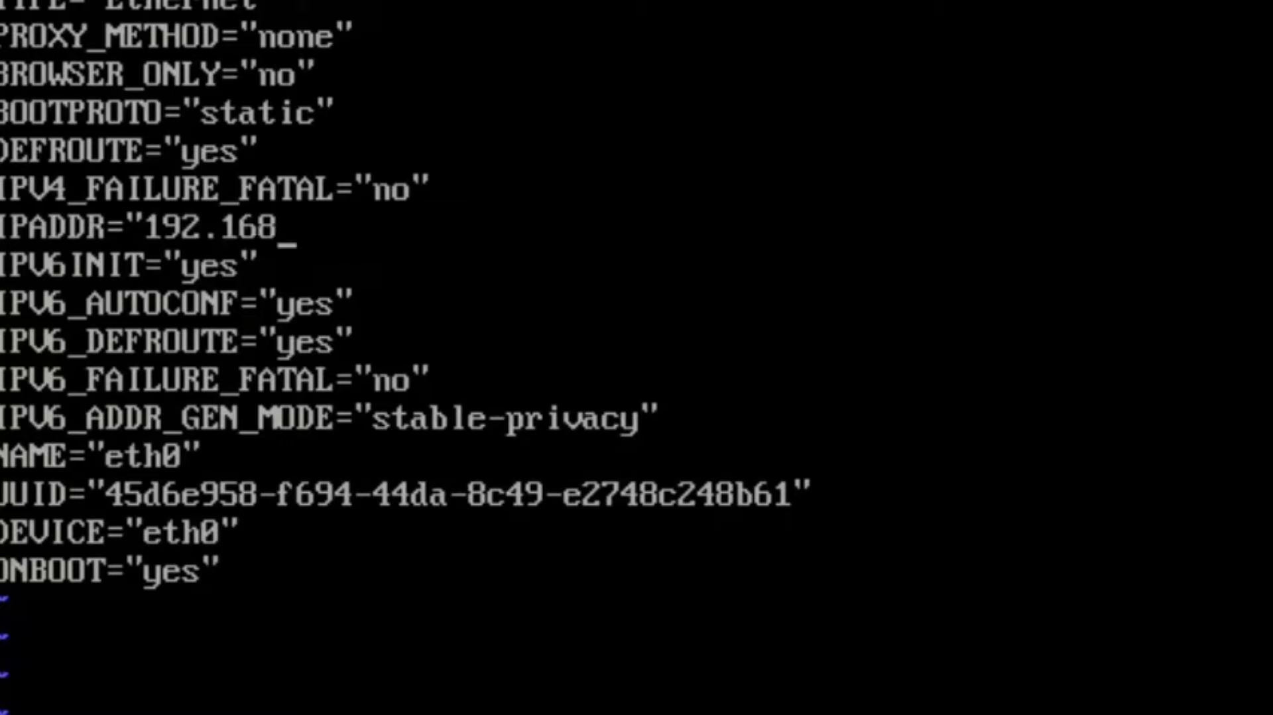
type(".10")
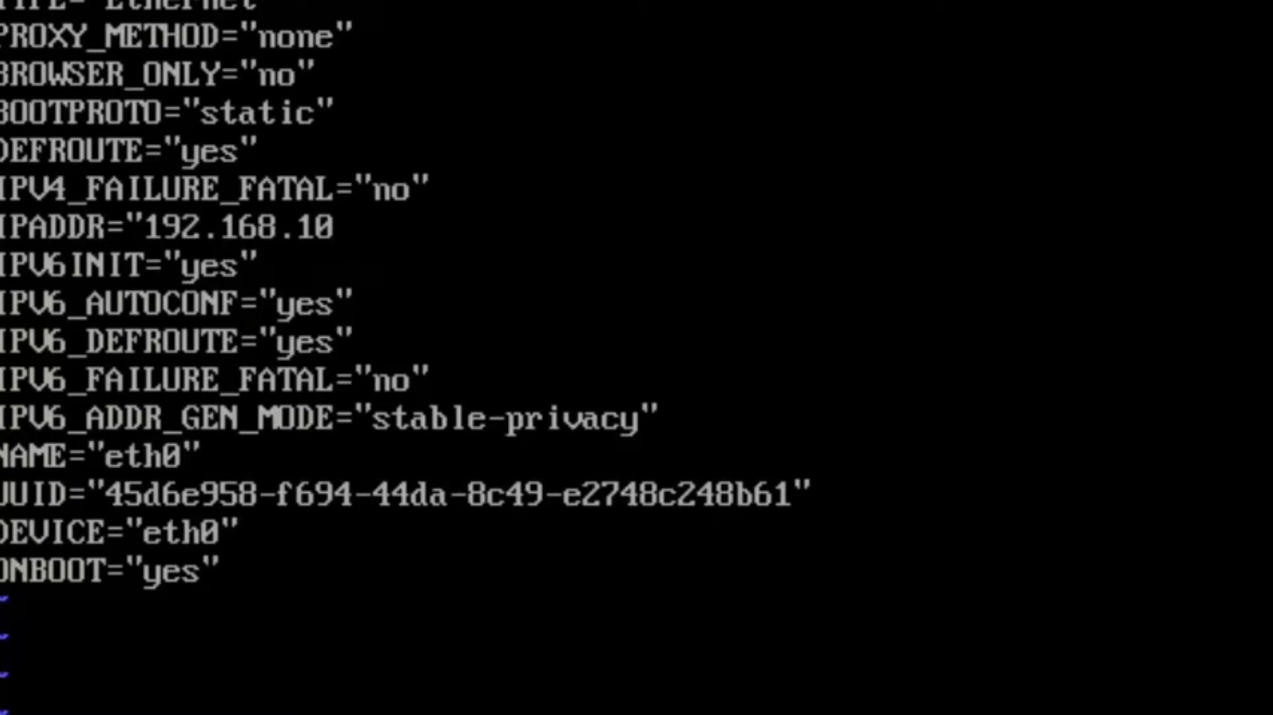
type(".1\"")
- Add the line NETMASK="255.255.255.0" below the IPADDR entry
key("Return")
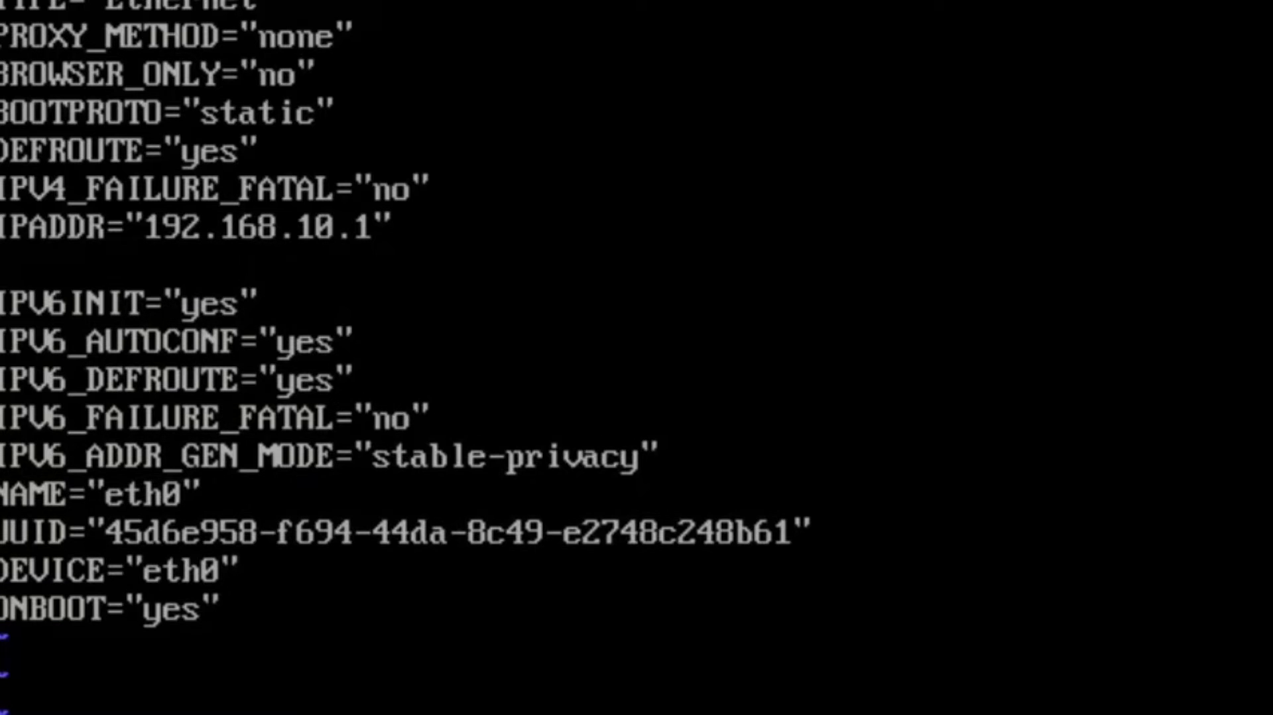
type("NET")
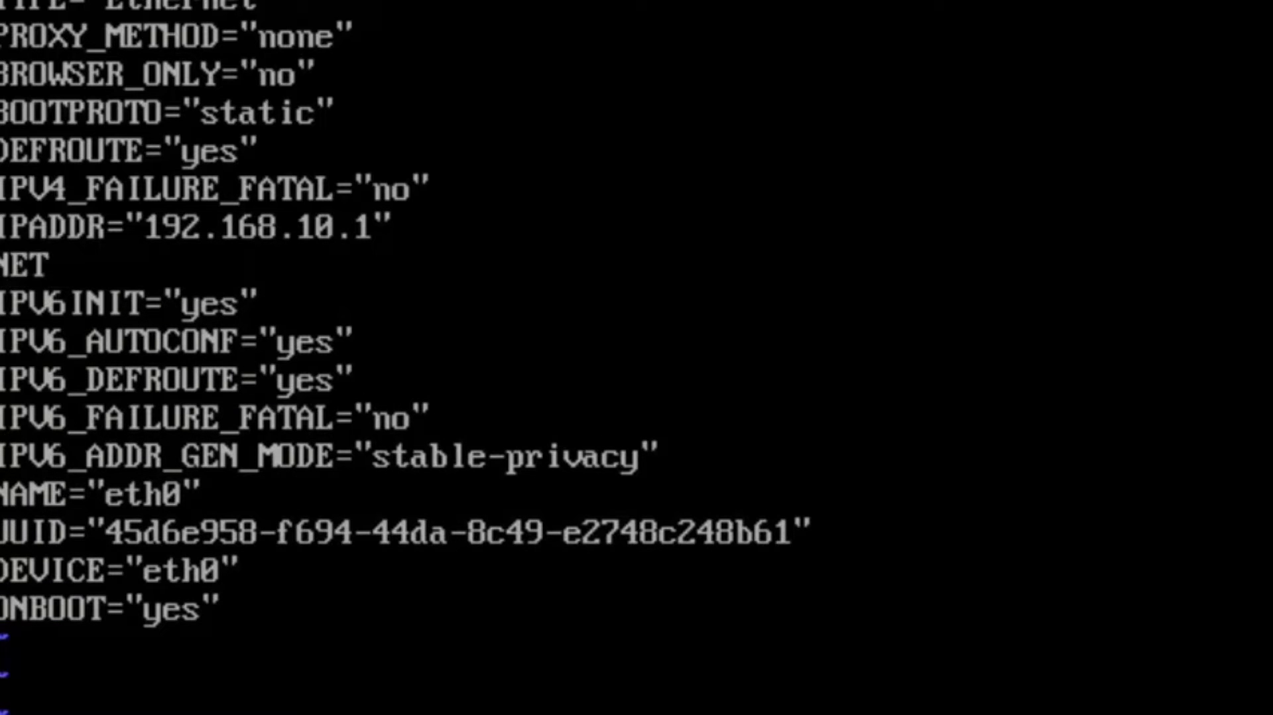
type("MAS=")
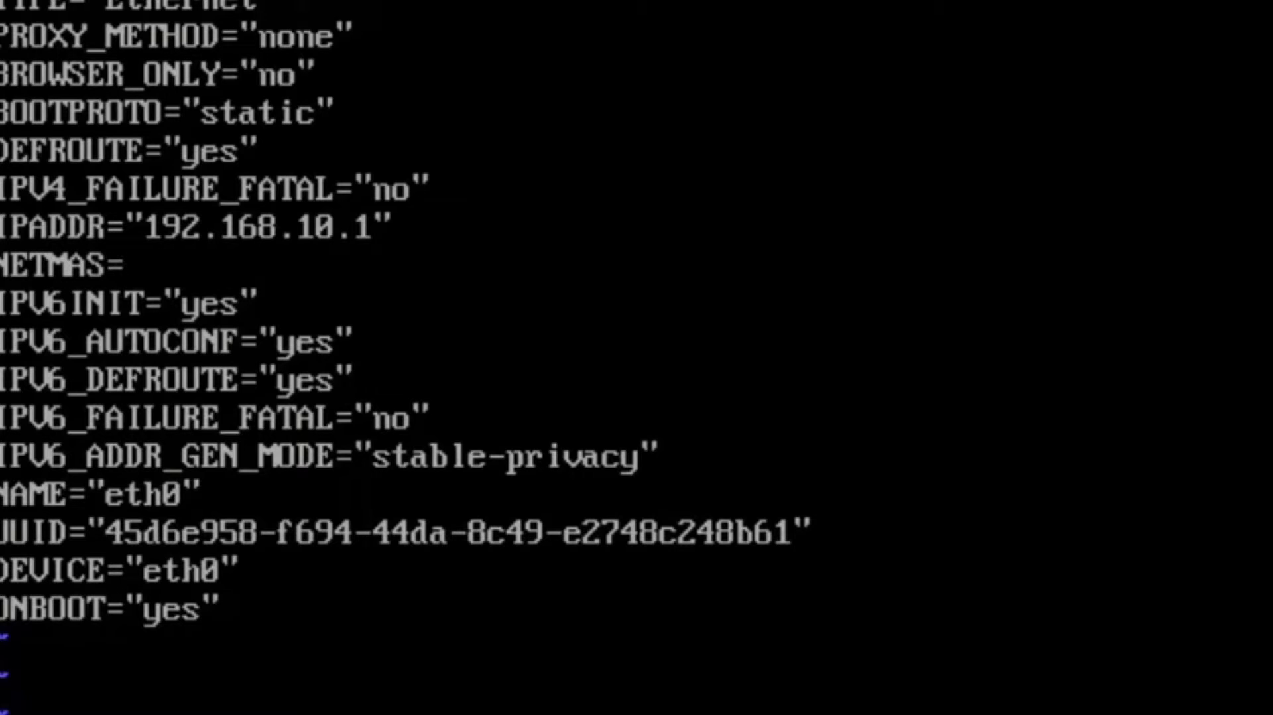
type("\"255.25")
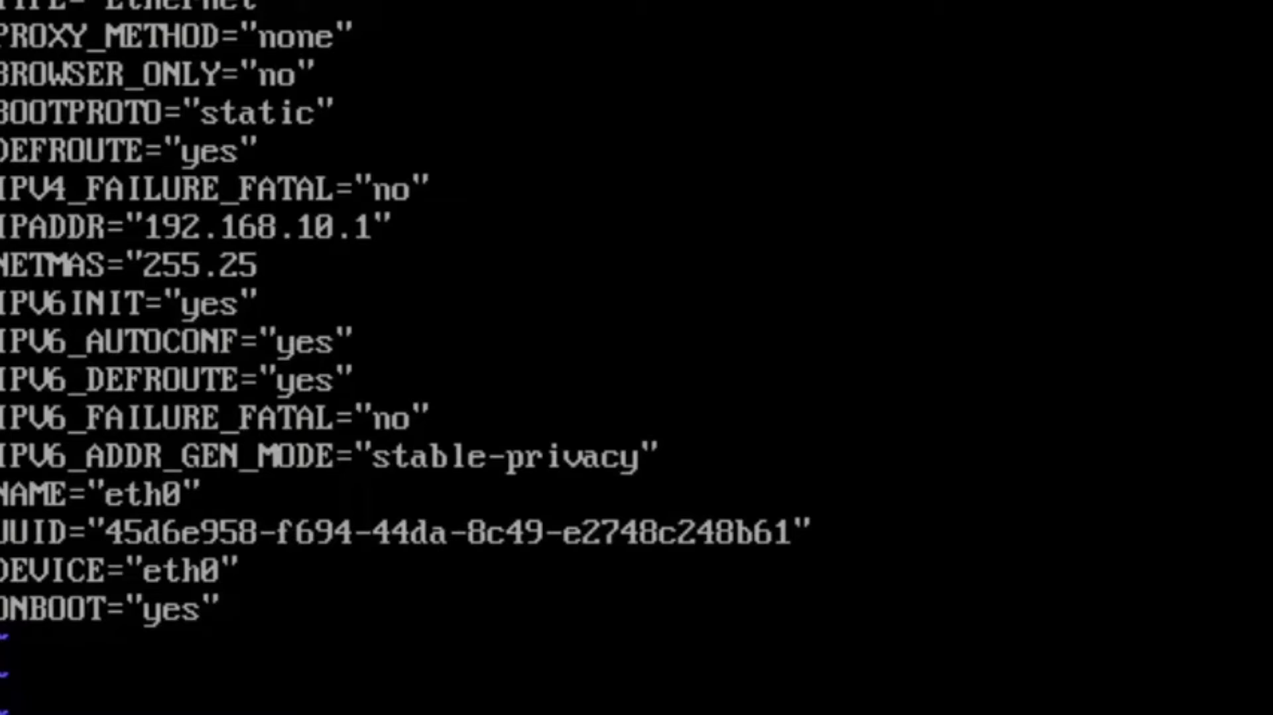
type("5.255.25")
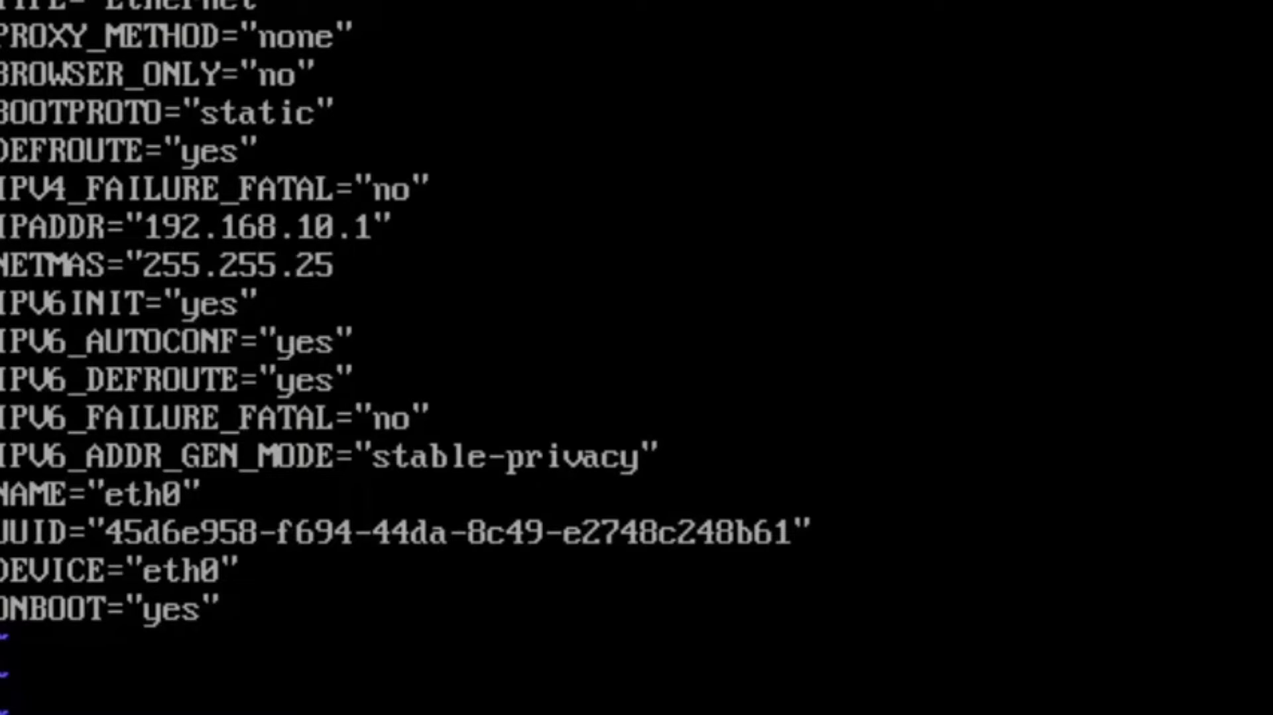
type(".0\"")
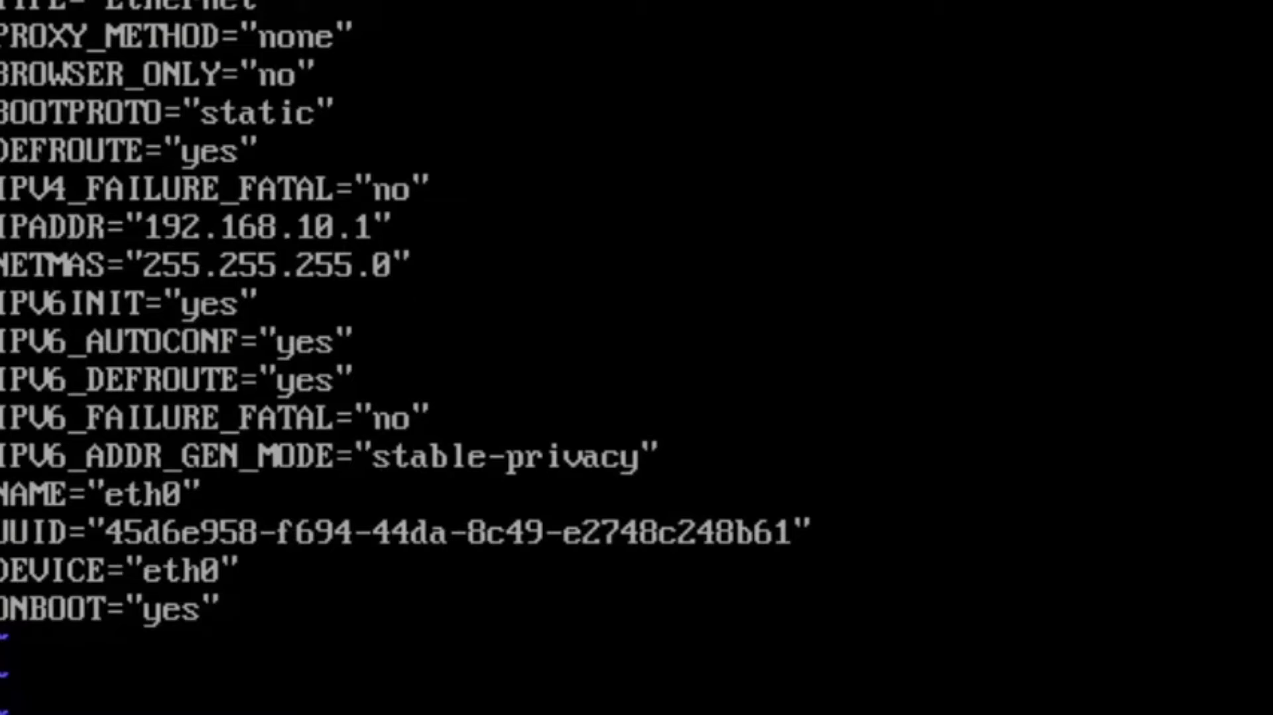
key("Left")
key("Left")
key("Left")
key("Left")
key("Left")
key("Left")
key("Left")
key("Left")
key("Left")
key("Left")
key("Left")
key("Left")
type("K")
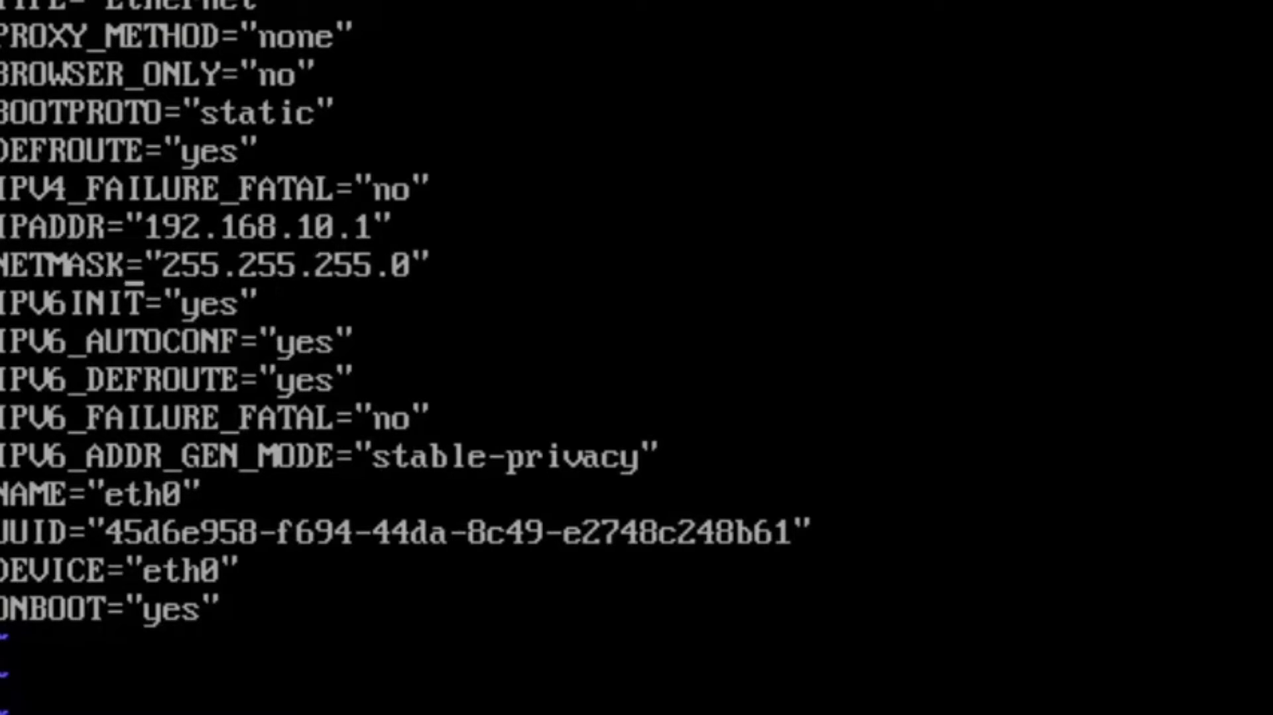
- Add the line GATEWAY="192.168.10.254" below the NETMASK entry
key("Right")
key("Right")
key("Right")
key("Right")
key("Right")
key("Right")
key("Right")
key("Right")
key("Right")
key("Right")
key("Right")
key("End")
key("Return")
type("GATEWAY")
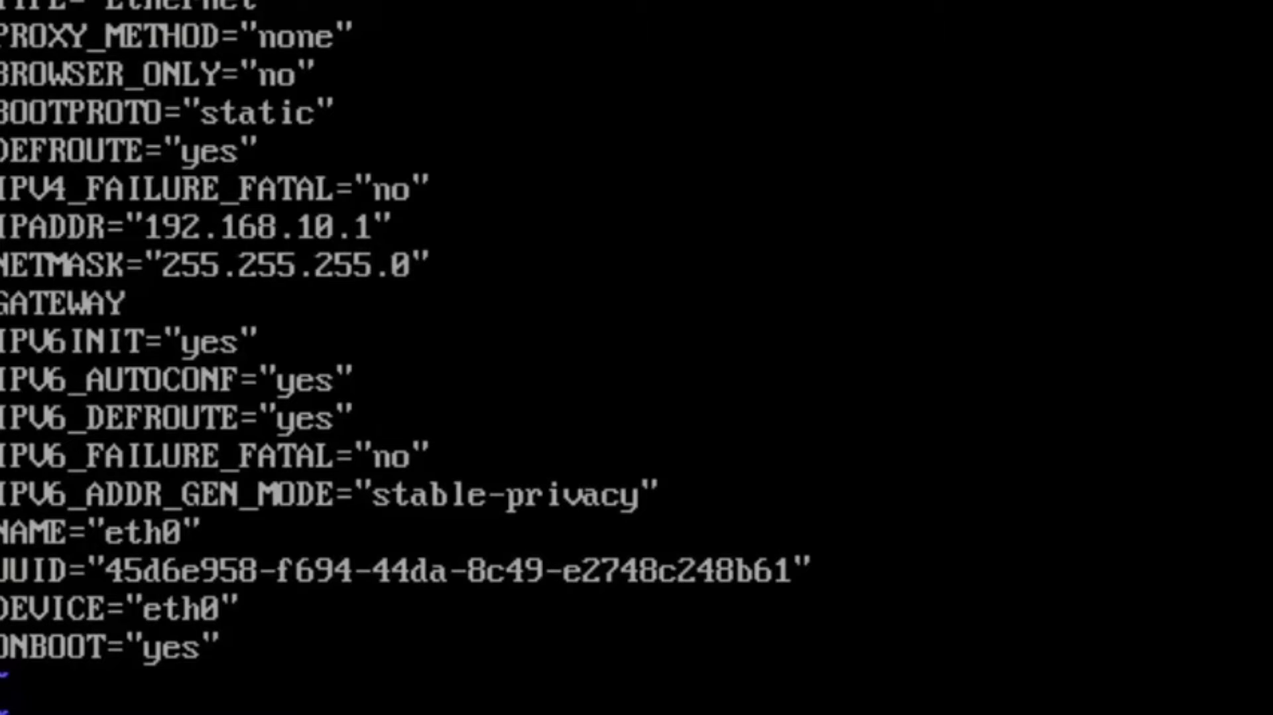
type("=\"192")
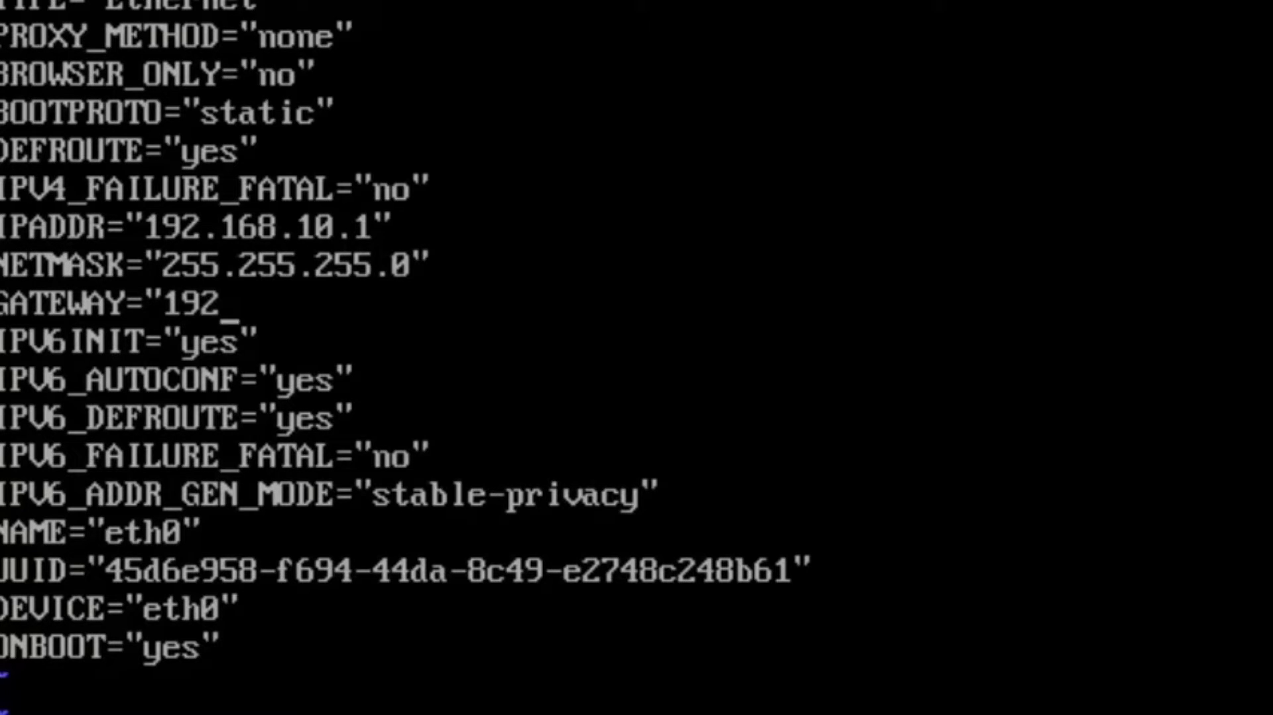
type(".168")
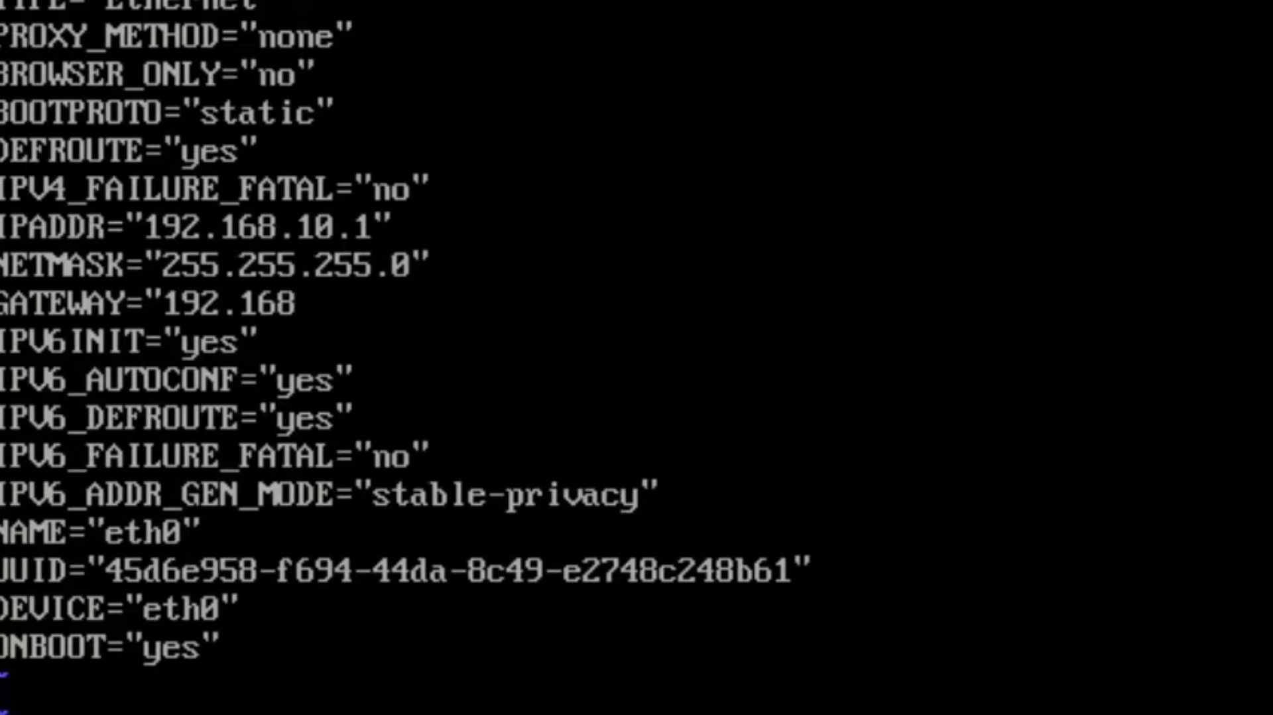
type(".10.2")
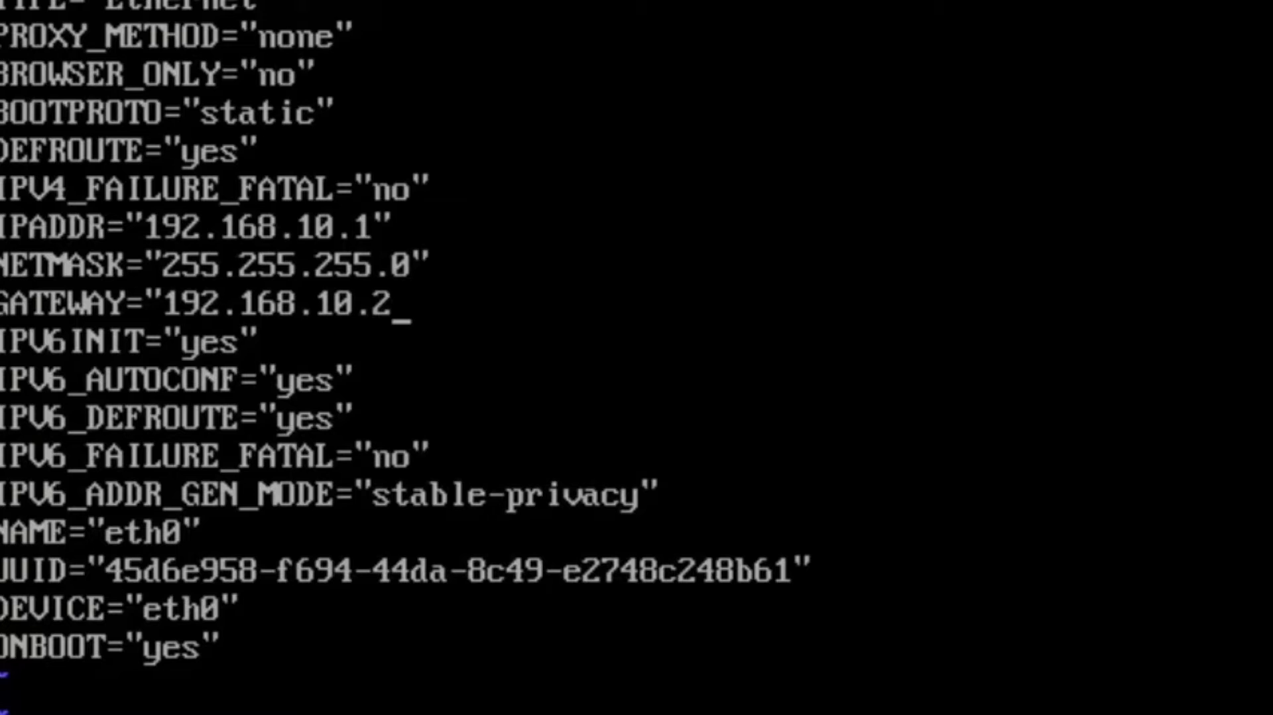
type("54")
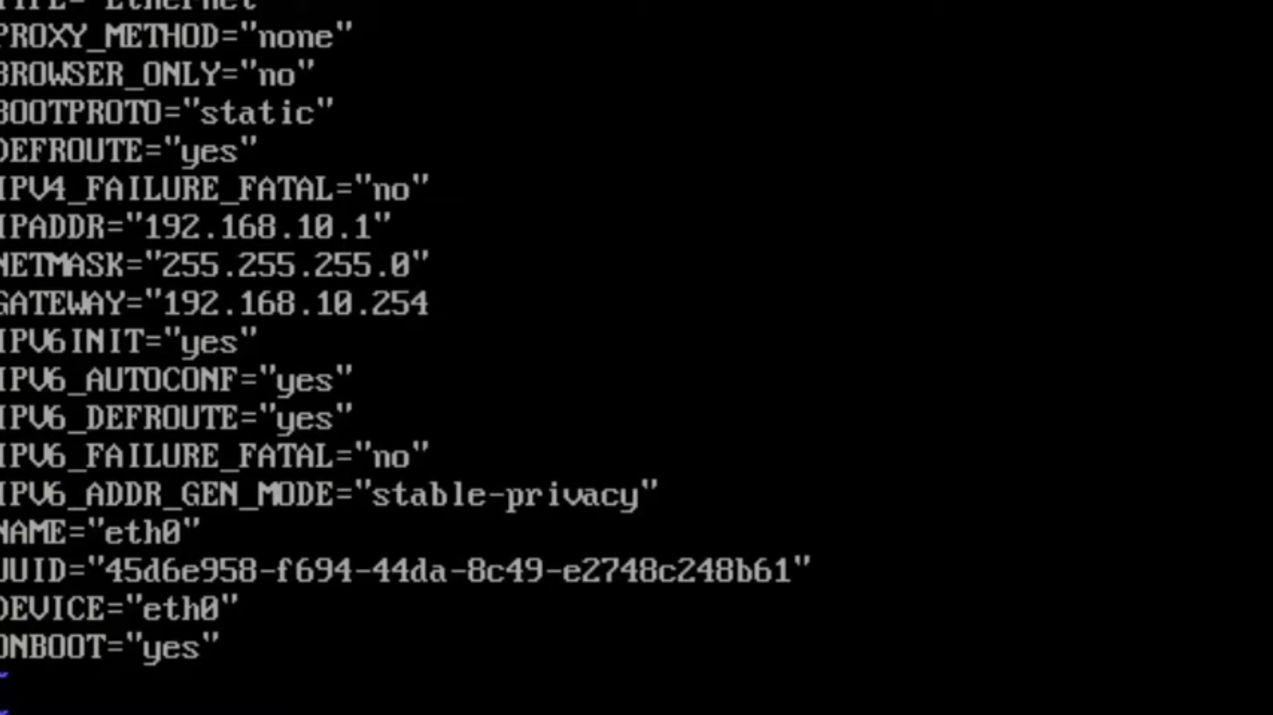
type("\"")
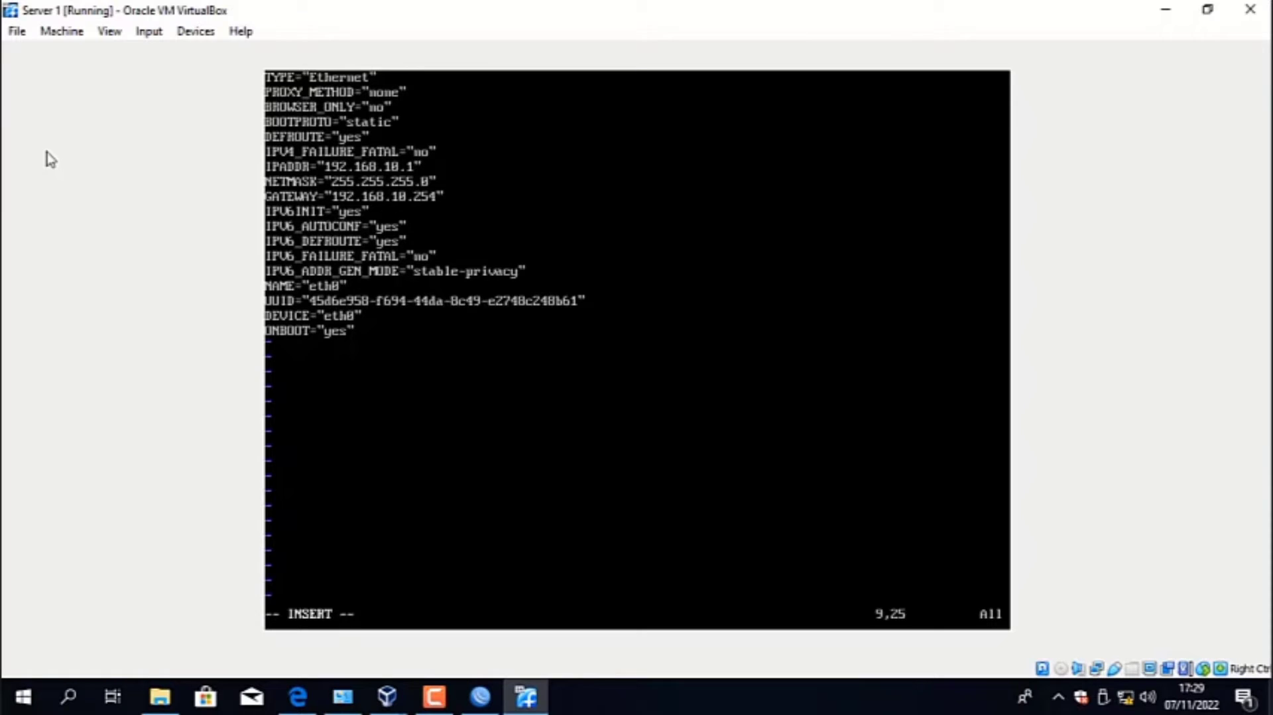
- Save the eth0 configuration file and quit vim
key("Escape")
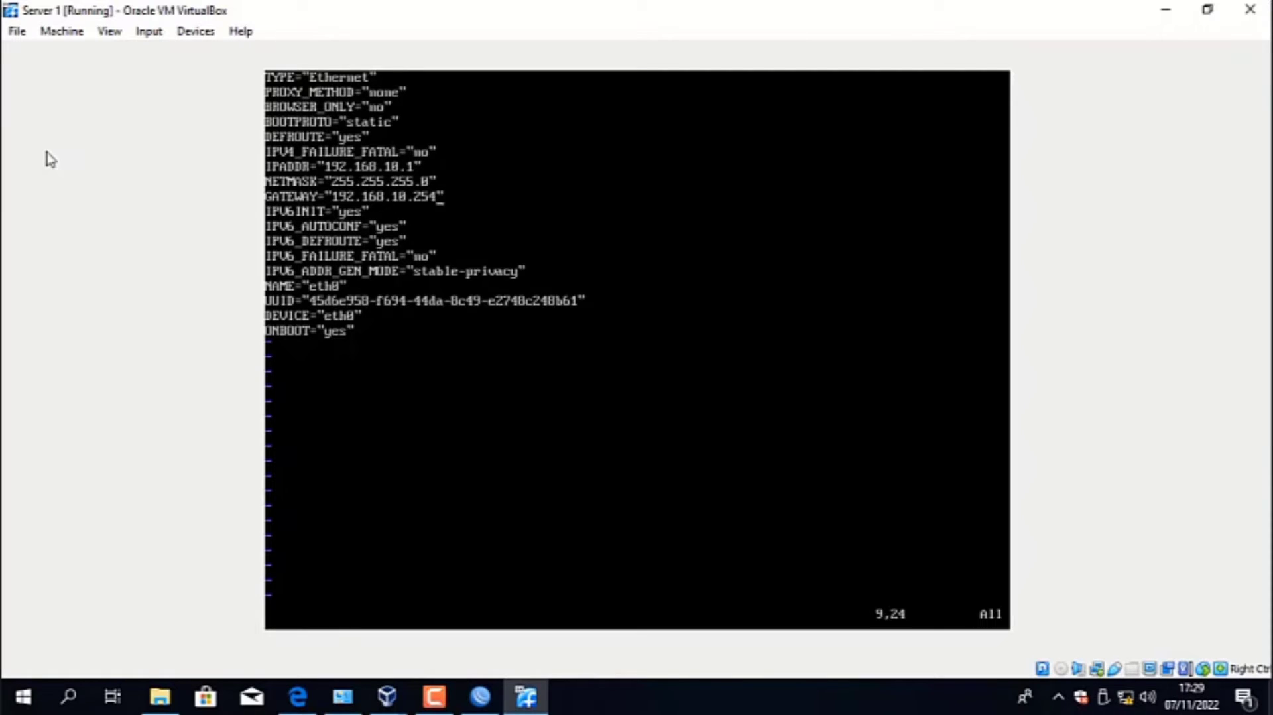
type(":wq")
key("Return")
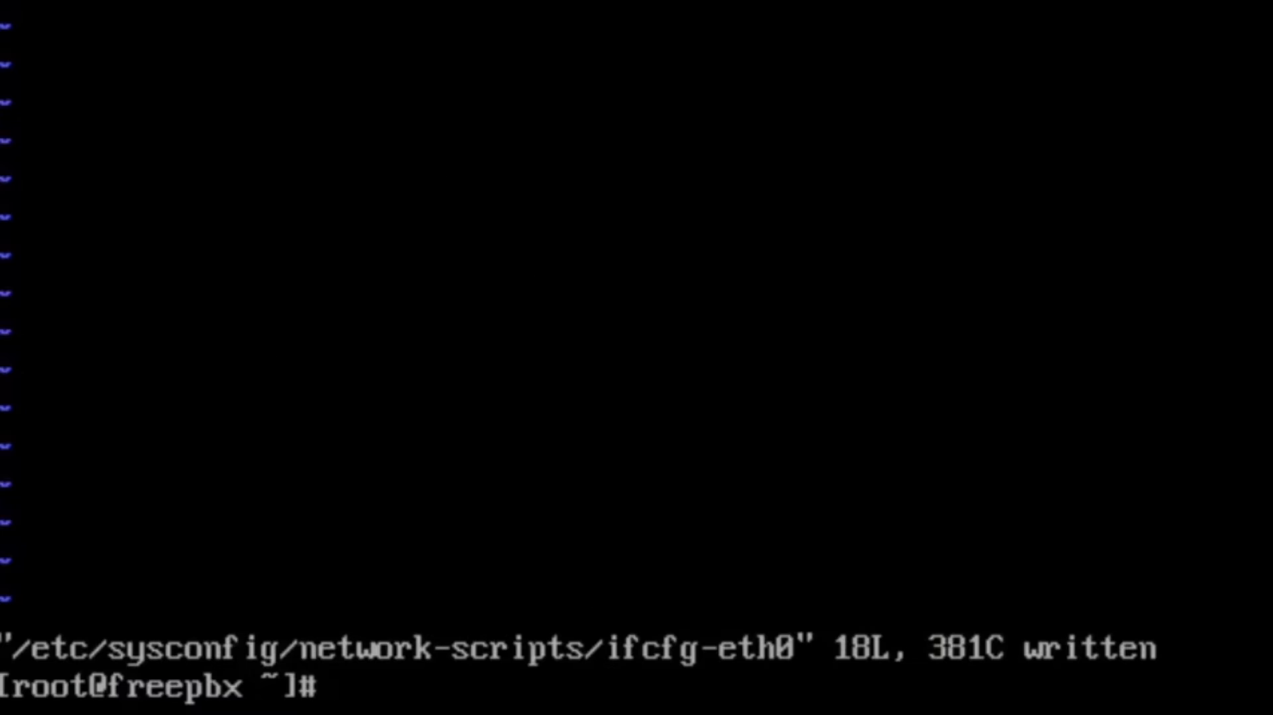
- Restart the FreePBX server's networking with the command "service network restart"
type("serv")
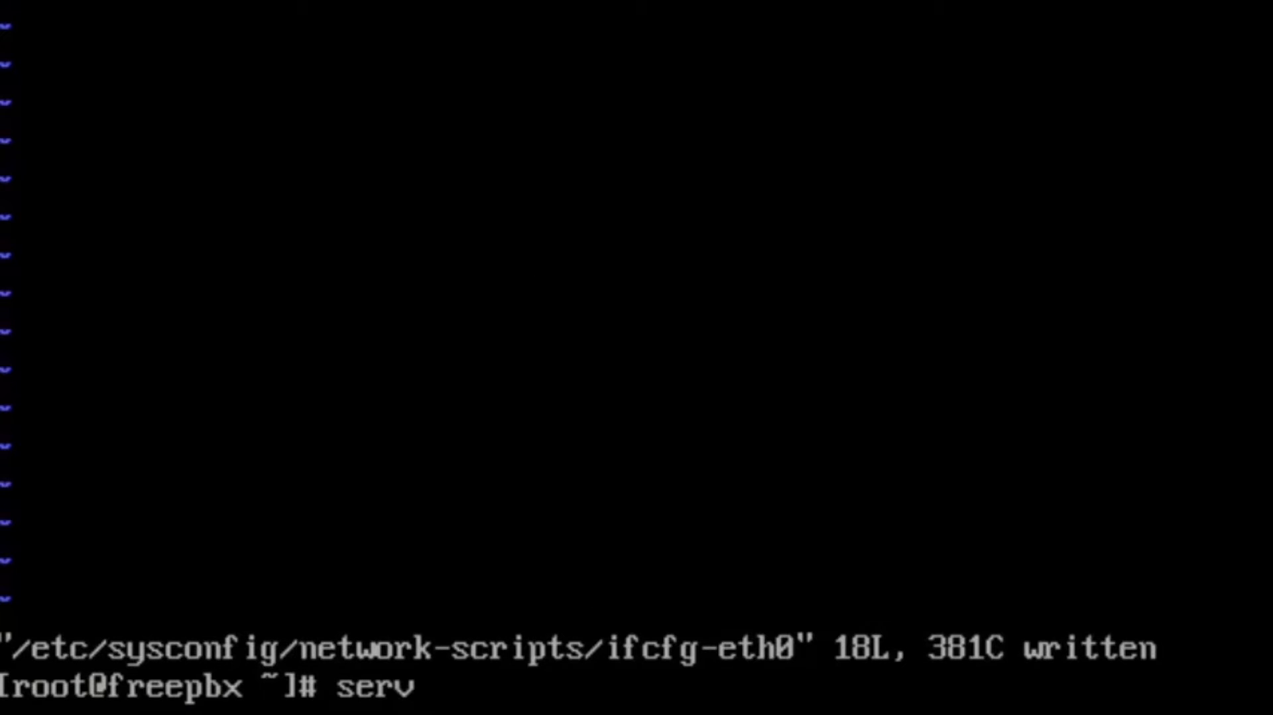
type("ice n")
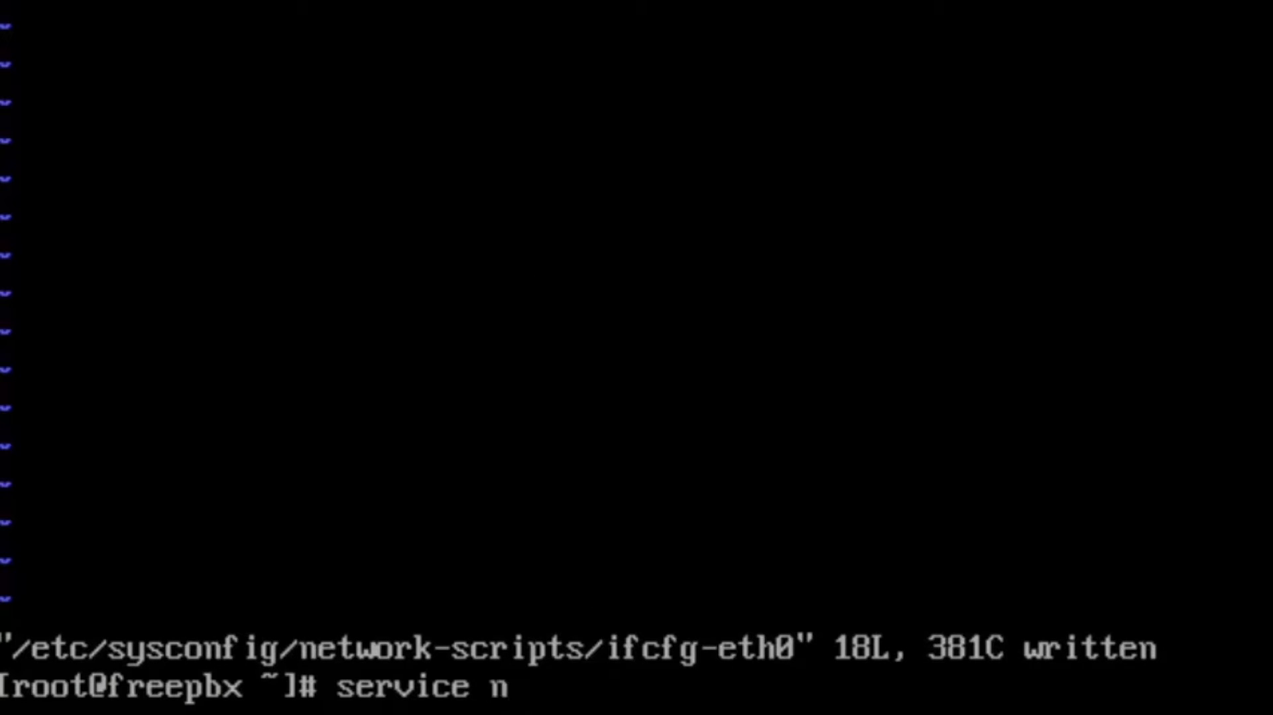
type("etwork")
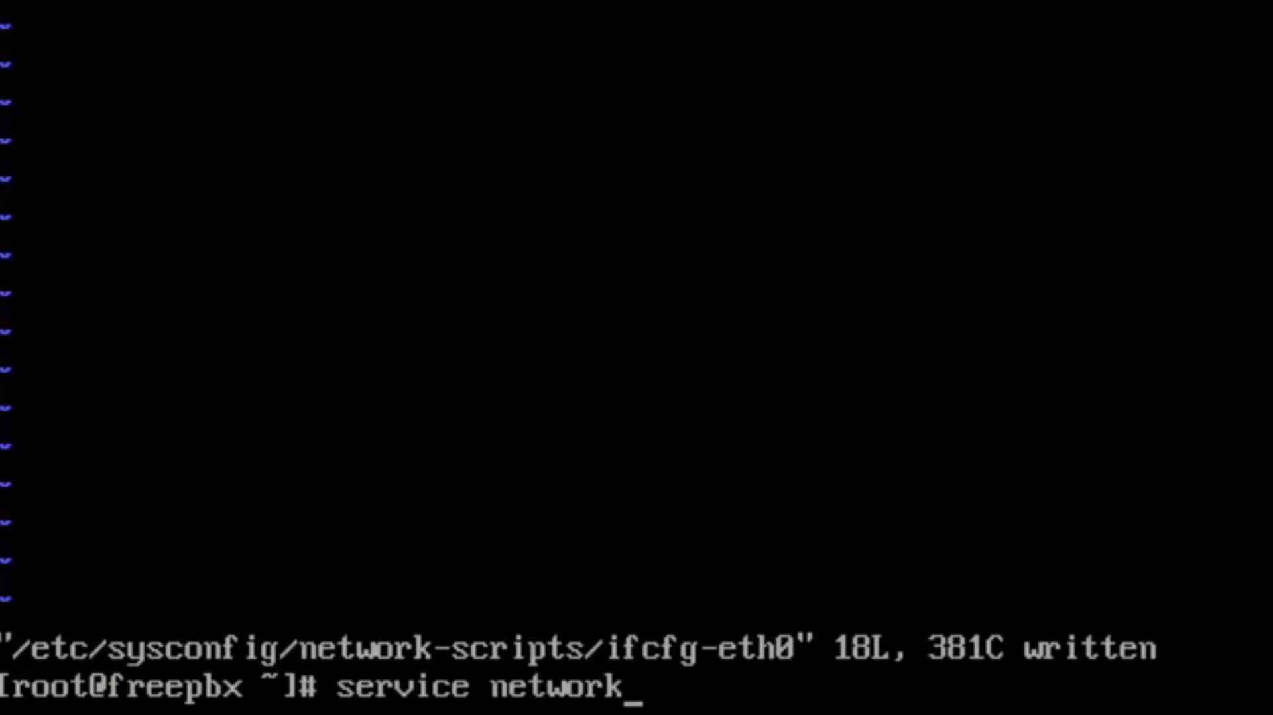
type(" restart")
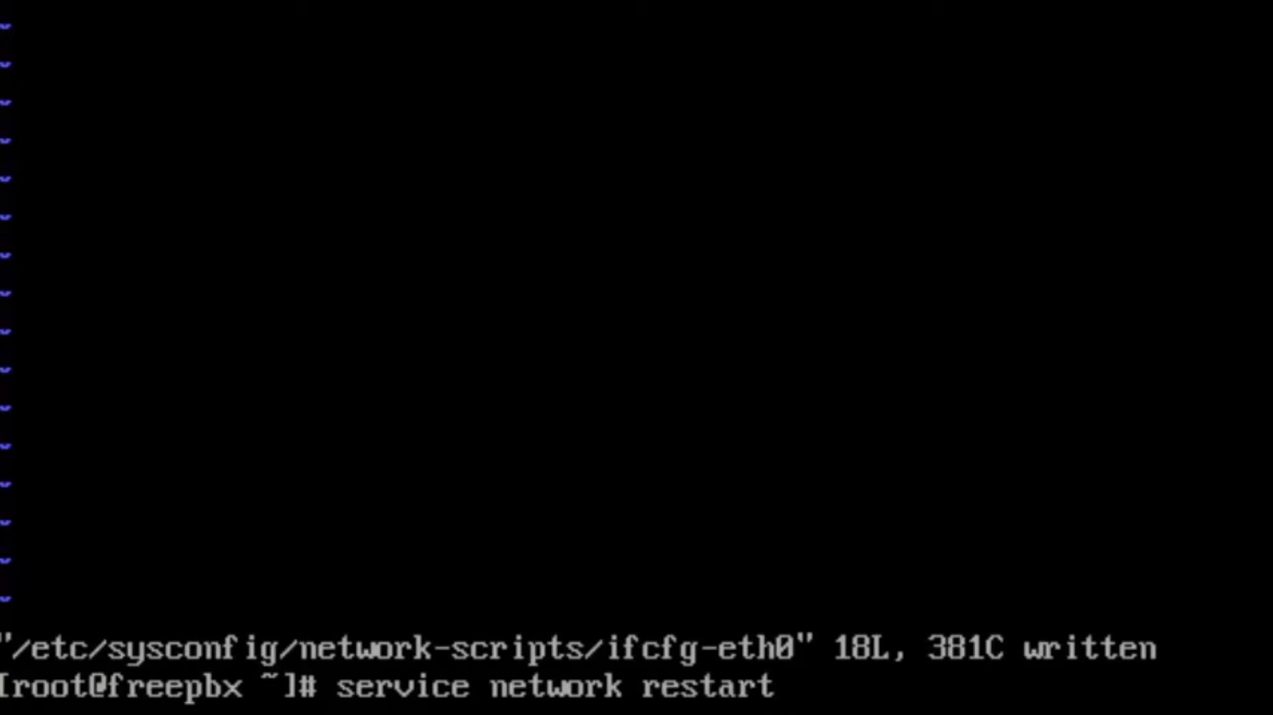
key("Return")
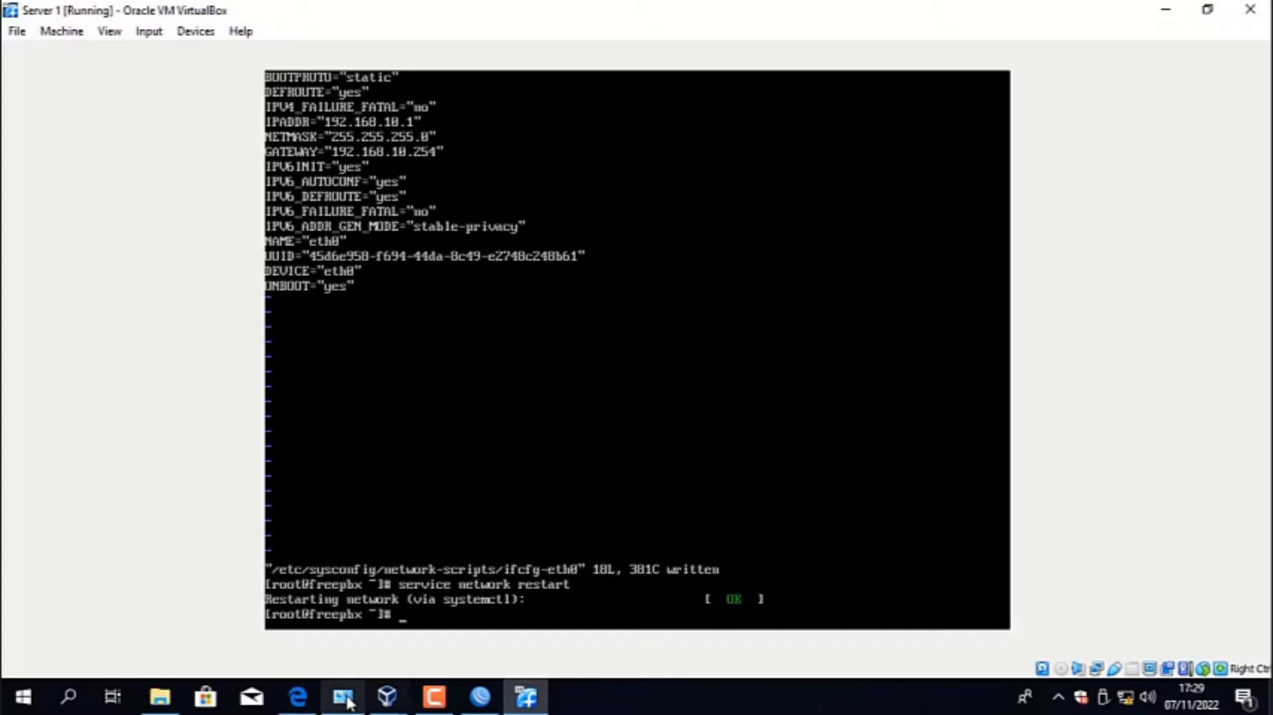
- Switch to Windows Network Connections and open the Internet Protocol Version 4 (TCP/IPv4) properties of the Realtek Ethernet adapter
left_click(343, 696)
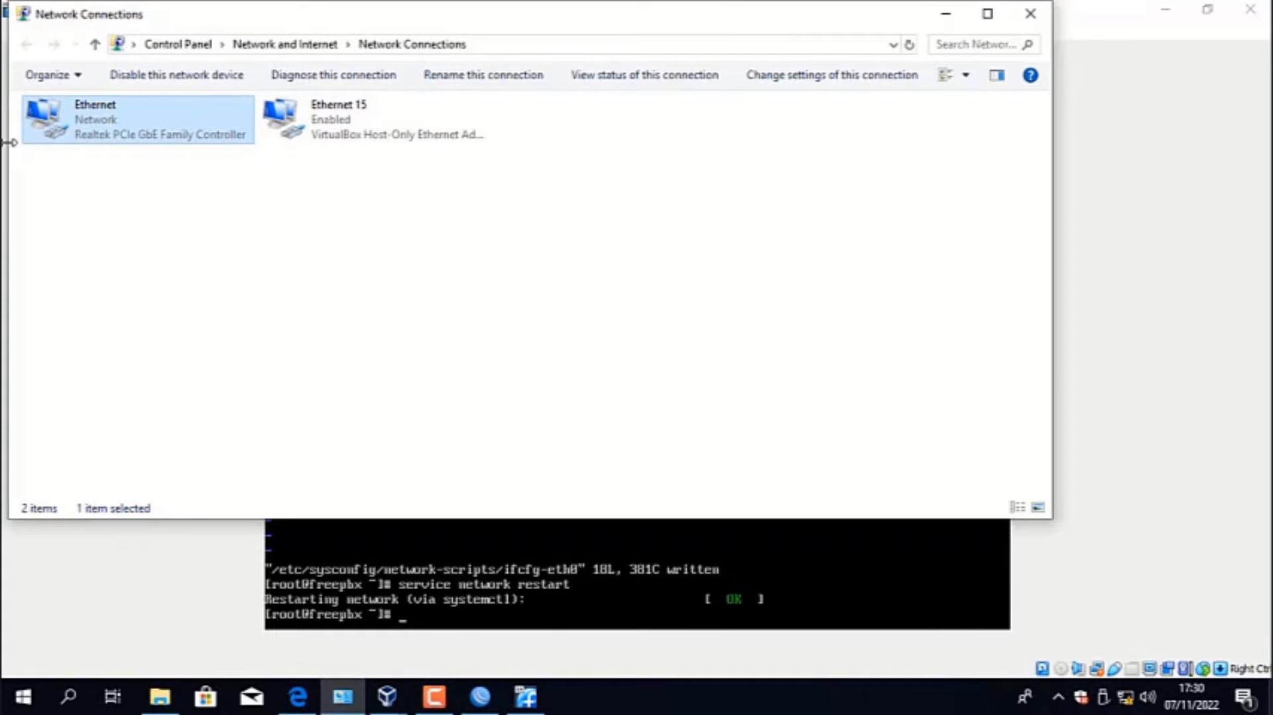
right_click(90, 126)
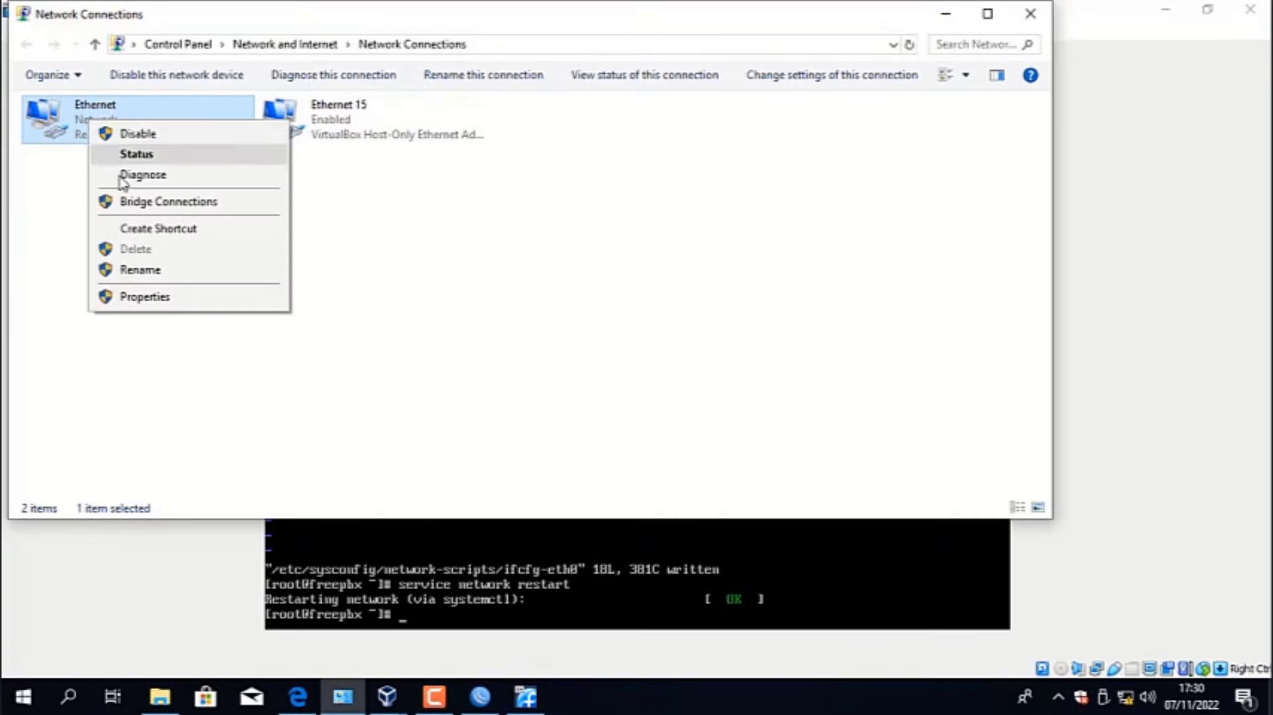
left_click(160, 298)
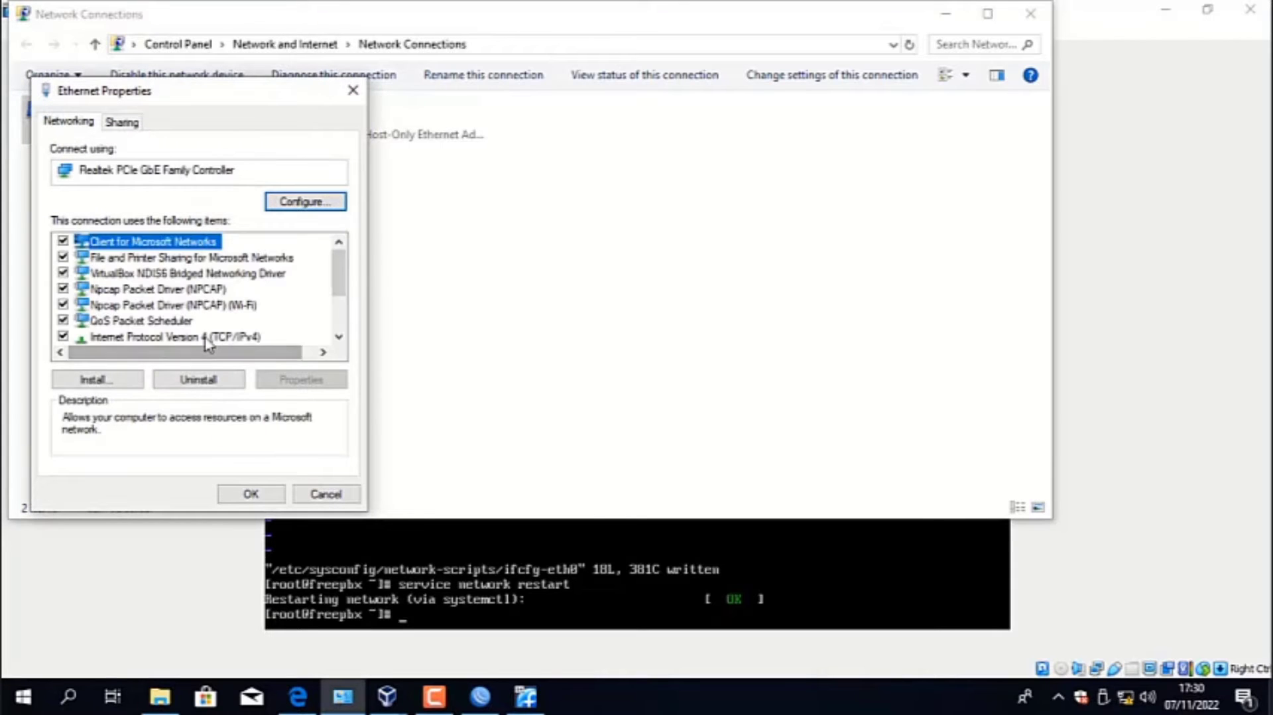
double_click(208, 339)
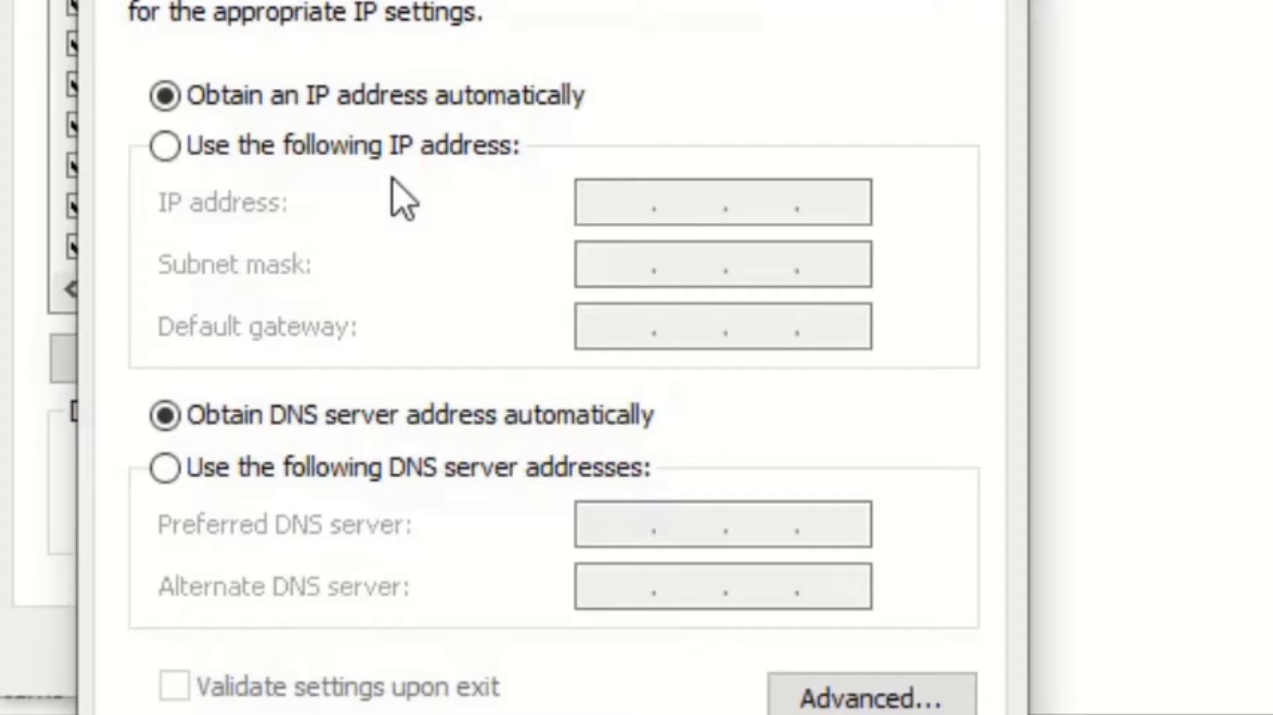
- Assign the Ethernet adapter the static IP address 192.168.10.2 with subnet mask 255.255.255.0
left_click(194, 300)
left_click(619, 204)
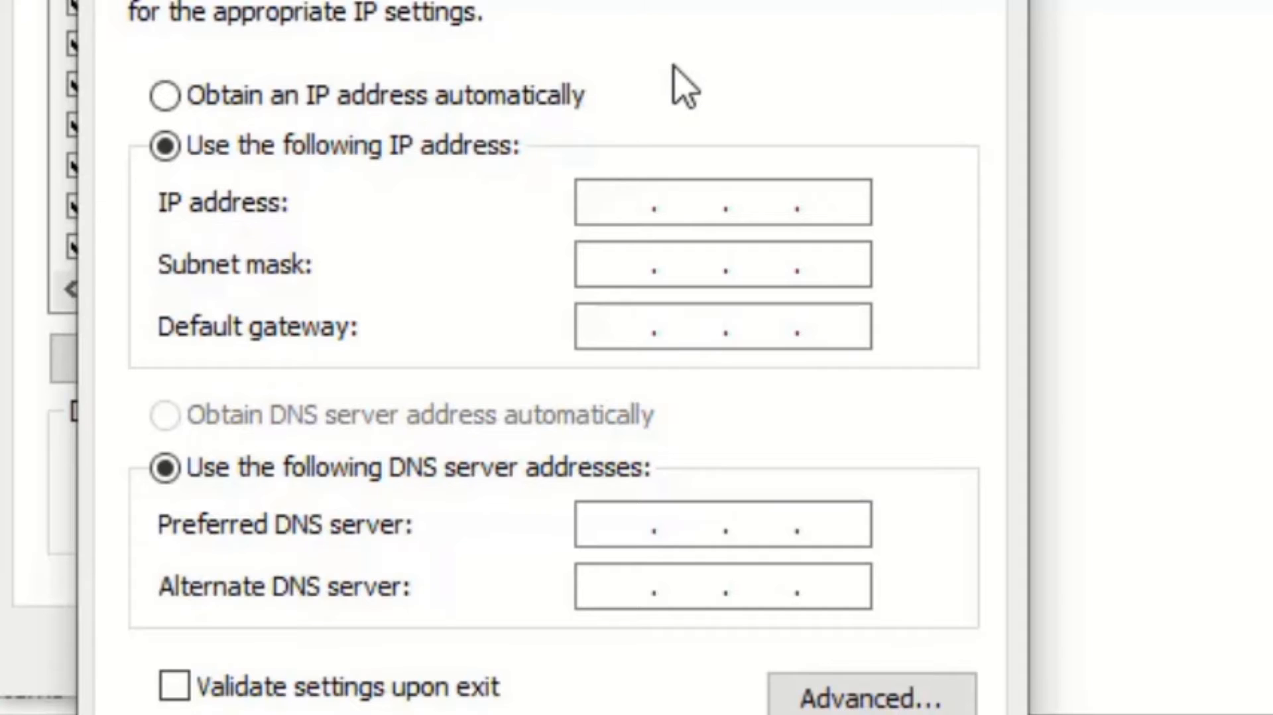
type("192 . 168 . ")
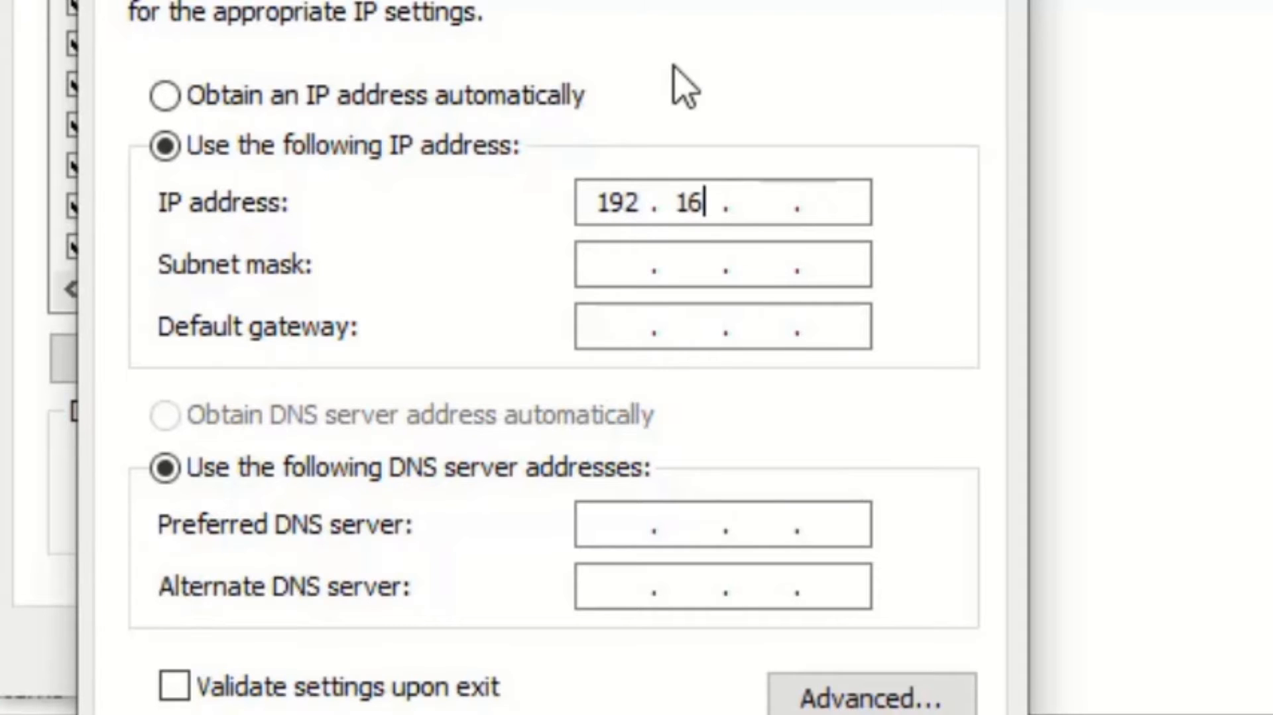
type("10 . ")
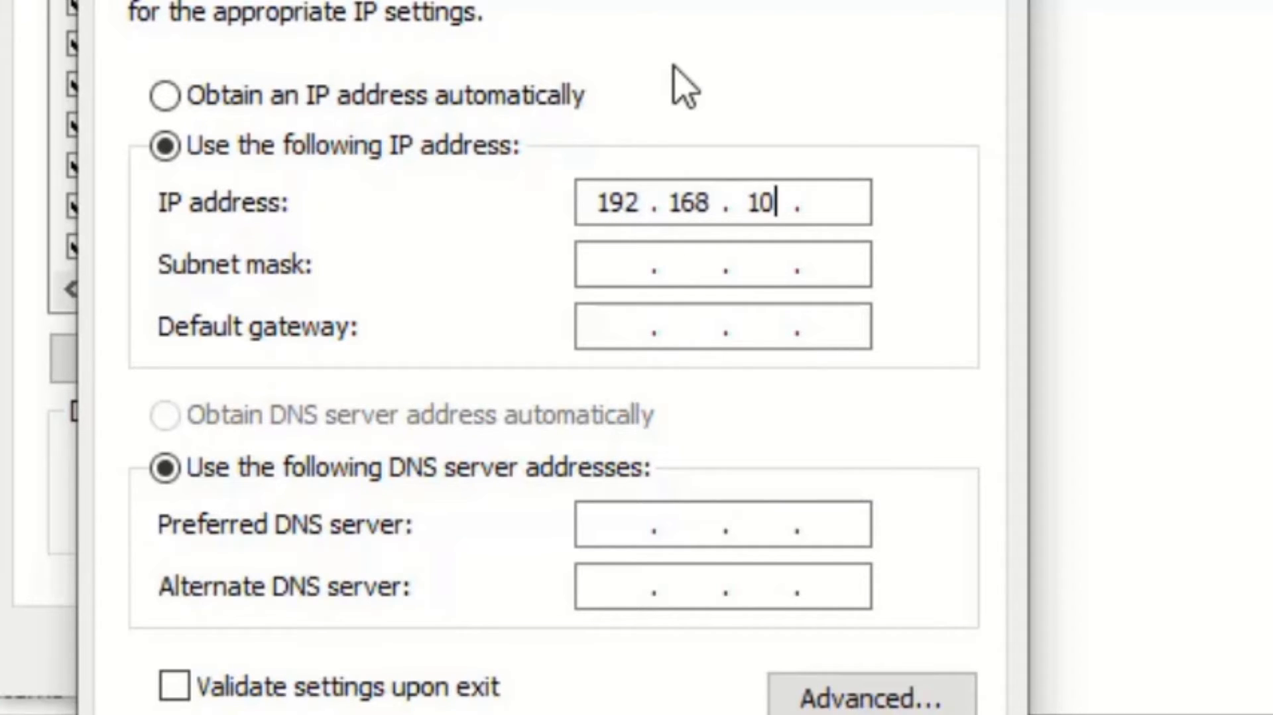
type("2")
key("Tab")
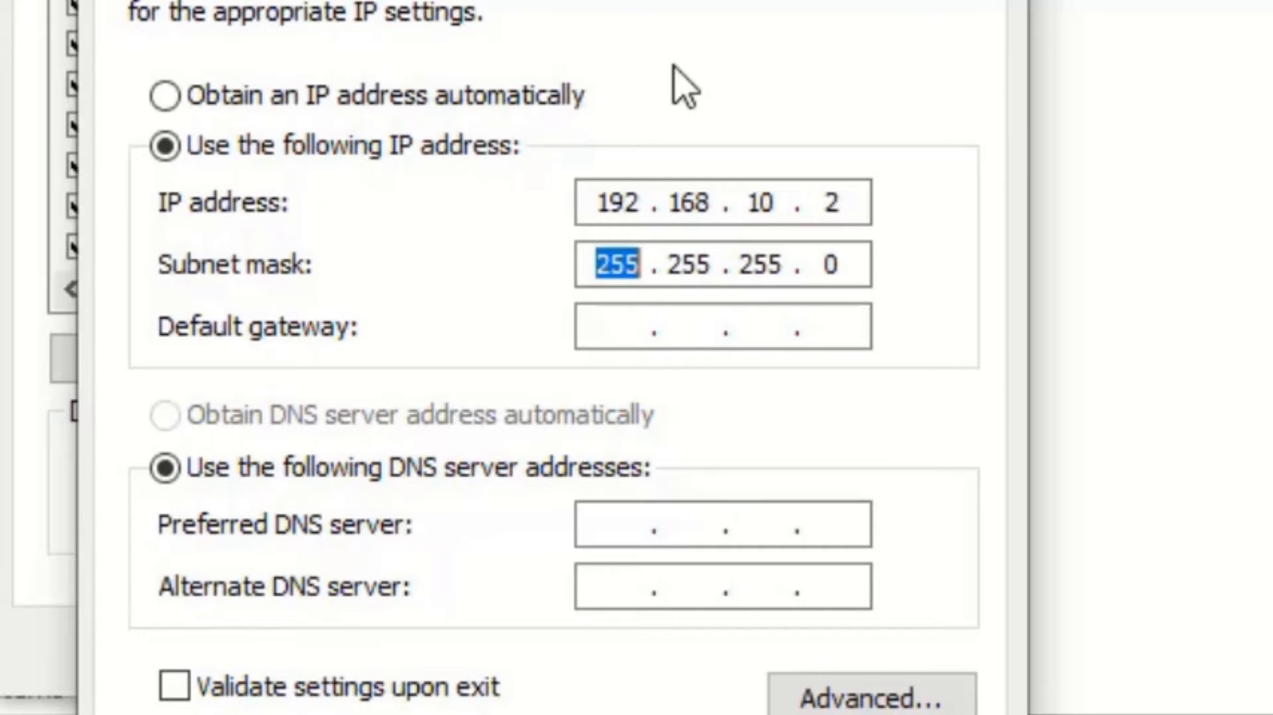
- Set the Ethernet adapter's default gateway to 192.168.10.254
key("Tab")
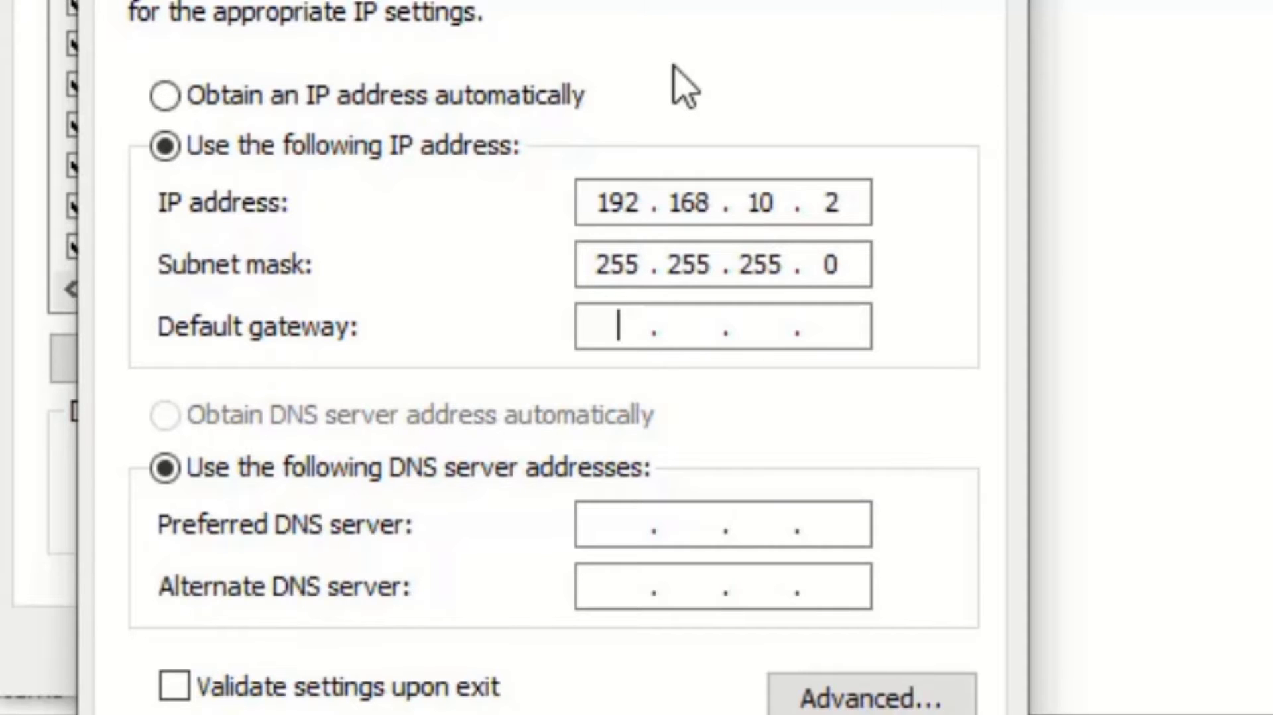
type("192 . 1")
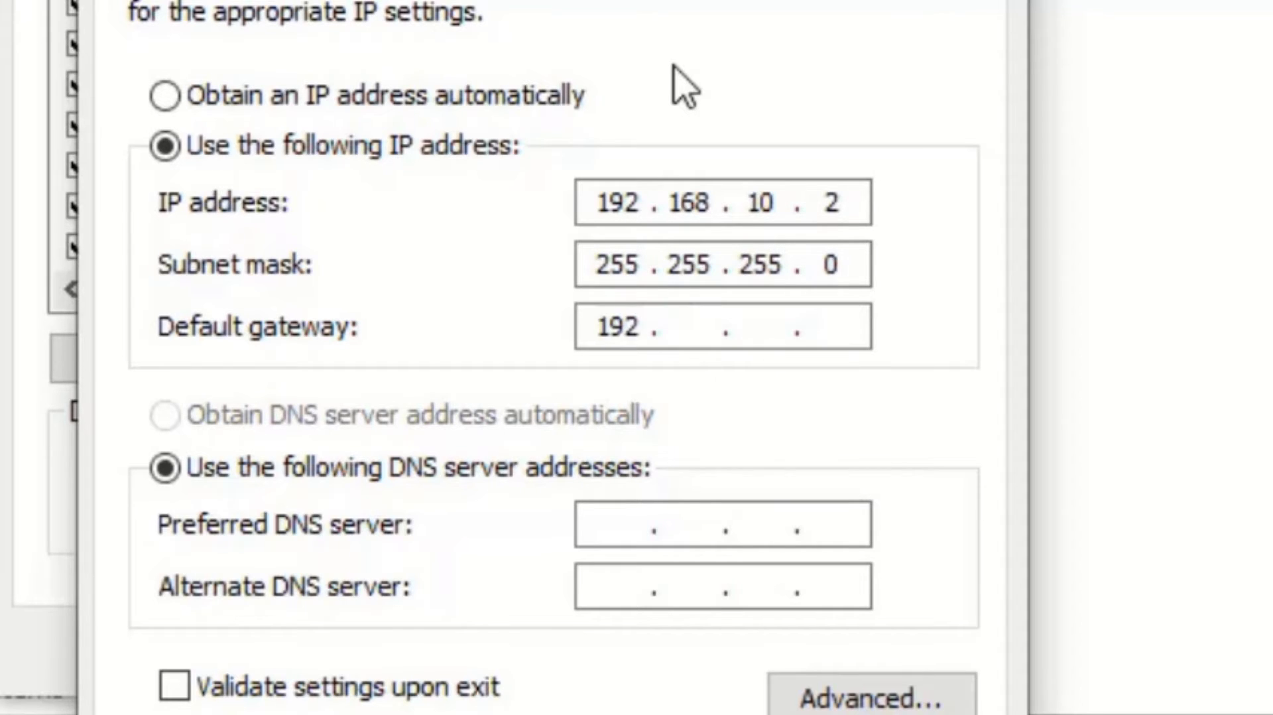
type("68 . 1")
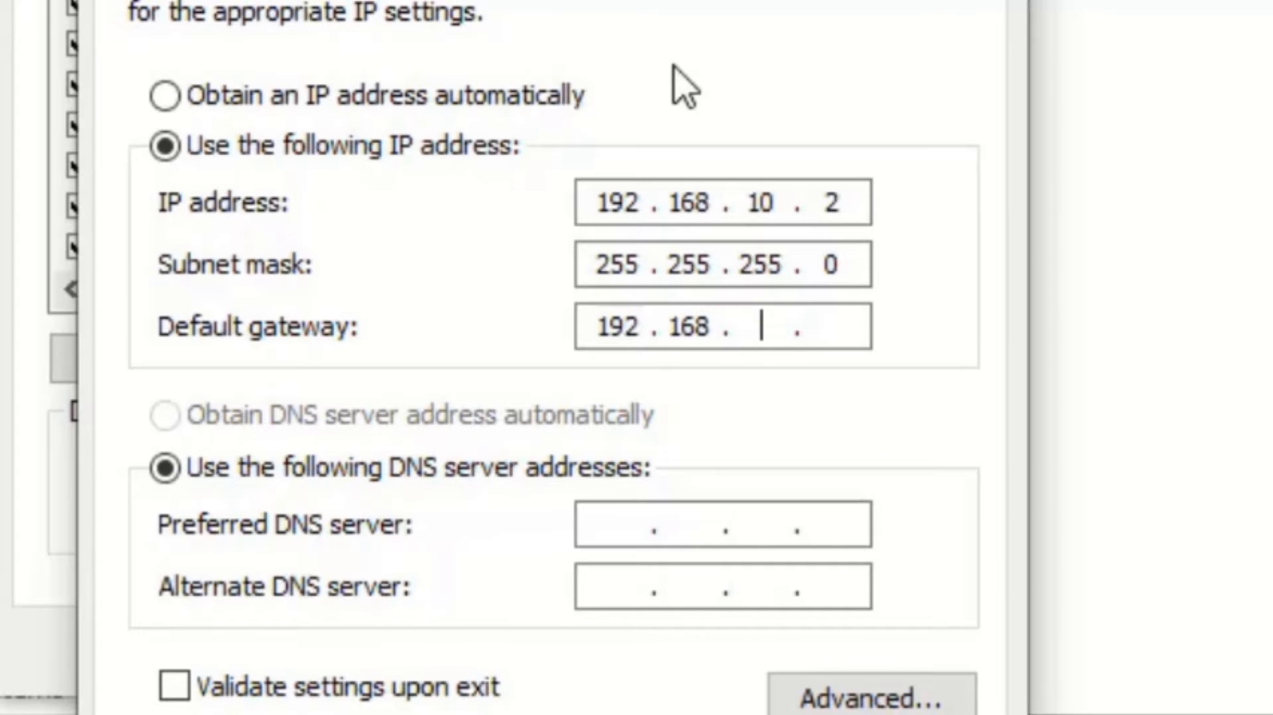
type("0 . 254")
key("Tab")
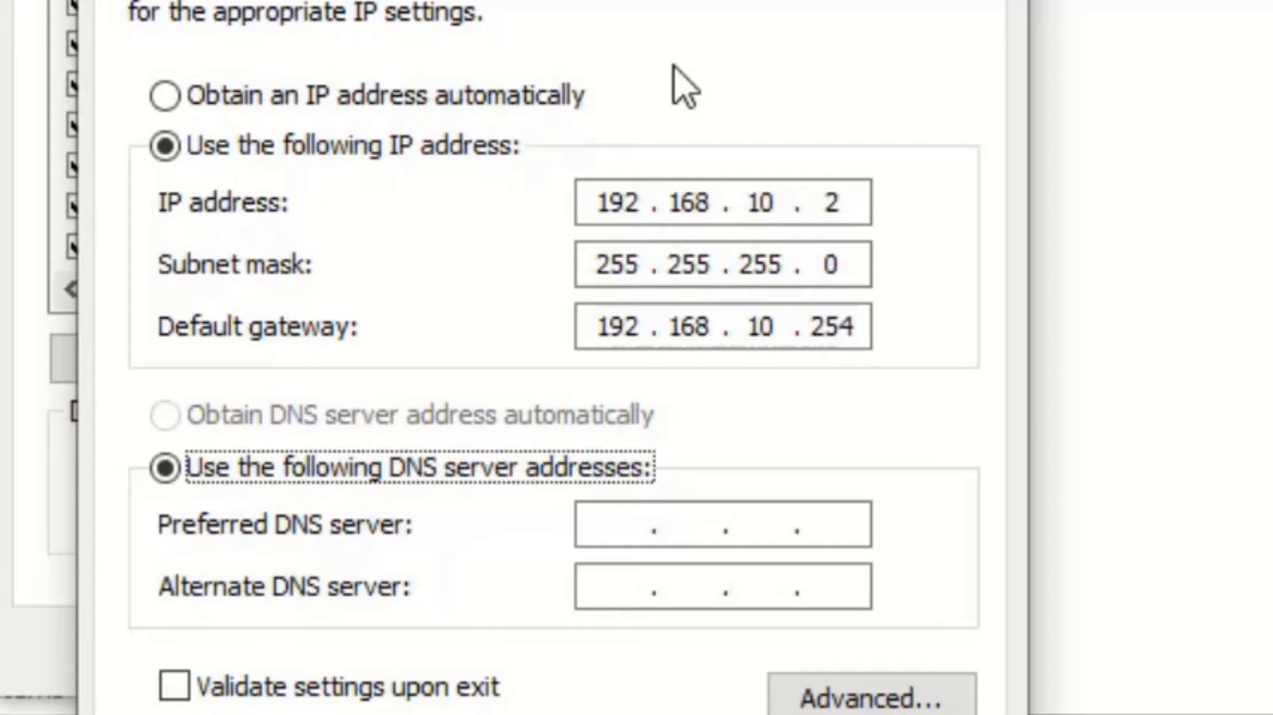
- Set the adapter's preferred DNS server to 192.168.10.1
key("Tab")
type("1")
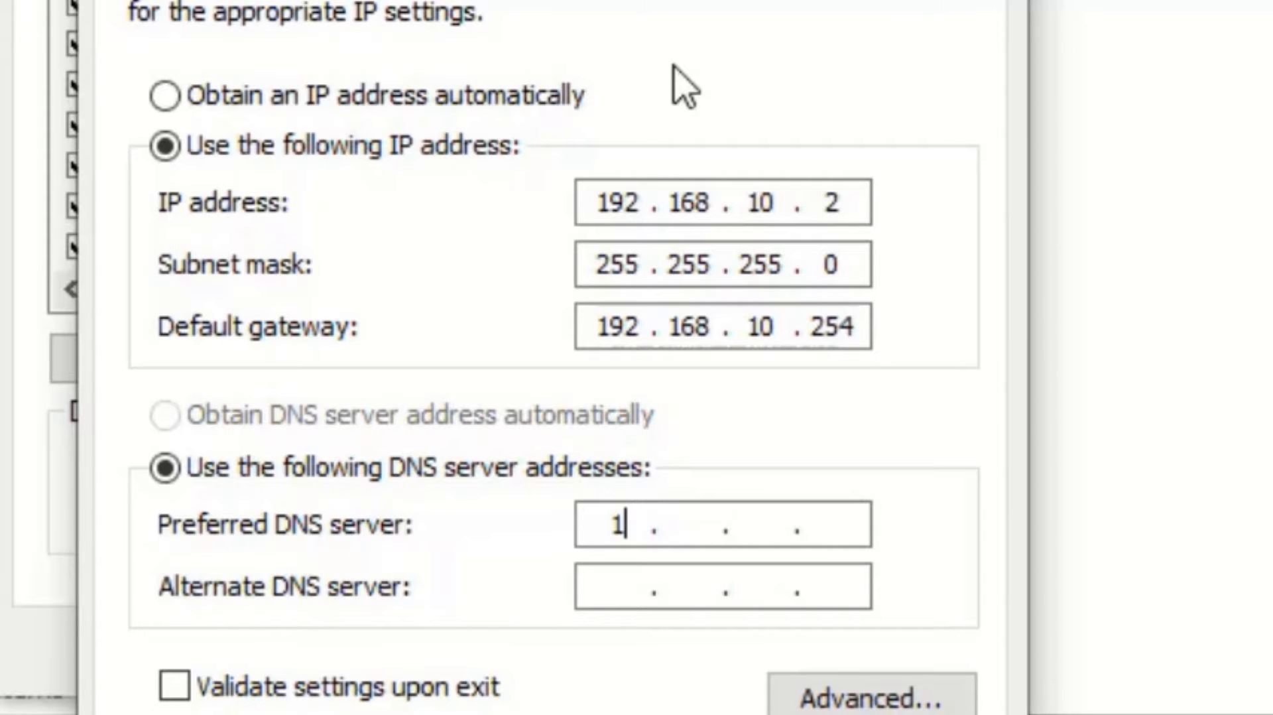
type("92.1")
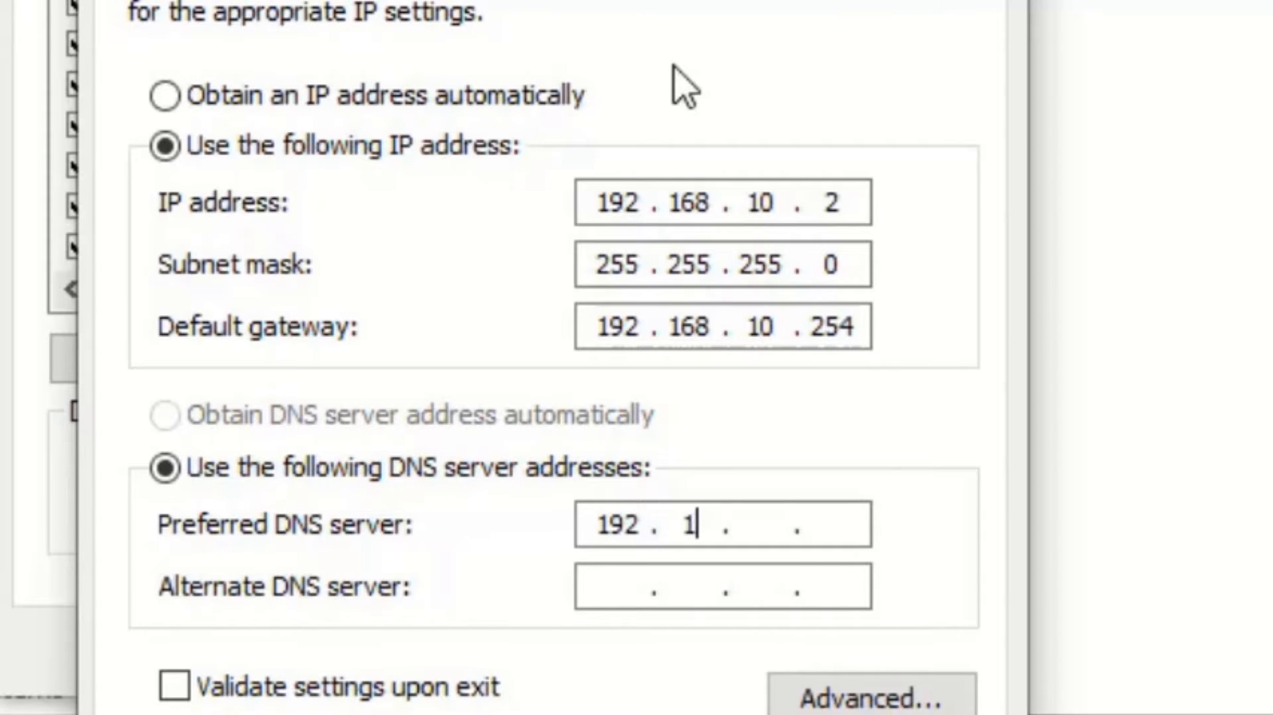
type("68.")
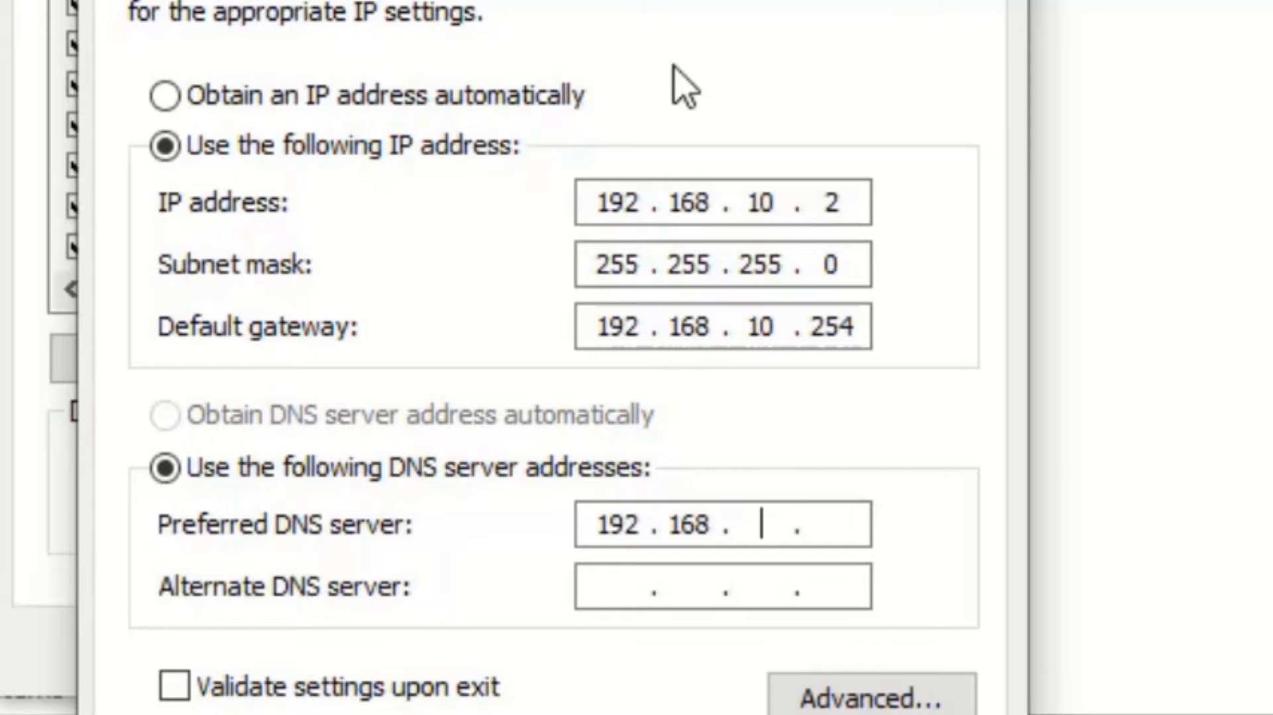
type("10.1")
- Set the alternate DNS server to 192.168.10.254 and apply the IPv4 and Ethernet properties
key("Tab")
type("1")
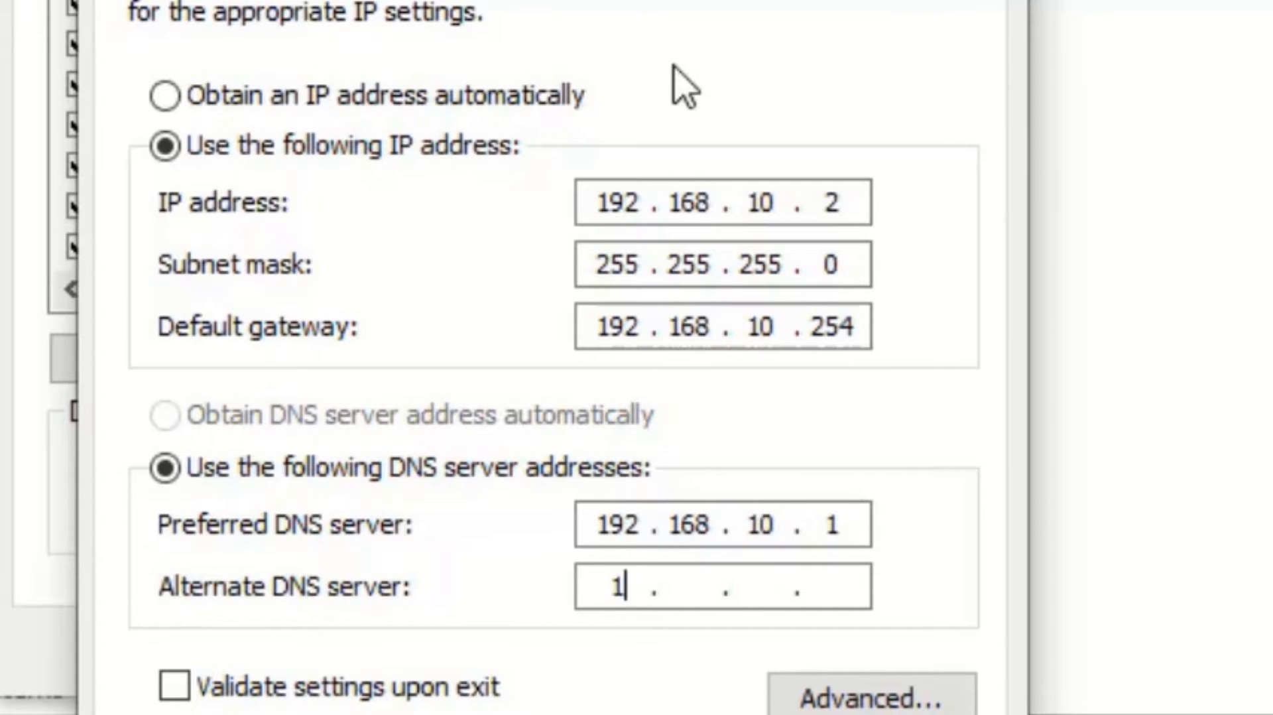
type("92 . 168 . ")
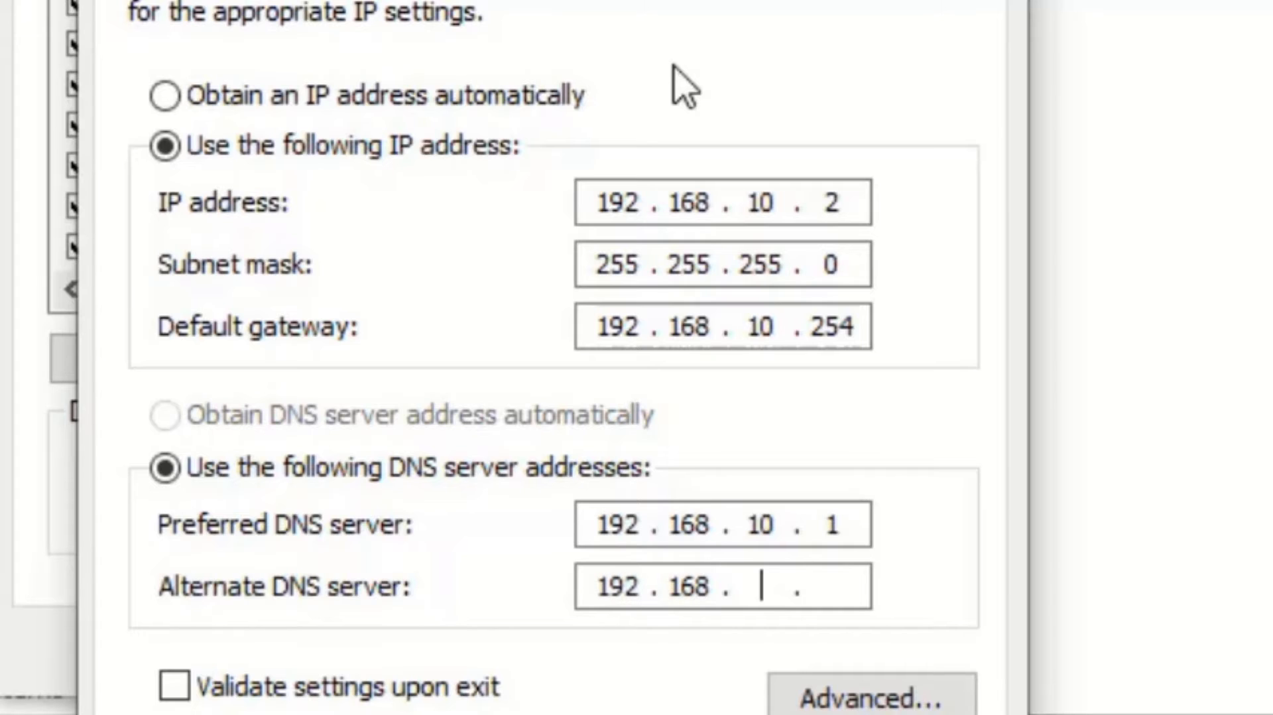
type("10 . 254")
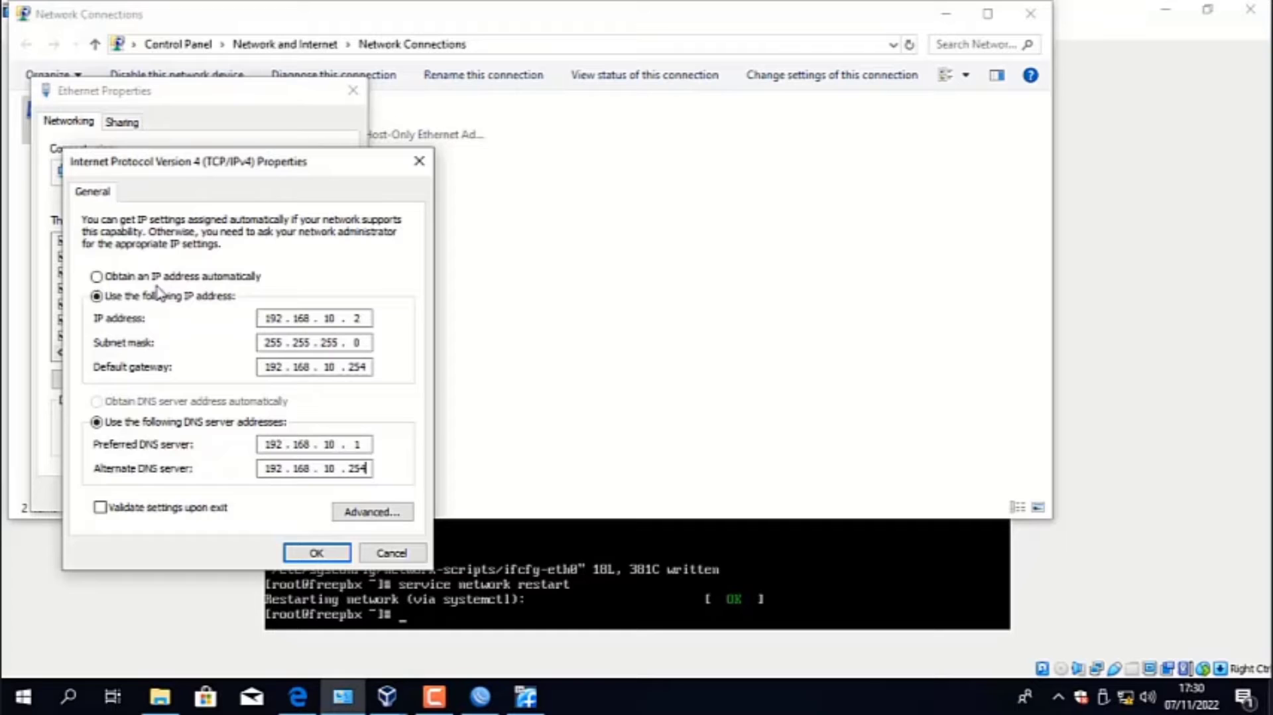
left_click(299, 553)
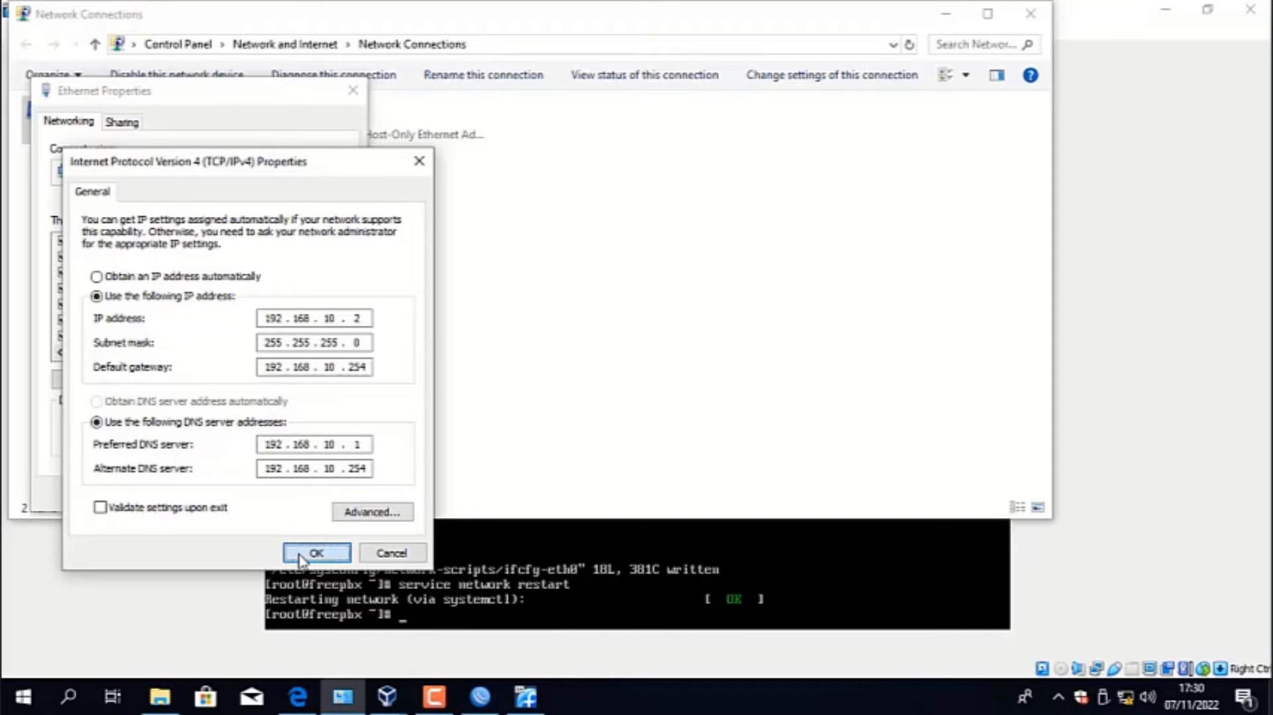
left_click(252, 494)
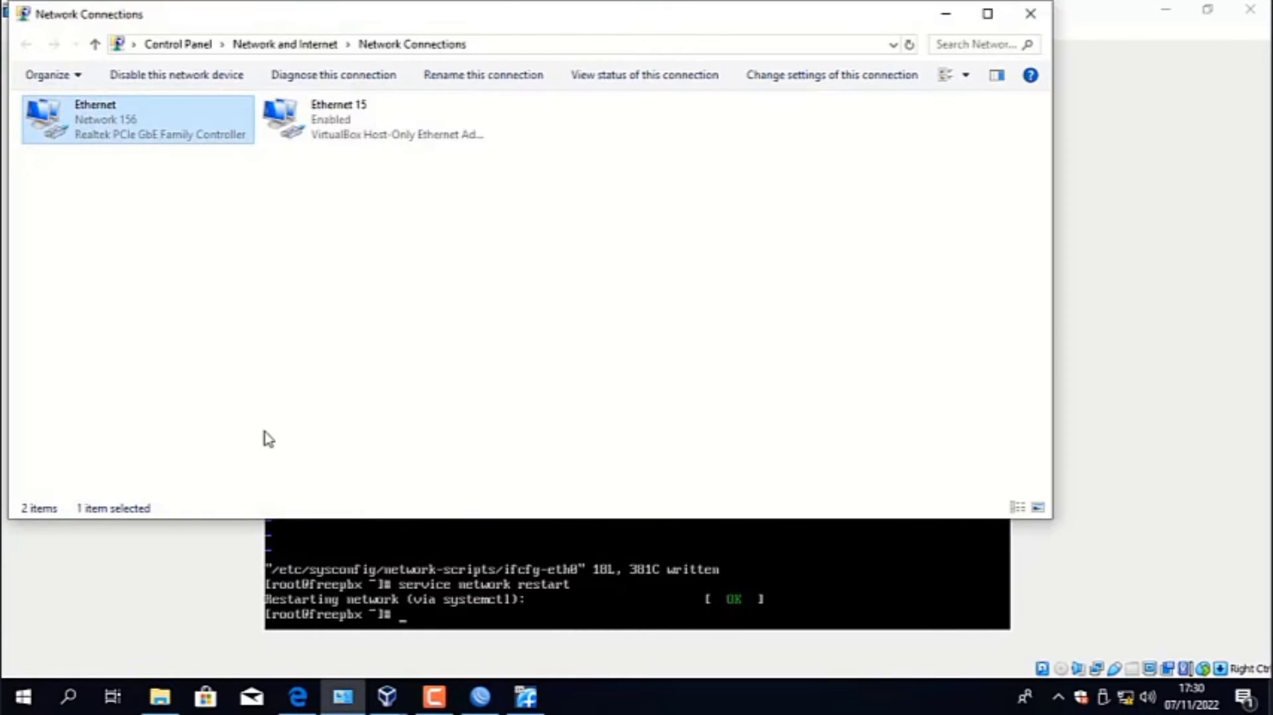
- Minimize the Network Connections, Server 1, VirtualBox Manager and File Explorer windows to reach the desktop
left_click(935, 25)
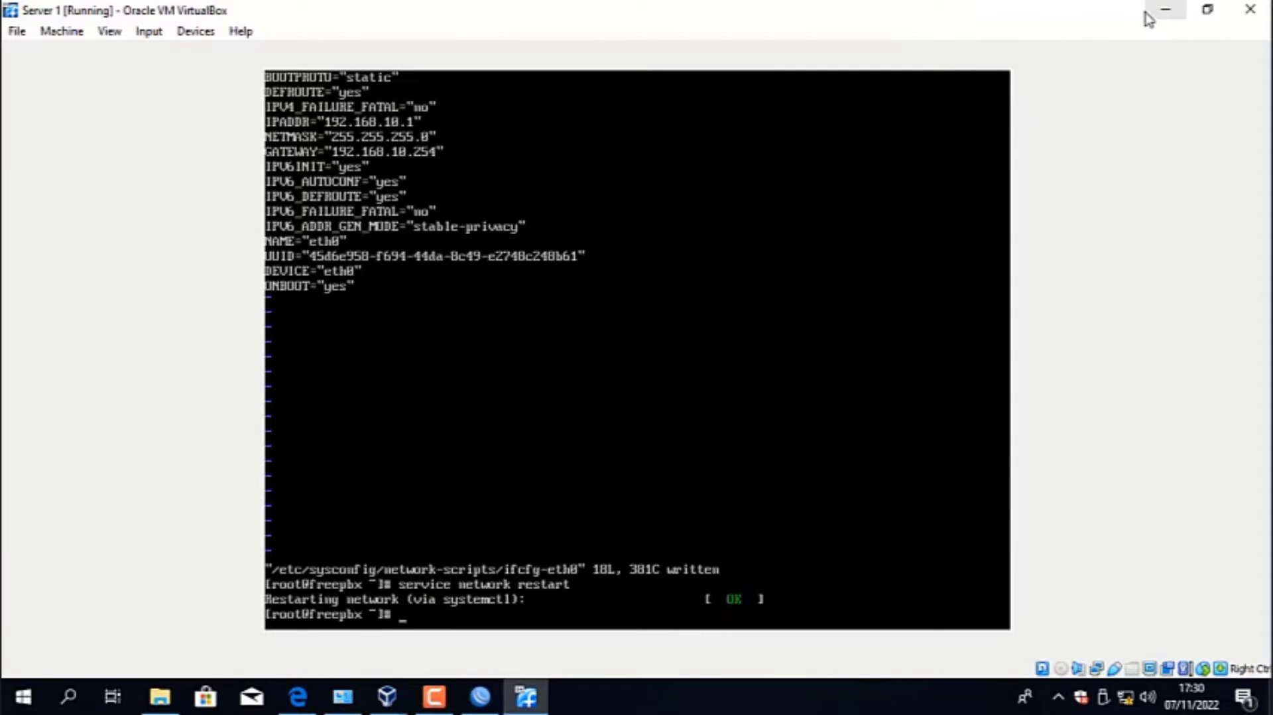
left_click(1152, 16)
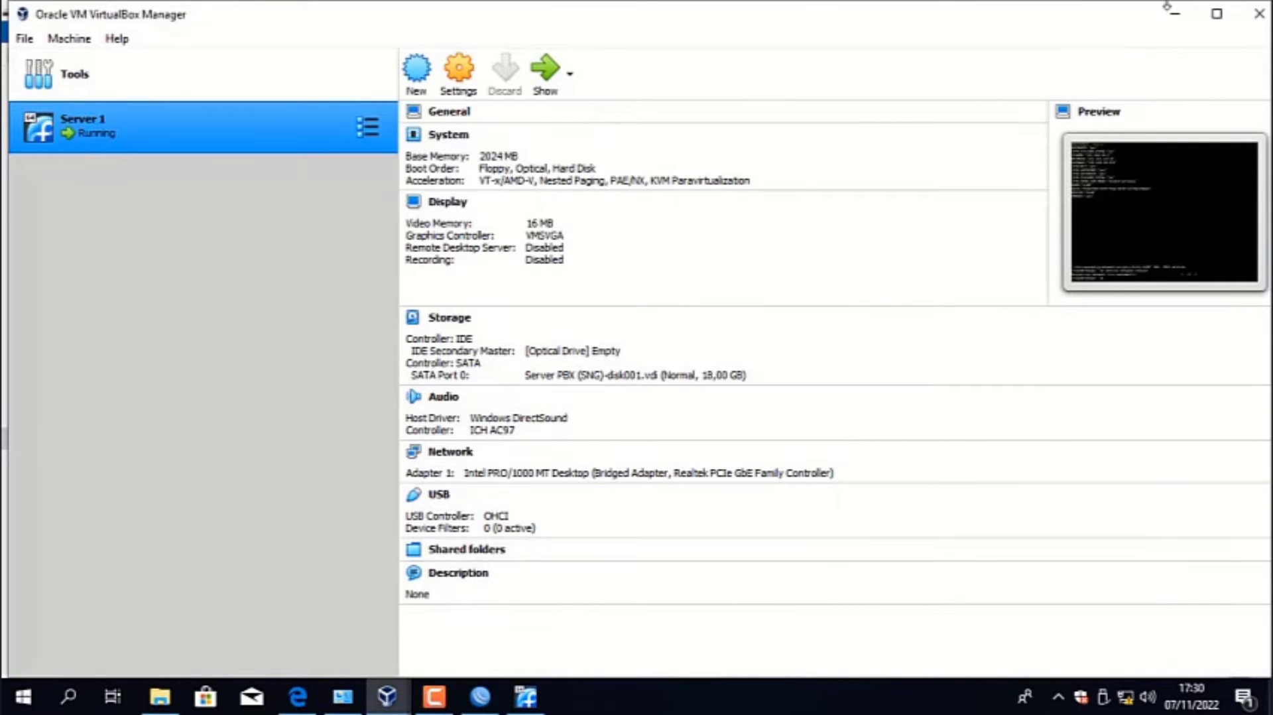
left_click(1177, 19)
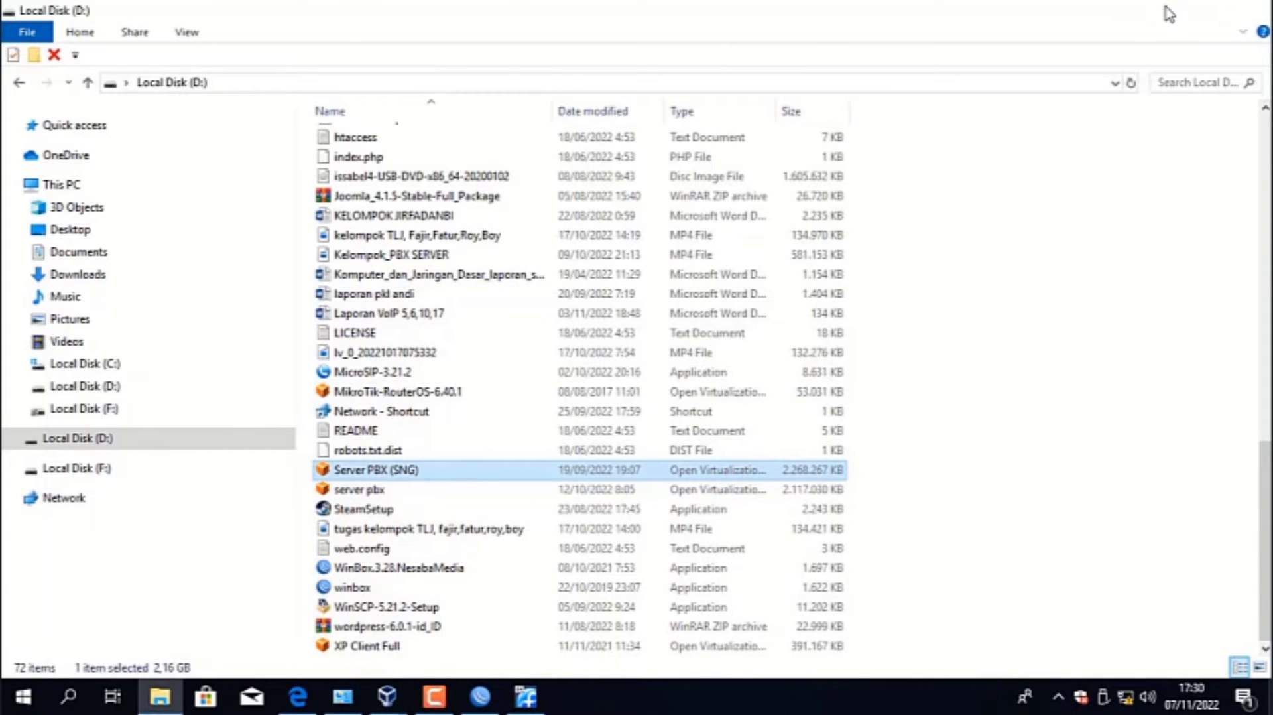
left_click(1169, 13)
left_click(1169, 12)
left_click(1169, 13)
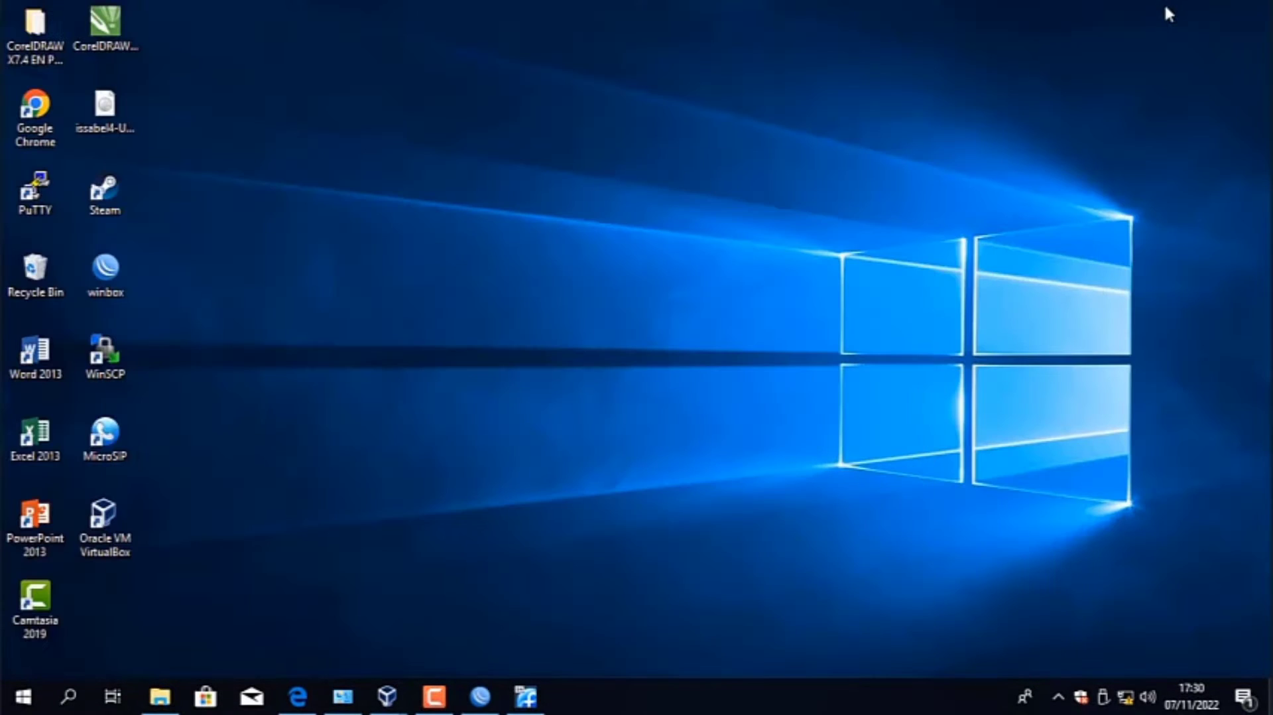
- Launch Google Chrome, dismiss its update notice and load the FreePBX administration page at 192.168.10.1
left_click(32, 136)
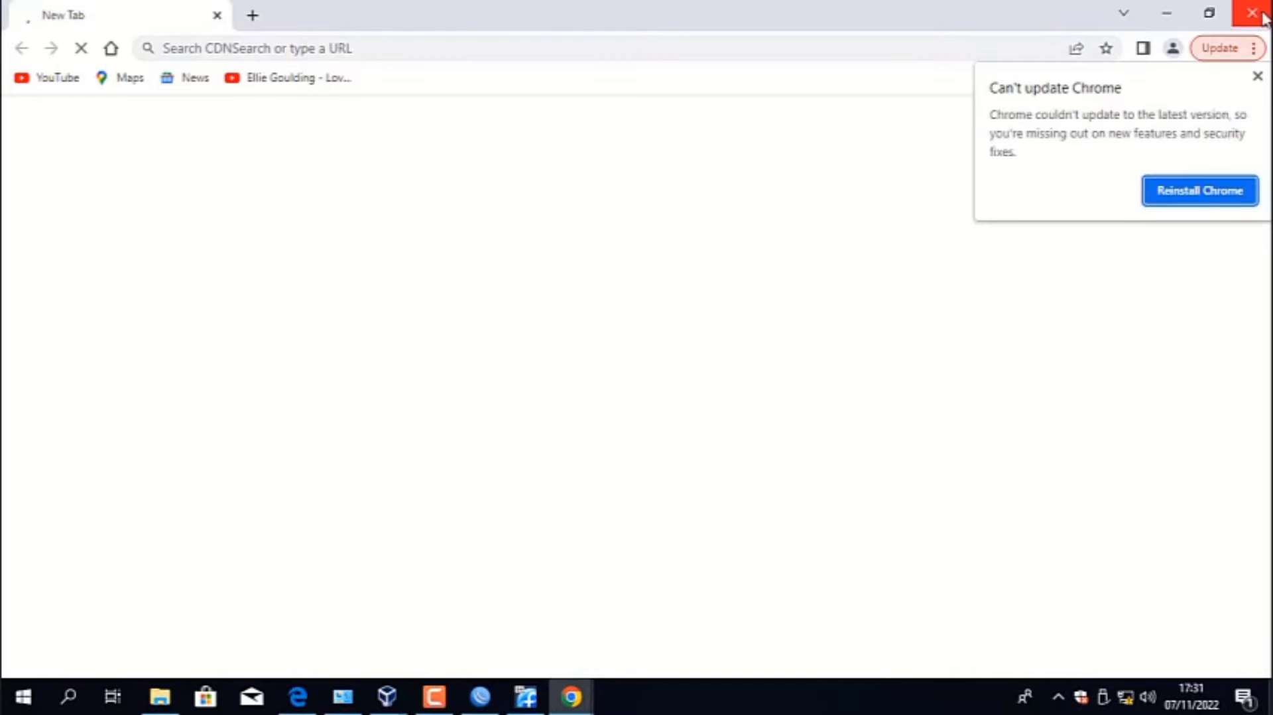
left_click(1258, 76)
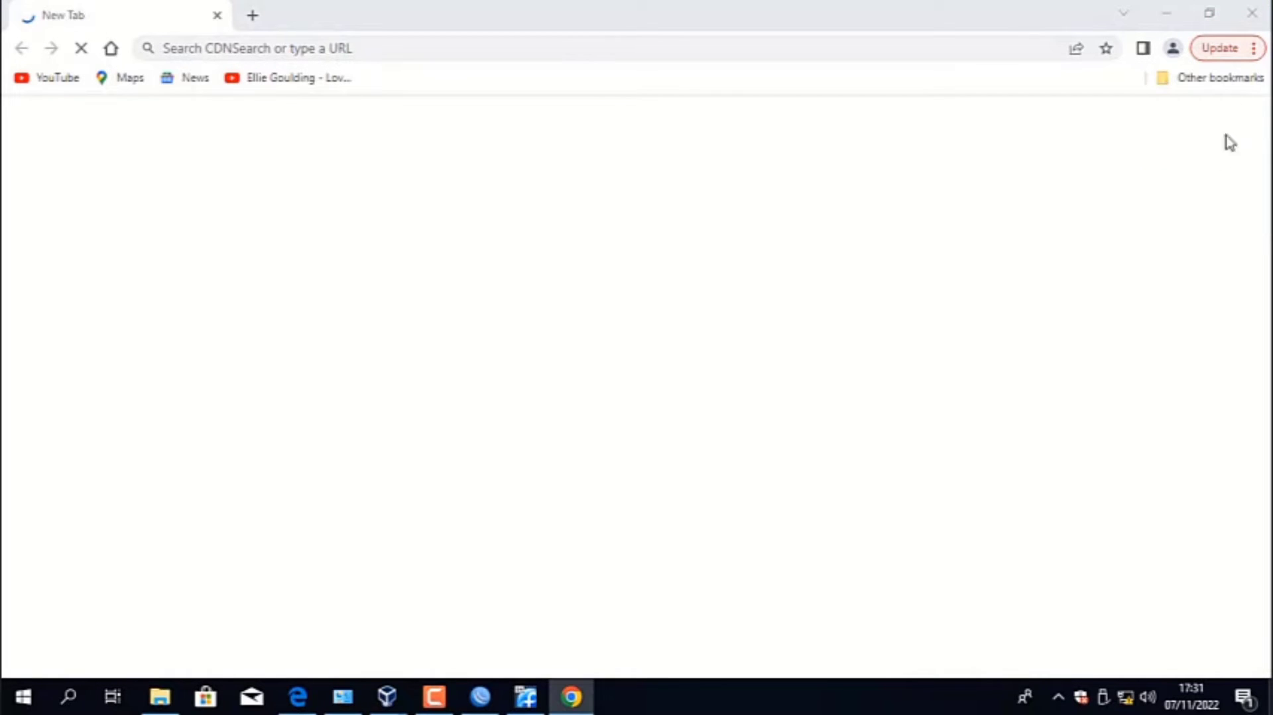
left_click(300, 48)
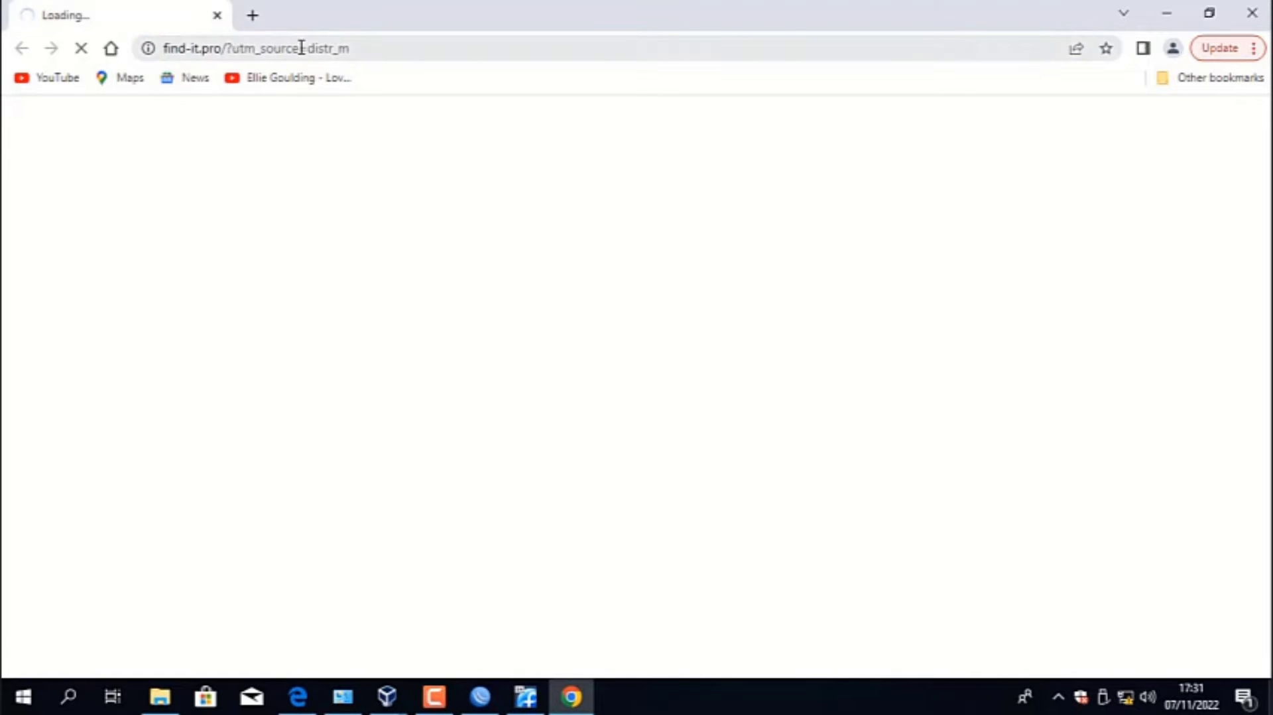
left_click(302, 48)
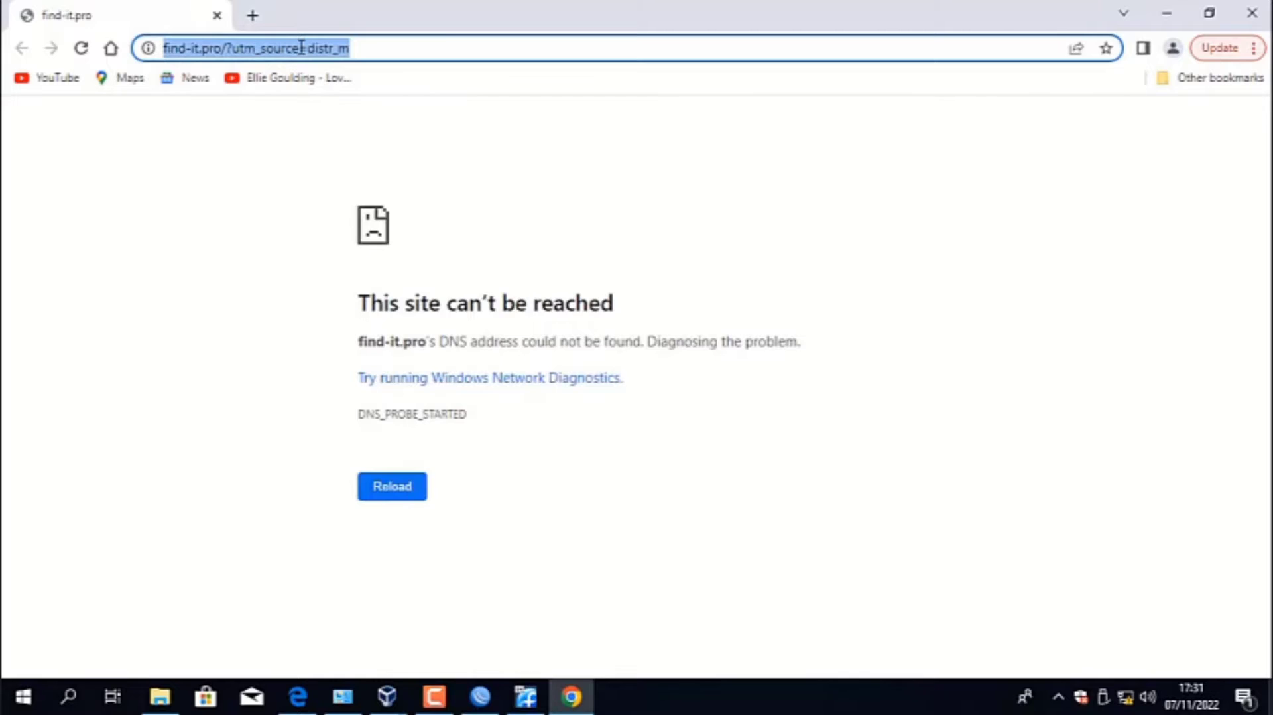
type("192")
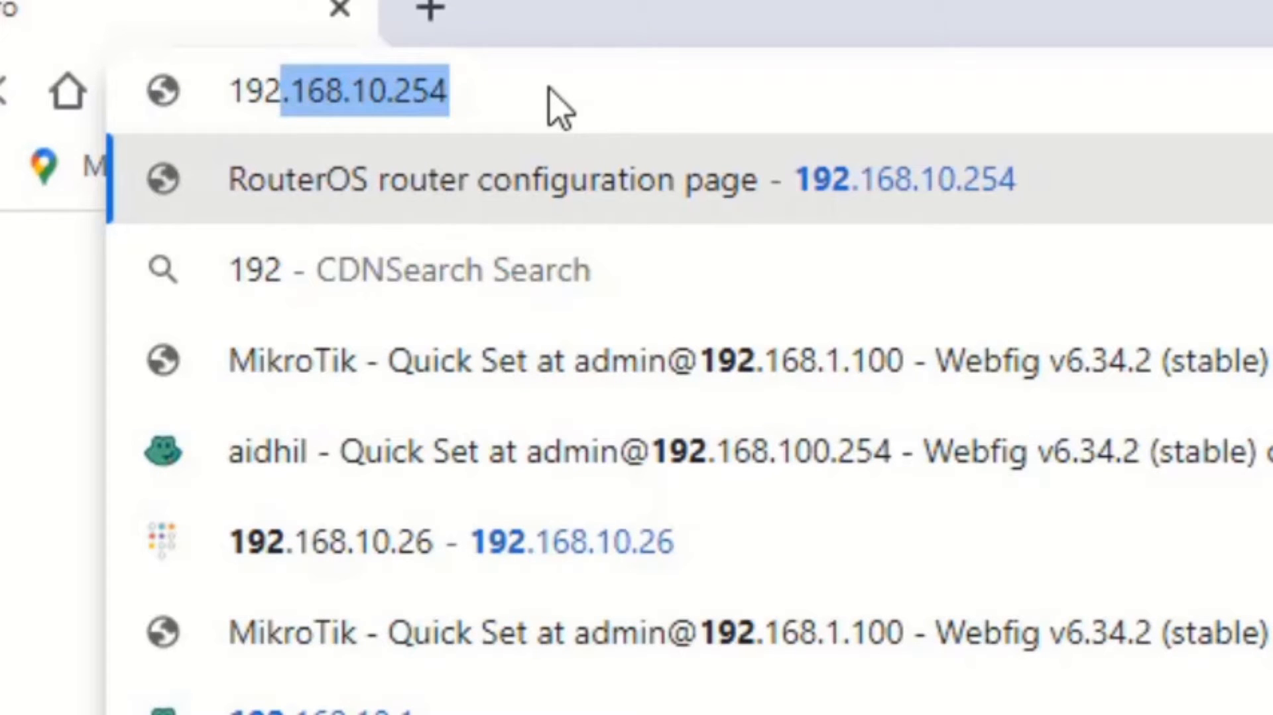
type(".16")
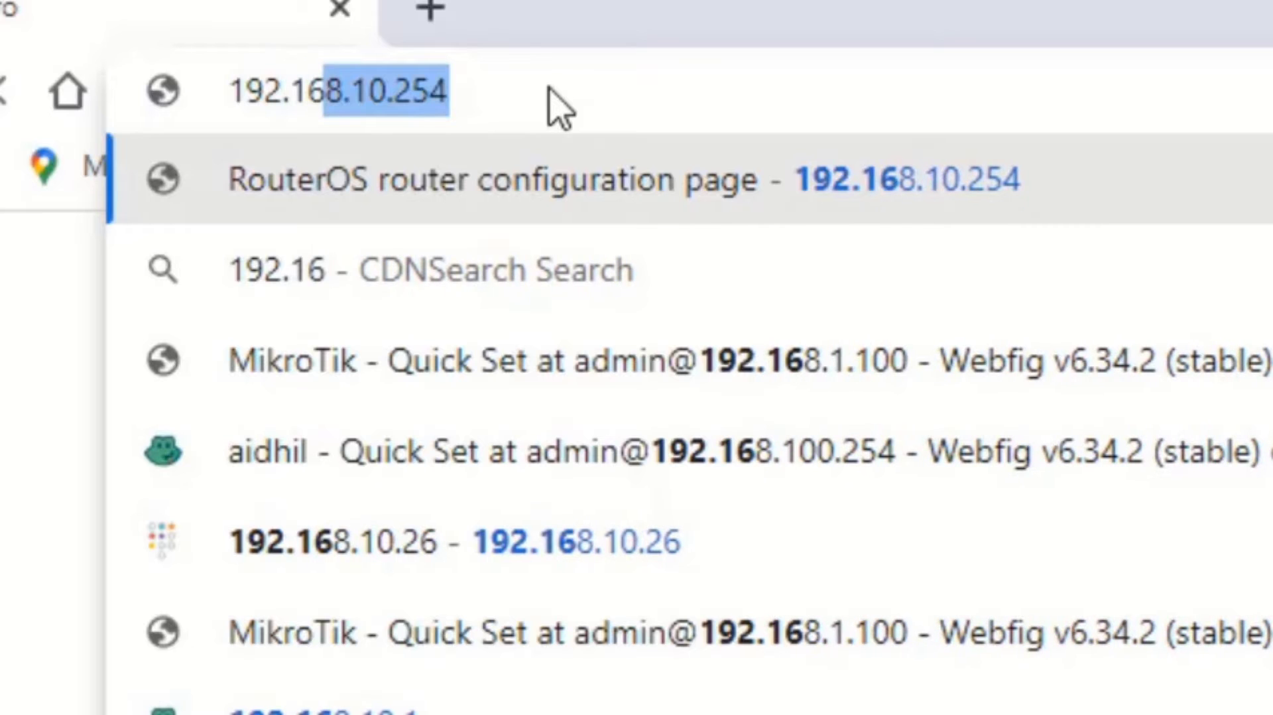
type("8.10")
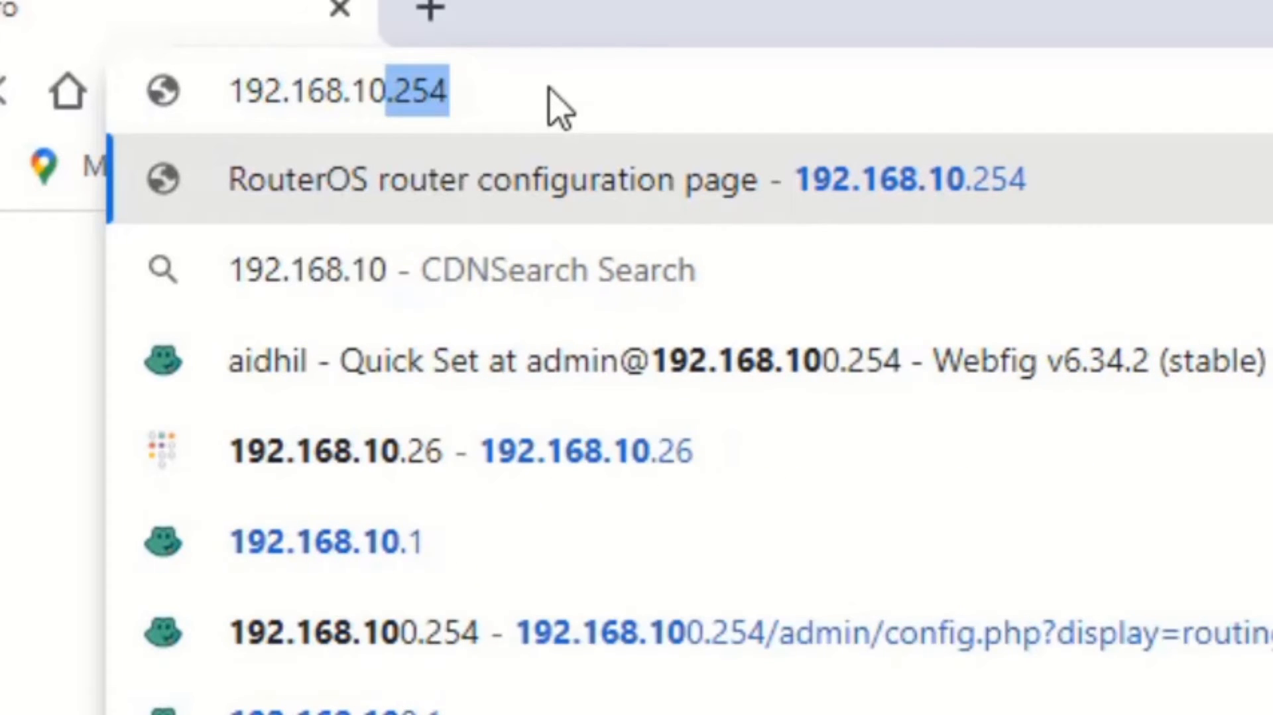
type(".1")
key("Return")
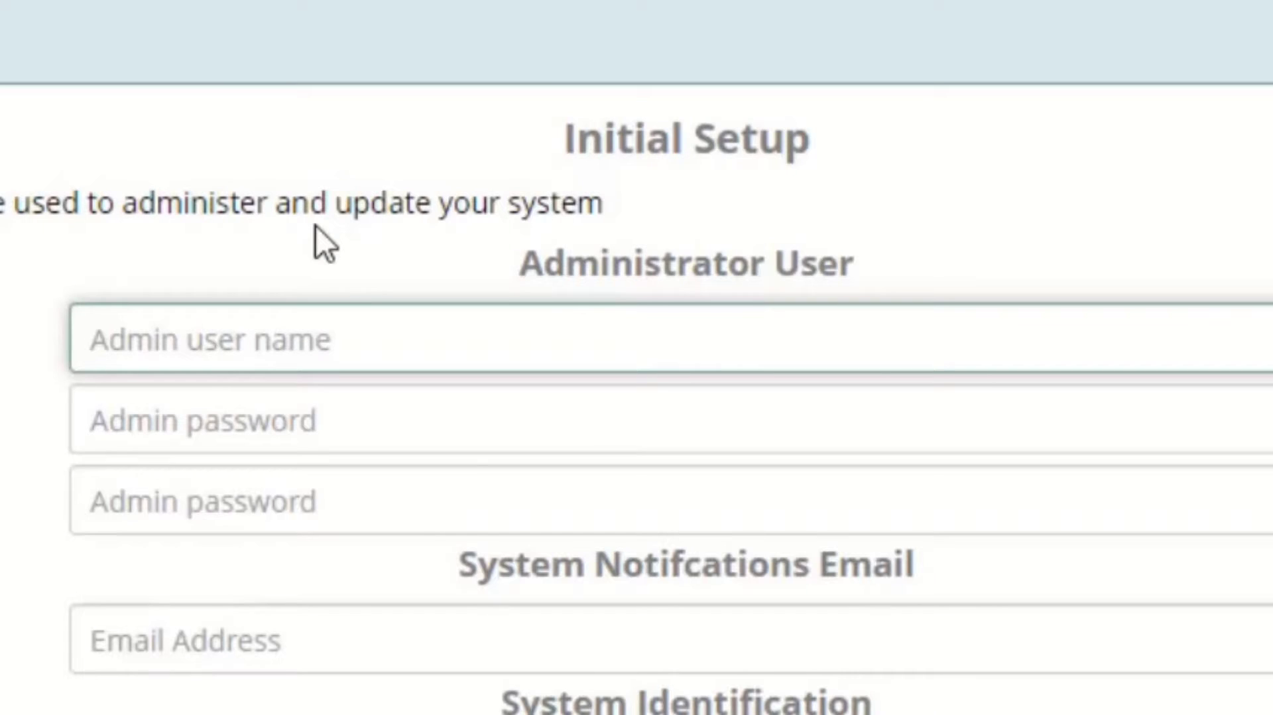
- Enter admin as the administrator username in the Initial Setup form and fill in the administrator password
type("admin")
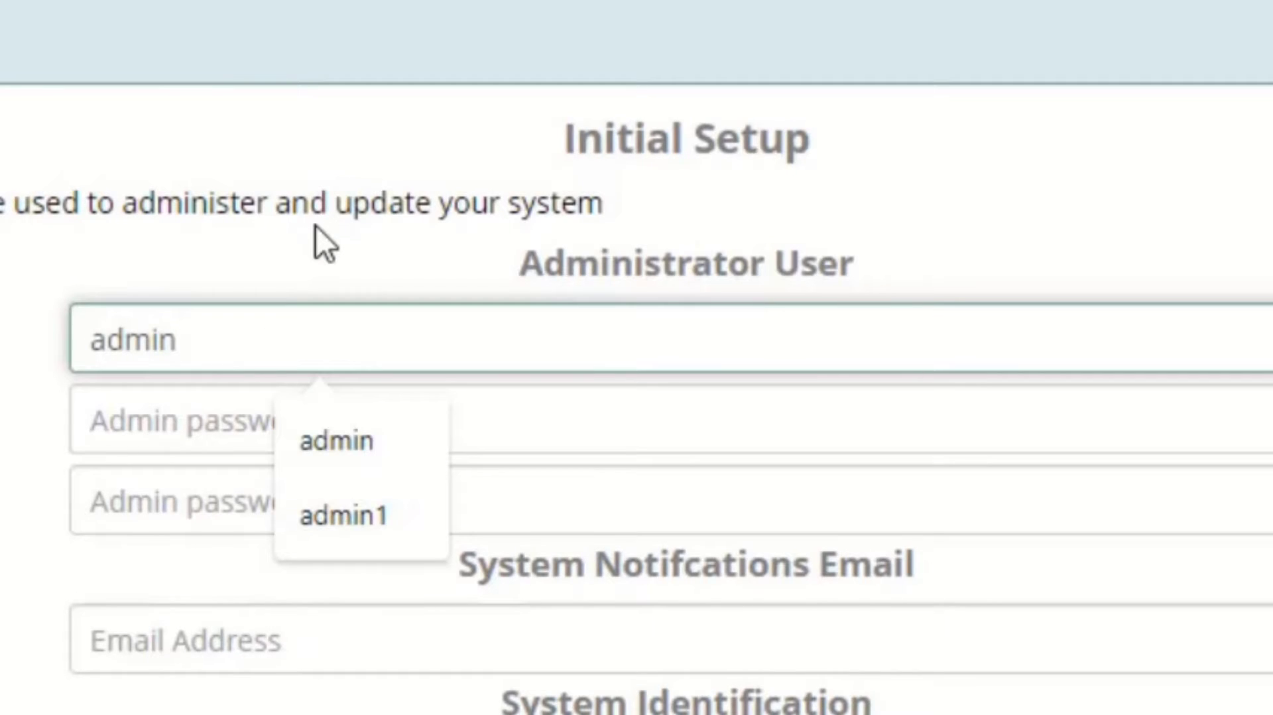
key("Tab")
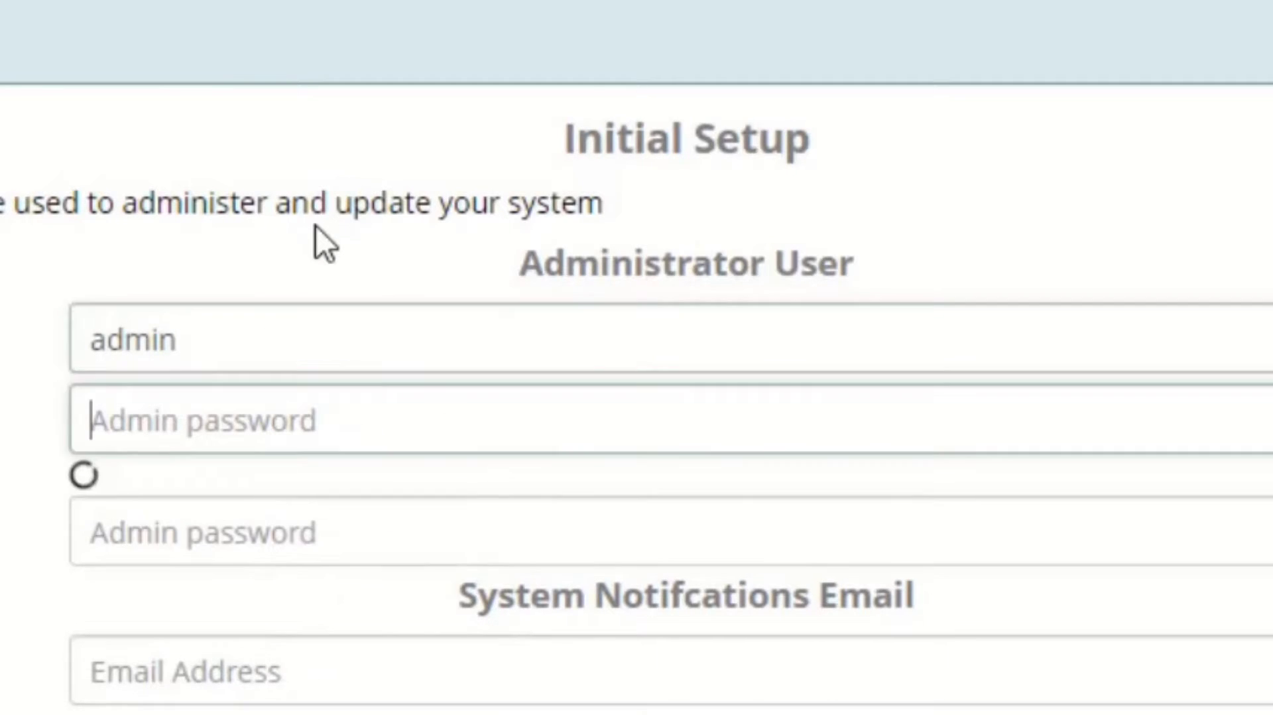
type("•••••")
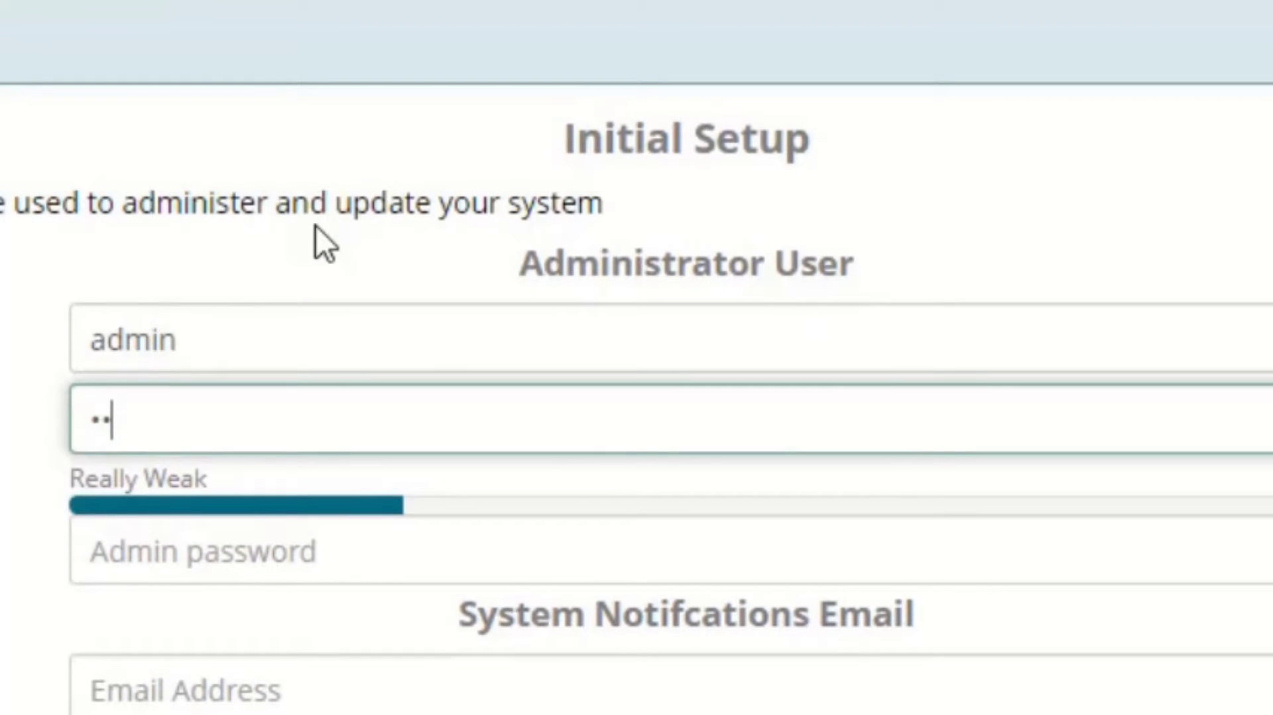
type("••••")
- Repeat the administrator password in the Confirm Password field
left_click(282, 556)
scroll(278, 556, "down", 3)
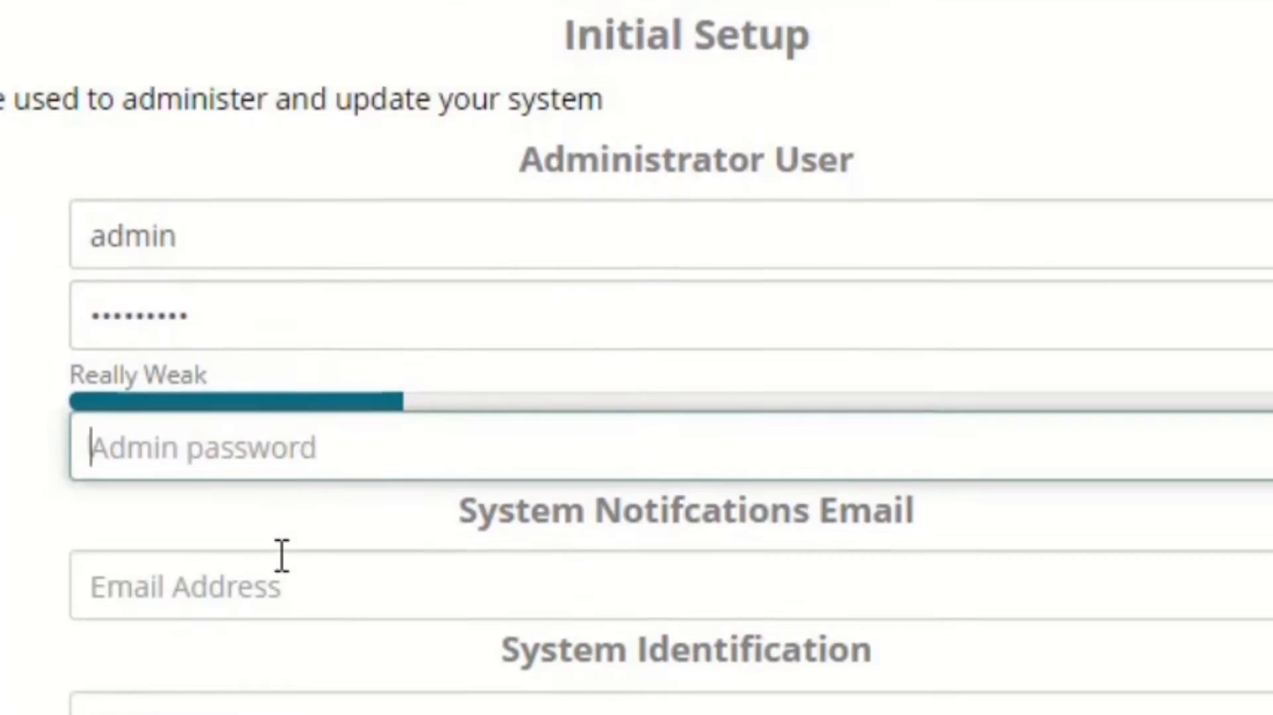
type("•")
key("BackSpace")
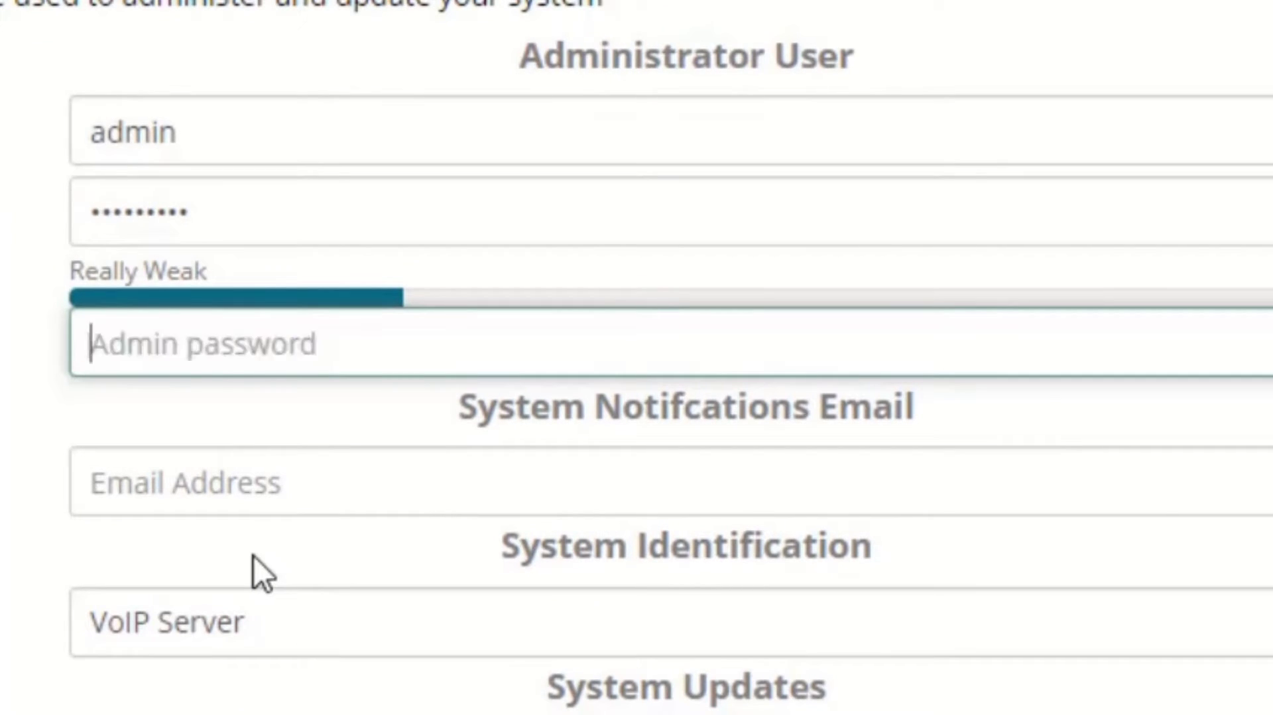
type("•••••••••")
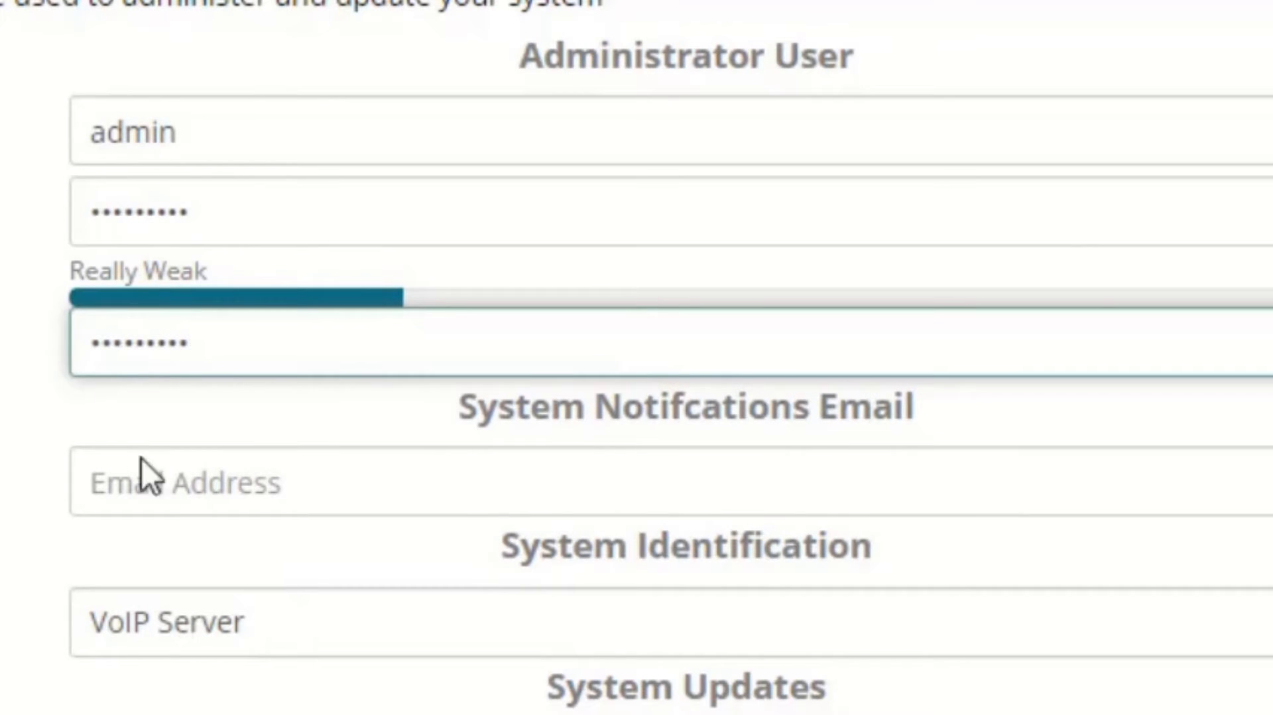
- Fill in the system notifications email address in the Initial Setup form
left_click(175, 487)
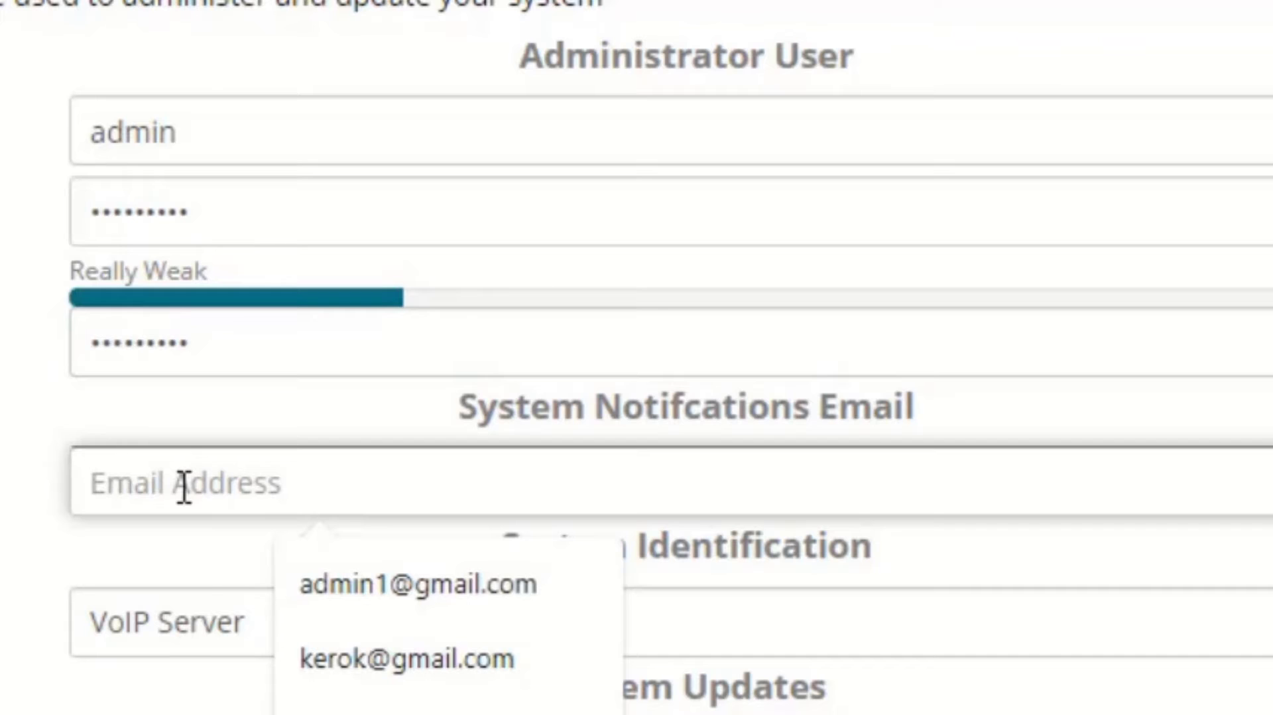
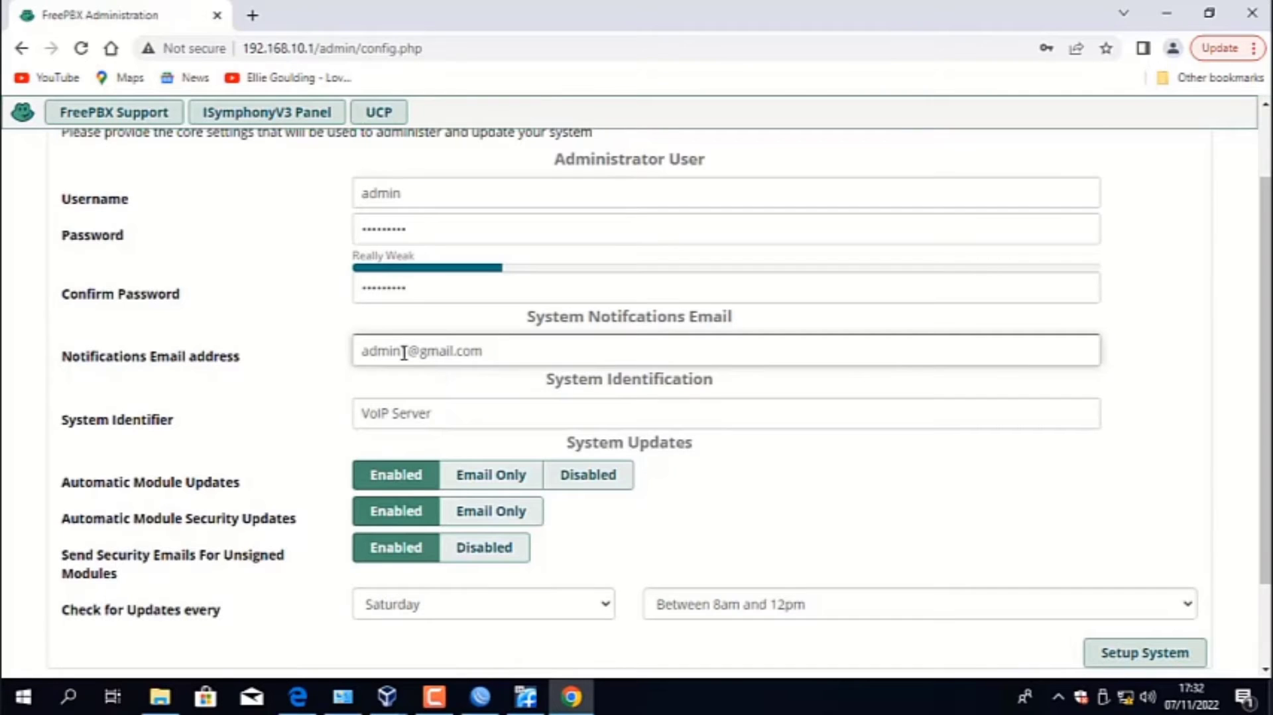
scroll(565, 352, "down", 3)
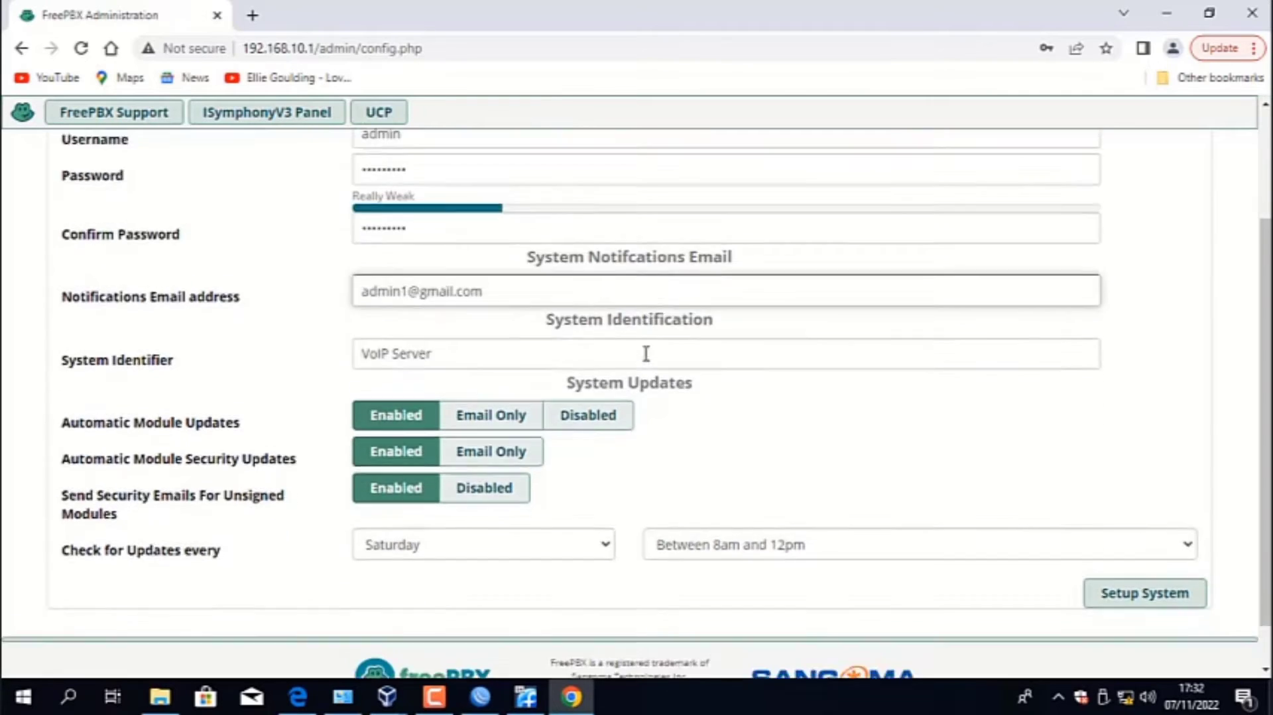
- Submit the initial system setup and log in to FreePBX Administration as admin with the administrator password
left_click(1104, 548)
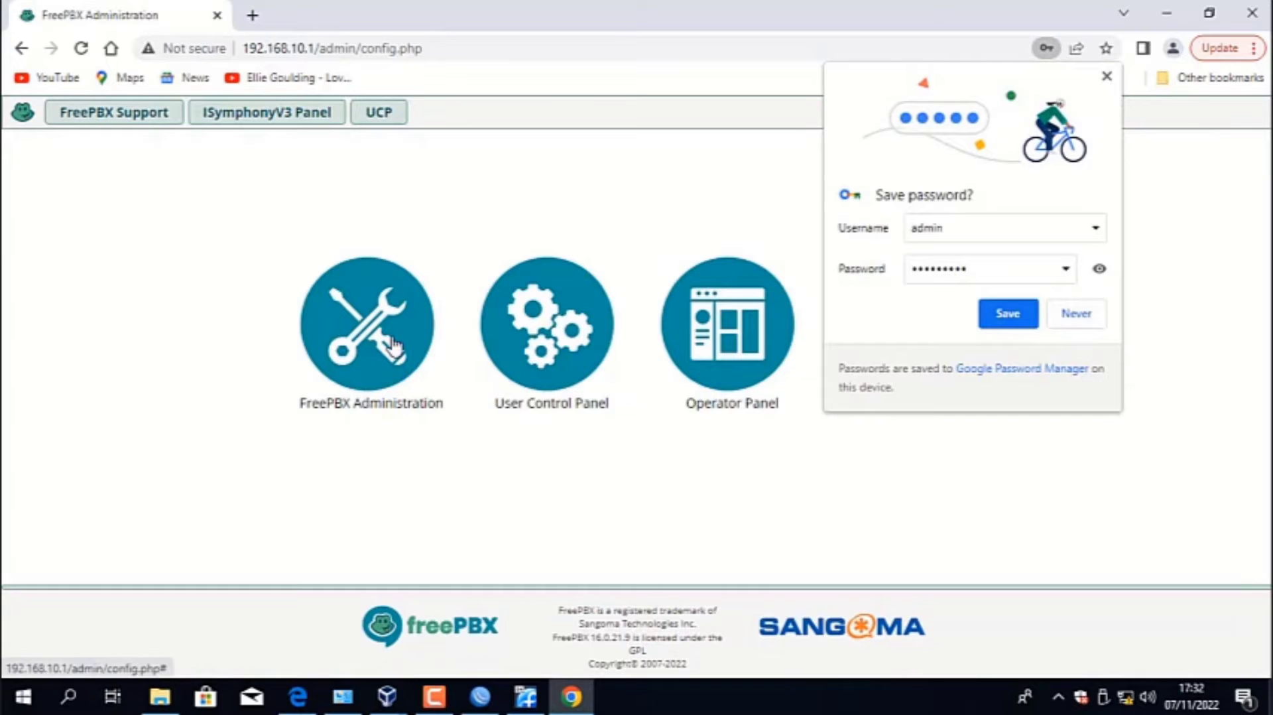
left_click(356, 337)
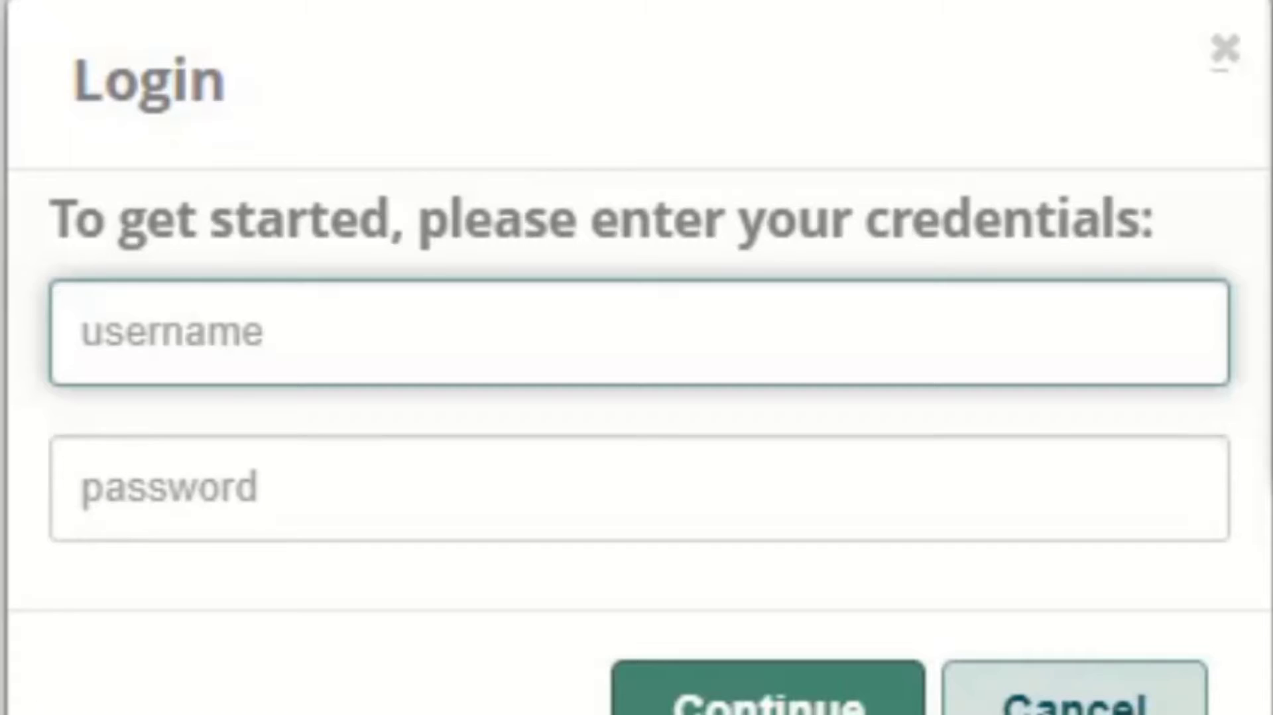
type("admin")
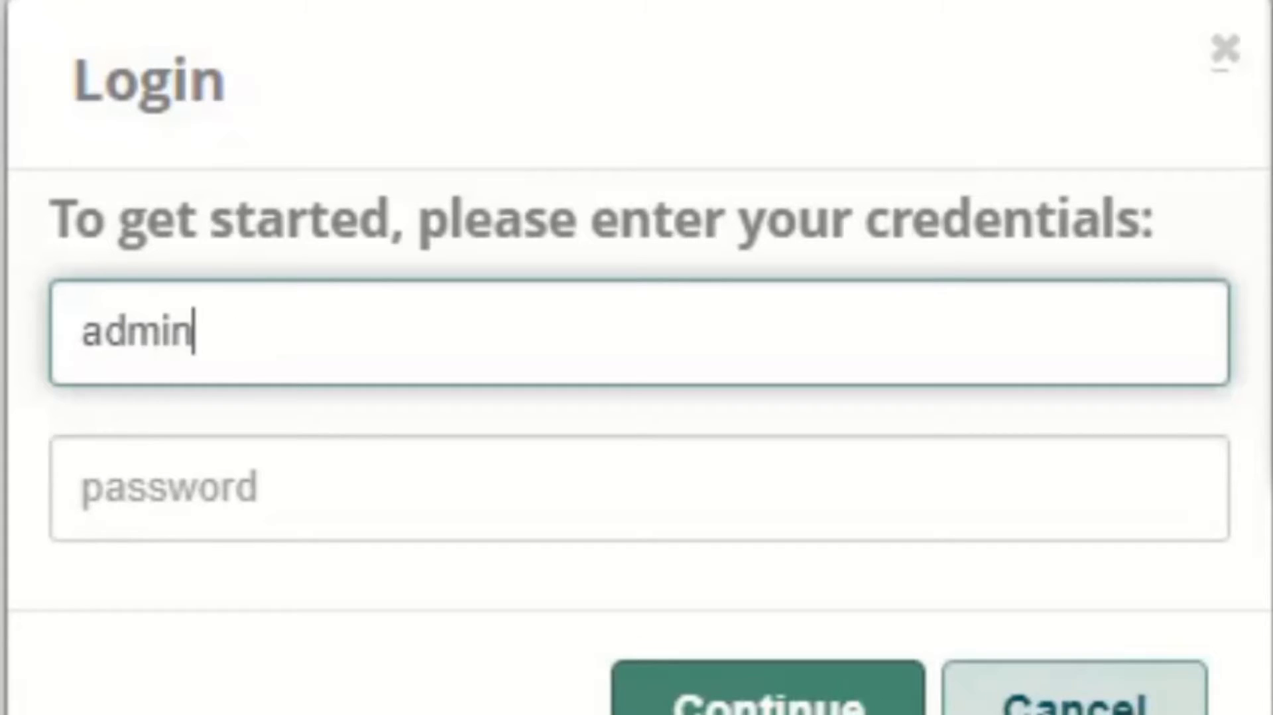
key("Tab")
type("ad")
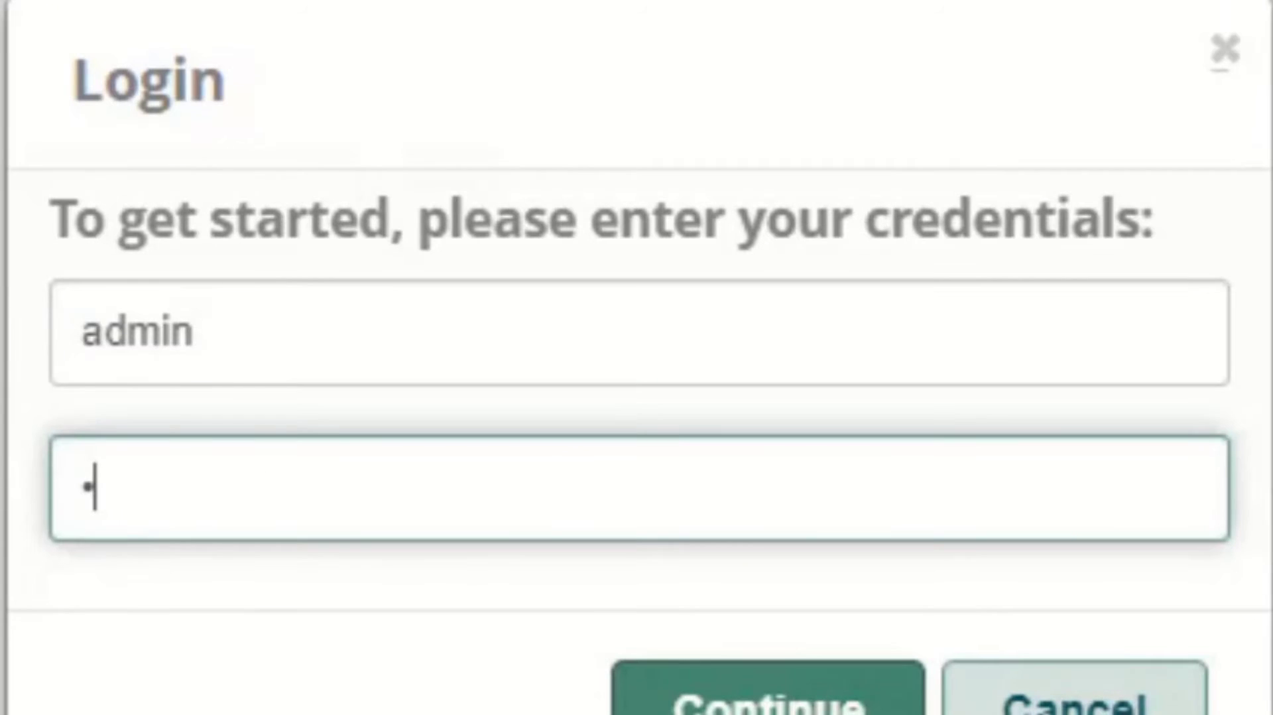
type("min")
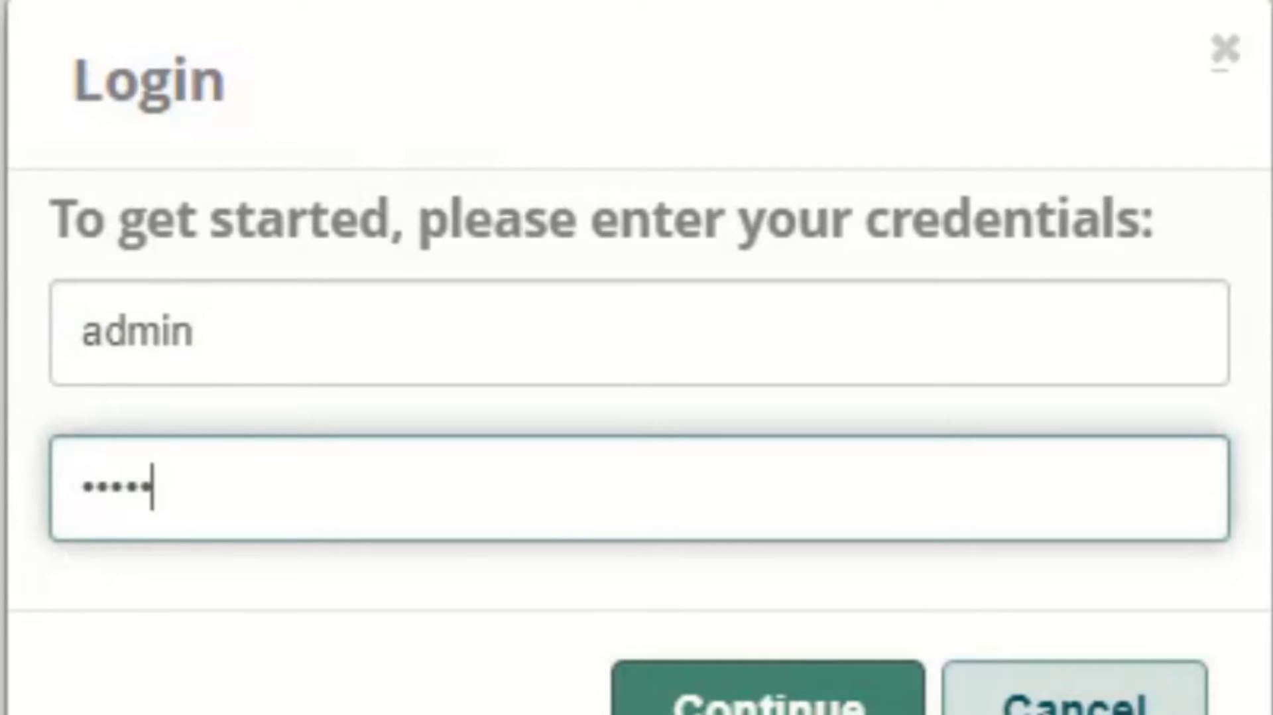
type("1234")
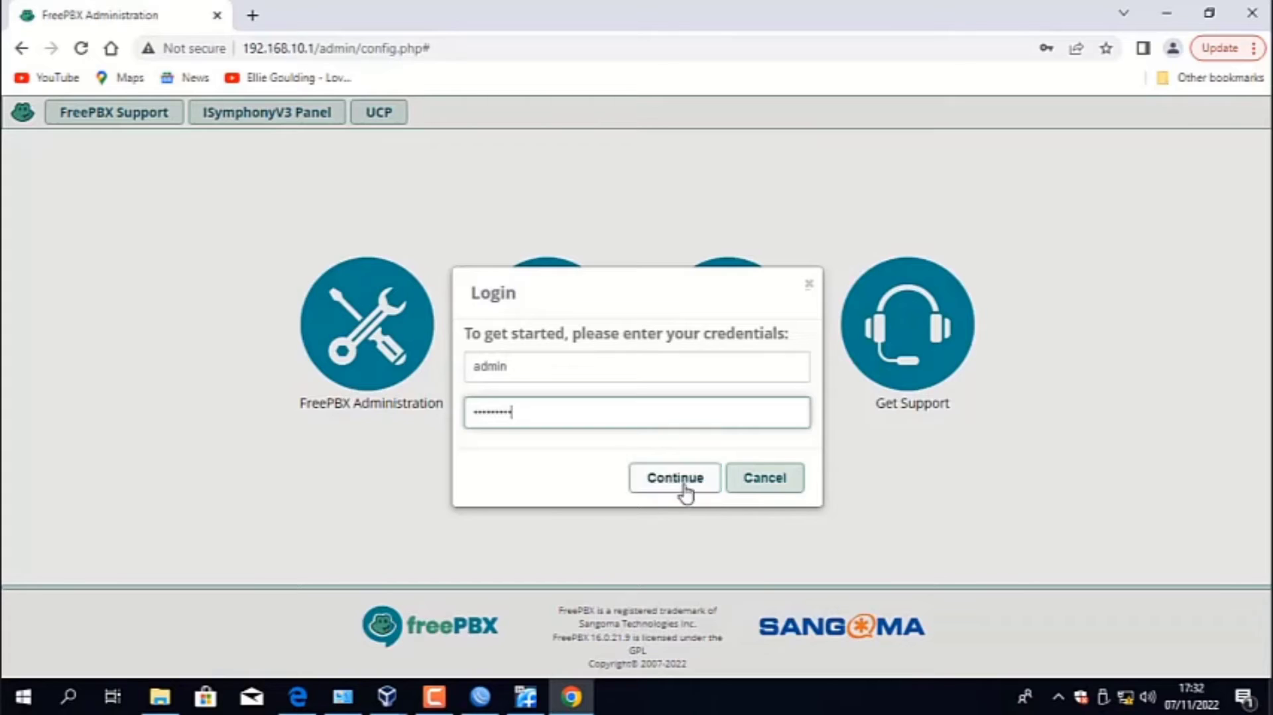
left_click(683, 488)
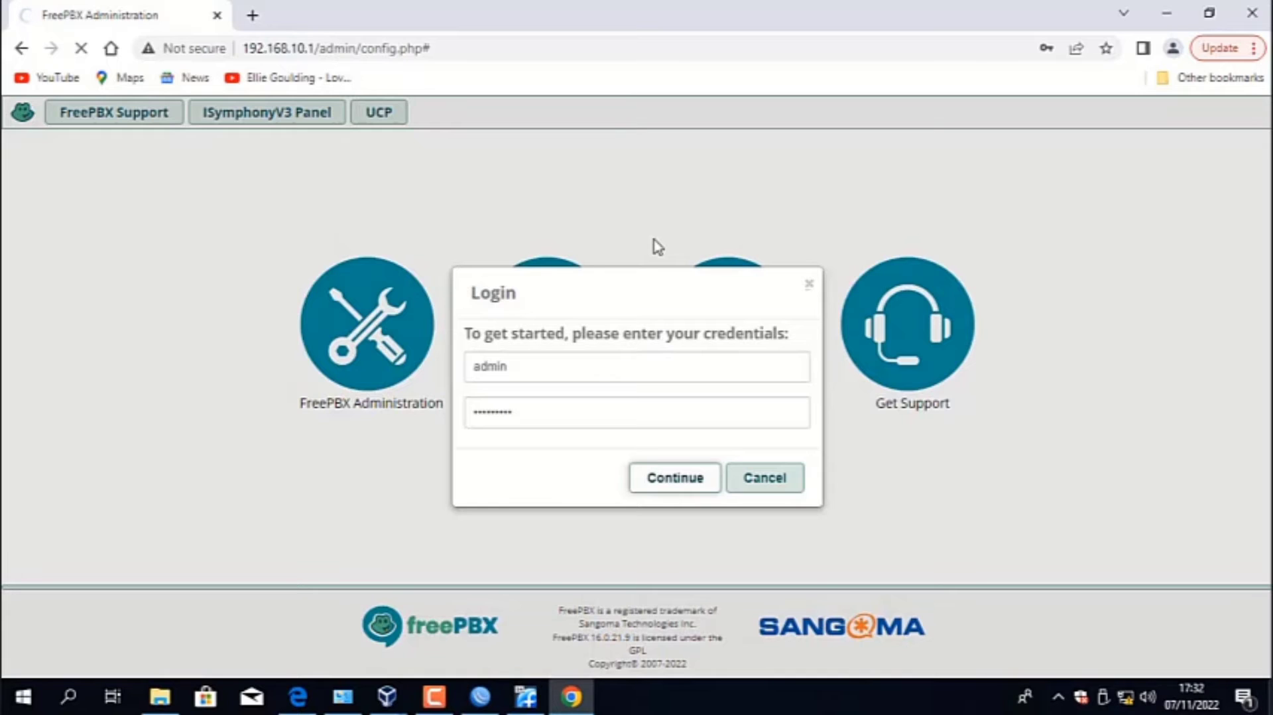
left_click(692, 489)
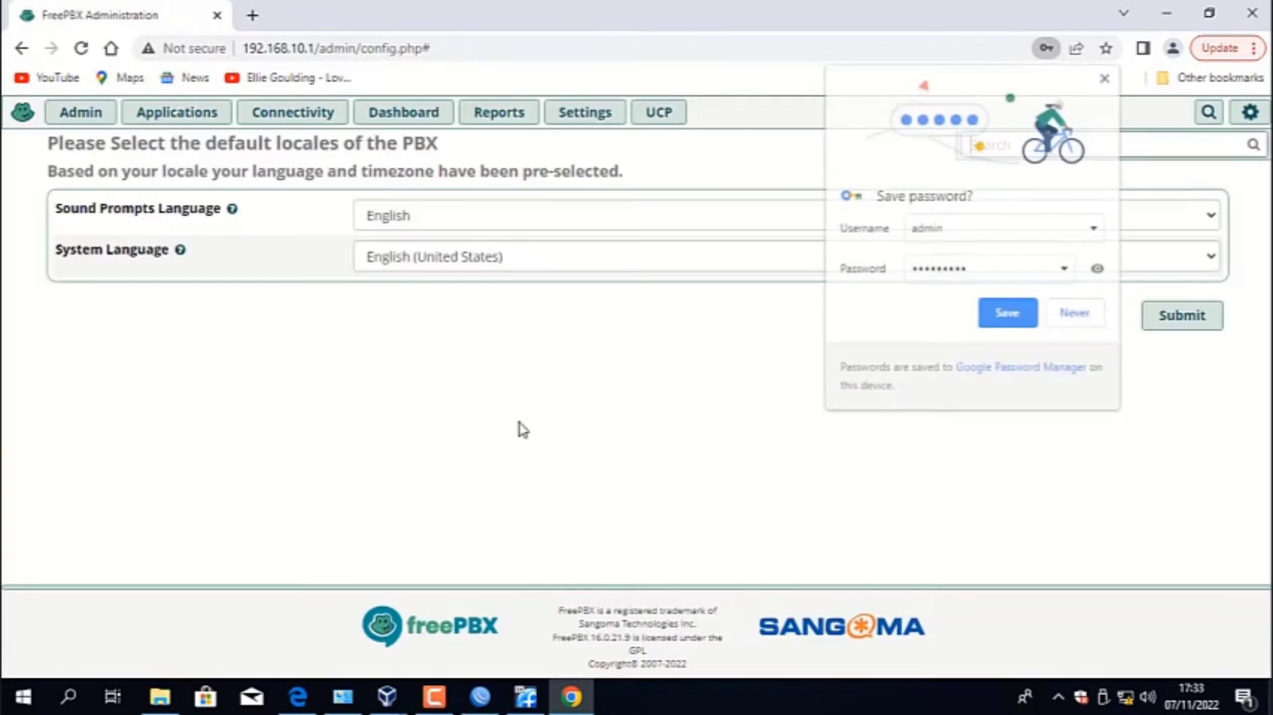
- Submit the default locales, English prompts and English (United States) system language, and abort the Sangoma Smart Firewall wizard
left_click(1107, 76)
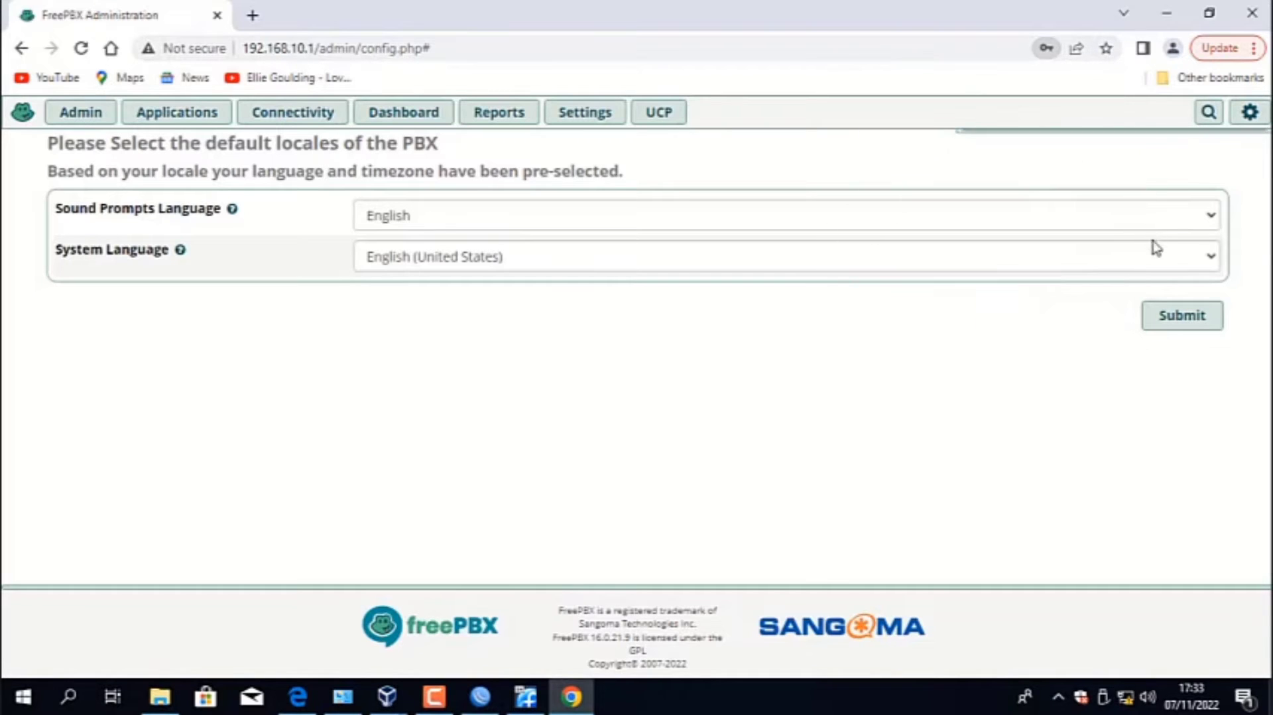
left_click(1181, 317)
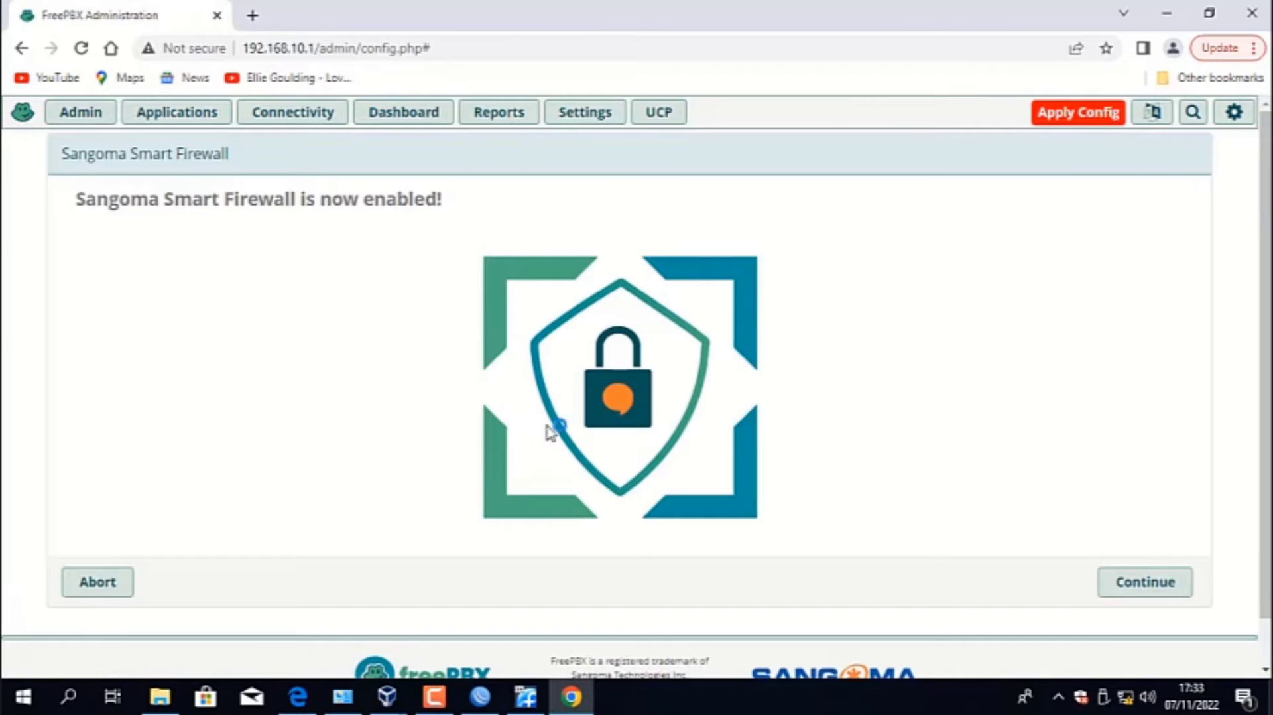
left_click(108, 582)
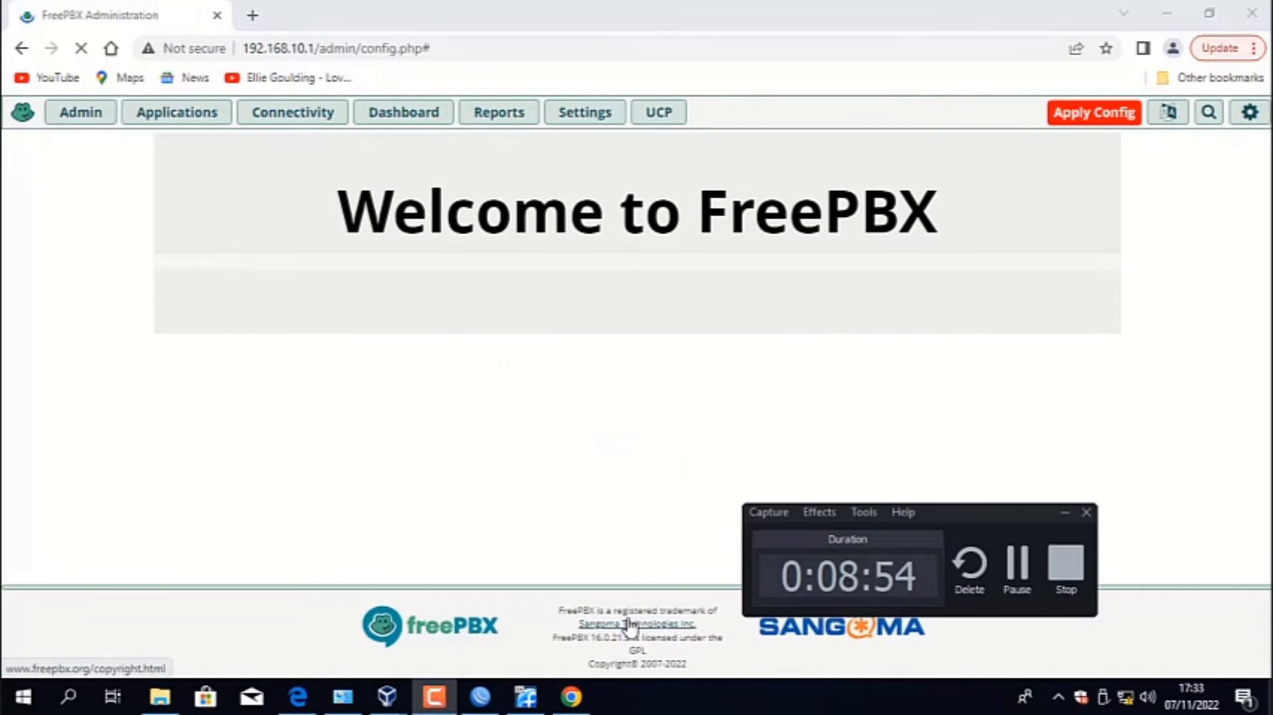
- Apply the pending FreePBX configuration from the dashboard
left_click(436, 696)
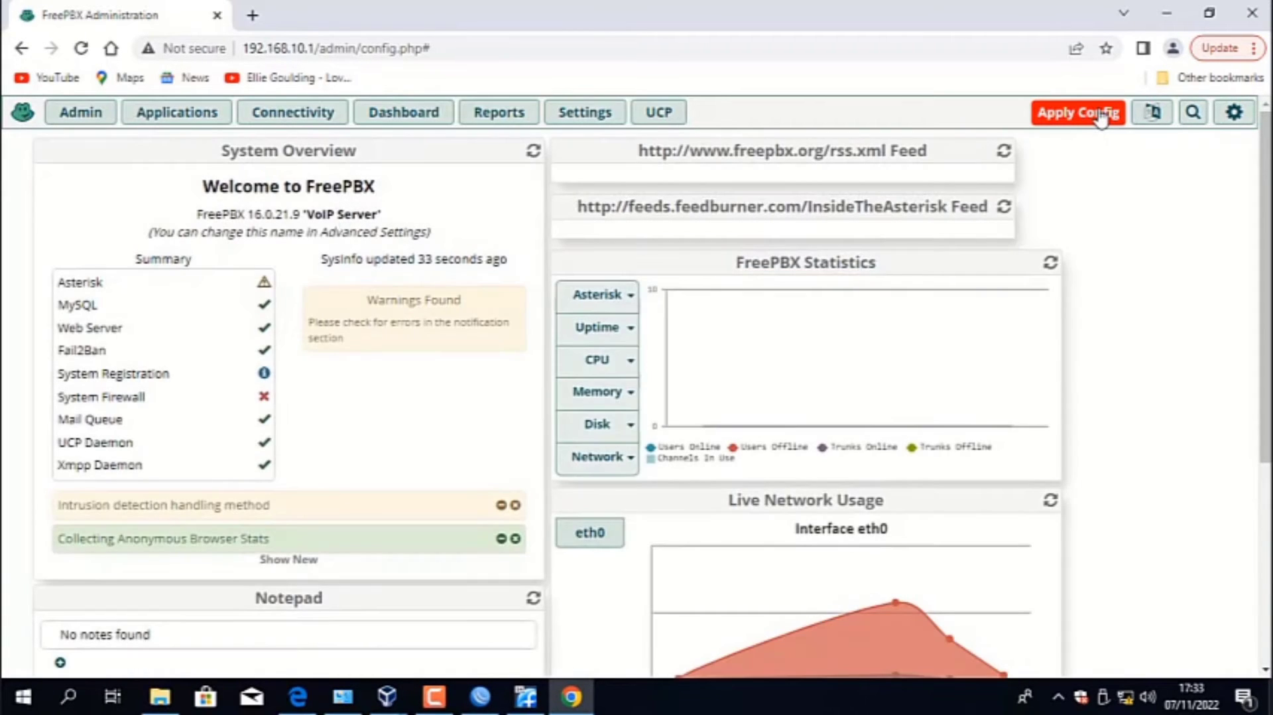
left_click(1100, 117)
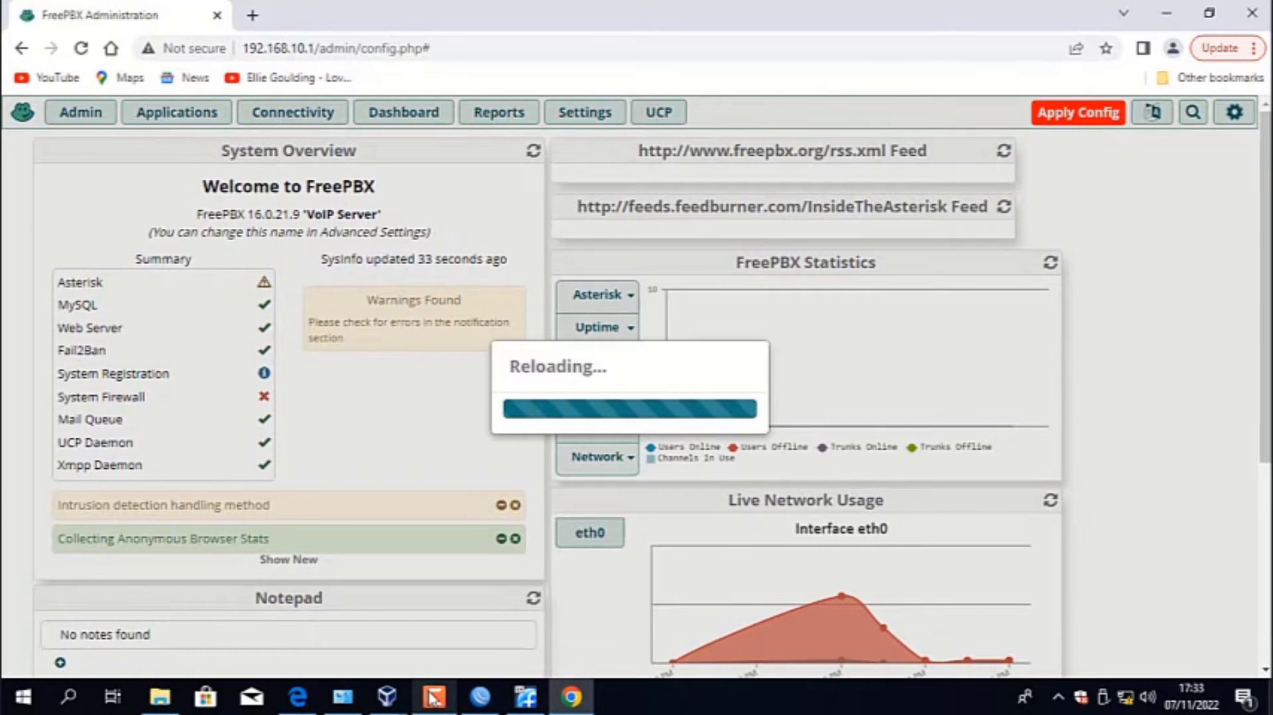
left_click(434, 697)
left_click(1015, 569)
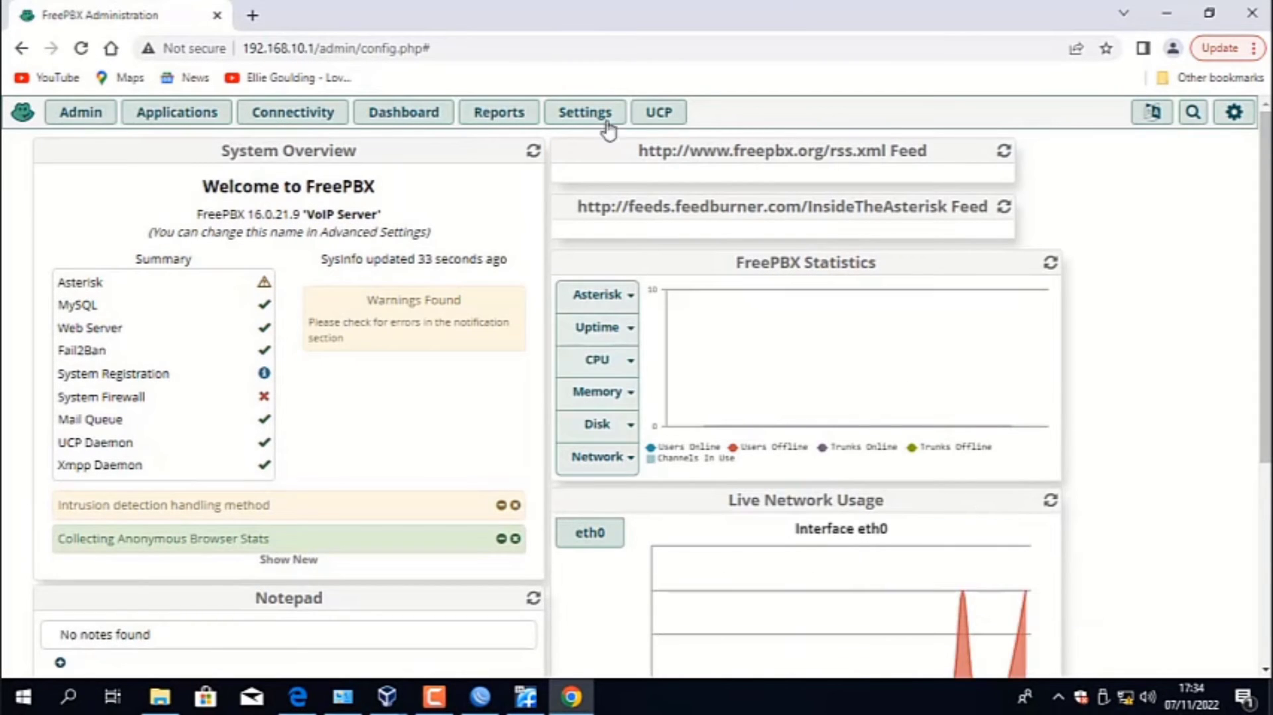
- Open the Trunks page under Connectivity and start adding a new PJSIP trunk
mouse_move(215, 117)
mouse_move(276, 126)
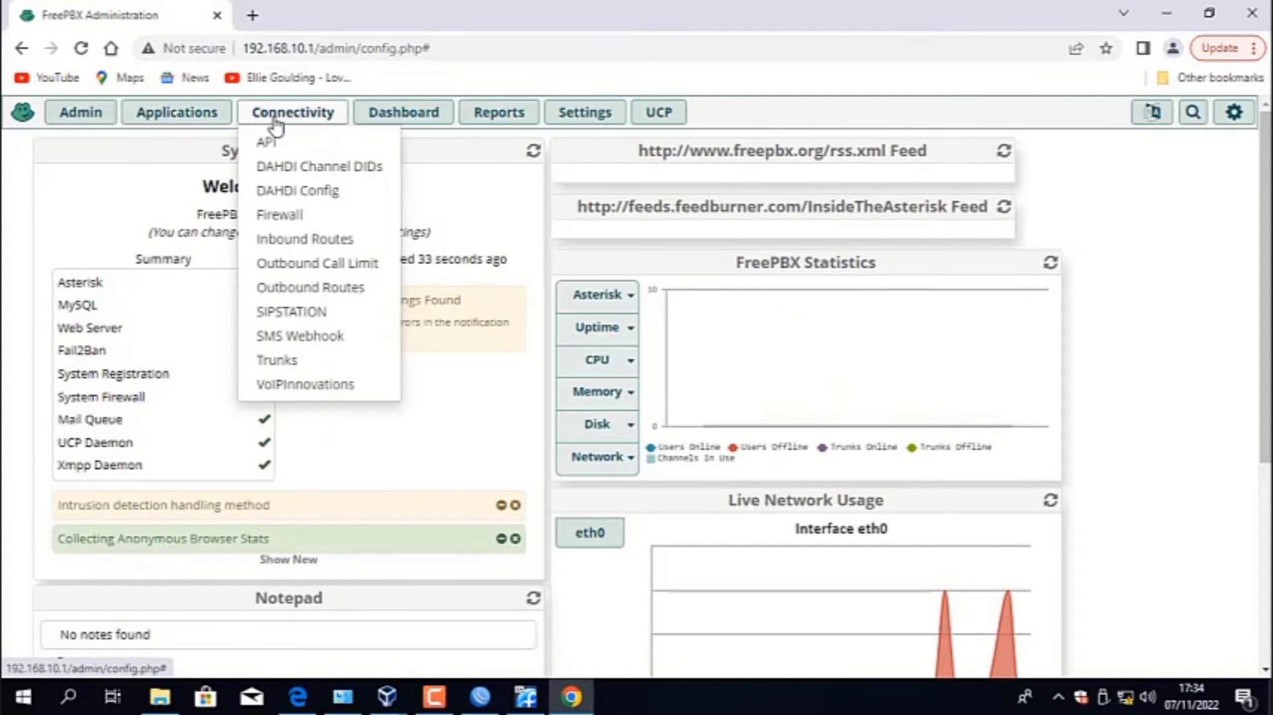
left_click(321, 363)
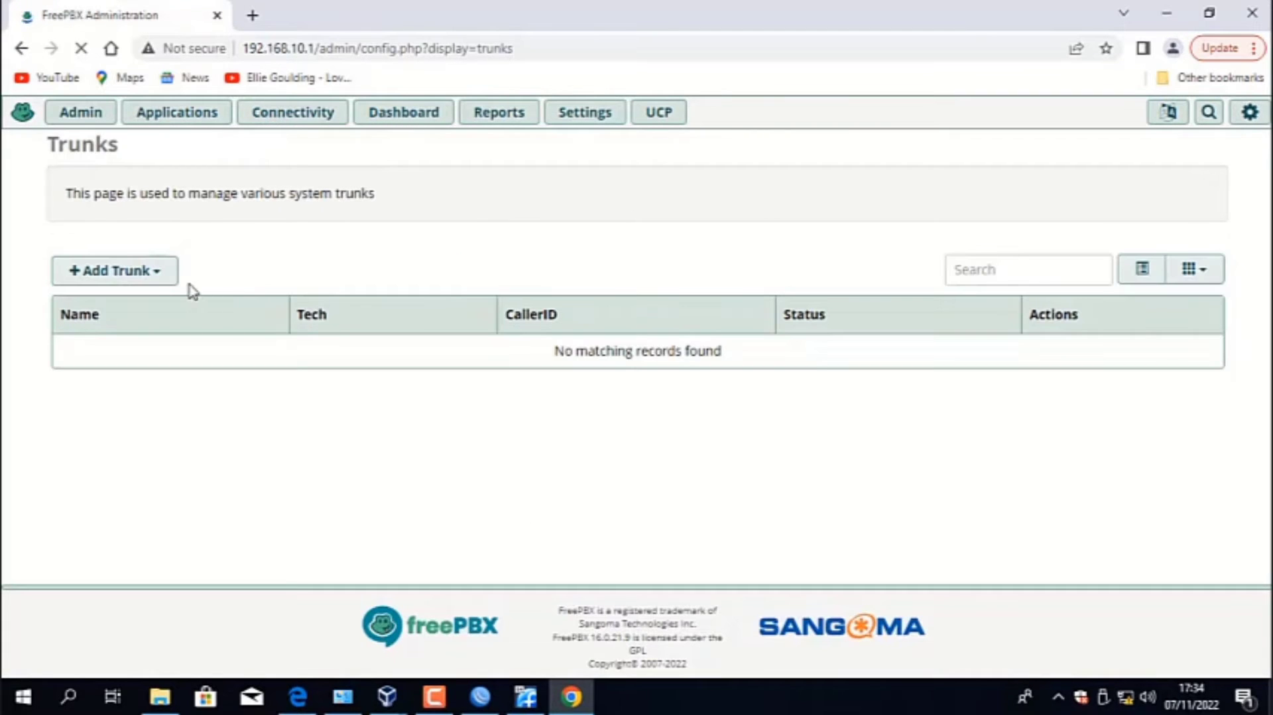
left_click(171, 281)
left_click(177, 309)
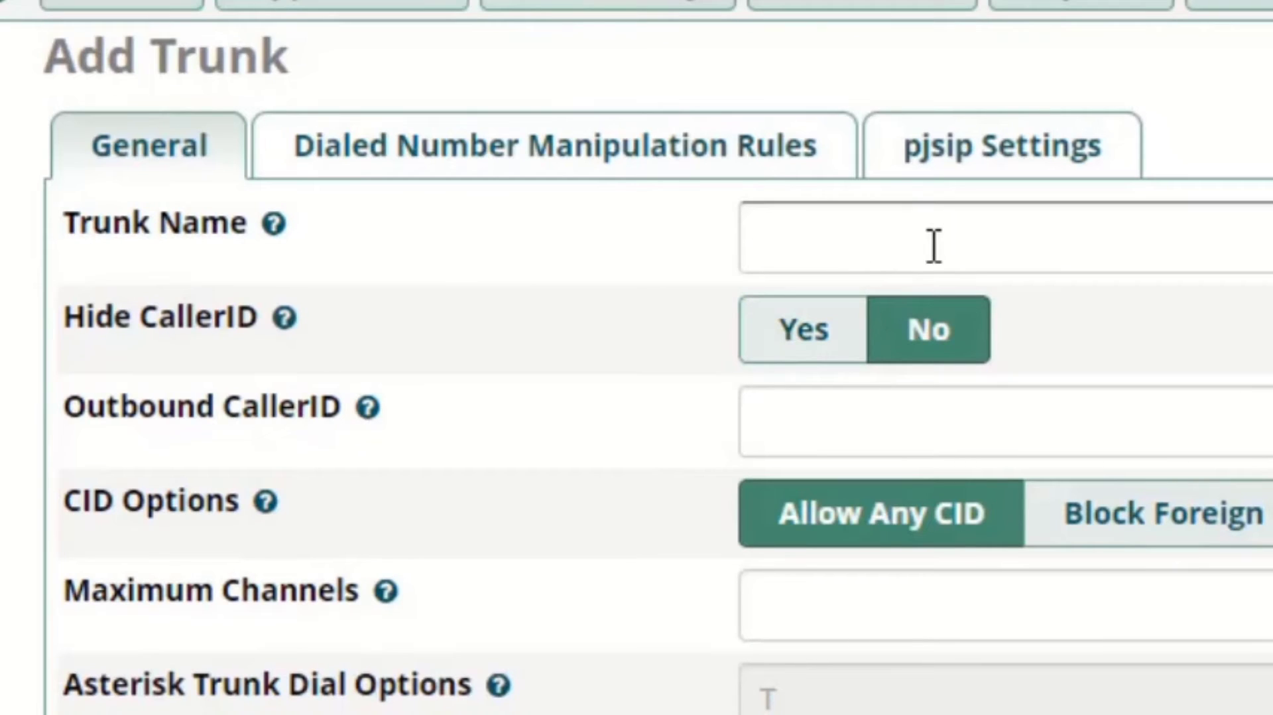
- Name the new trunk Trunk_to_Server2
left_click(934, 246)
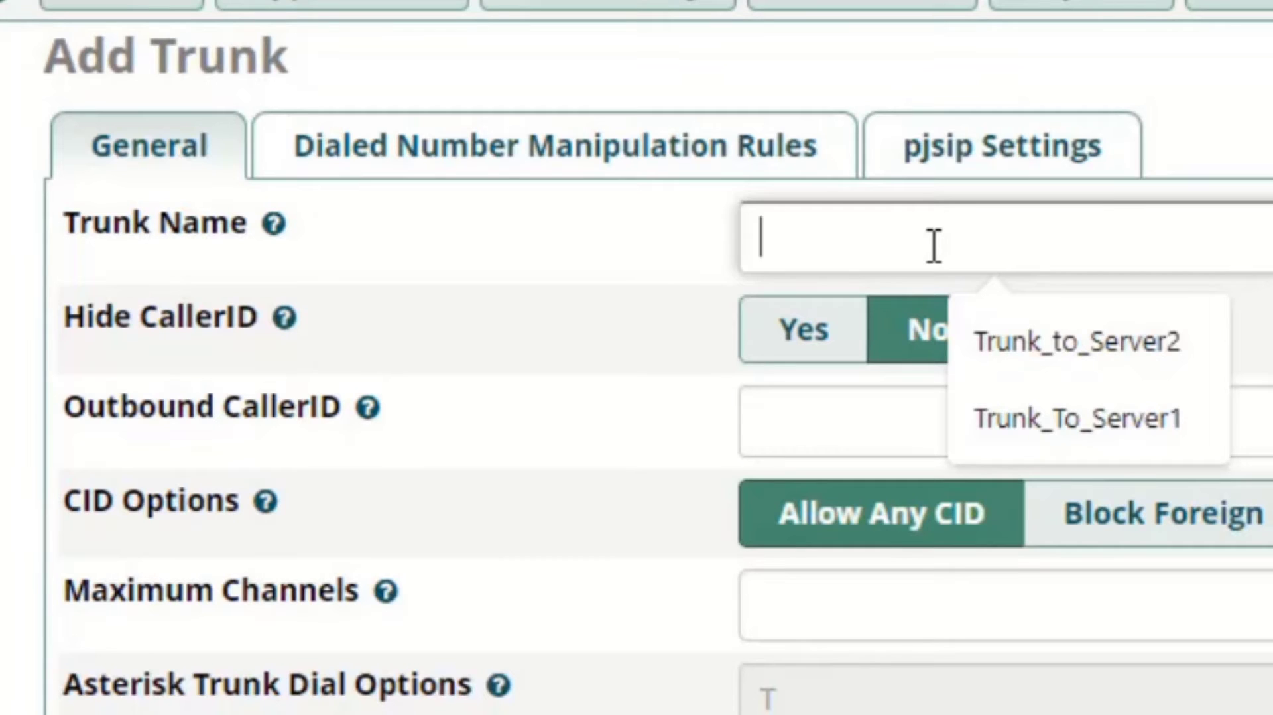
type("Trunk")
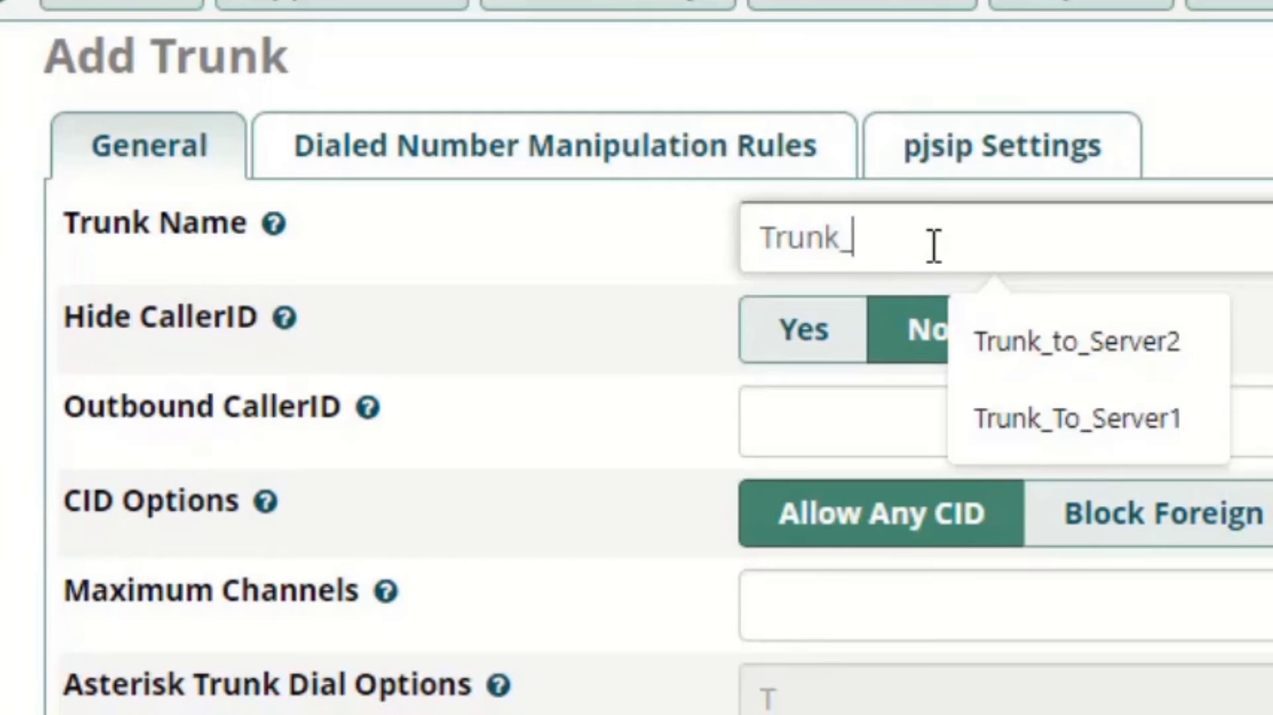
type("_to_")
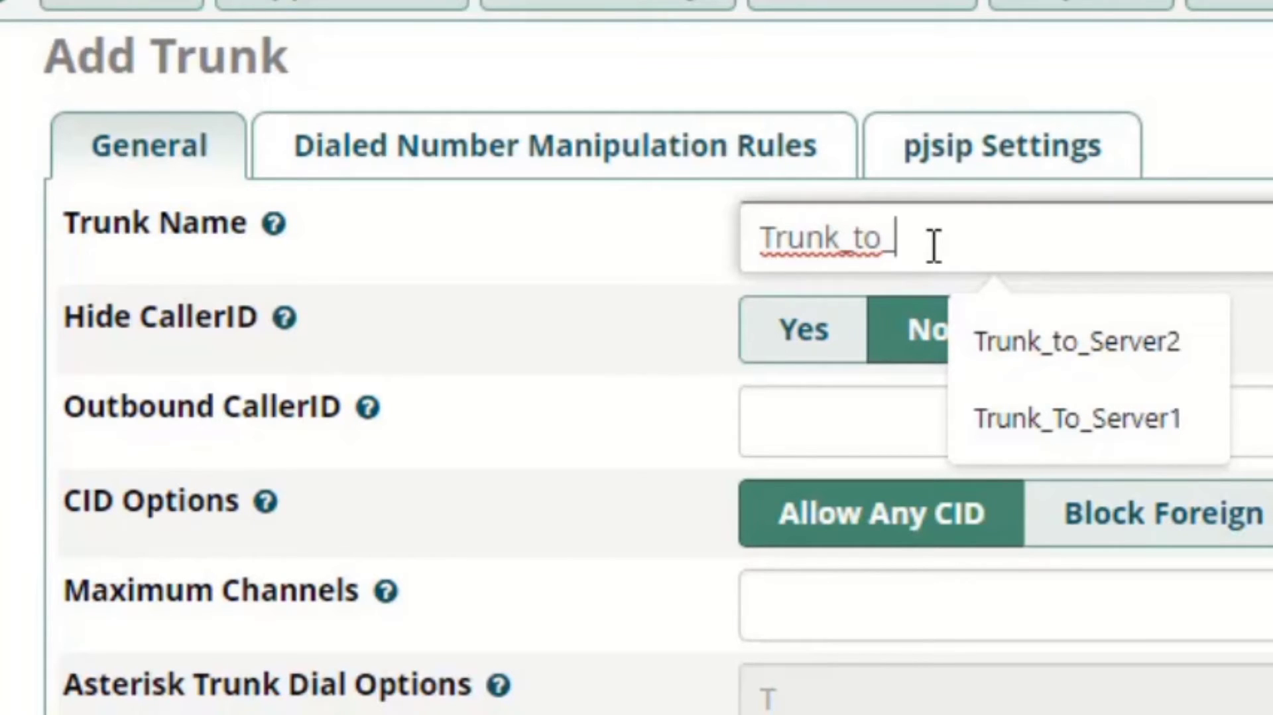
type("Server")
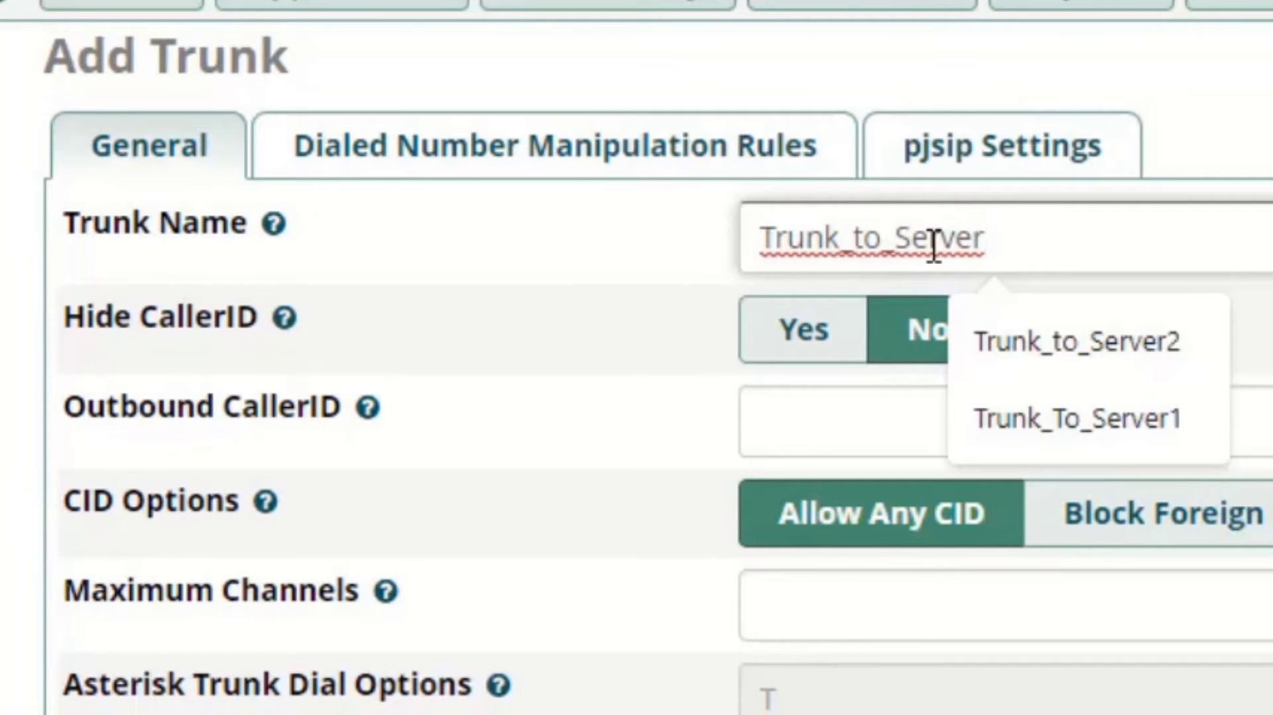
type("2")
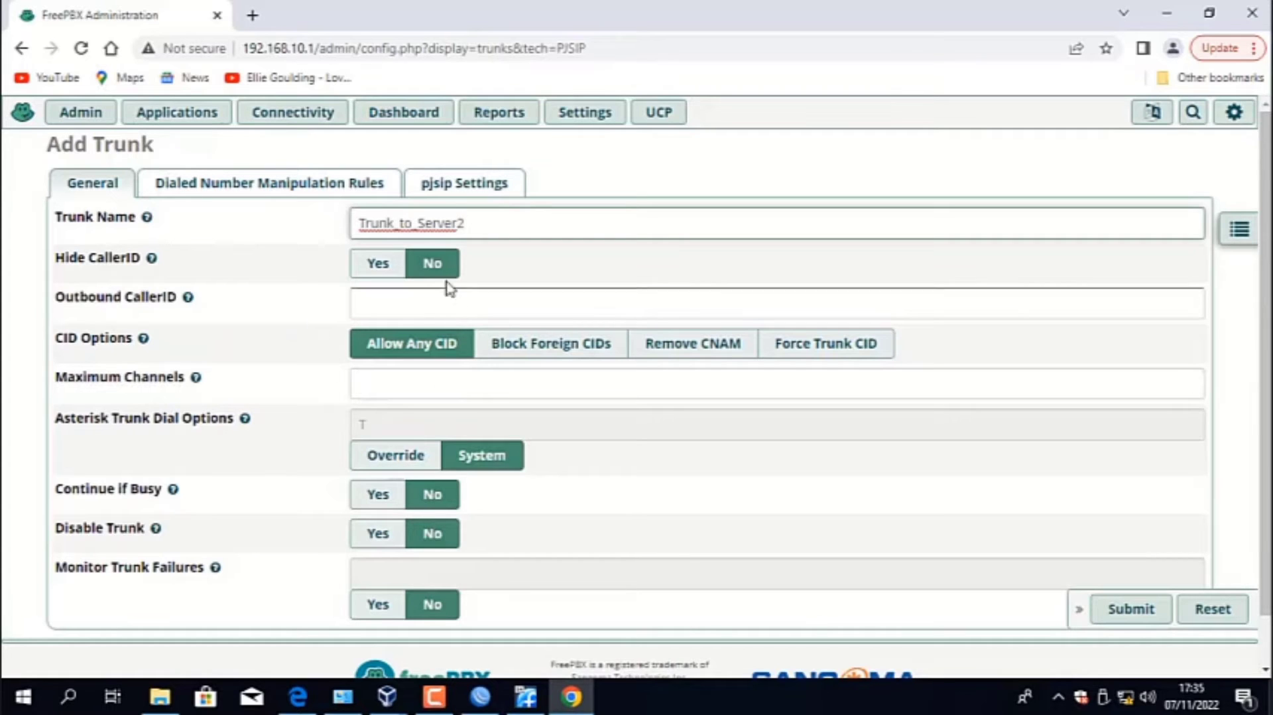
- Set Authentication to None in the trunk's general pjsip settings
left_click(493, 197)
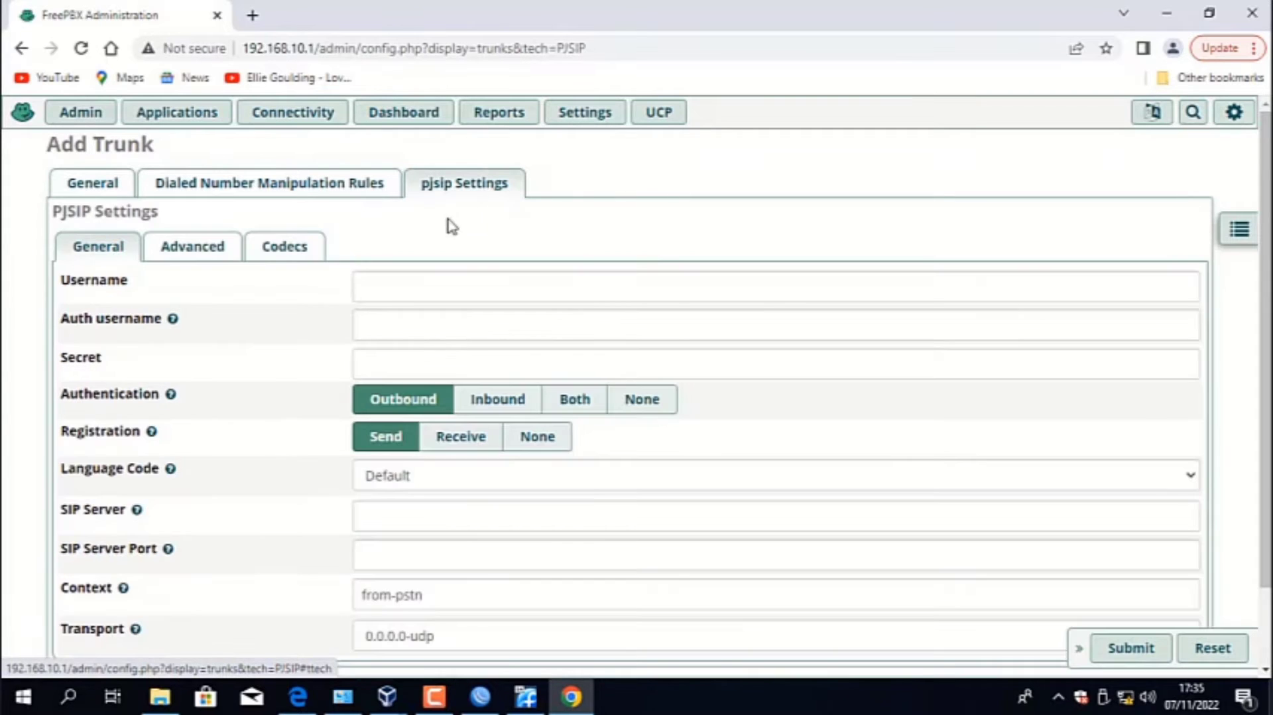
left_click(427, 283)
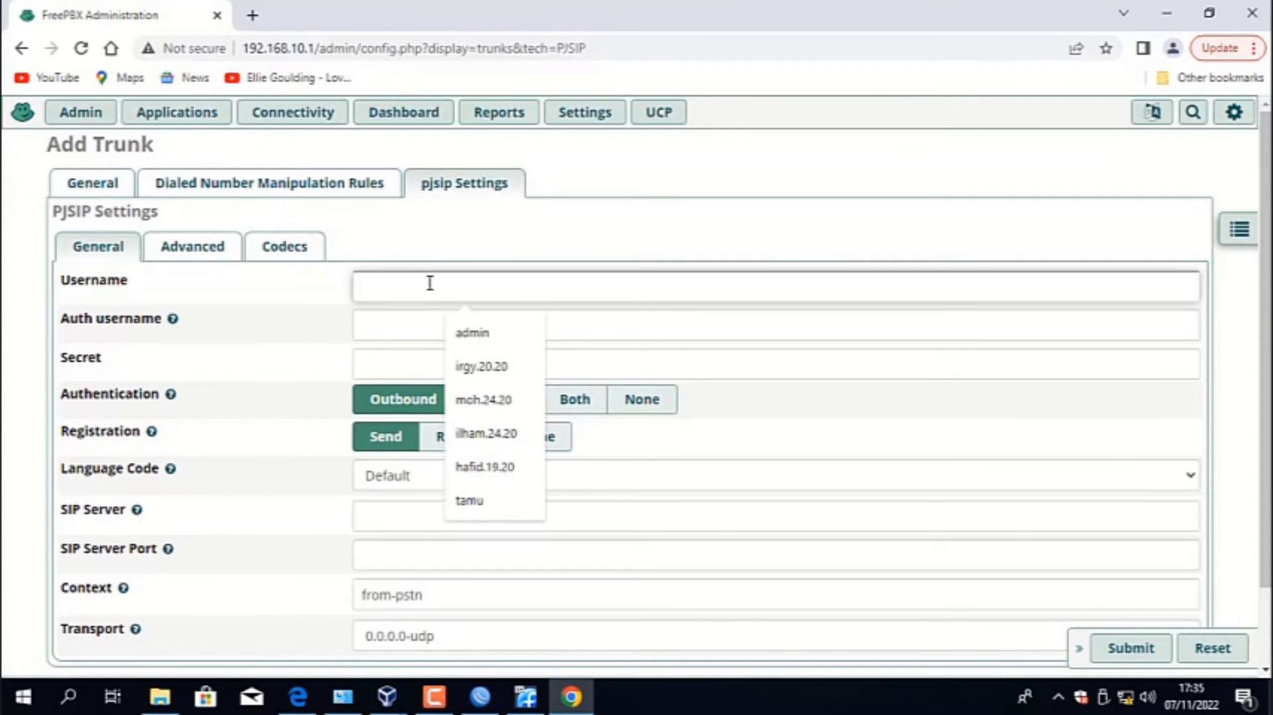
scroll(430, 283, "down", 2)
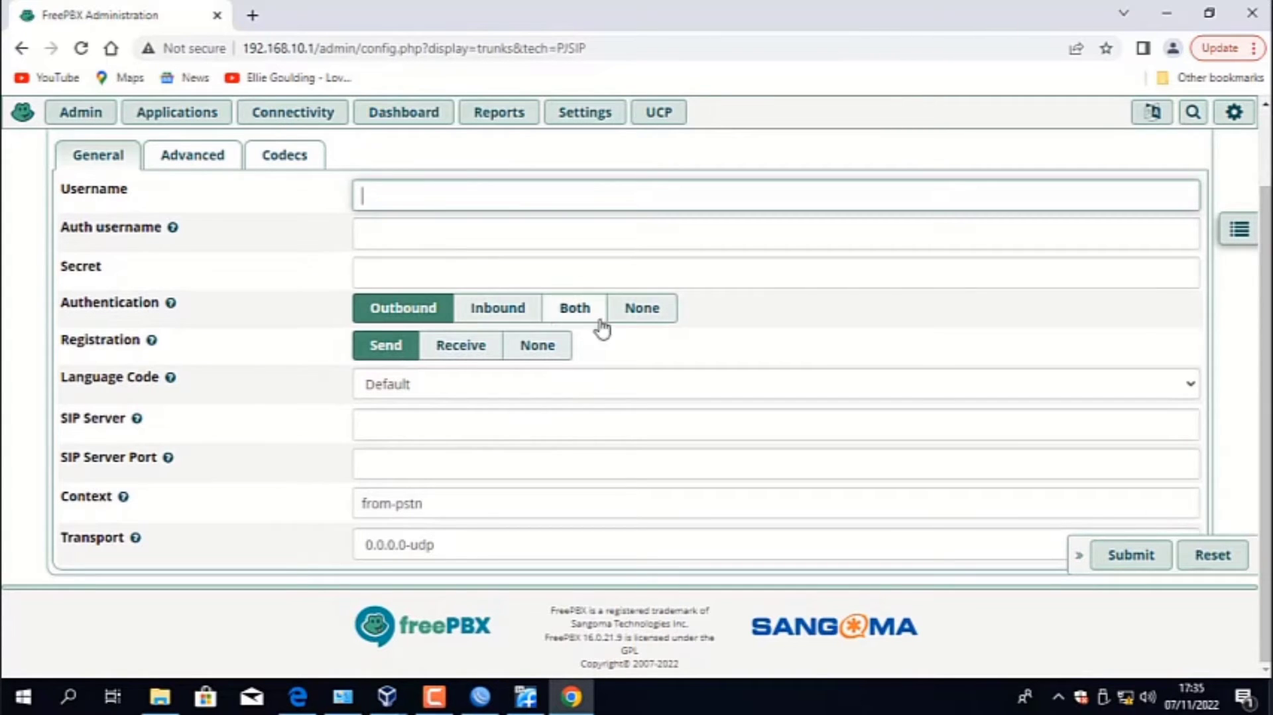
left_click(634, 315)
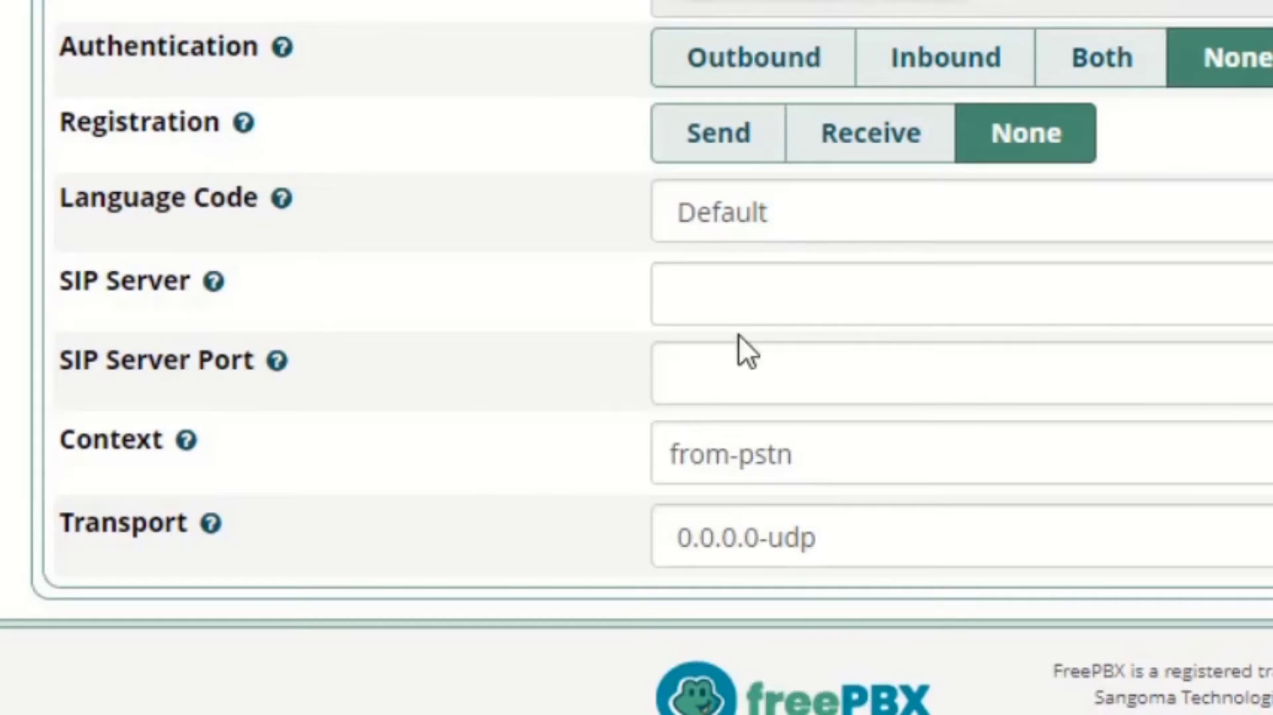
- Set the trunk's SIP Server to 192.168.20.1 and its SIP Server Port to 5060
left_click(391, 424)
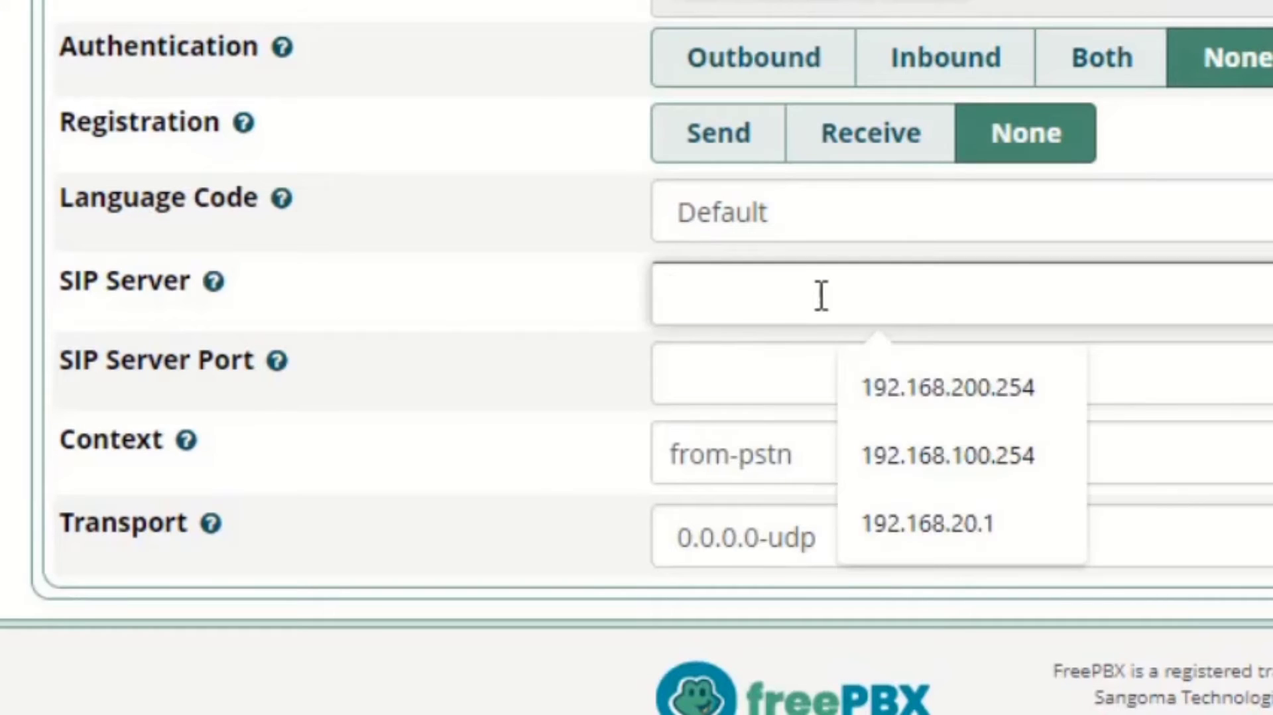
type("192.168.20")
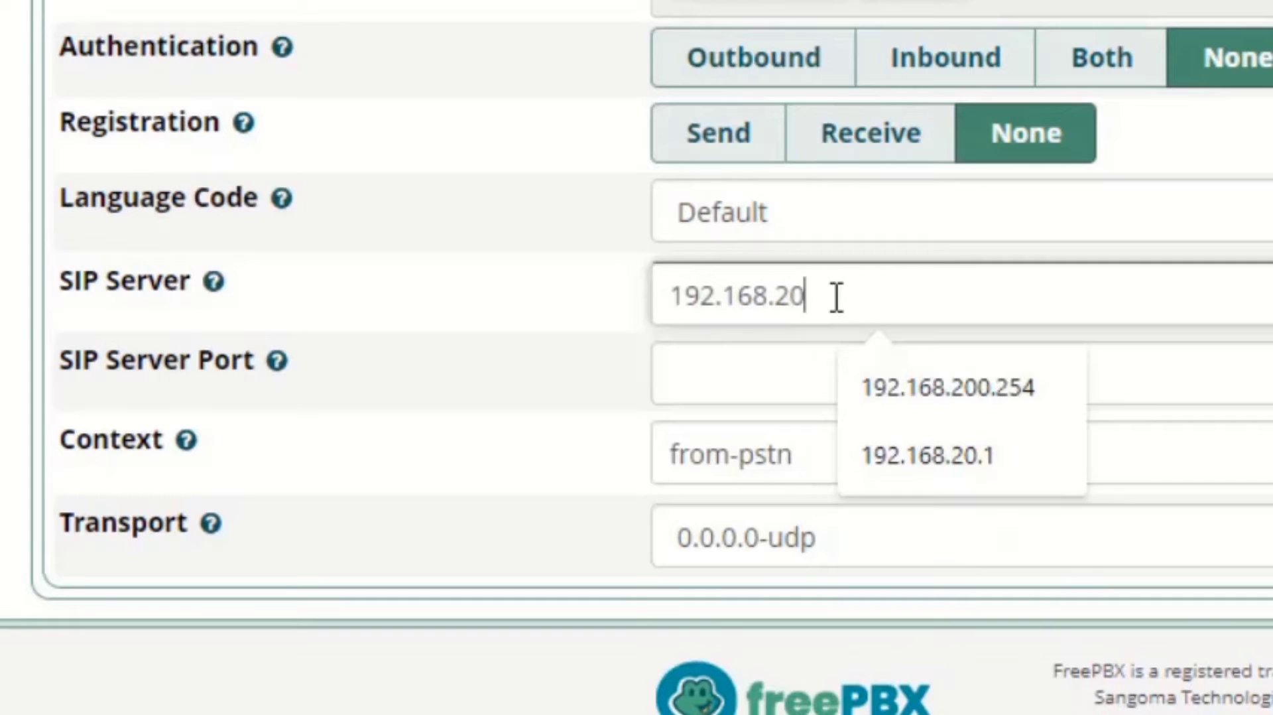
type(".1")
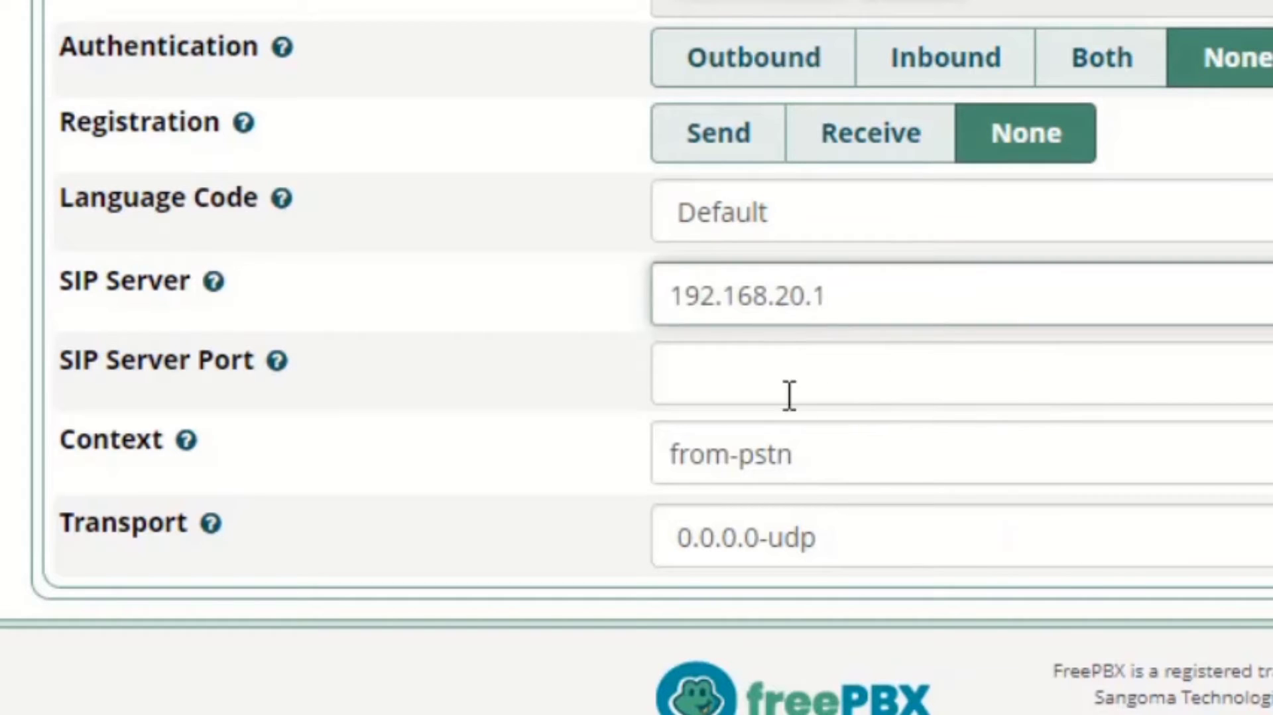
left_click(774, 383)
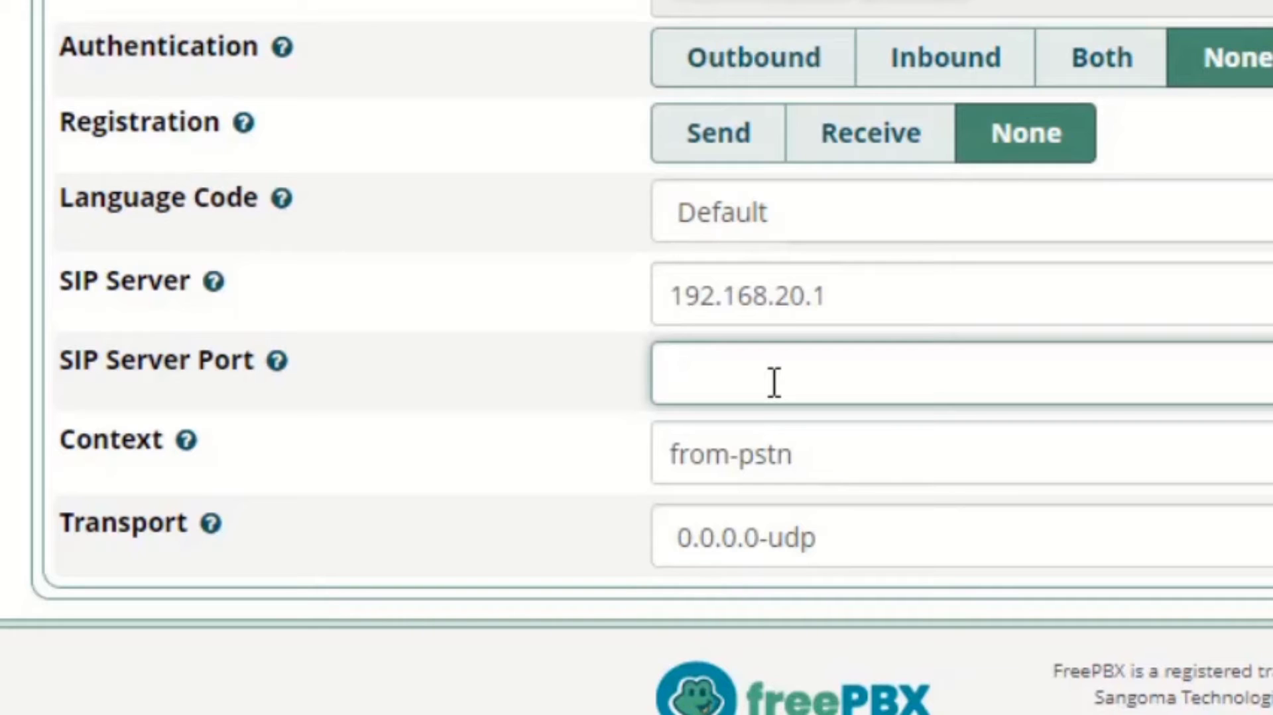
type("5060")
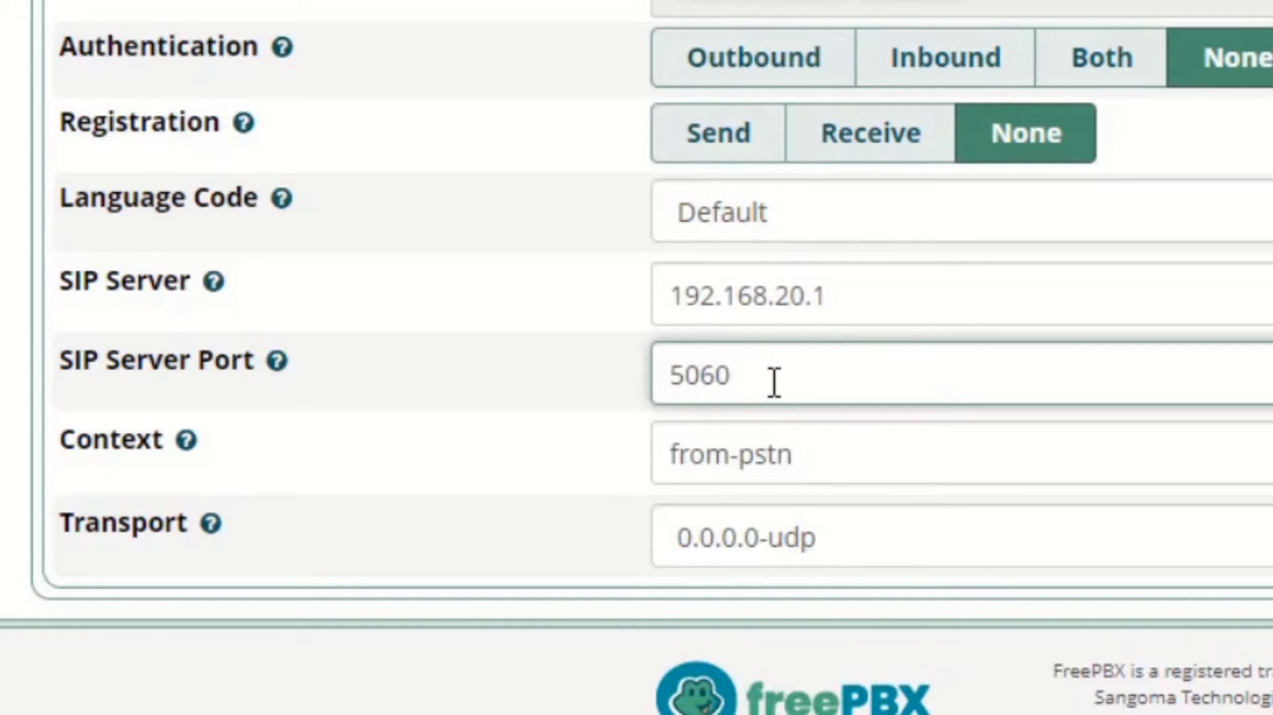
- Change the trunk's Context to from-internal
left_click(829, 471)
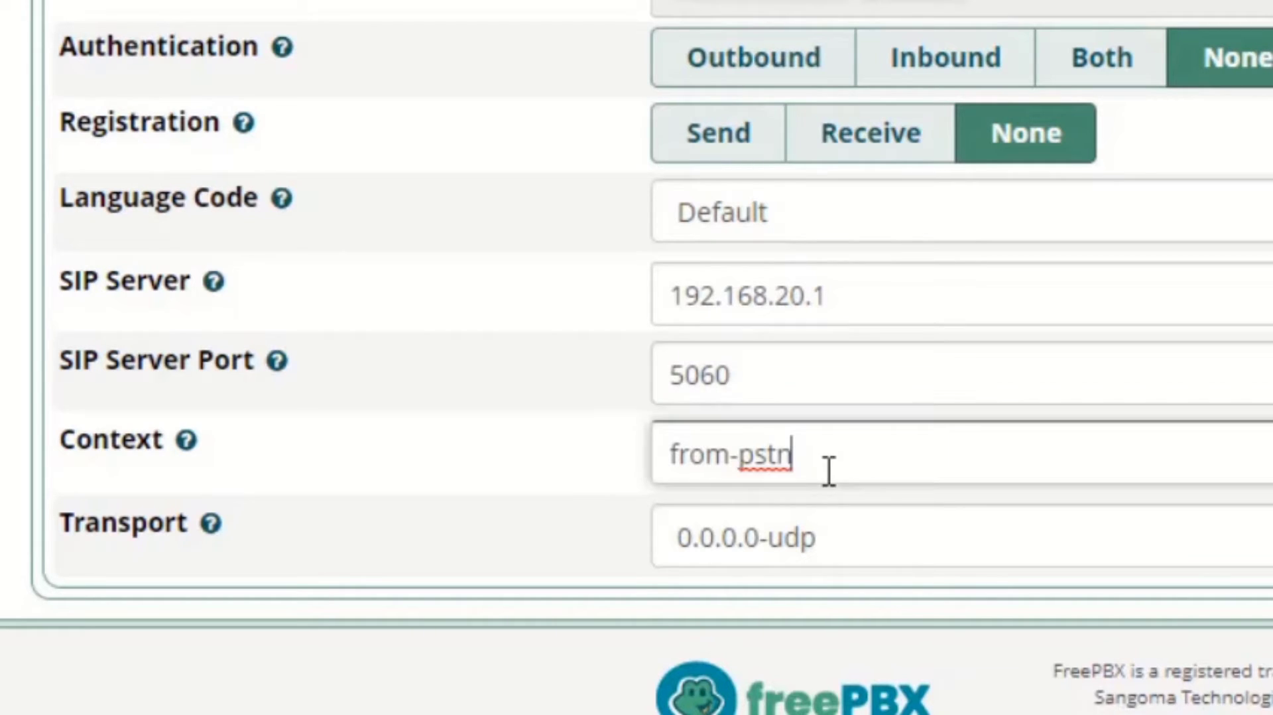
key("BackSpace")
key("BackSpace")
key("BackSpace")
key("BackSpace")
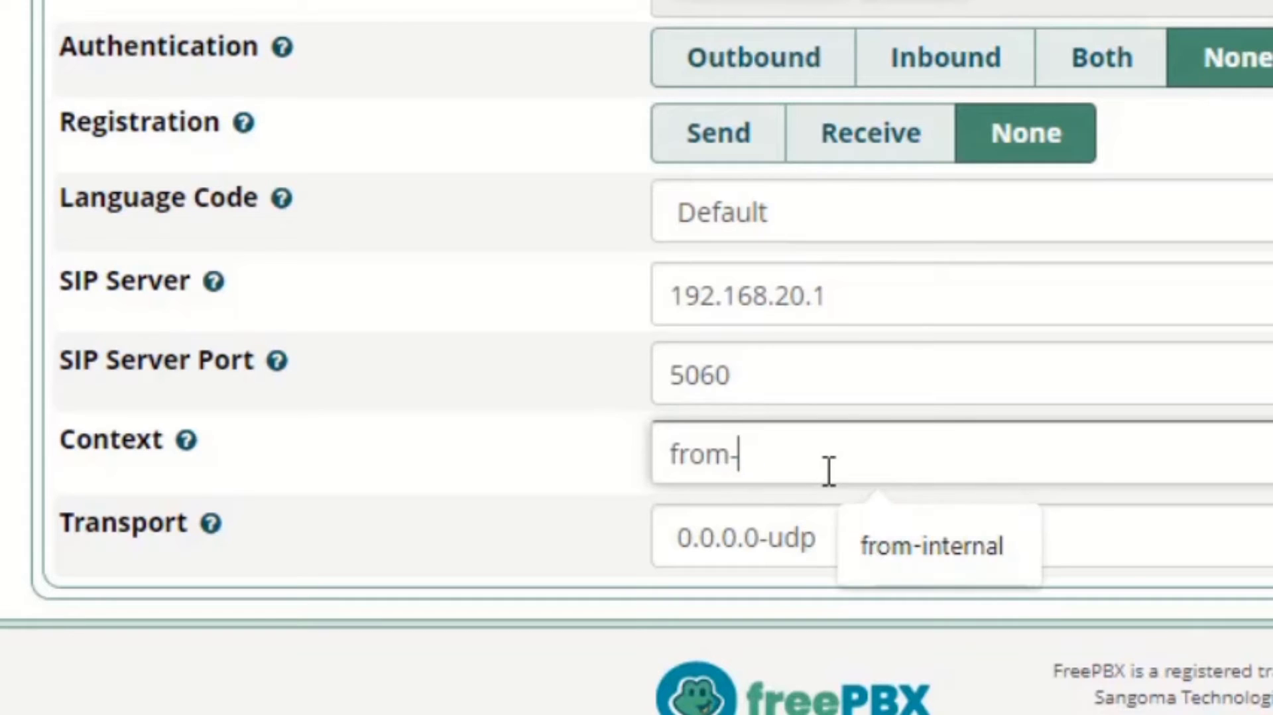
type("intern")
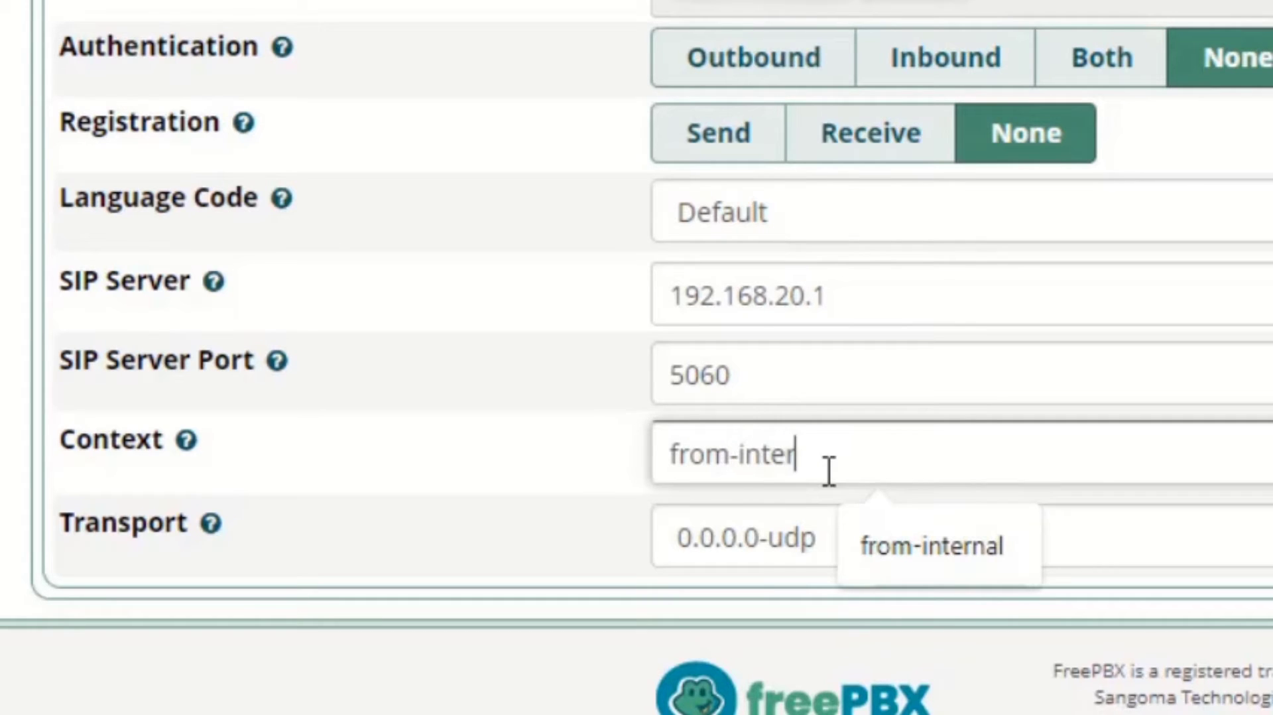
type("al")
scroll(829, 471, "up", 1)
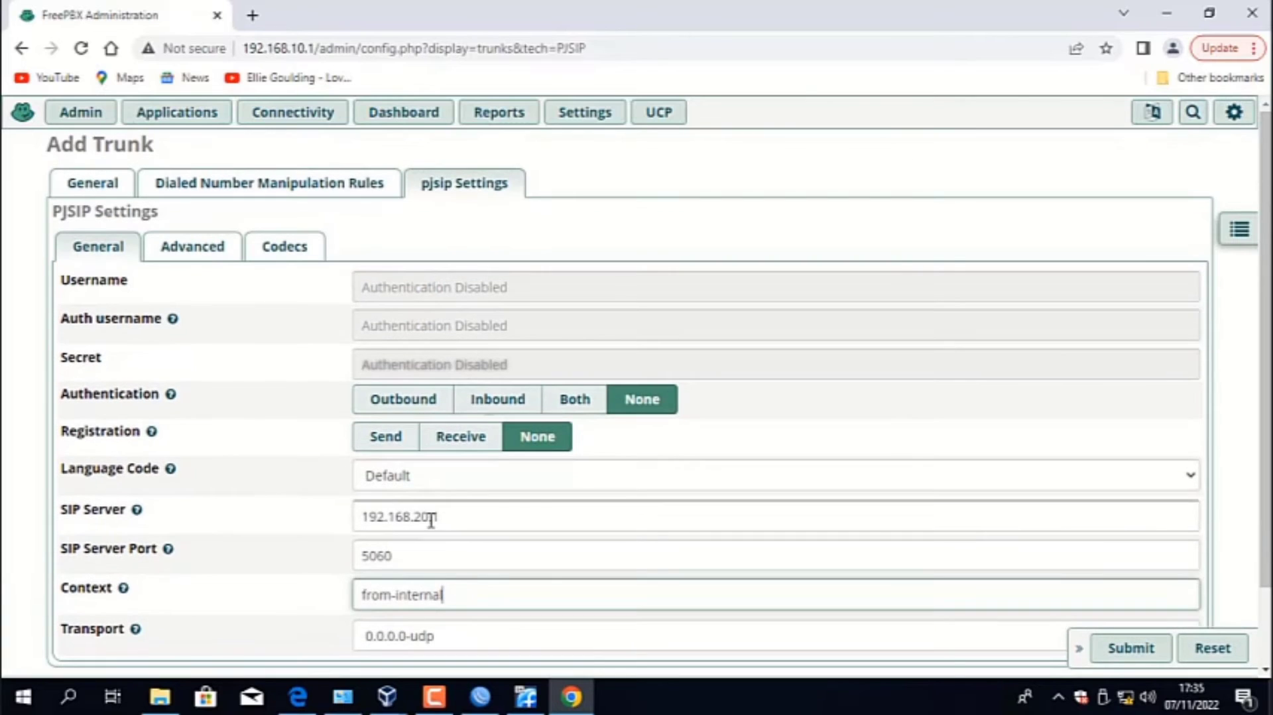
- Set the trunk's DTMF Mode to RFC 4733 in the advanced pjsip settings
left_click(189, 250)
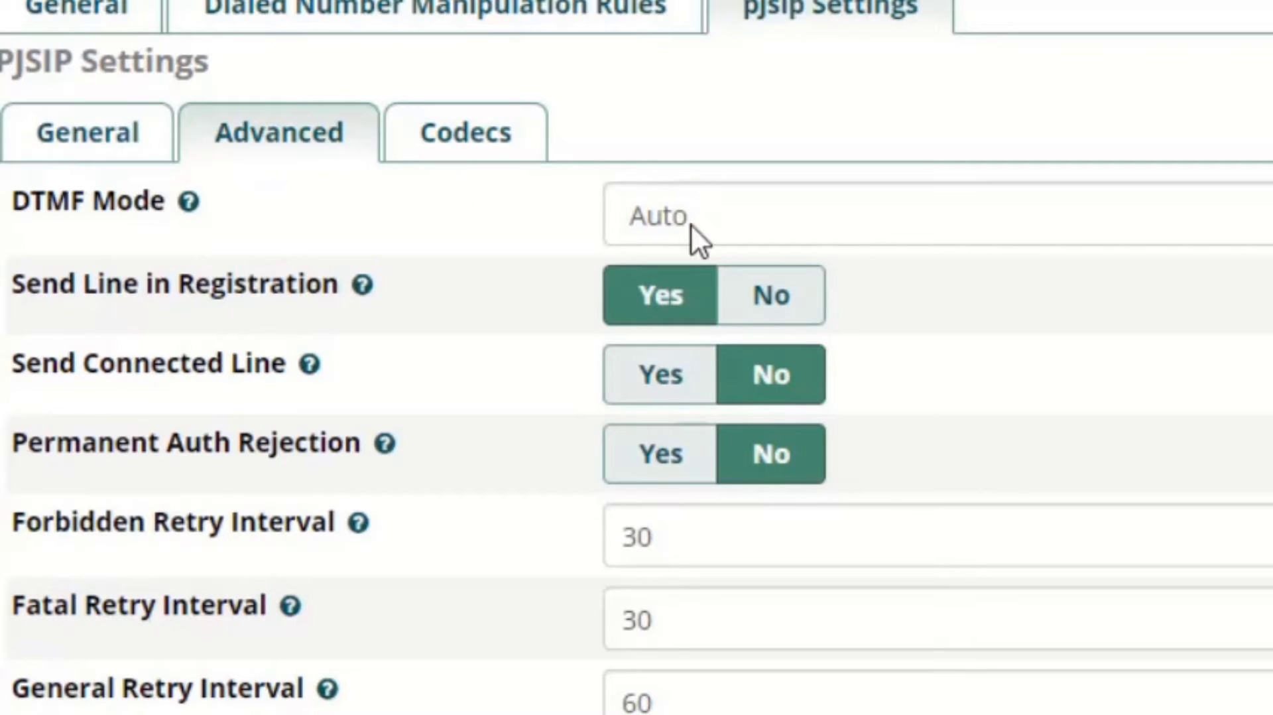
left_click(482, 296)
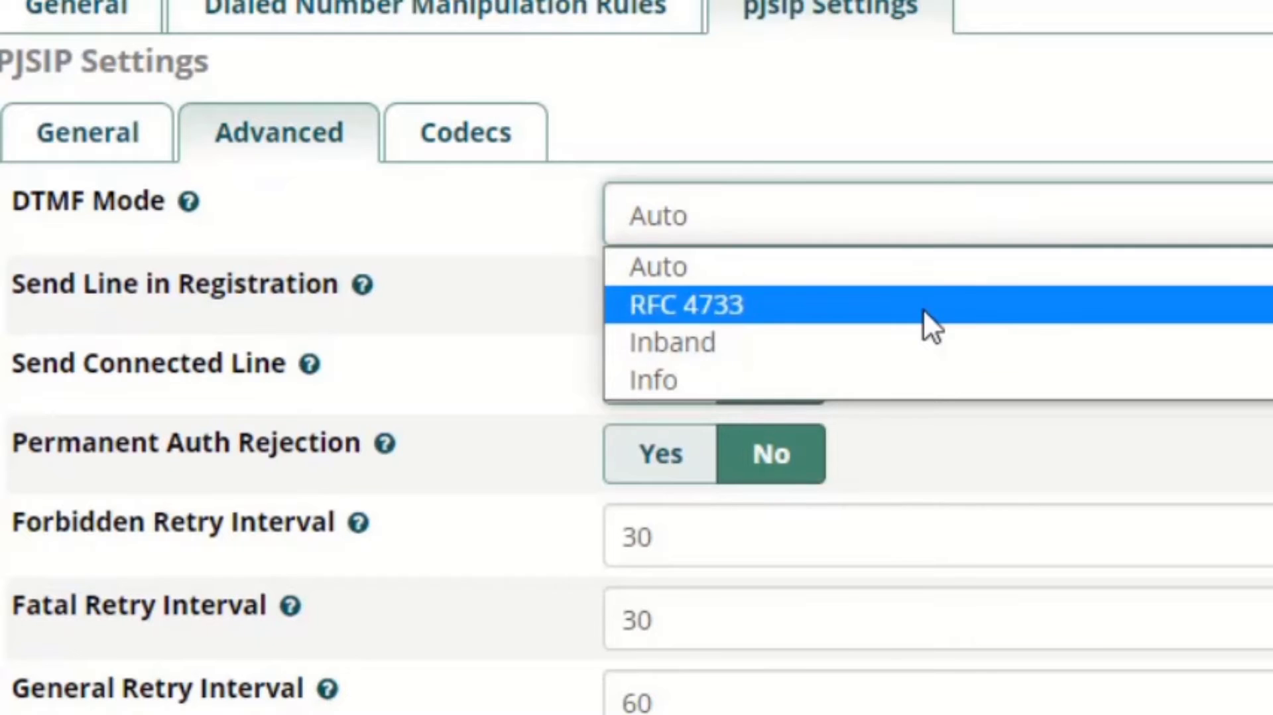
left_click(923, 308)
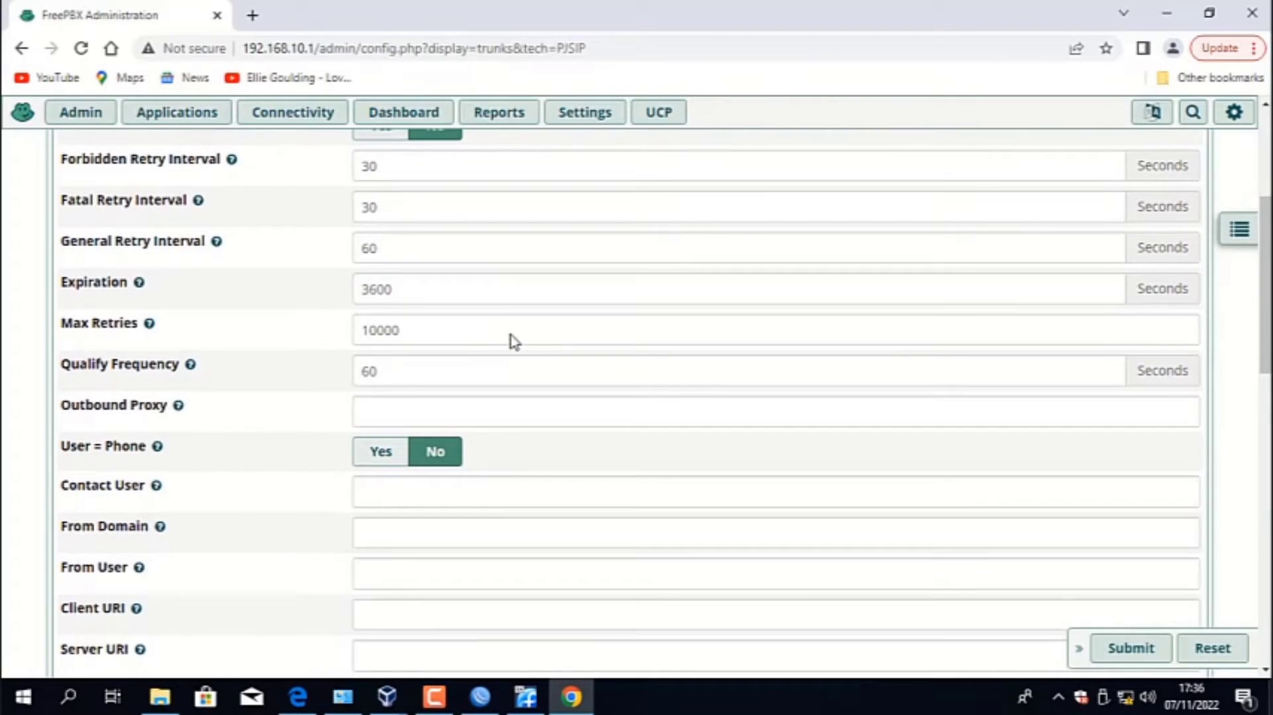
- Set the trunk's Message Context to "from trunk" in the advanced pjsip settings
scroll(512, 340, "down", 10)
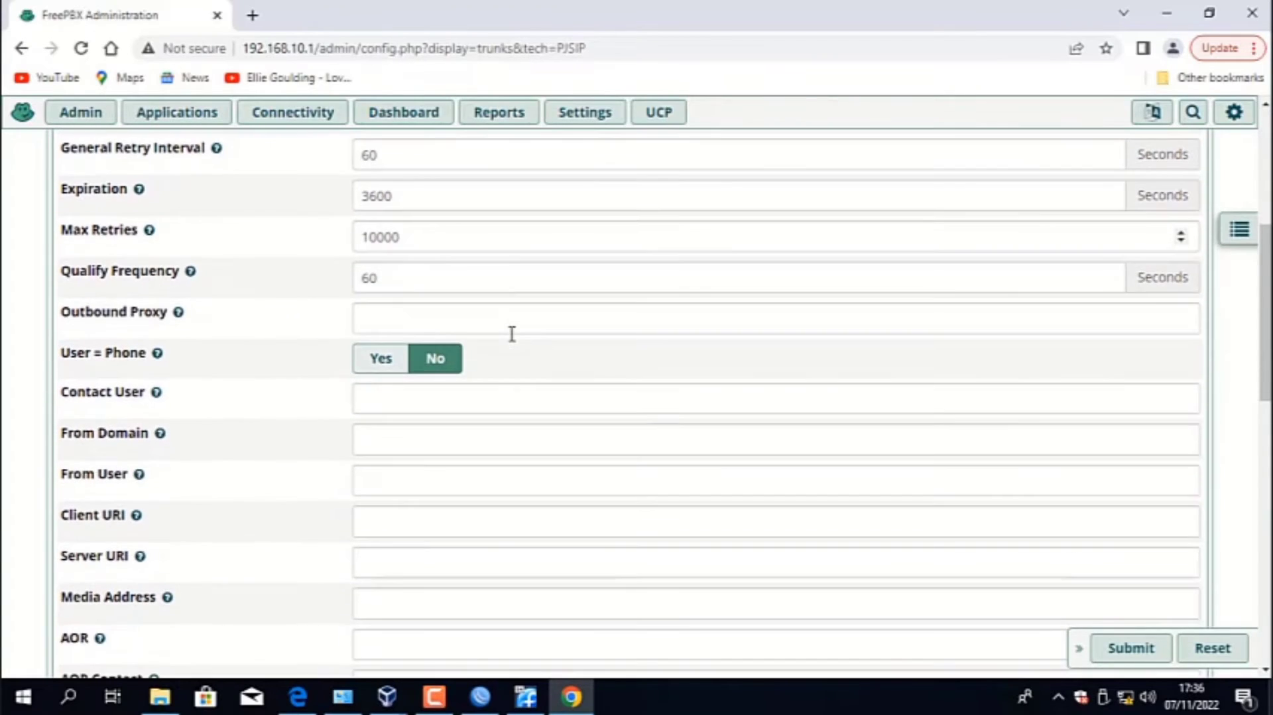
scroll(512, 338, "down", 3)
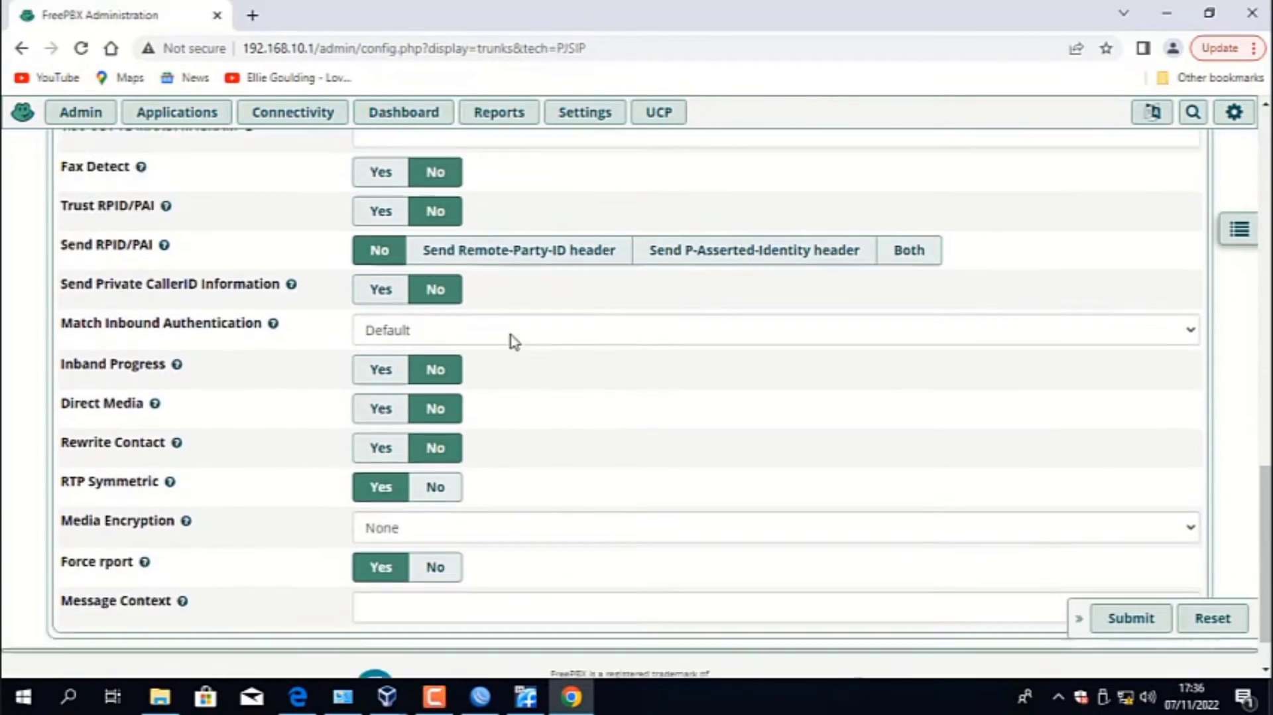
left_click(435, 547)
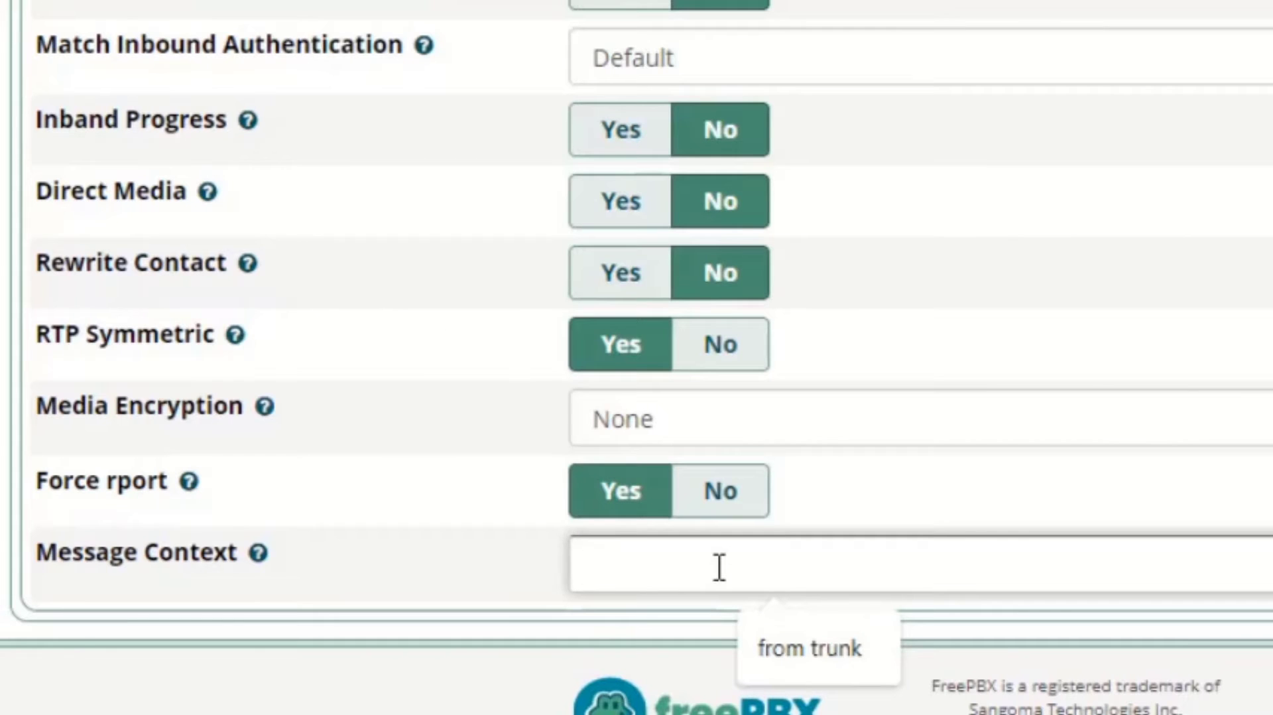
type("from")
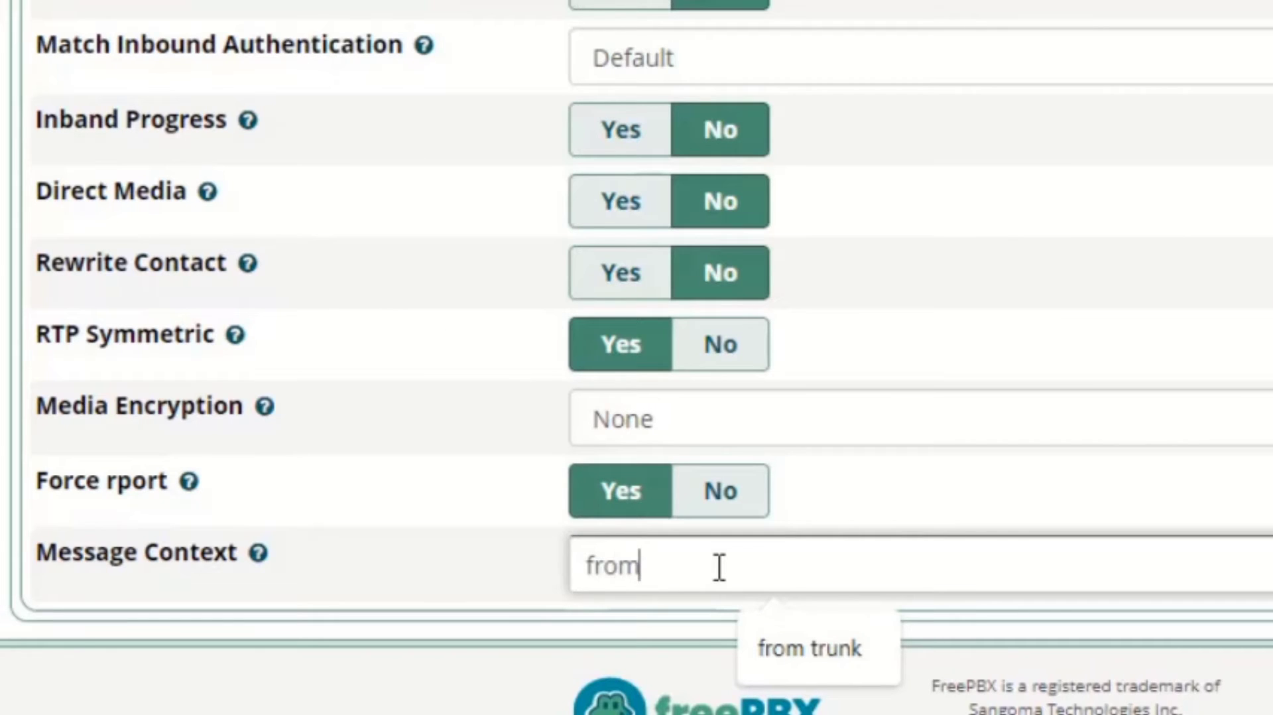
type(" trunk")
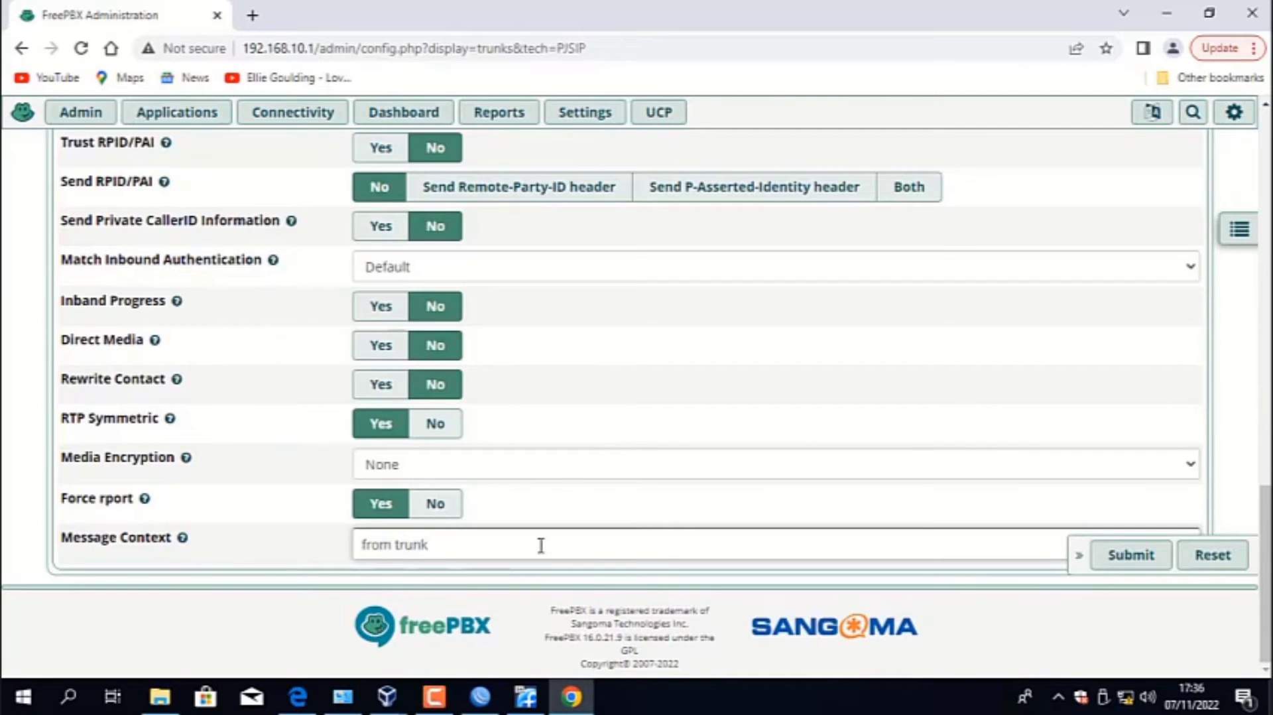
- Disable the gsm, g726, g722, h264 and mpeg4 codecs for the trunk, keeping only ulaw and alaw enabled
scroll(540, 545, "up", 20)
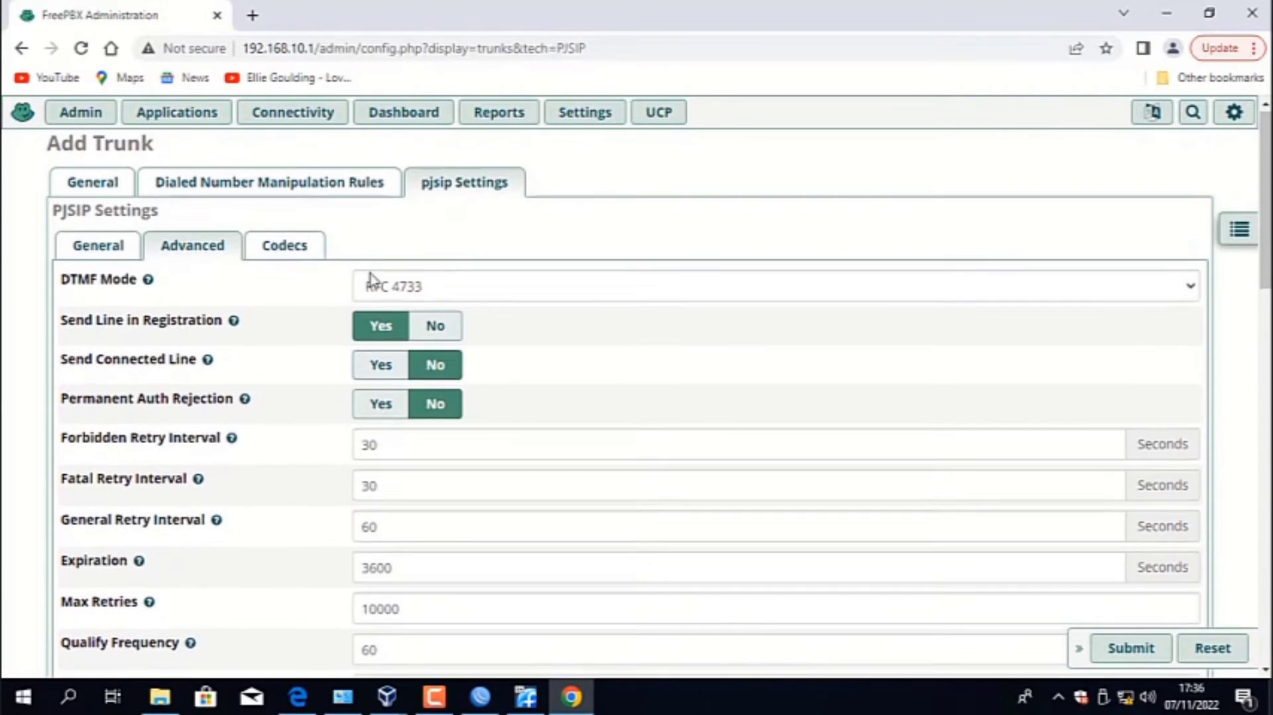
left_click(317, 258)
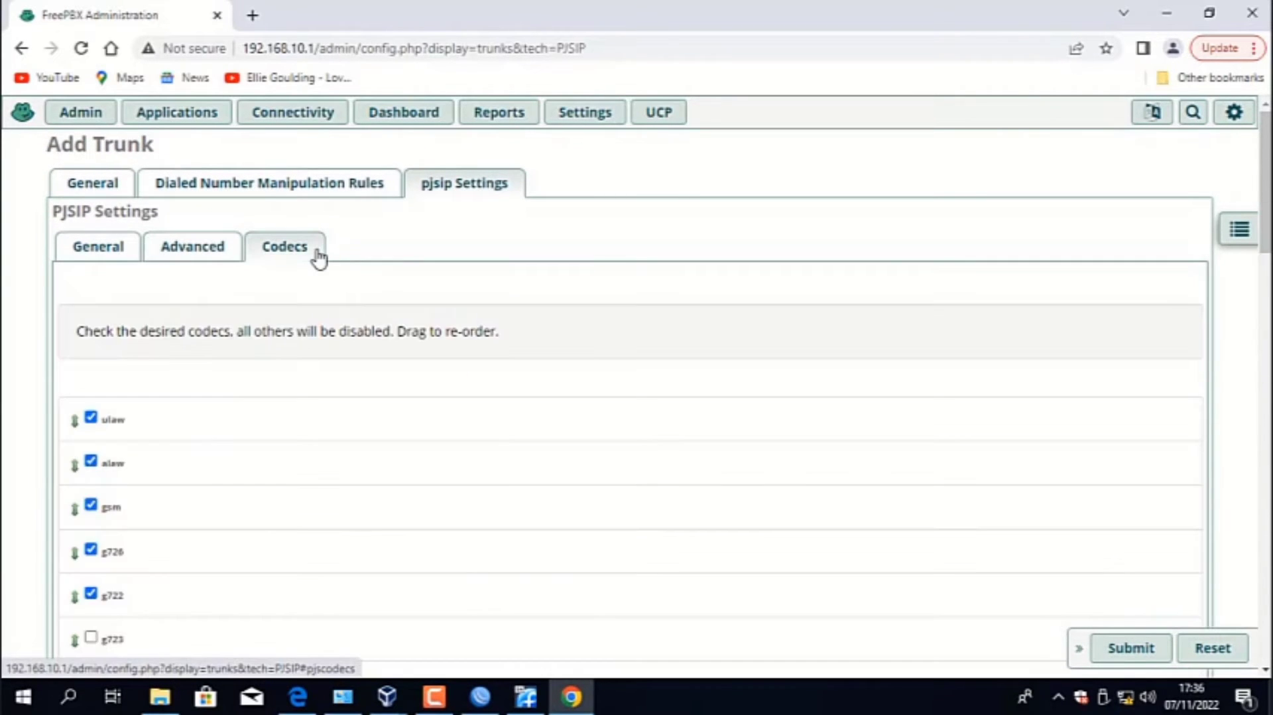
scroll(211, 363, "down", 3)
left_click(91, 320)
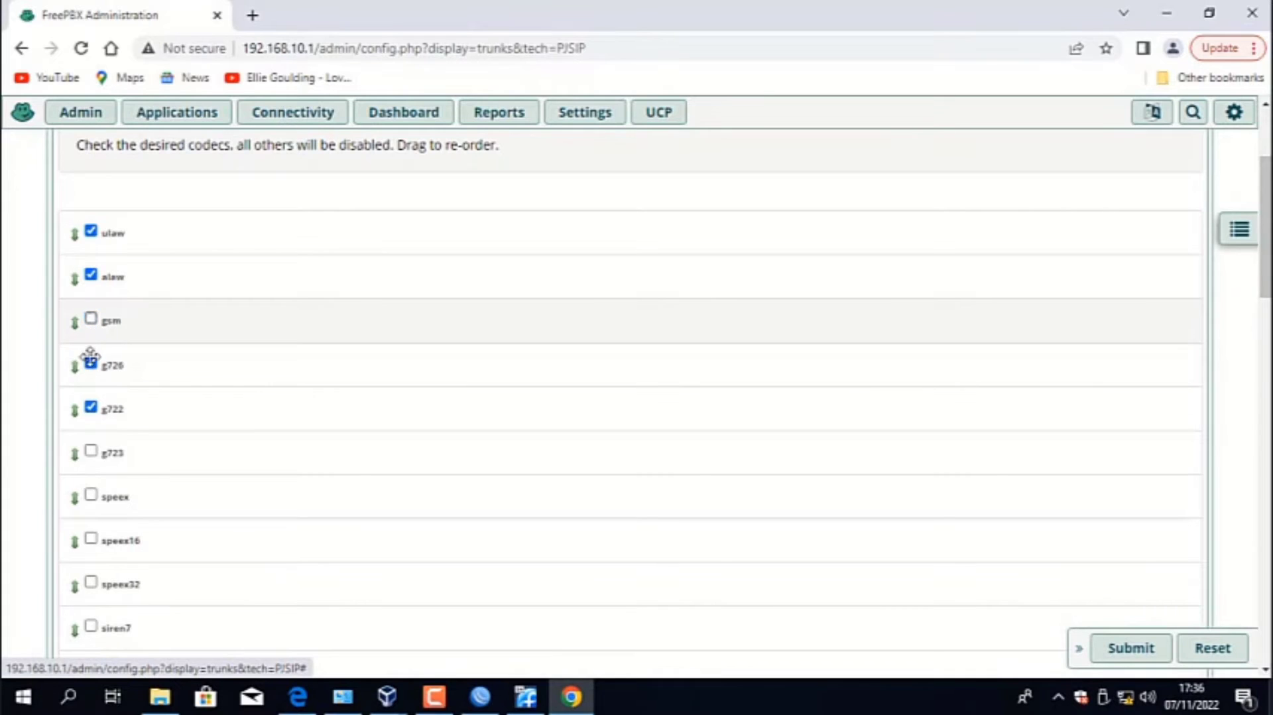
left_click(92, 364)
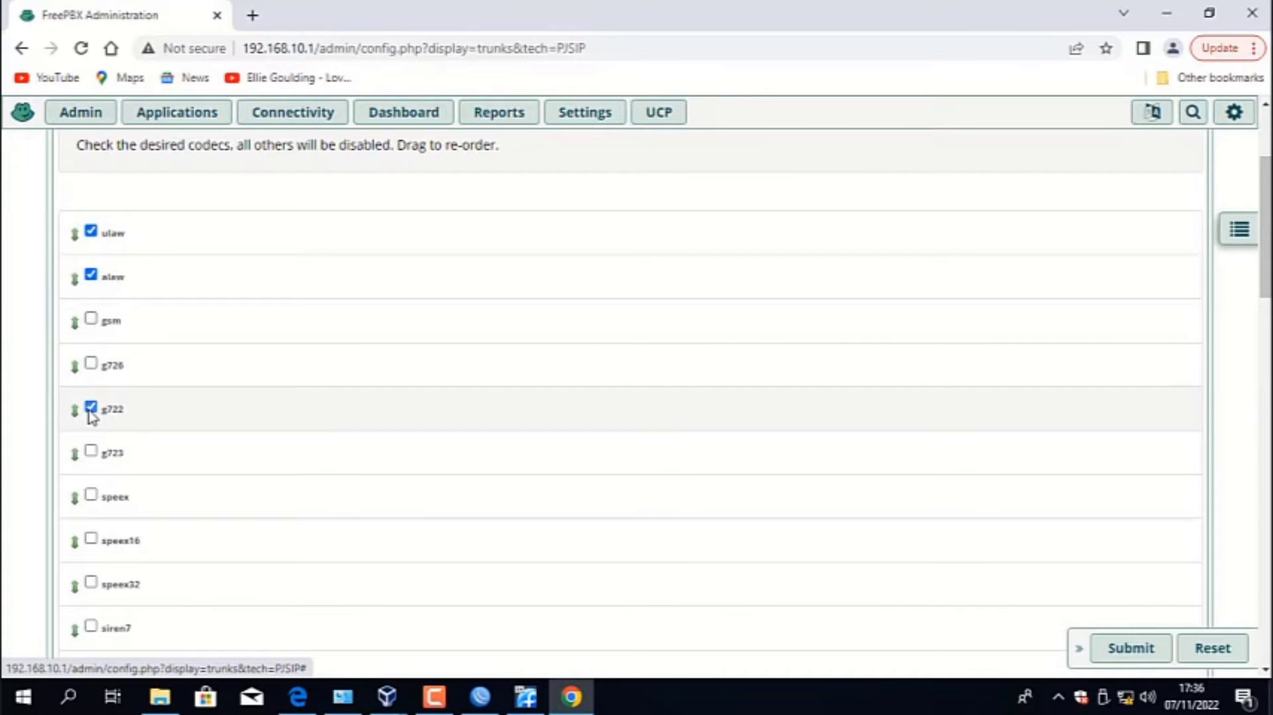
left_click(92, 408)
scroll(139, 392, "down", 15)
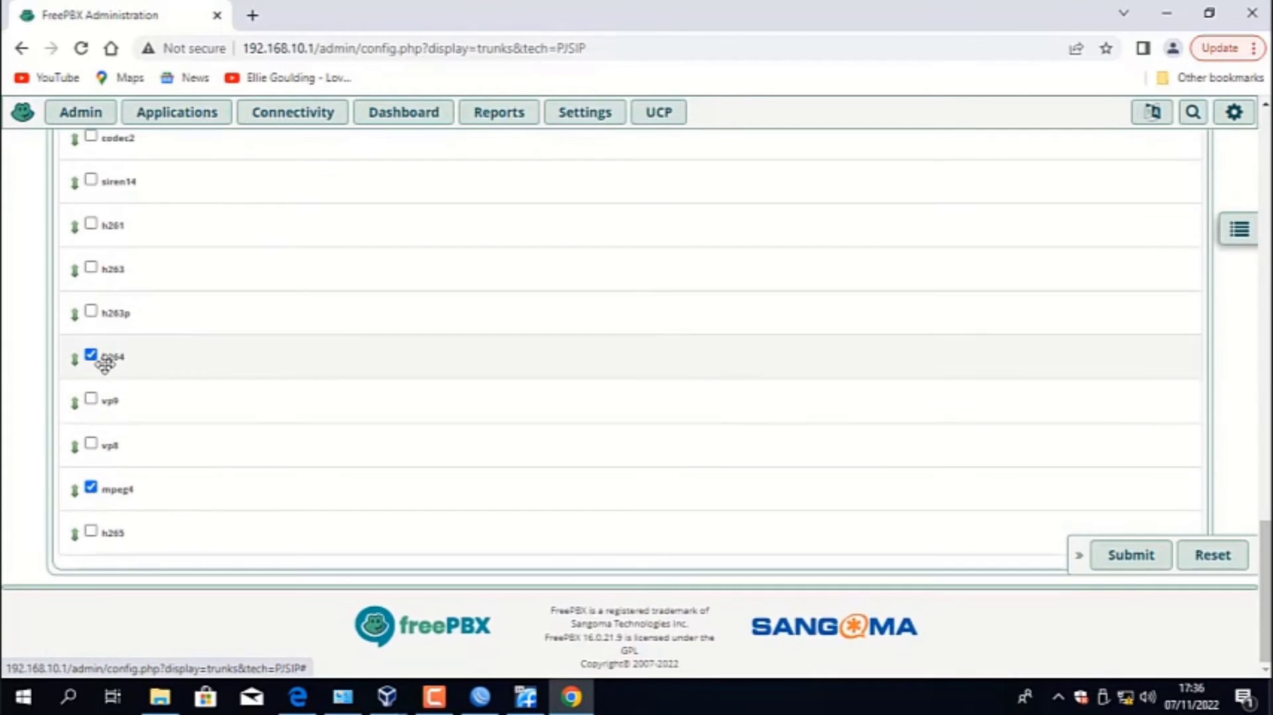
left_click(91, 357)
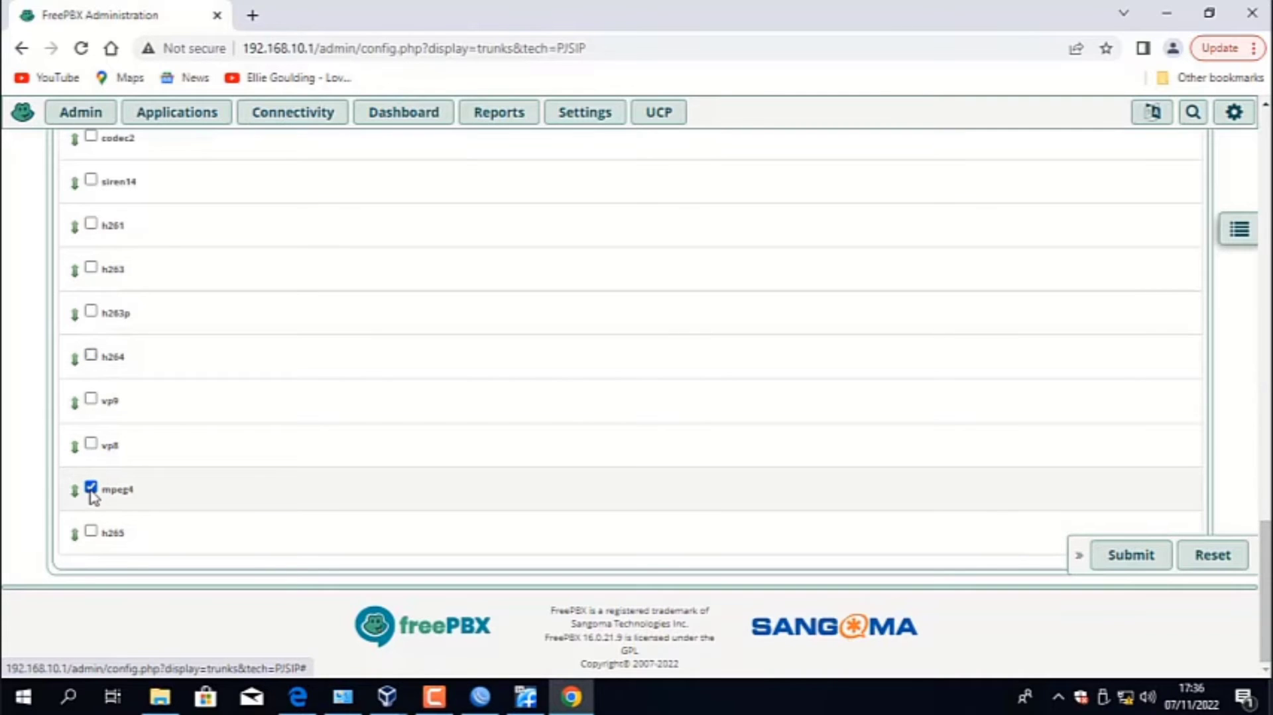
left_click(91, 489)
- Review the trunk's codec list and submit the new trunk without an Outbound CallerID
scroll(278, 378, "up", 15)
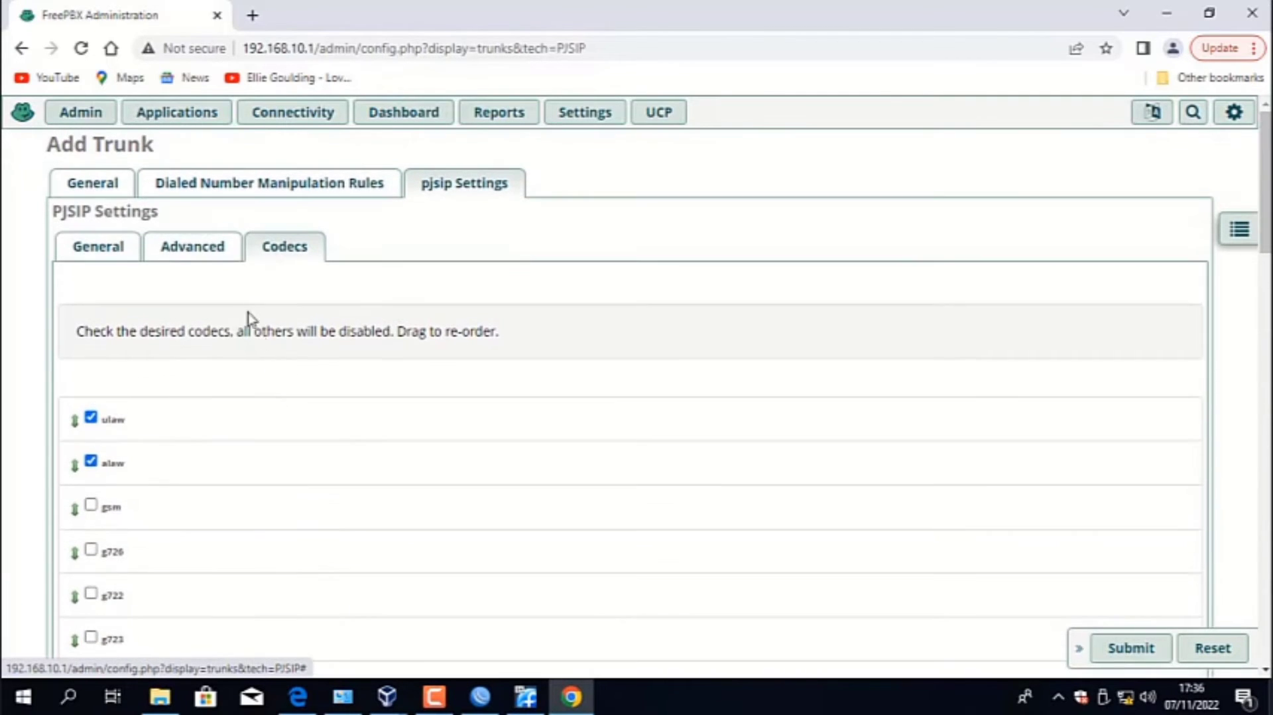
scroll(655, 325, "down", 1)
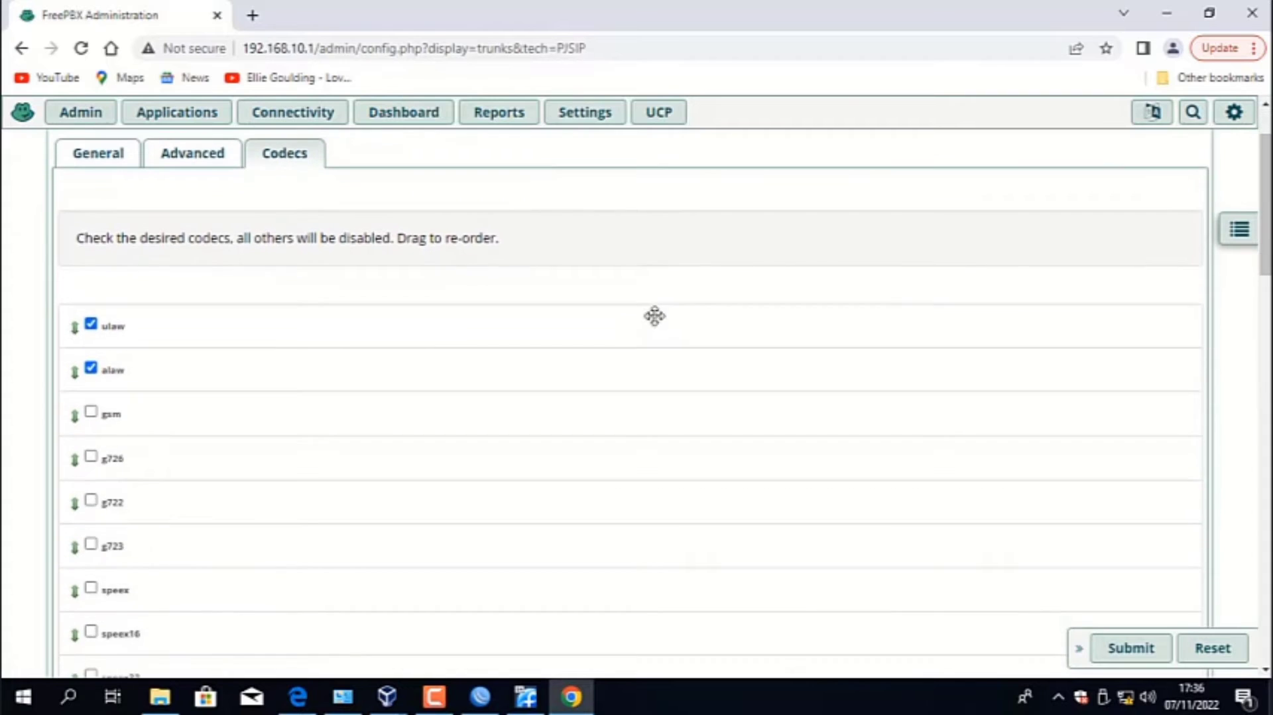
scroll(654, 321, "up", 1)
scroll(654, 324, "down", 17)
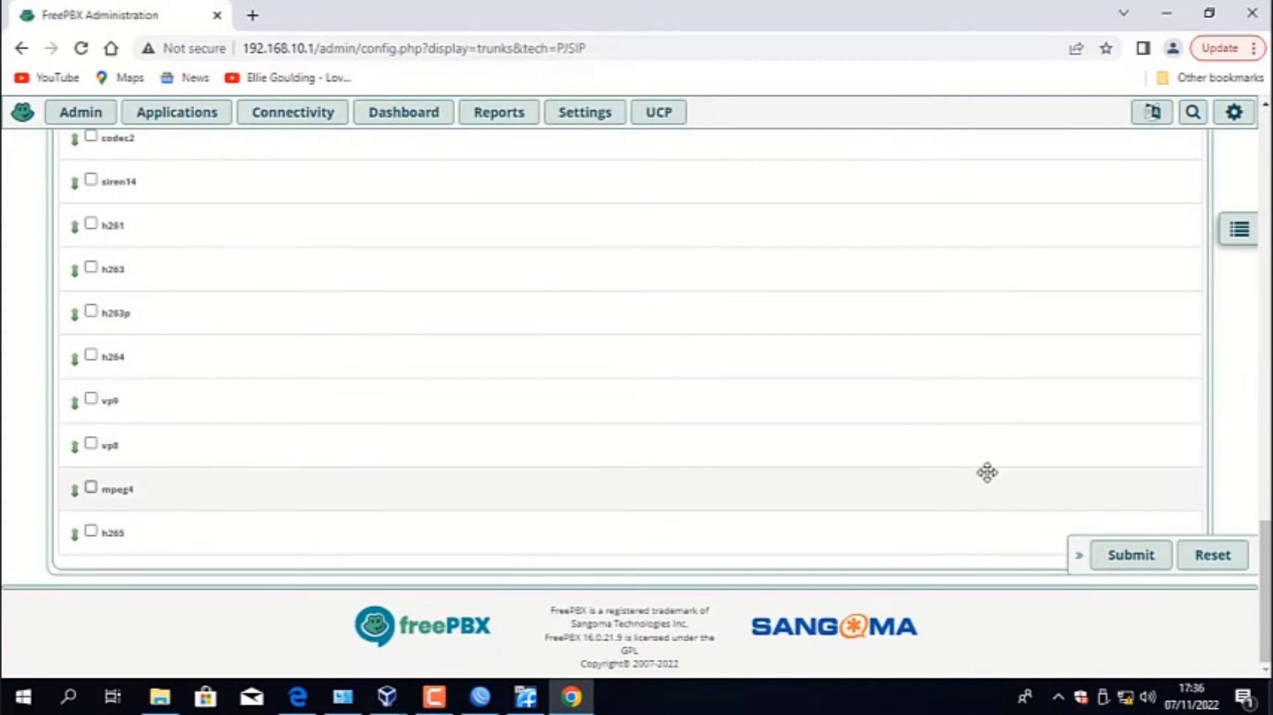
left_click(1121, 560)
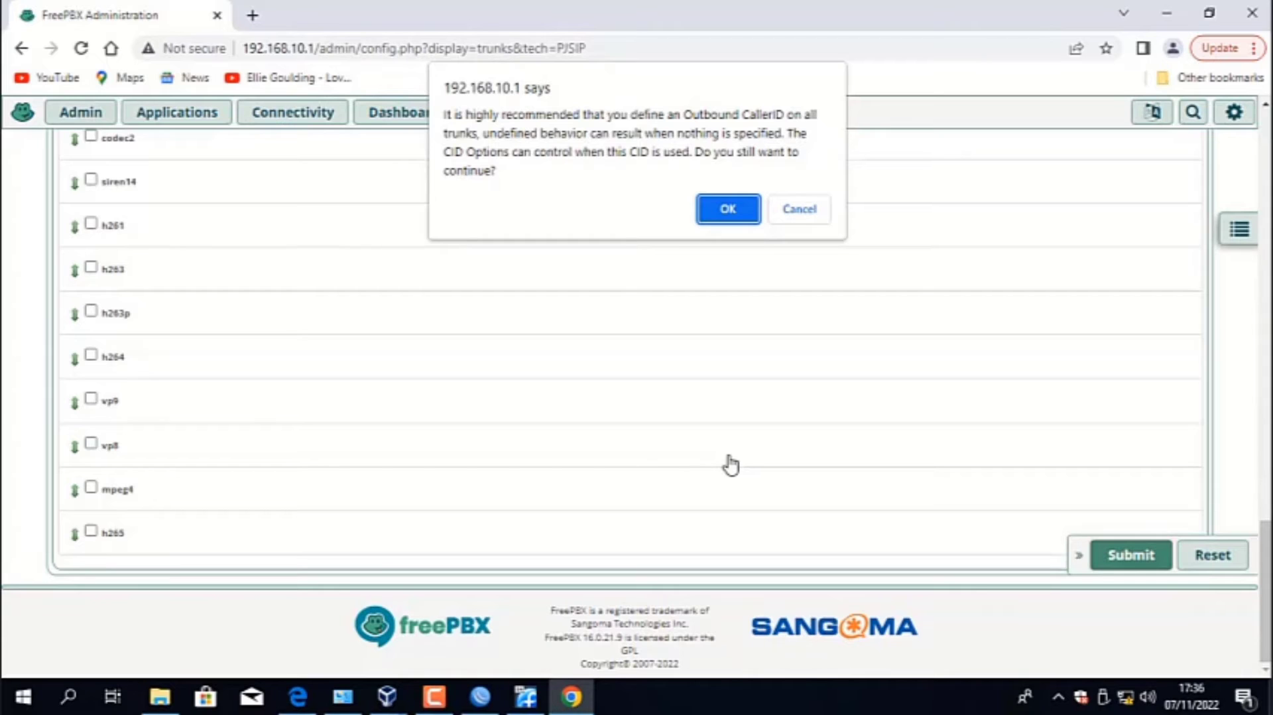
left_click(721, 208)
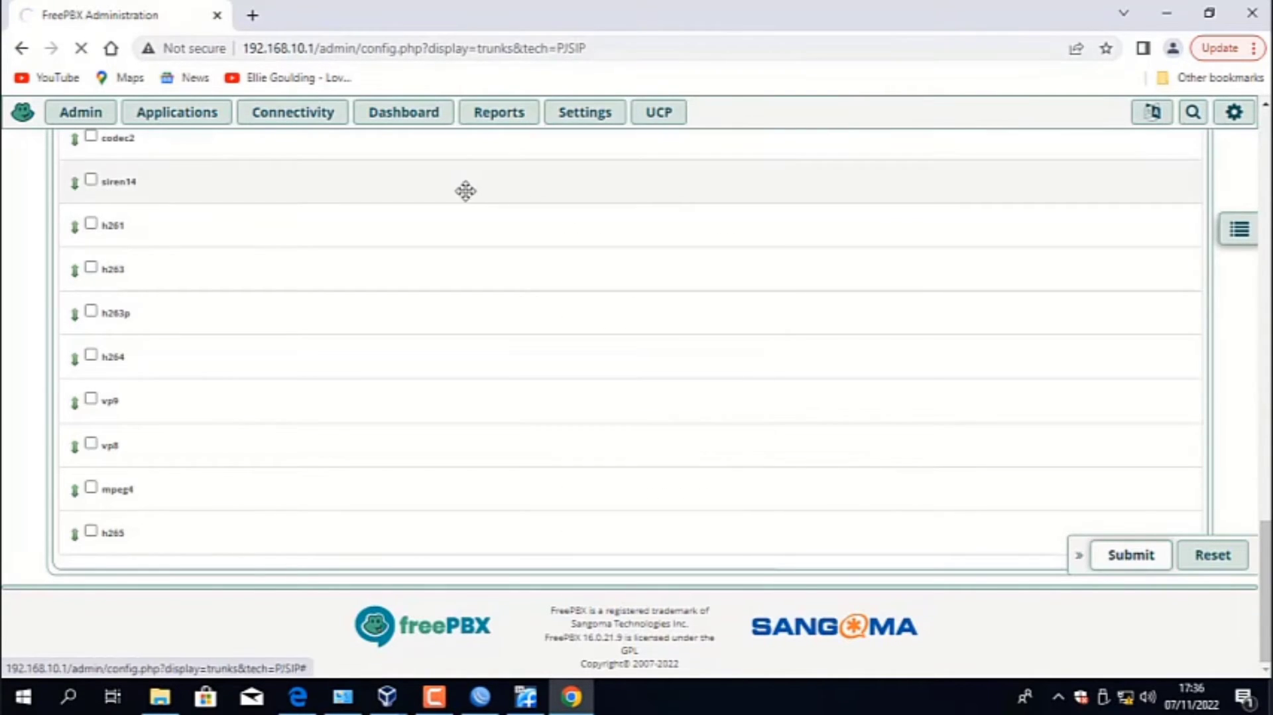
- Apply the pending configuration so the new trunk takes effect
scroll(461, 191, "up", 1)
scroll(460, 213, "up", 6)
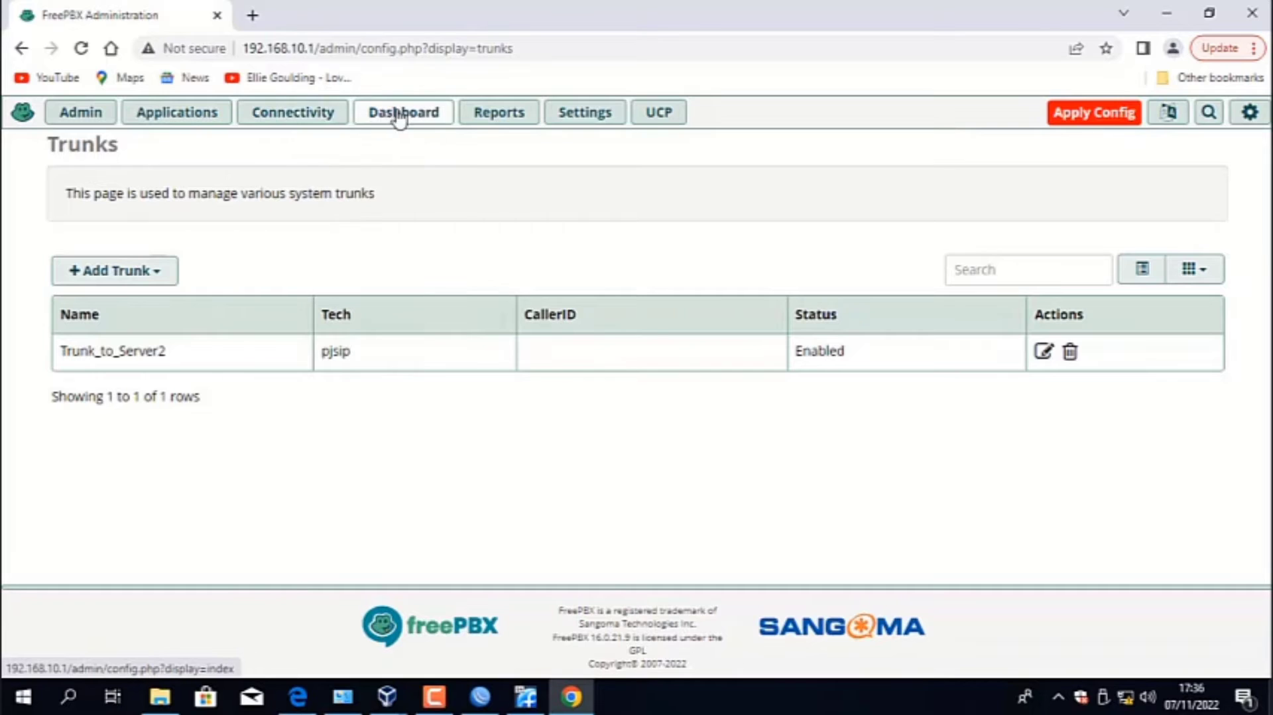
mouse_move(489, 119)
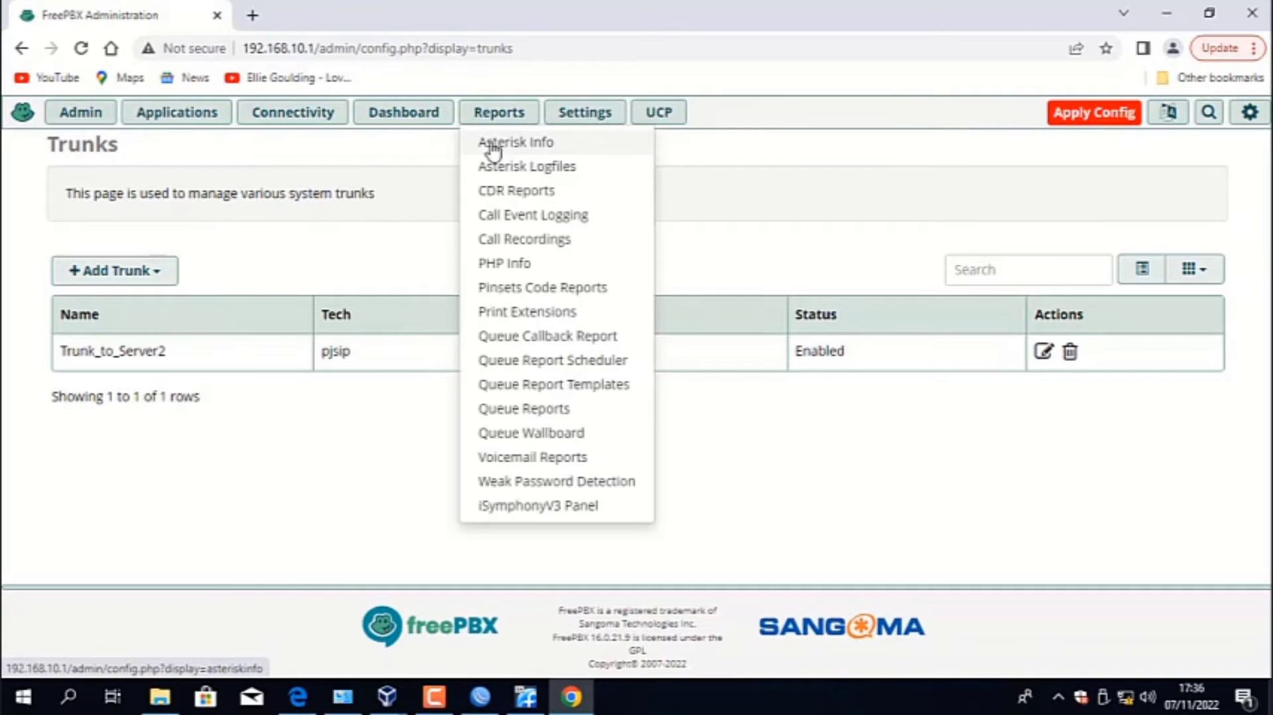
left_click(1079, 117)
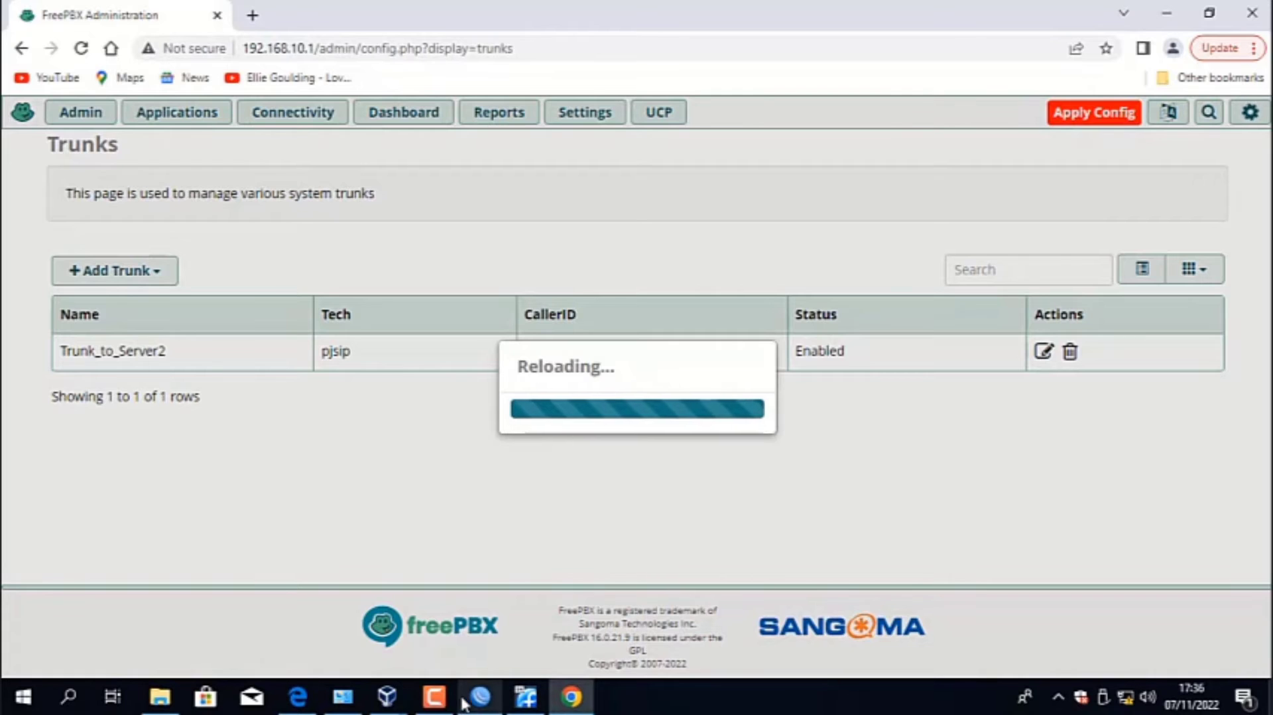
left_click(435, 703)
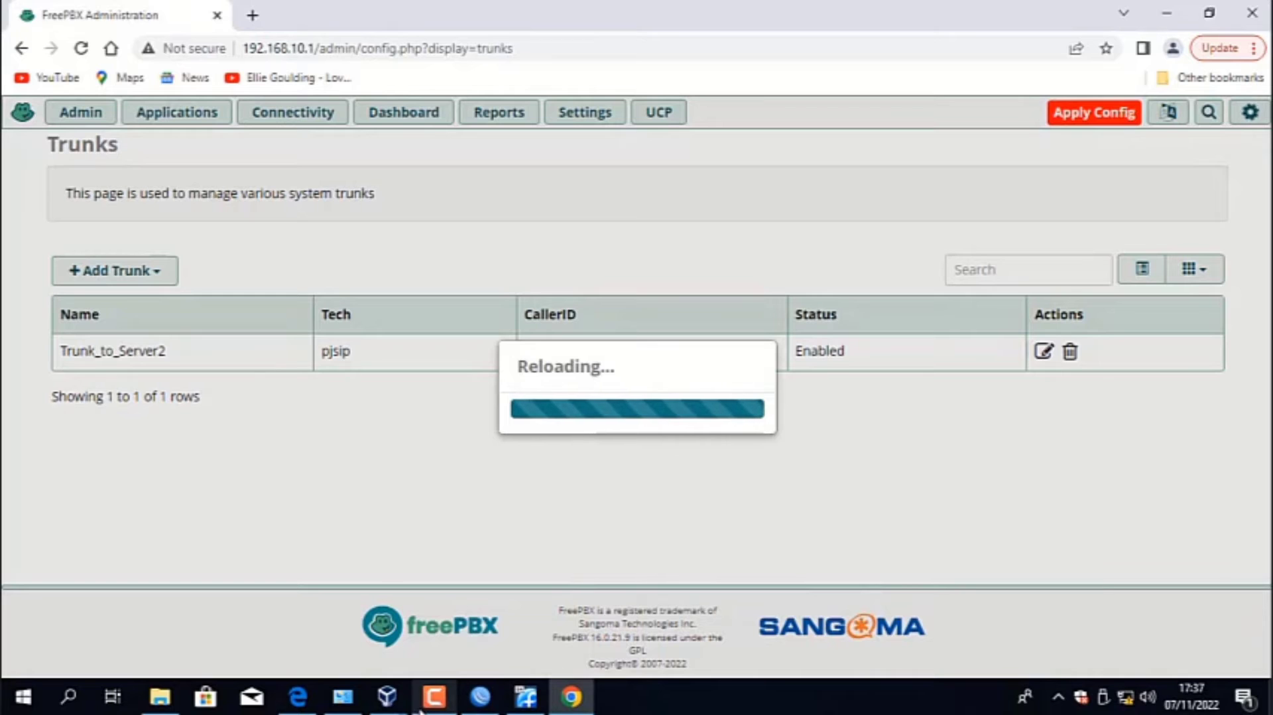
left_click(434, 696)
left_click(1016, 569)
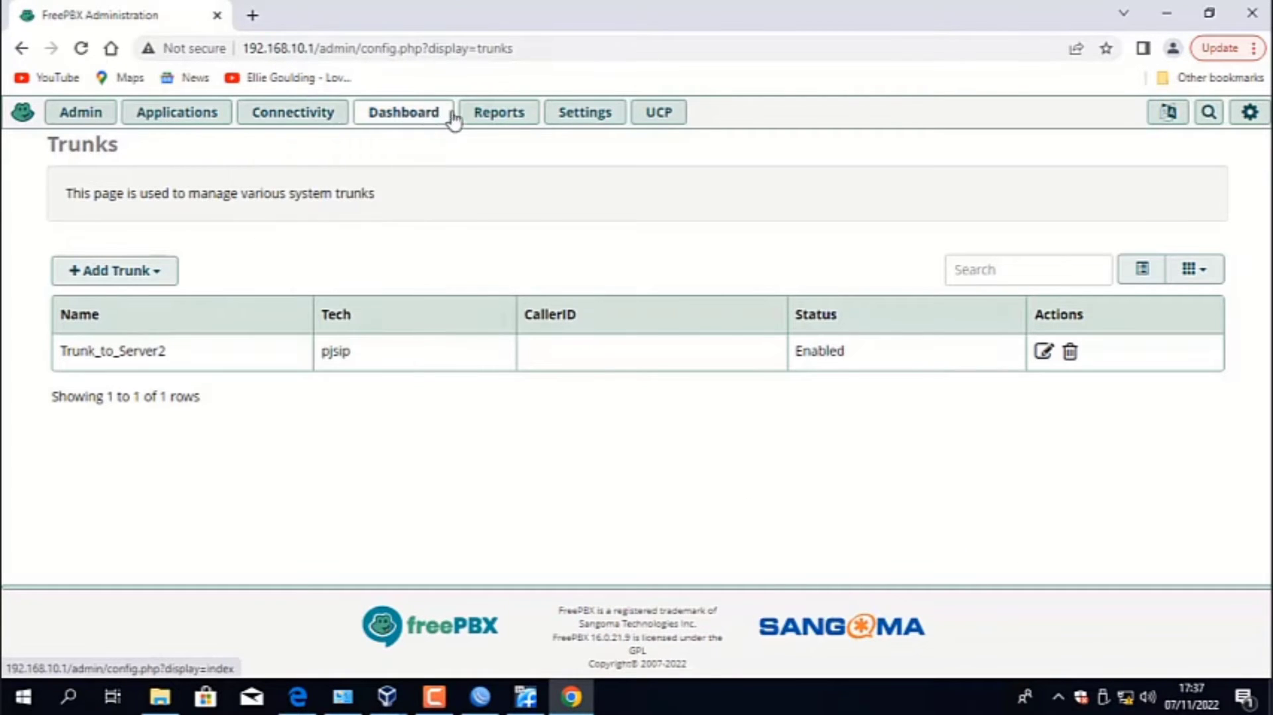
- Open the Asterisk Info report to check the status of Trunk_to_Server2
mouse_move(488, 121)
left_click(499, 149)
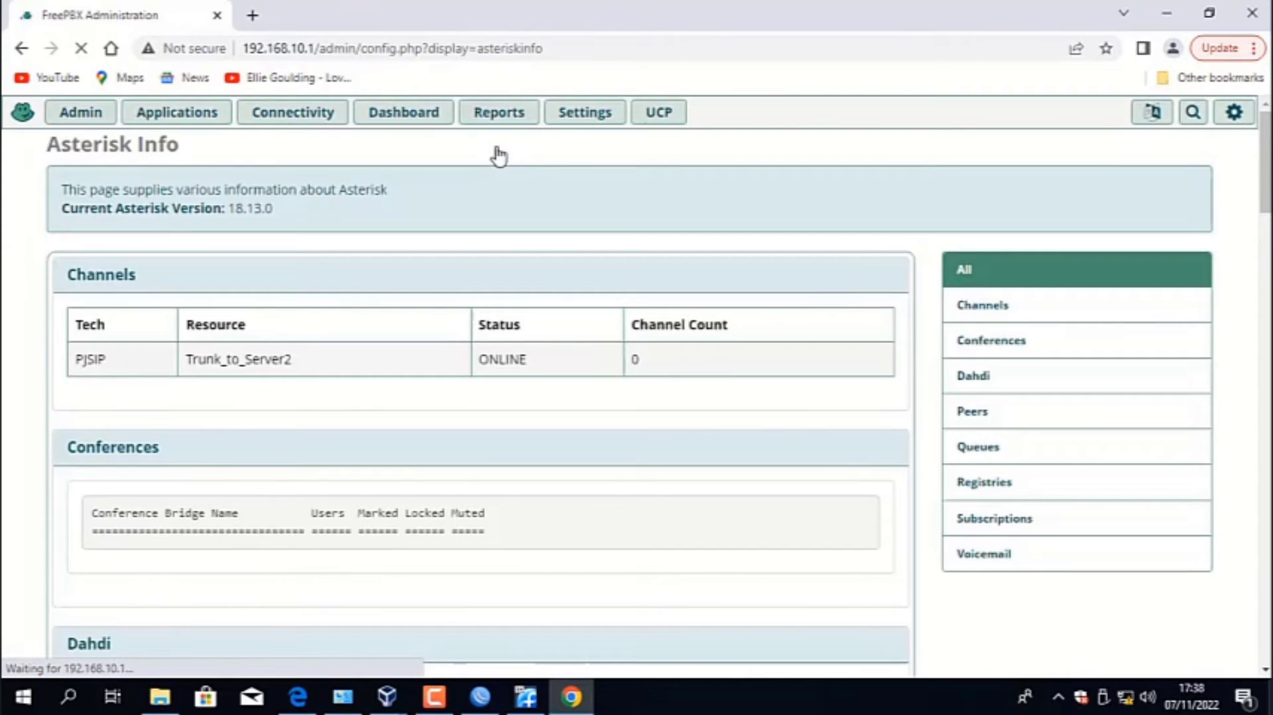
- Start a new SIP [chan_pjsip] extension from the extensions page
left_click(206, 120)
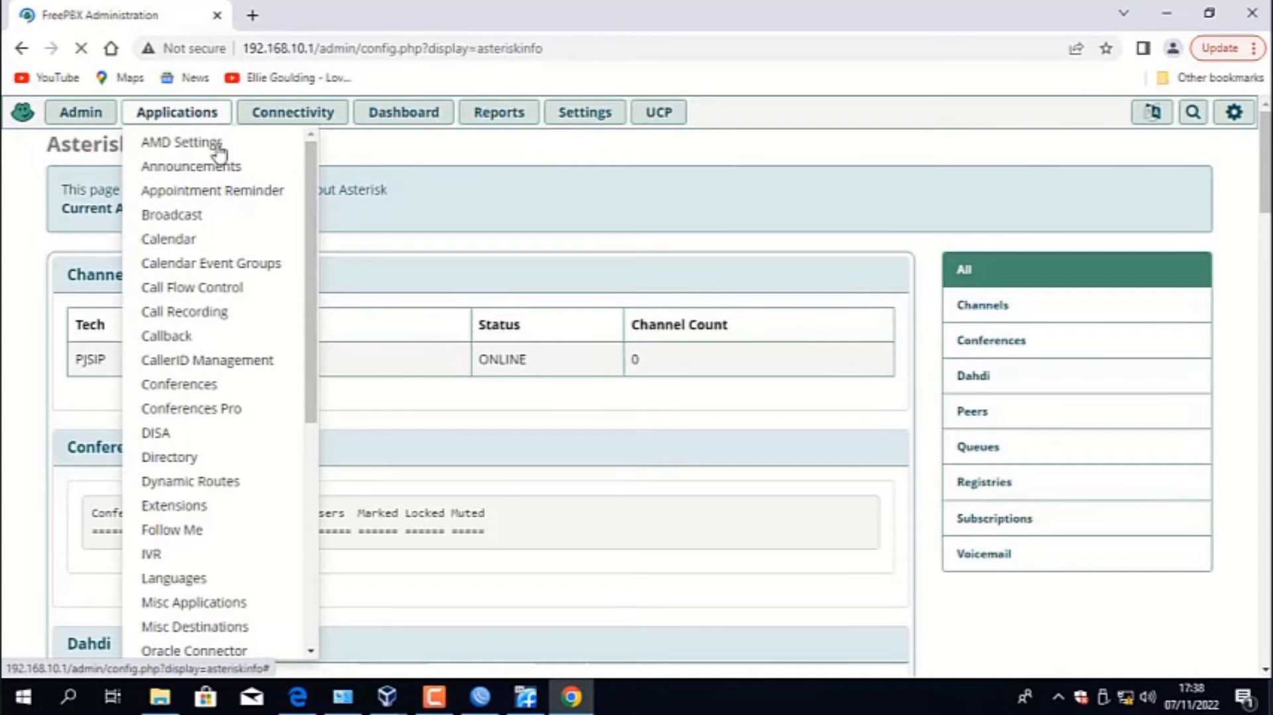
left_click(207, 505)
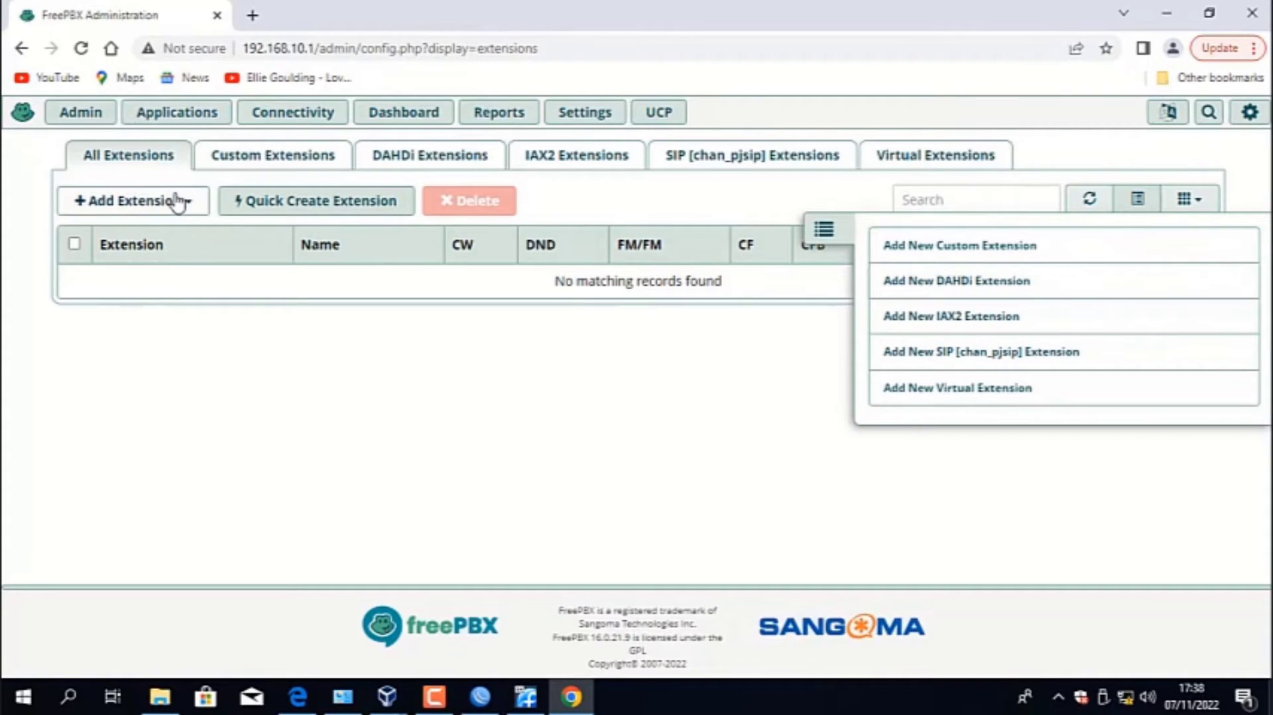
left_click(176, 201)
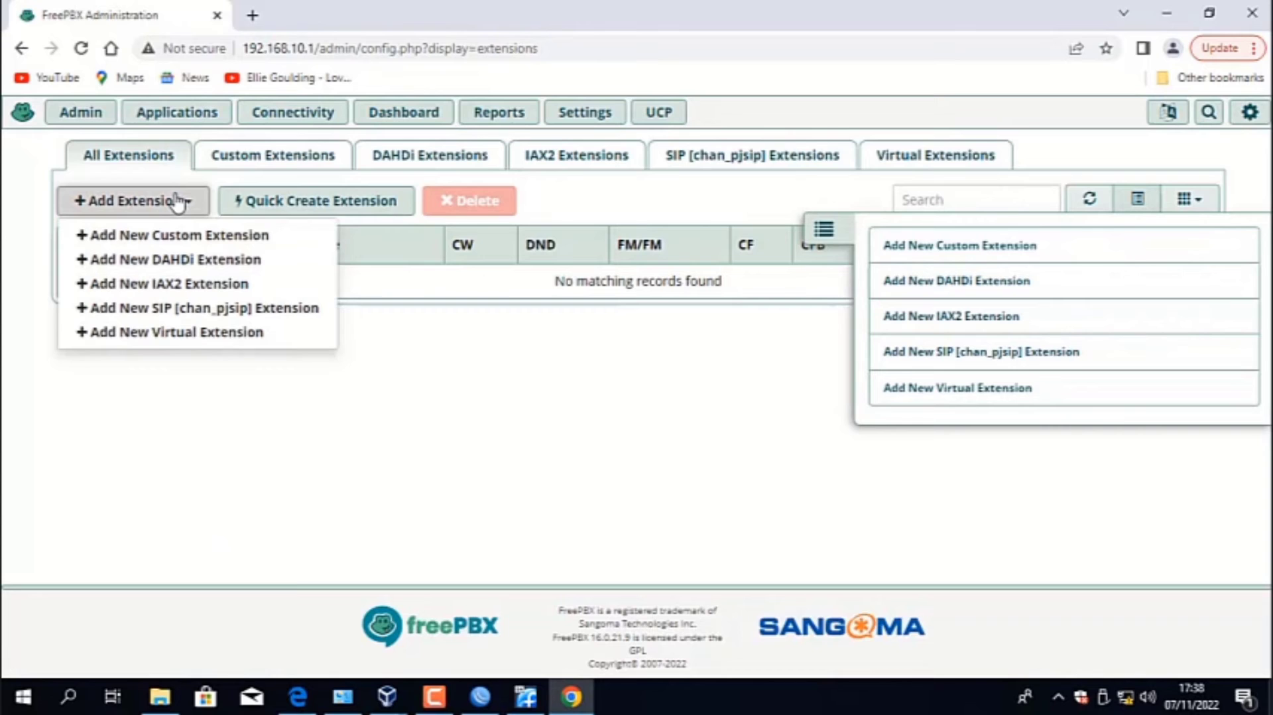
left_click(183, 309)
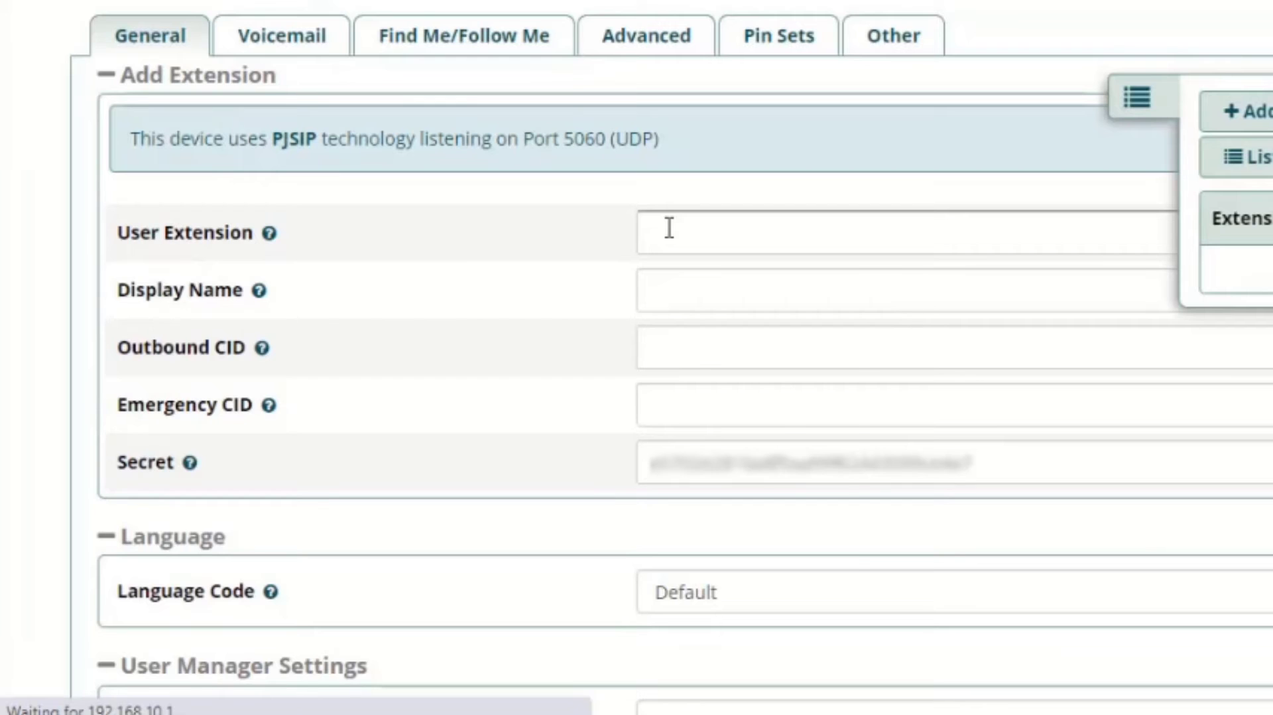
- Set the new extension's User Extension to 1001 and fill in its Display Name
left_click(479, 322)
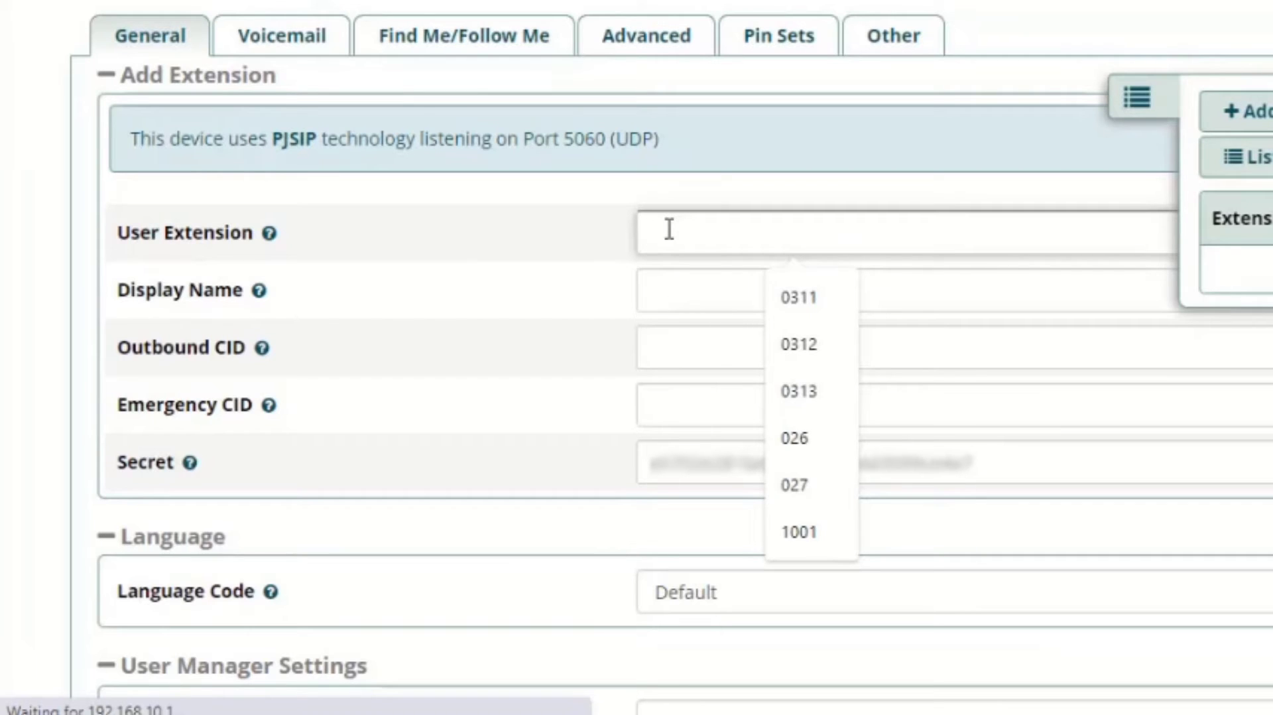
type("1001")
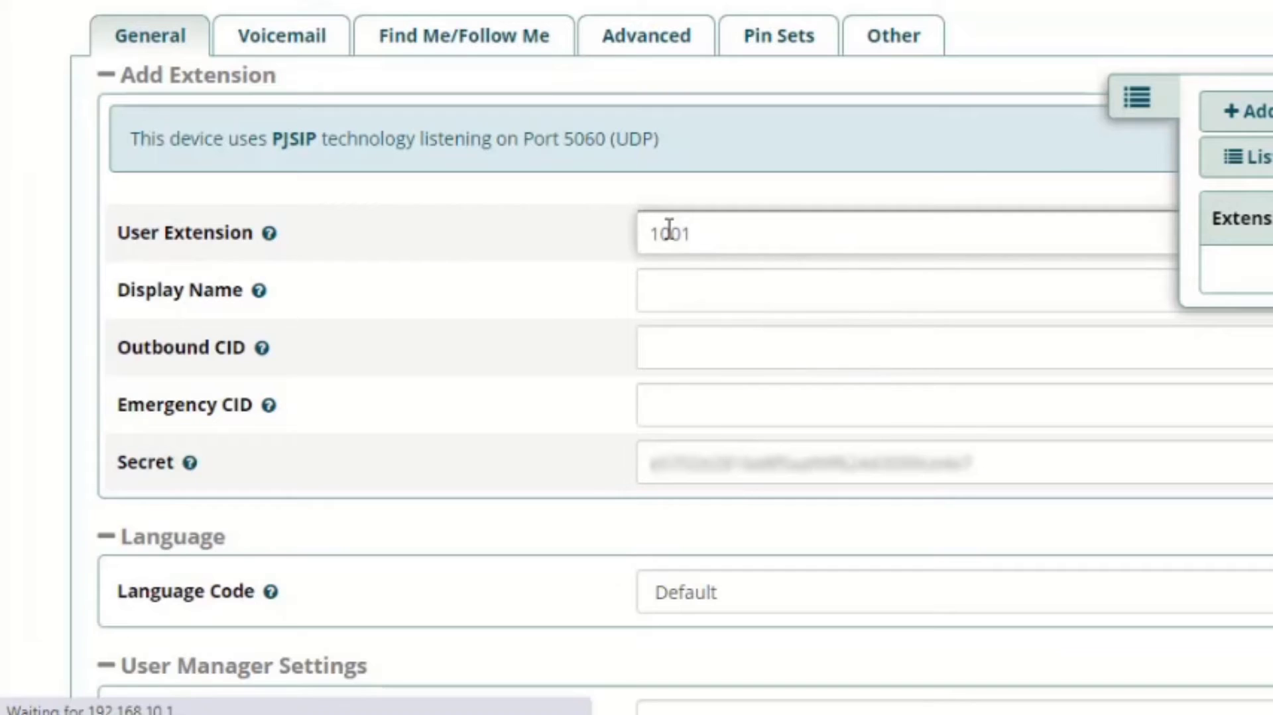
left_click(690, 287)
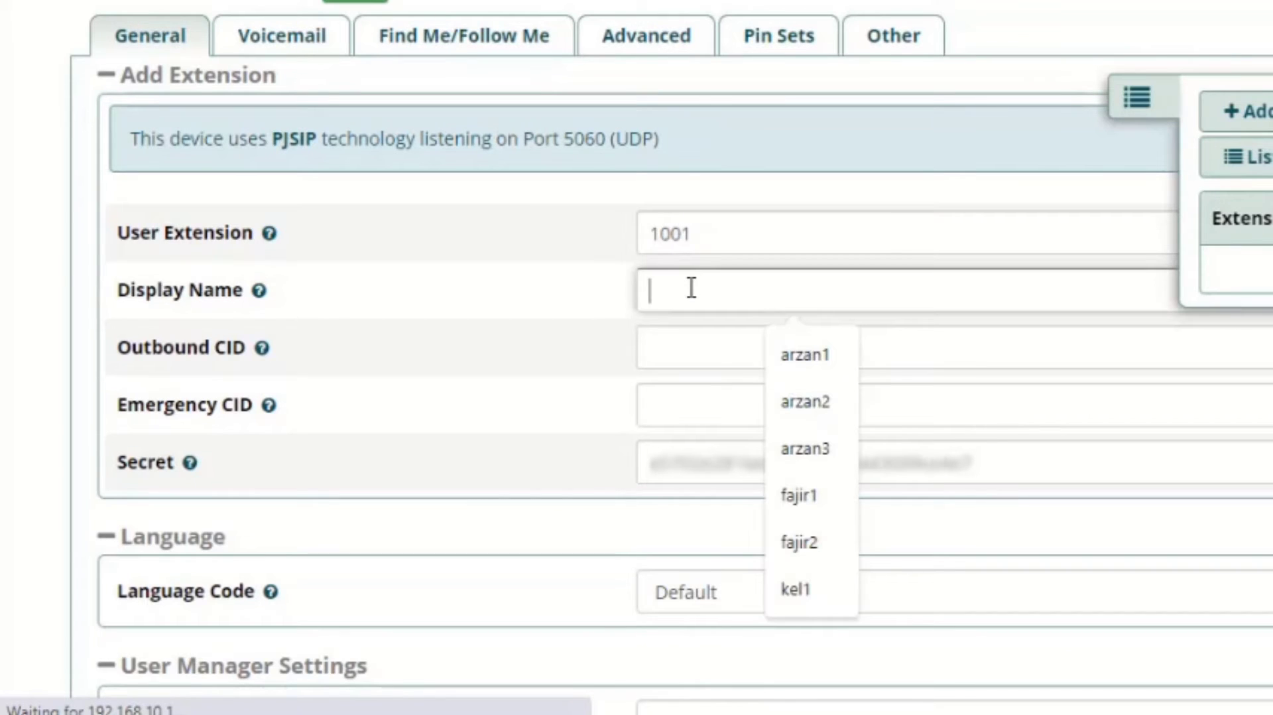
type("kamar1")
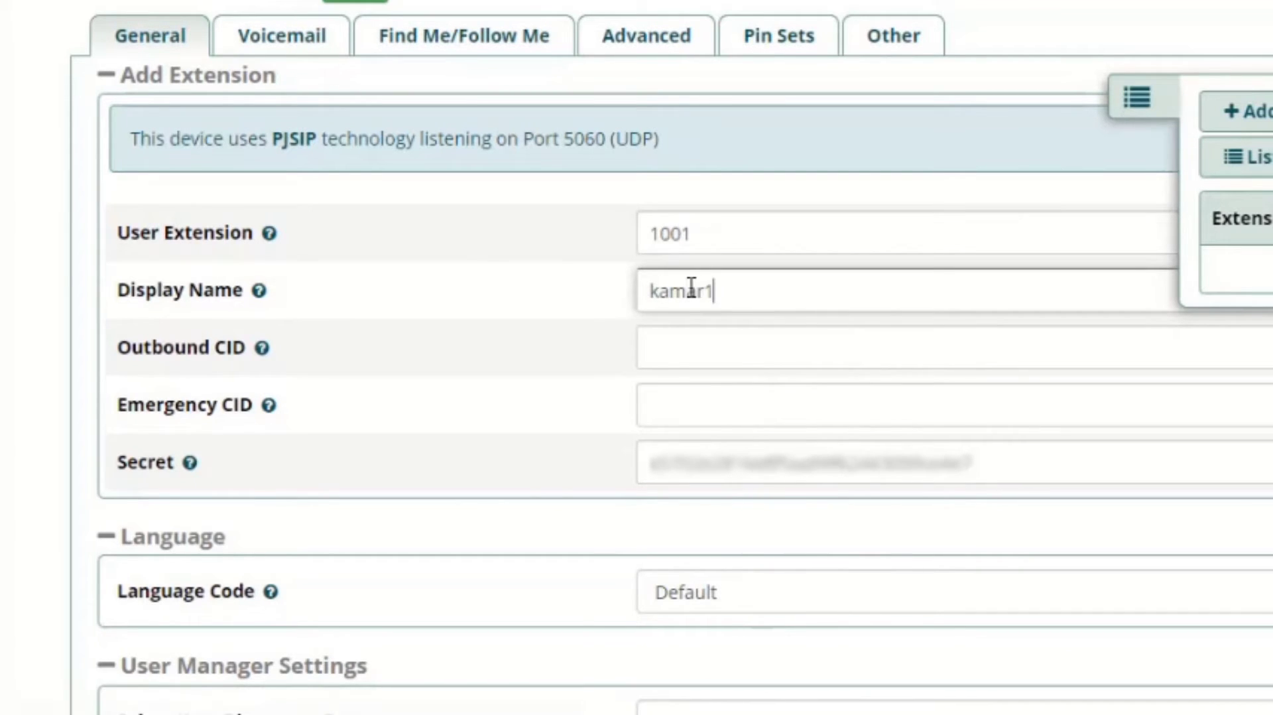
- Replace the generated Secret of extension 1001 with a custom password
scroll(683, 286, "down", 2)
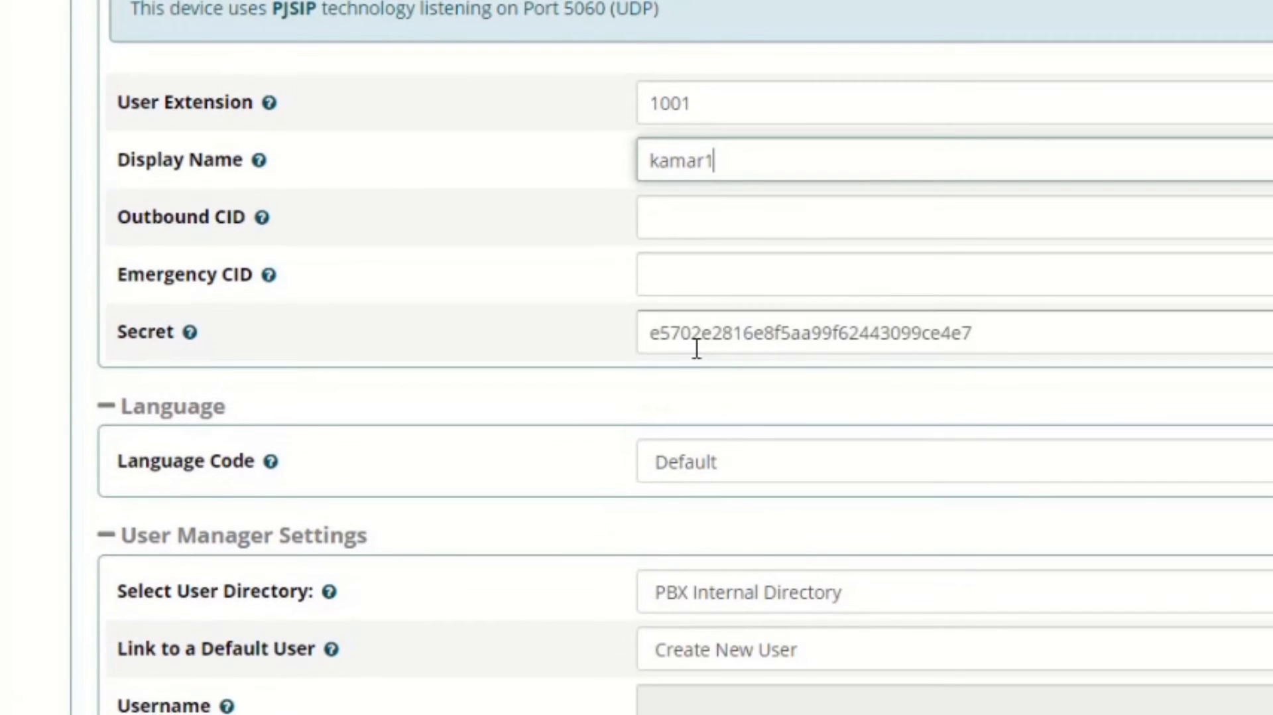
left_click(692, 337)
double_click(695, 333)
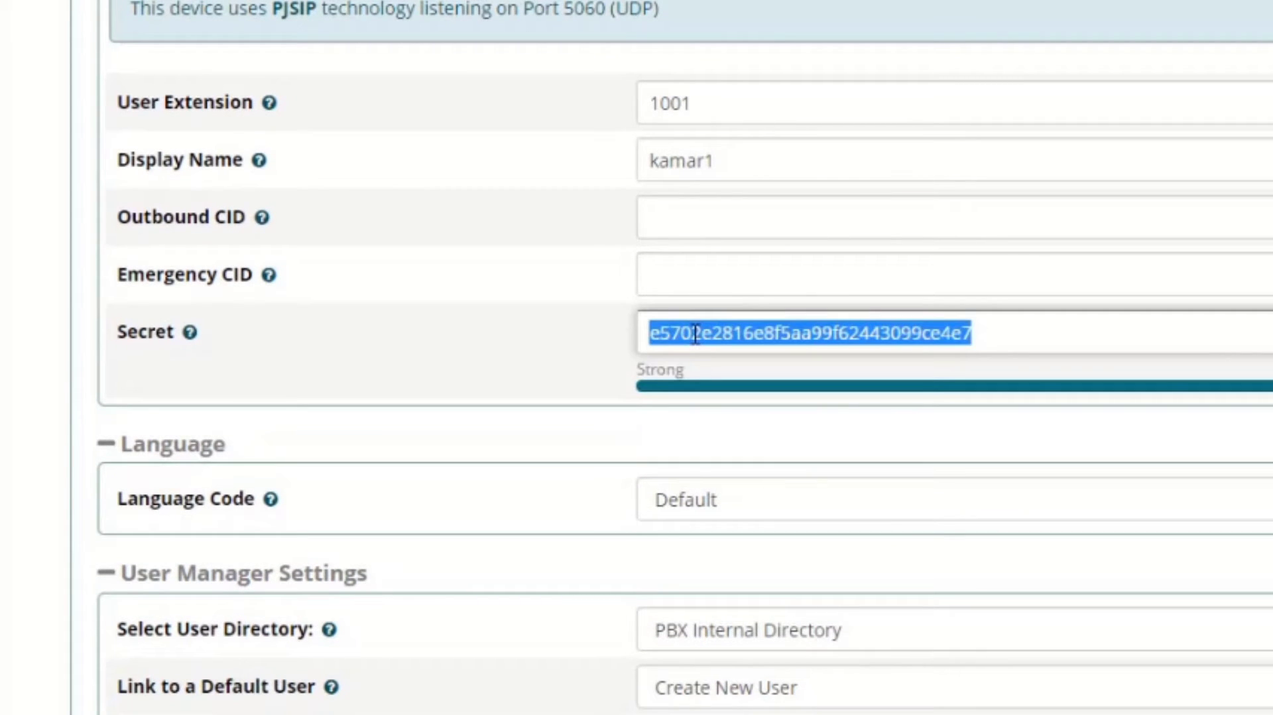
type("kamar1")
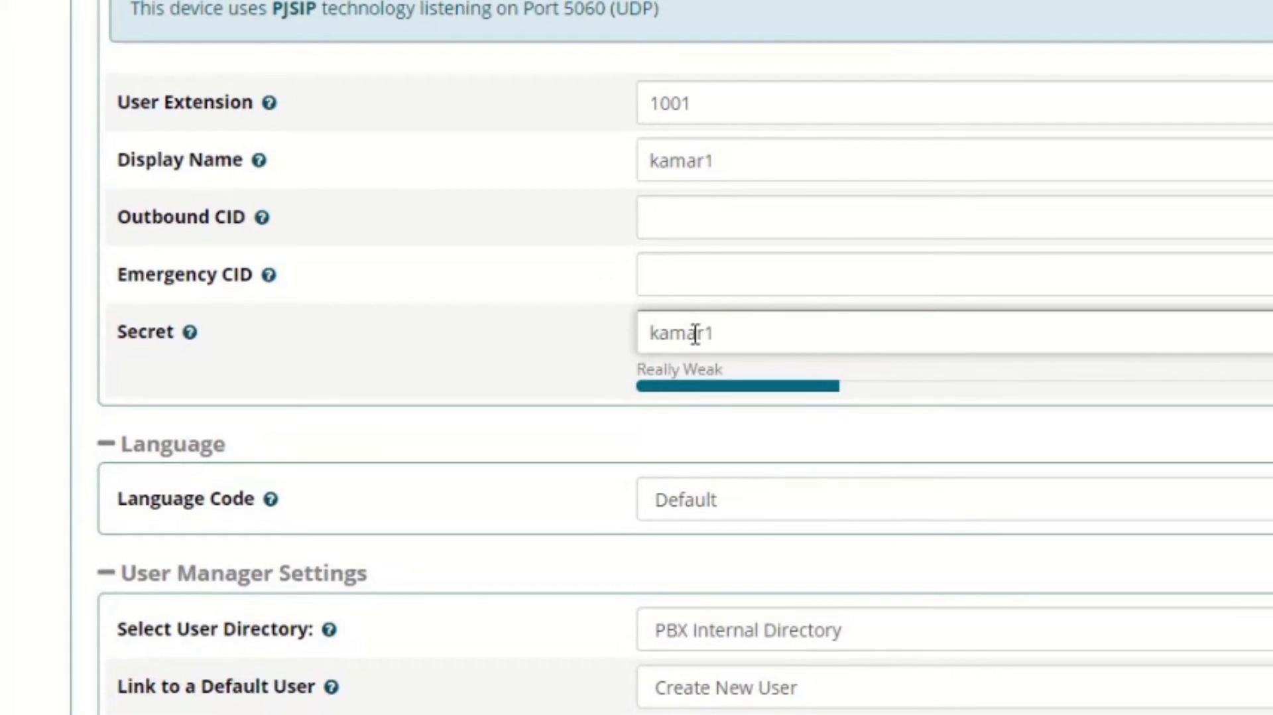
- Review the remaining settings of extension 1001 and submit it, keeping the default language and user manager options
scroll(915, 460, "down", 2)
scroll(918, 461, "up", 4)
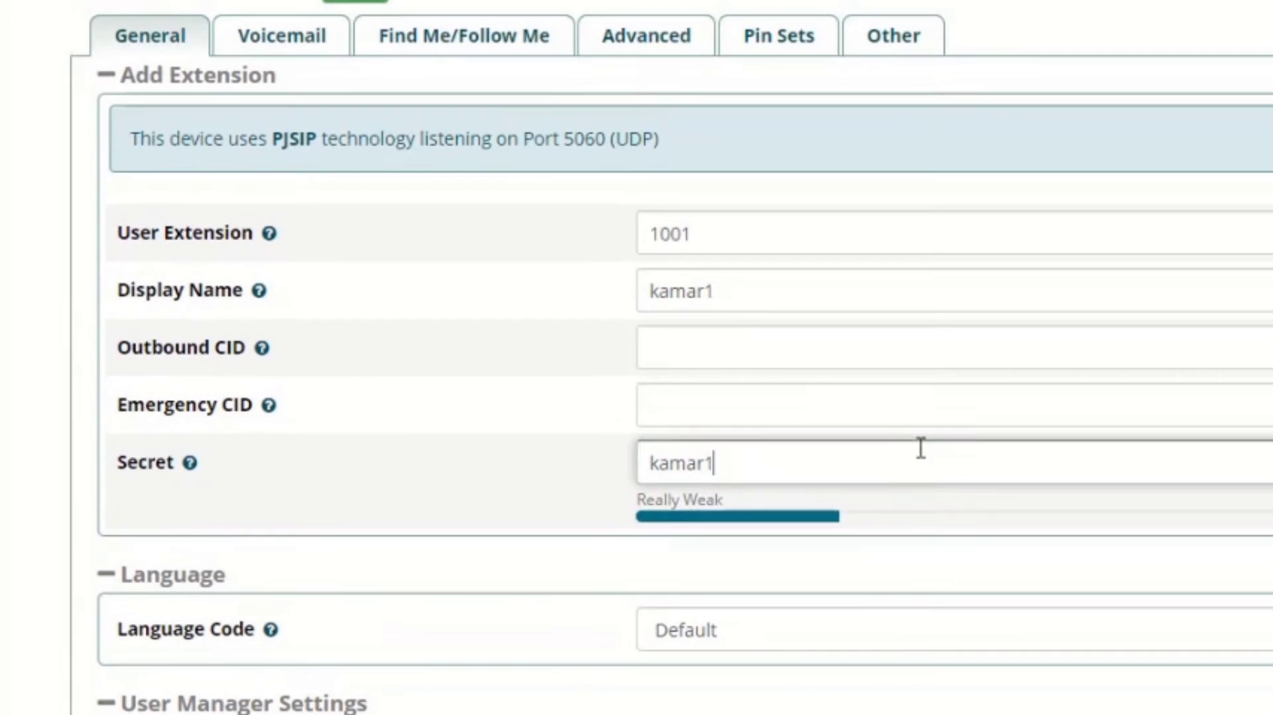
scroll(919, 448, "down", 5)
scroll(919, 447, "up", 5)
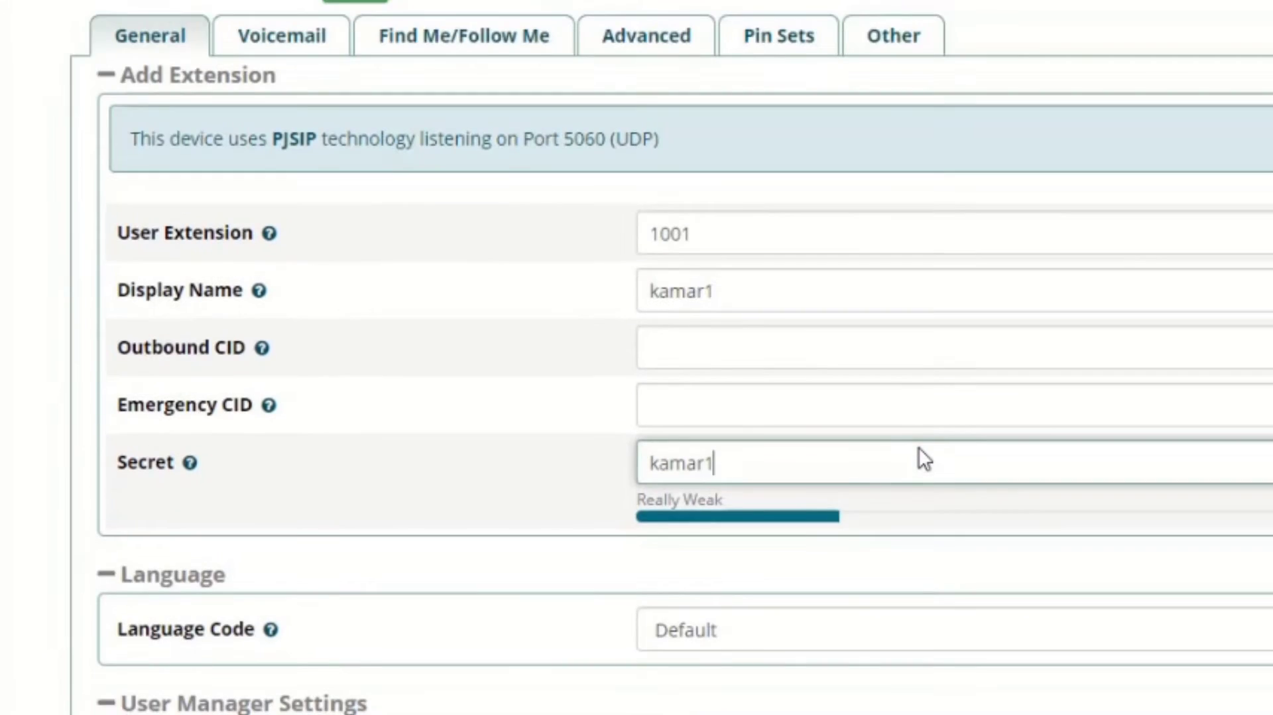
scroll(919, 447, "down", 4)
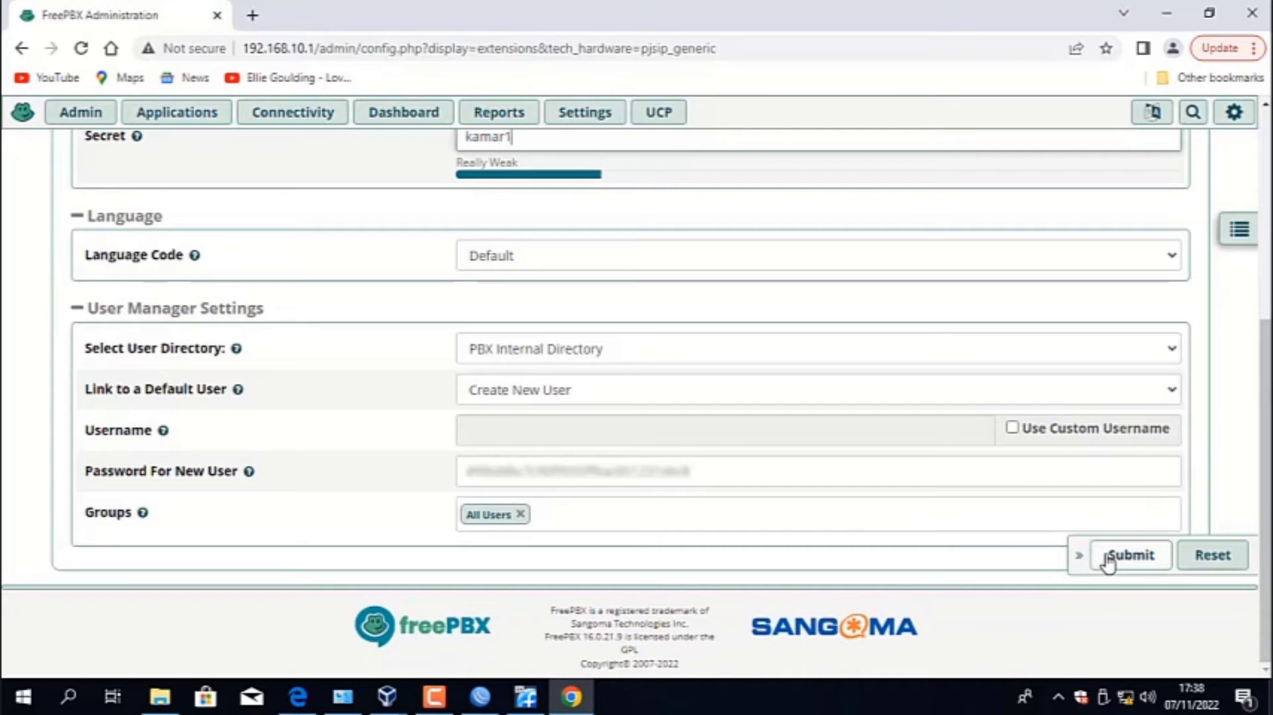
left_click(1107, 557)
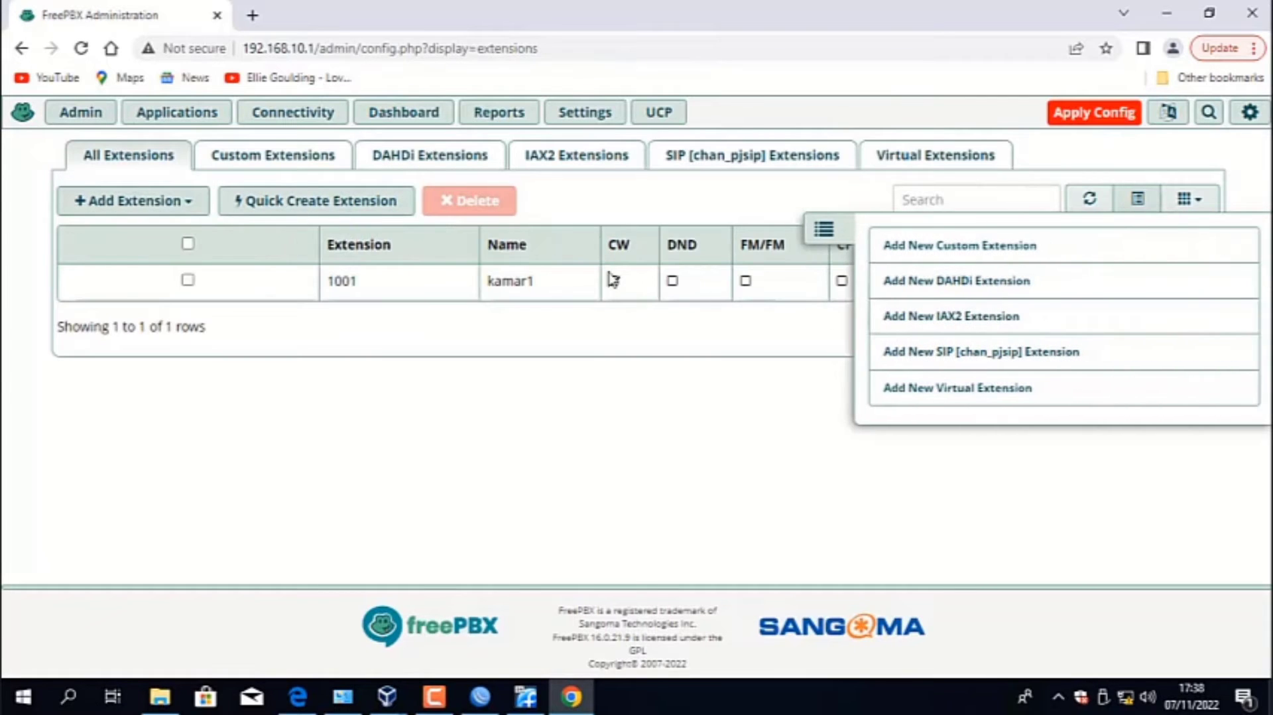
- Start another new SIP [chan_pjsip] extension with User Extension 1002 and fill in its Display Name
left_click(156, 207)
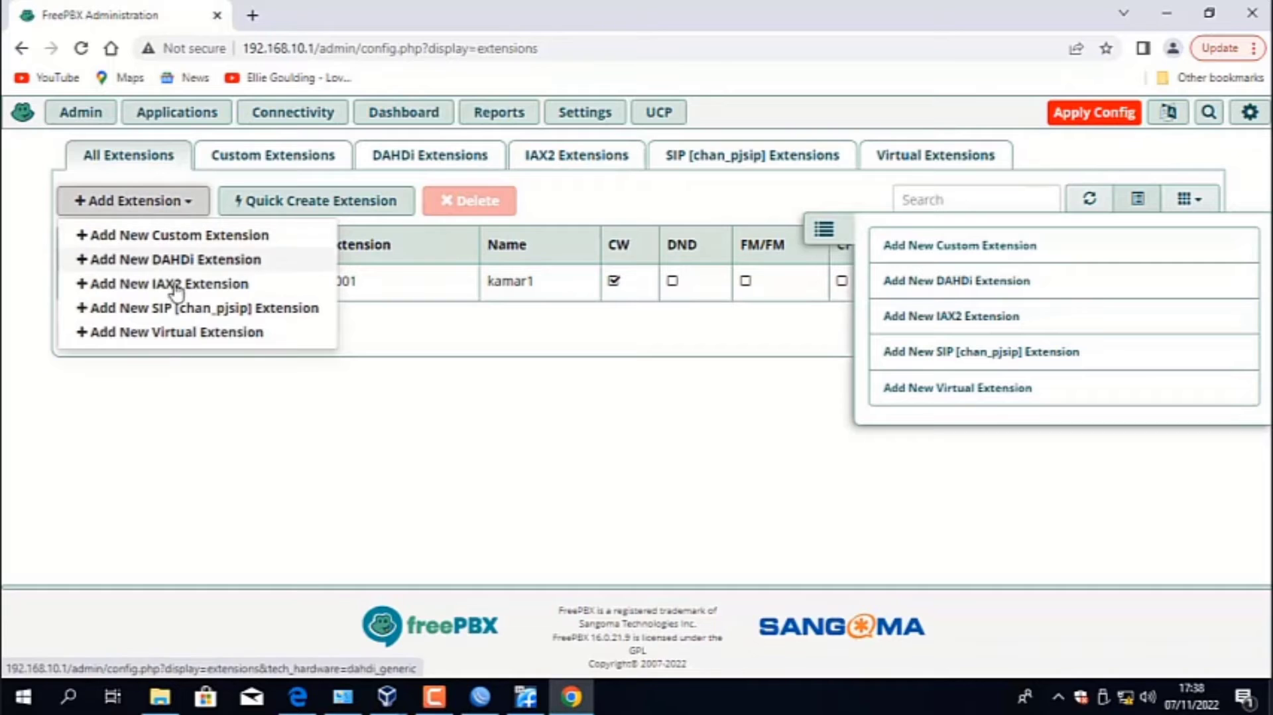
left_click(187, 315)
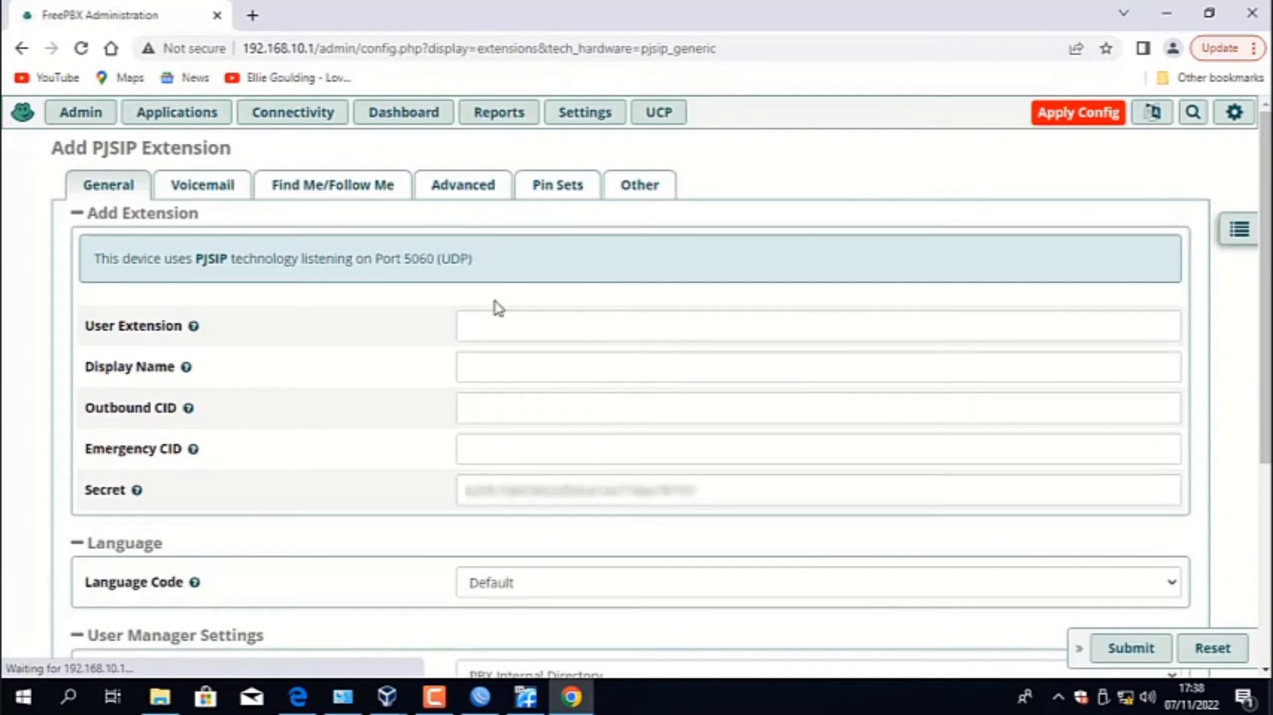
left_click(509, 335)
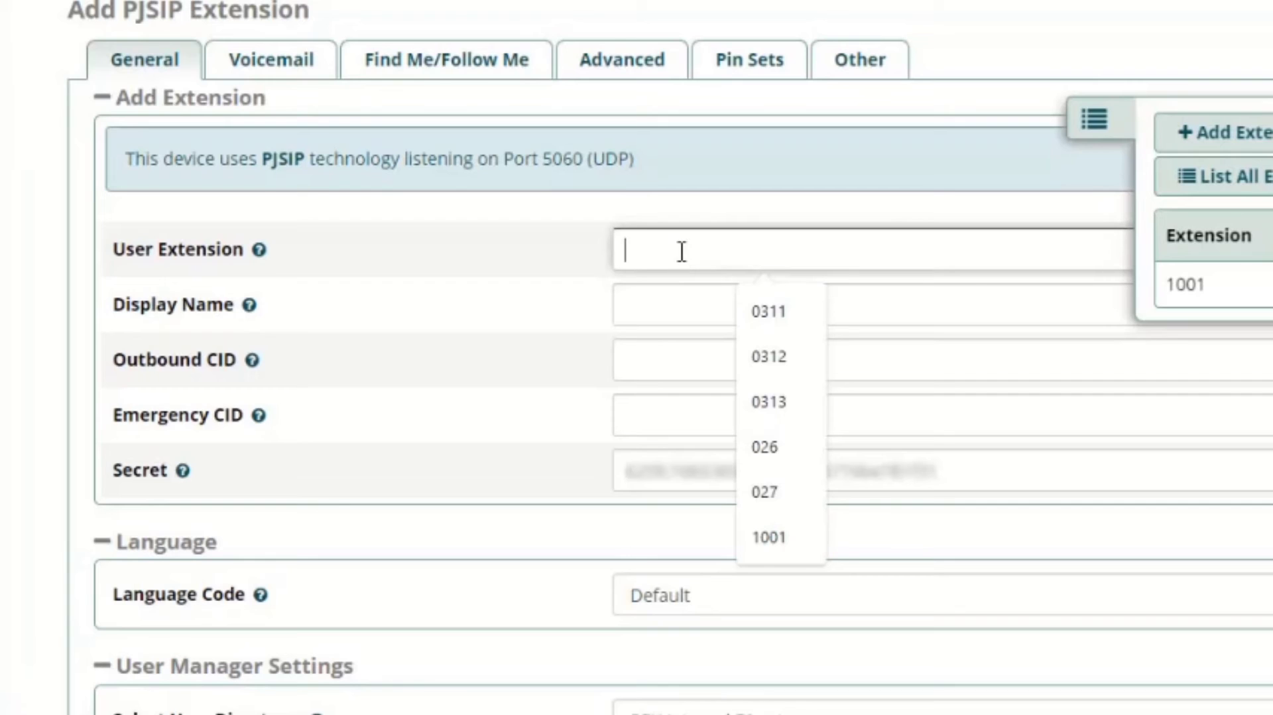
type("1002")
left_click(694, 293)
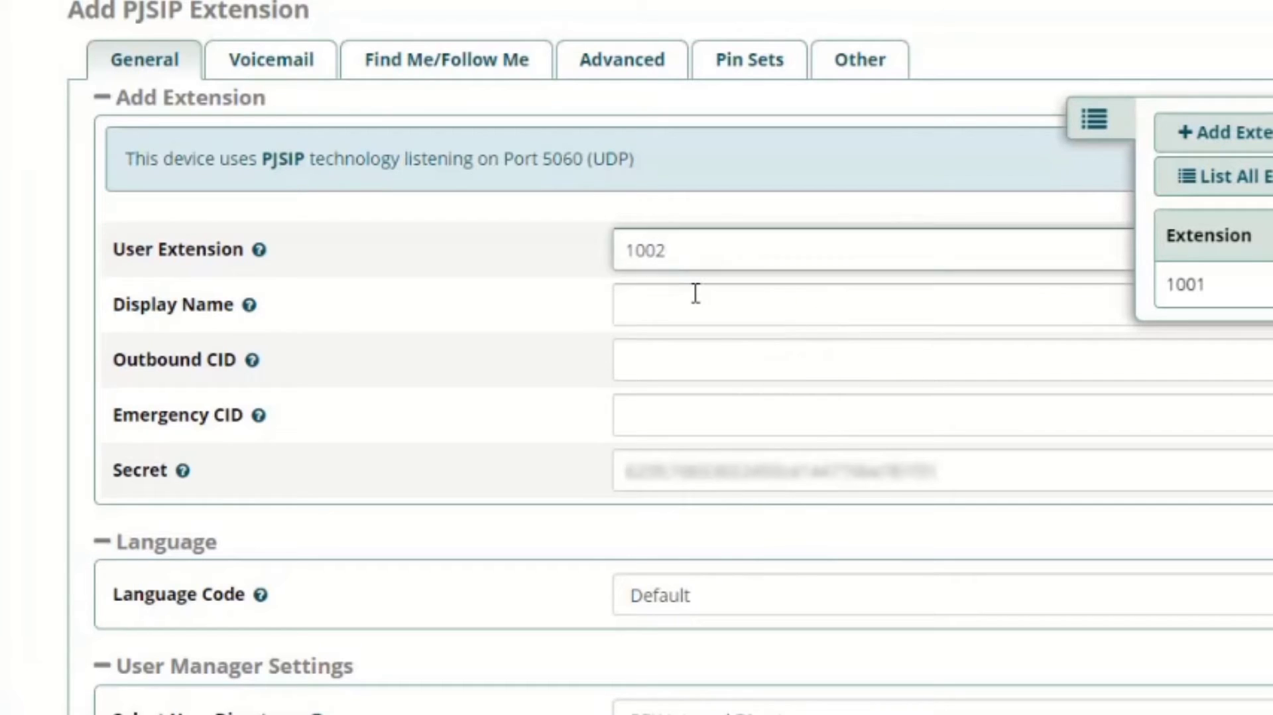
type("kamar2")
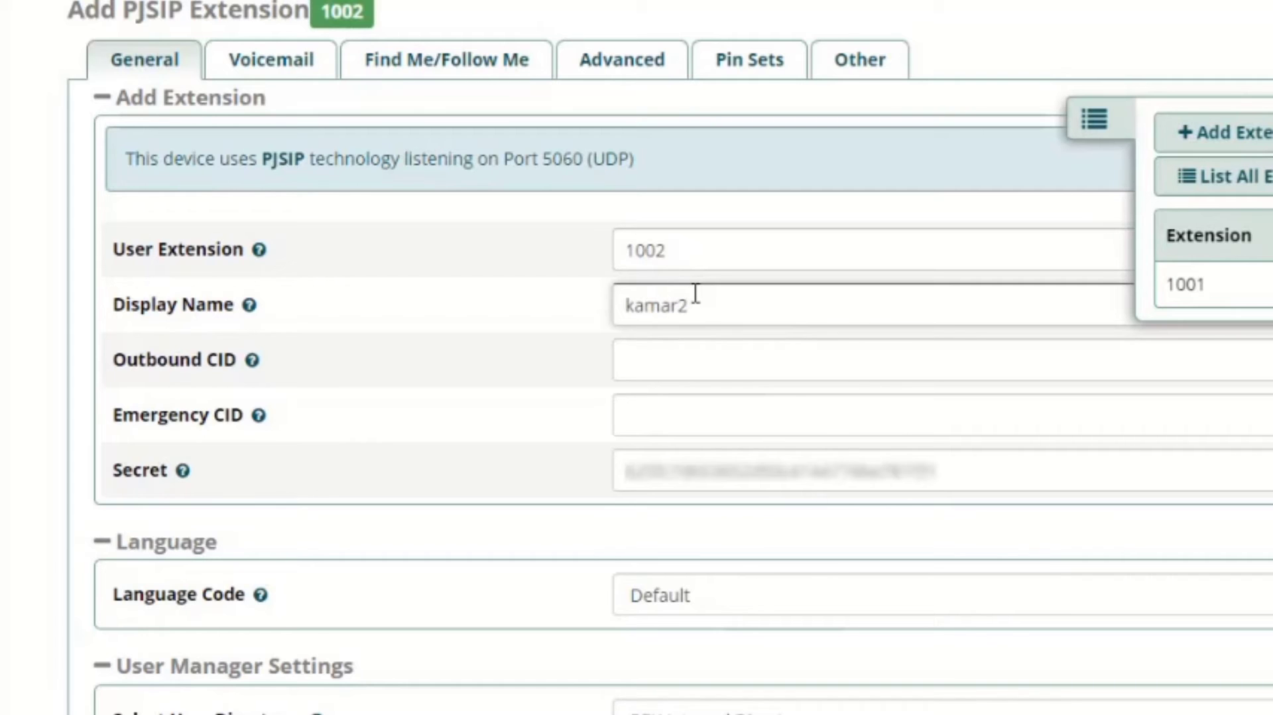
- Replace the generated Secret of extension 1002 with a custom password and submit the extension
double_click(804, 472)
type("kama")
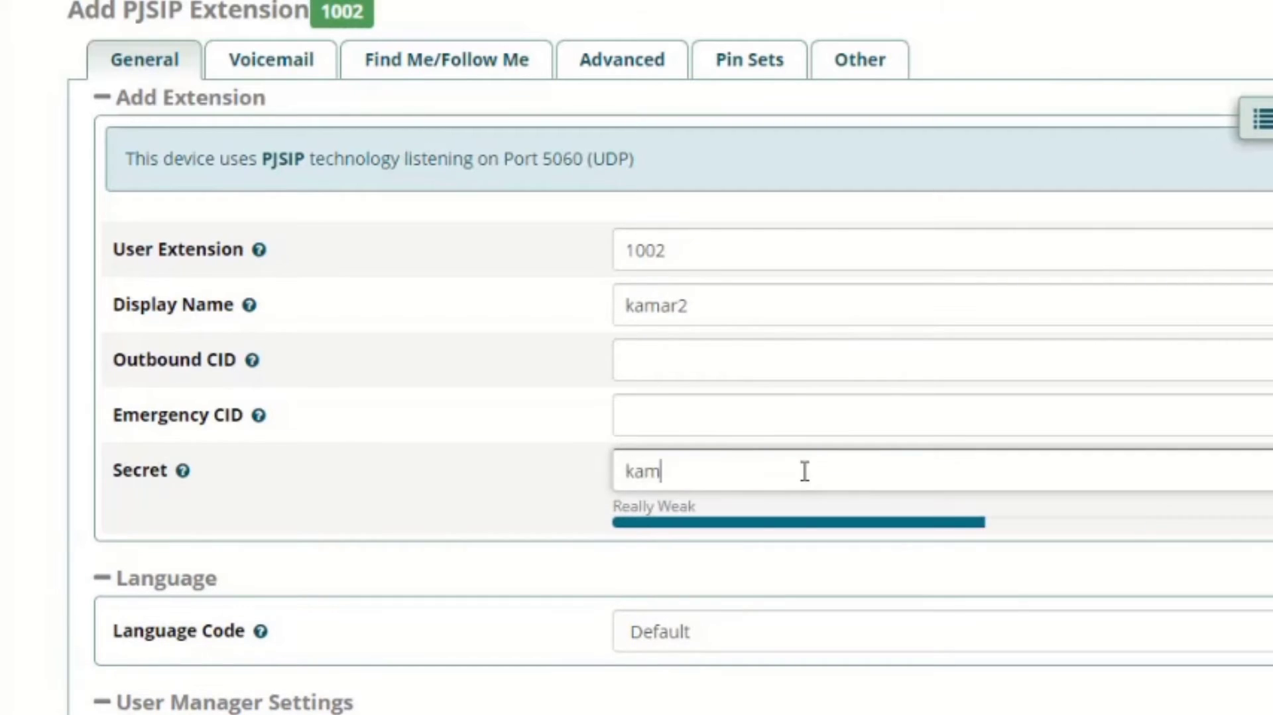
type("r2")
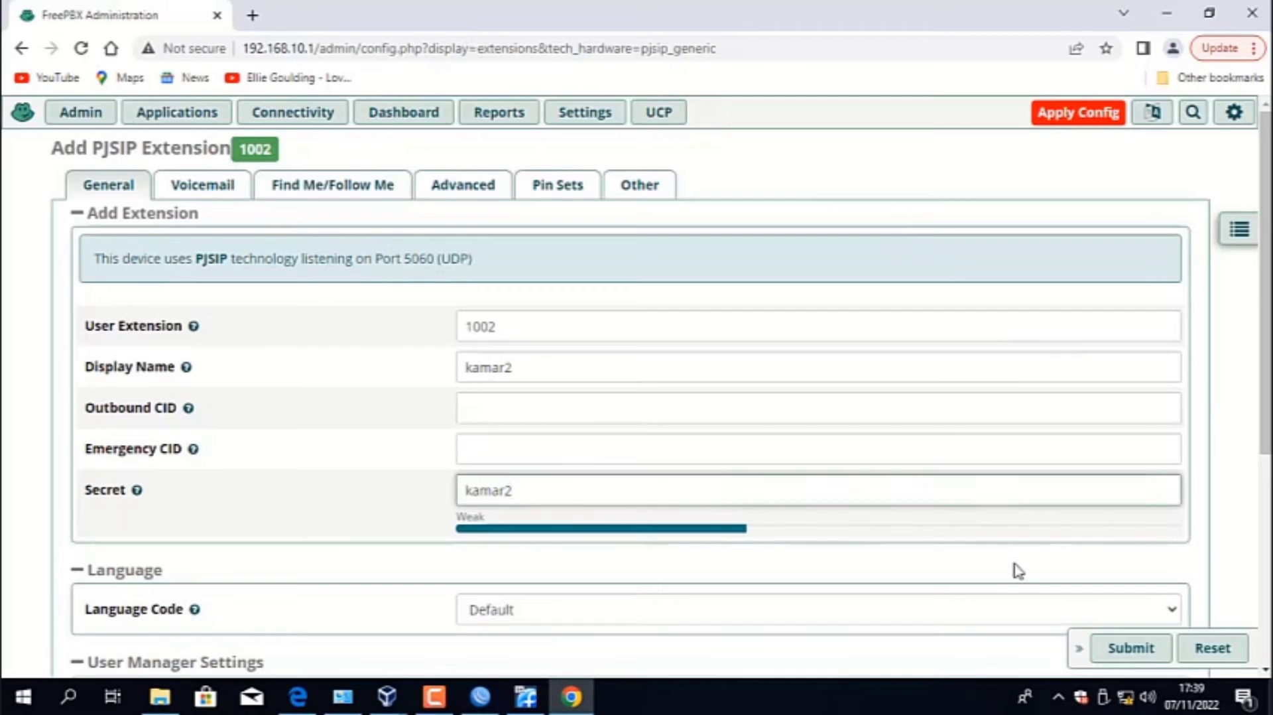
left_click(1124, 651)
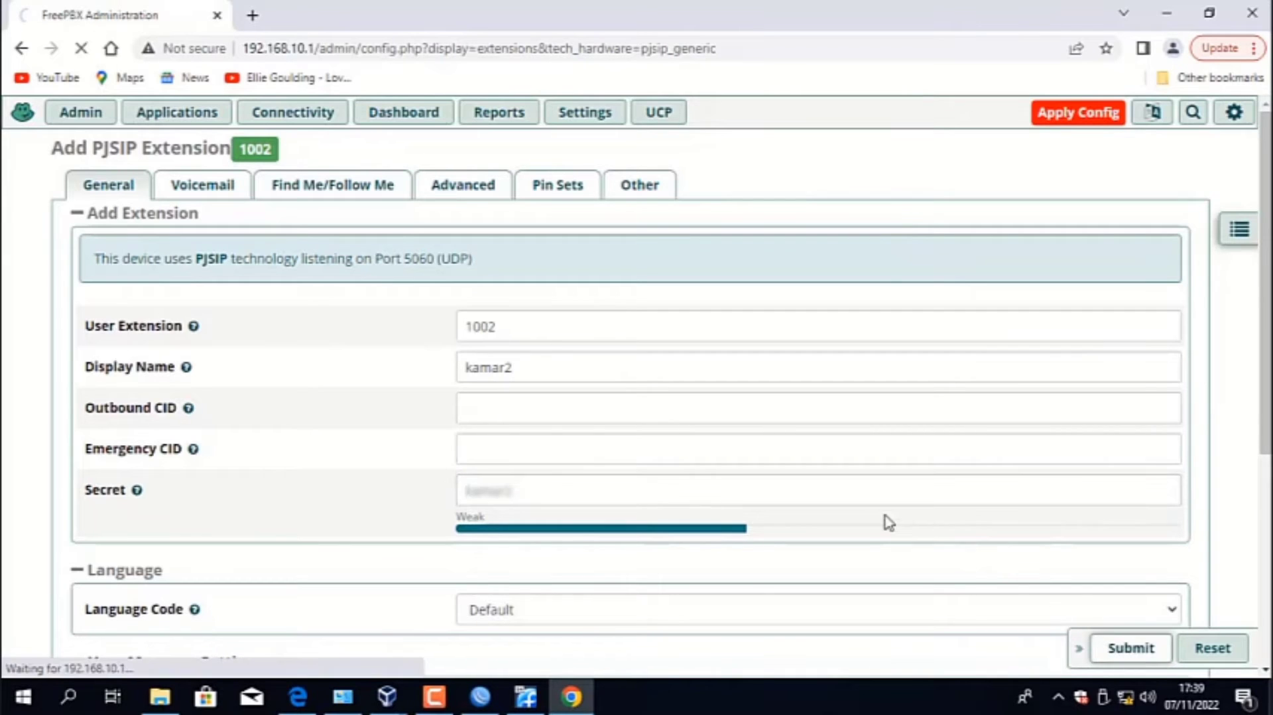
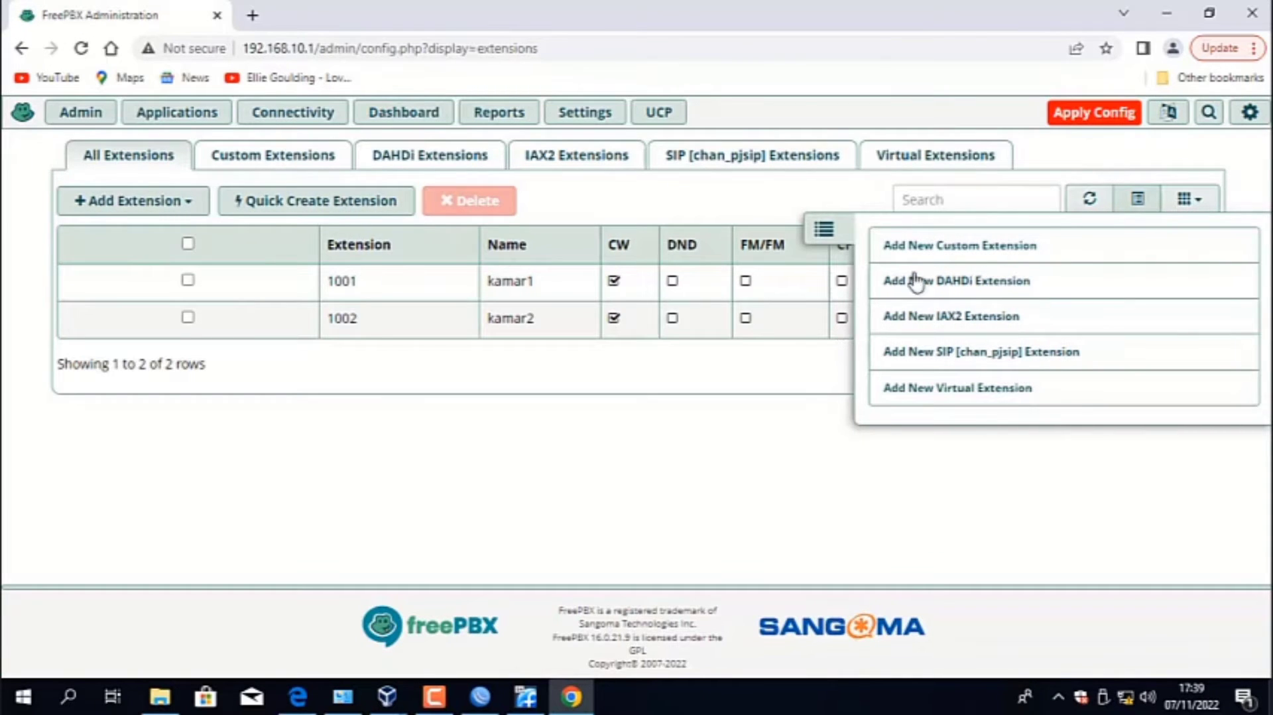
- Apply the pending FreePBX configuration so that extensions 1001 and 1002 take effect
left_click(1077, 127)
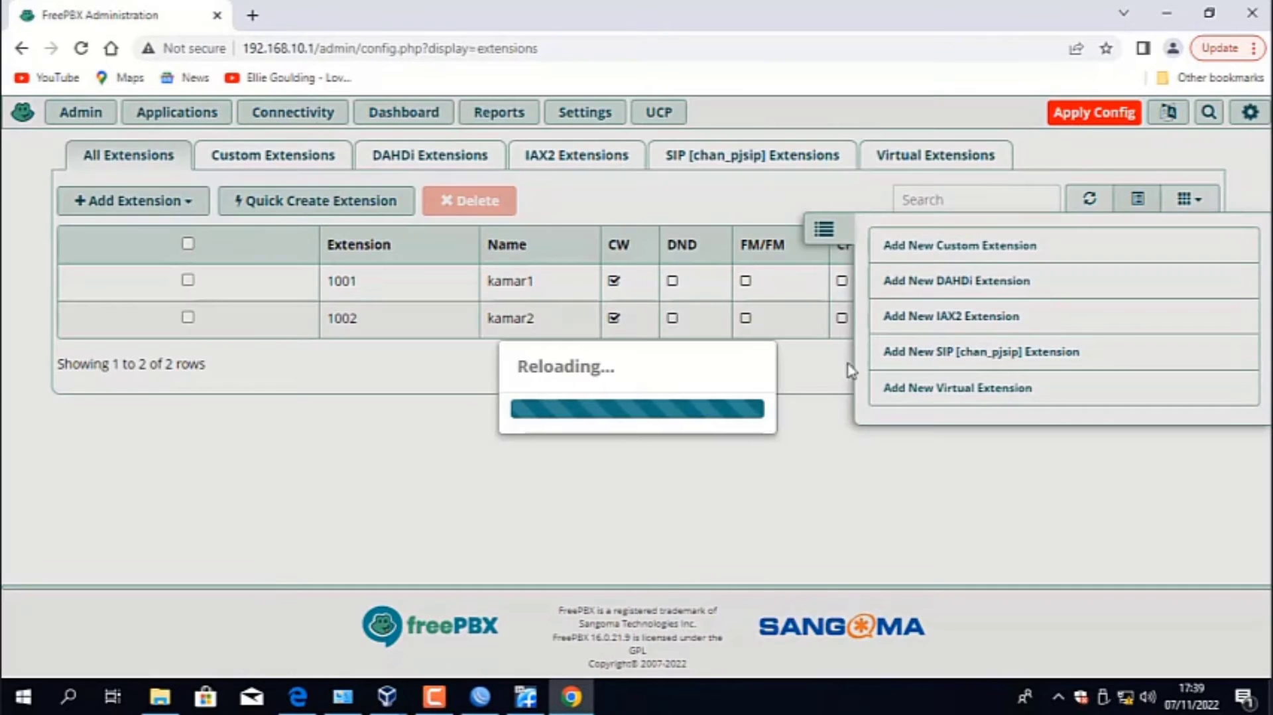
left_click(434, 697)
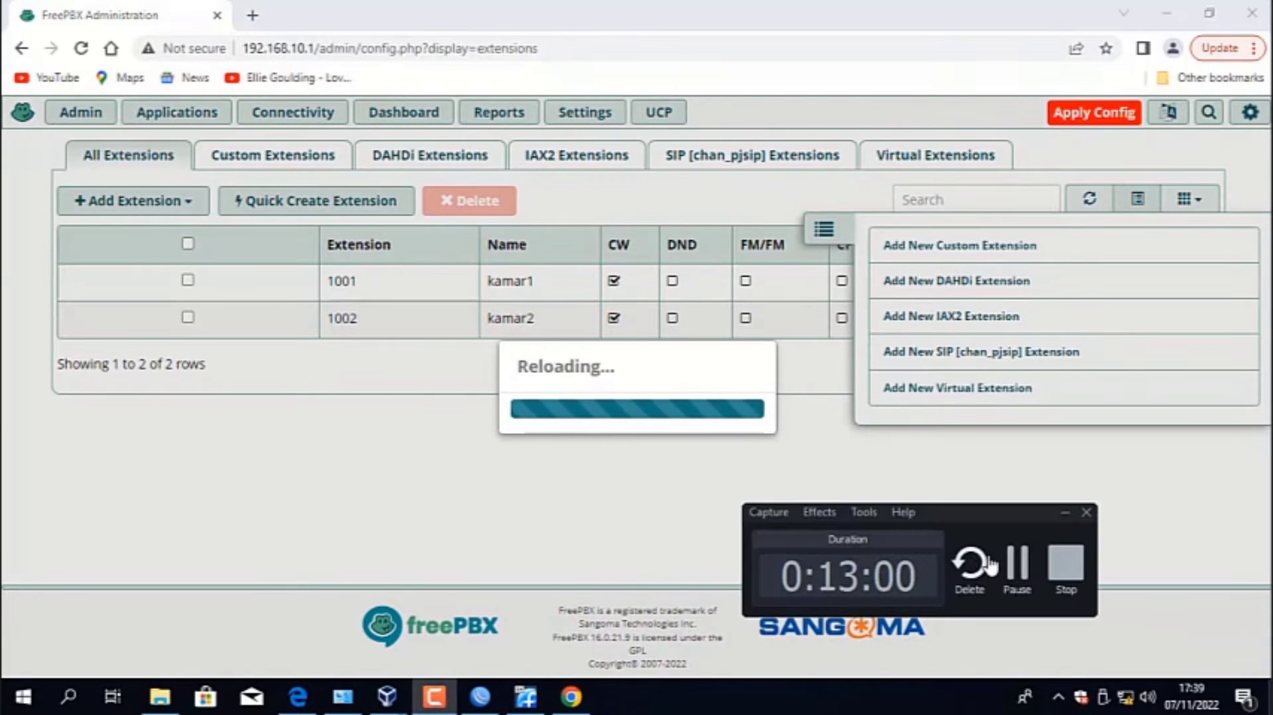
left_click(1017, 570)
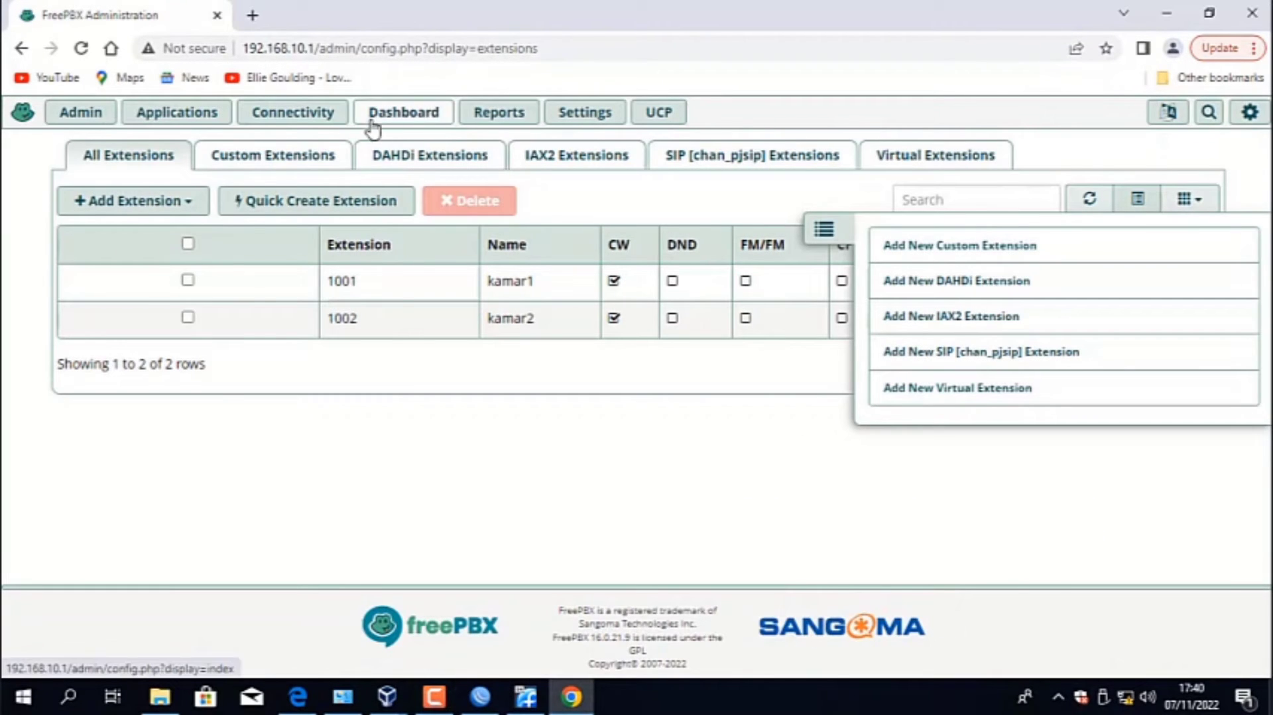
- Add a new outbound route and name it Out_to_Server2
left_click(287, 120)
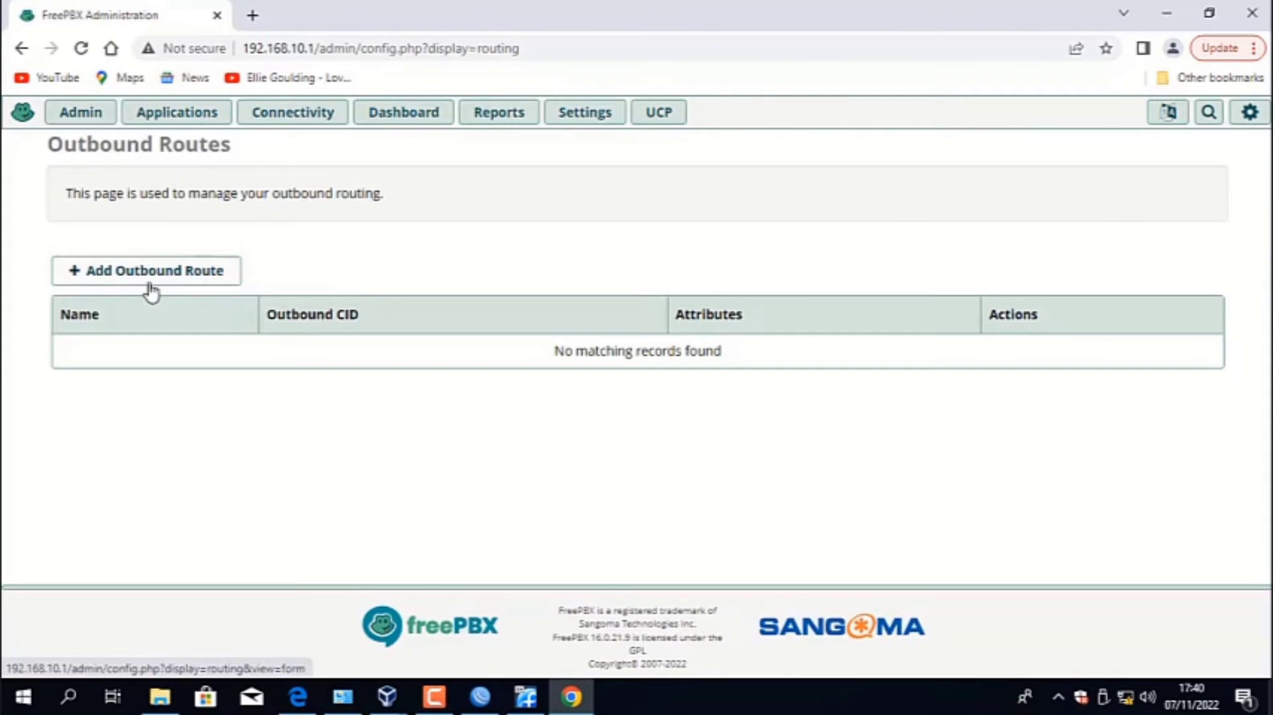
left_click(151, 287)
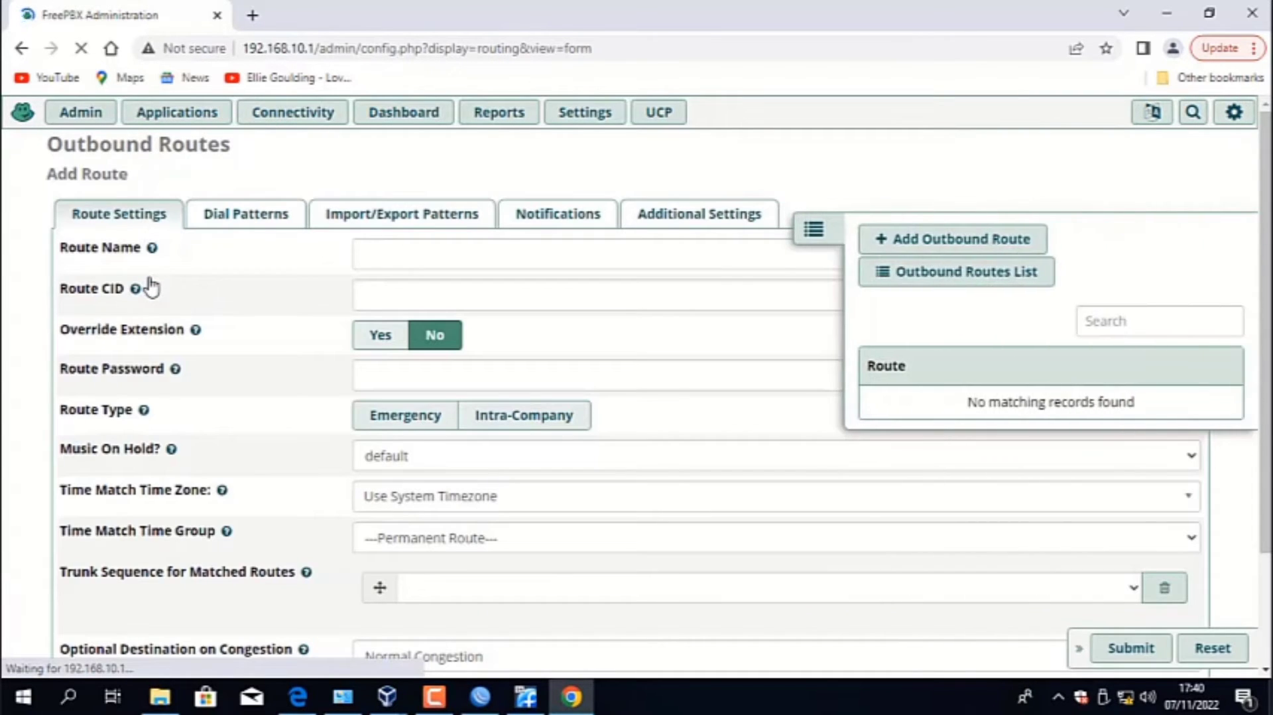
left_click(441, 252)
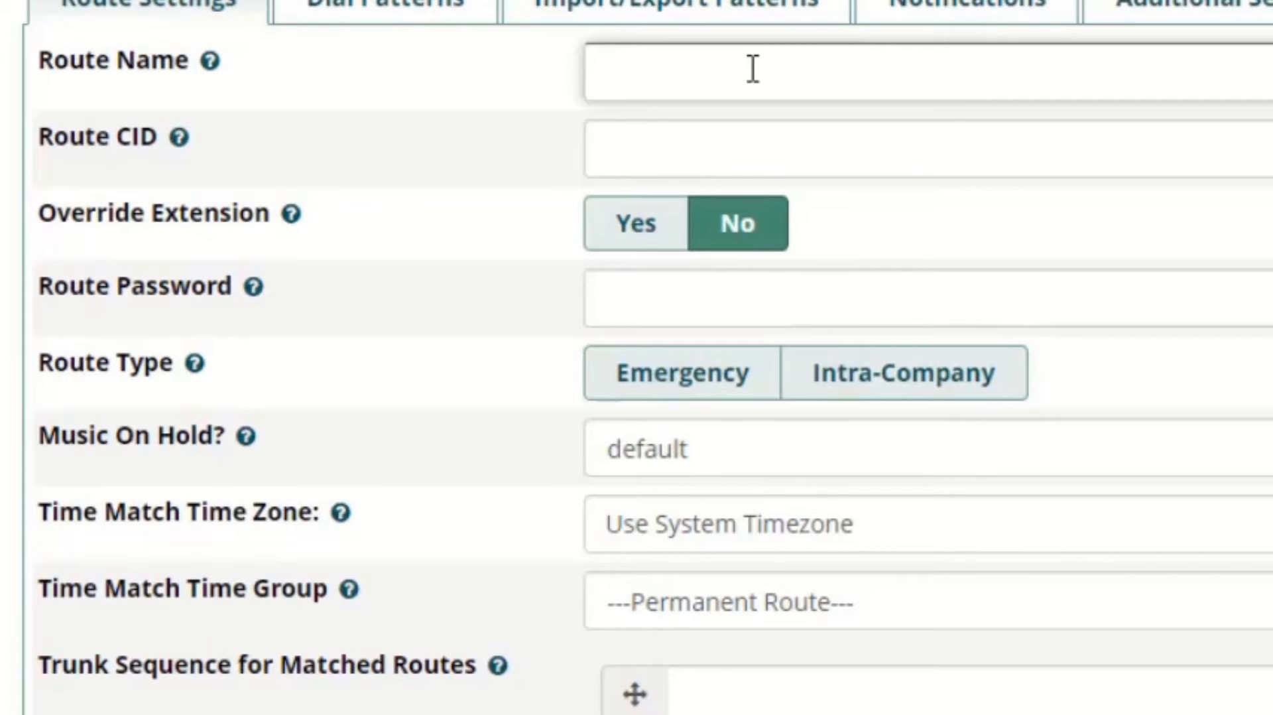
type("Out_t")
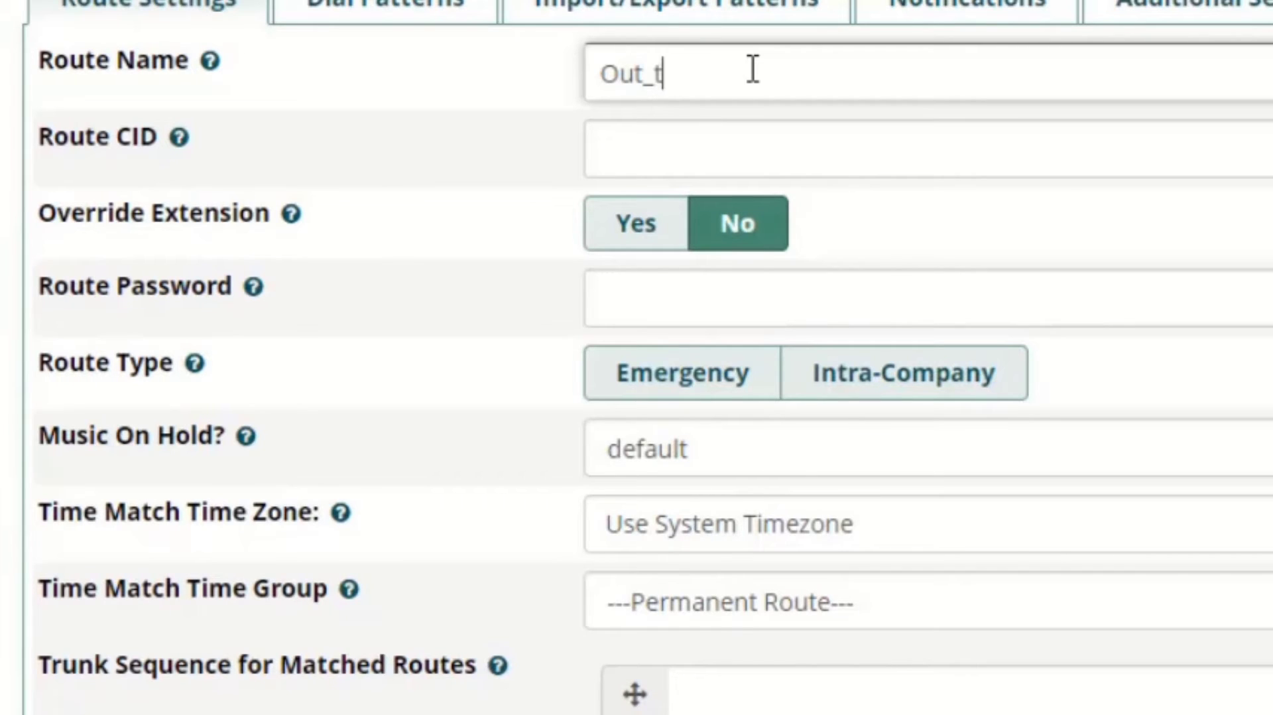
type("o_")
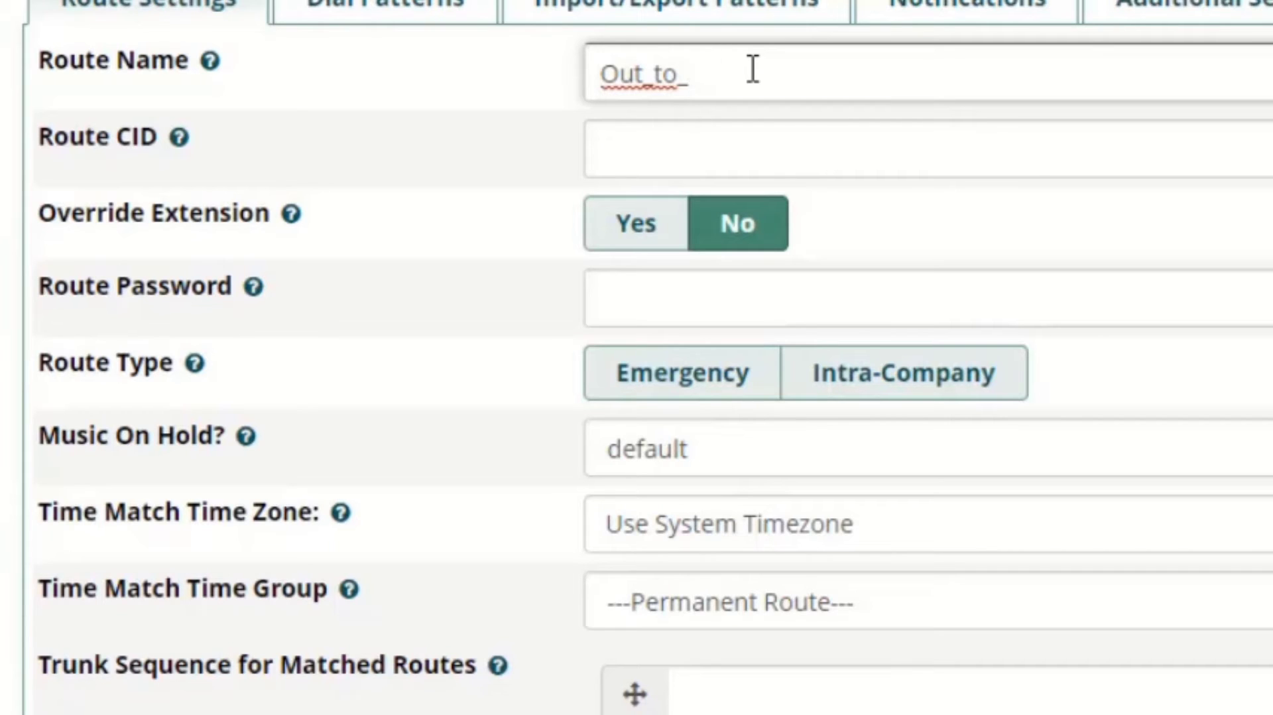
type("Ser")
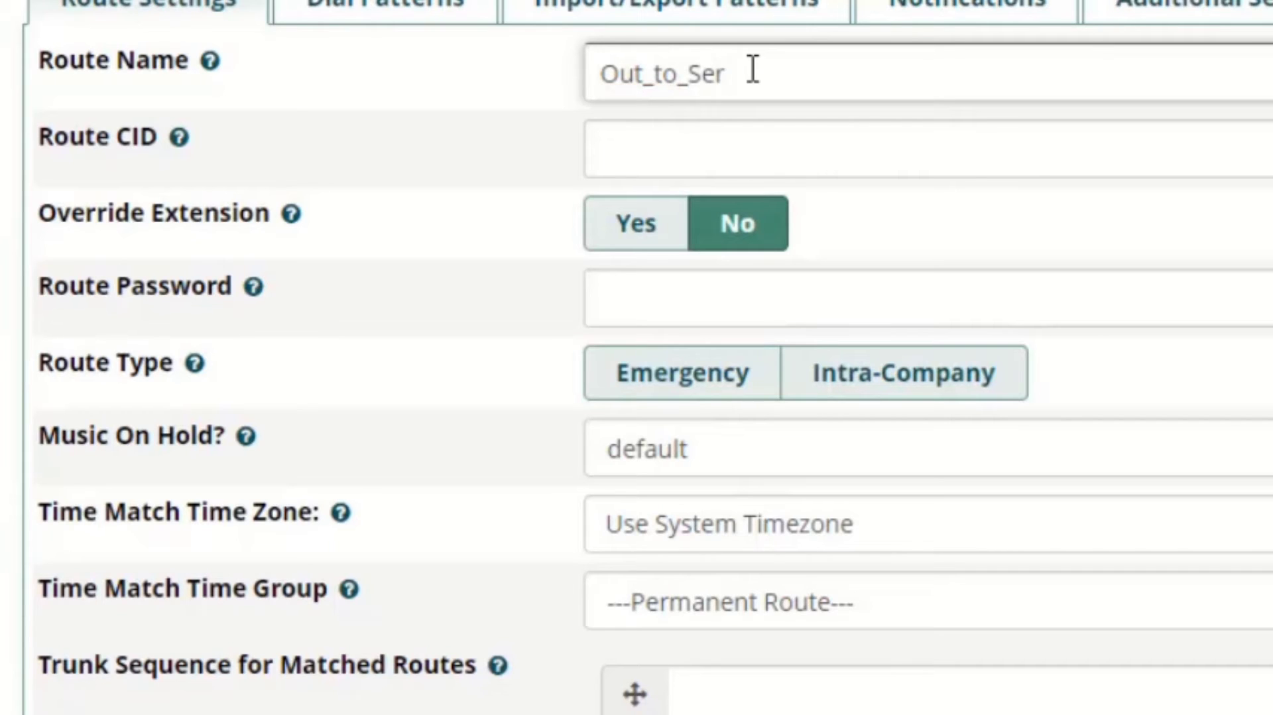
type("ver2")
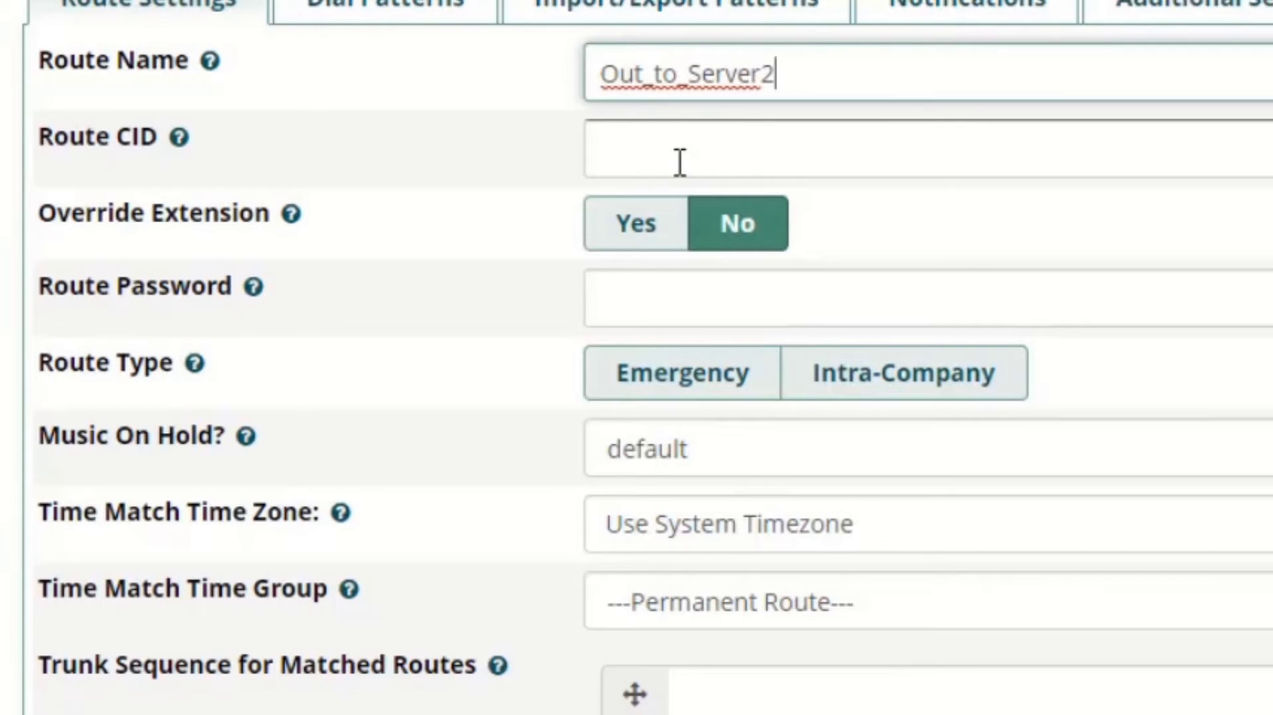
- Keep the time group as Permanent Route and choose Trunk_to_Server2 as the route's first trunk for matched routes
scroll(680, 162, "down", 2)
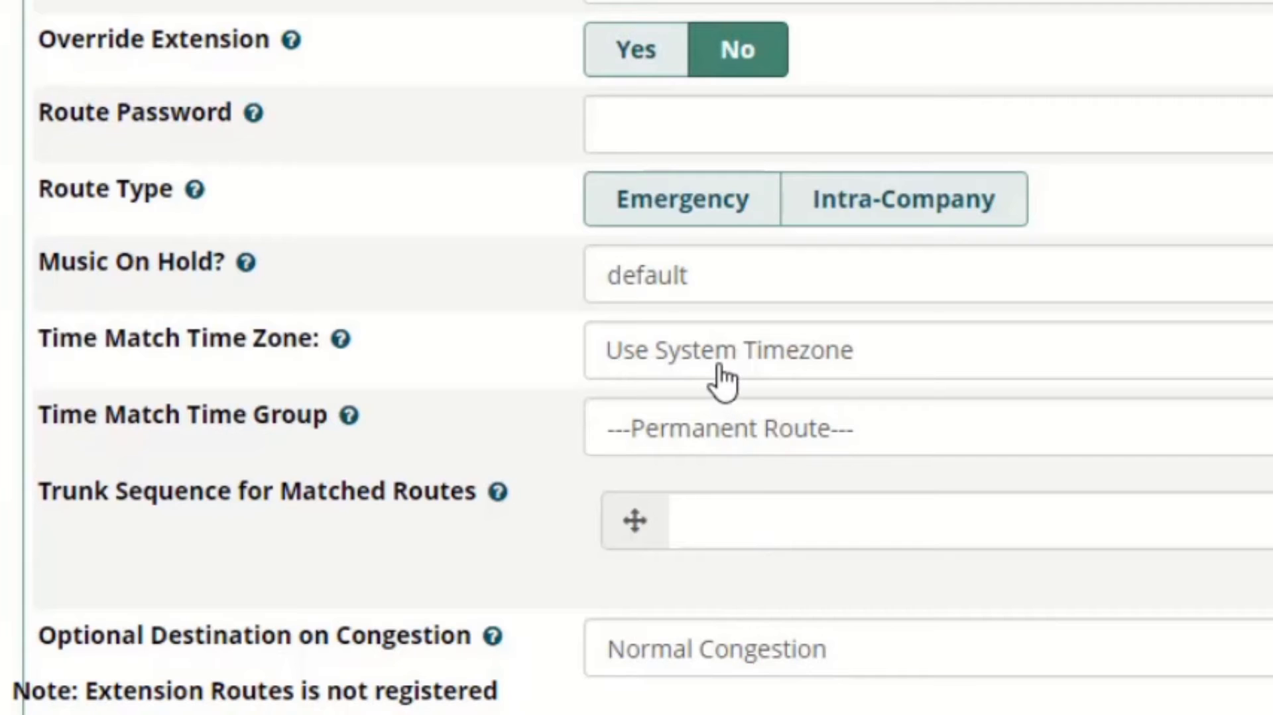
left_click(761, 420)
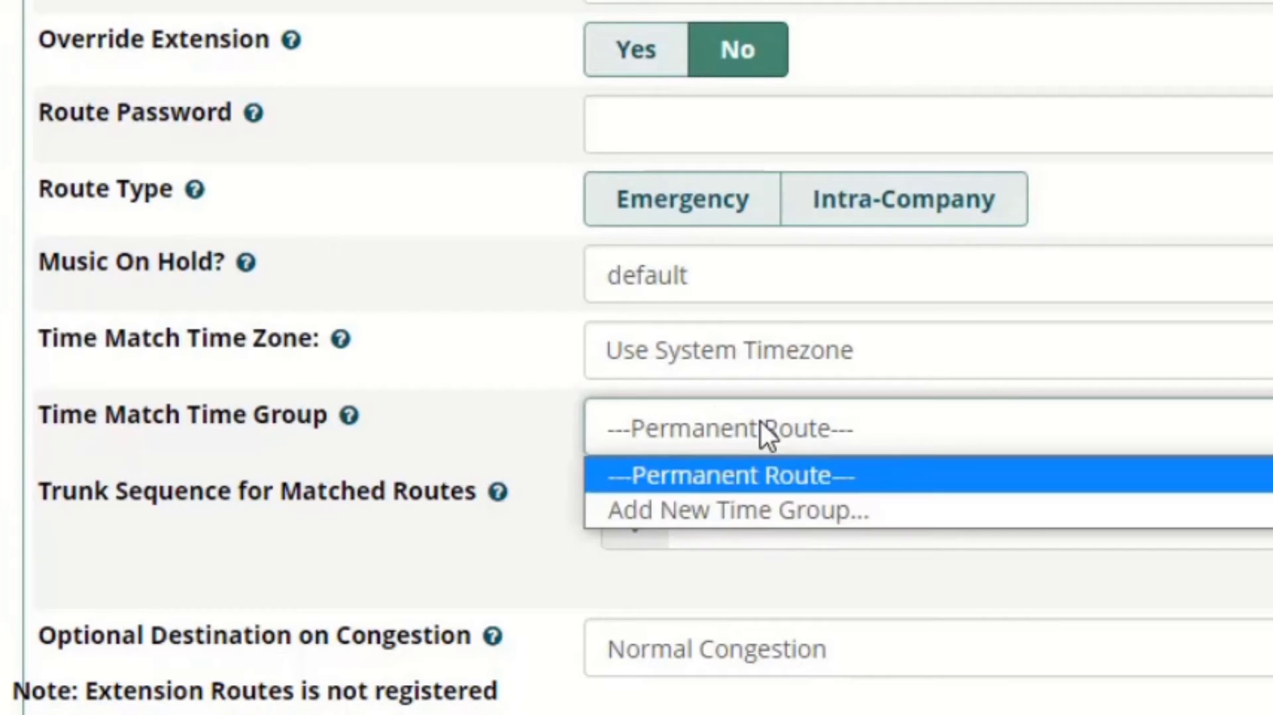
left_click(761, 420)
left_click(751, 534)
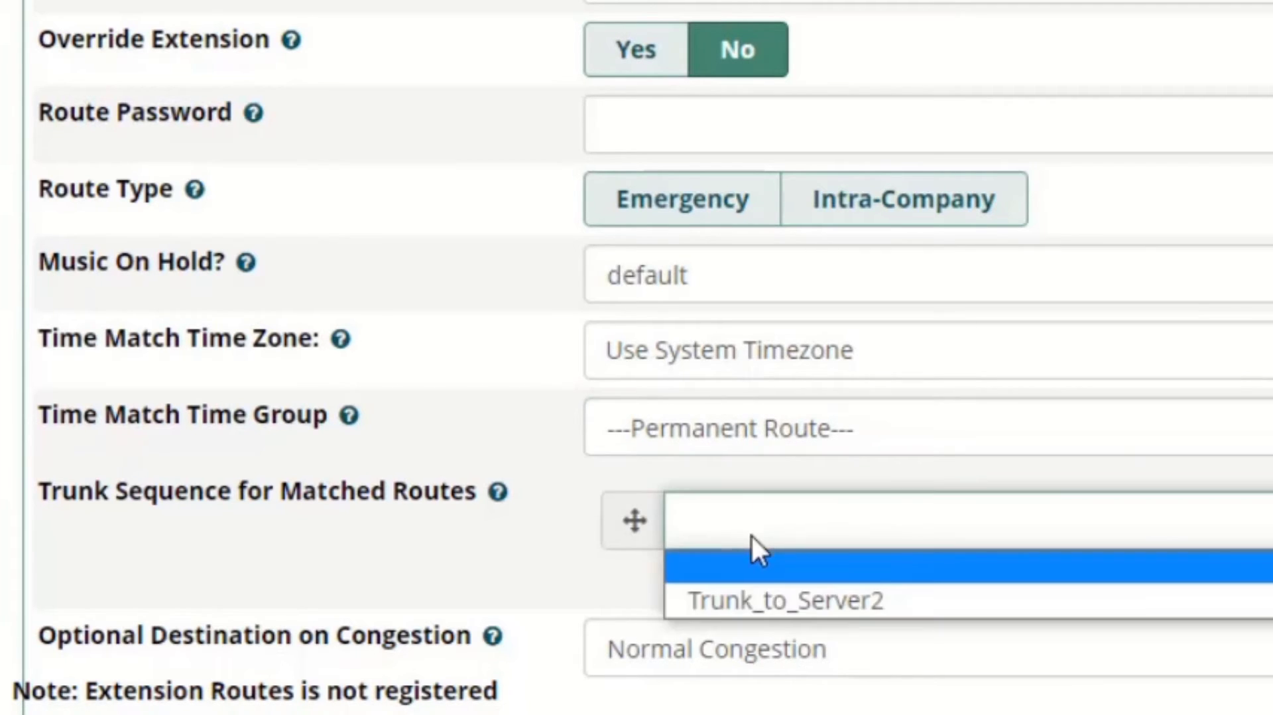
left_click(769, 602)
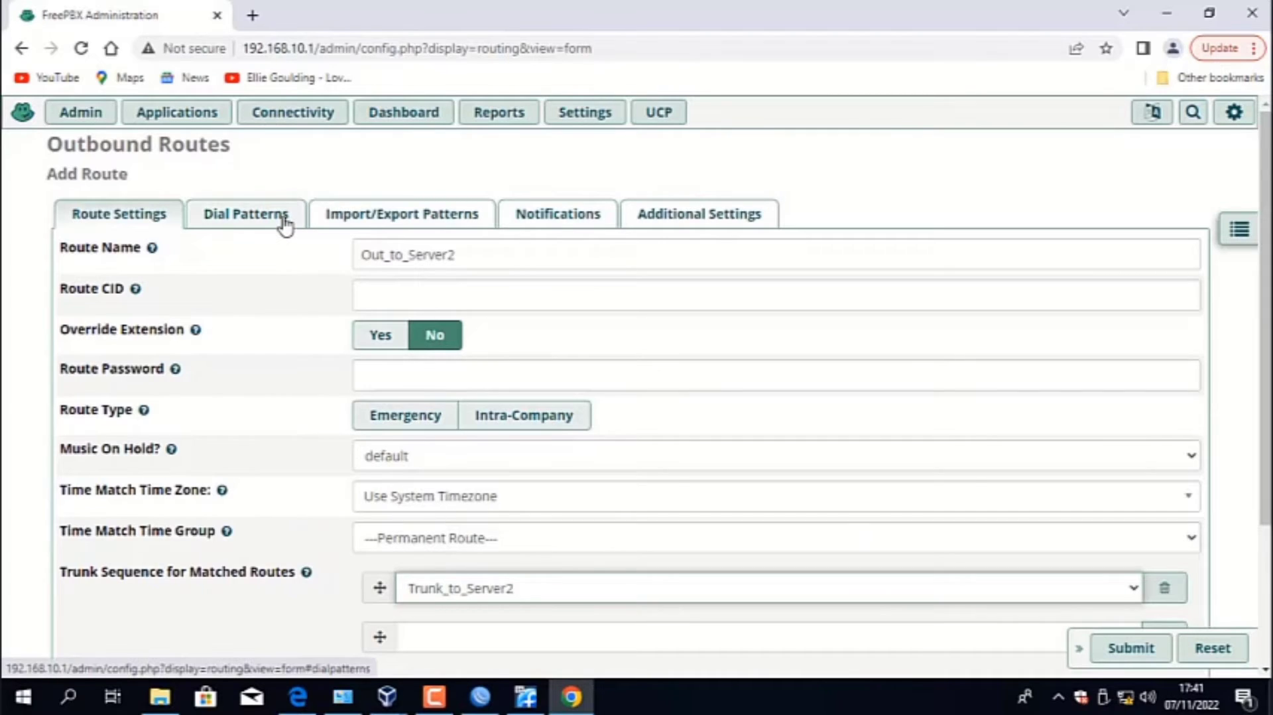
- Set the match pattern in the outbound route's dial patterns to 2xxx
left_click(285, 225)
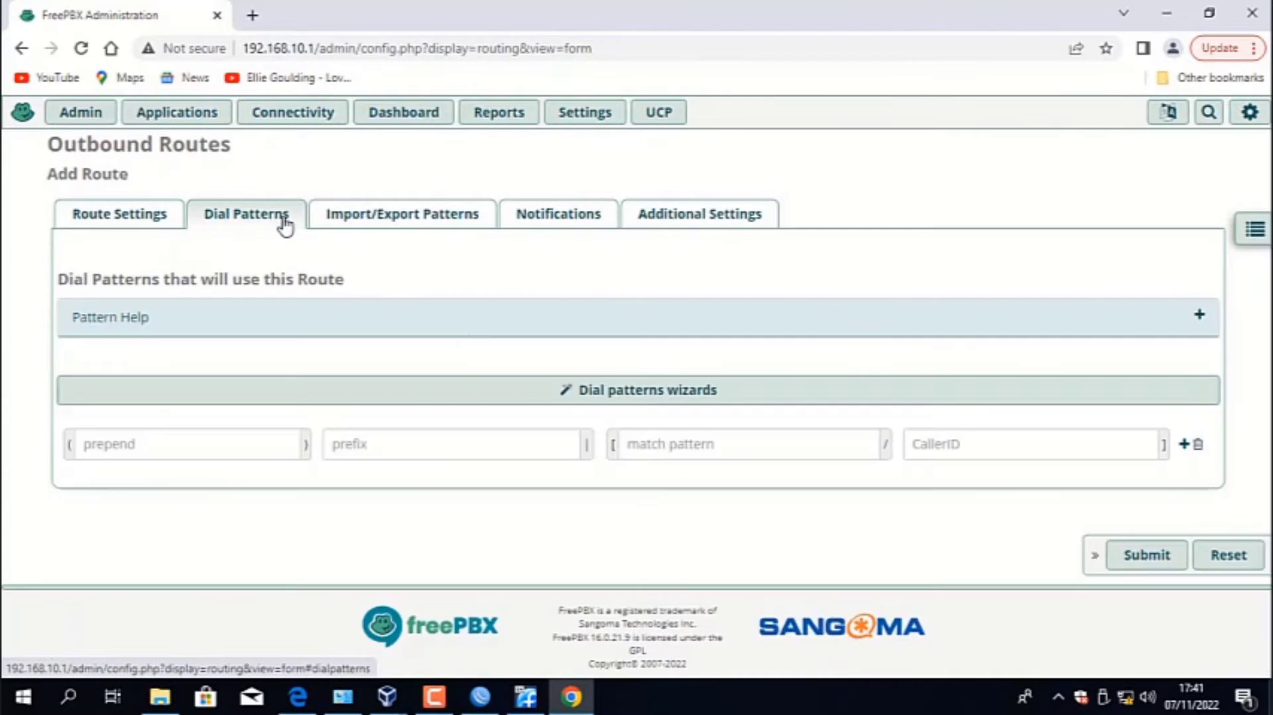
left_click(654, 447)
type("2")
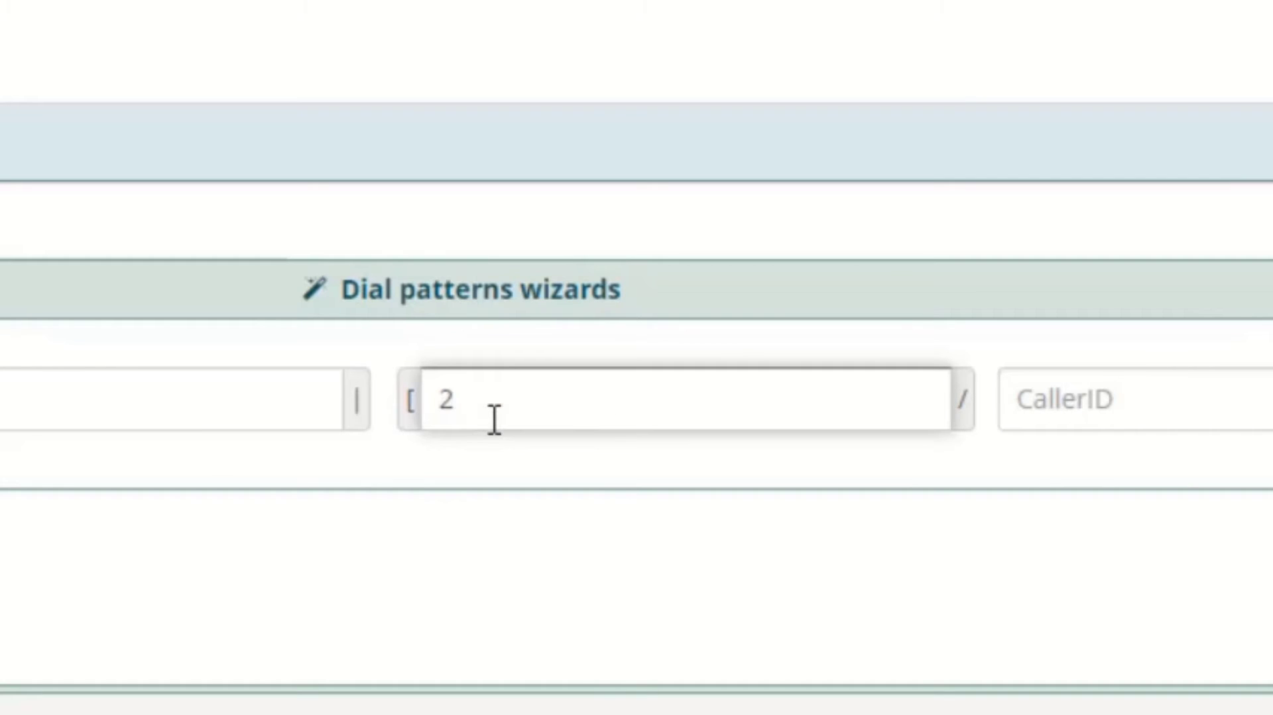
type("xxx")
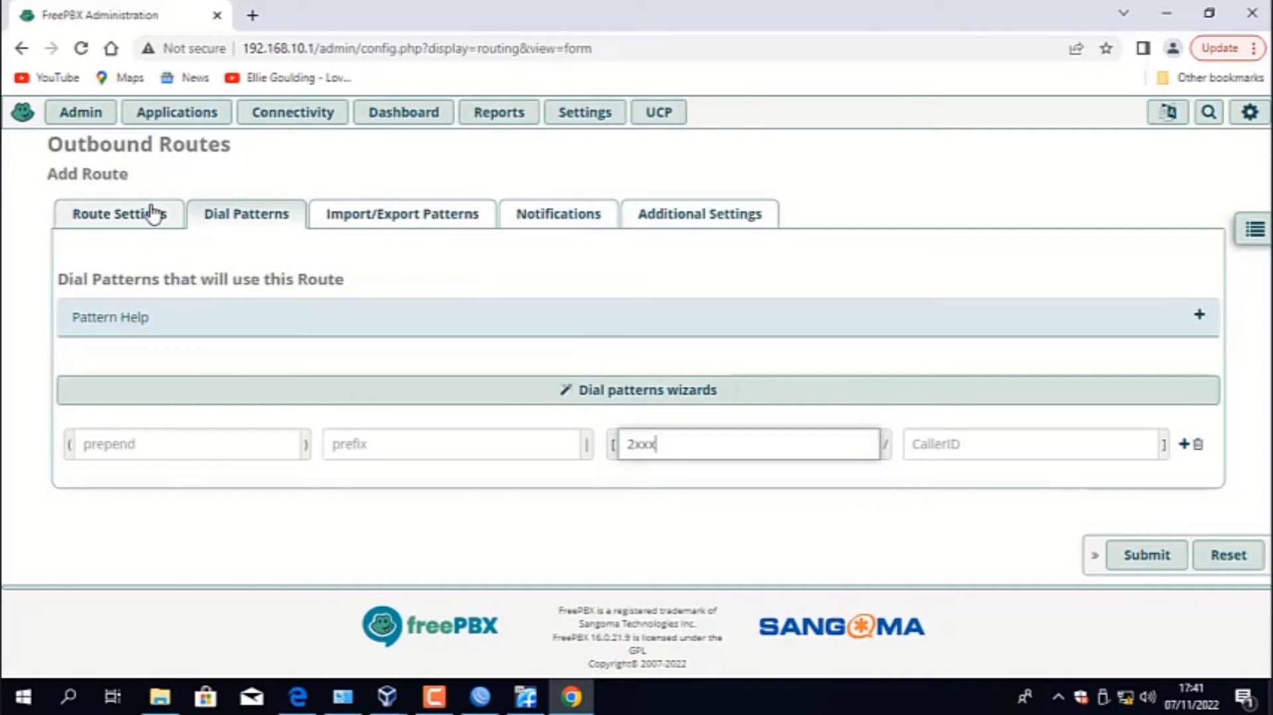
- Review the route settings of Out_to_Server2 and submit the outbound route
left_click(153, 214)
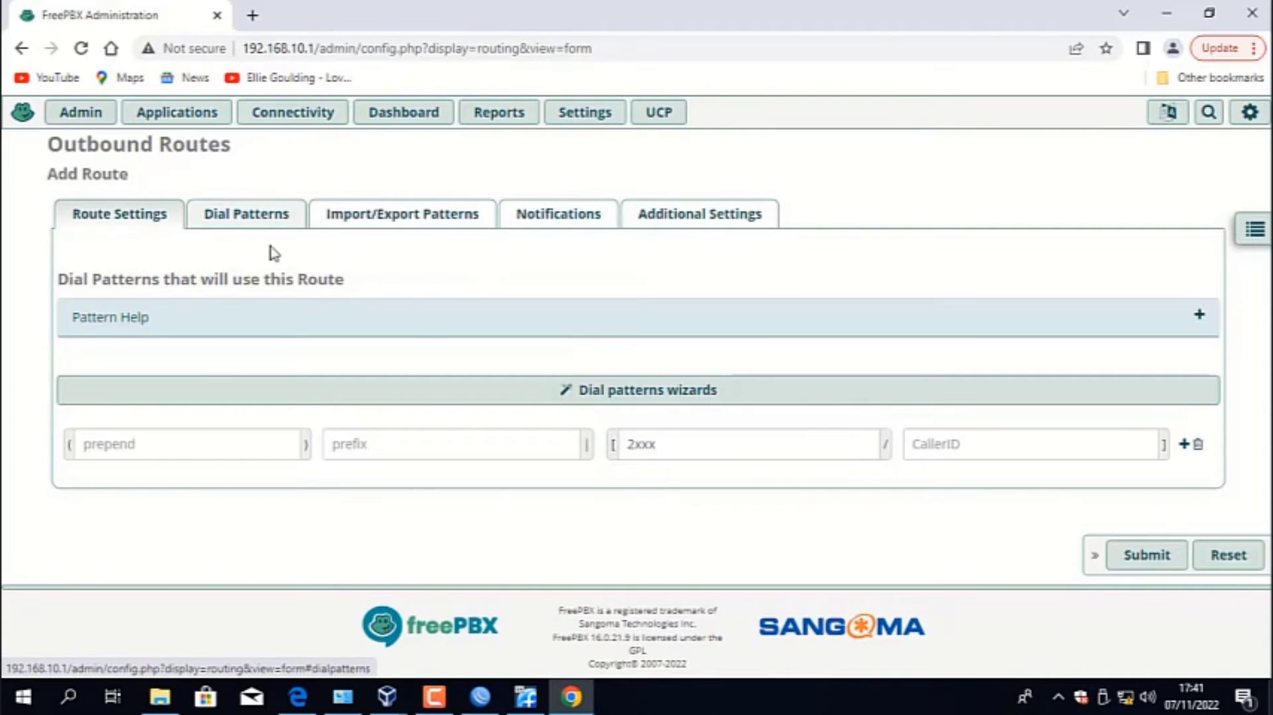
scroll(474, 338, "down", 3)
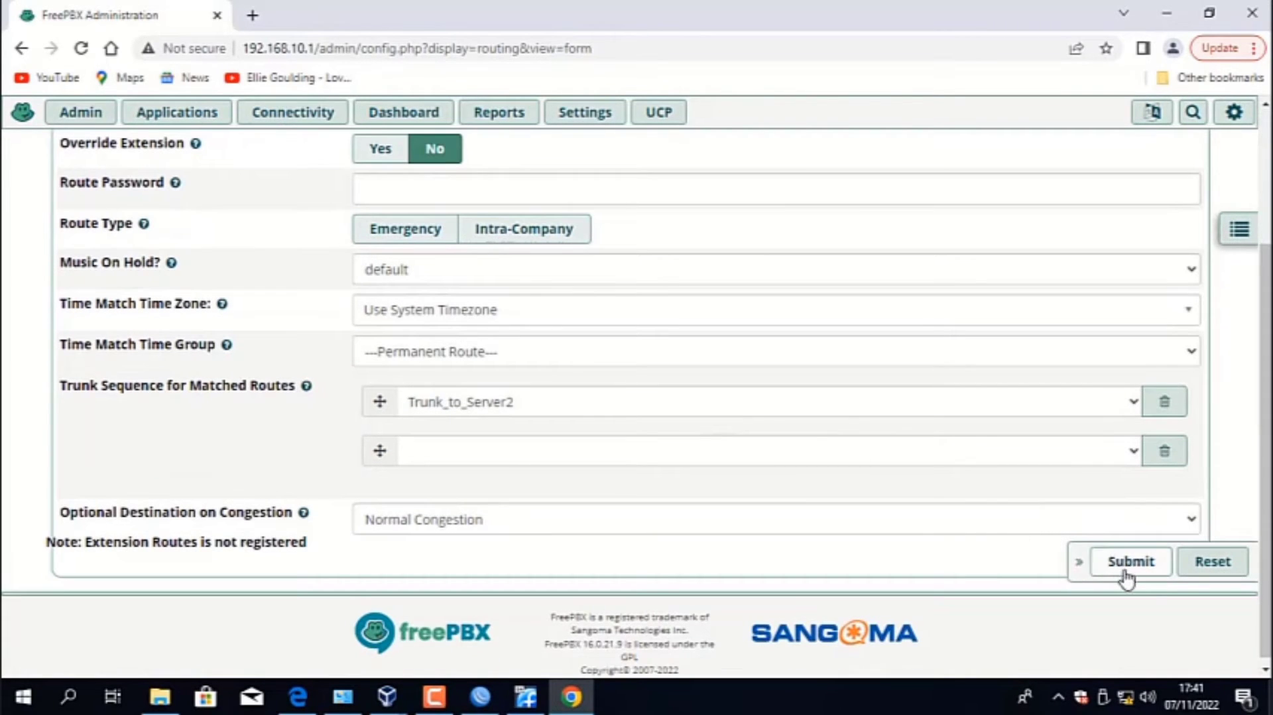
scroll(1015, 521, "up", 1)
scroll(1006, 513, "up", 1)
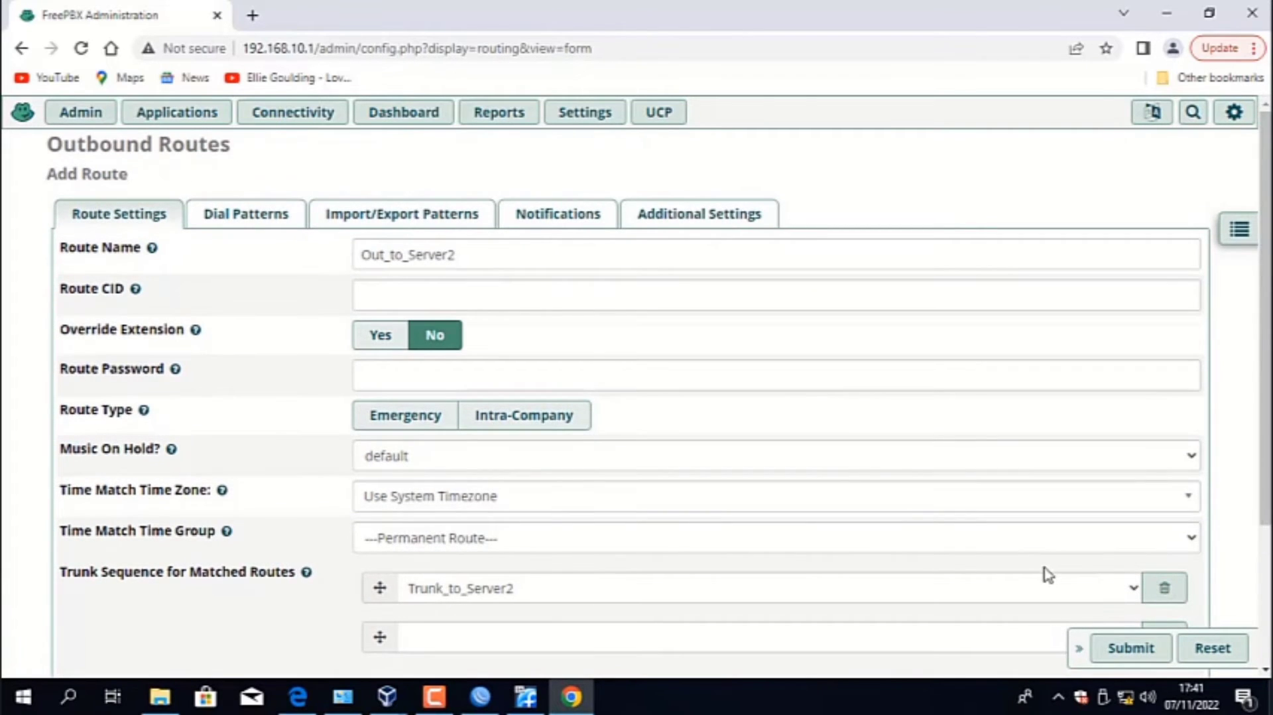
left_click(1152, 651)
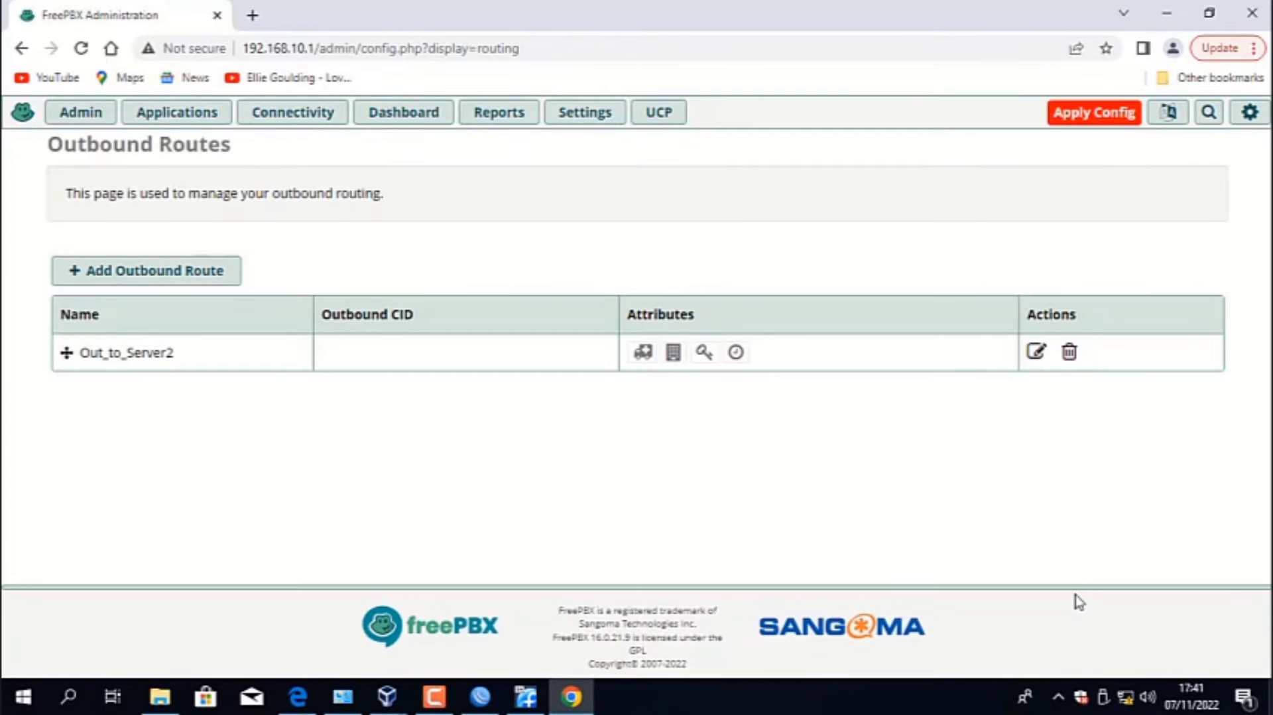
- Apply the pending FreePBX configuration to activate the Out_to_Server2 outbound route
left_click(1133, 120)
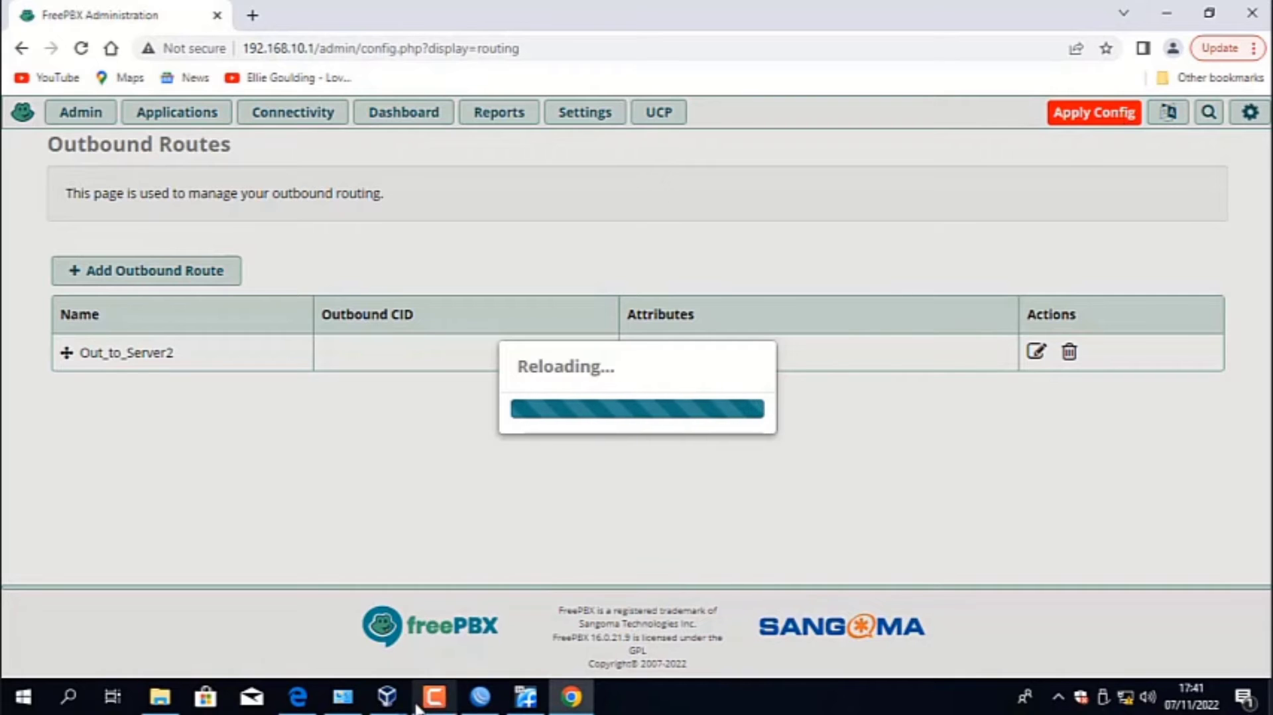
left_click(437, 698)
left_click(1018, 569)
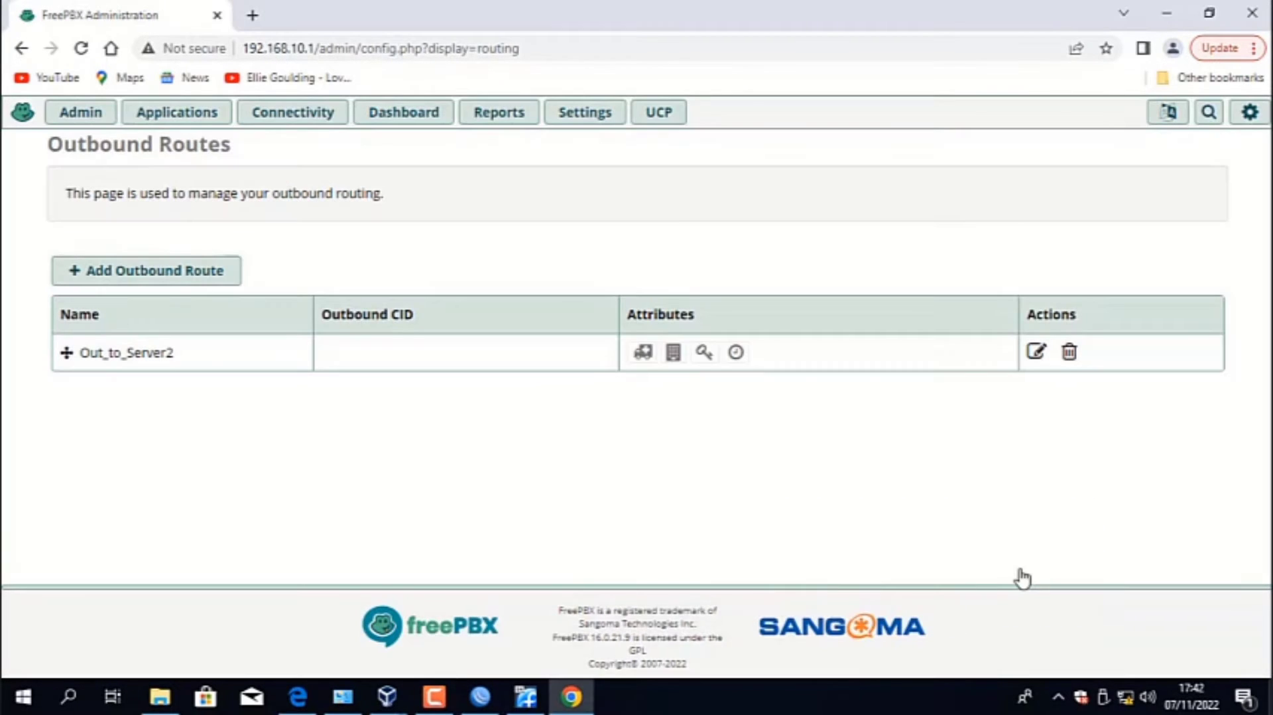
- Minimize the browser, search Windows for 3cx and launch the 3CXPhone softphone
left_click(1166, 13)
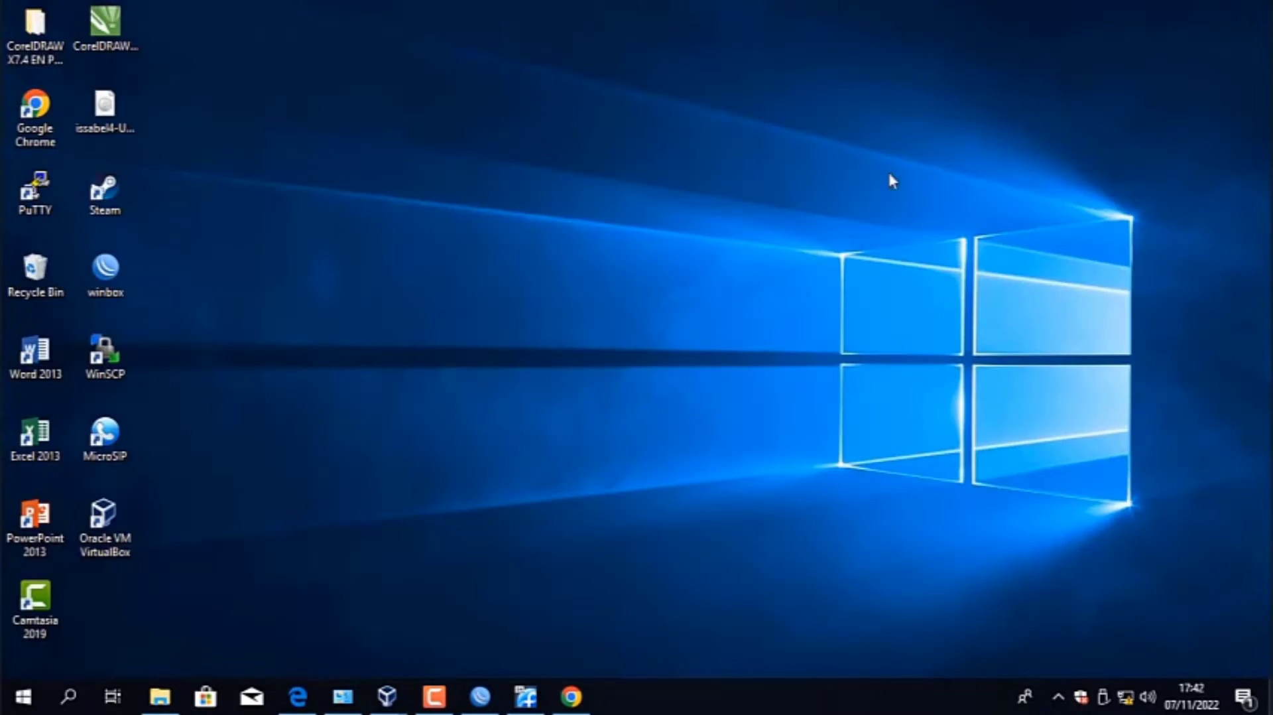
left_click(80, 679)
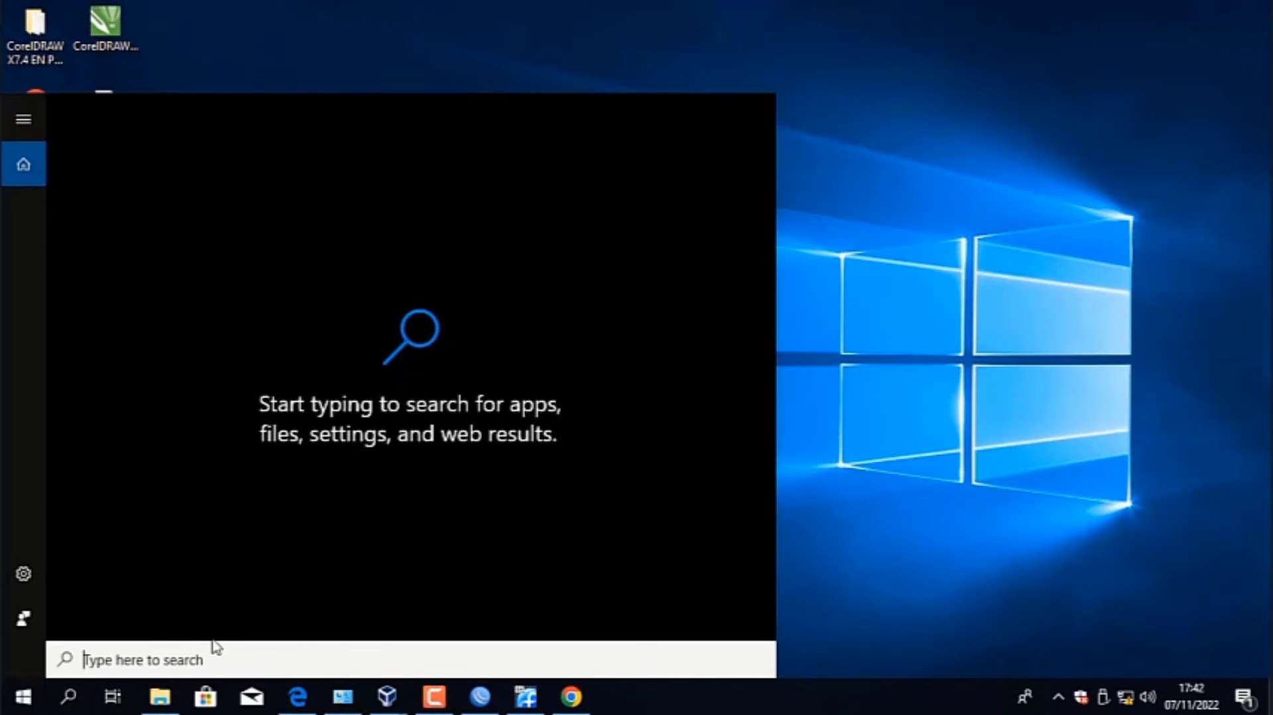
type("3d")
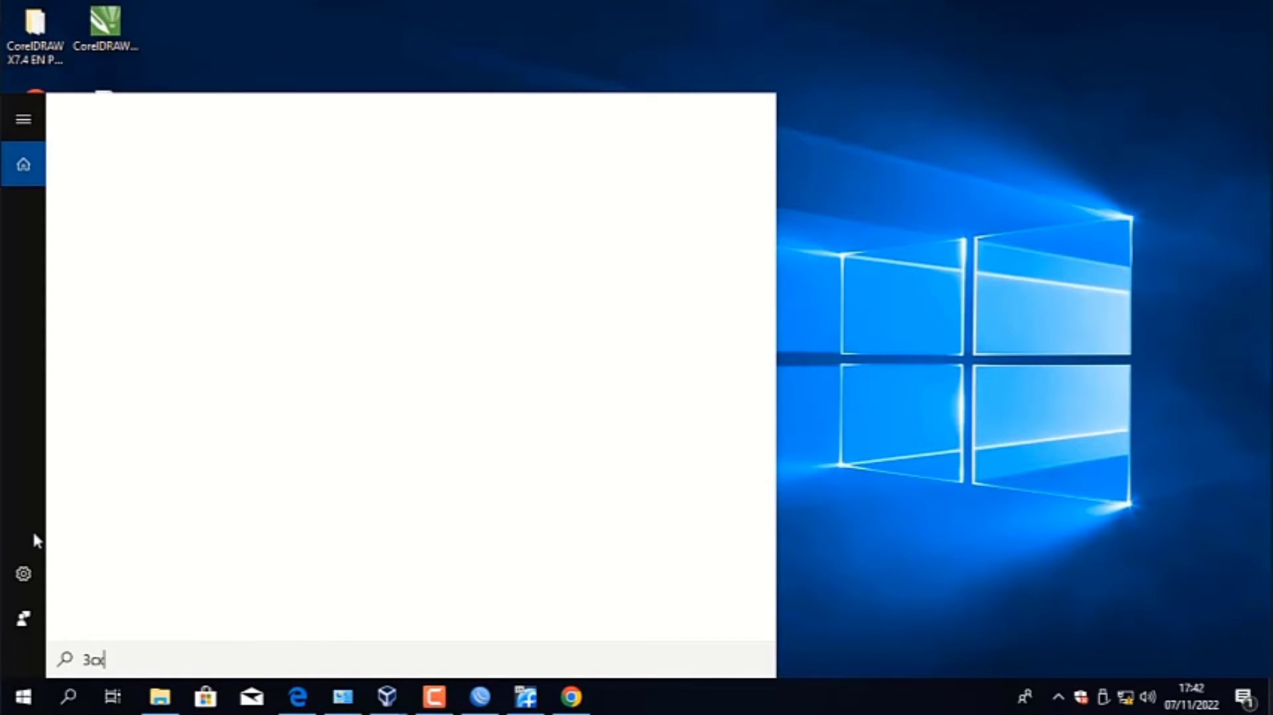
left_click(190, 199)
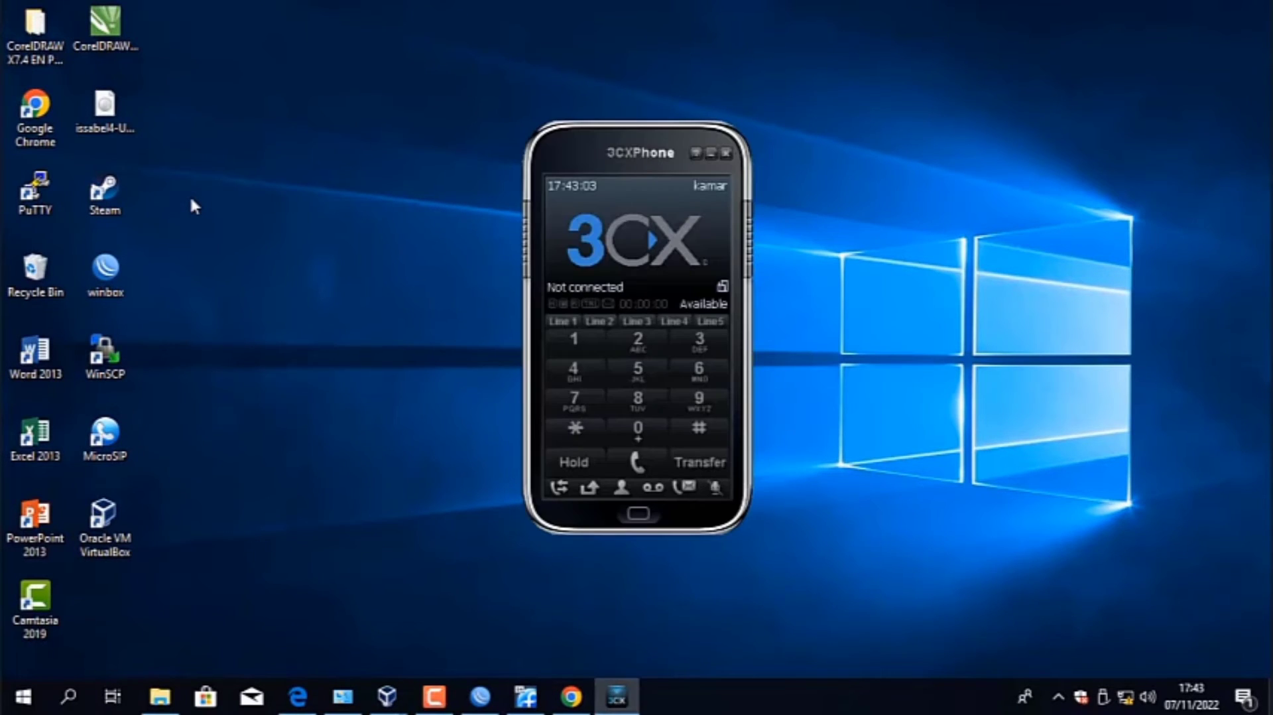
- Open the SIP accounts list of 3CXPhone and delete the existing 1001 account
left_click(719, 191)
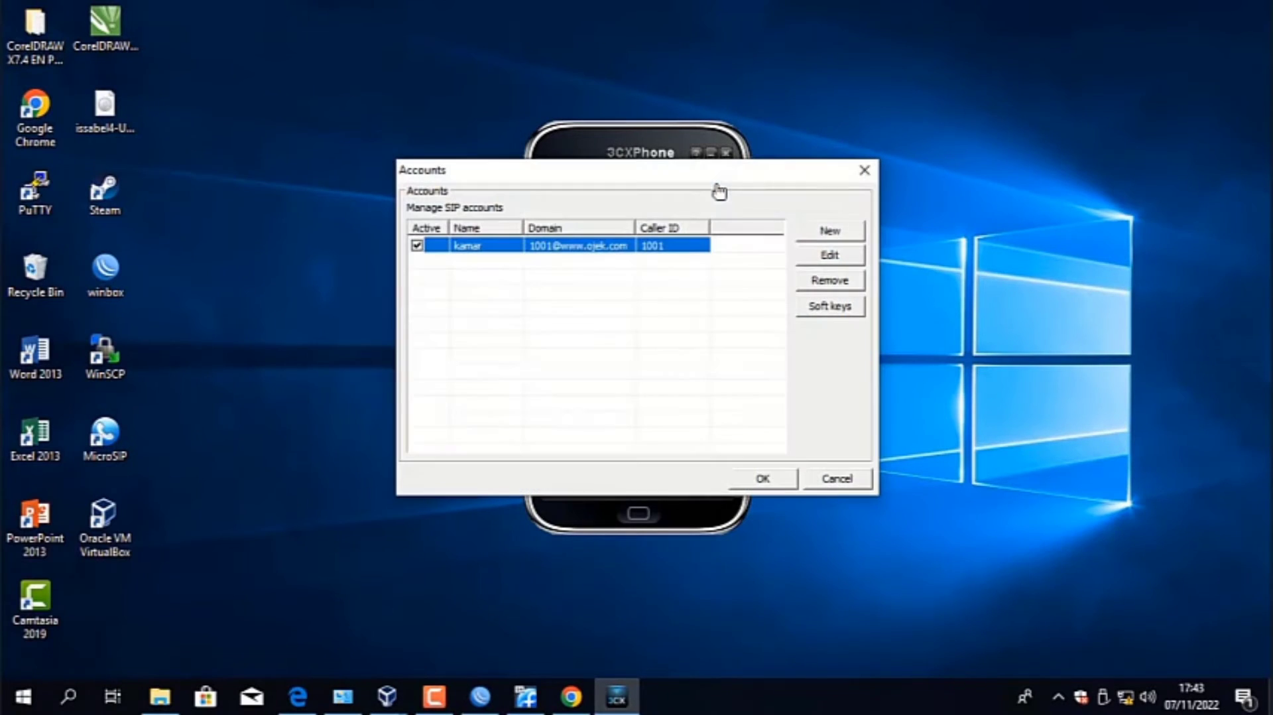
left_click(834, 289)
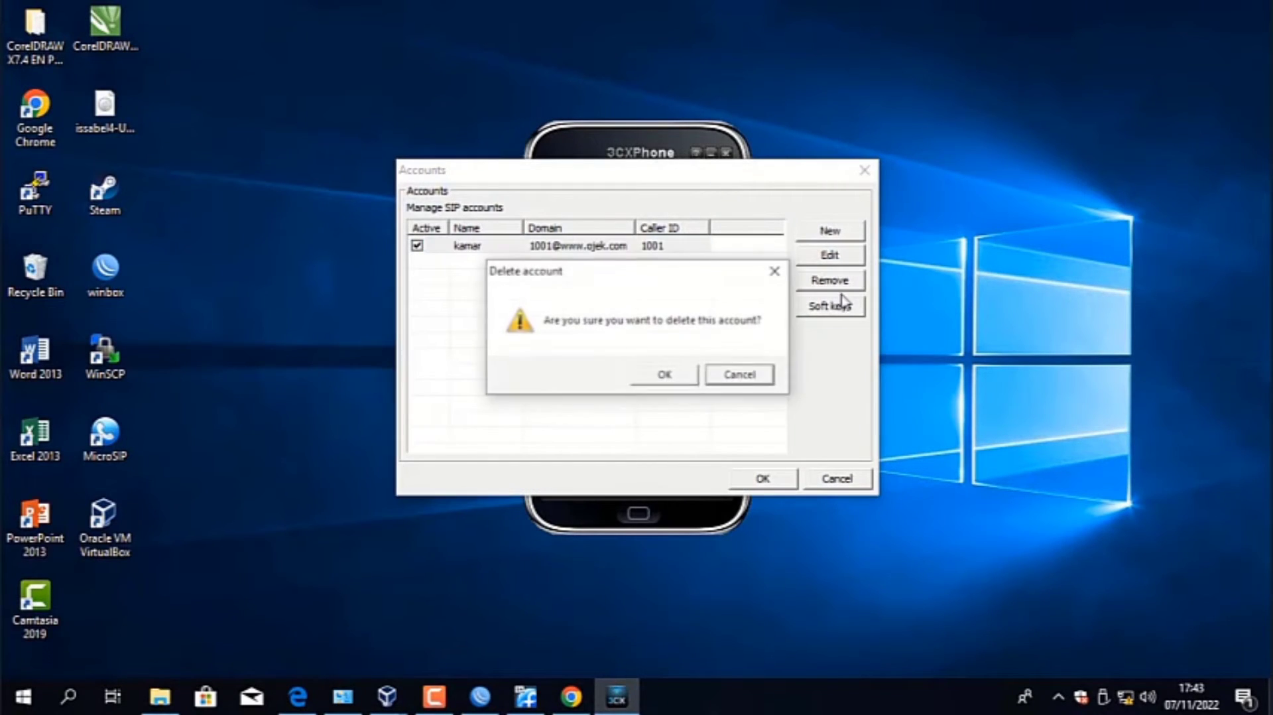
left_click(675, 381)
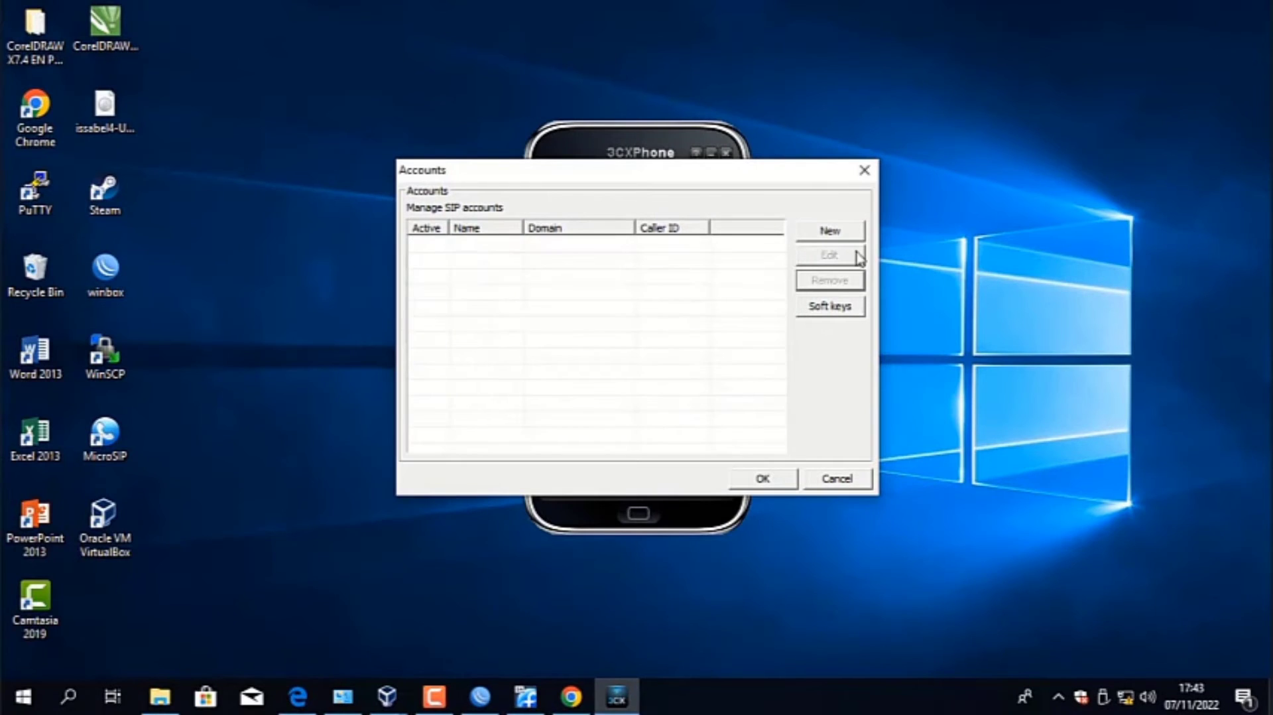
- Create a new SIP account with the account name kamar1 and Caller ID 1001
left_click(838, 235)
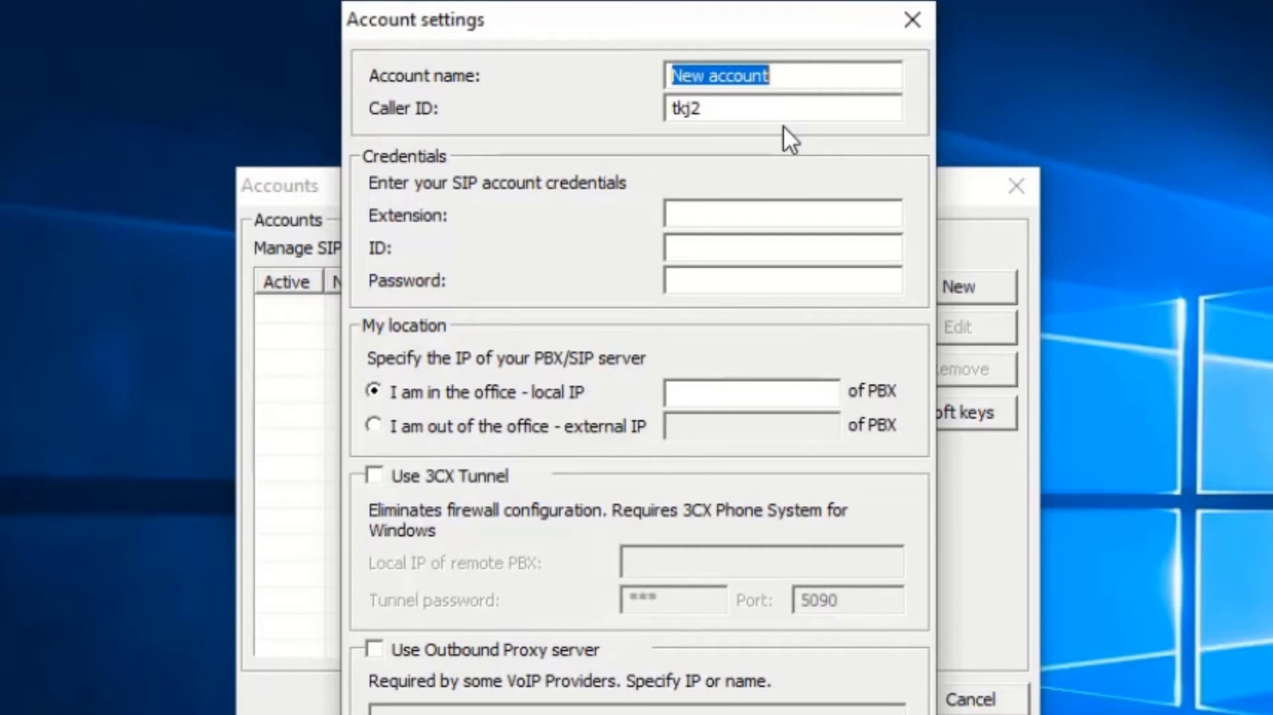
type("kamar")
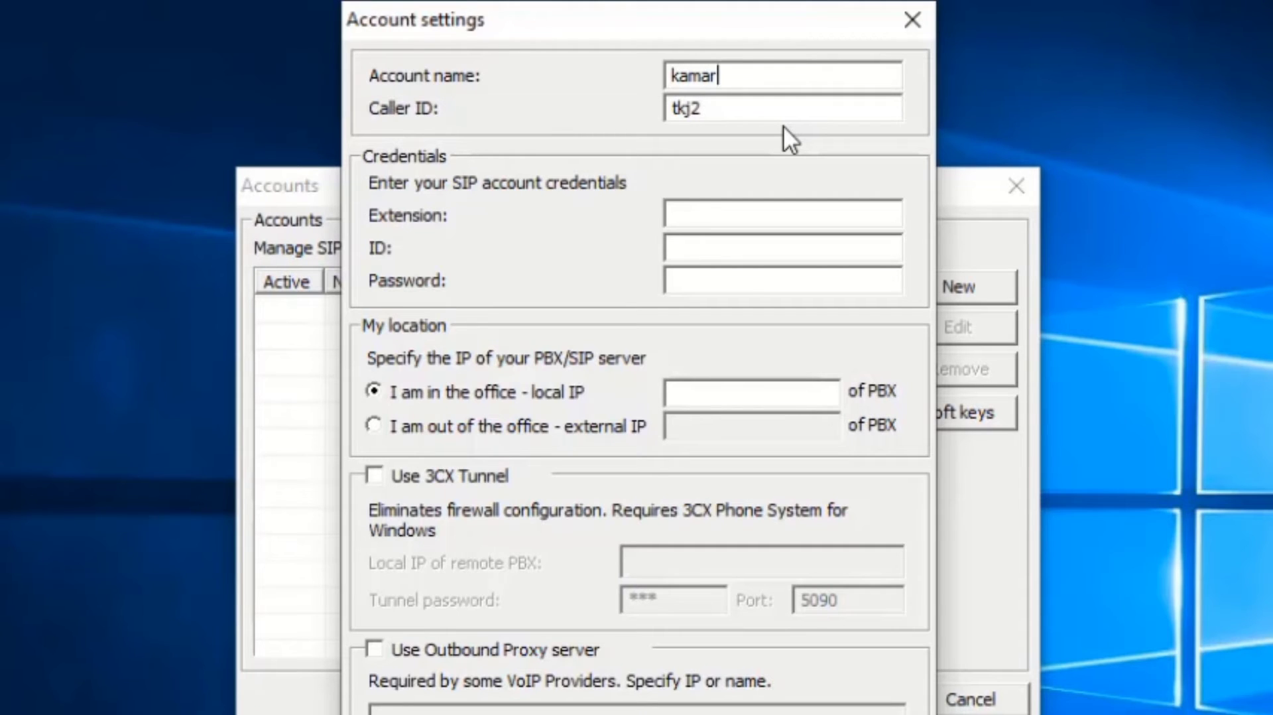
type(" 1")
left_click(792, 117)
key("BackSpace")
key("BackSpace")
key("BackSpace")
key("BackSpace")
type("1001")
- Fill in the account credentials with Extension 1001, ID 1001 and the extension's password
key("Tab")
type("1001")
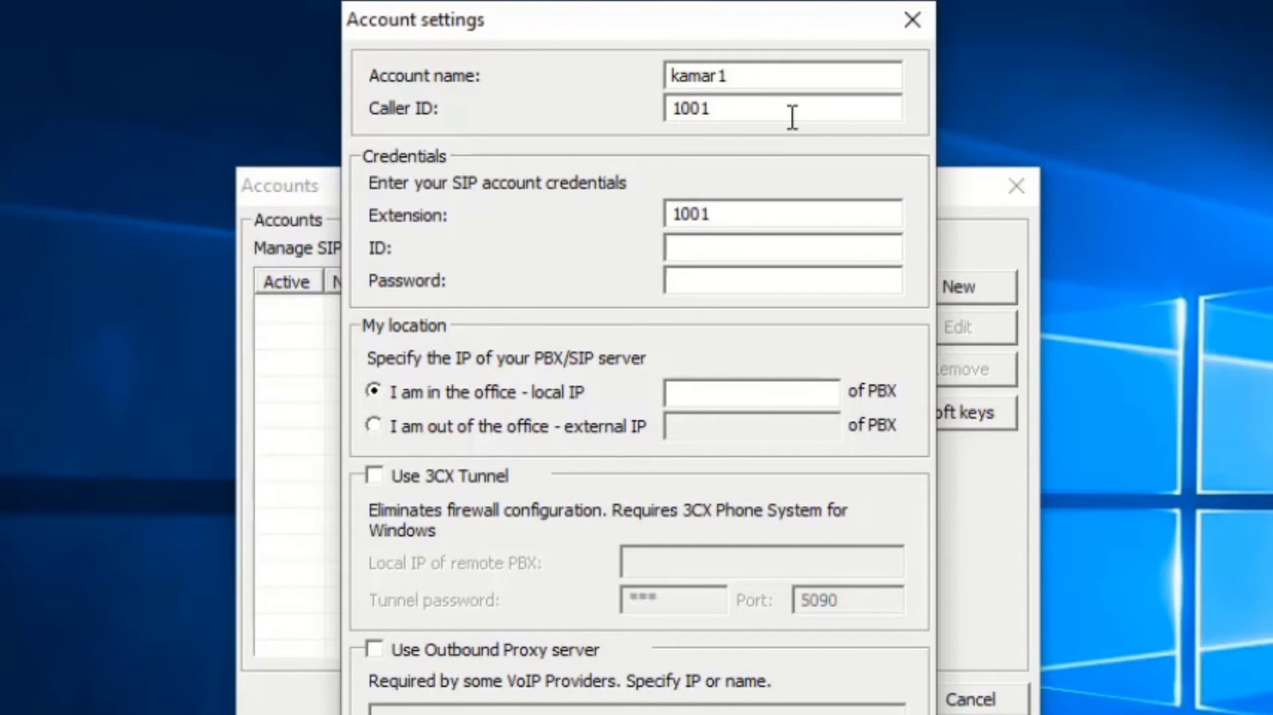
key("Tab")
type("1001")
key("Tab")
type("******")
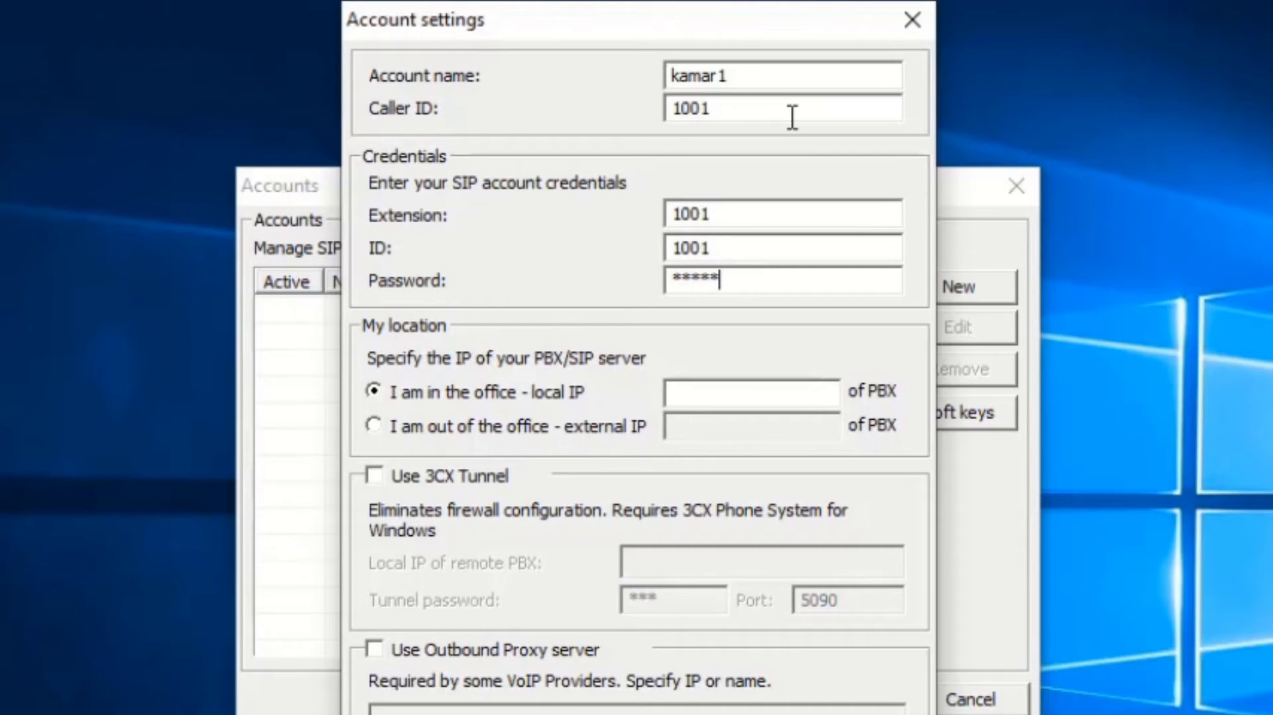
left_click(707, 396)
type("www.ojek")
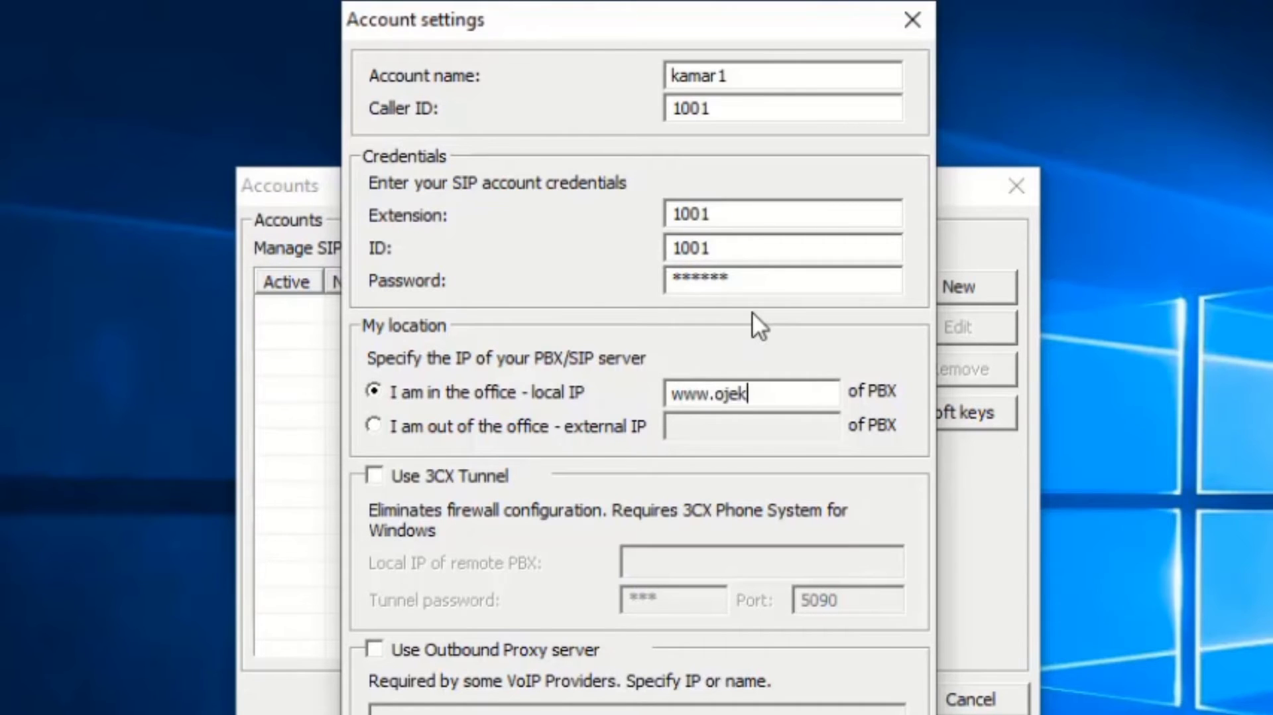
type(".com")
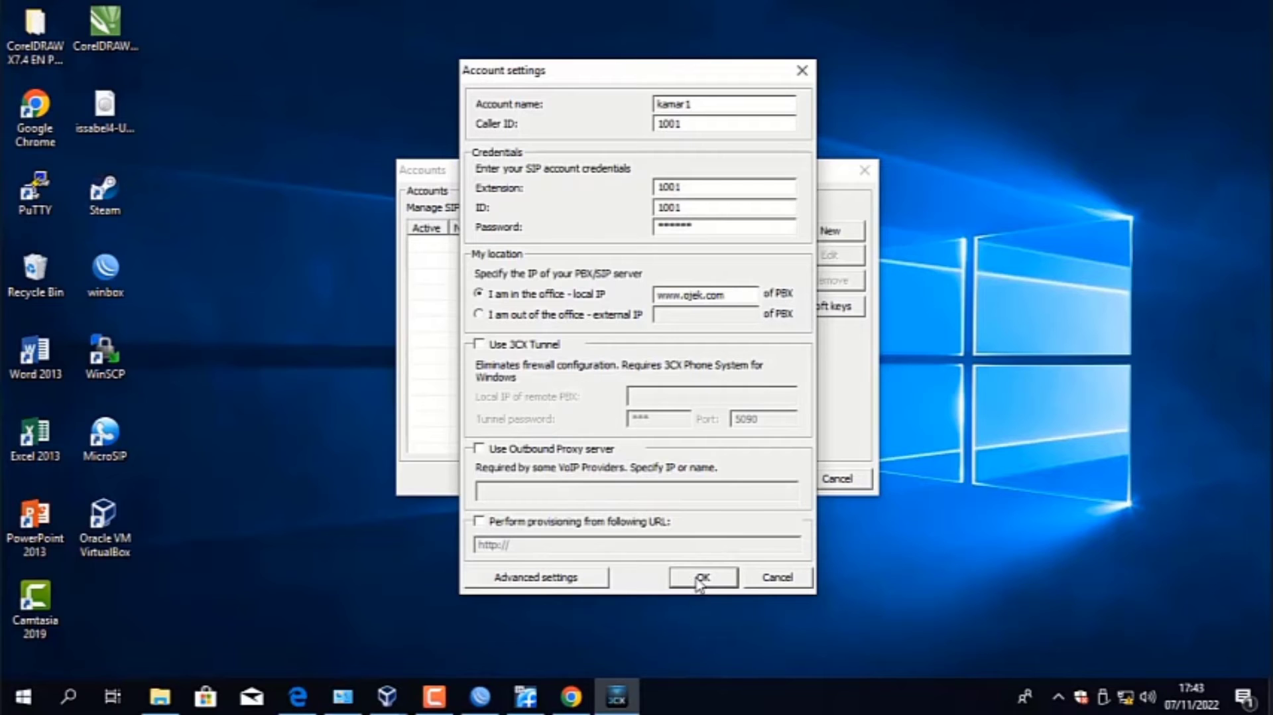
left_click(701, 577)
left_click(834, 237)
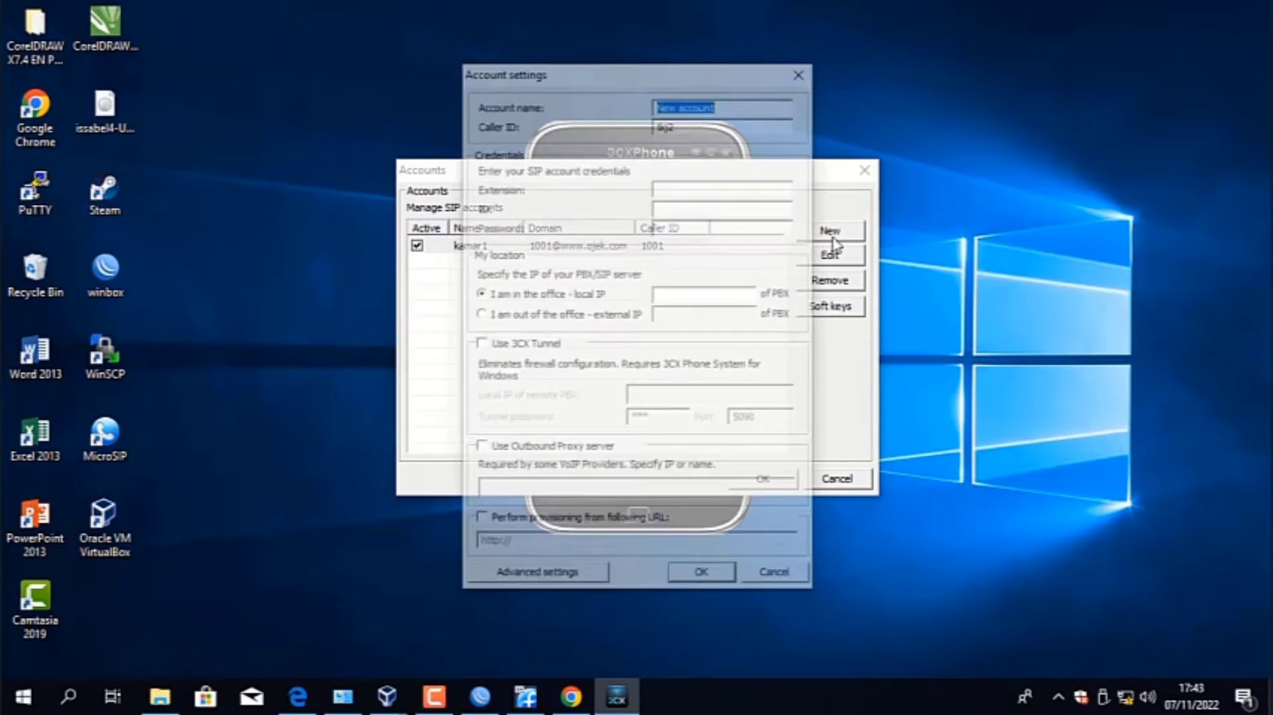
type("kamar2")
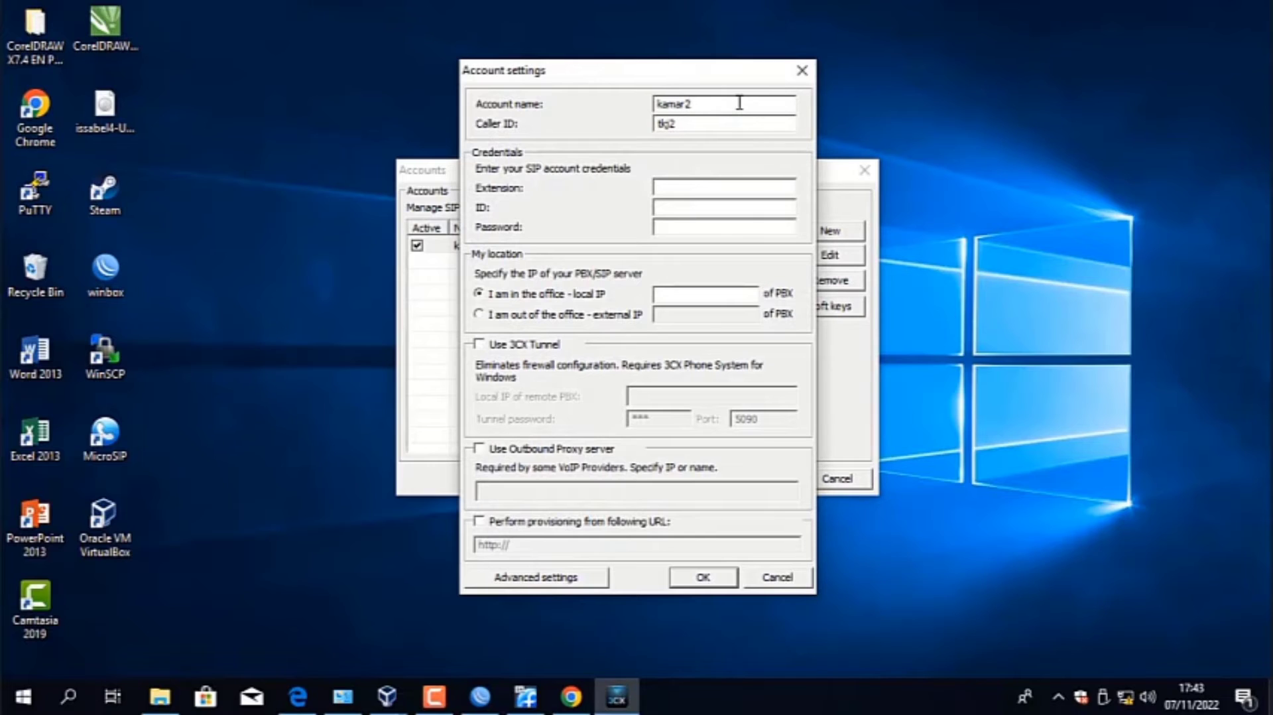
key("Tab")
type("1")
left_click(802, 70)
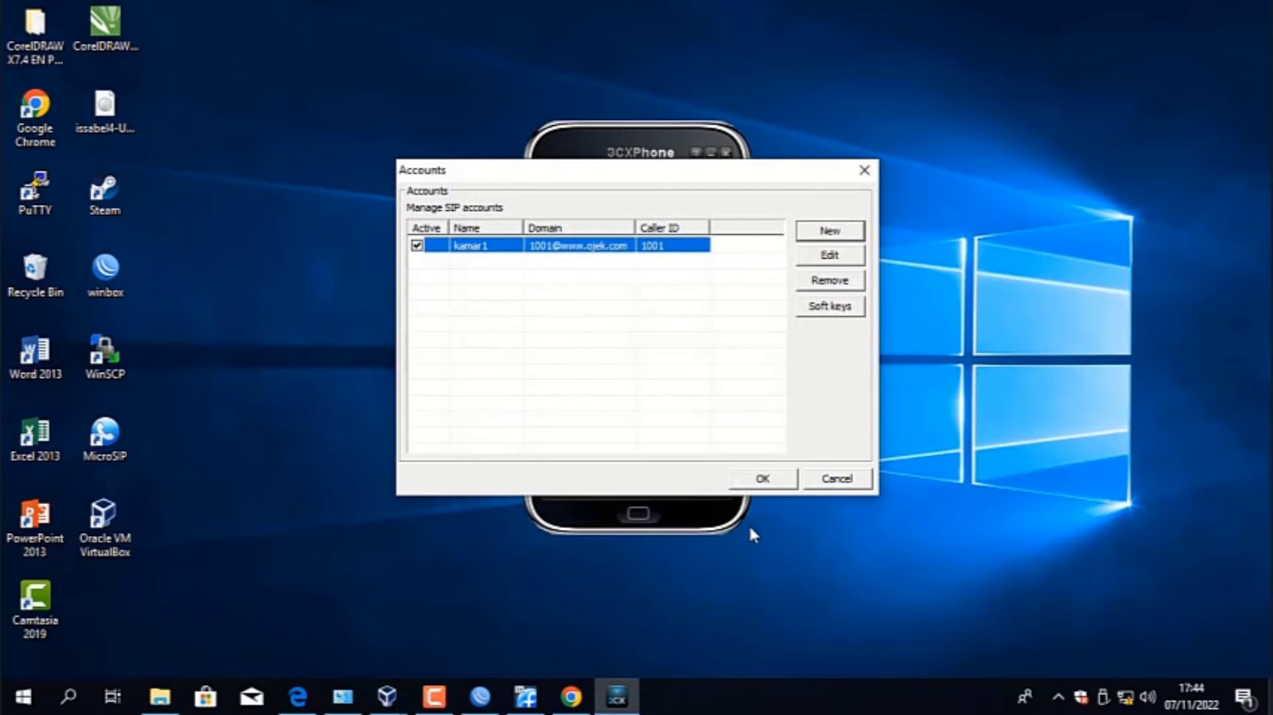
- Confirm the SIP accounts list in 3CXPhone and launch MicroSIP
left_click(771, 481)
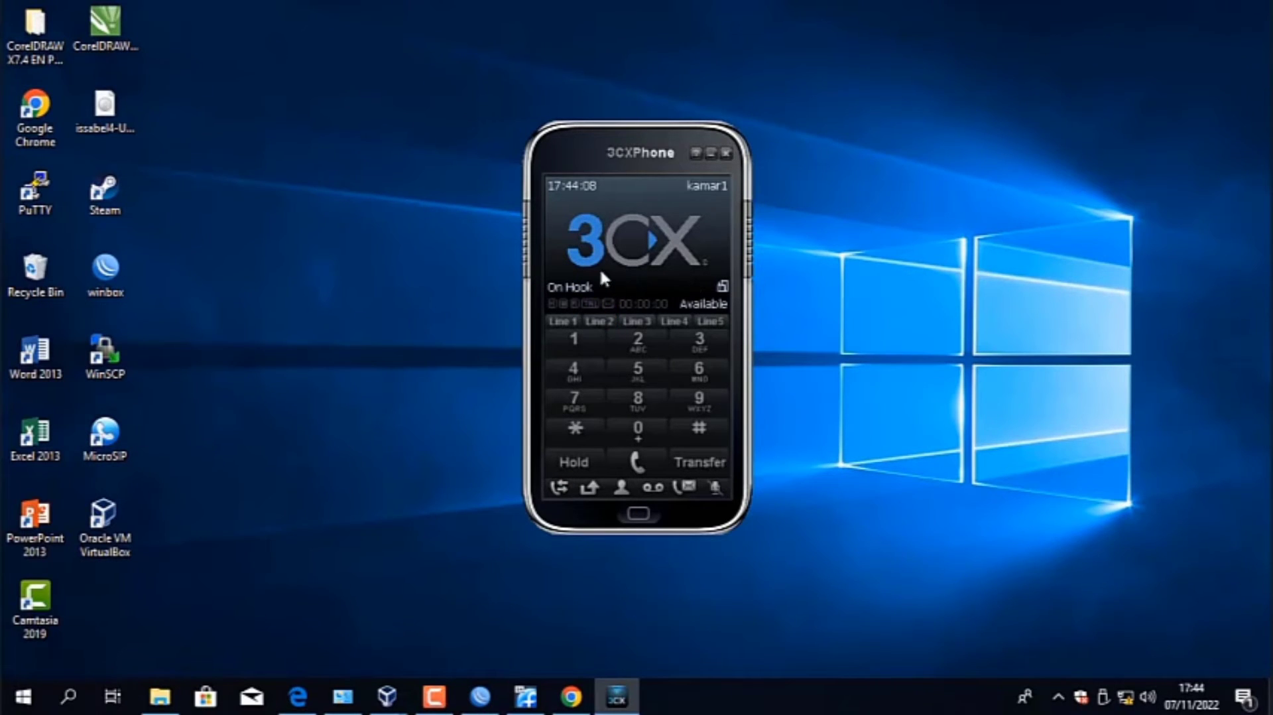
left_click(114, 460)
double_click(113, 460)
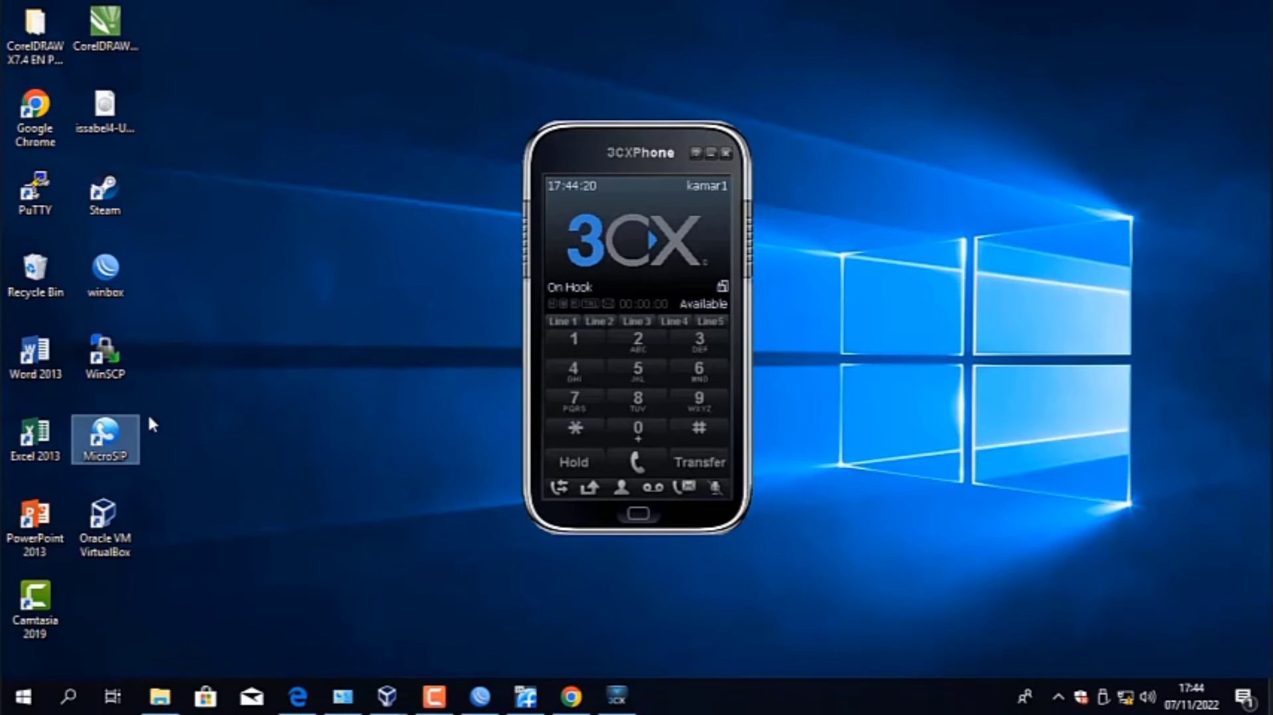
double_click(118, 429)
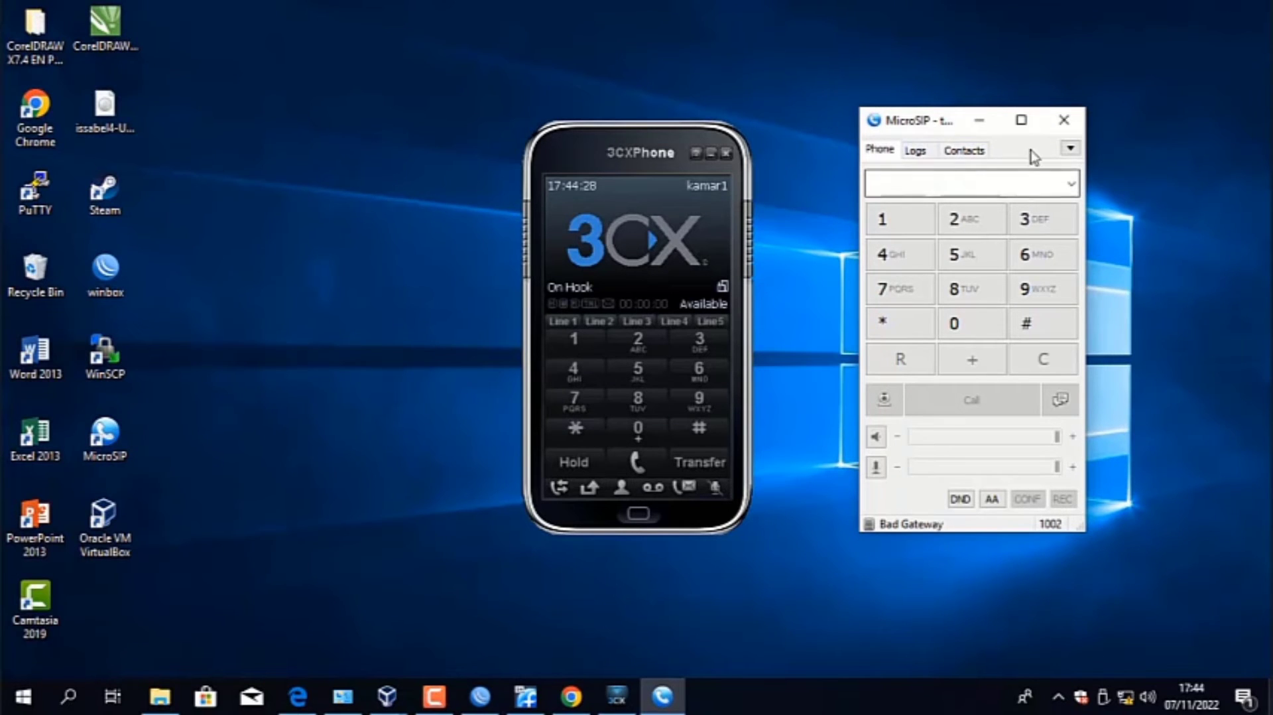
left_click(1070, 148)
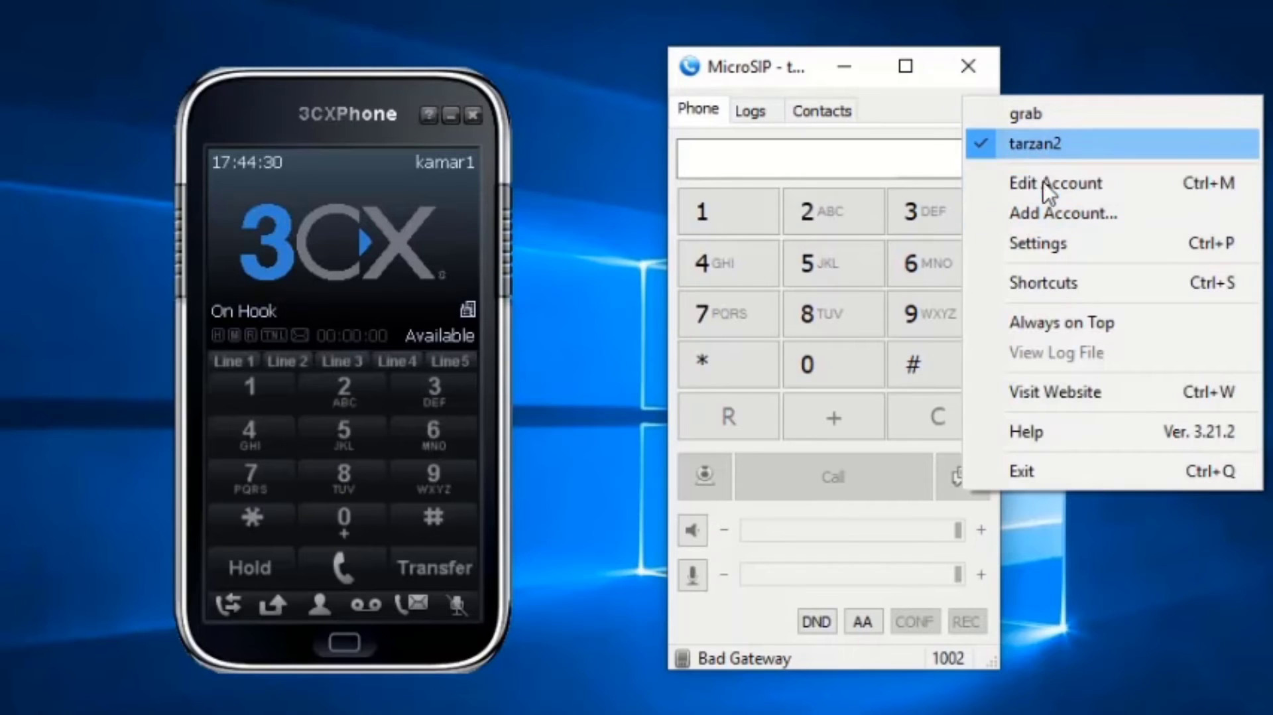
left_click(1072, 213)
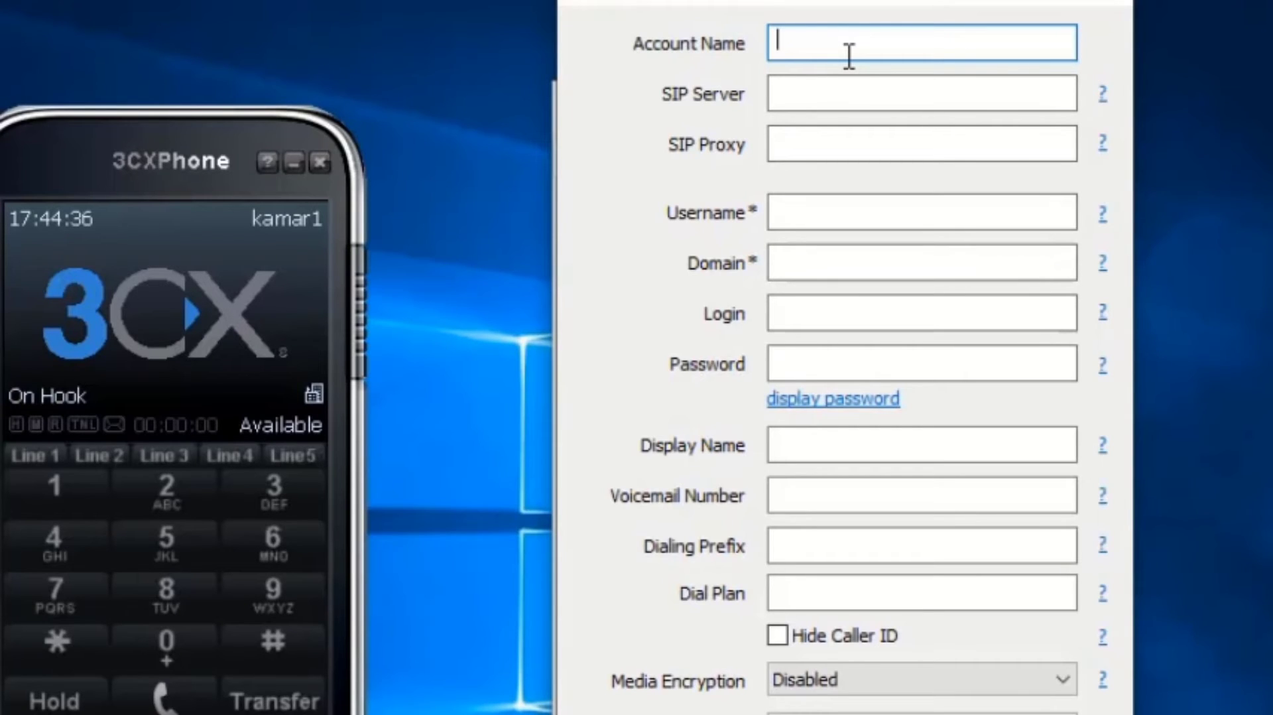
type("kamar2")
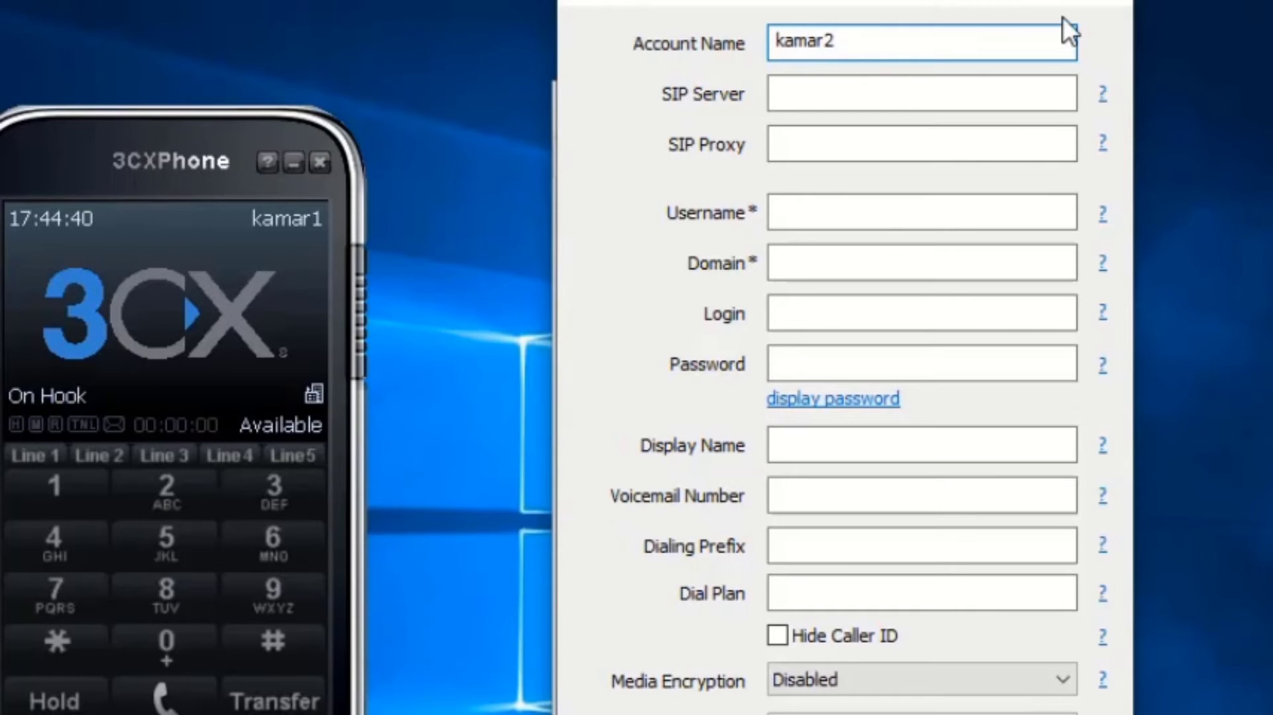
left_click(1000, 99)
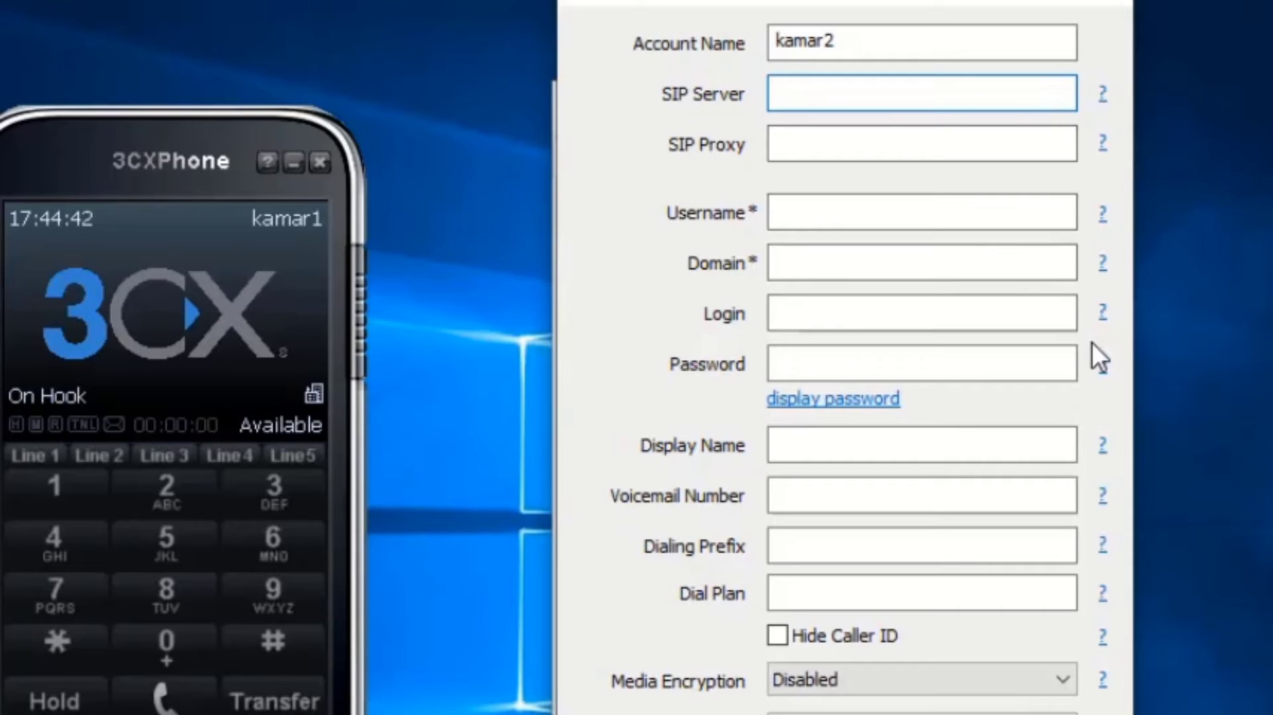
type("www")
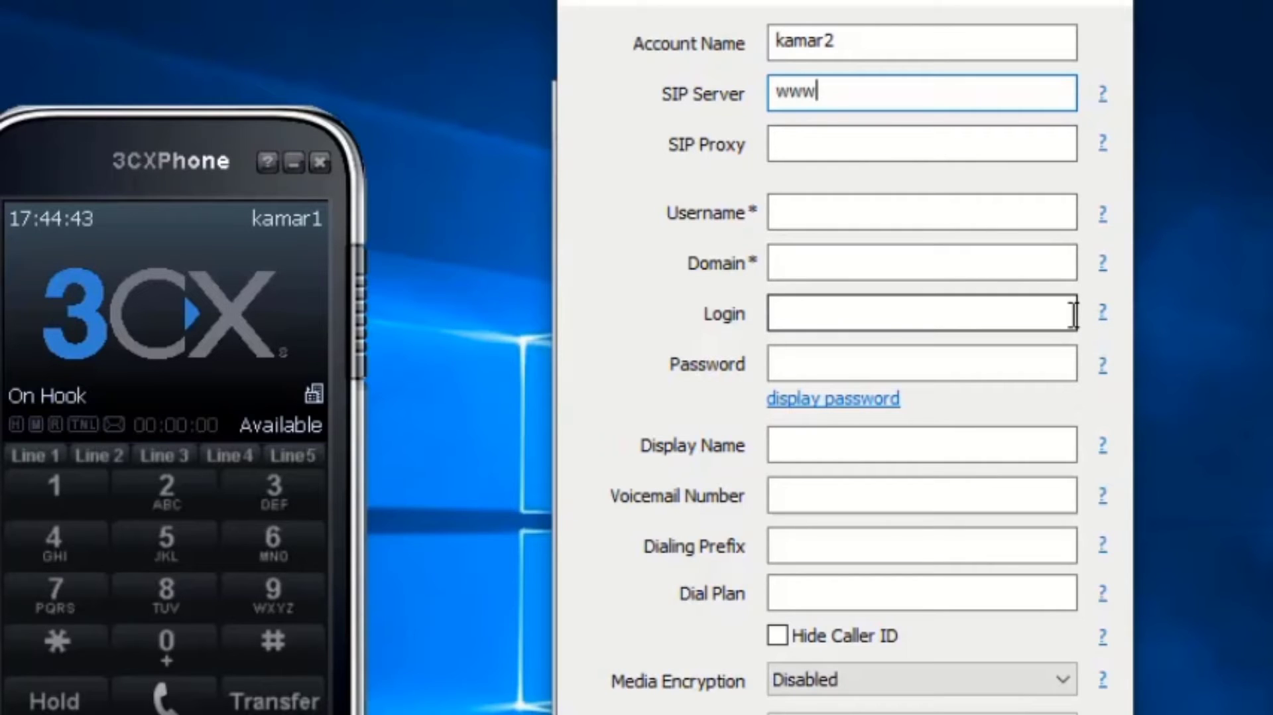
type(".ojek.")
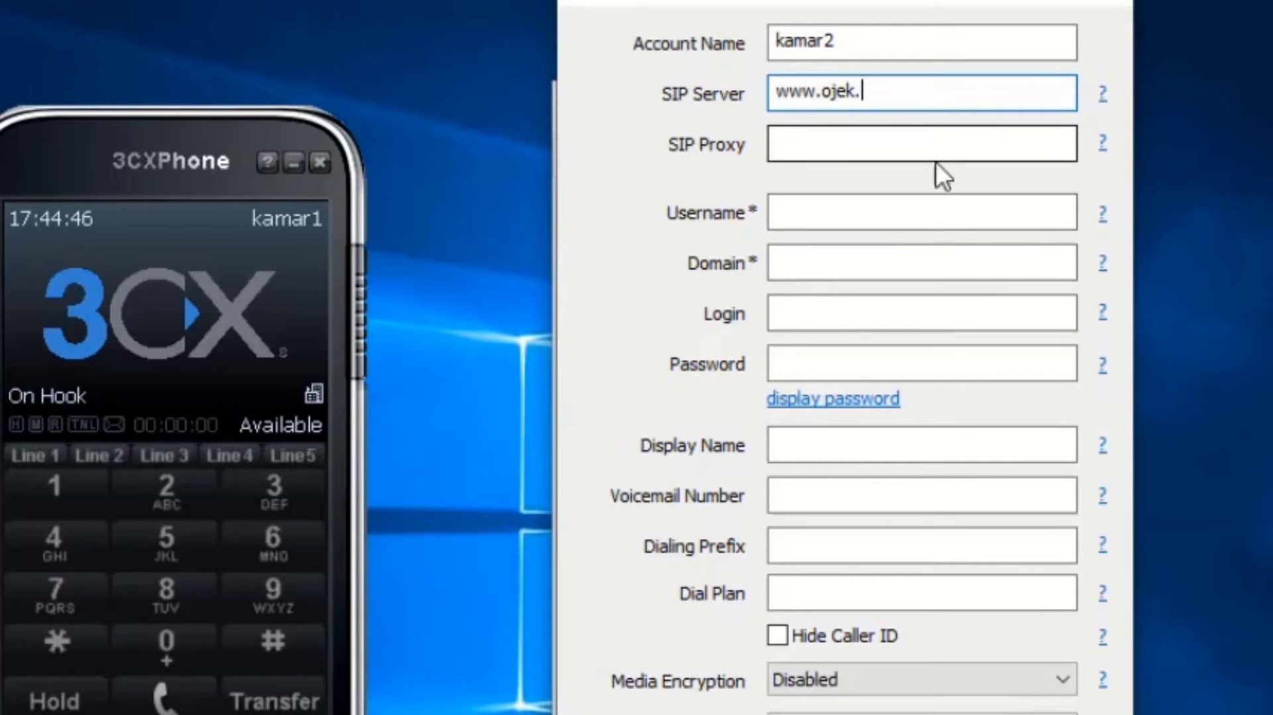
type("com")
left_click(926, 209)
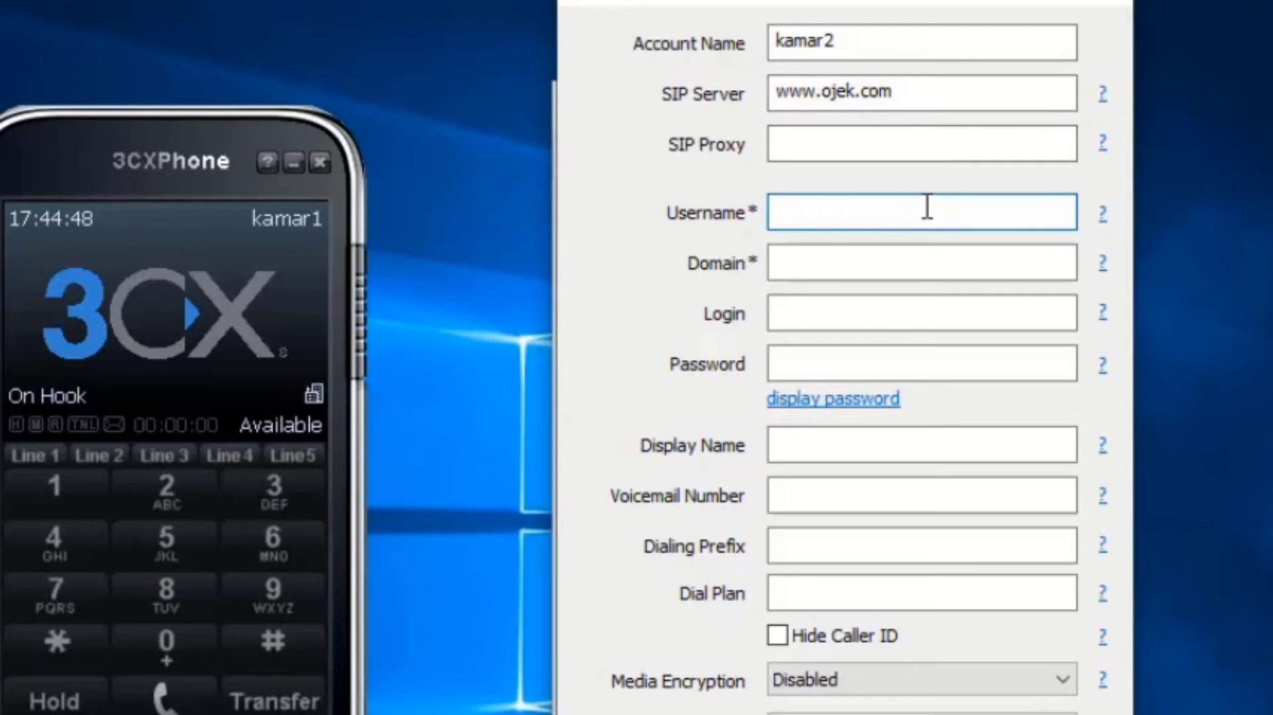
type("100")
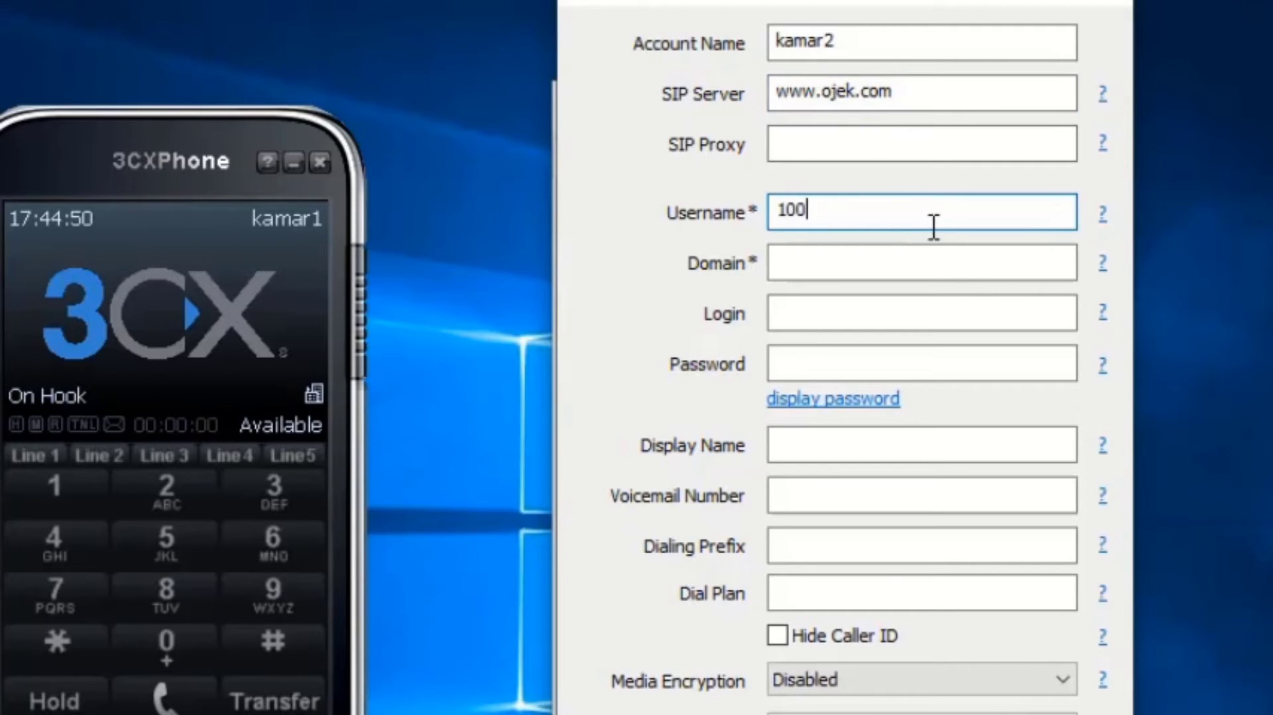
type("2")
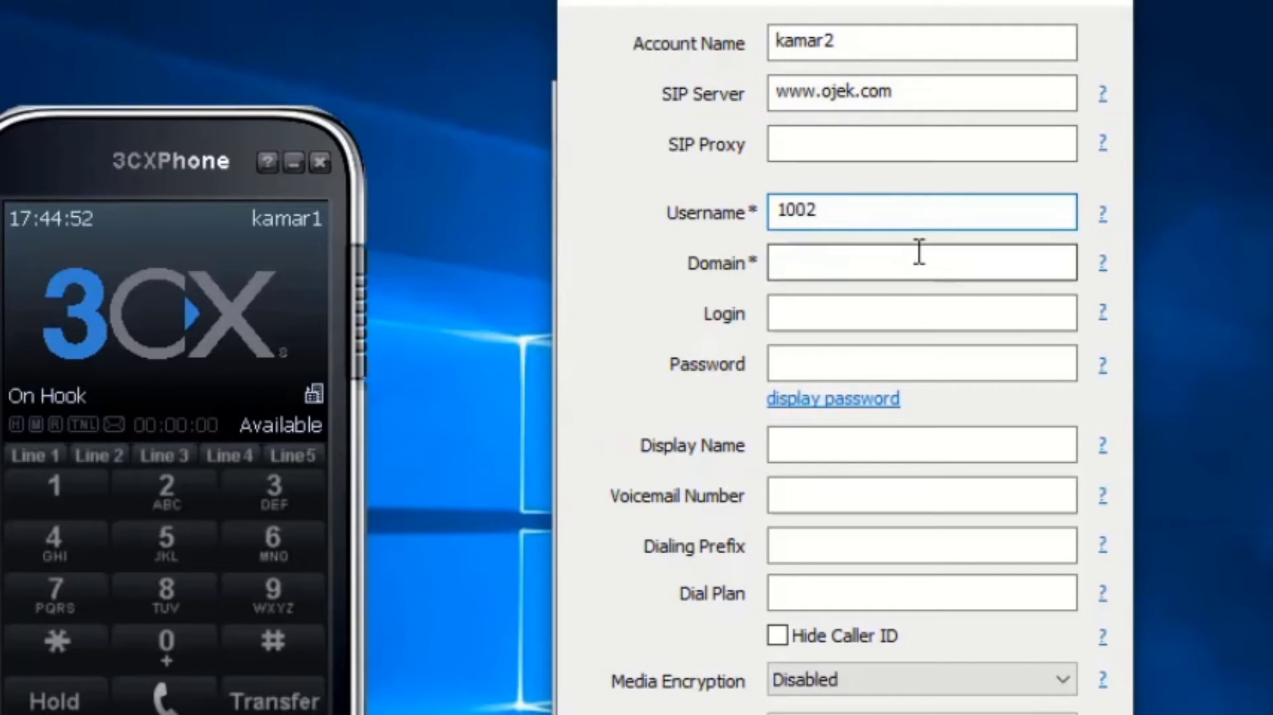
left_click(919, 254)
type("w")
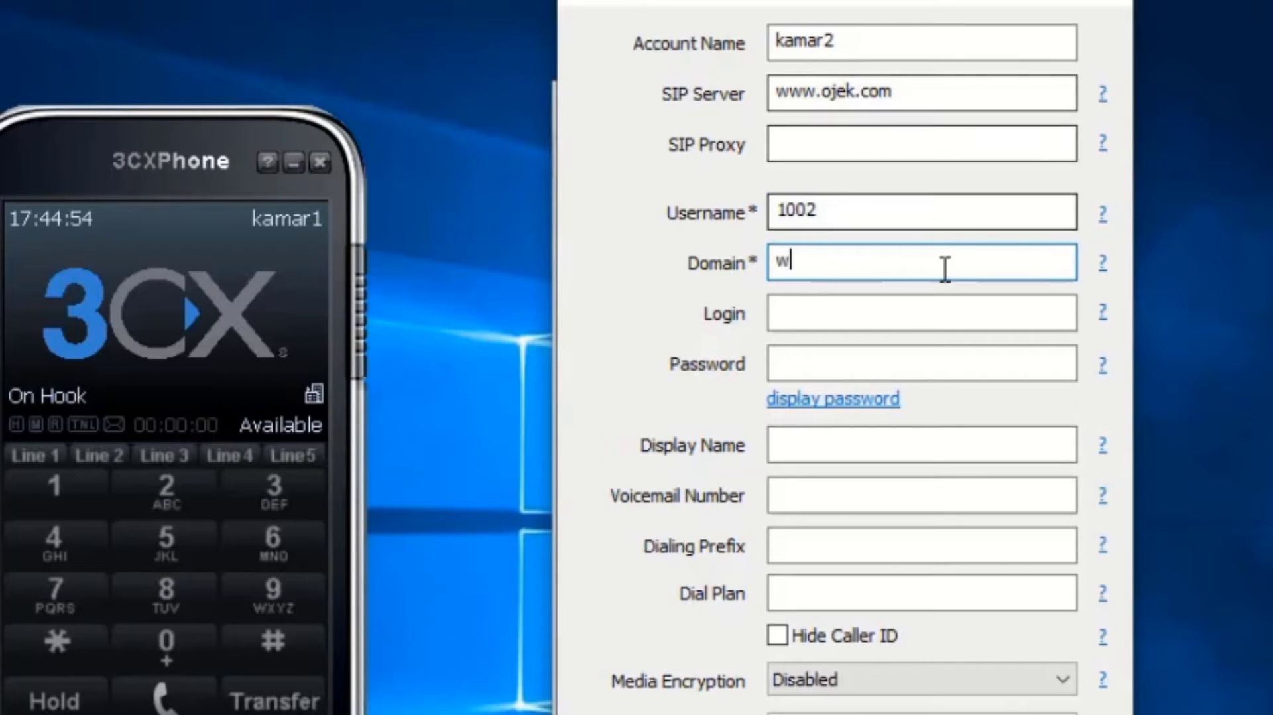
type("ww.o")
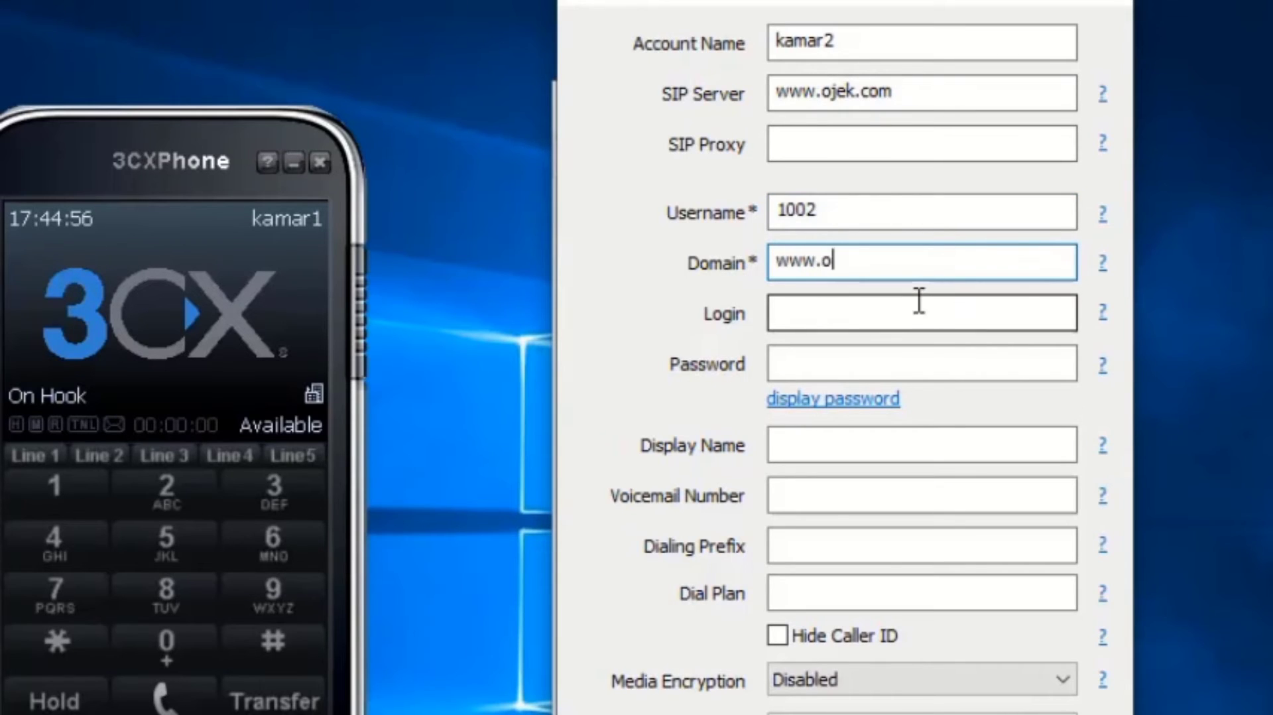
type("jek.com")
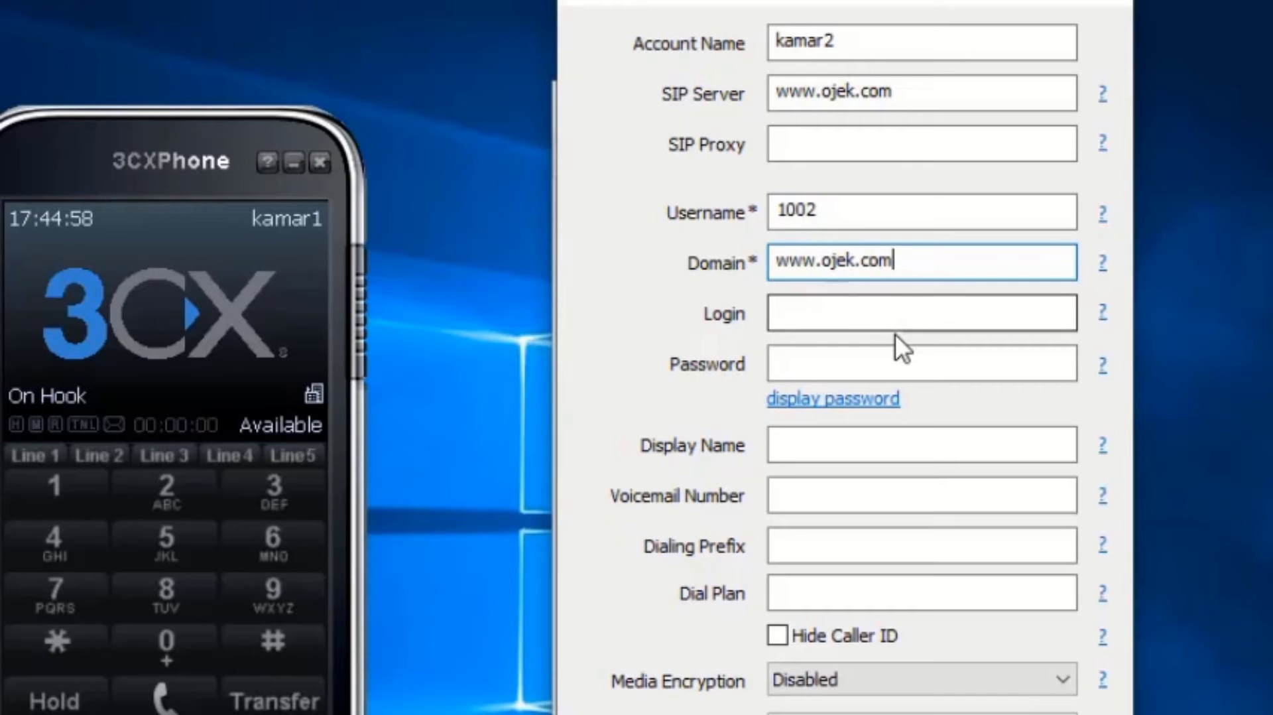
left_click(890, 350)
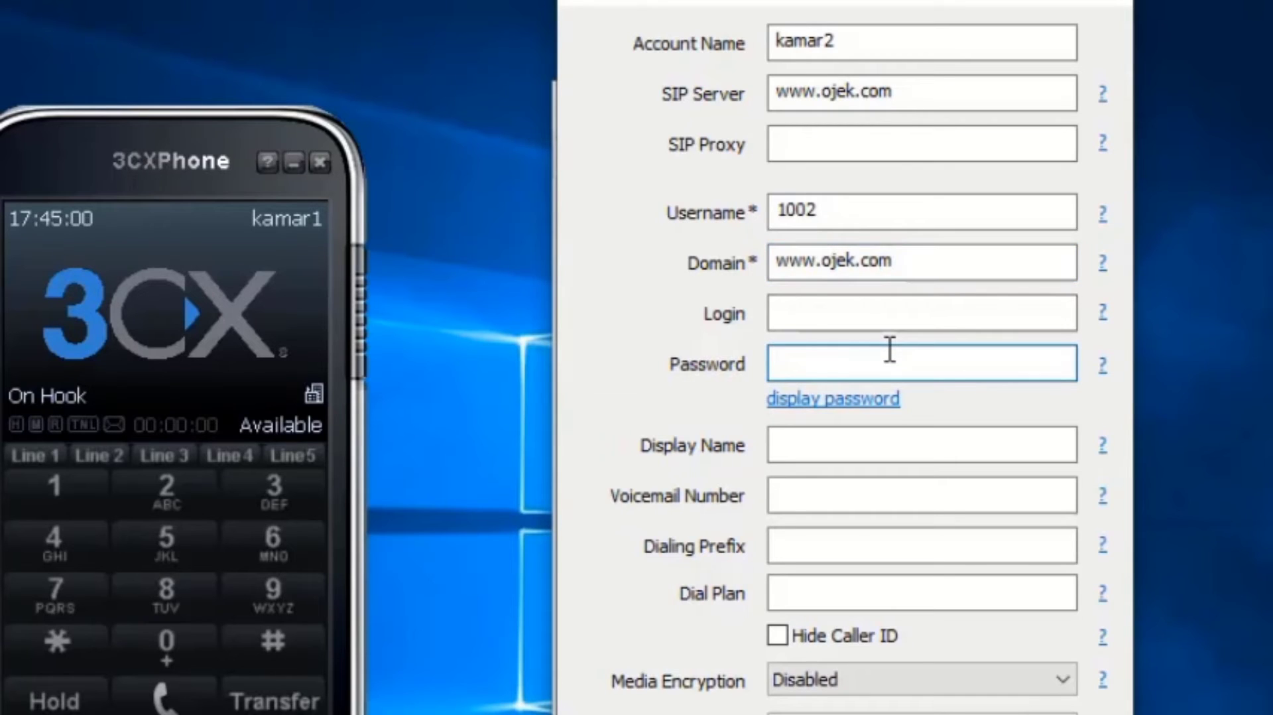
type("******")
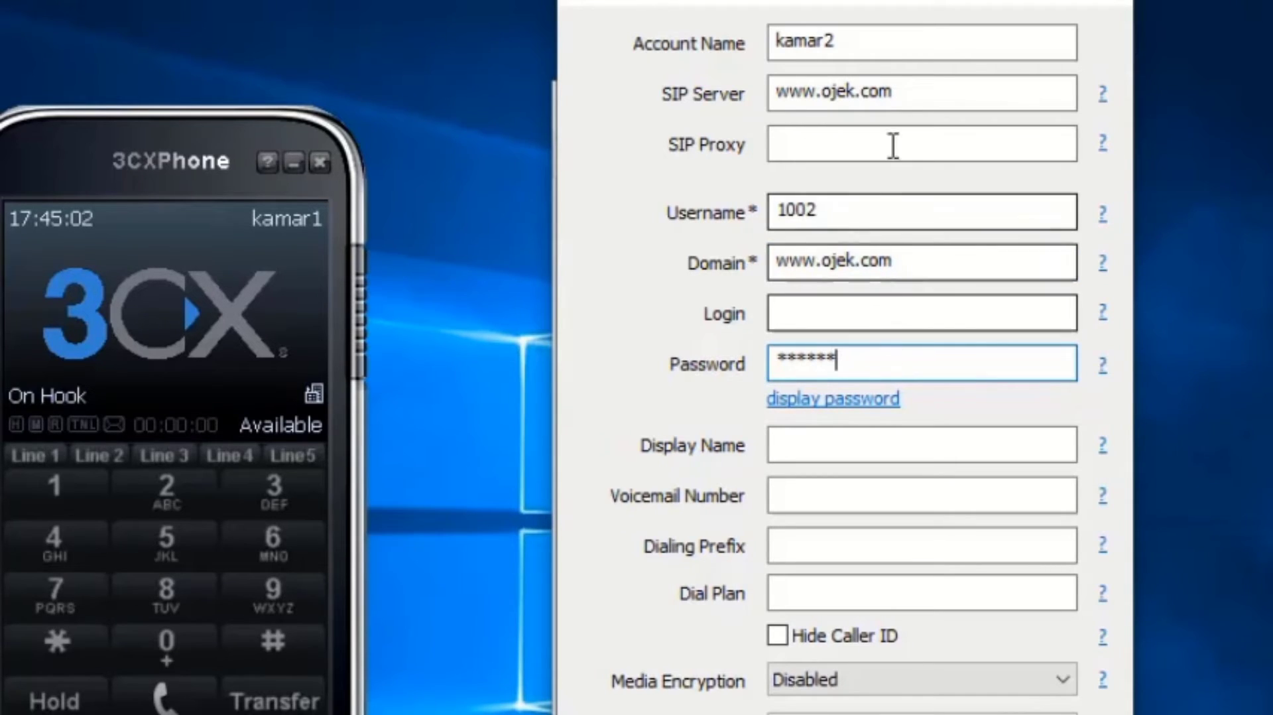
left_click(868, 440)
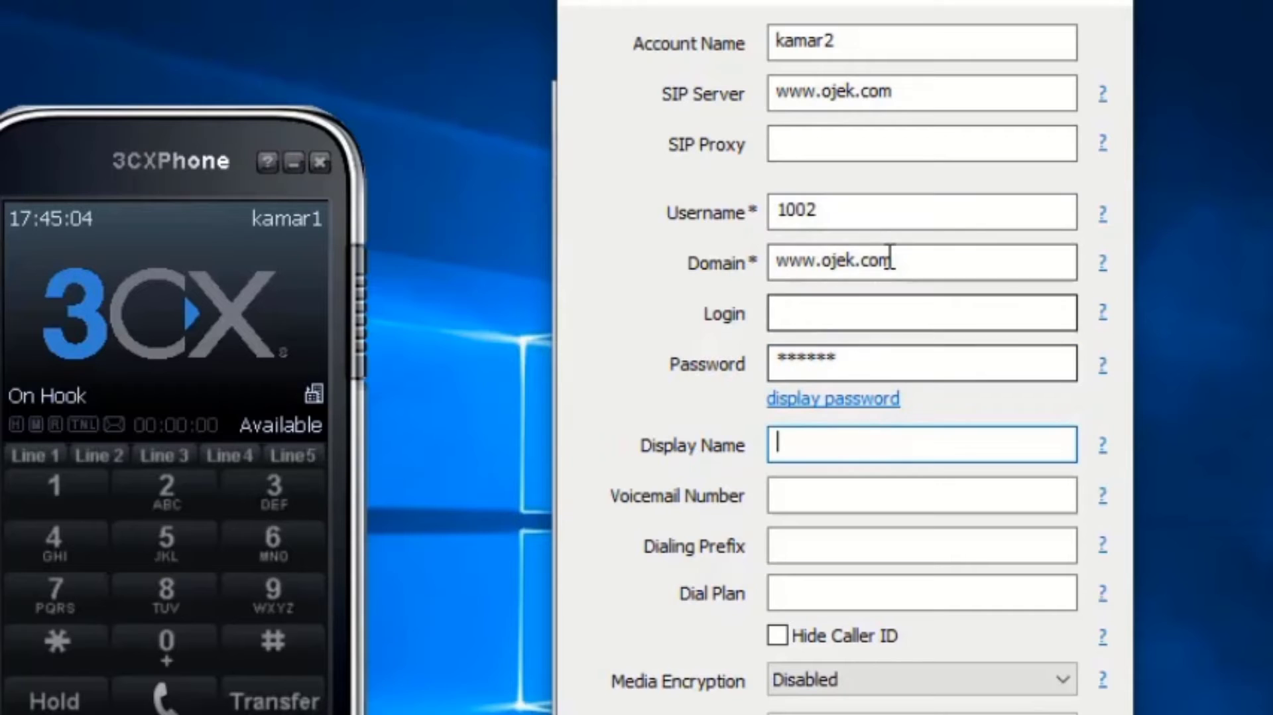
type("www.ojek")
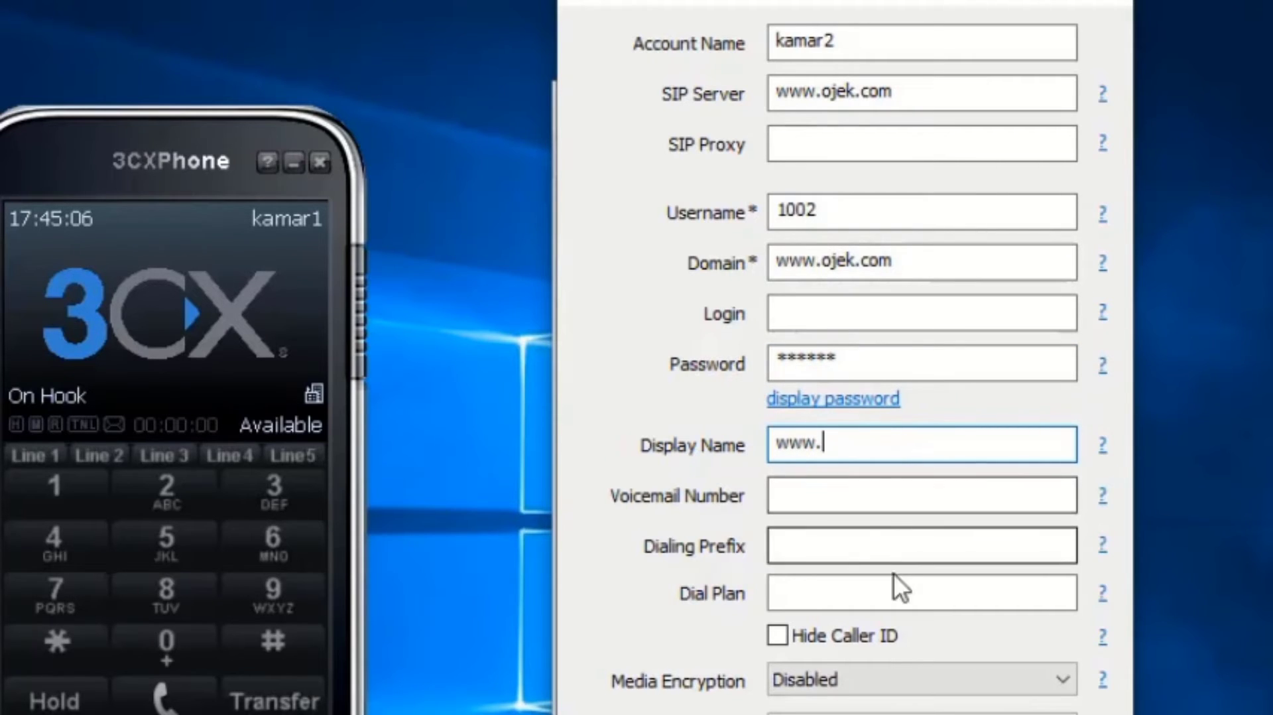
type(".com")
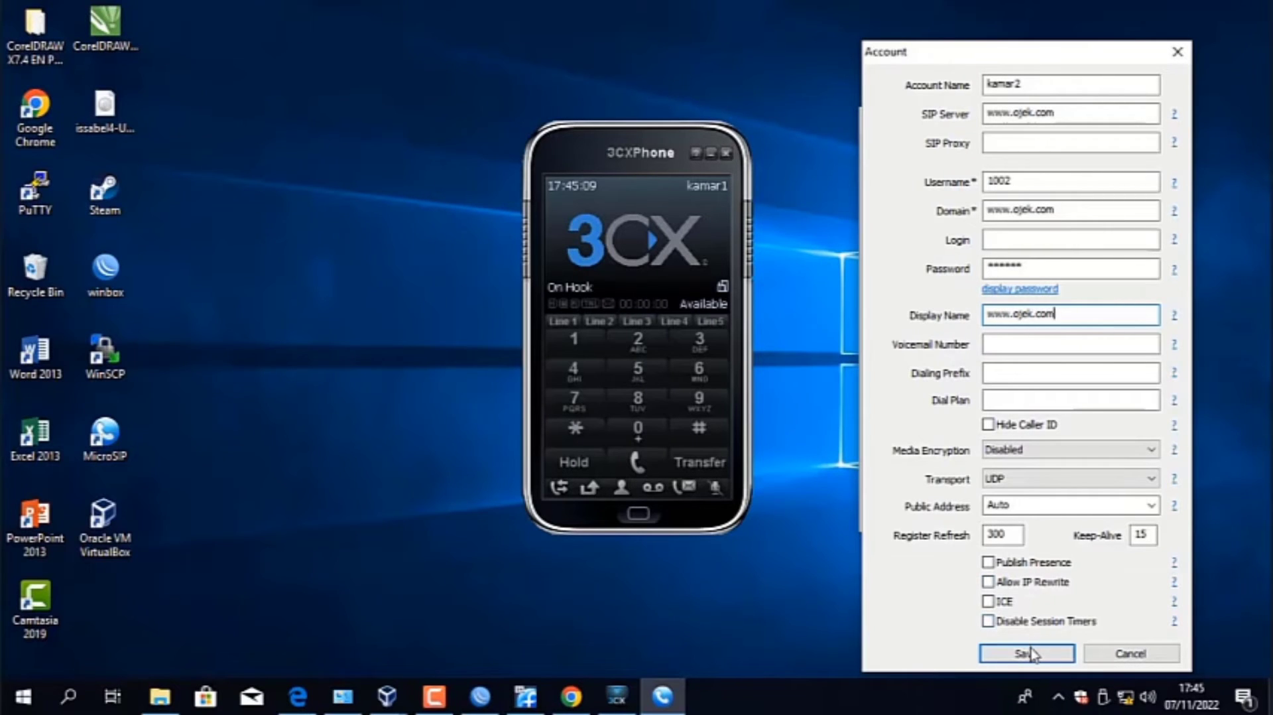
left_click(1030, 654)
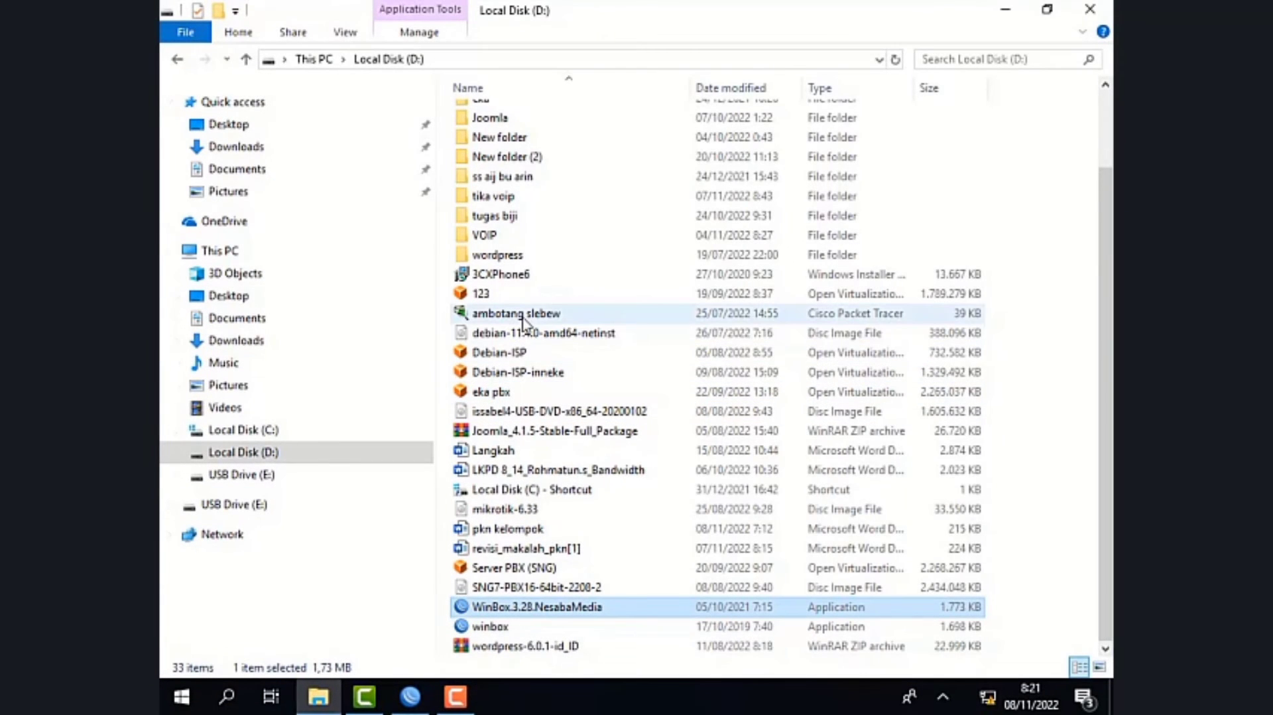
- Import the Server PBX (SNG) appliance from Local Disk (D:) into VirtualBox with the machine name server2
left_click(538, 567)
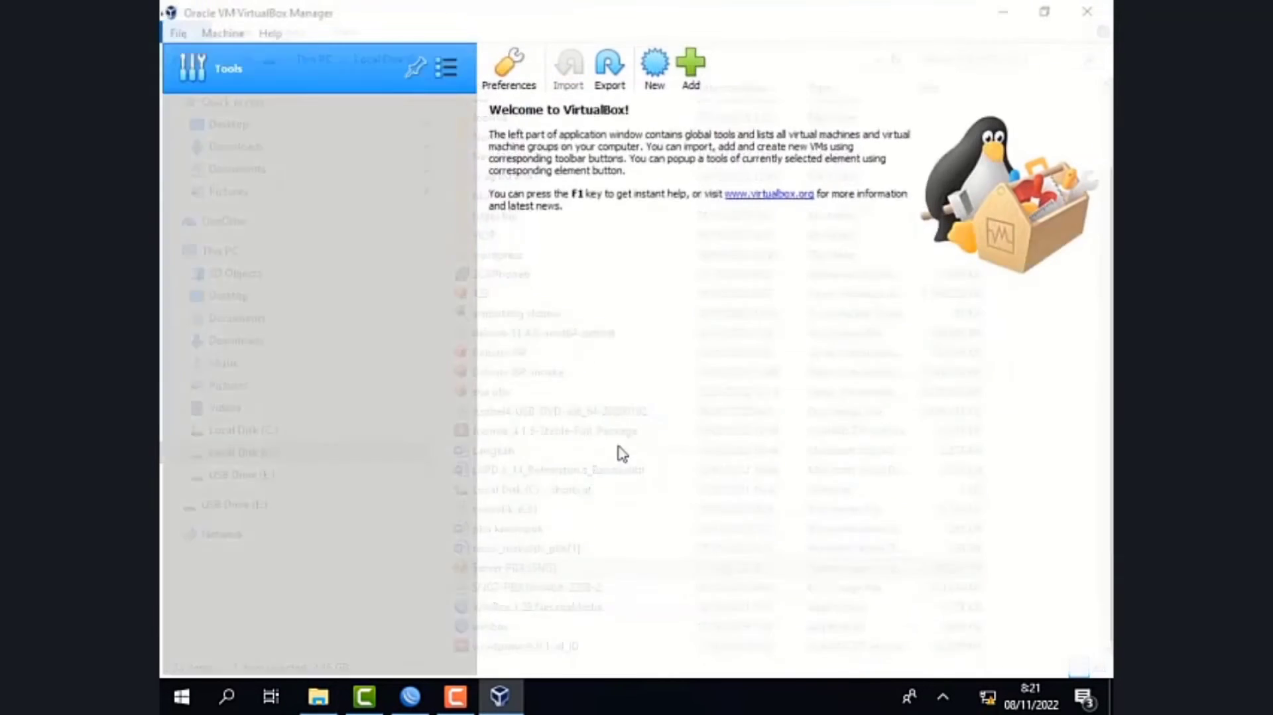
left_click(608, 309)
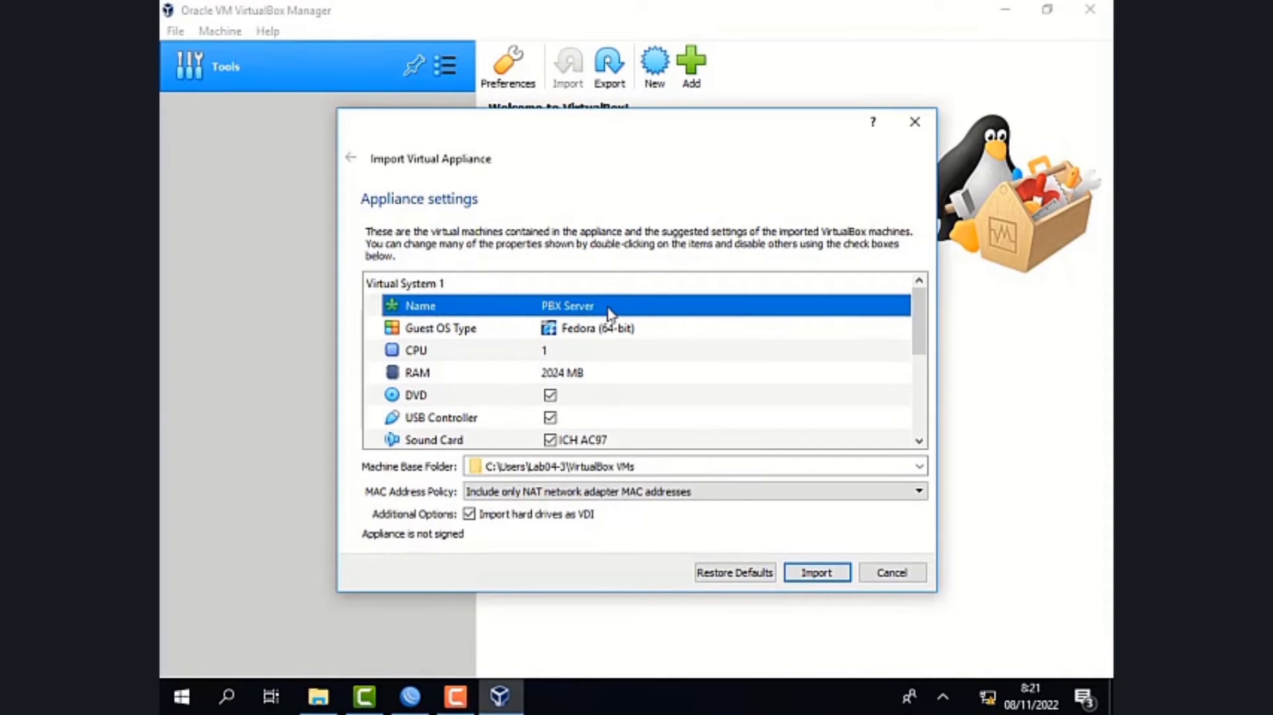
double_click(607, 309)
type("s")
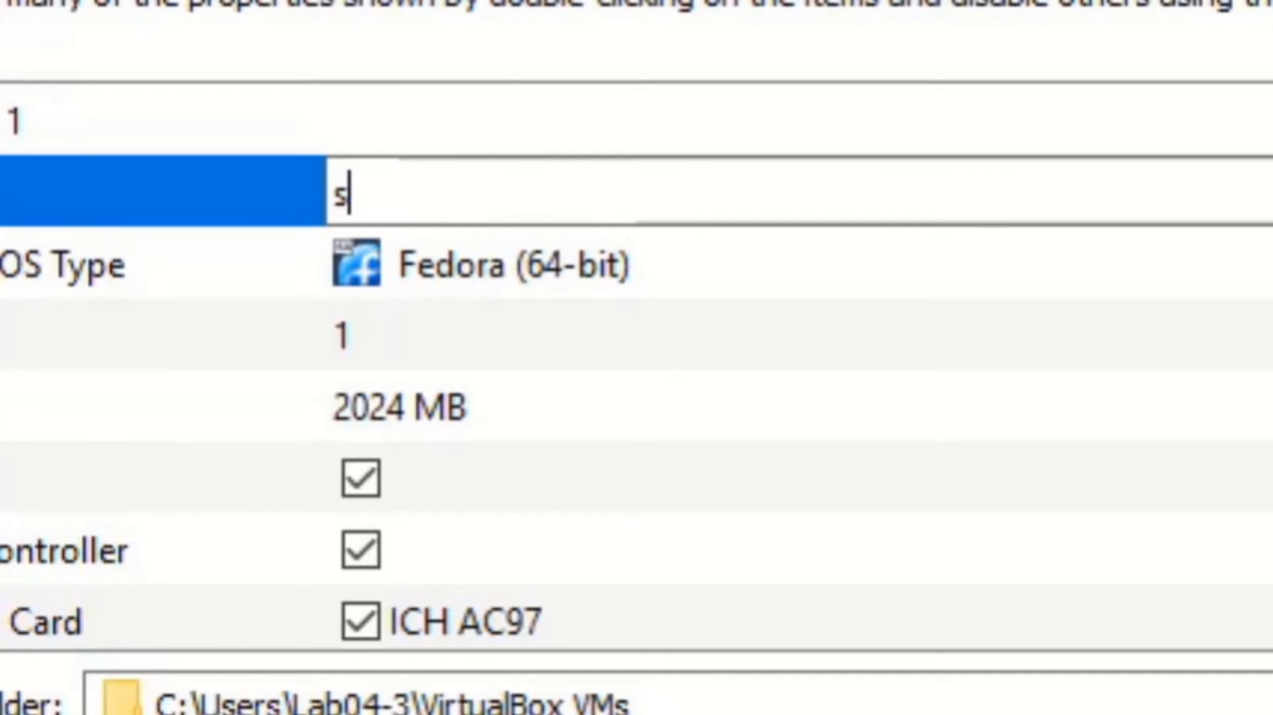
type("er")
type("ver2")
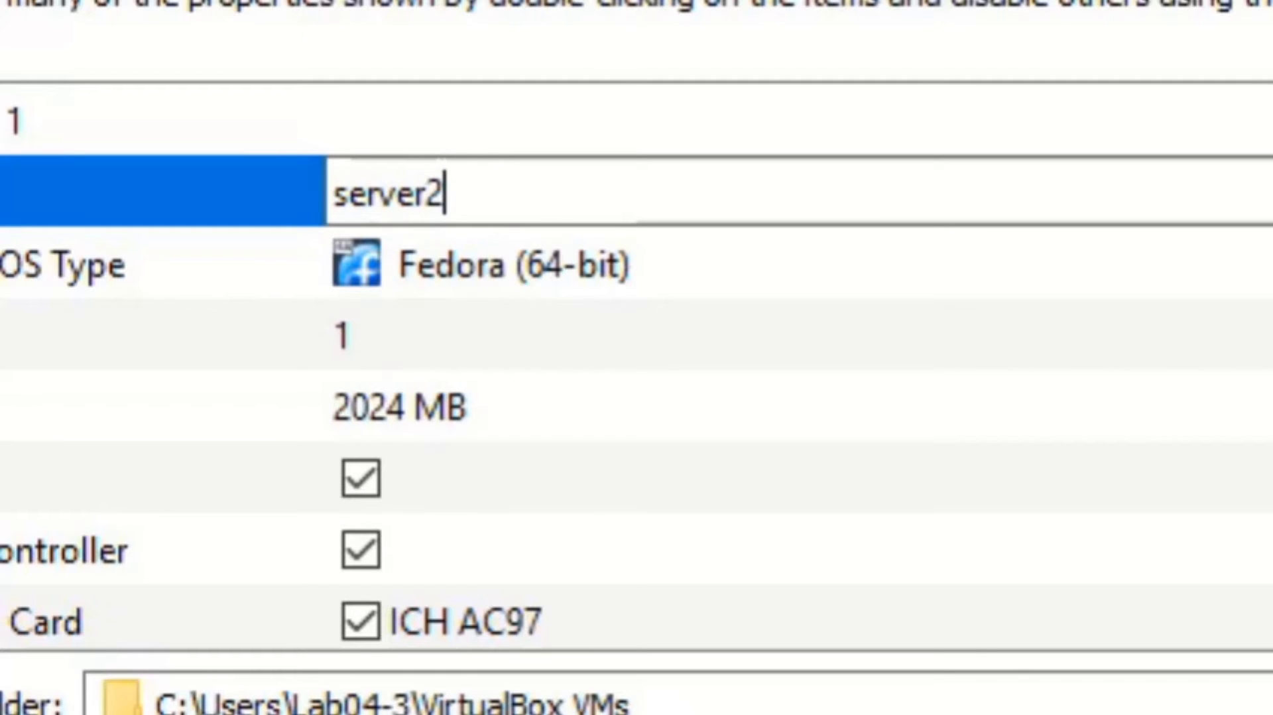
key("Return")
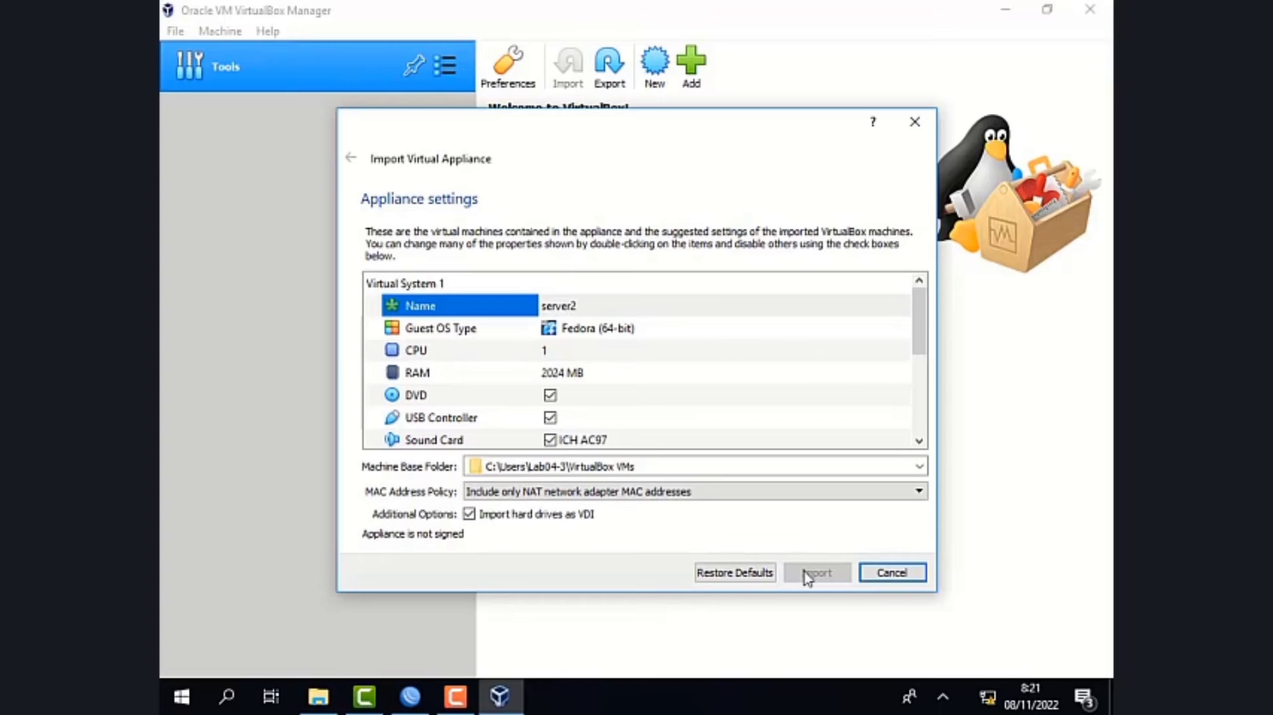
left_click(473, 709)
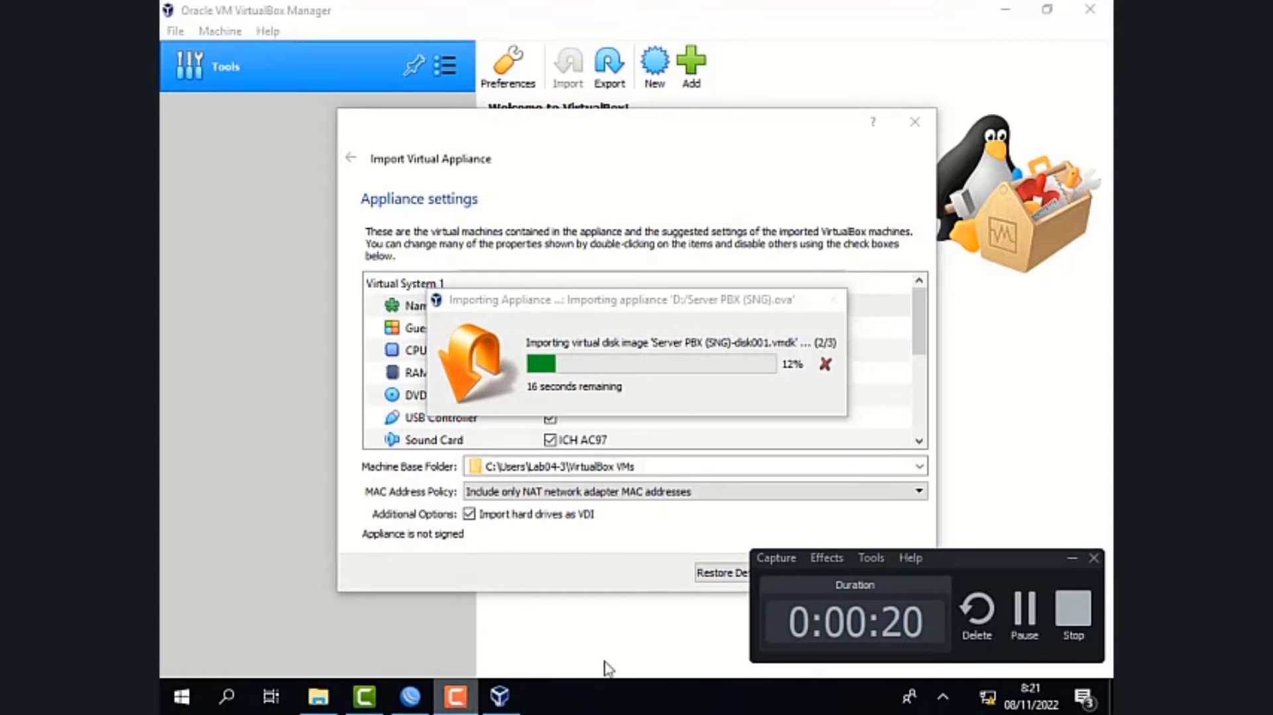
left_click(1030, 610)
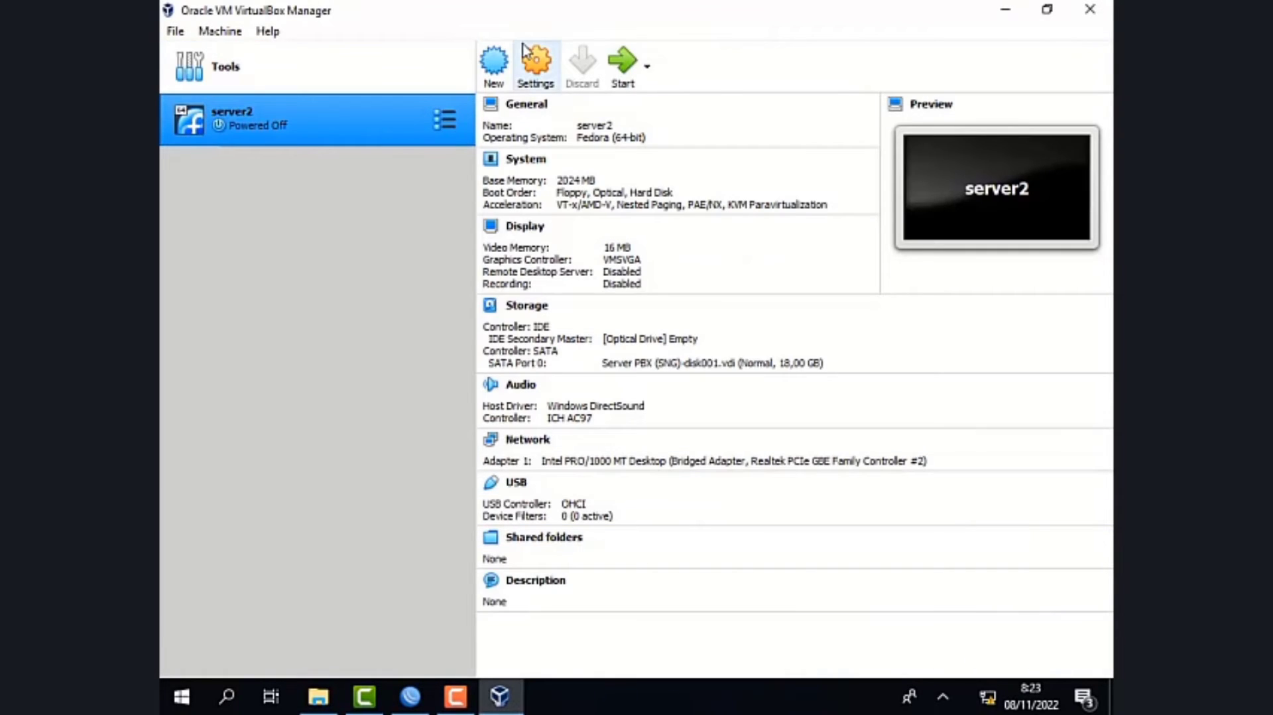
- Set server2's bridged Adapter 1 to Realtek PCIe GBE Family Controller #4 and save the machine settings
left_click(535, 63)
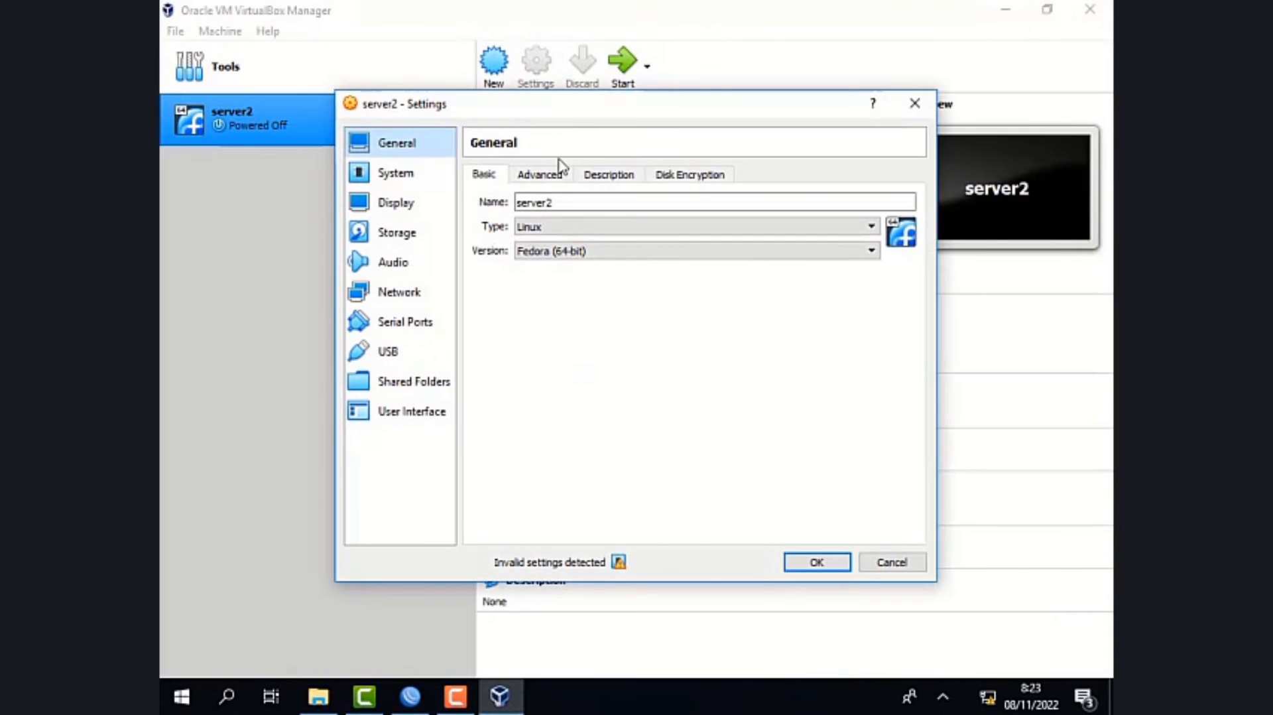
left_click(392, 295)
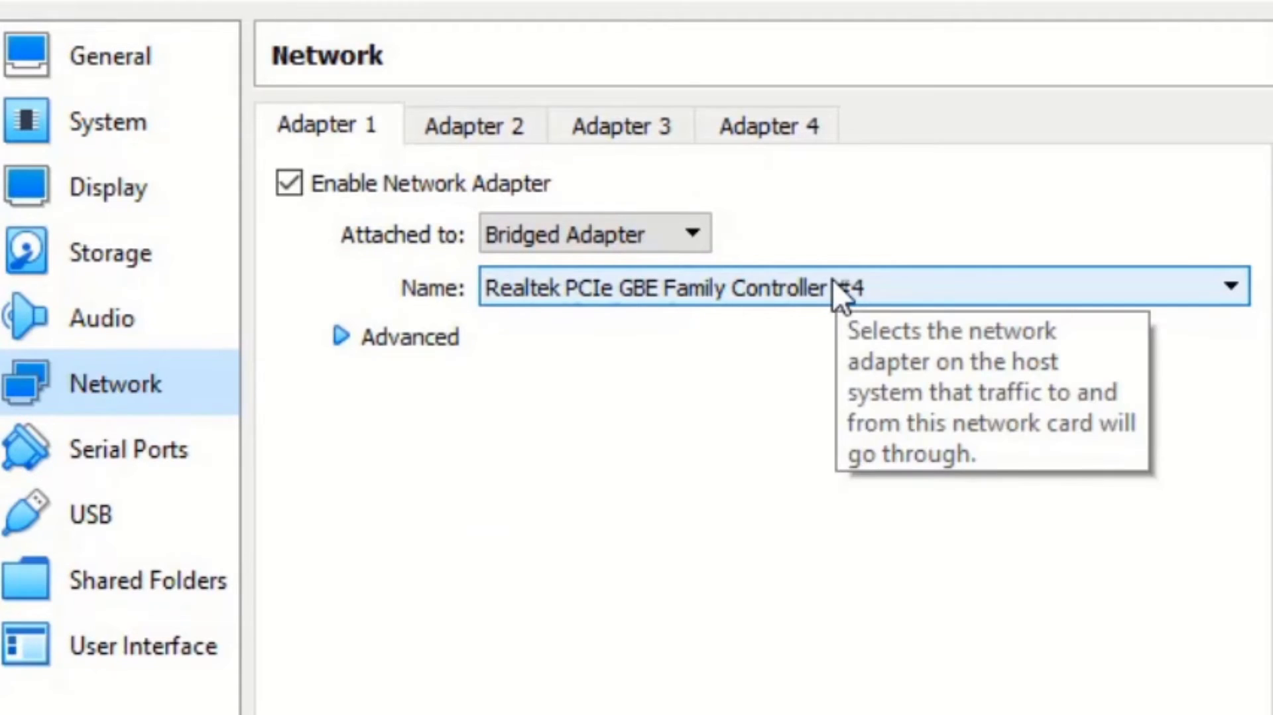
left_click(833, 282)
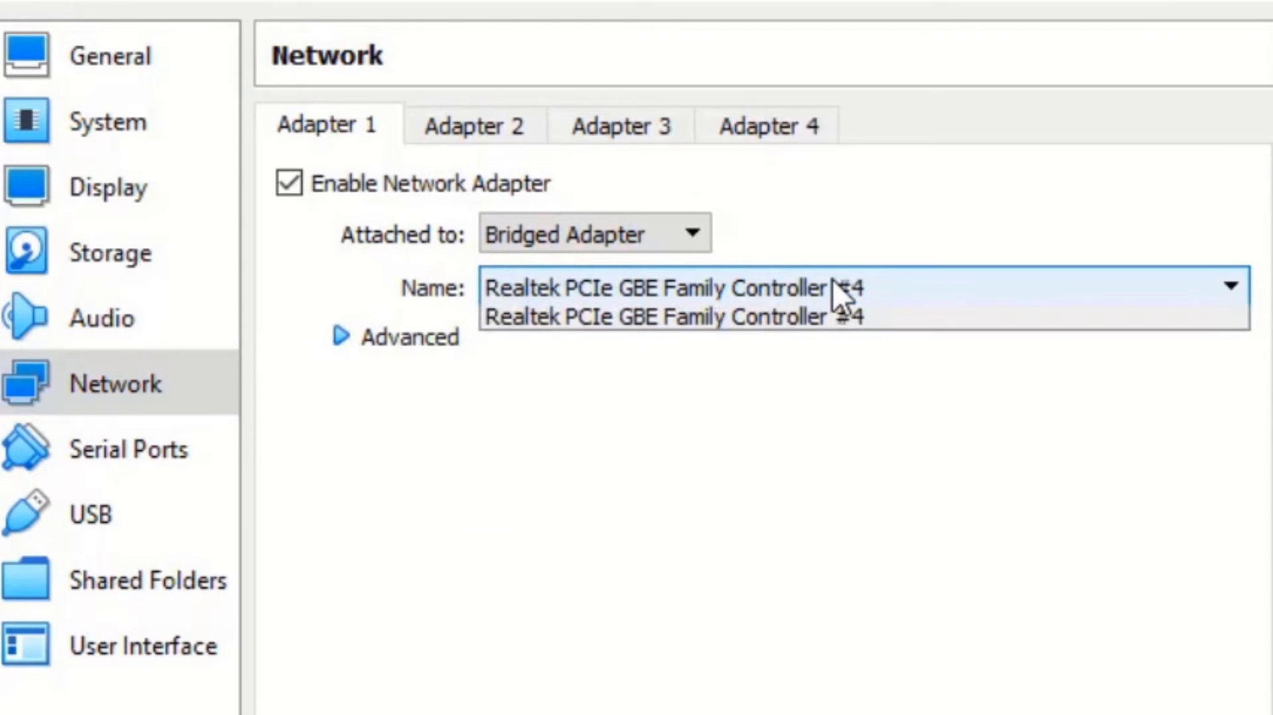
left_click(876, 321)
left_click(820, 562)
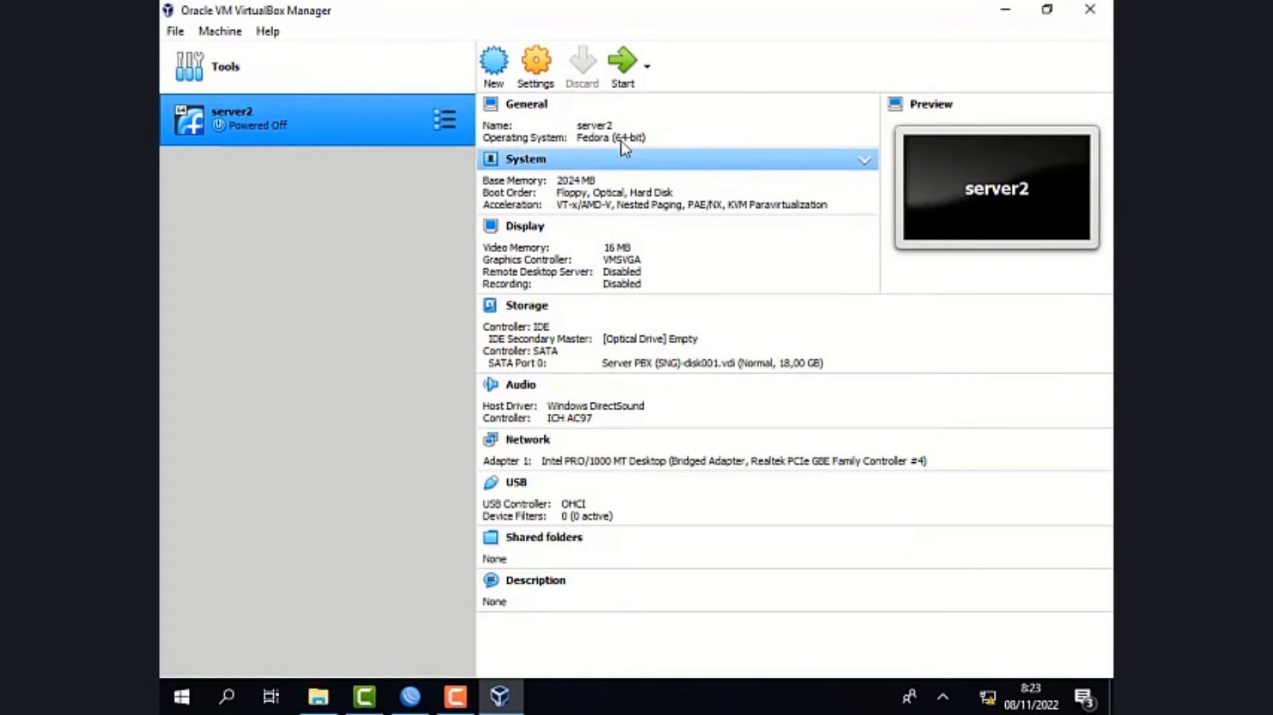
- Start the server2 virtual machine and log in to its console as root
left_click(635, 81)
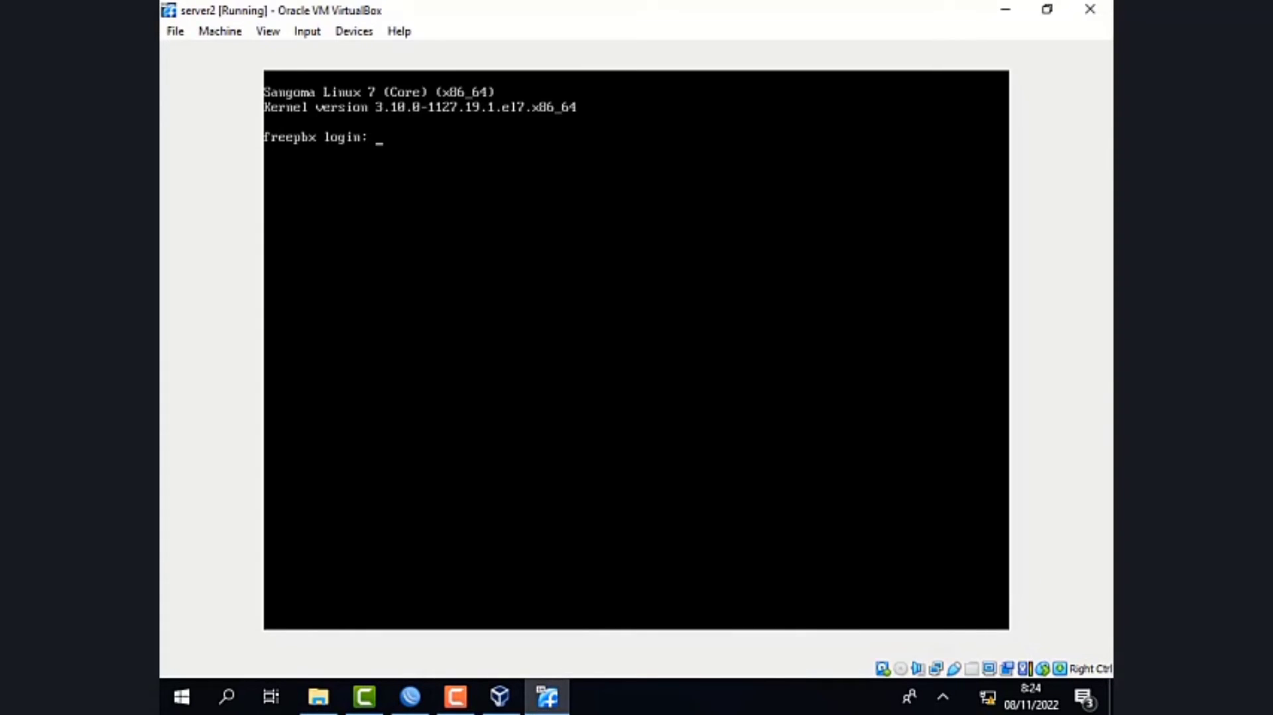
type("rf")
key("BackSpace")
type("oot")
key("Return")
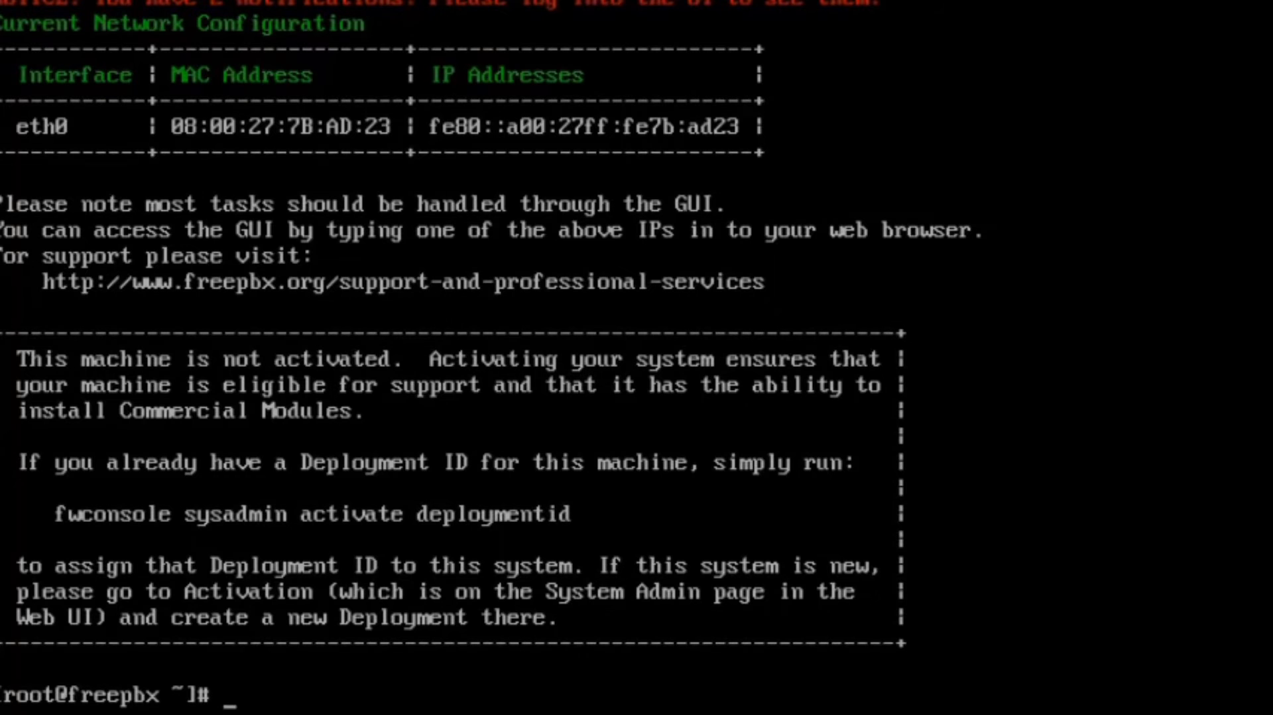
- Open /etc/sysconfig/network-scripts/ifcfg-eth0 in vim
type("vim /etc/")
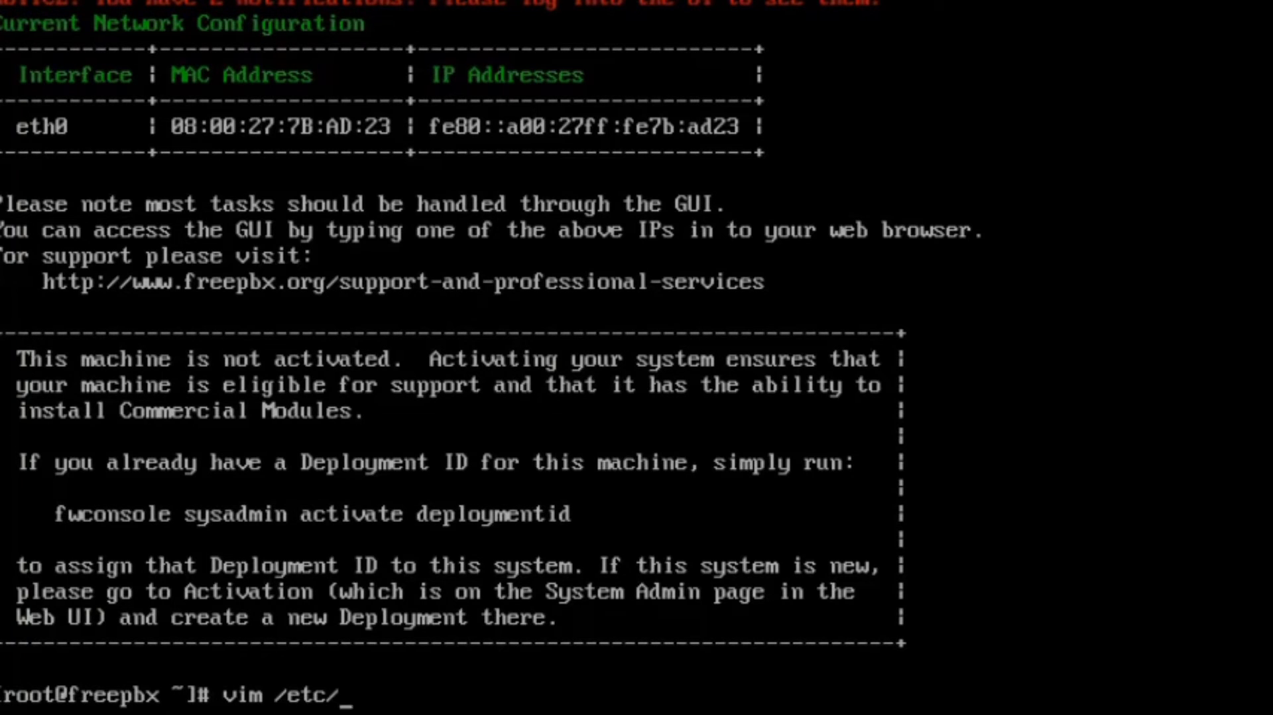
type("sysconf")
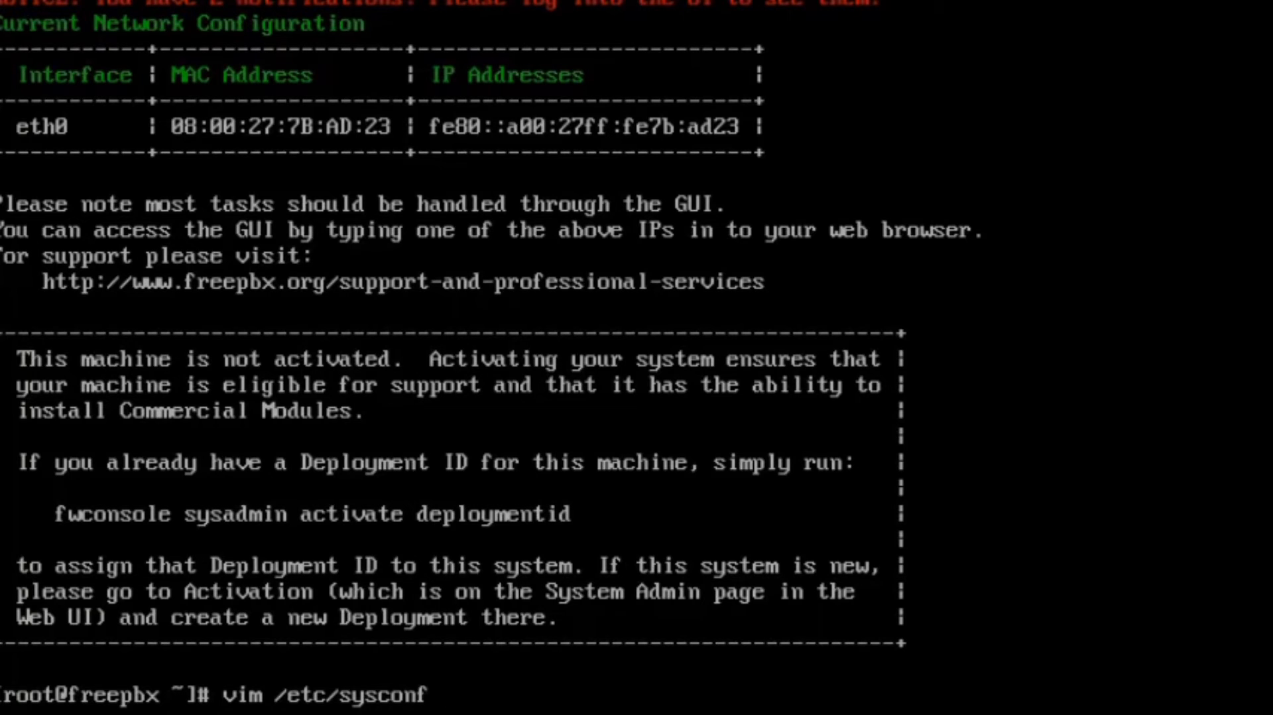
type("ig/netwo")
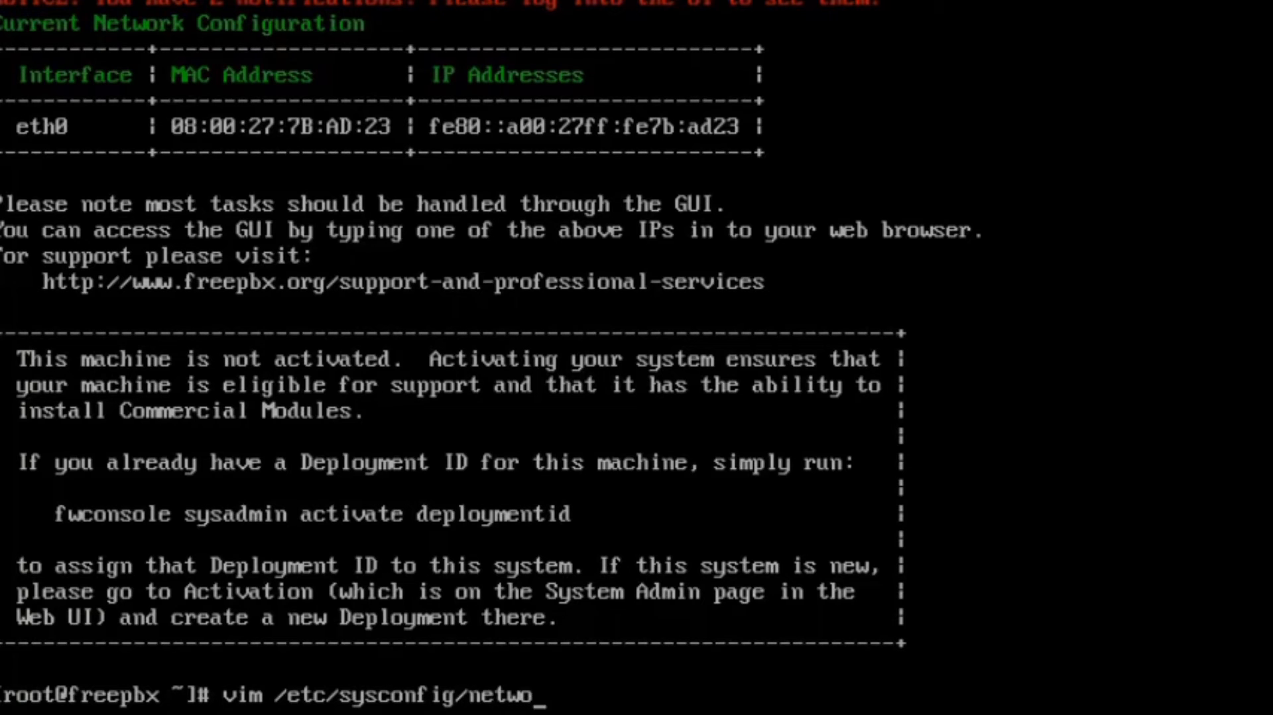
type("rk-scripts")
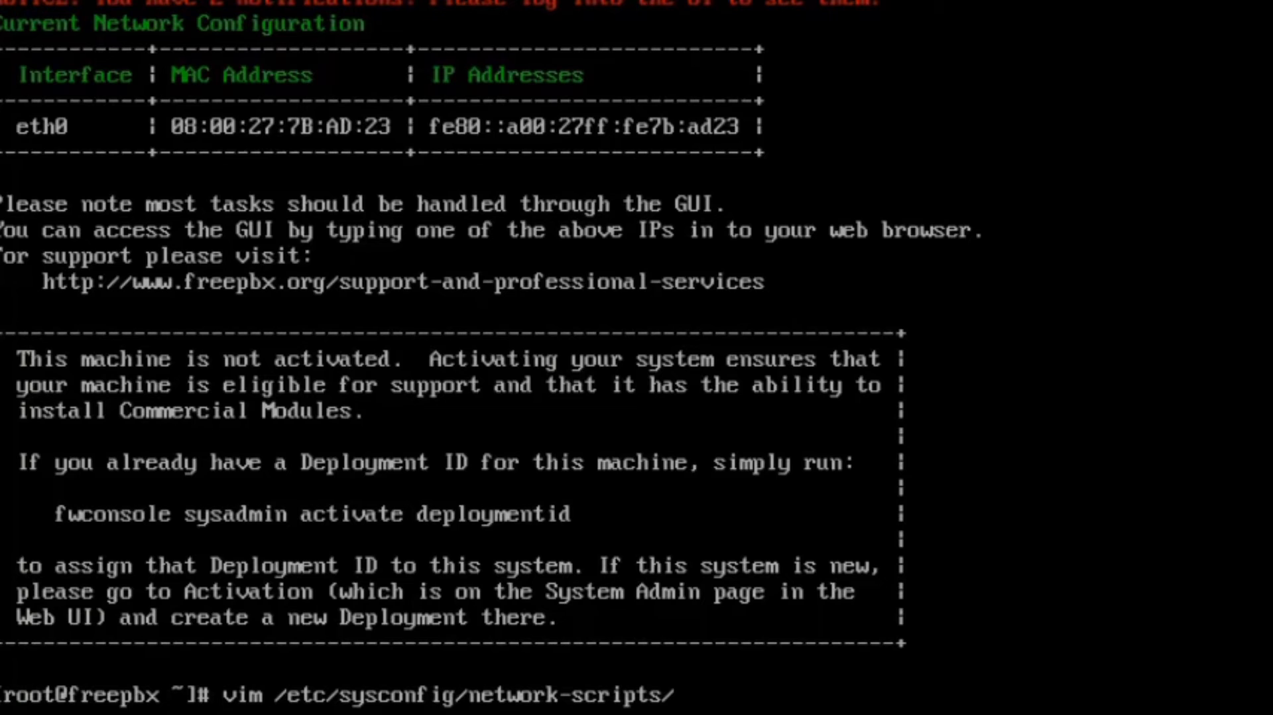
type("/ifcfg-et")
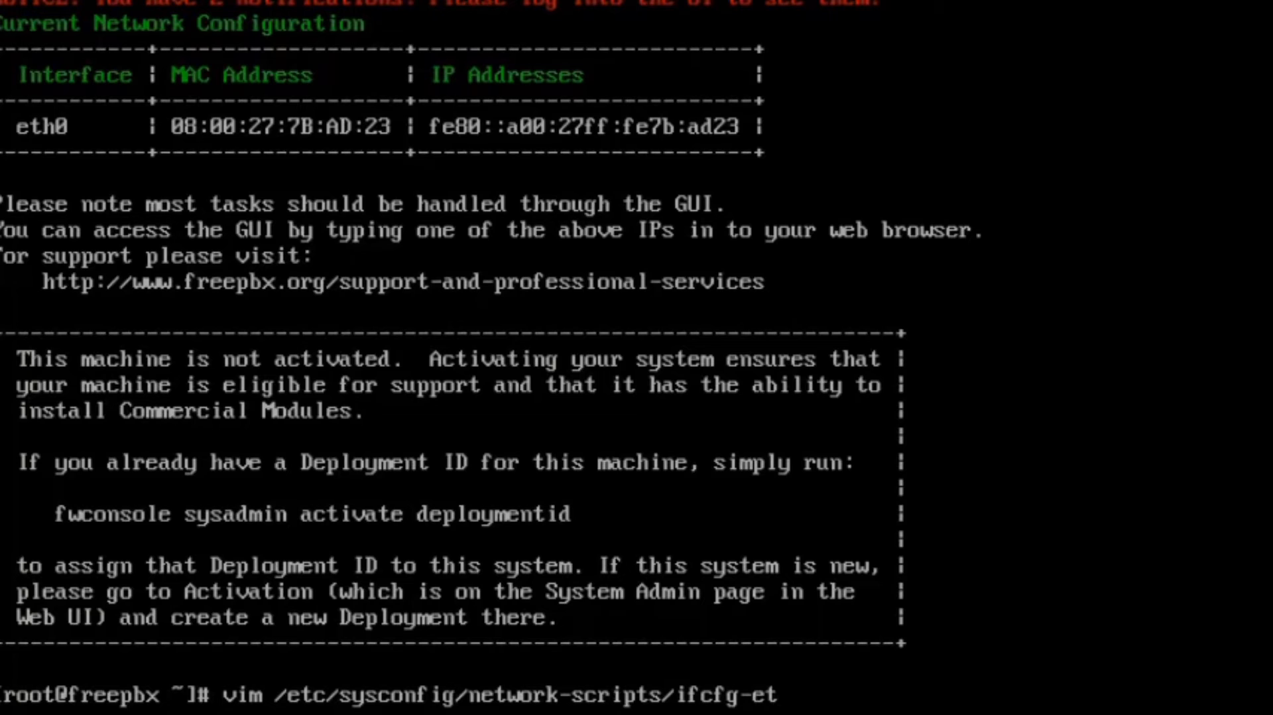
type("h0")
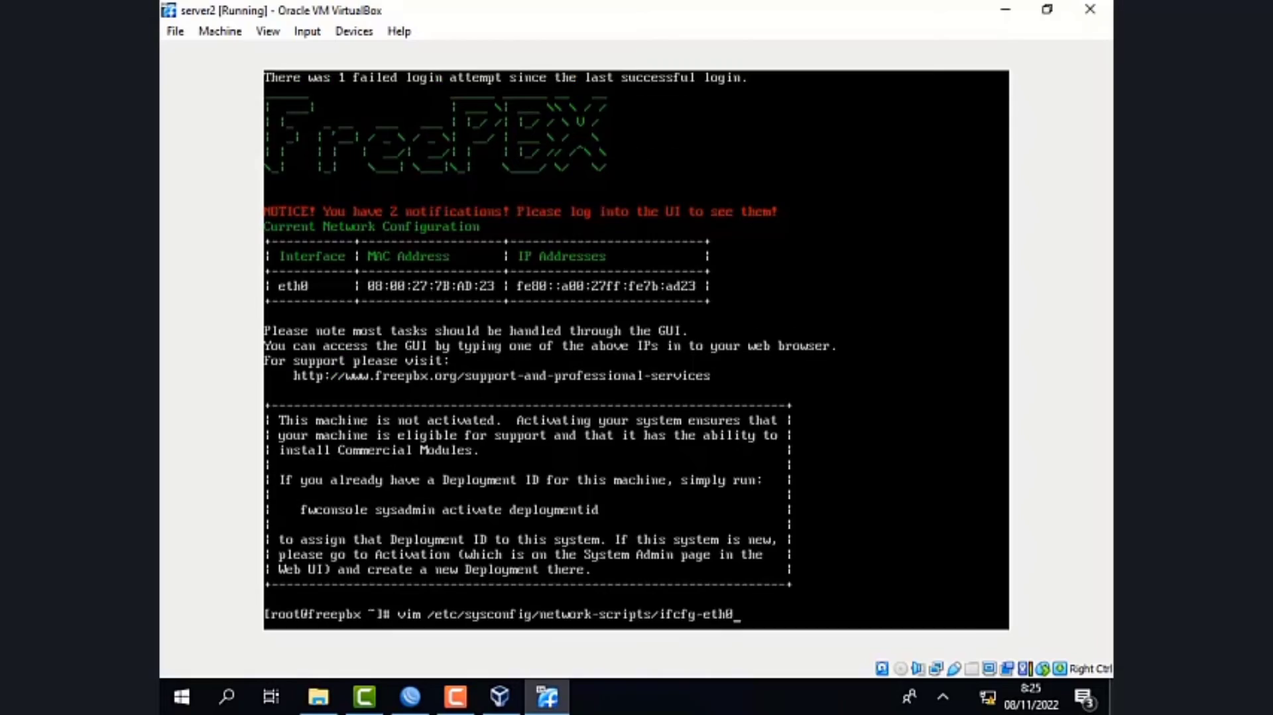
key("Return")
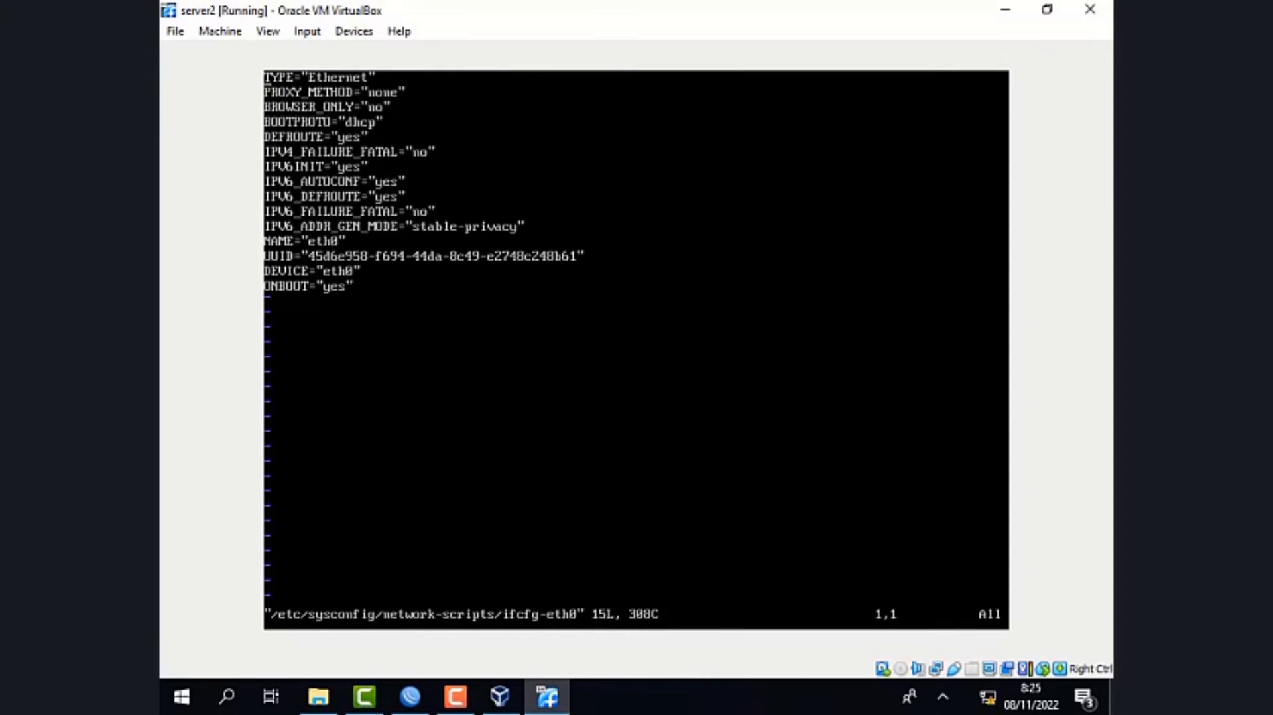
- Change the BOOTPROTO value in ifcfg-eth0 to "static"
key("Up")
key("Up")
key("Up")
key("Up")
key("Up")
key("Right")
key("Right")
key("Right")
key("Right")
key("Right")
key("Right")
key("Right")
key("Right")
key("Right")
key("Right")
key("Right")
key("Right")
key("Right")
key("Right")
key("Right")
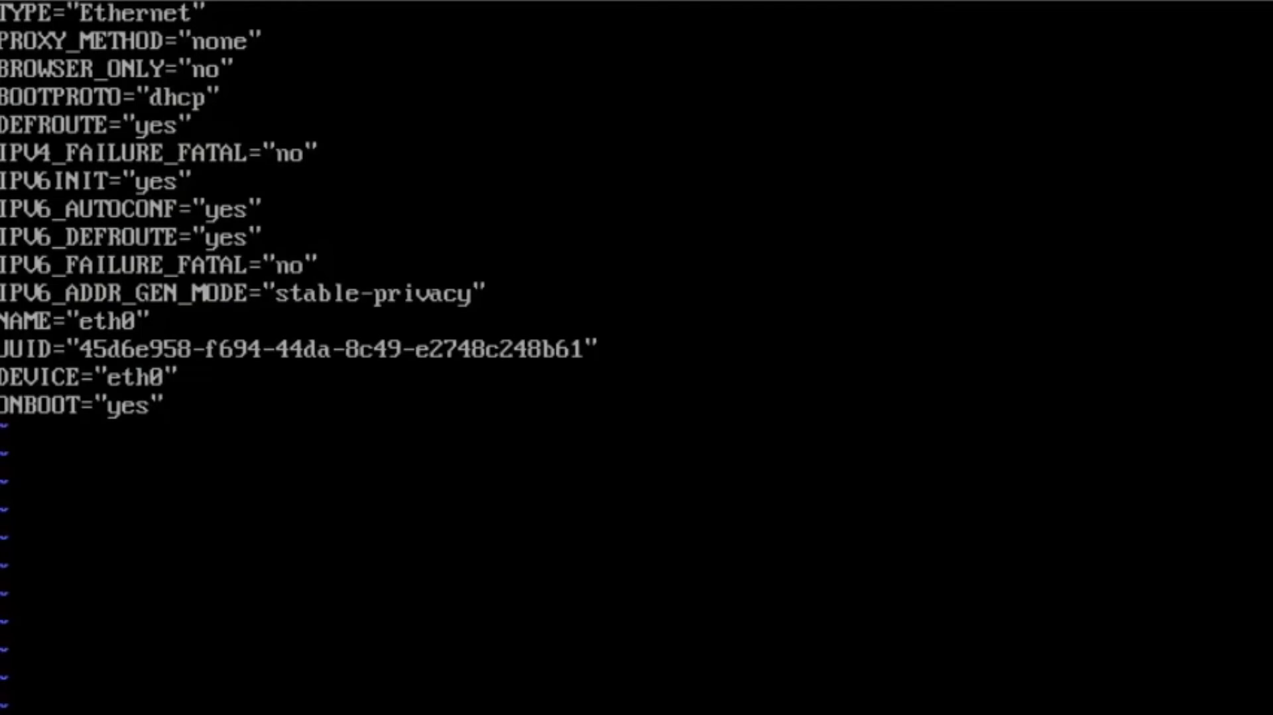
key("x")
key("x")
key("x")
key("x")
key("x")
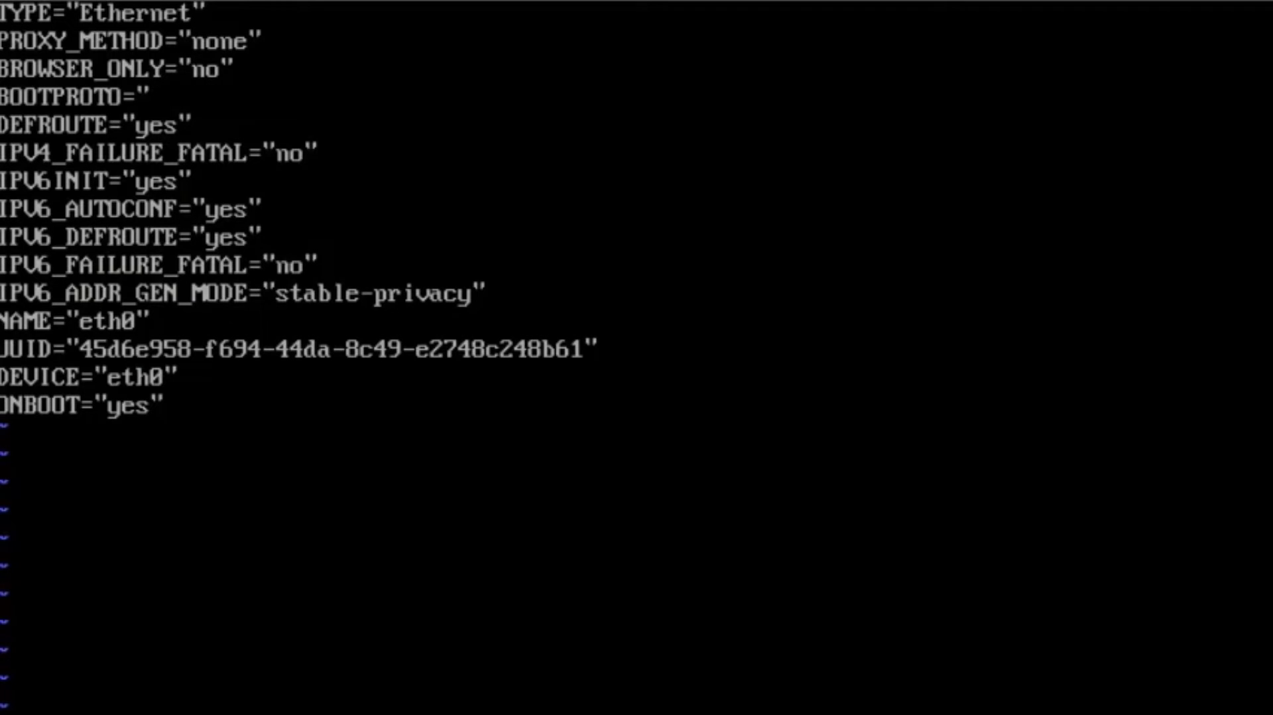
type("as")
type("tati")
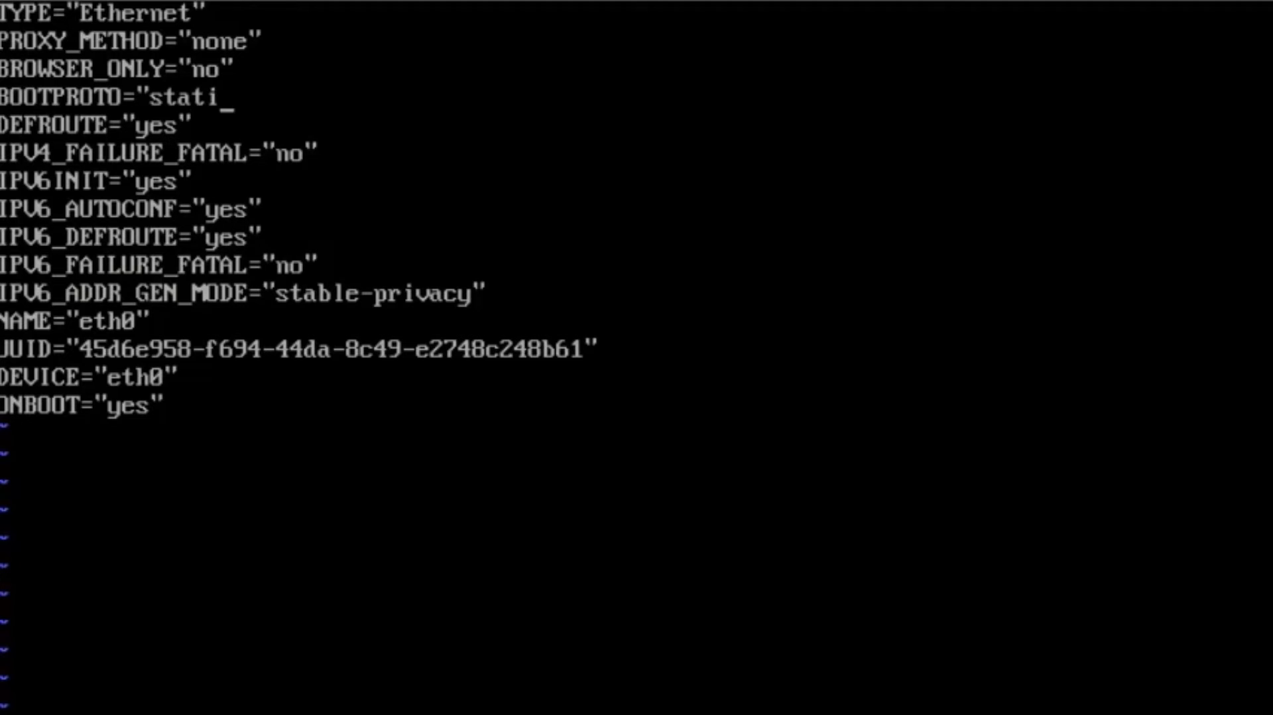
type("c\"")
- Add the line IPADDR="192.168.20.1" below IPV4_FAILURE_FATAL
key("Right")
key("Right")
key("Return")
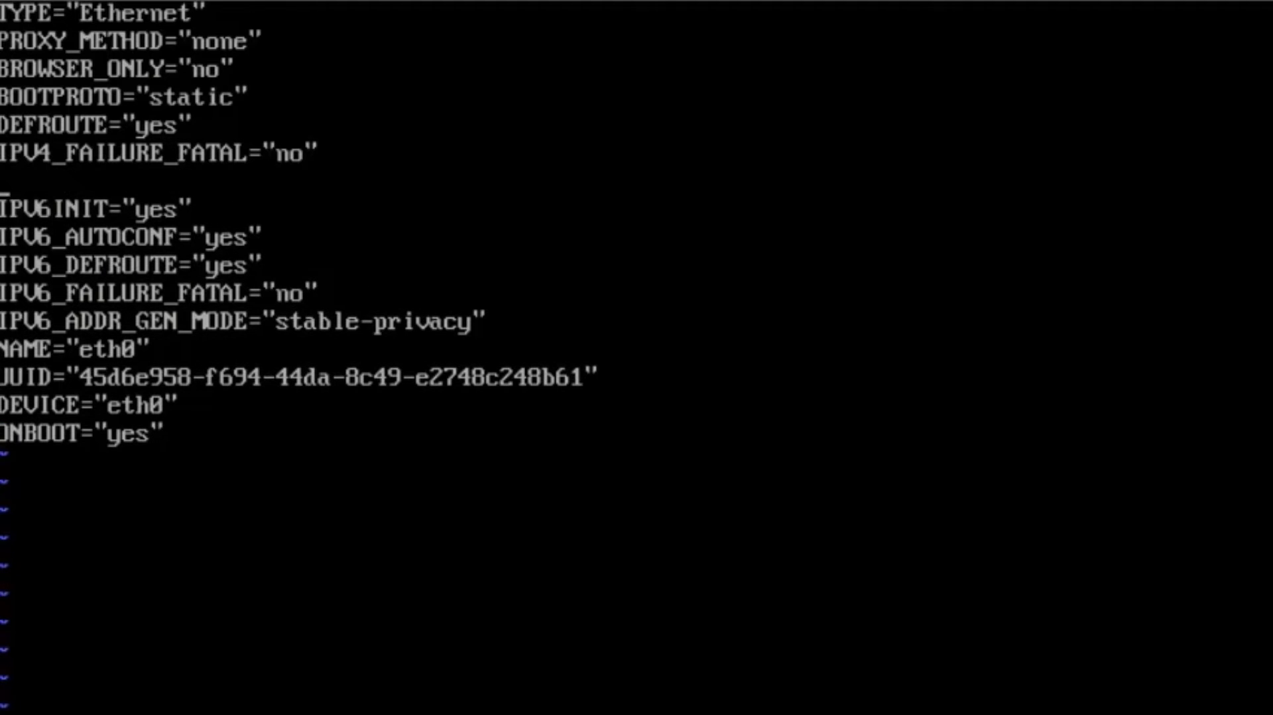
type("IPADDR")
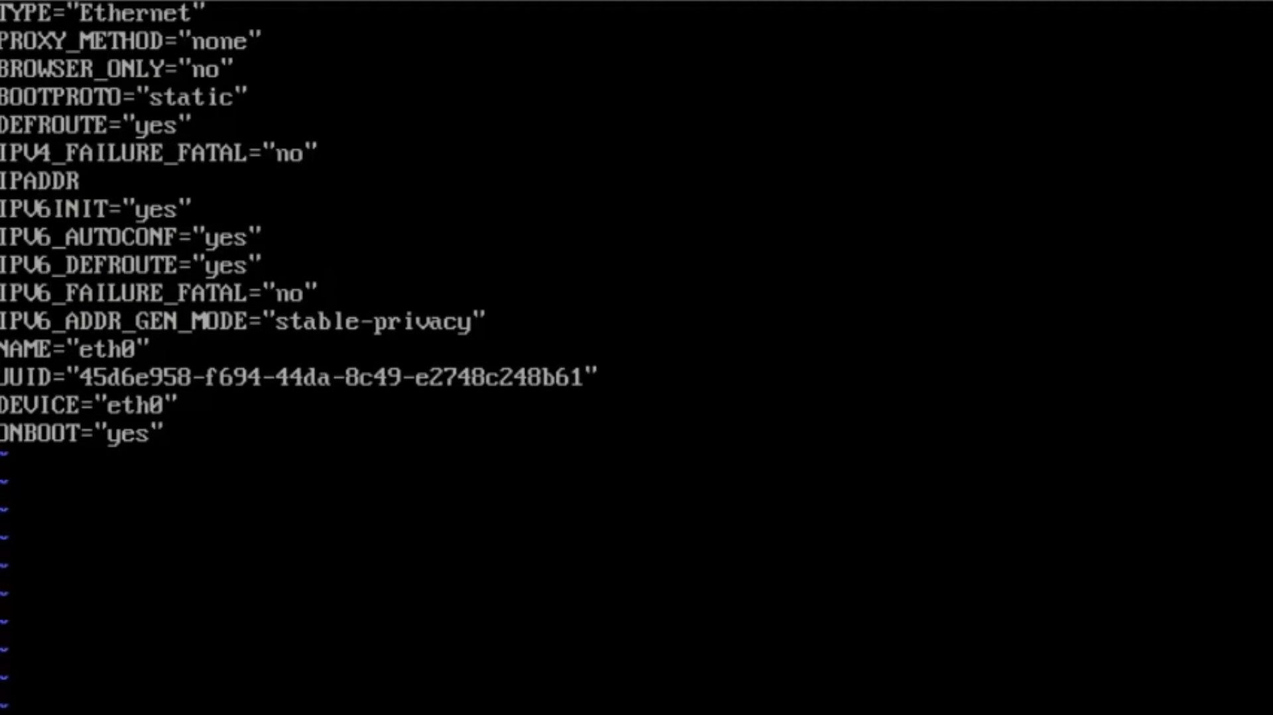
type("=\"192.168")
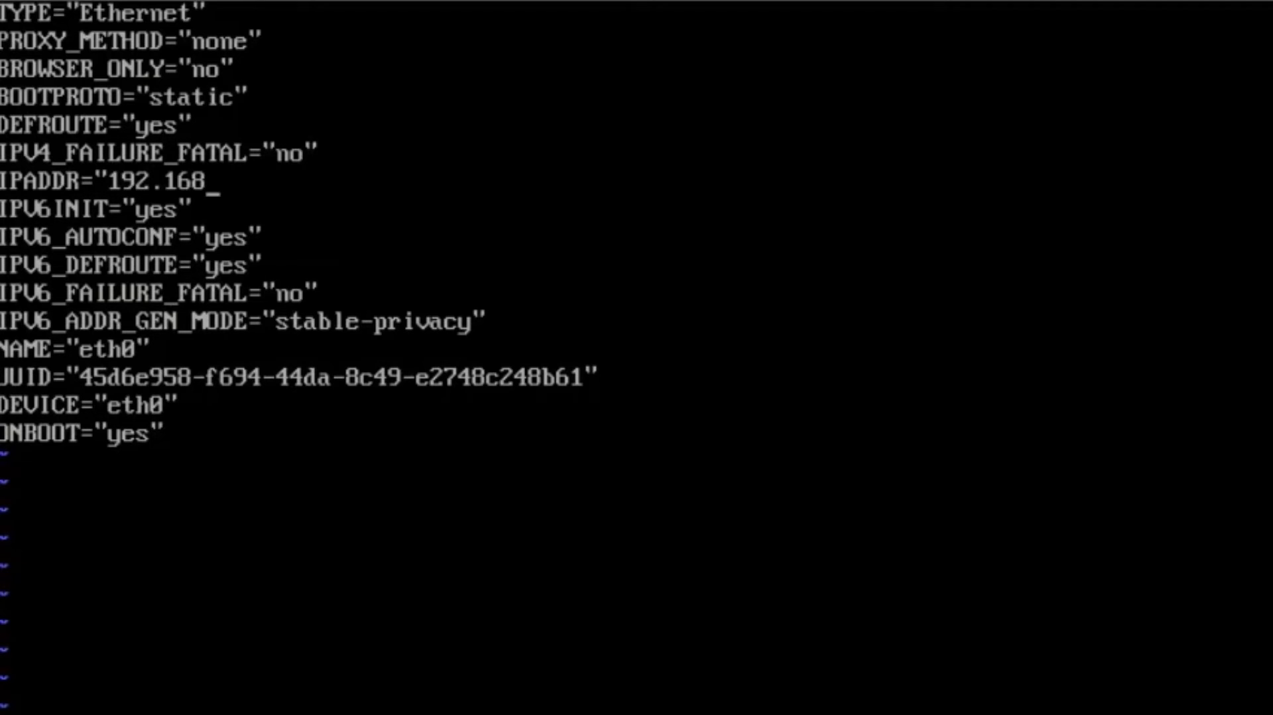
type(".20.1")
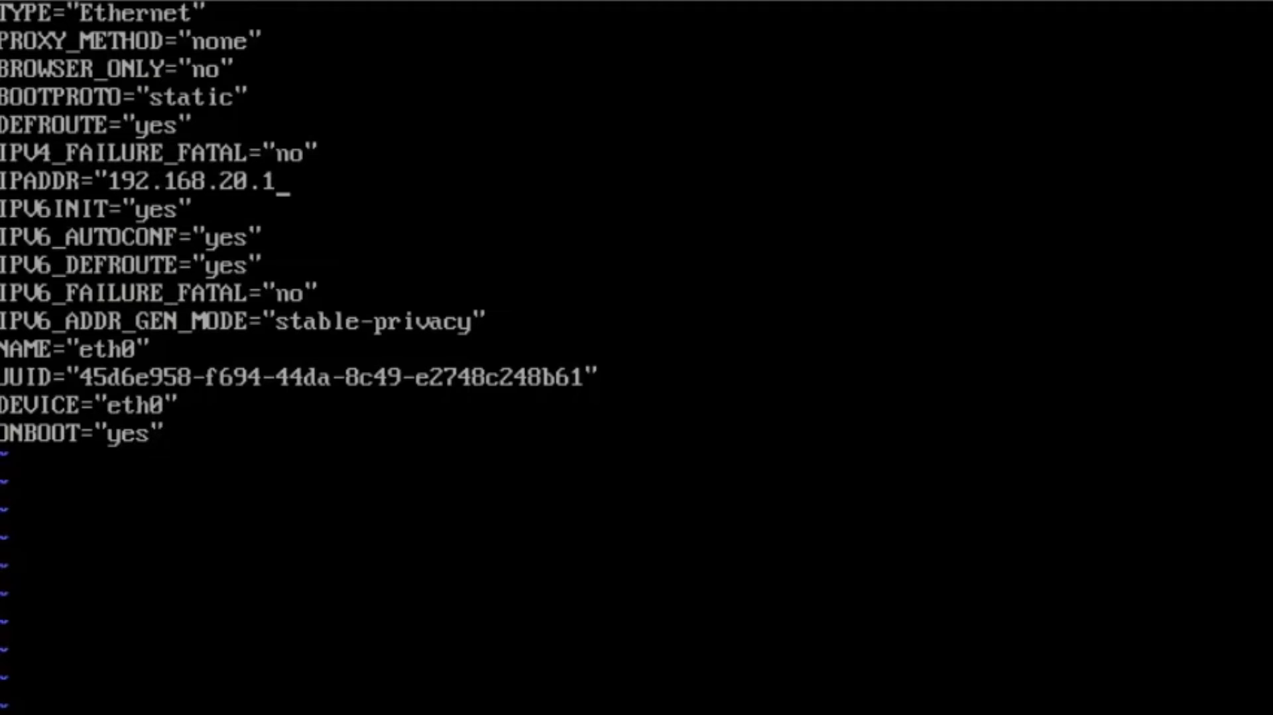
- Add the line NETMASK="255.255.255.0" below the IPADDR entry
key("Return")
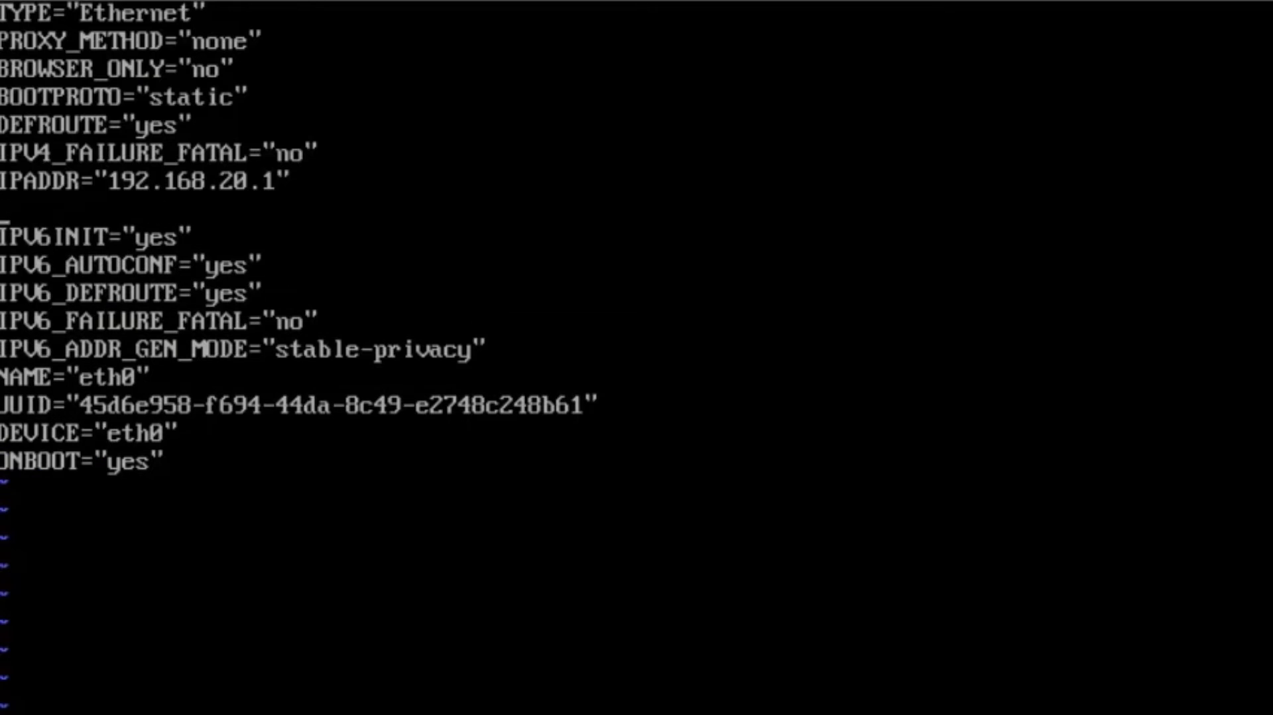
type("NETMASK")
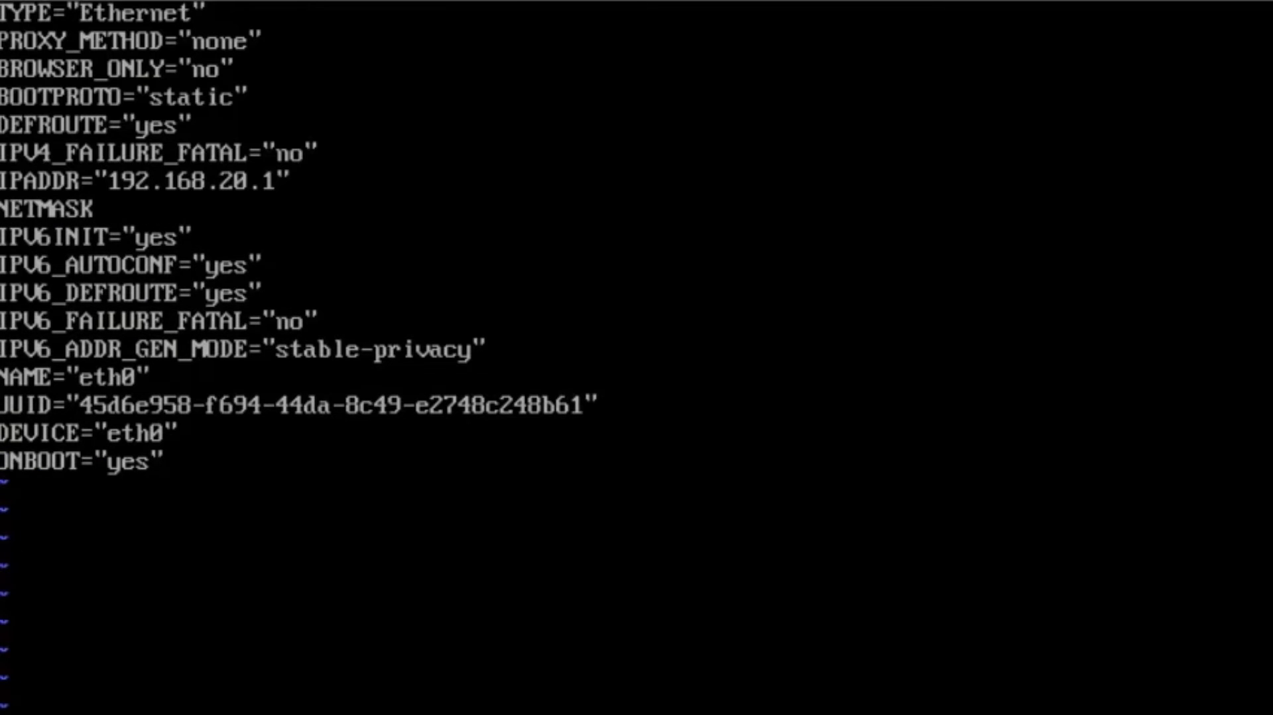
type("=\"255.255.2")
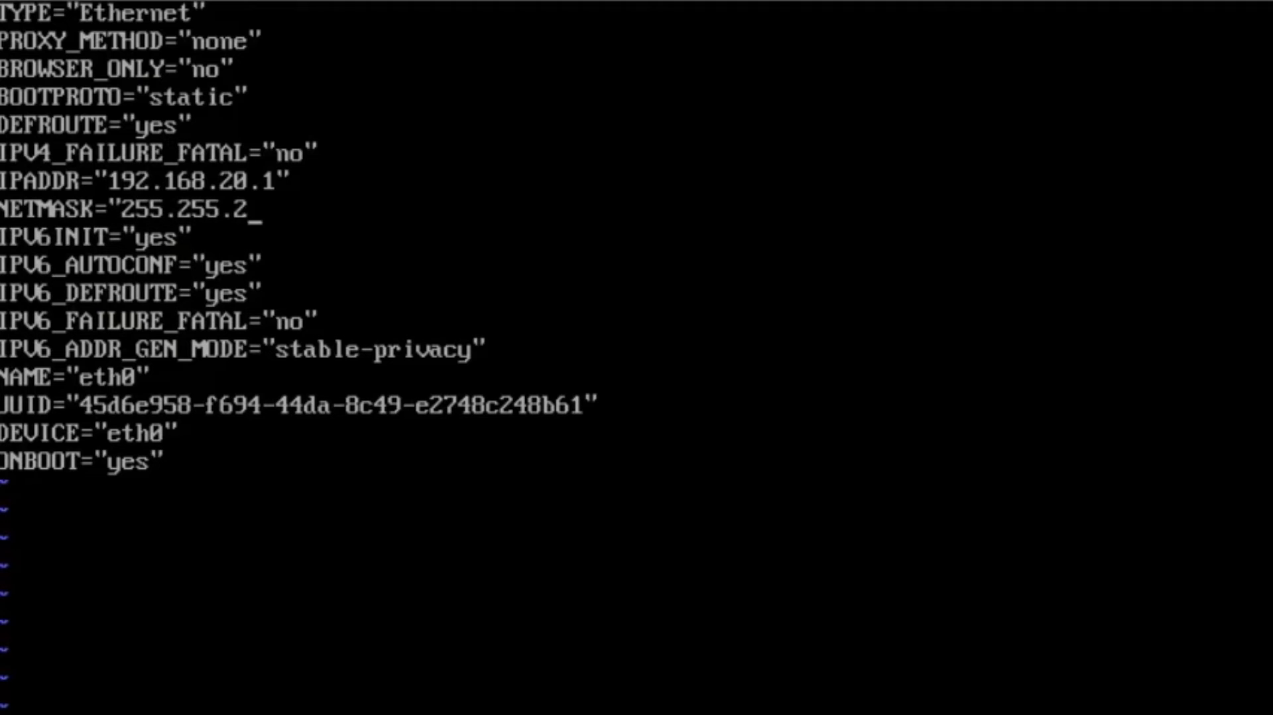
type("55.0\"")
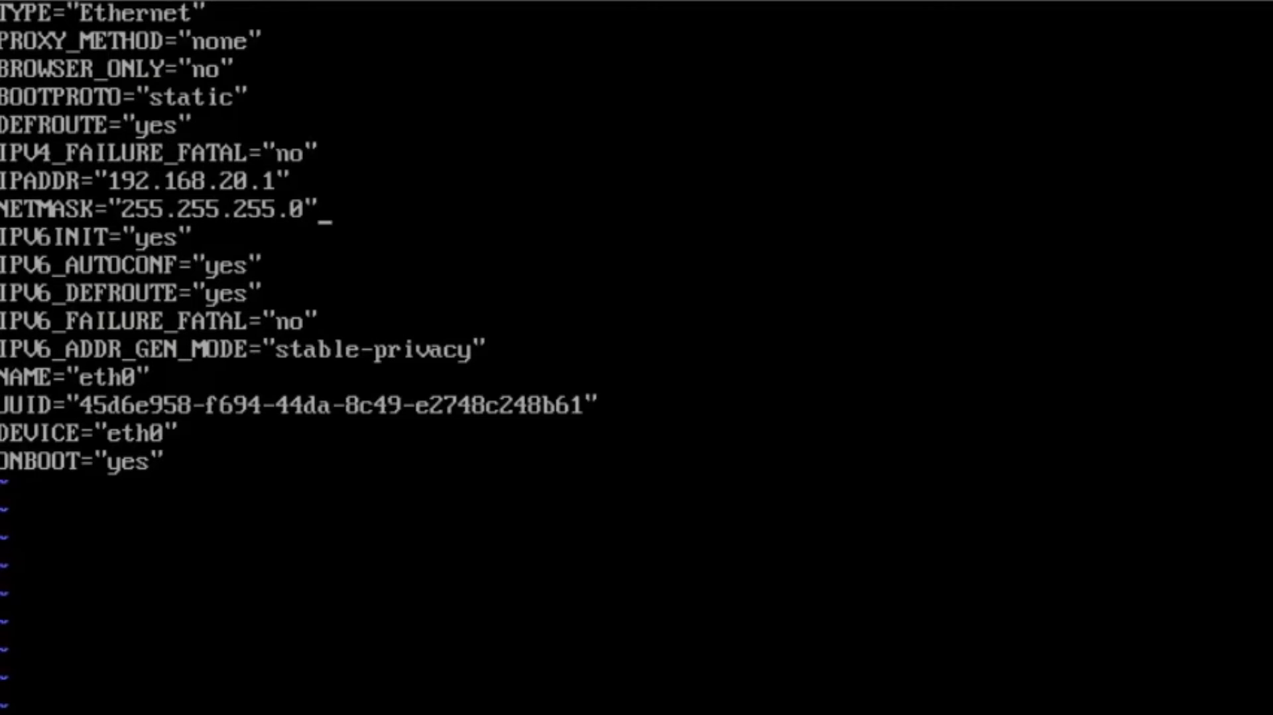
- Add the line GATEWAY="192.168.20.254" below the NETMASK entry
key("Return")
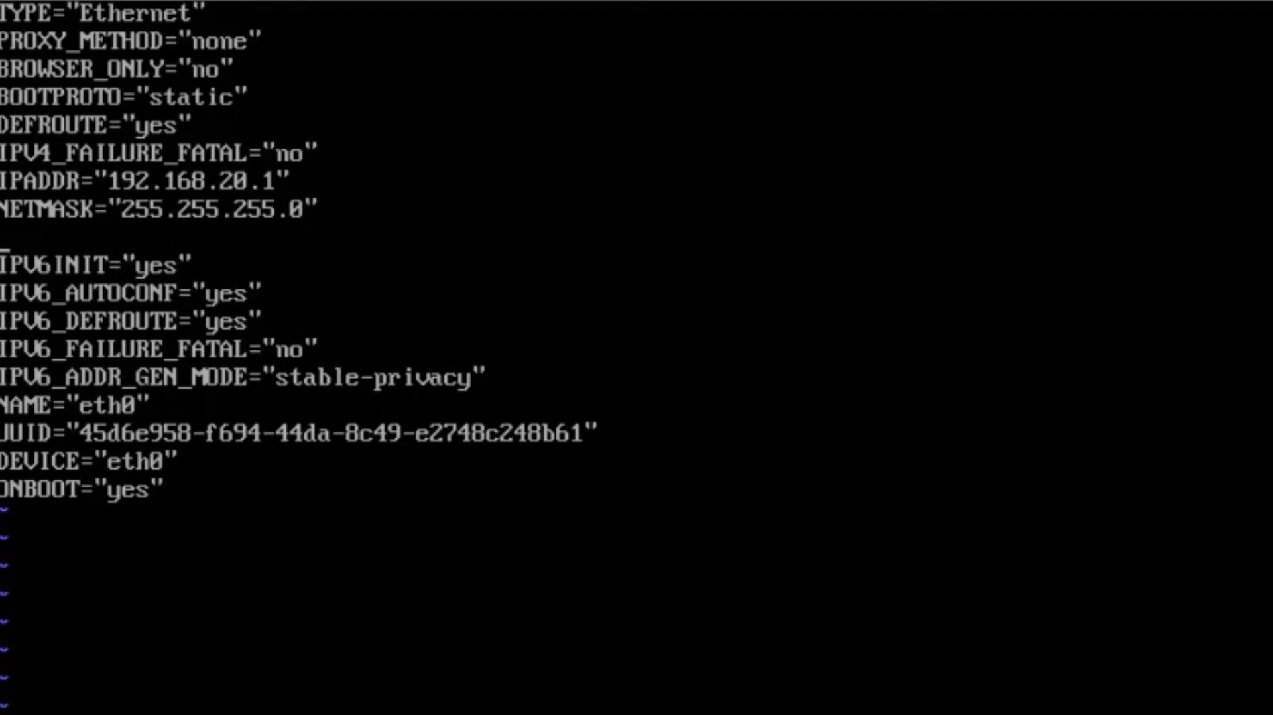
type("GATEWAY")
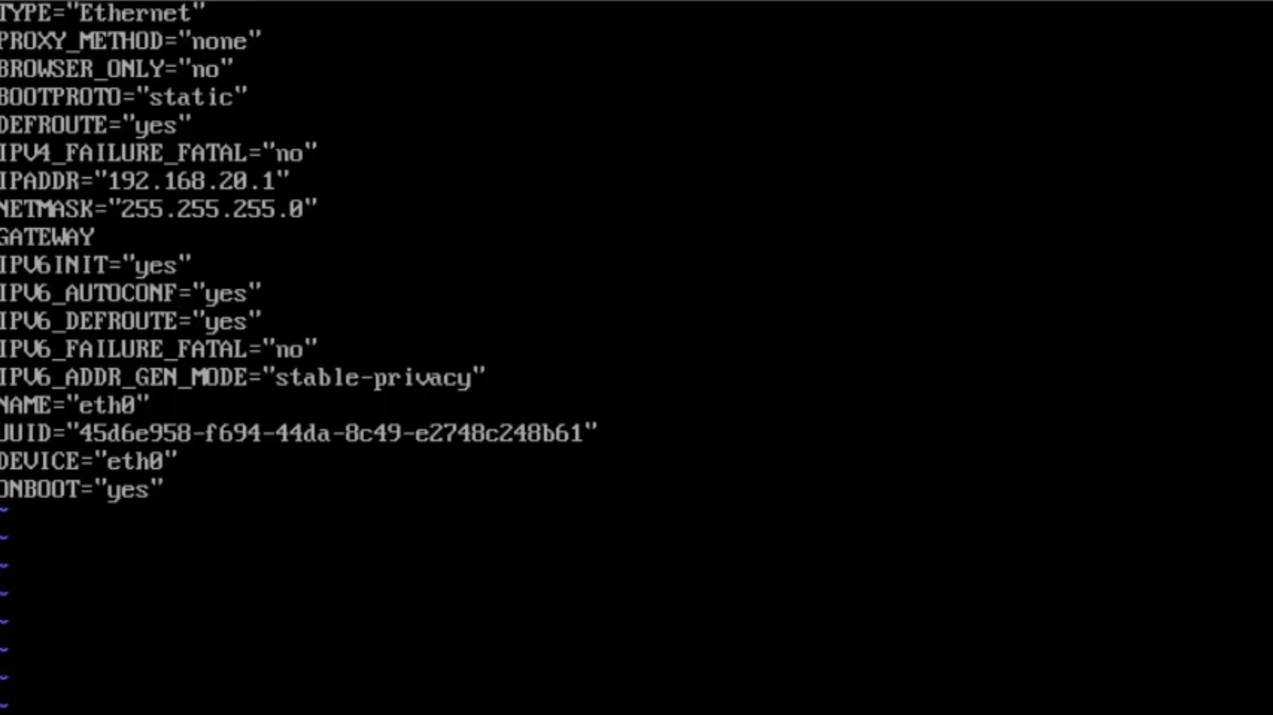
type("=\"192.1")
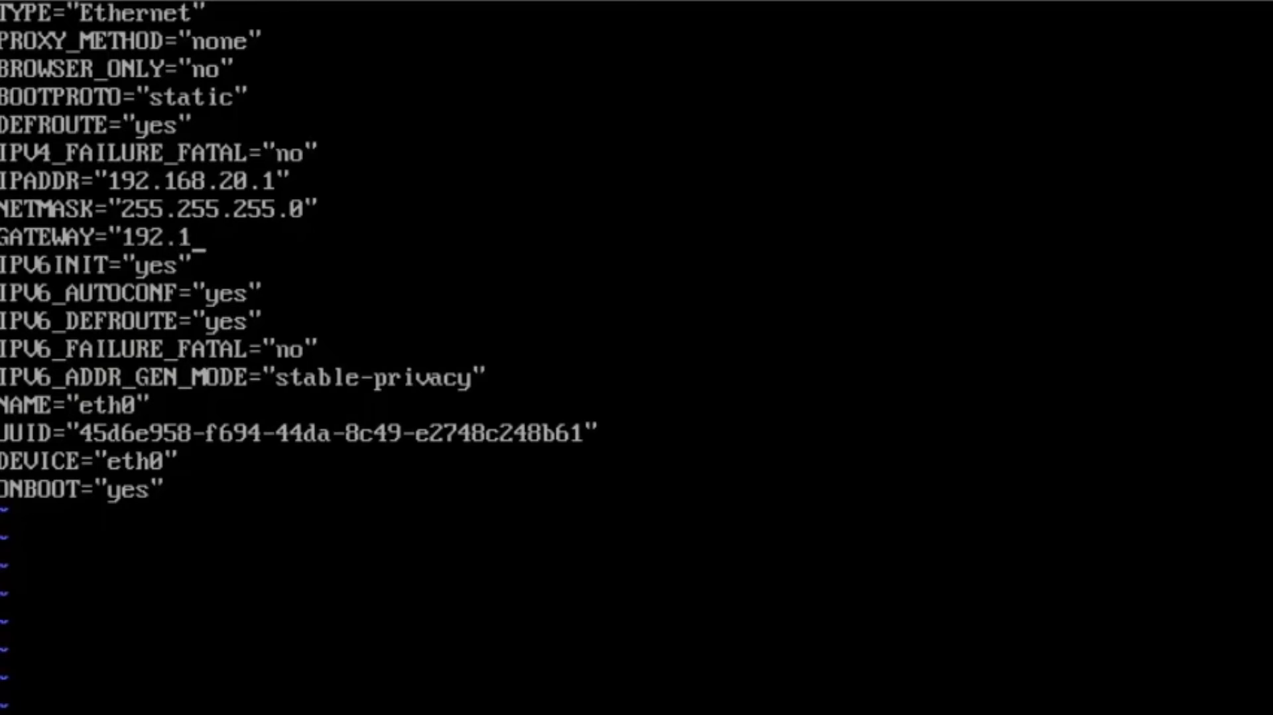
type("68.20.254")
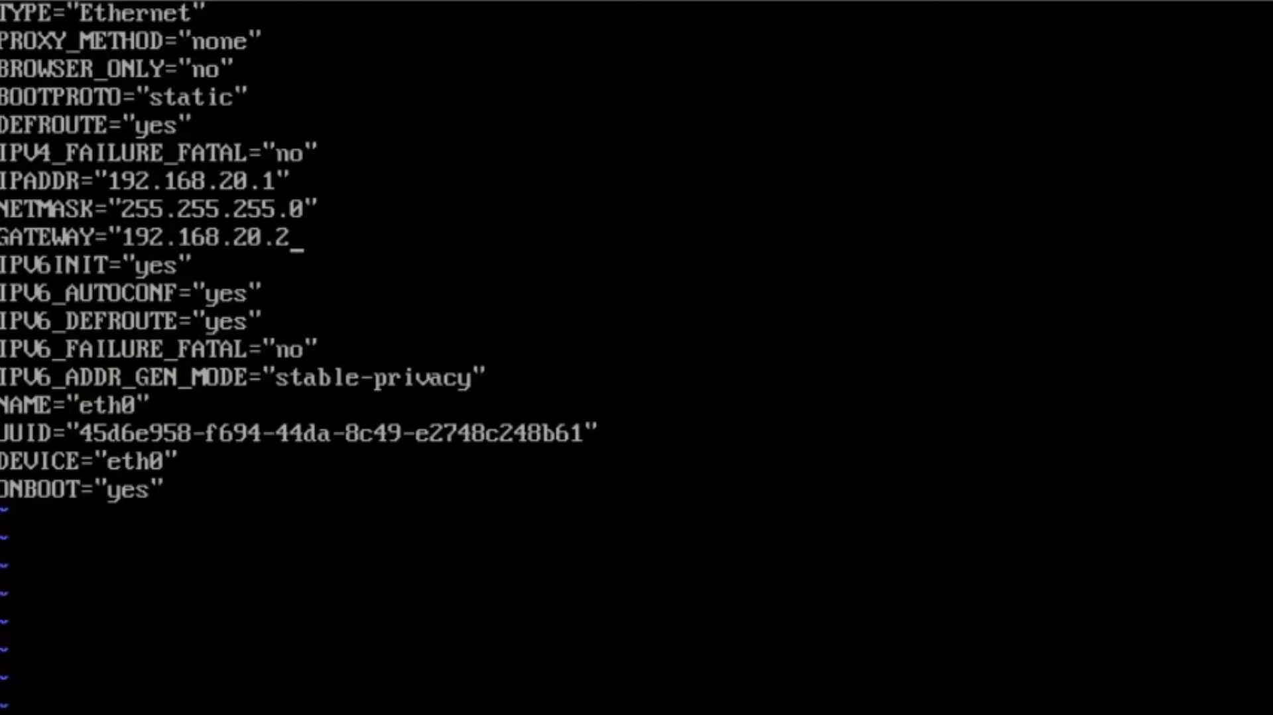
type("\"")
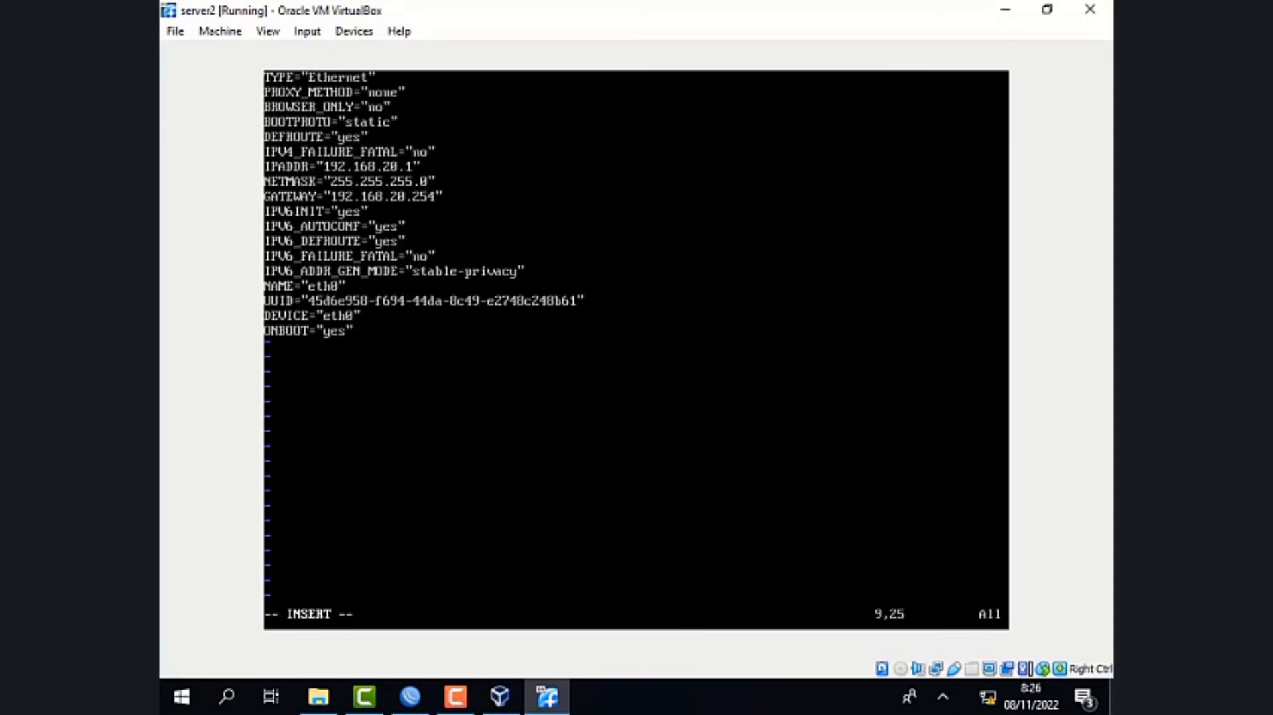
- Save the edited ifcfg-eth0 file and quit vim
key("Escape")
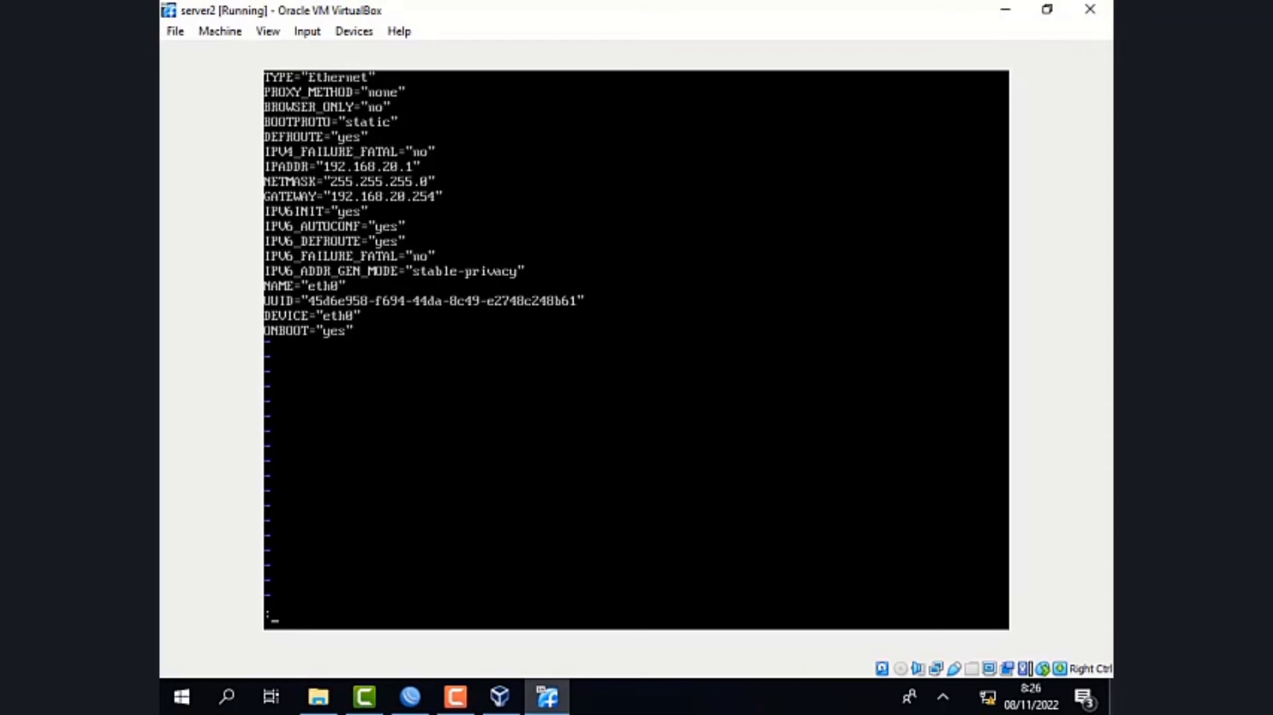
type(":wq")
key("Return")
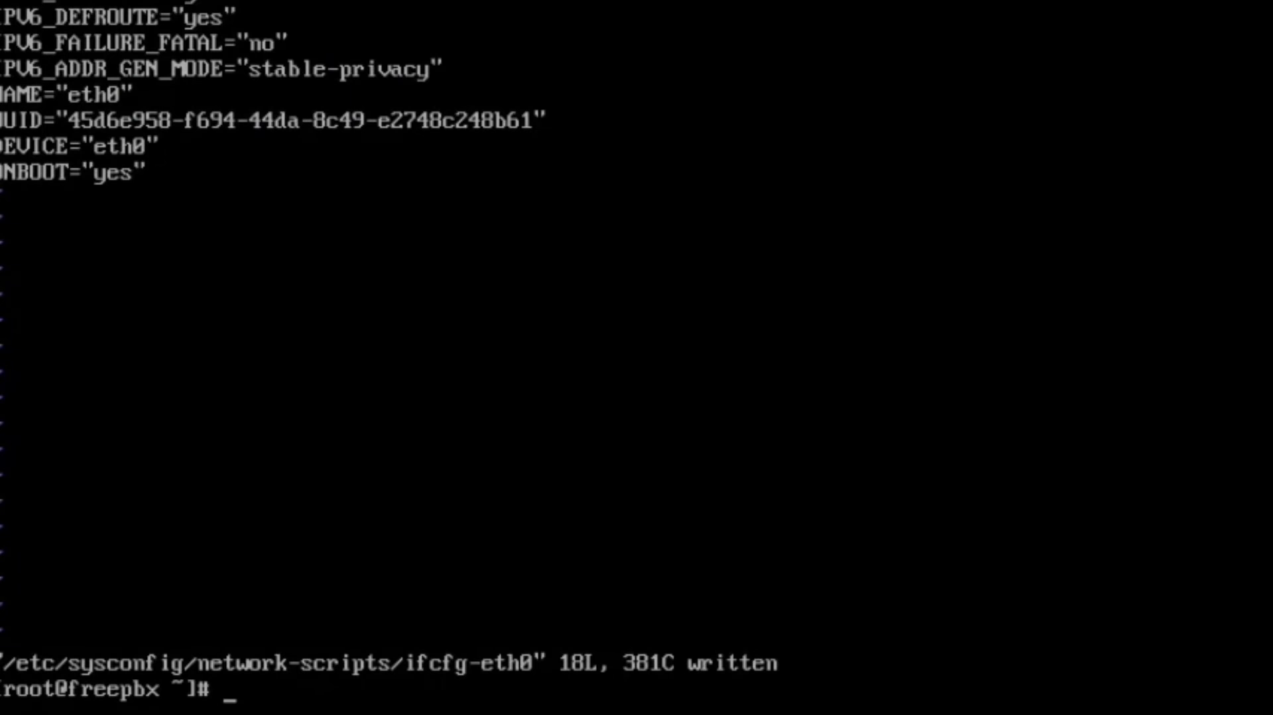
- Restart the server's network service with the command service network restart
type("servi")
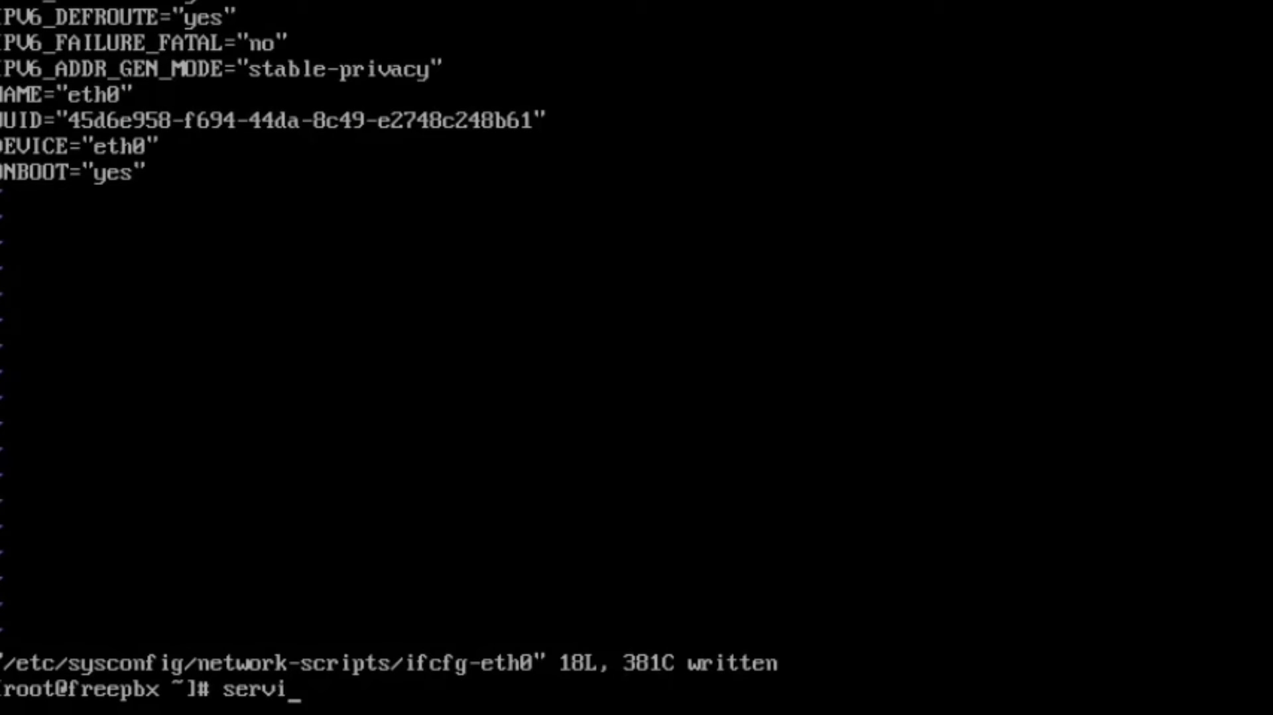
type("ce netwo")
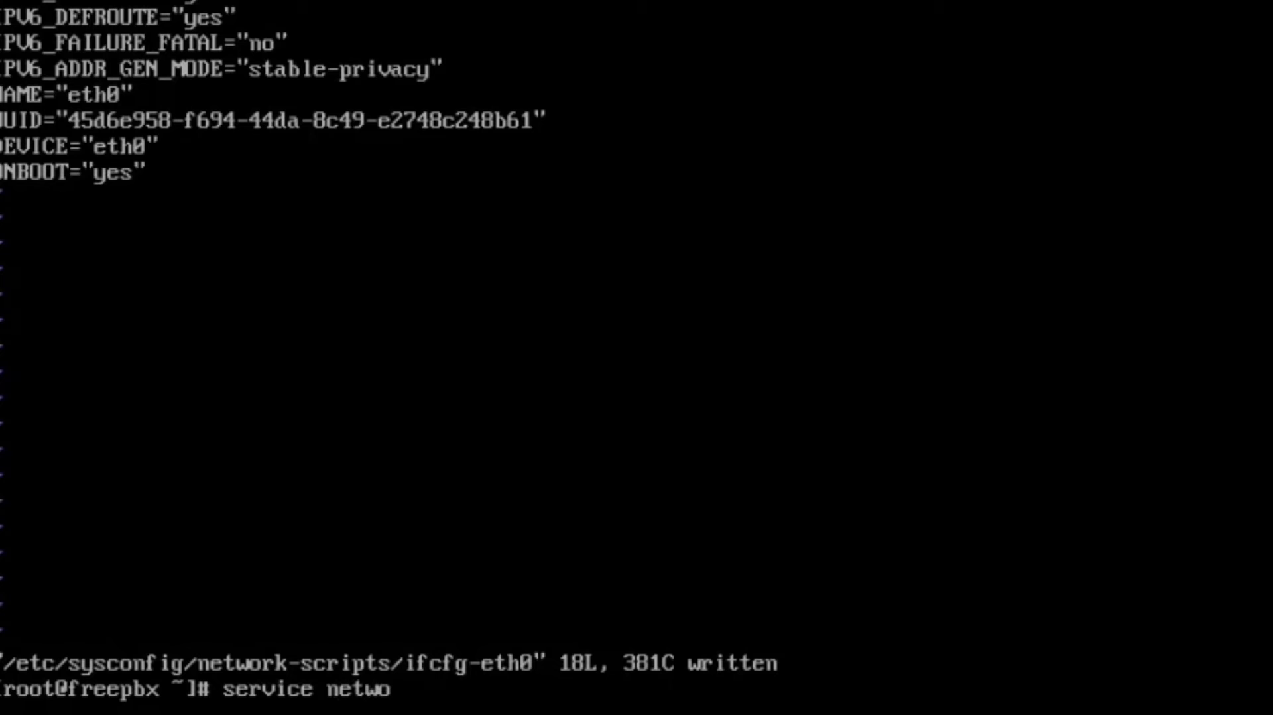
type("rk resy")
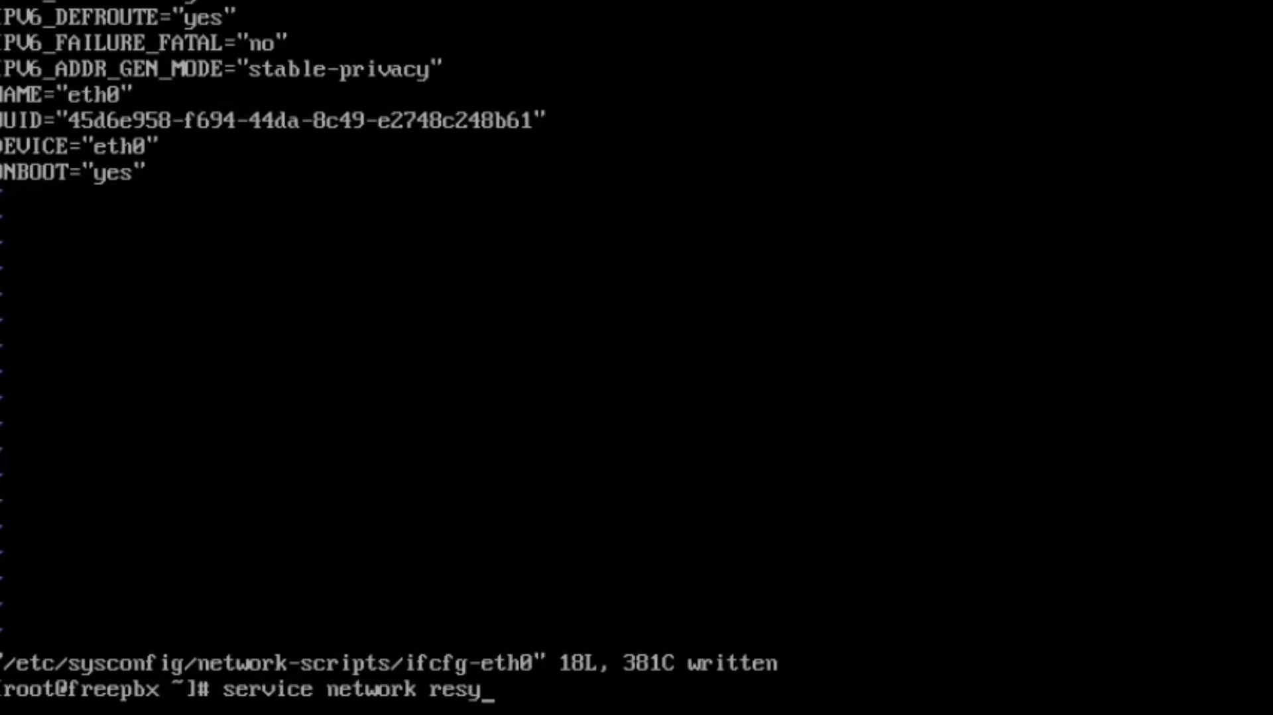
key("BackSpace")
type("tart")
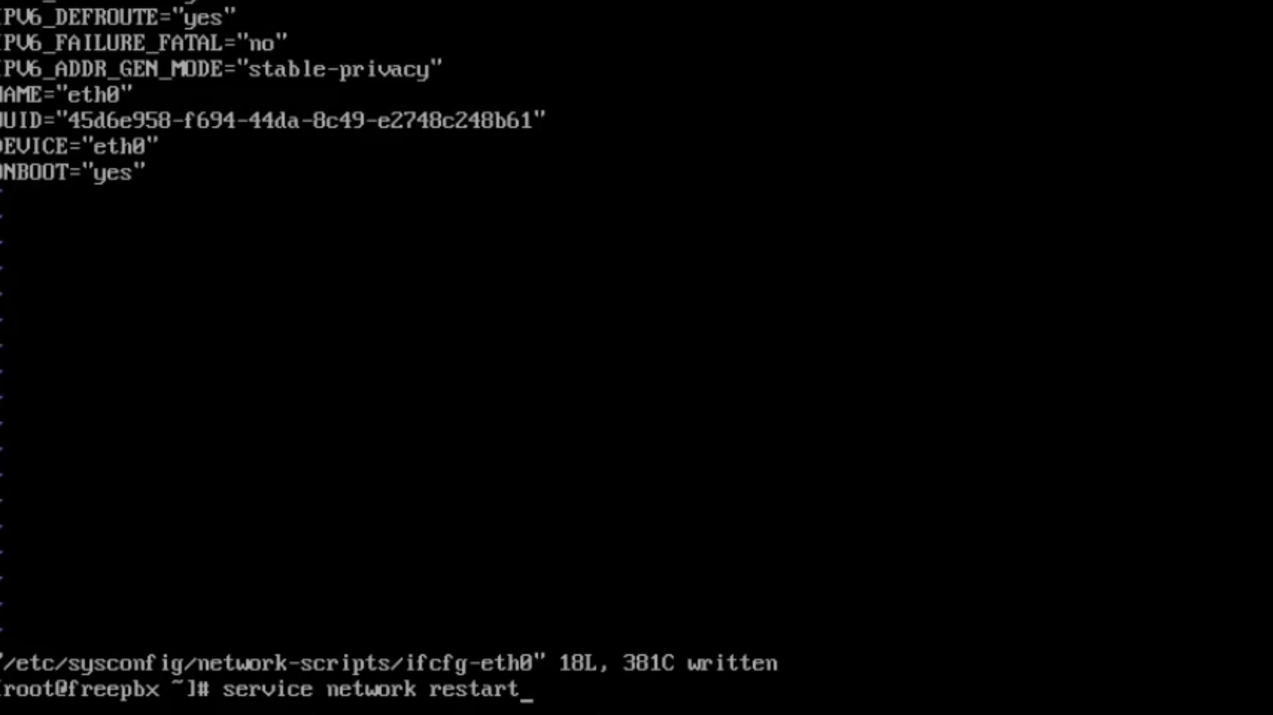
key("Return")
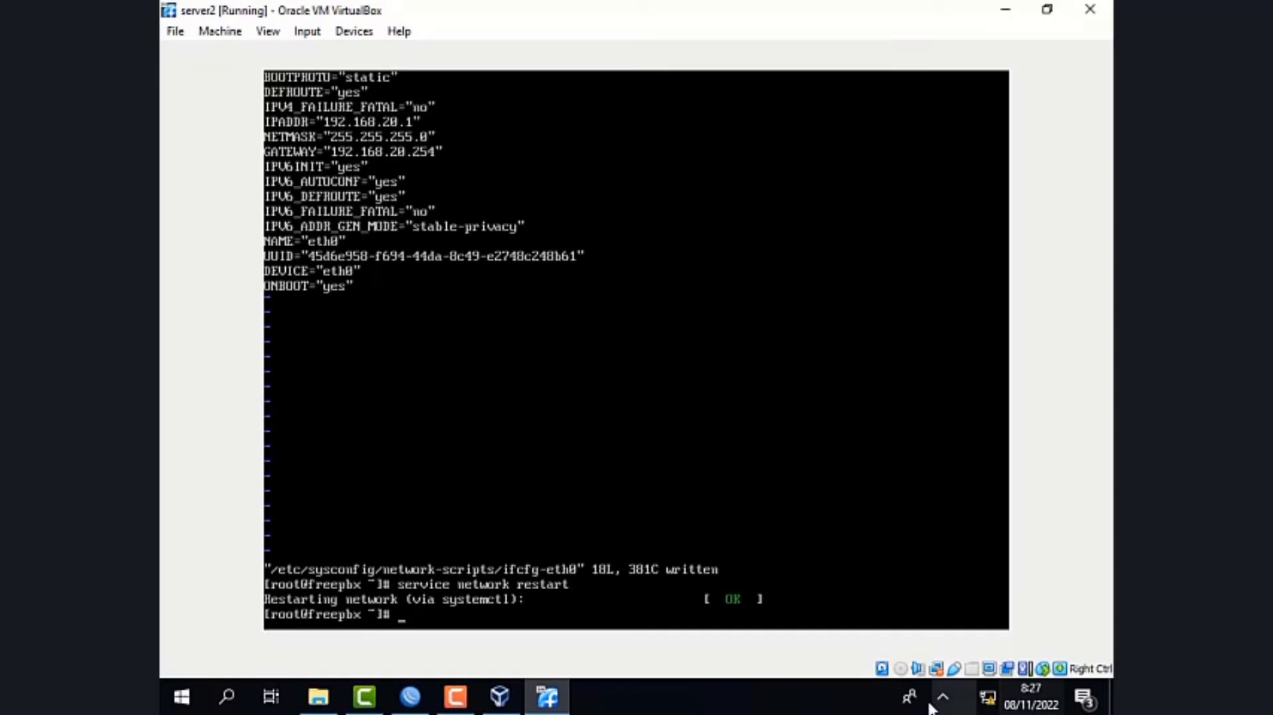
- Open the IPv4 properties of the host's Ethernet 4 adapter and choose to use a manually specified IP address
left_click(987, 697)
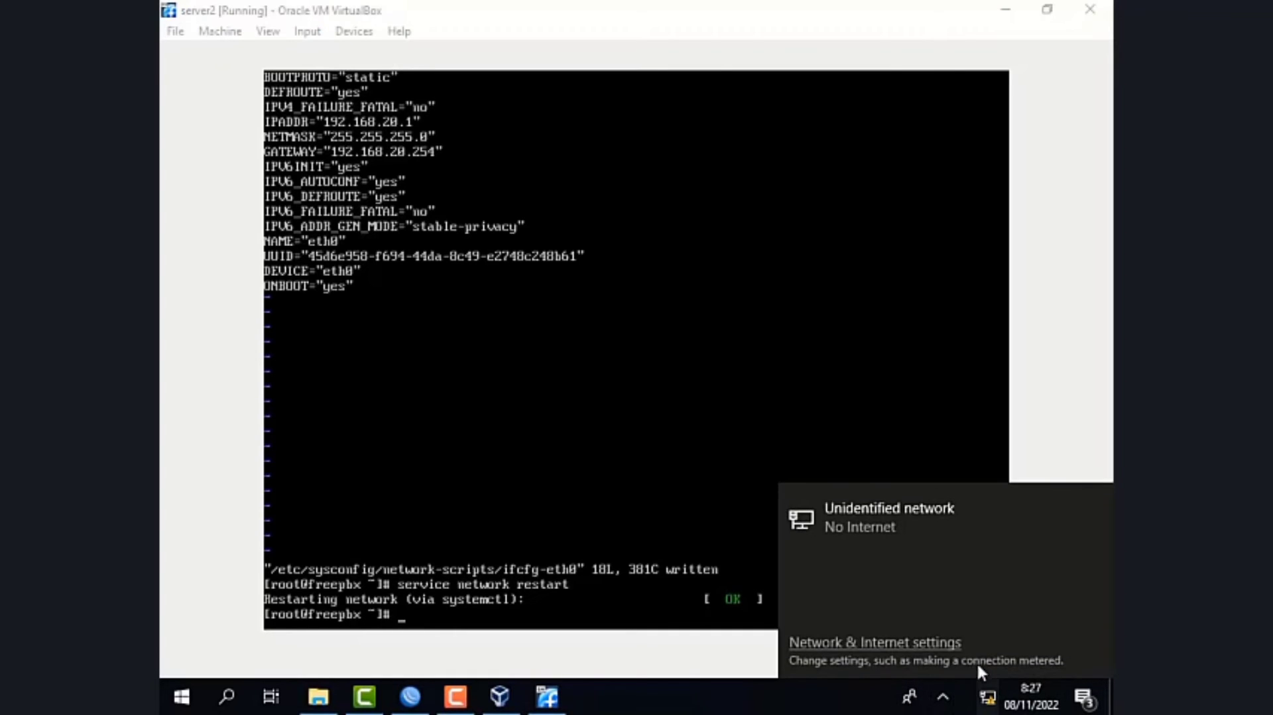
left_click(889, 644)
scroll(587, 438, "down", 5)
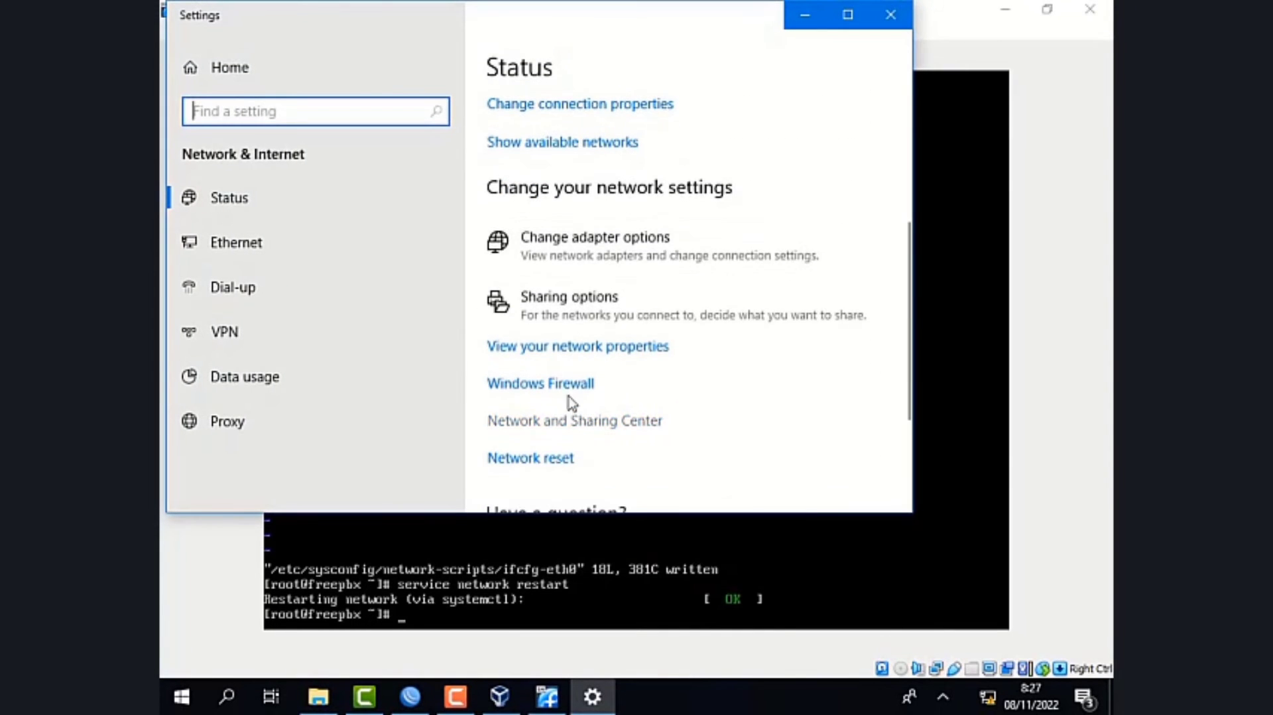
left_click(603, 269)
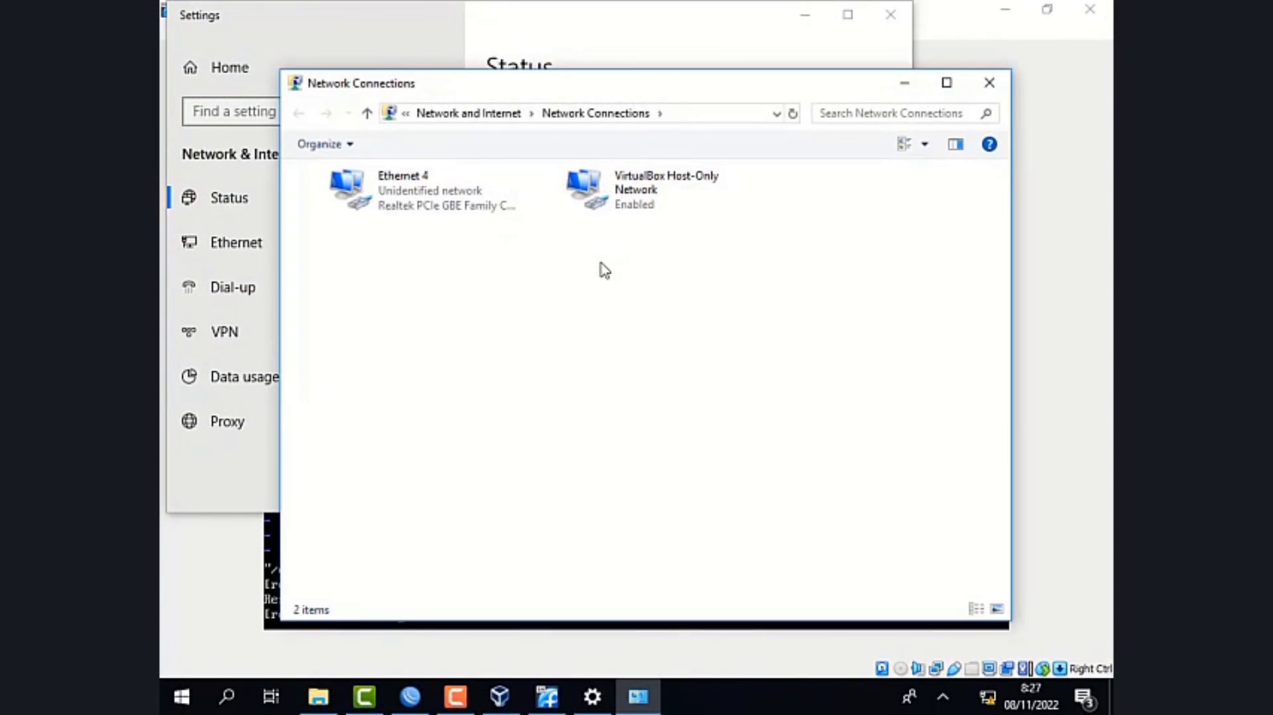
double_click(471, 192)
left_click(527, 501)
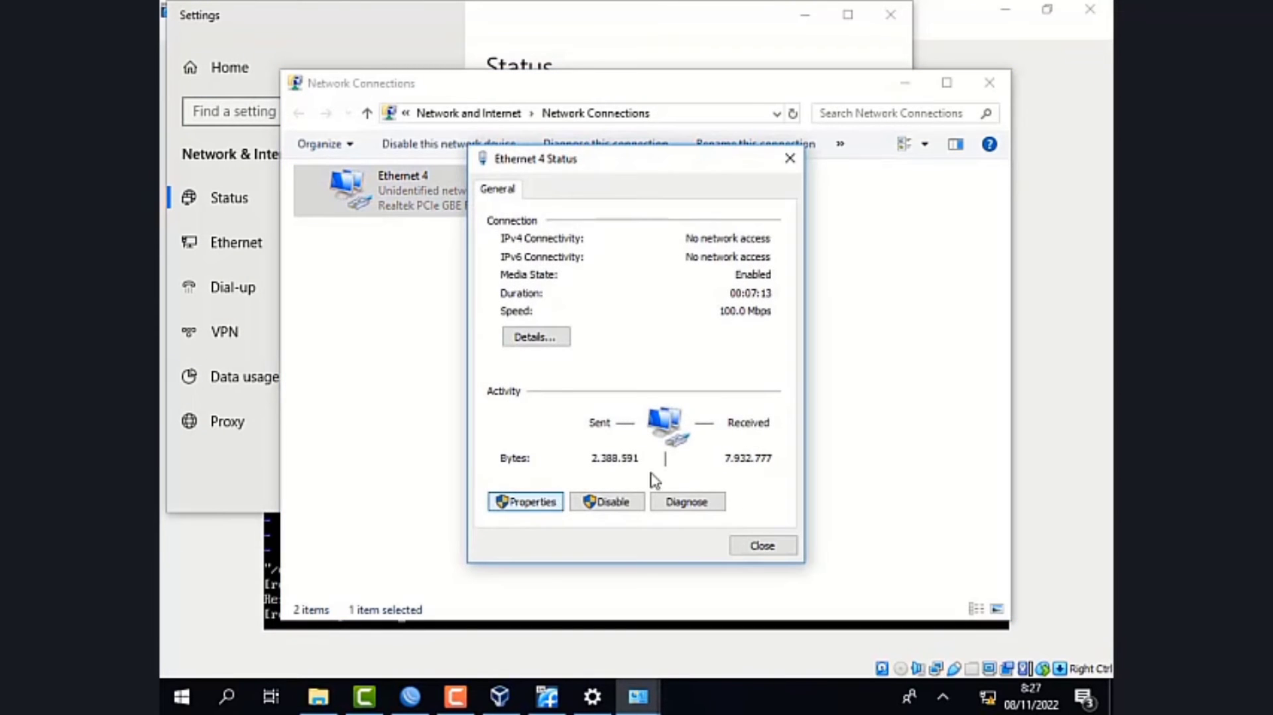
double_click(597, 420)
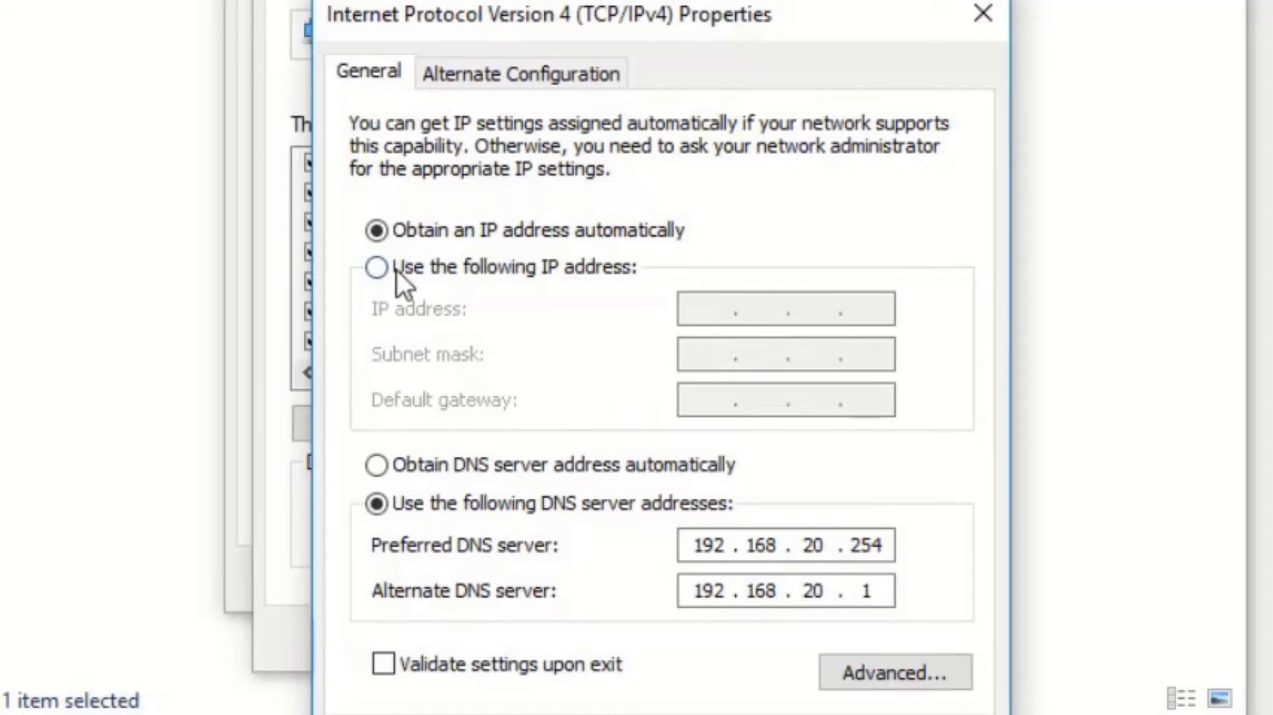
left_click(557, 380)
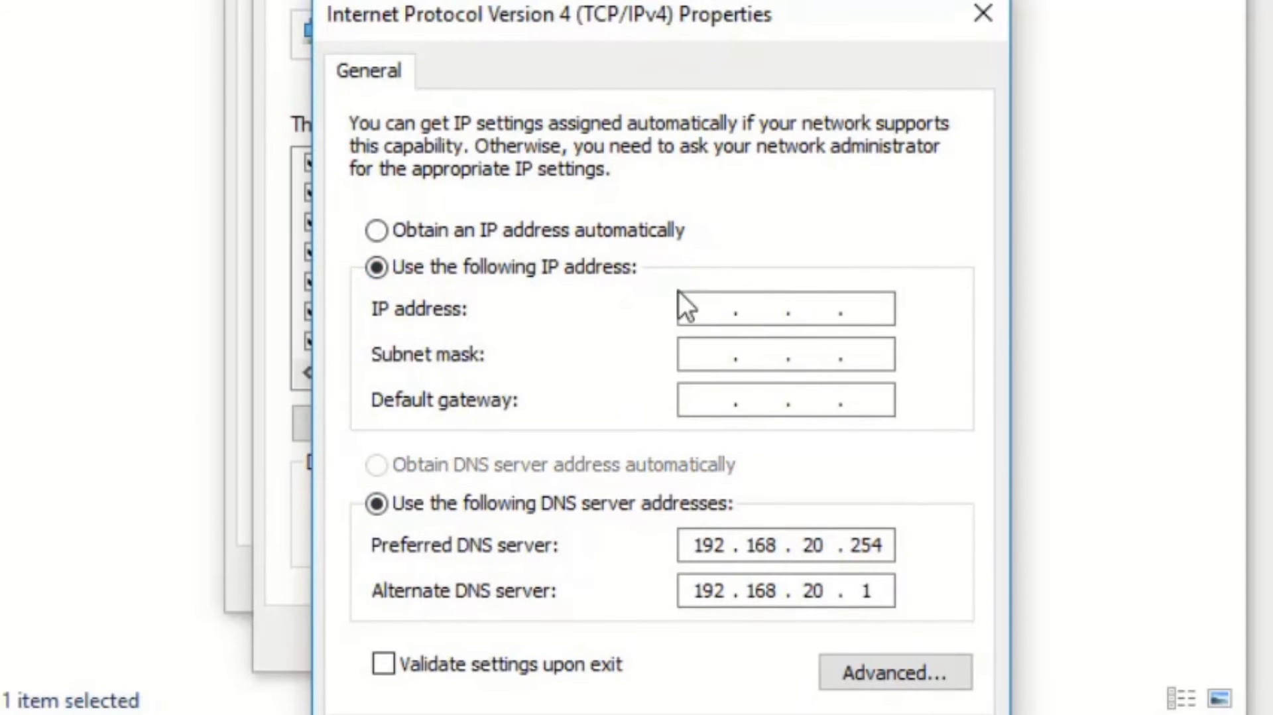
- Set the adapter's IP address to 192.168.20.25 with subnet mask 255.255.255.0
left_click(685, 307)
type("192 . 168 . ")
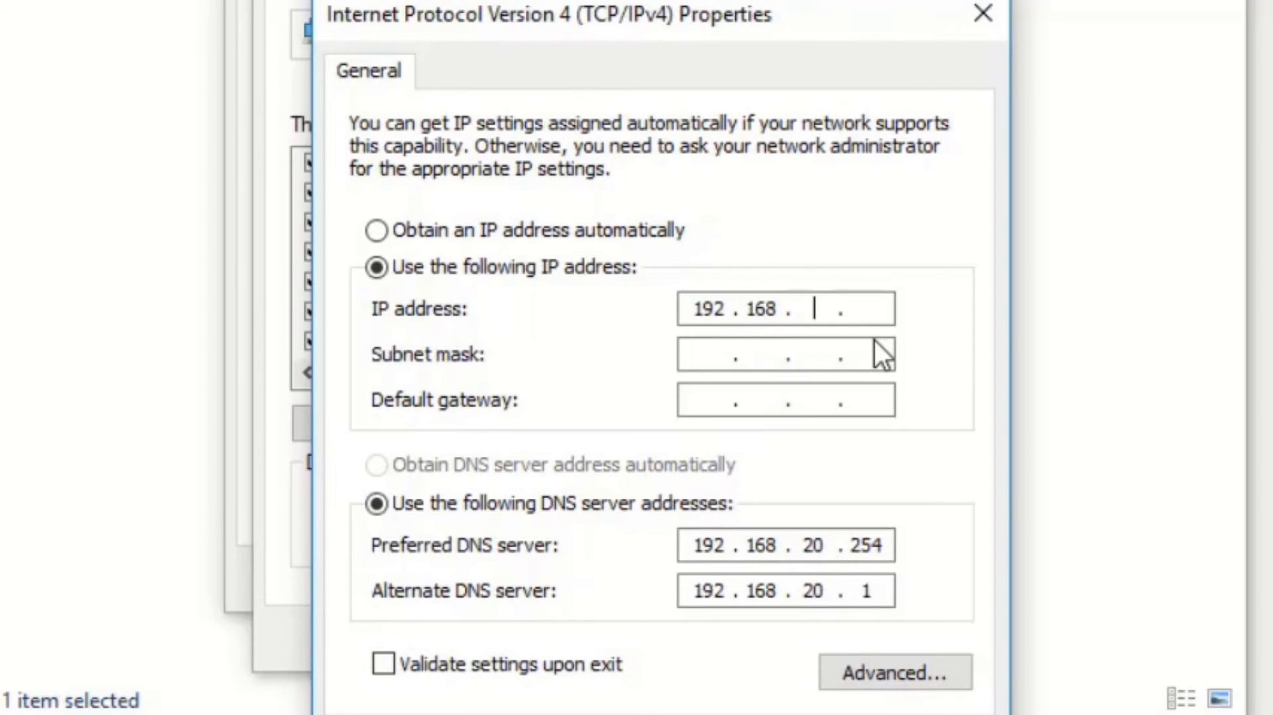
type("20")
key("Tab")
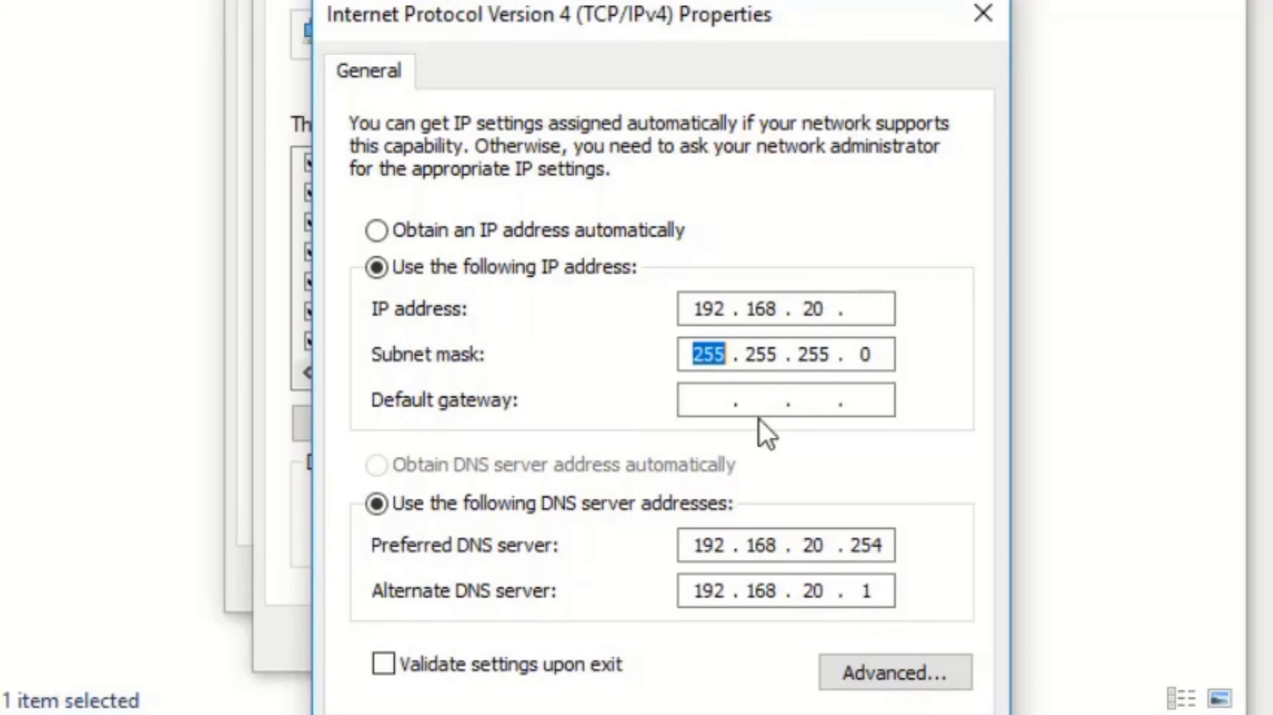
left_click(869, 310)
type("25")
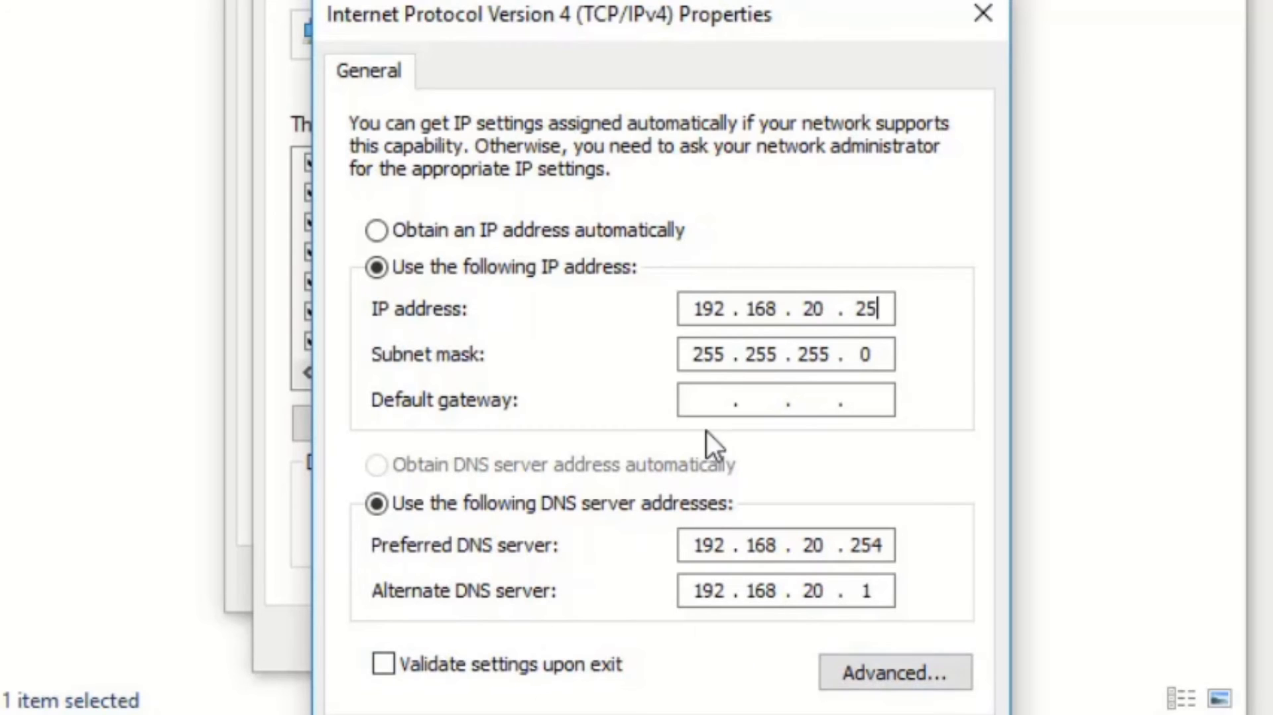
- Set the adapter's default gateway to 192.168.20.254
left_click(718, 400)
type("192 . 169 .  .")
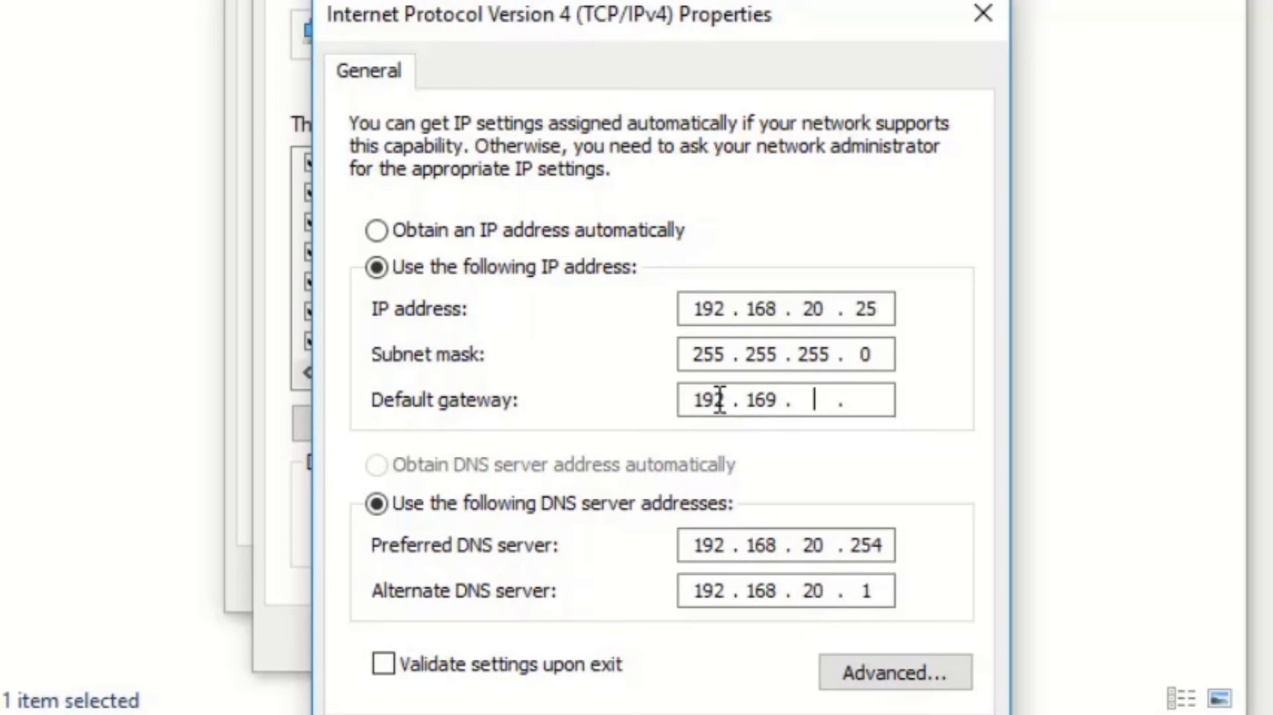
key("BackSpace")
key("BackSpace")
type("8")
key("BackSpace")
type("68 . 201")
key("BackSpace")
key("BackSpace")
type("0 . 254")
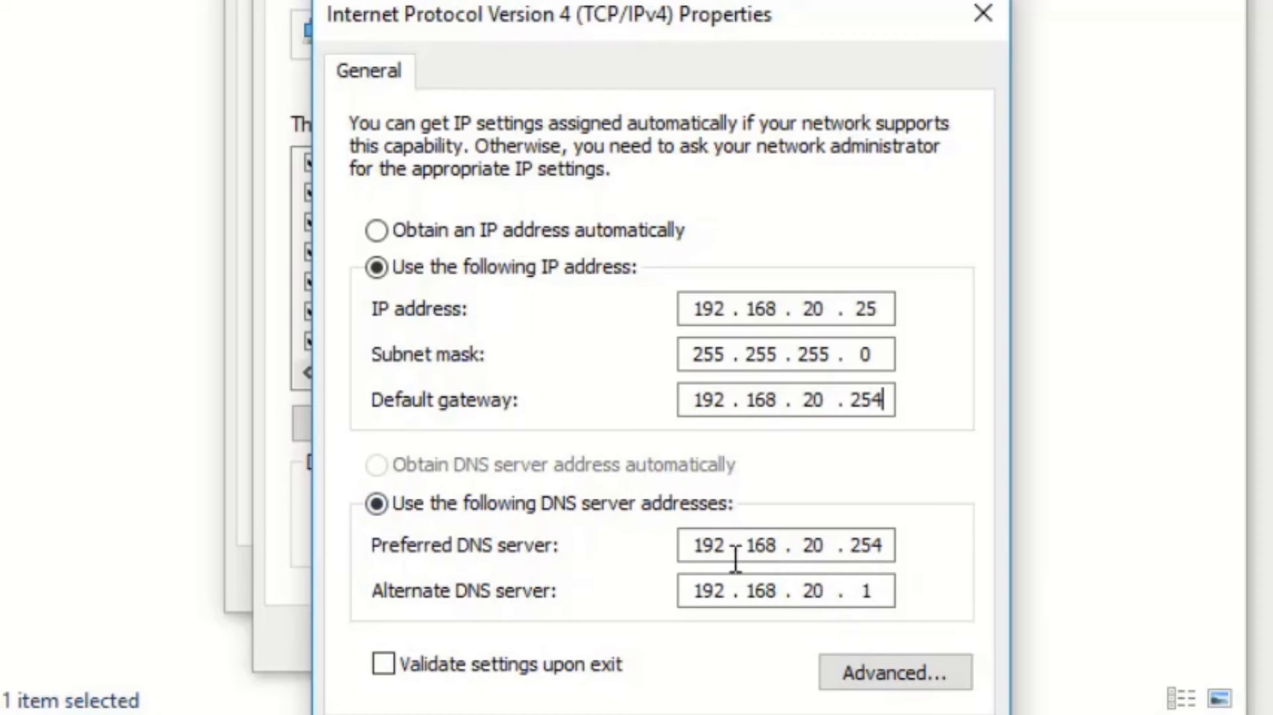
- Apply the Ethernet 4 IPv4 settings and close all network configuration windows
double_click(690, 545)
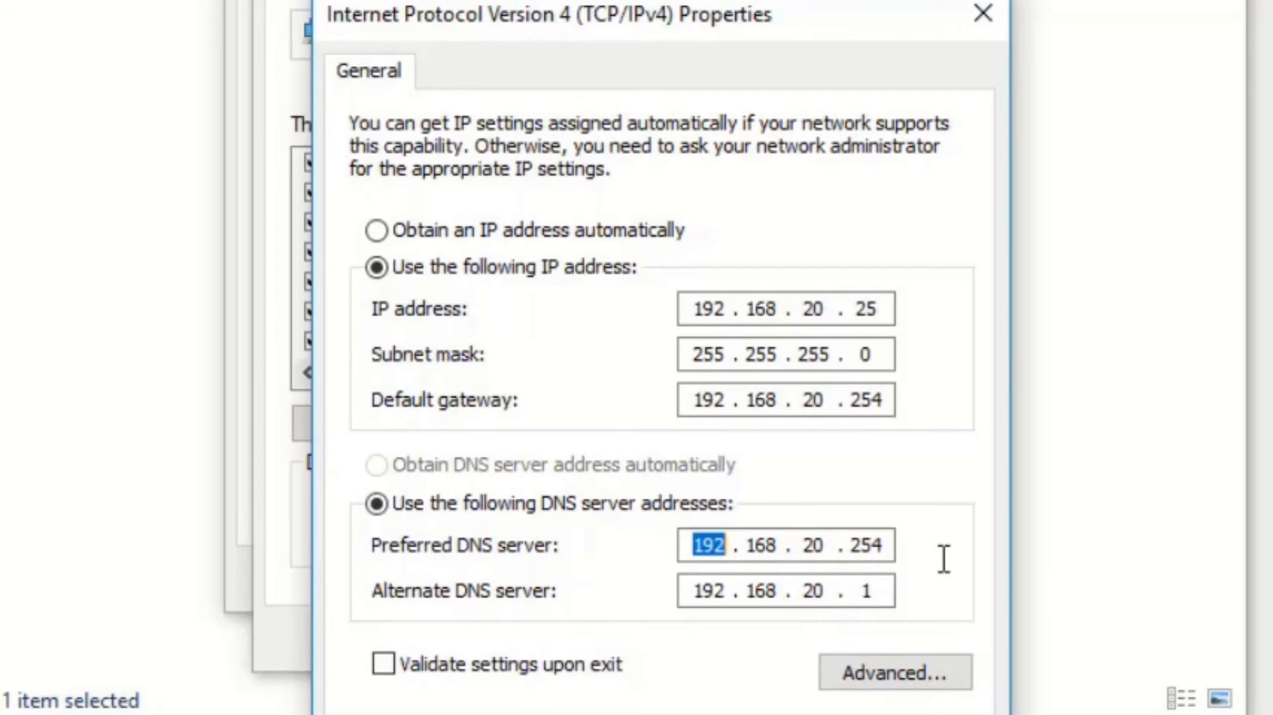
left_click(886, 544)
left_click(768, 634)
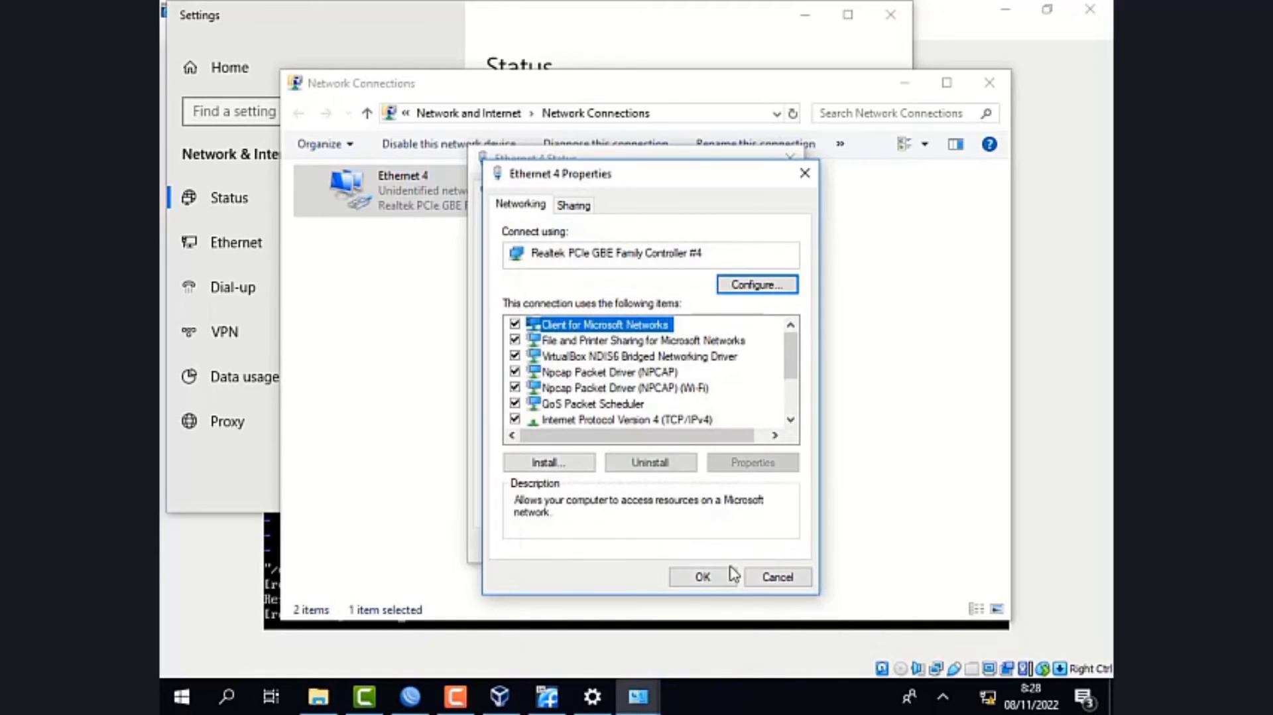
left_click(716, 580)
left_click(762, 545)
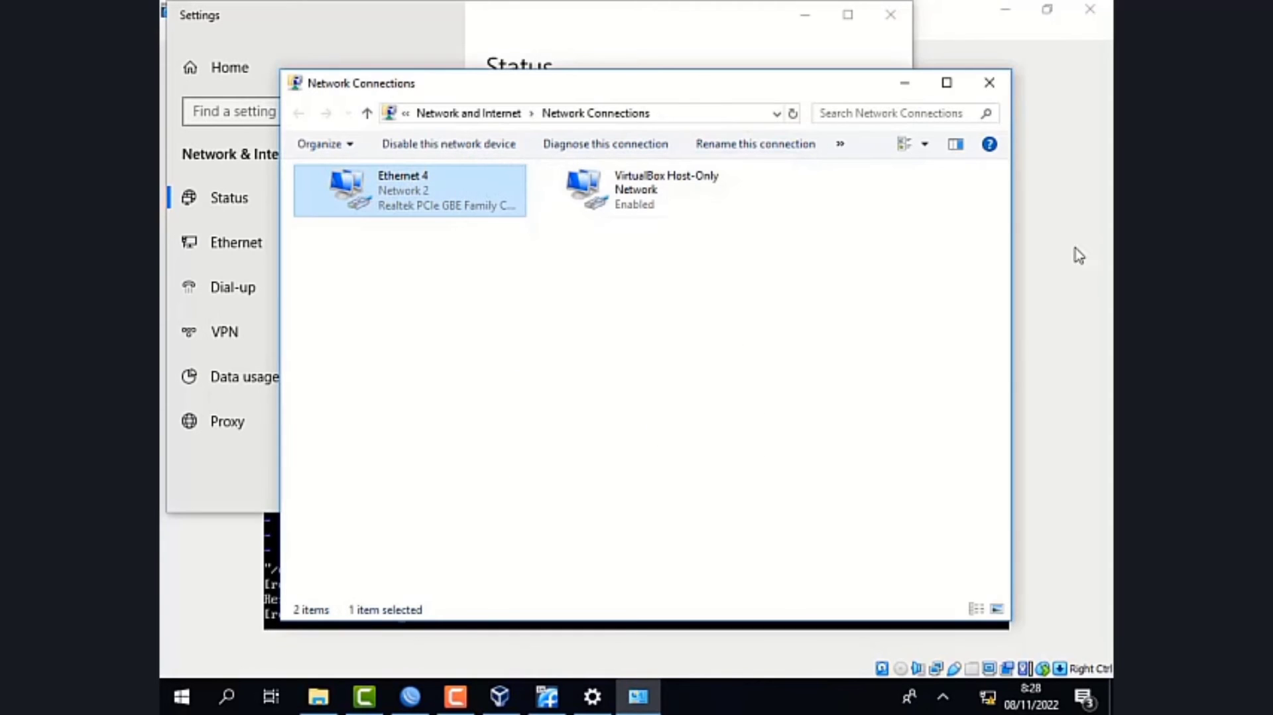
left_click(989, 82)
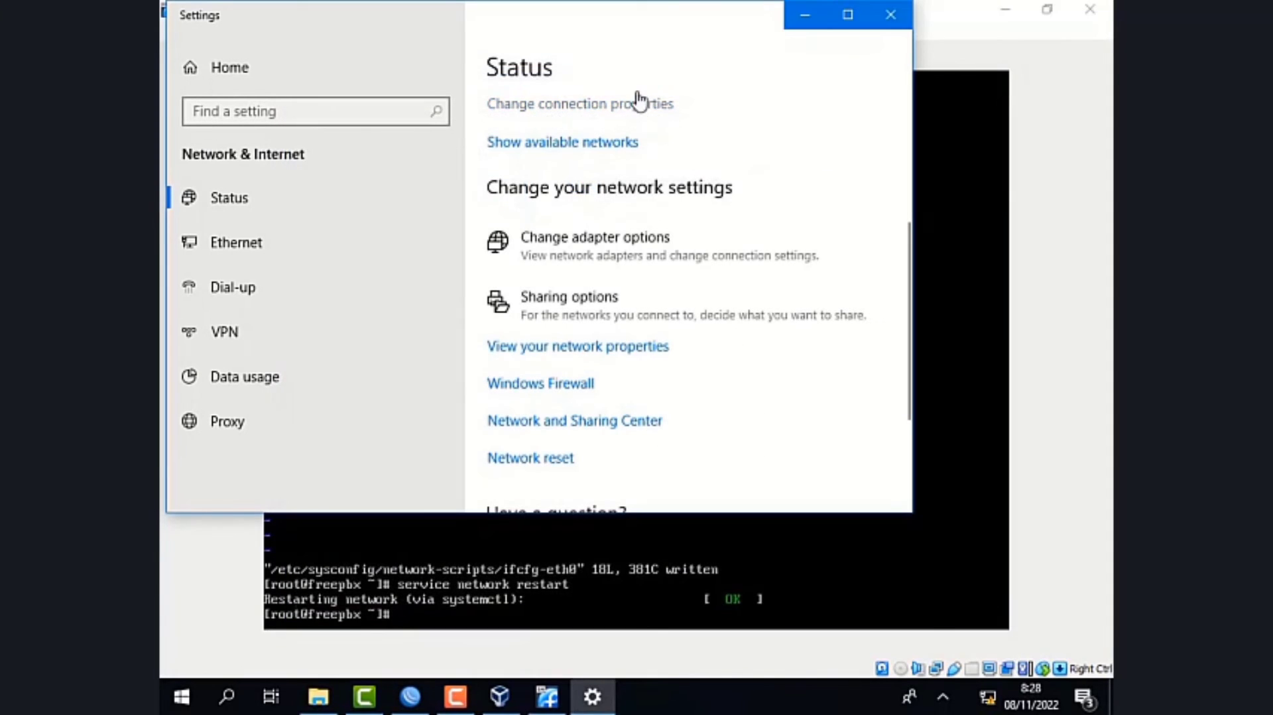
left_click(889, 14)
- Clear the desktop by minimizing the server2 and VirtualBox Manager windows and closing the Local Disk (D:) folder
left_click(1008, 11)
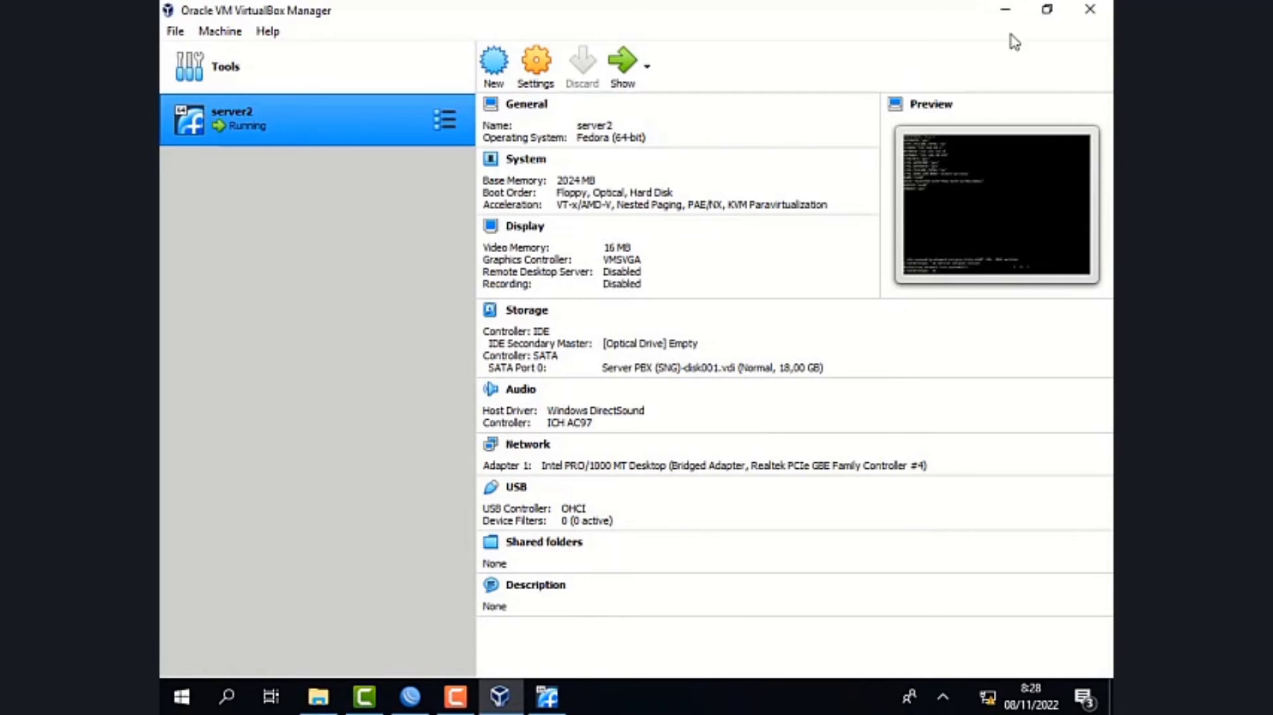
left_click(1011, 7)
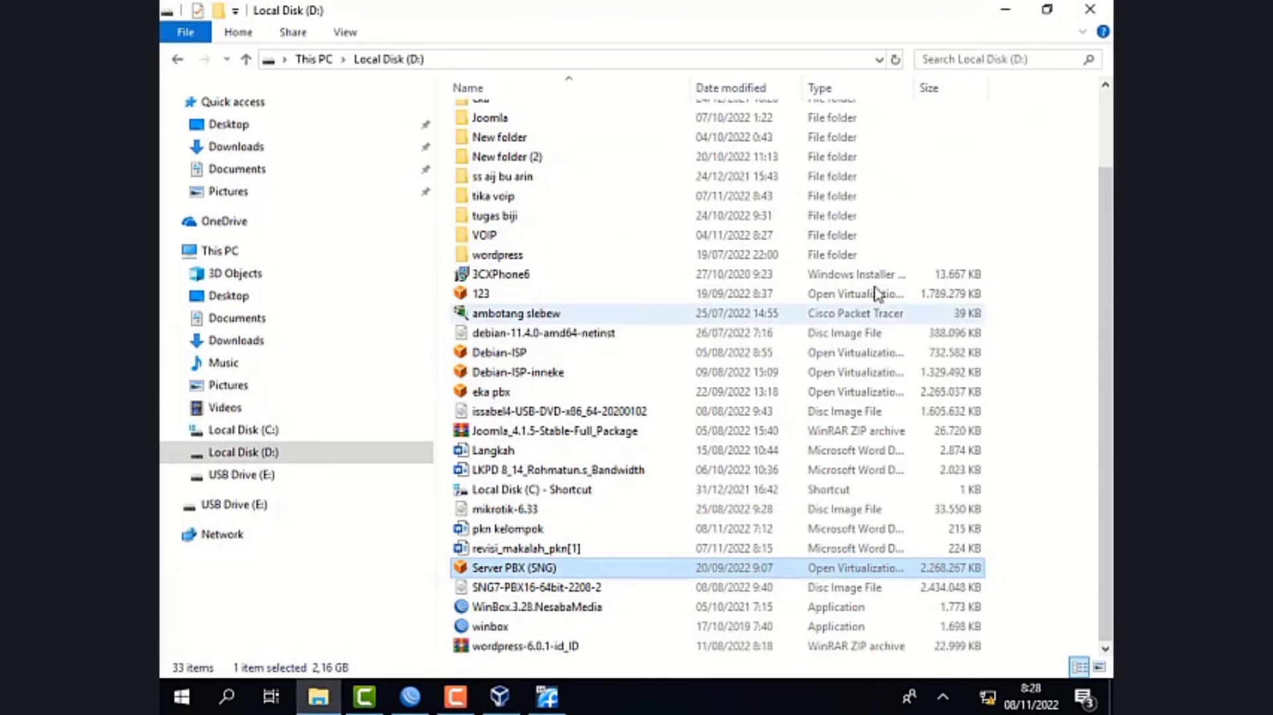
left_click(1099, 9)
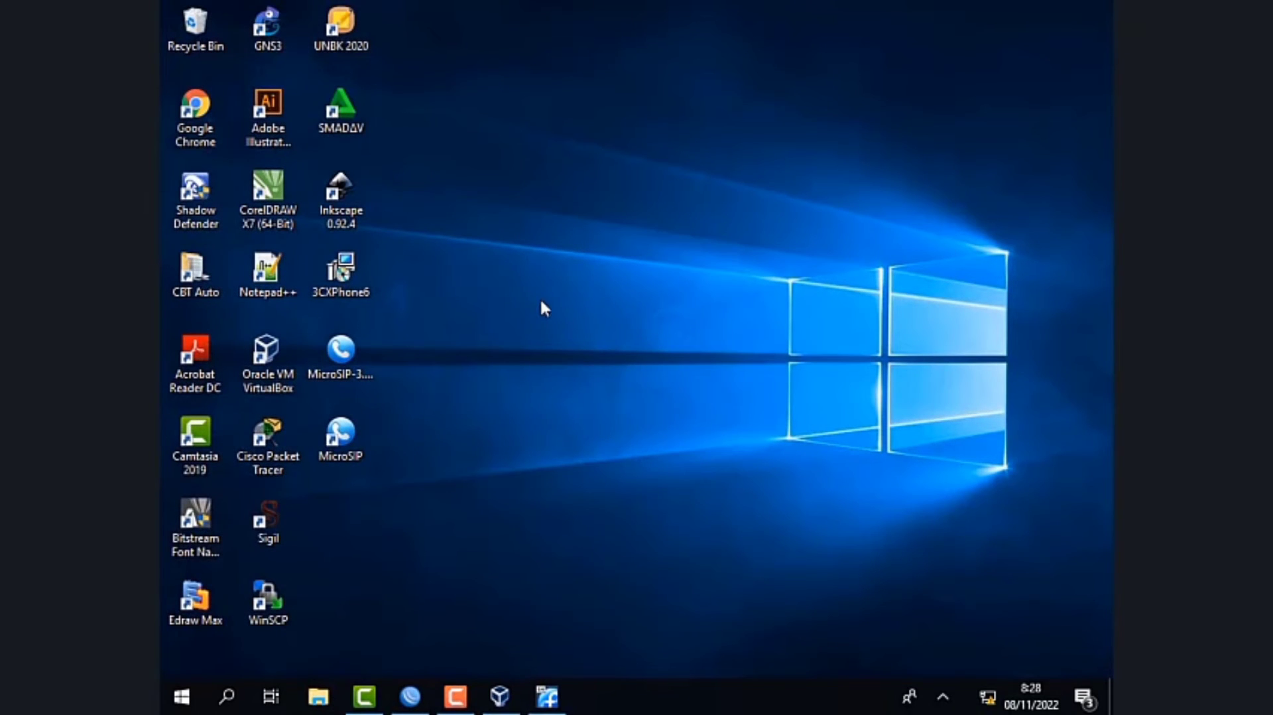
right_click(540, 298)
left_click(623, 364)
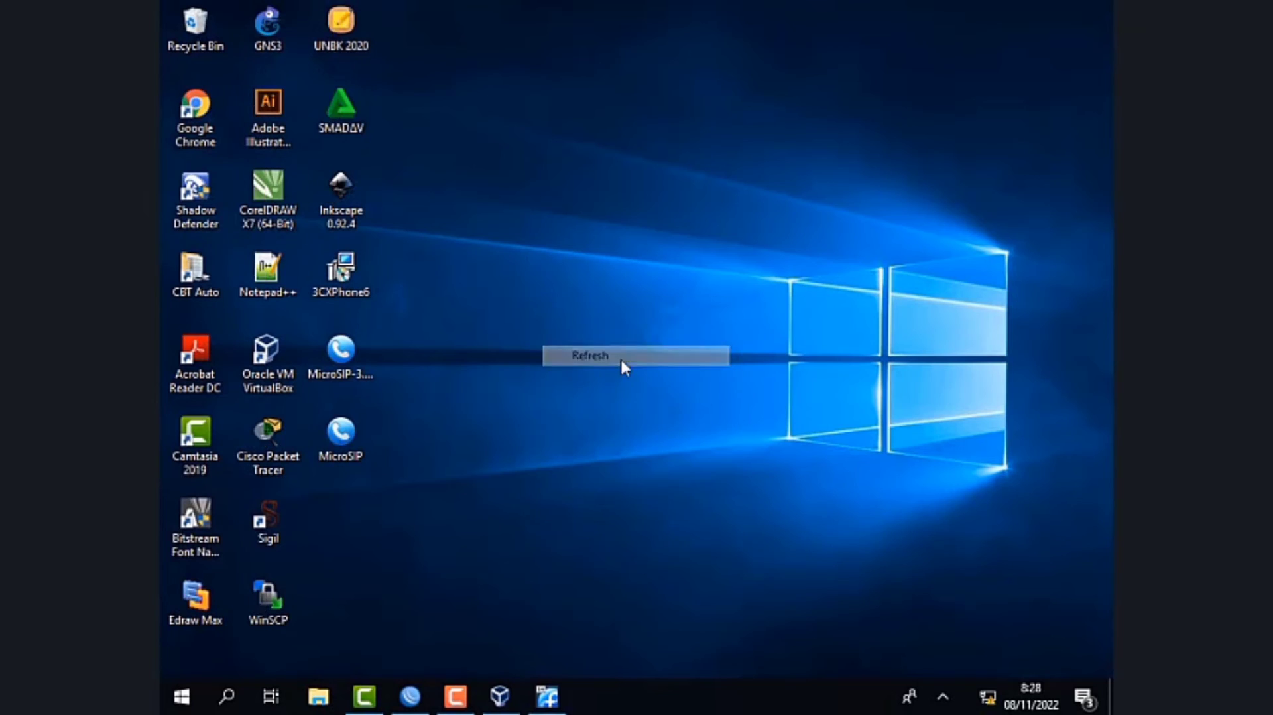
- Launch Google Chrome and load the FreePBX administration page at 192.168.20.1
left_click(204, 121)
double_click(204, 121)
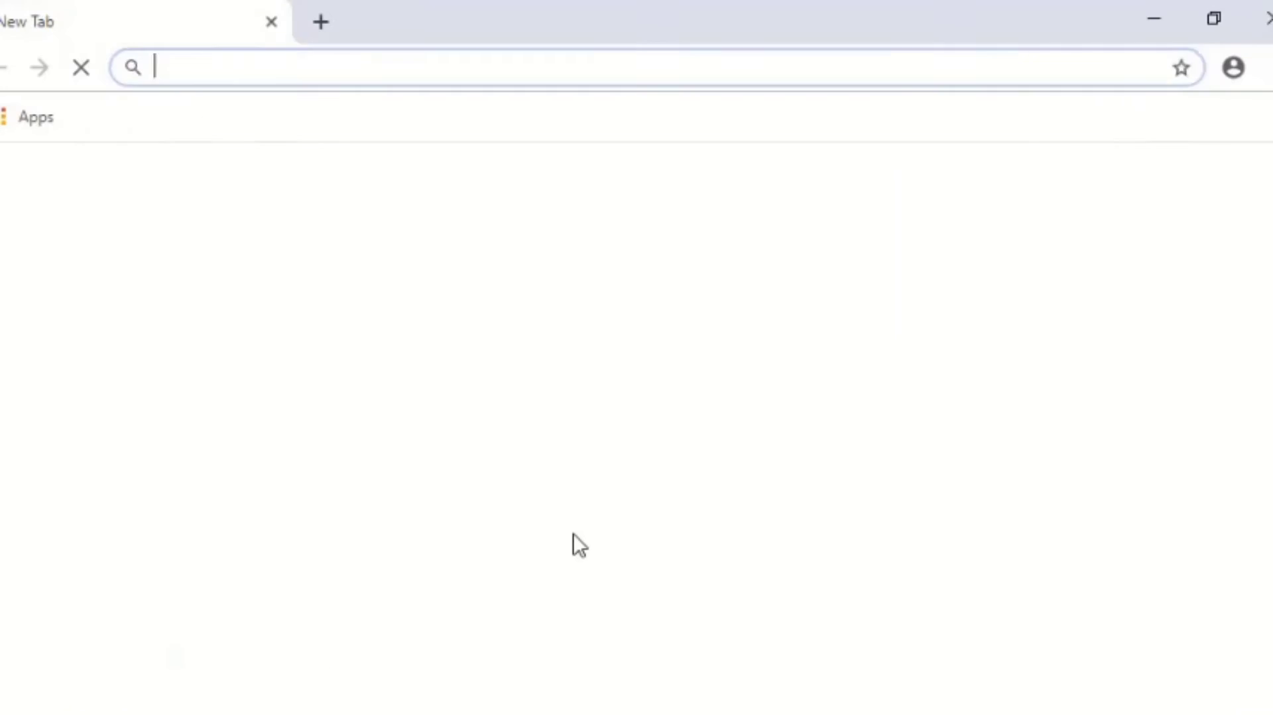
type("1")
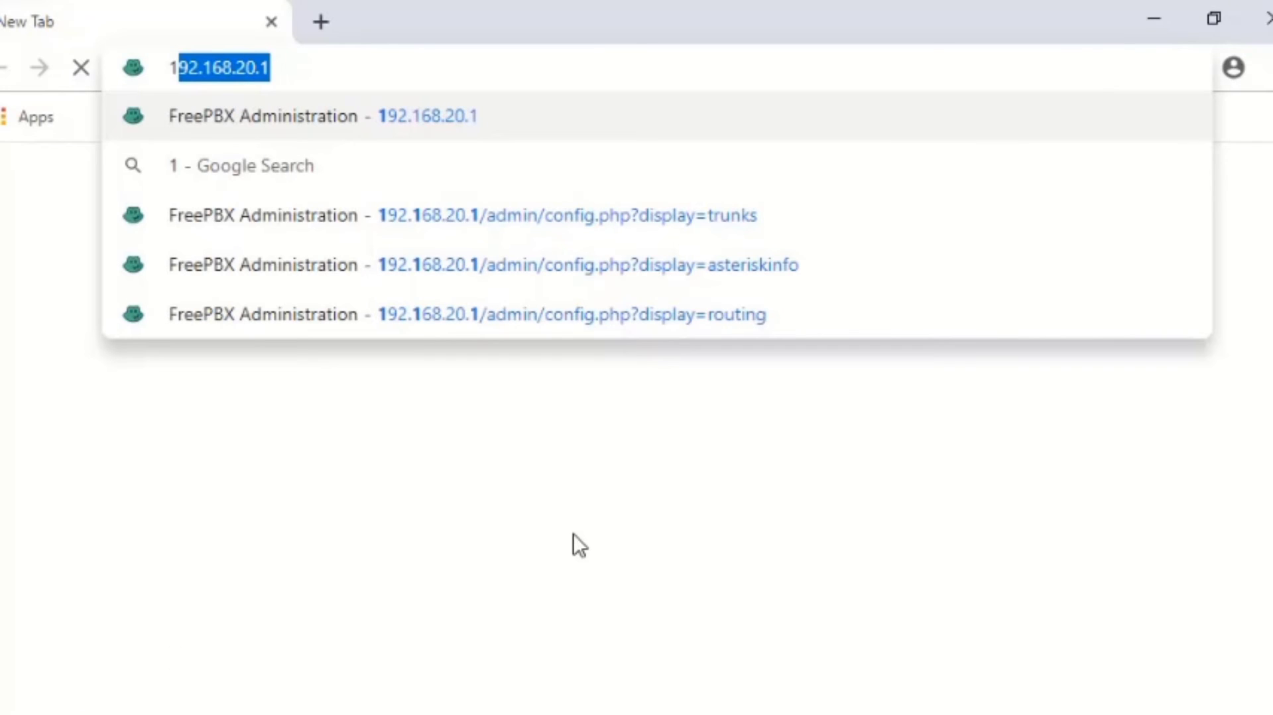
key("Right")
key("Return")
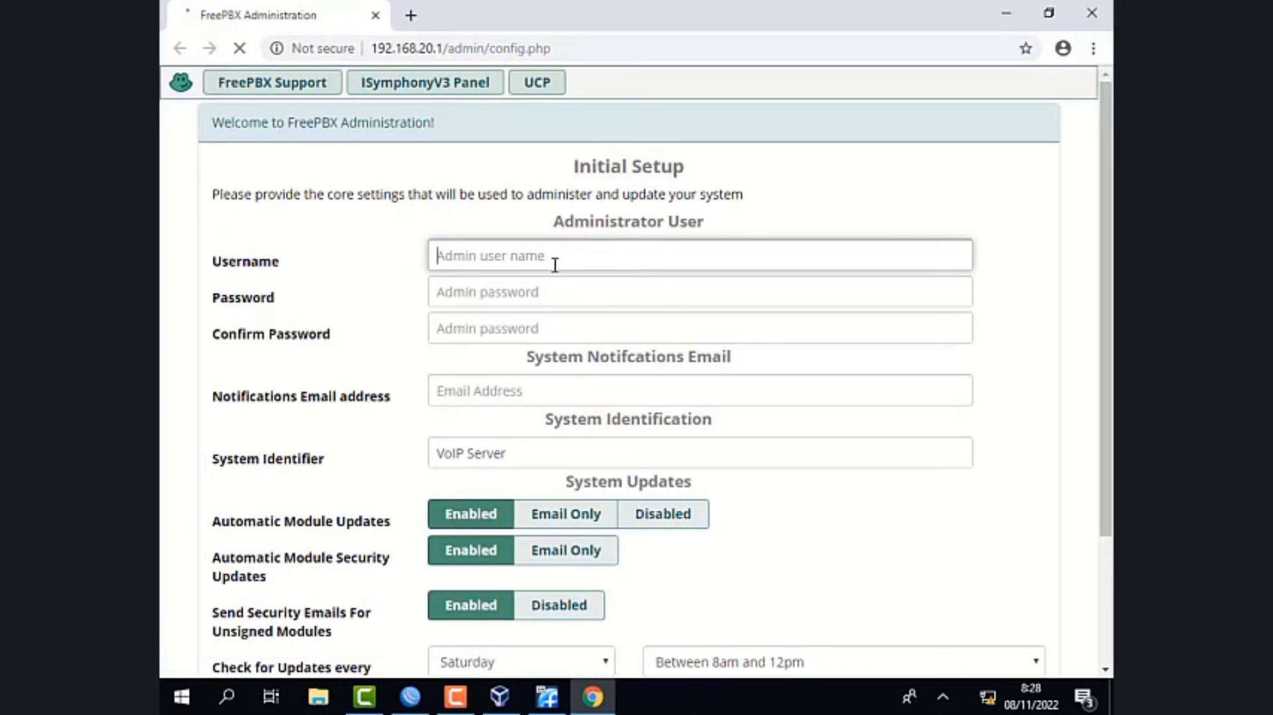
- Enter admin as the administrator username in the Initial Setup form, and fill in the admin password and its confirmation
type("admin")
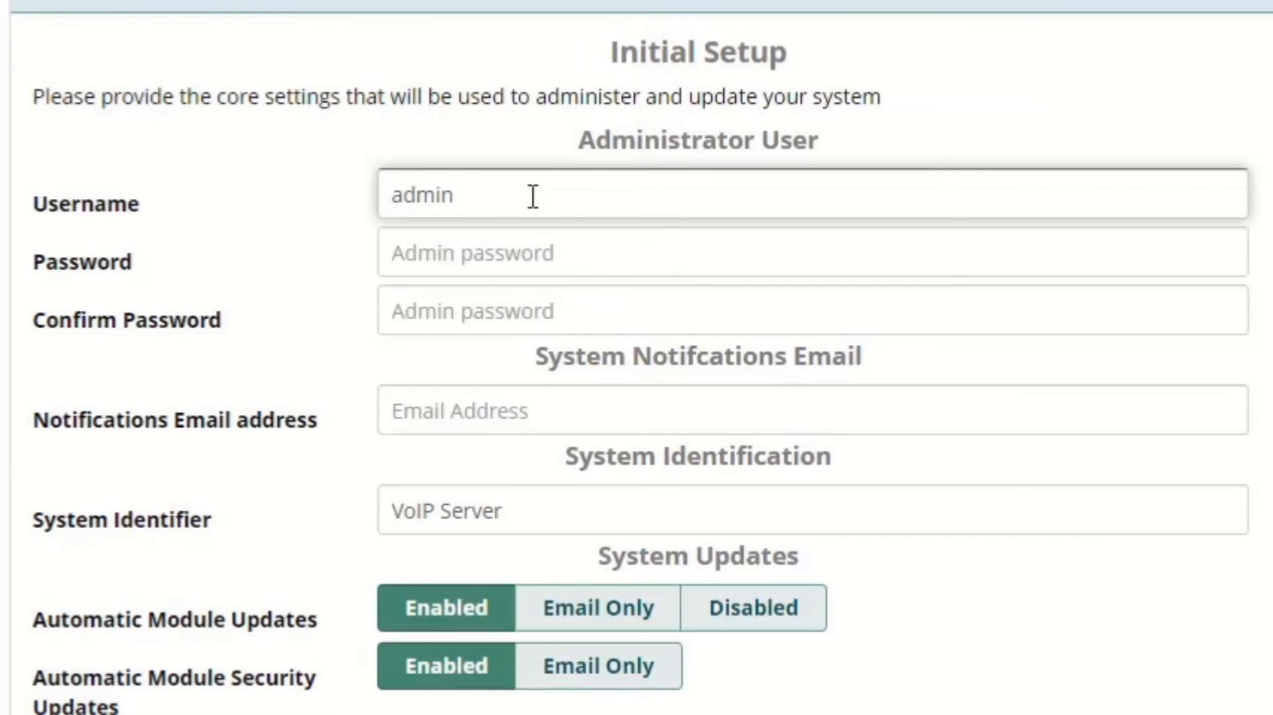
key("Tab")
type("abc")
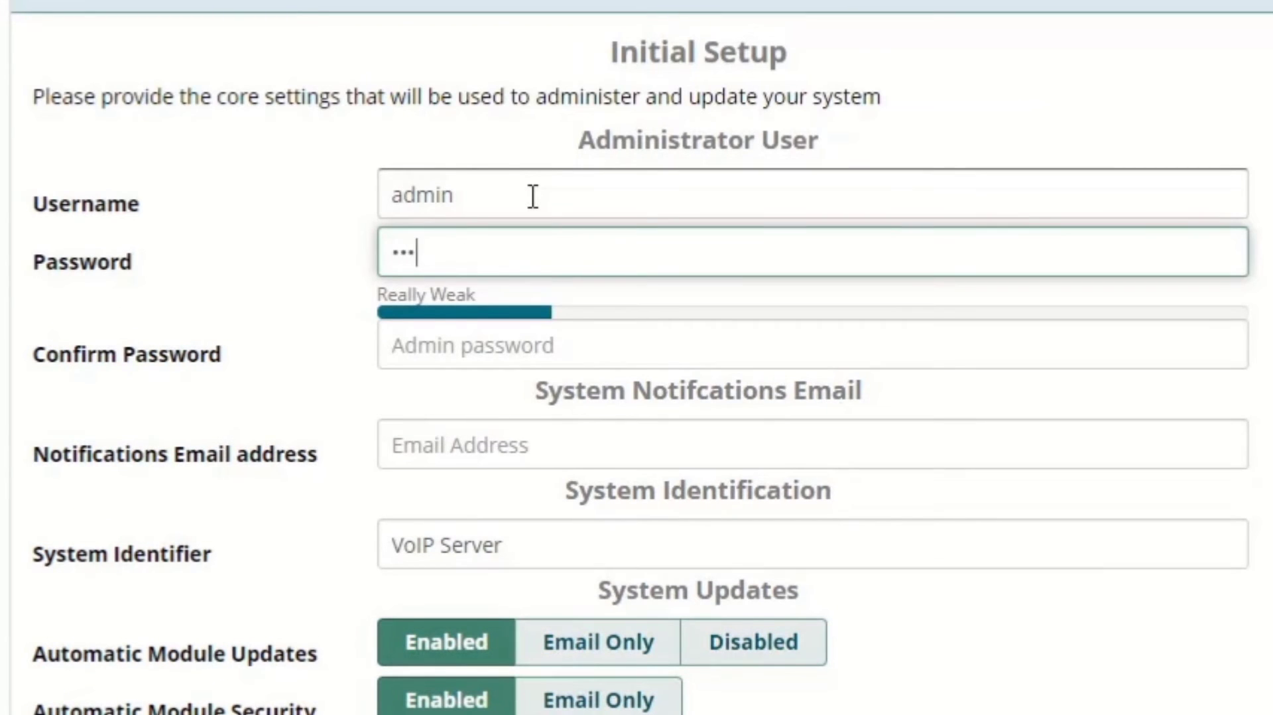
type("defghi")
left_click(466, 348)
type("a")
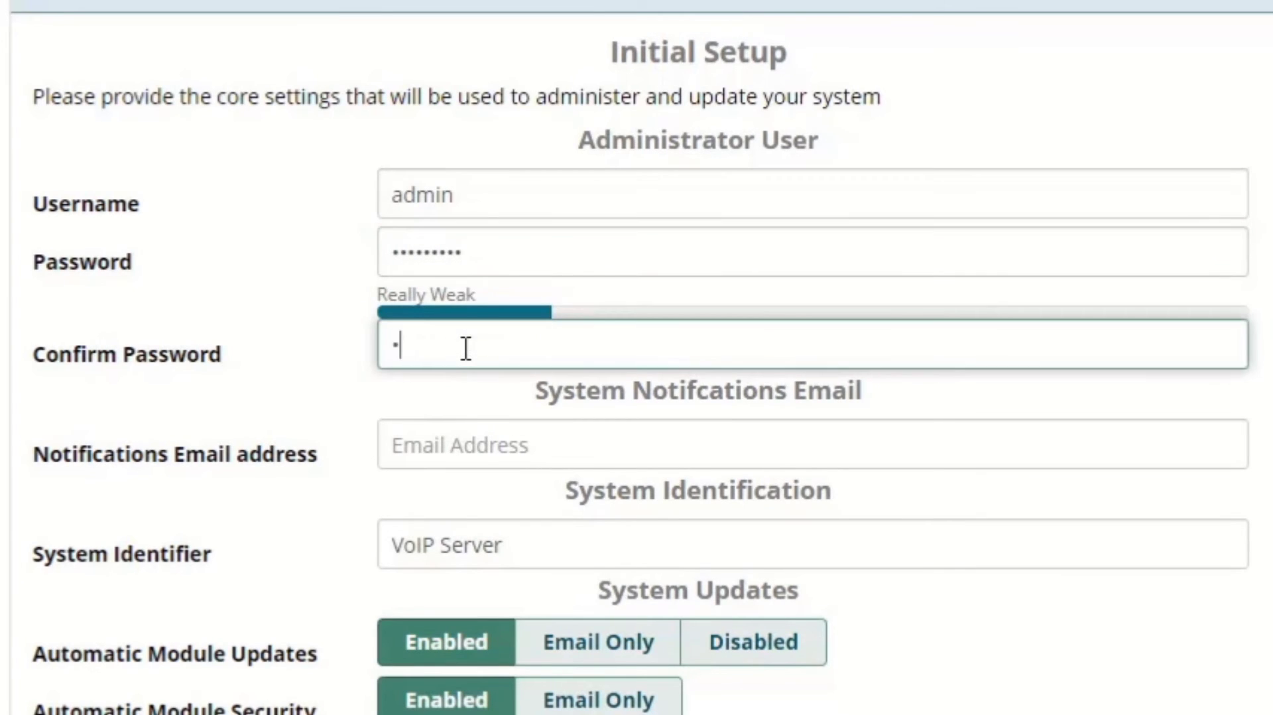
type("bcdefghi")
- Fill in the notifications email address in the Initial Setup form
left_click(488, 461)
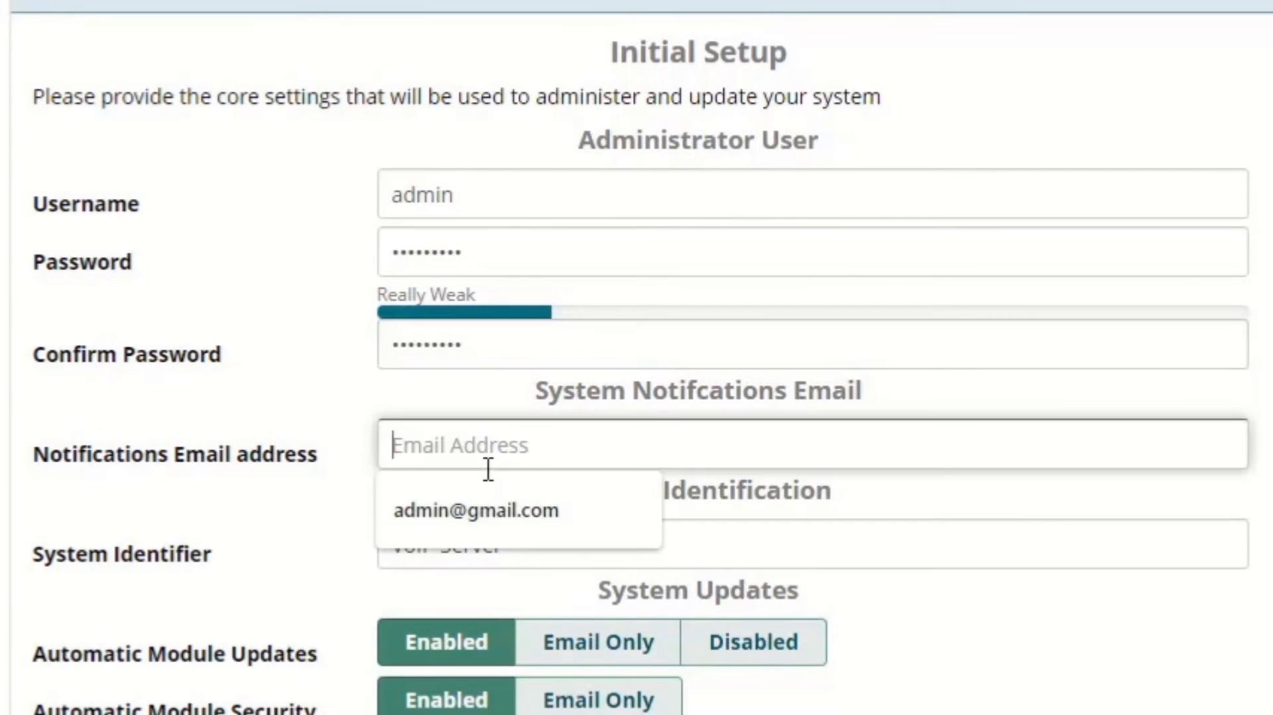
type("admin")
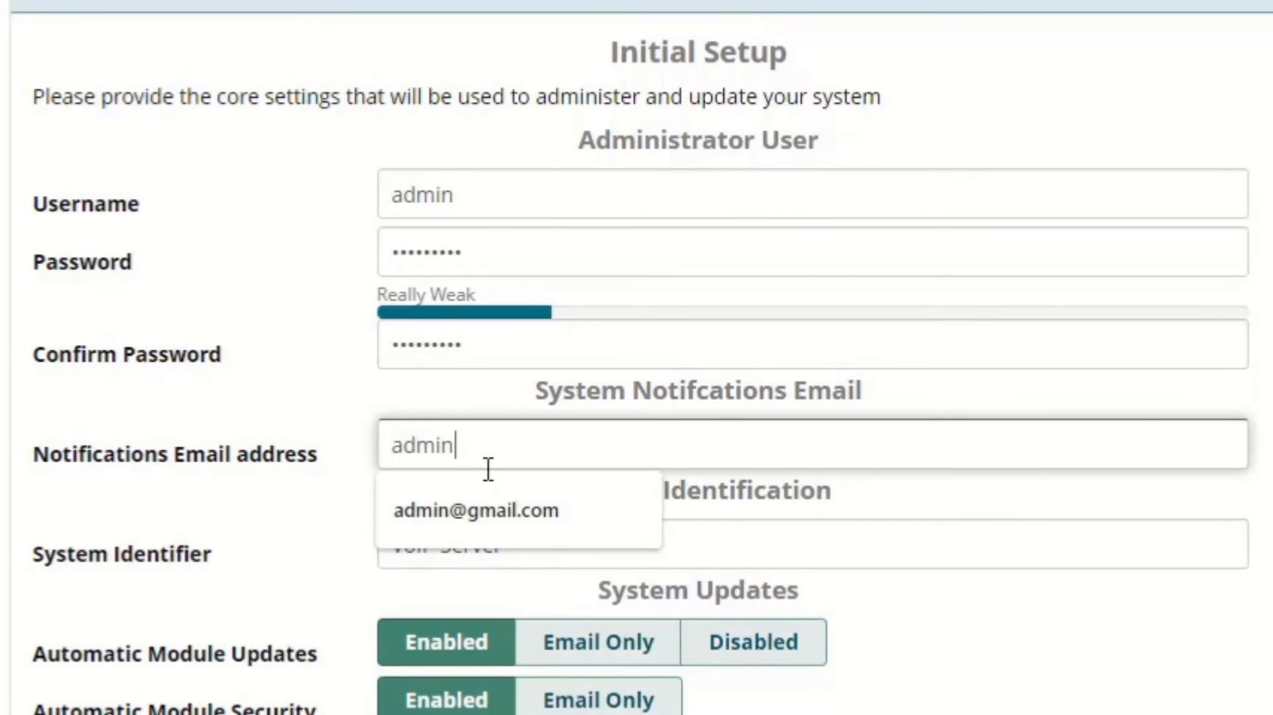
key("BackSpace")
key("BackSpace")
key("BackSpace")
key("BackSpace")
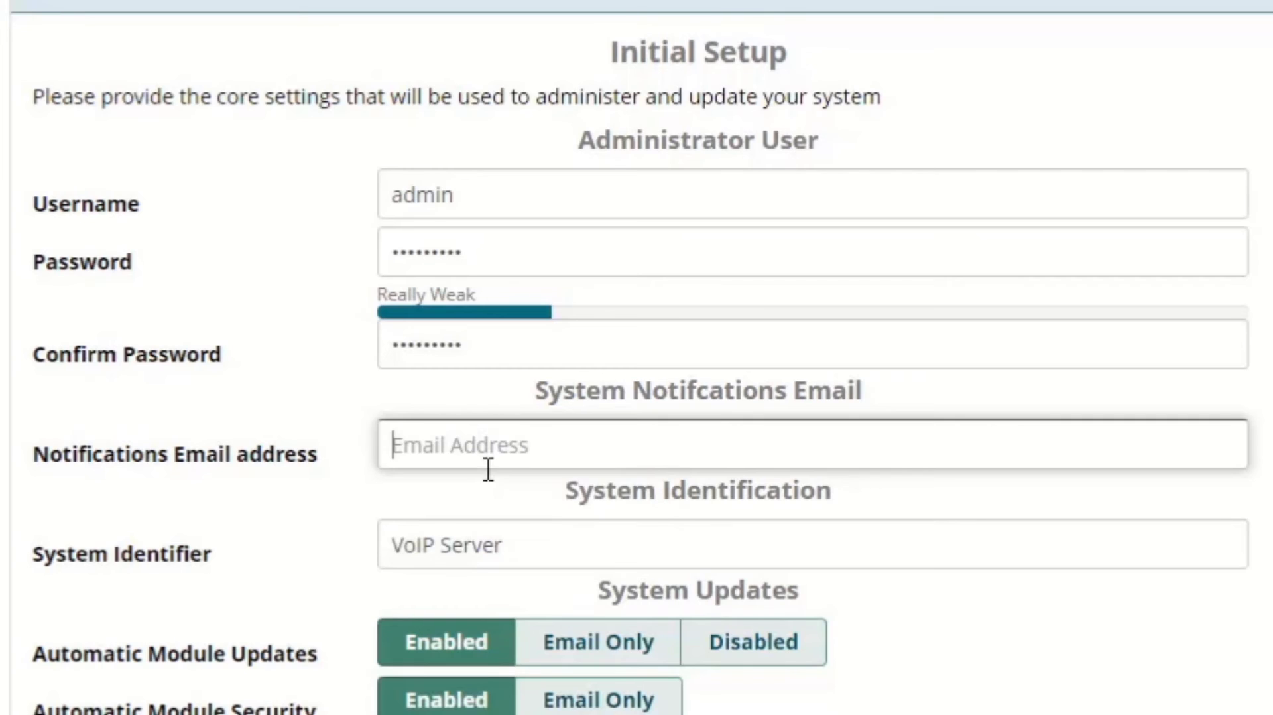
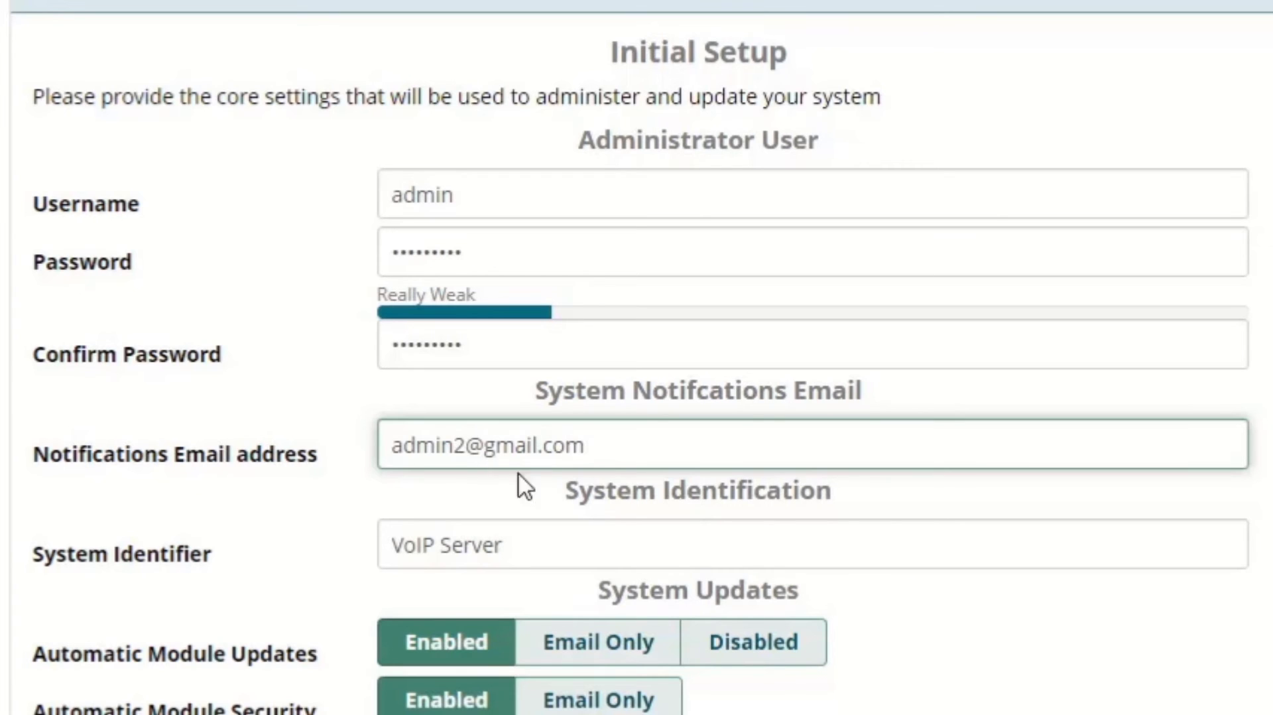
- Submit the Initial Setup form and log in to FreePBX Administration as admin with the account password
scroll(520, 485, "down", 2)
left_click(982, 550)
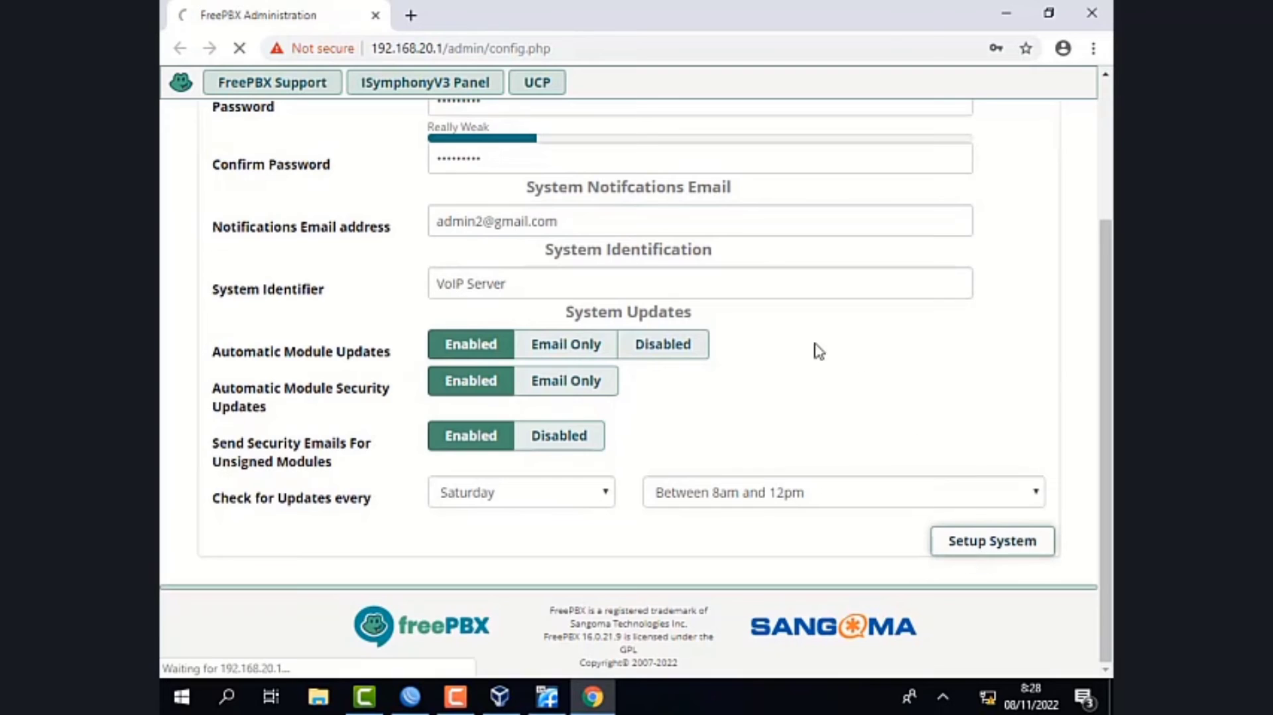
left_click(467, 293)
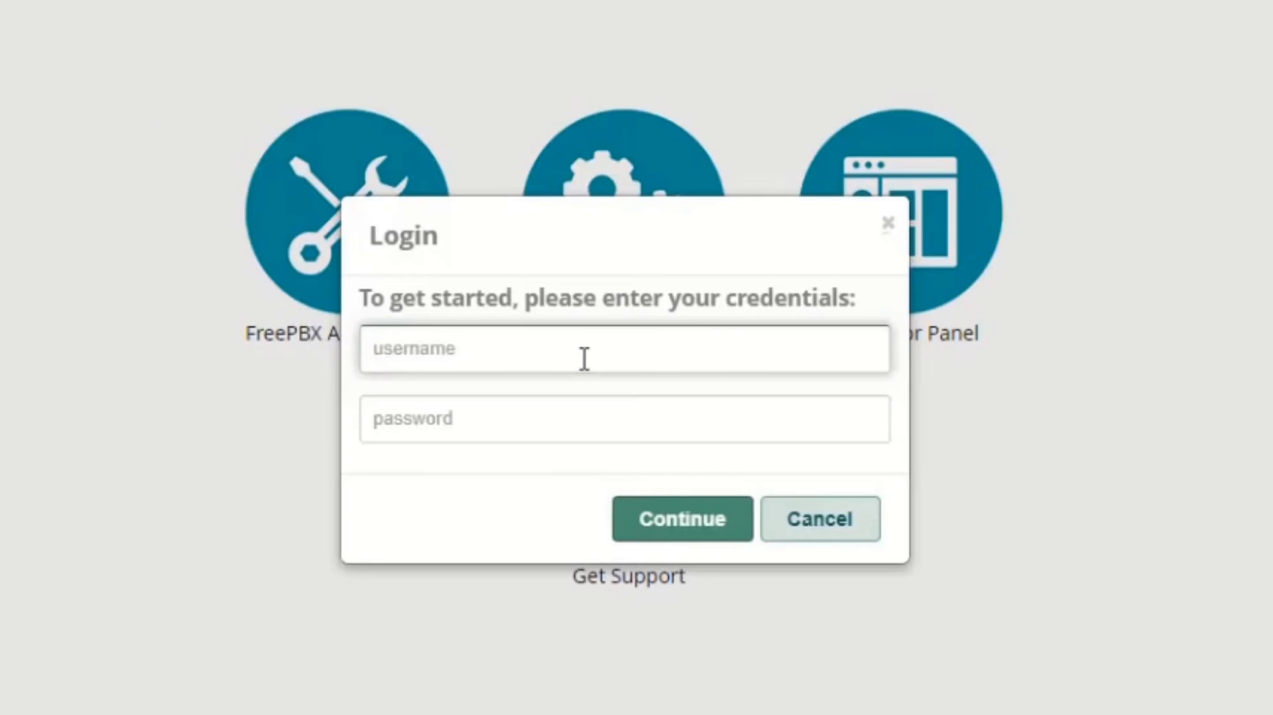
type("admin")
key("Tab")
type("••••••••")
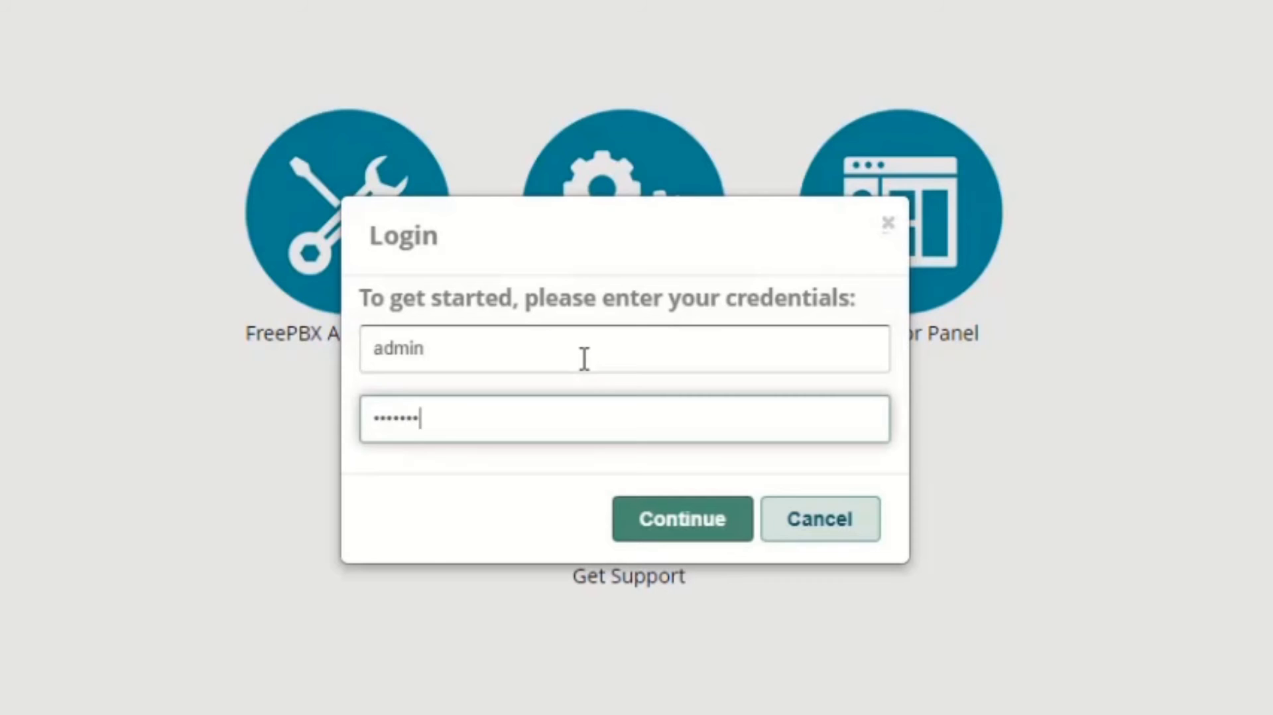
left_click(683, 518)
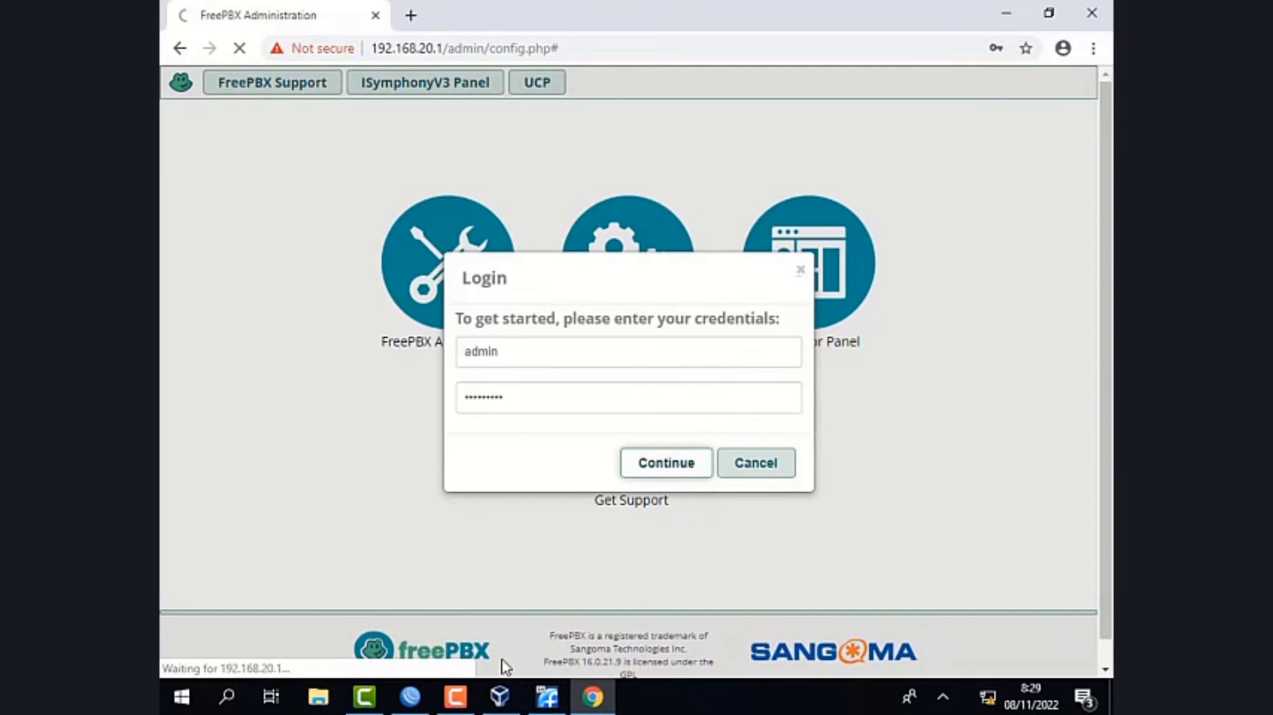
- Decline saving the login password in the browser and submit the default locales, English sound prompts and English (United States) system language
left_click(462, 698)
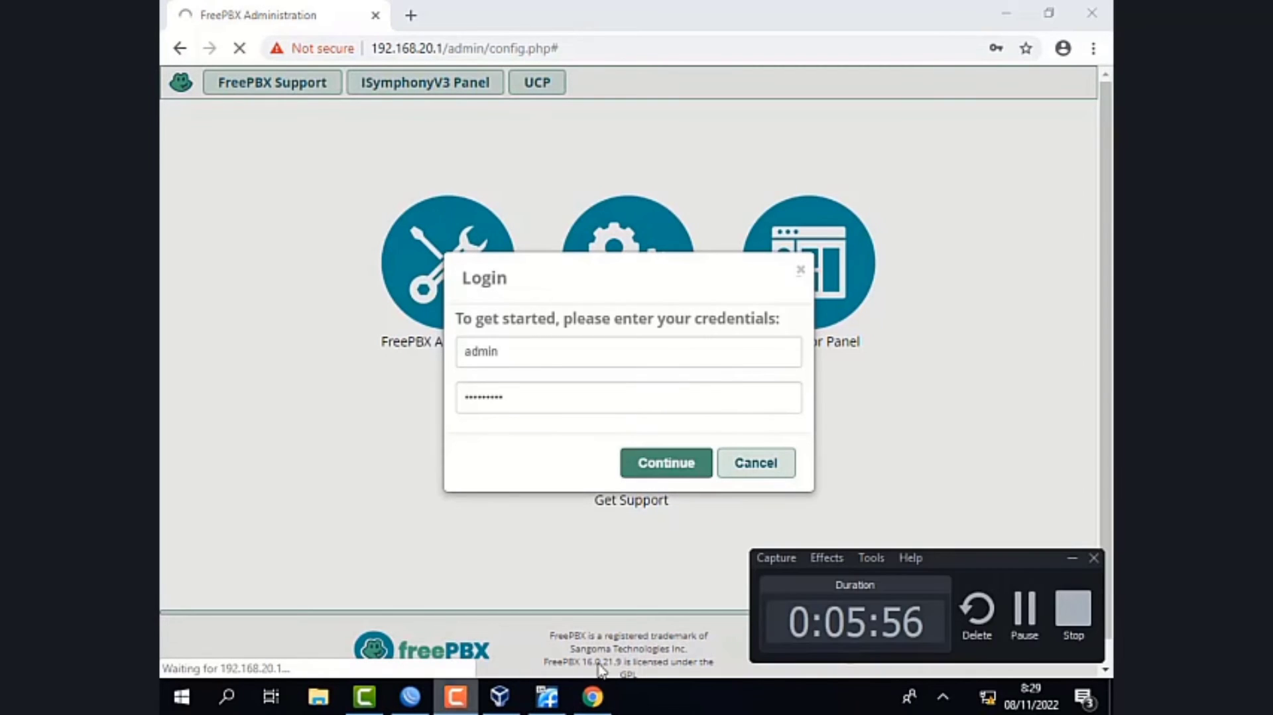
left_click(1023, 606)
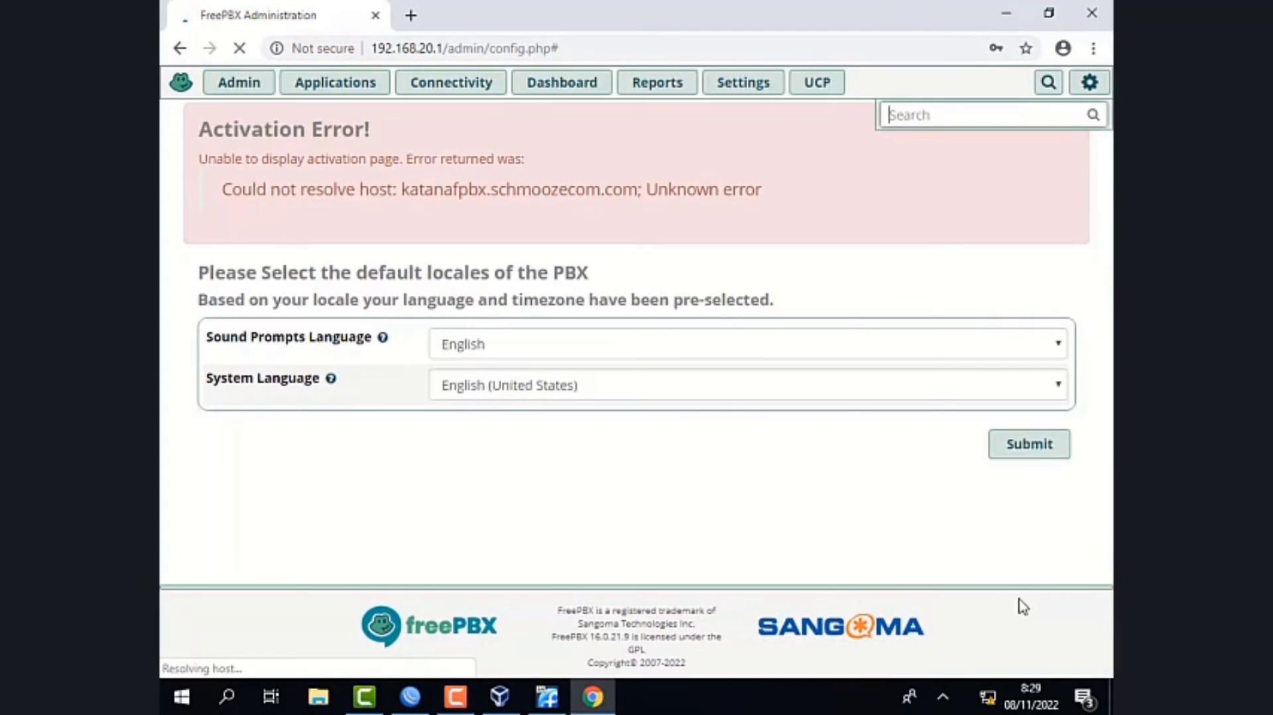
left_click(1048, 447)
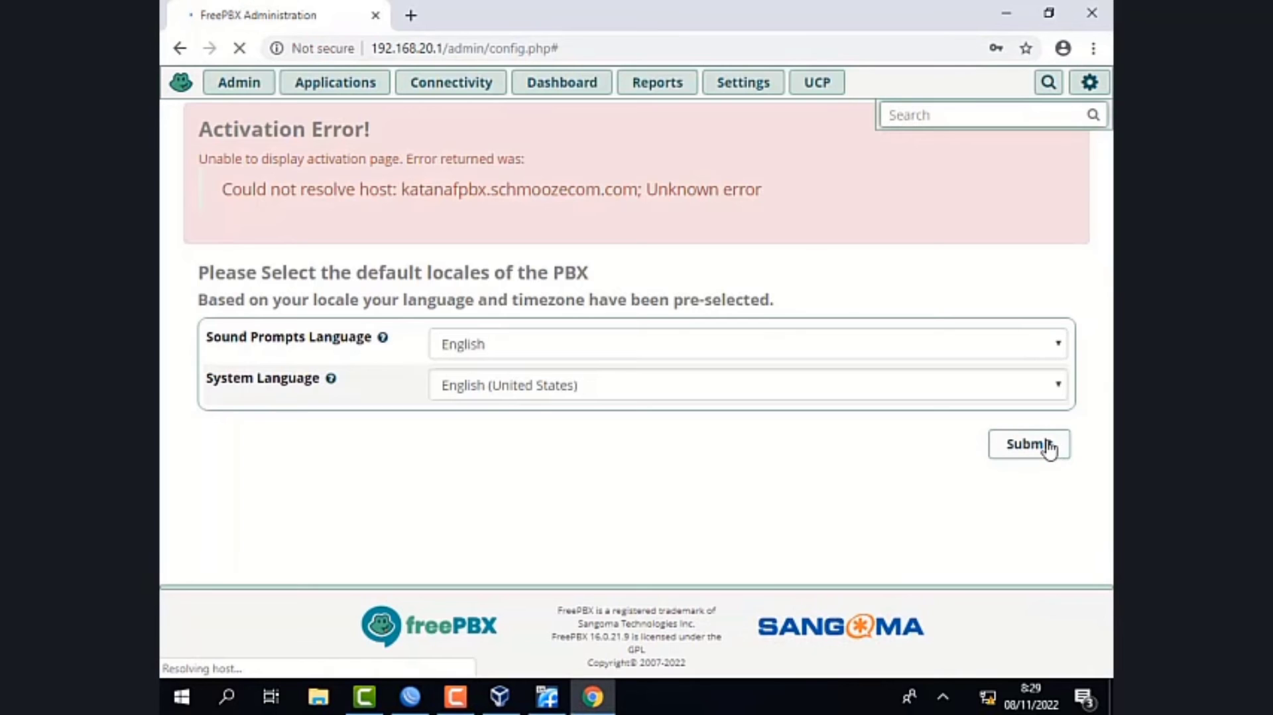
left_click(456, 697)
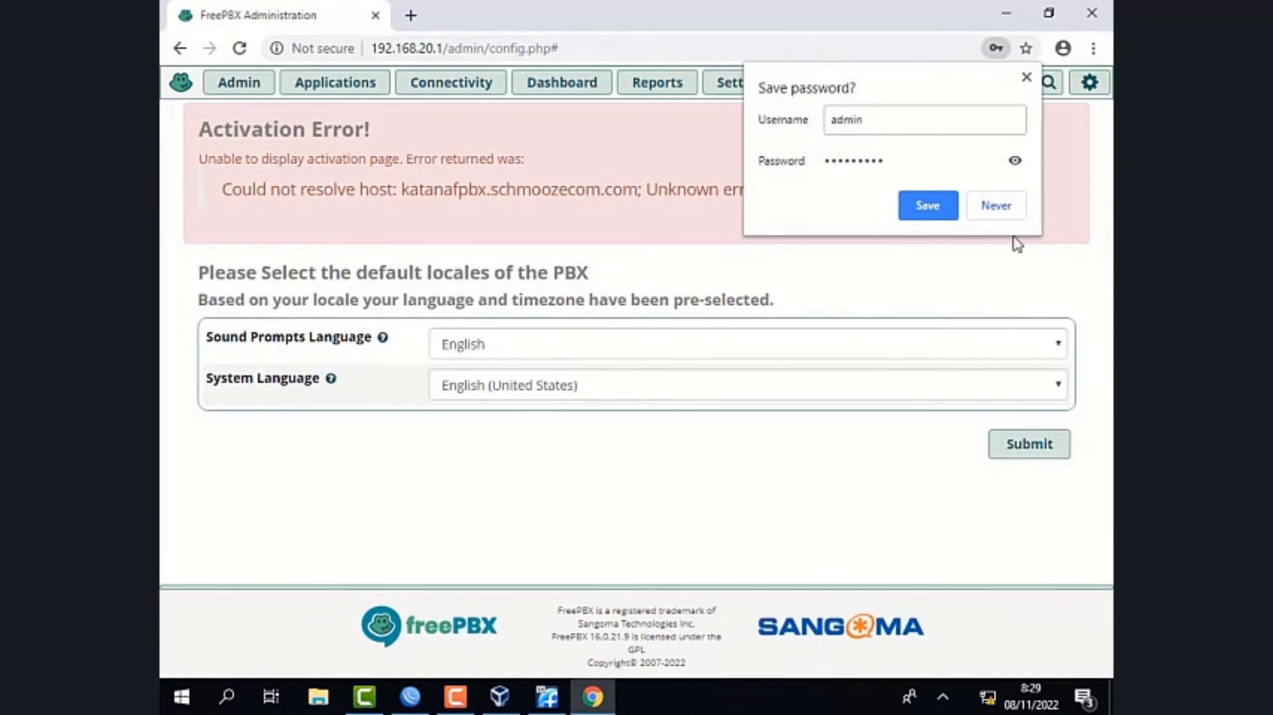
left_click(1016, 207)
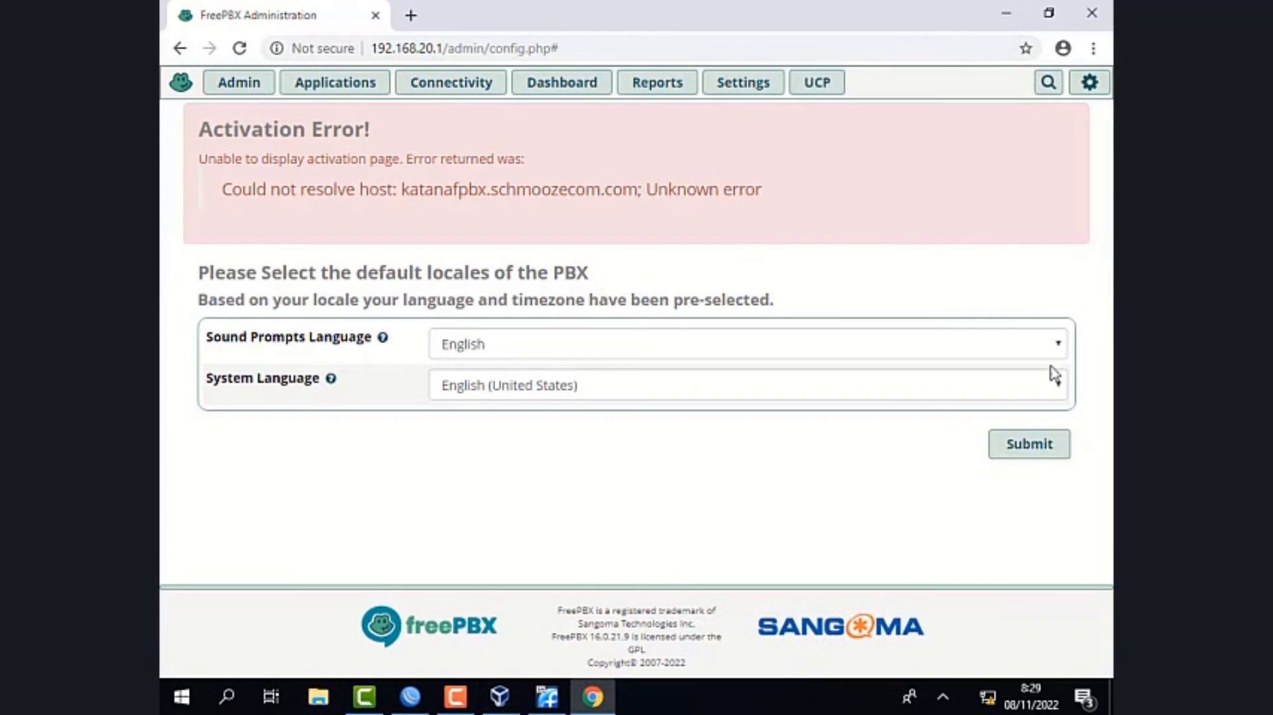
left_click(1029, 444)
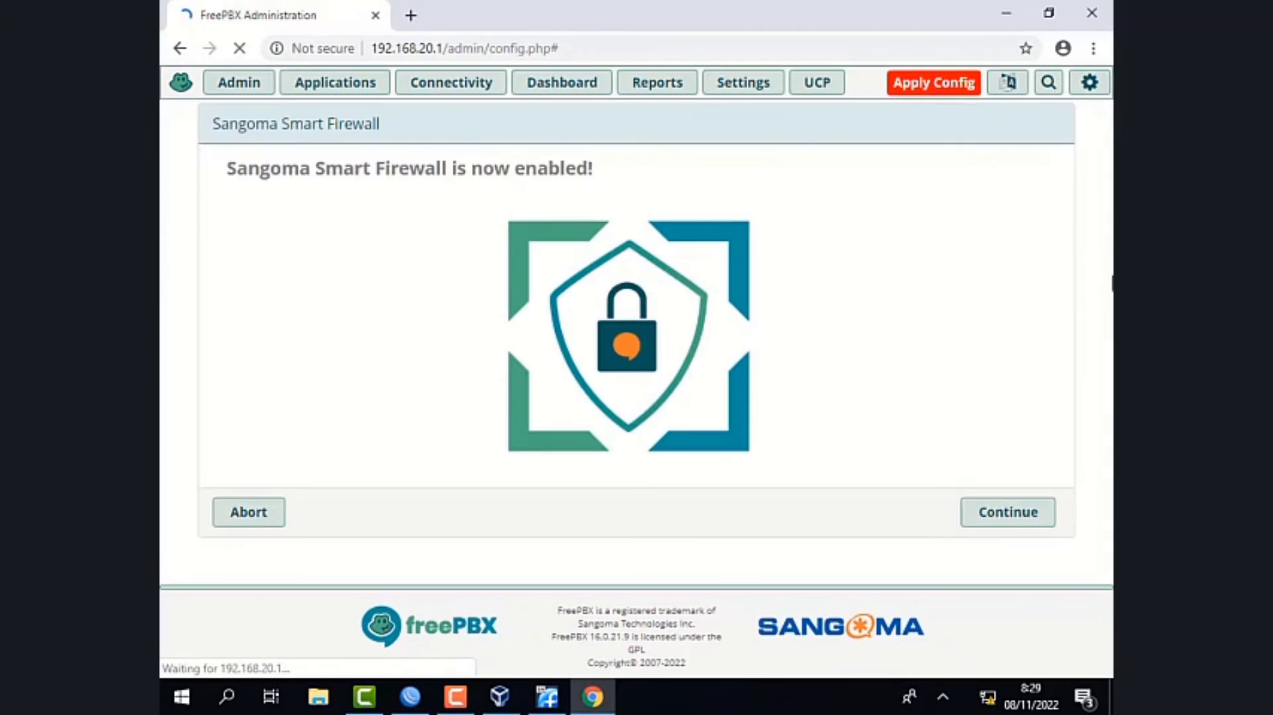
- Abort the Sangoma Smart Firewall setup and apply the pending configuration from the dashboard
left_click(259, 524)
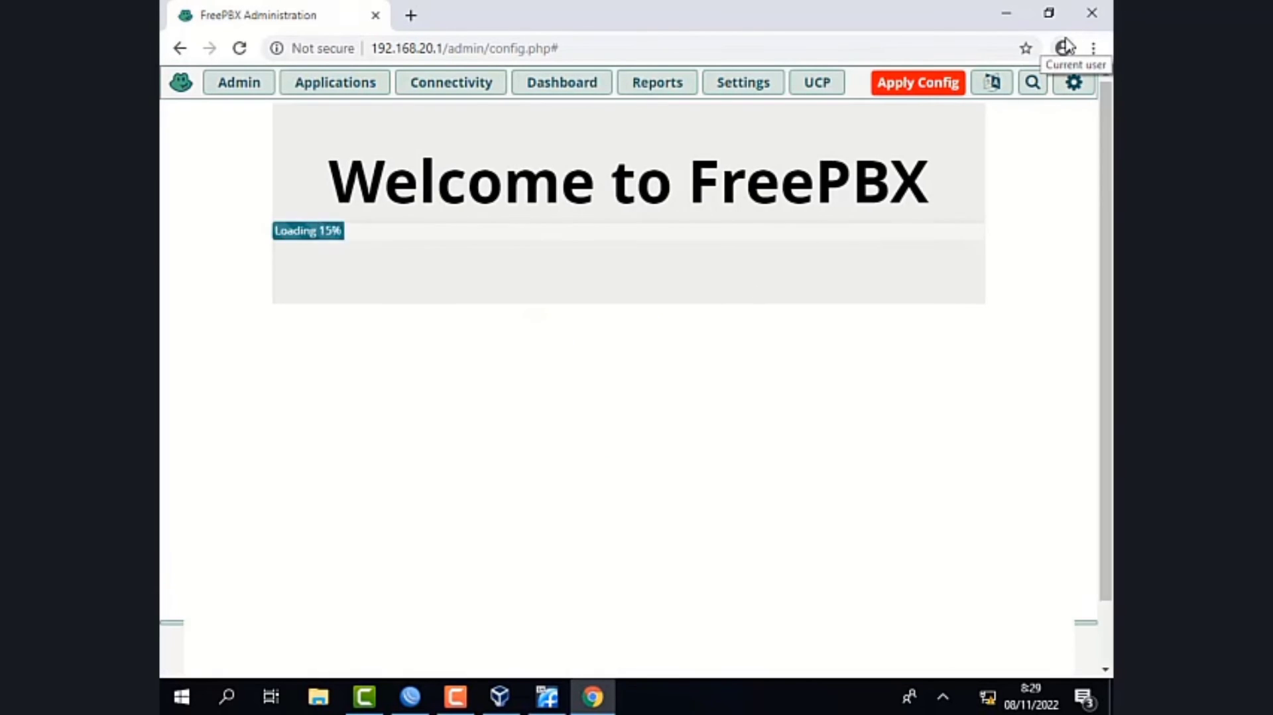
left_click(1073, 82)
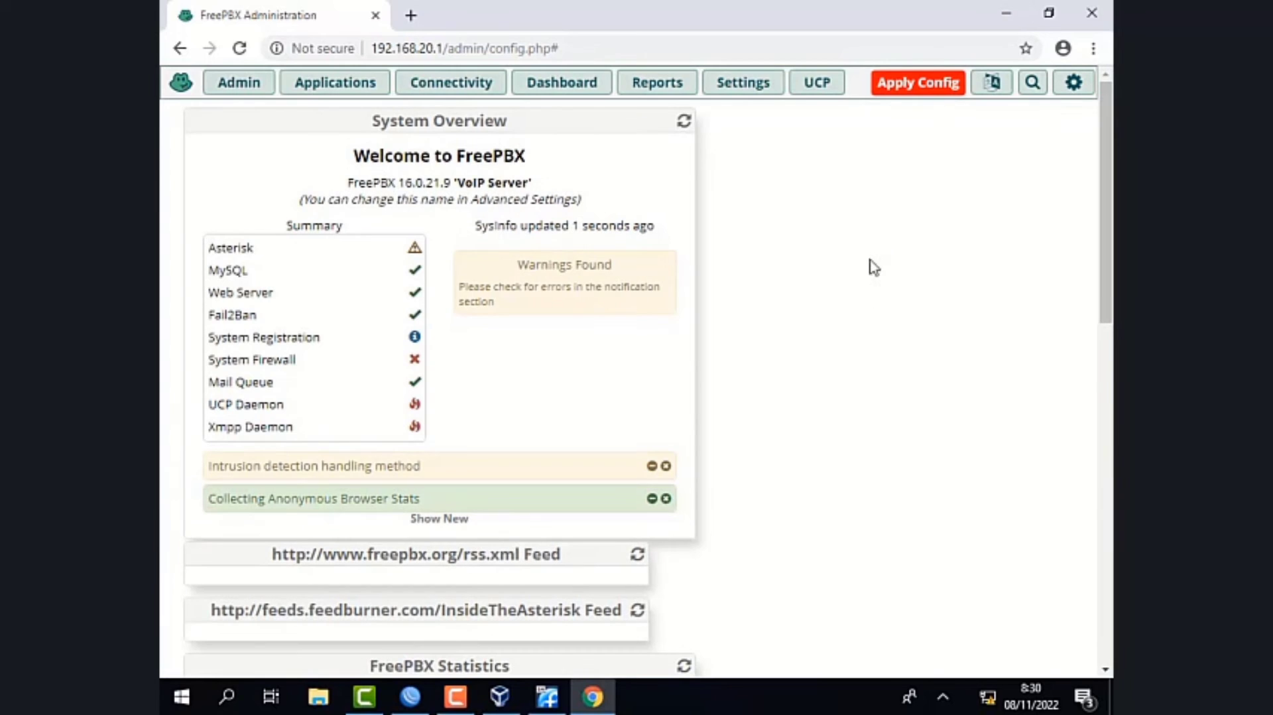
left_click(894, 98)
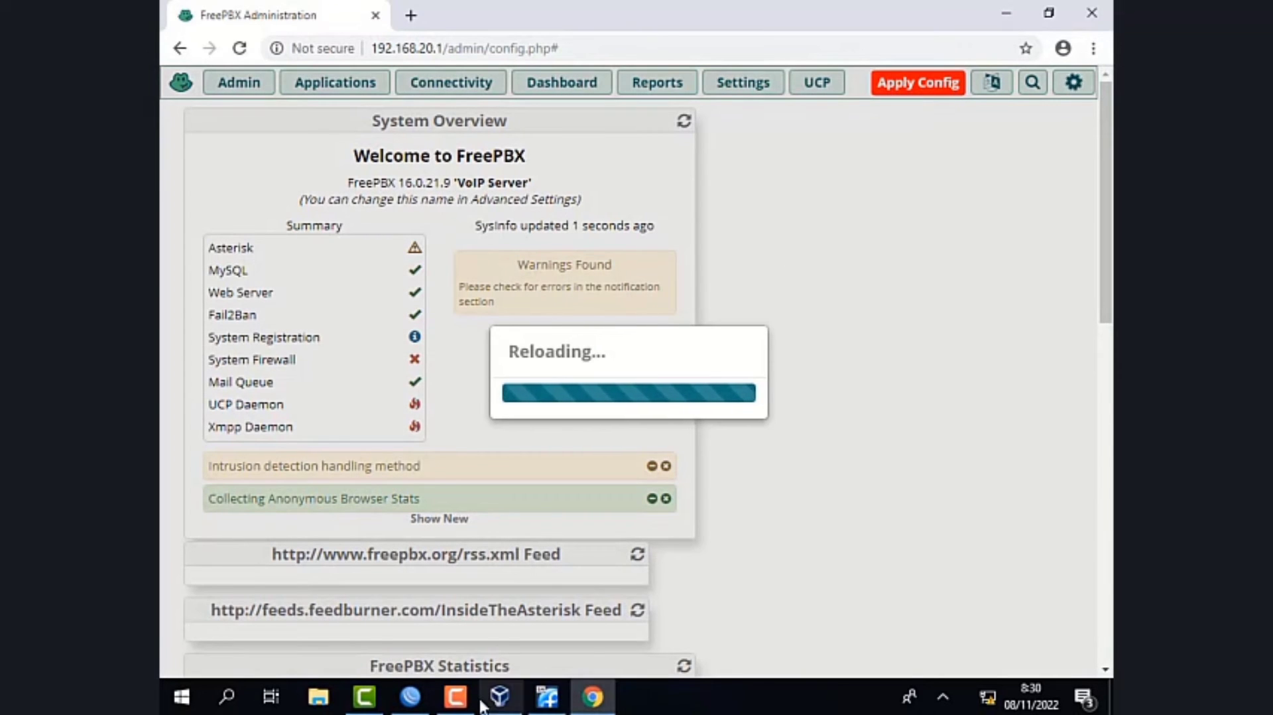
left_click(455, 696)
left_click(1025, 614)
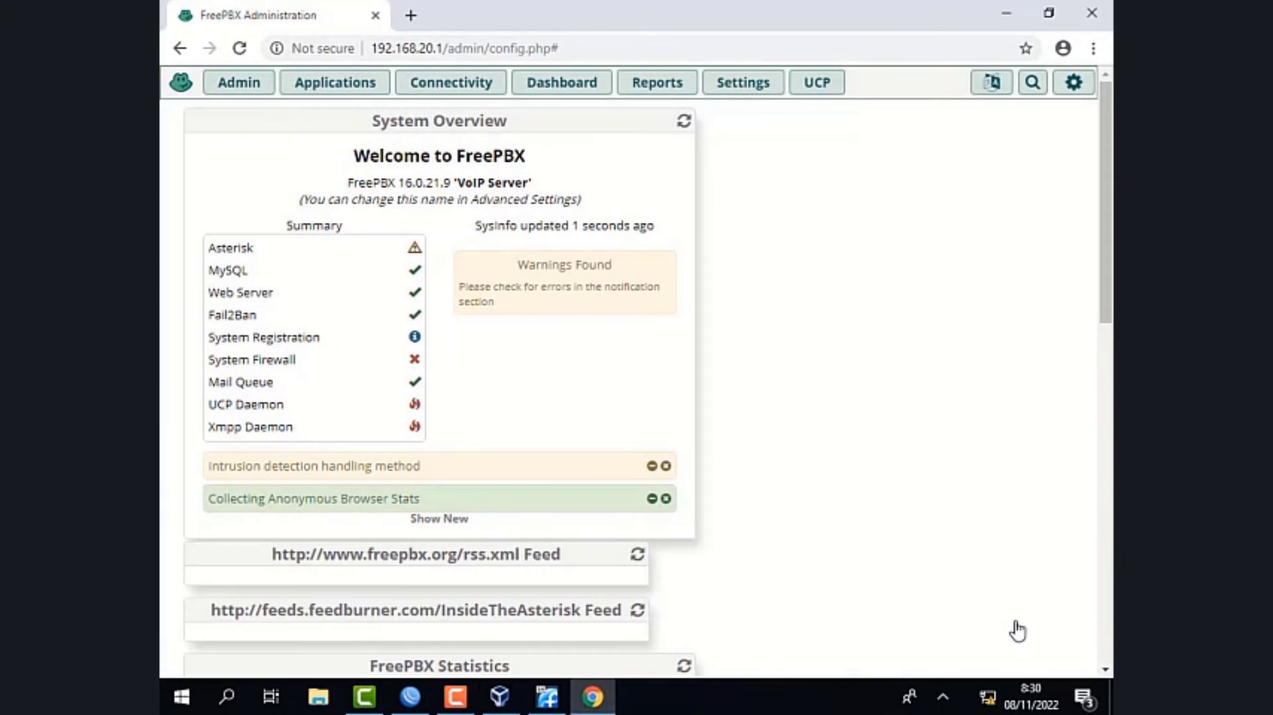
- Start adding a new PJSIP trunk in the Trunks list
left_click(464, 85)
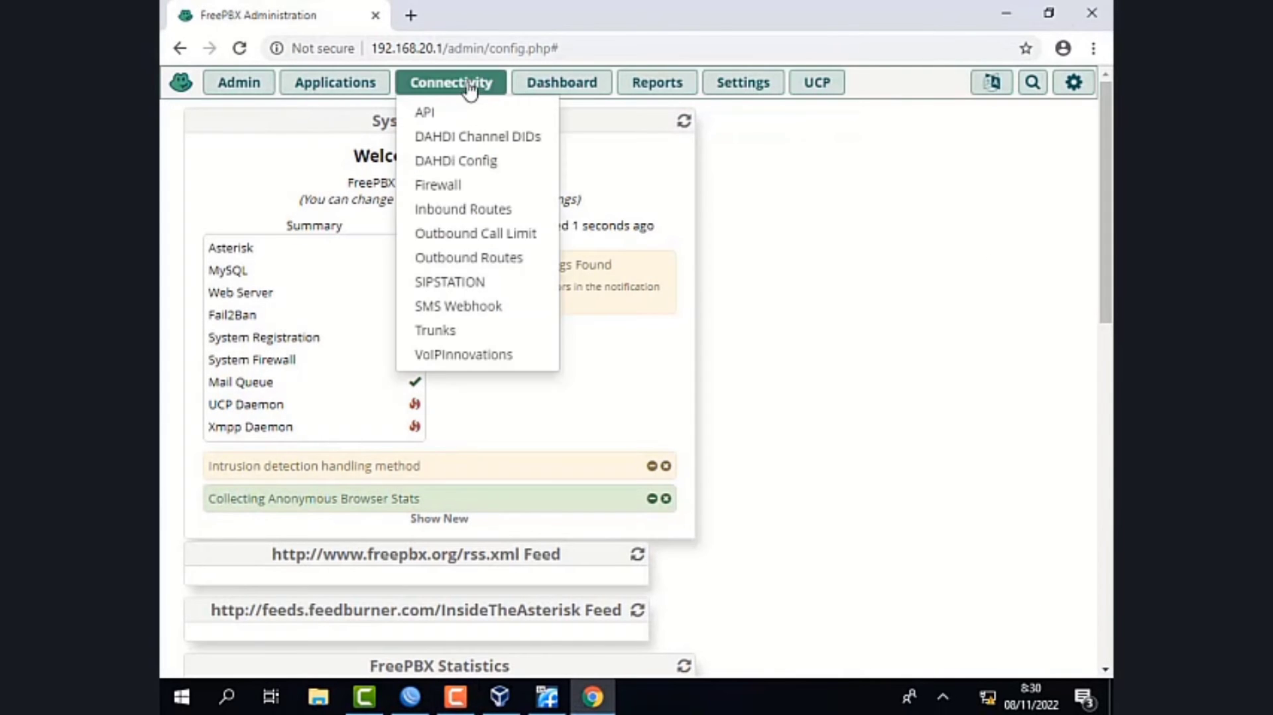
left_click(523, 309)
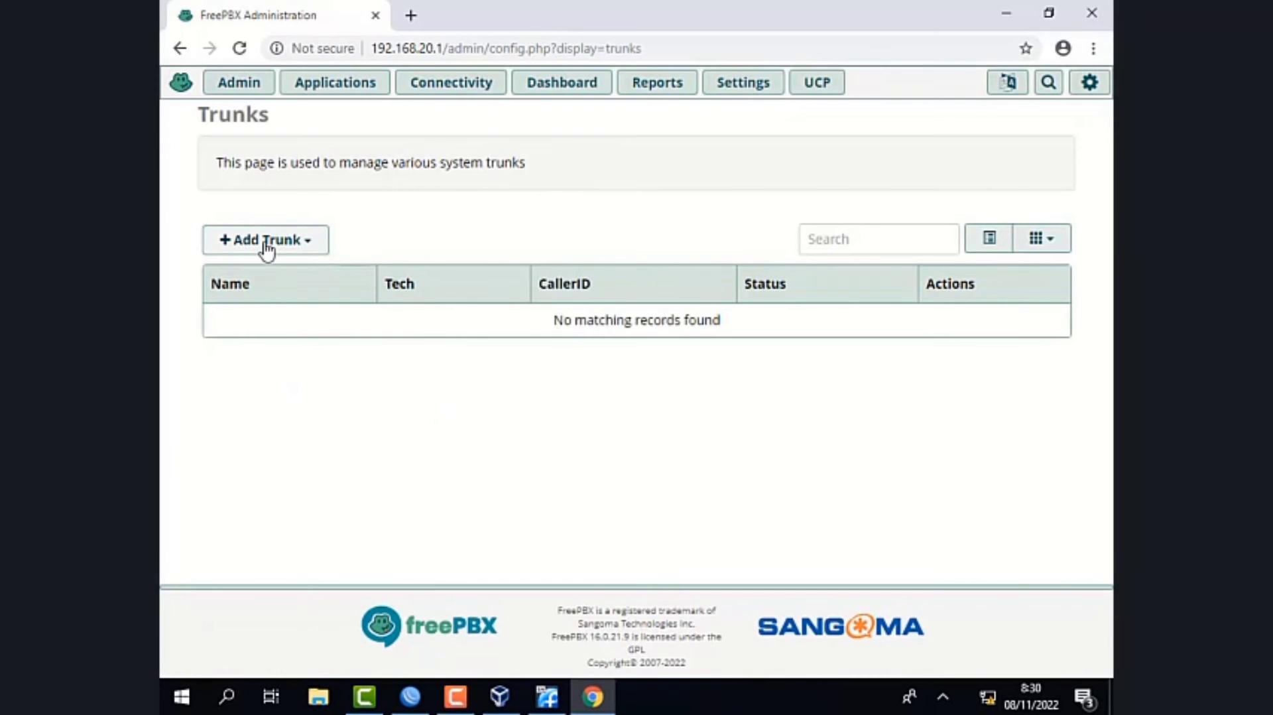
left_click(266, 242)
left_click(351, 279)
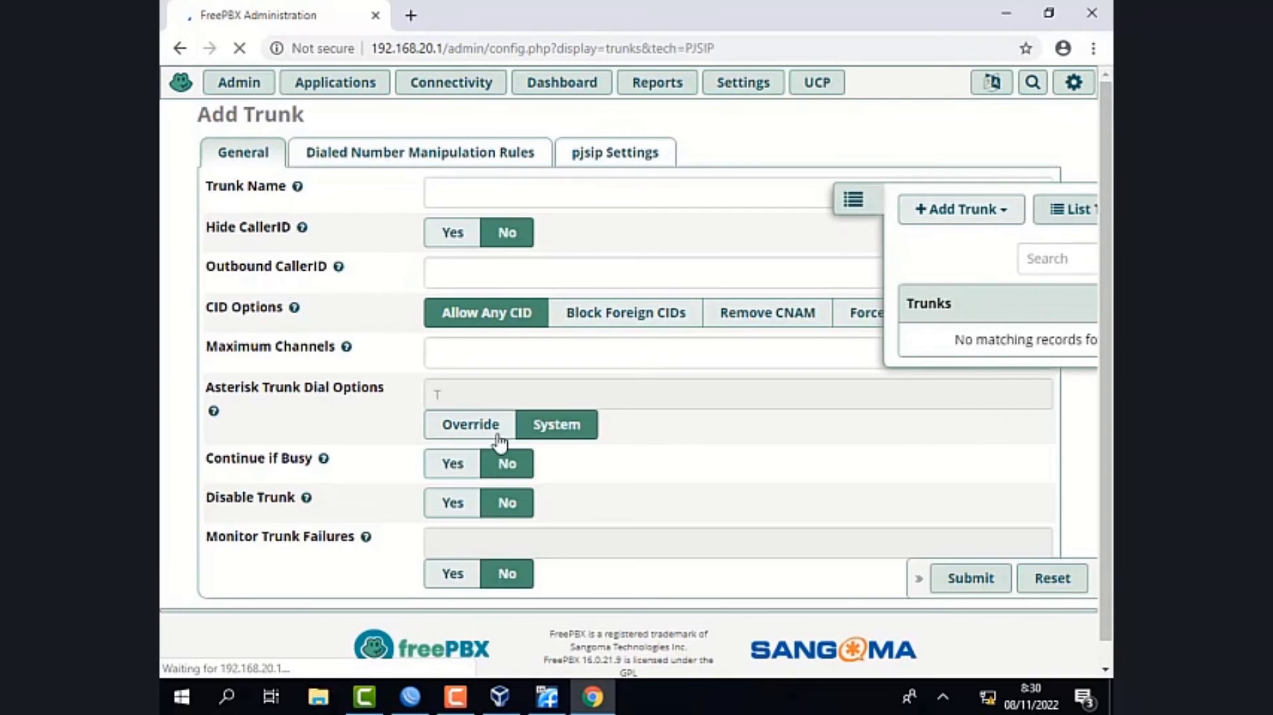
- Name the new trunk Trunk_to_Server1
left_click(528, 196)
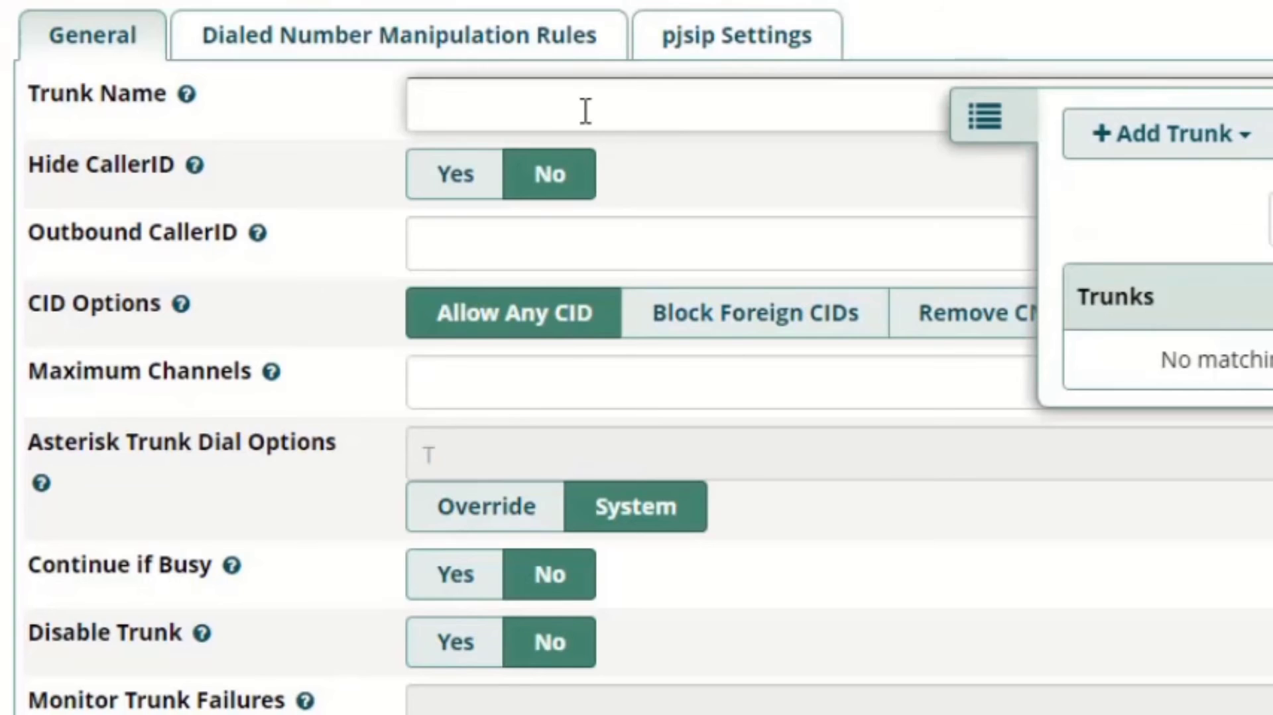
type("Trunk_")
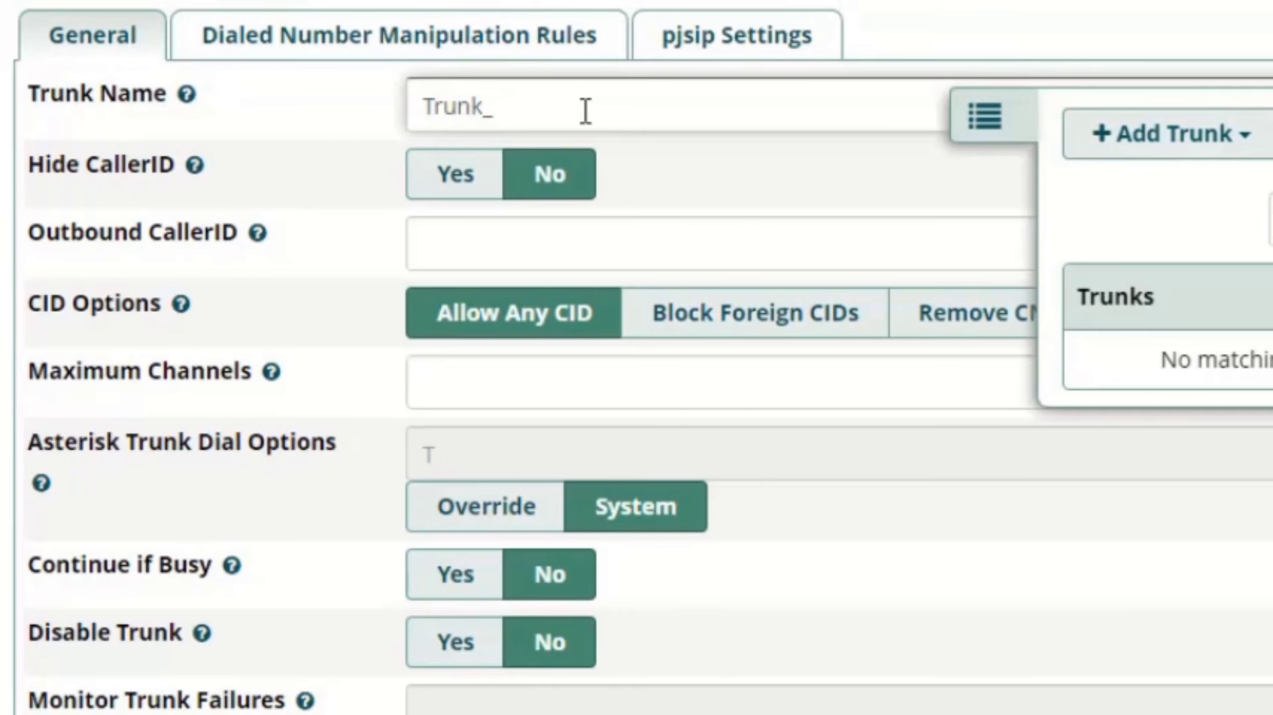
type("to_Server")
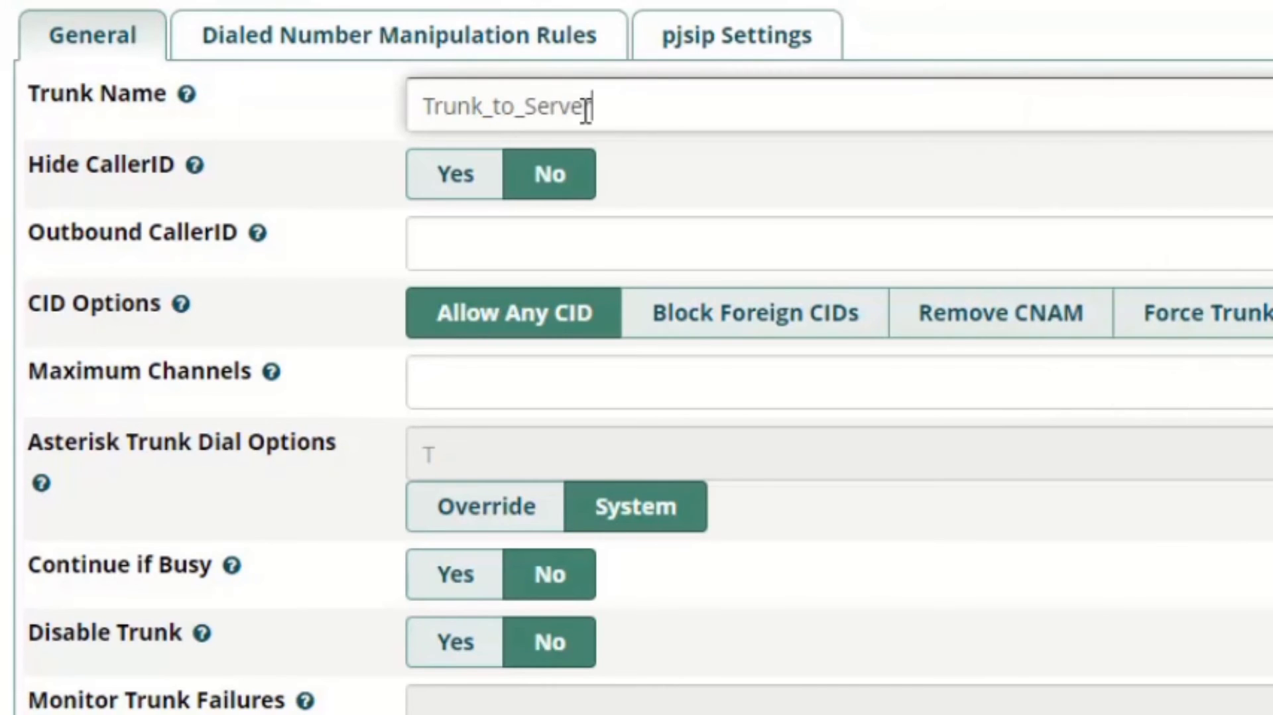
type("2")
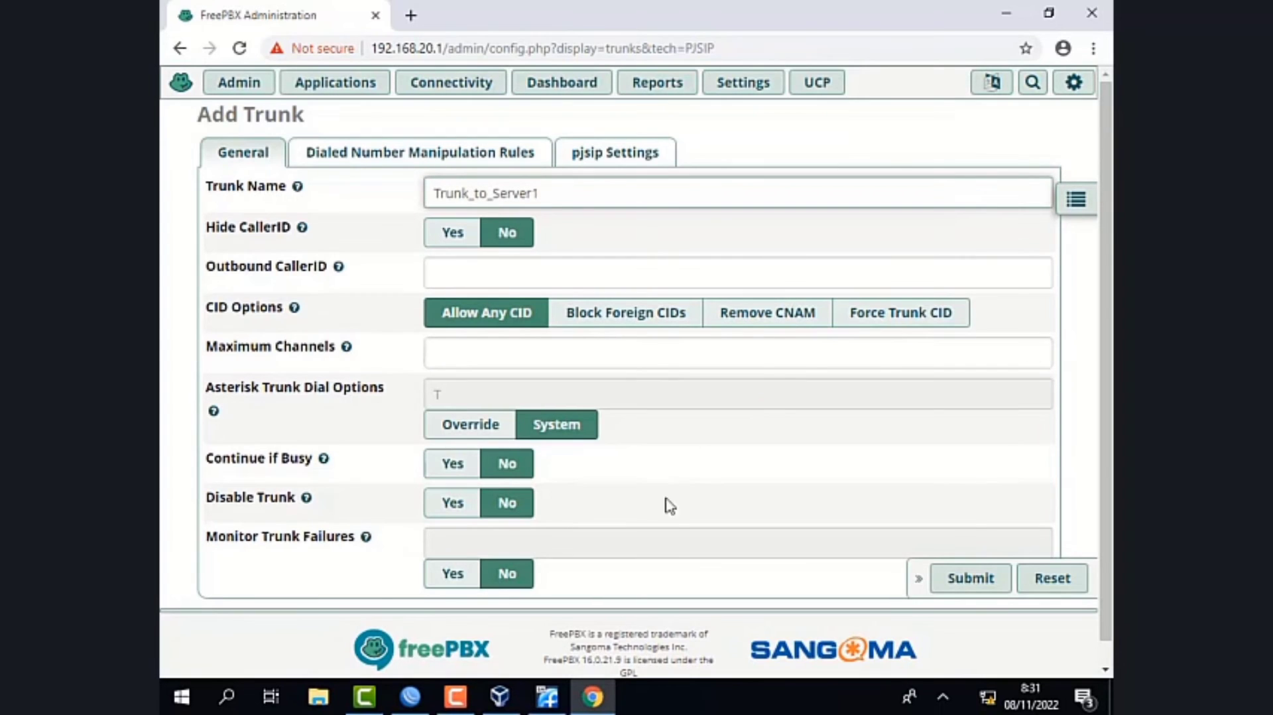
- Set the trunk's PJSIP authentication and registration to None, with SIP server 192.168.10.1 and SIP server port 5060
left_click(607, 162)
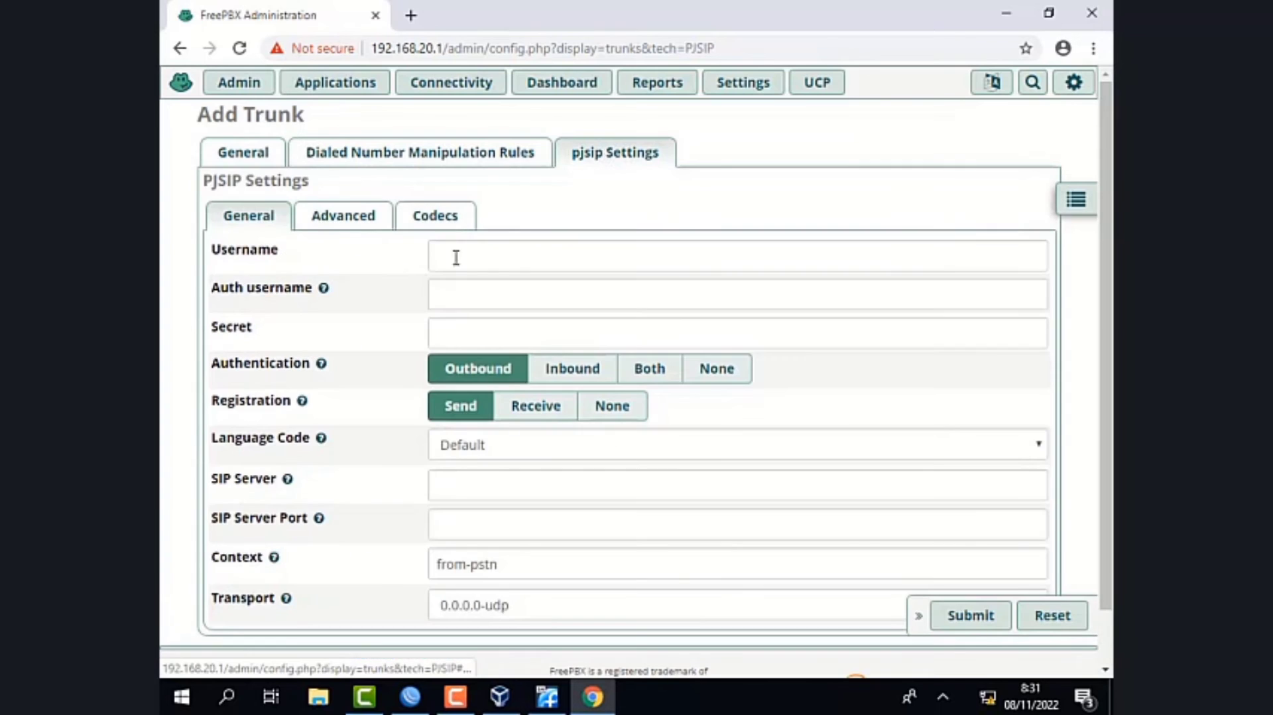
left_click(735, 384)
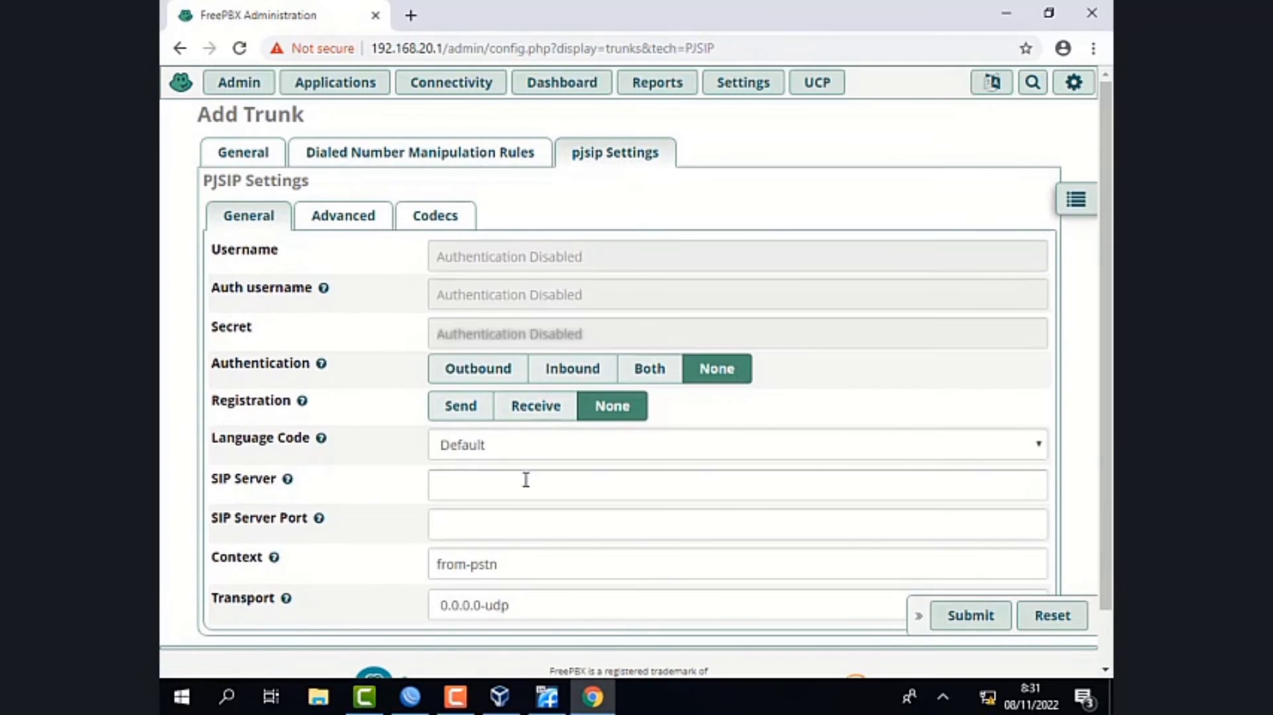
left_click(486, 475)
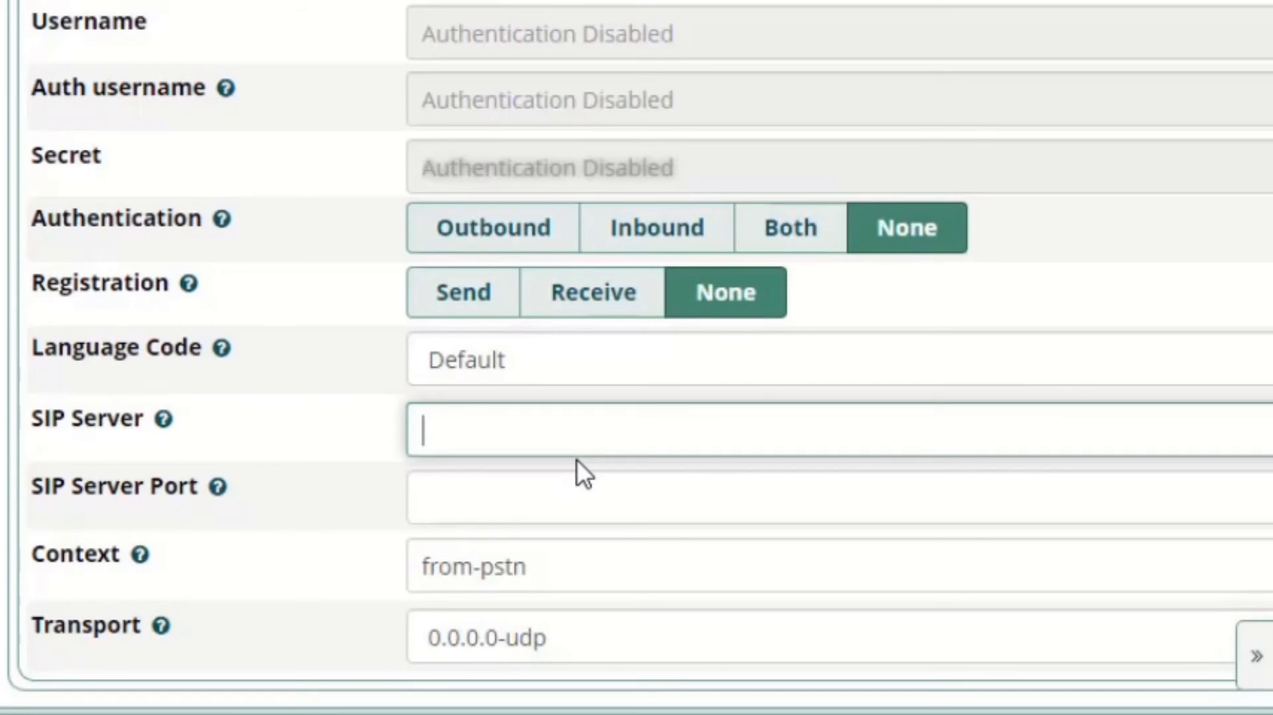
type("192.168")
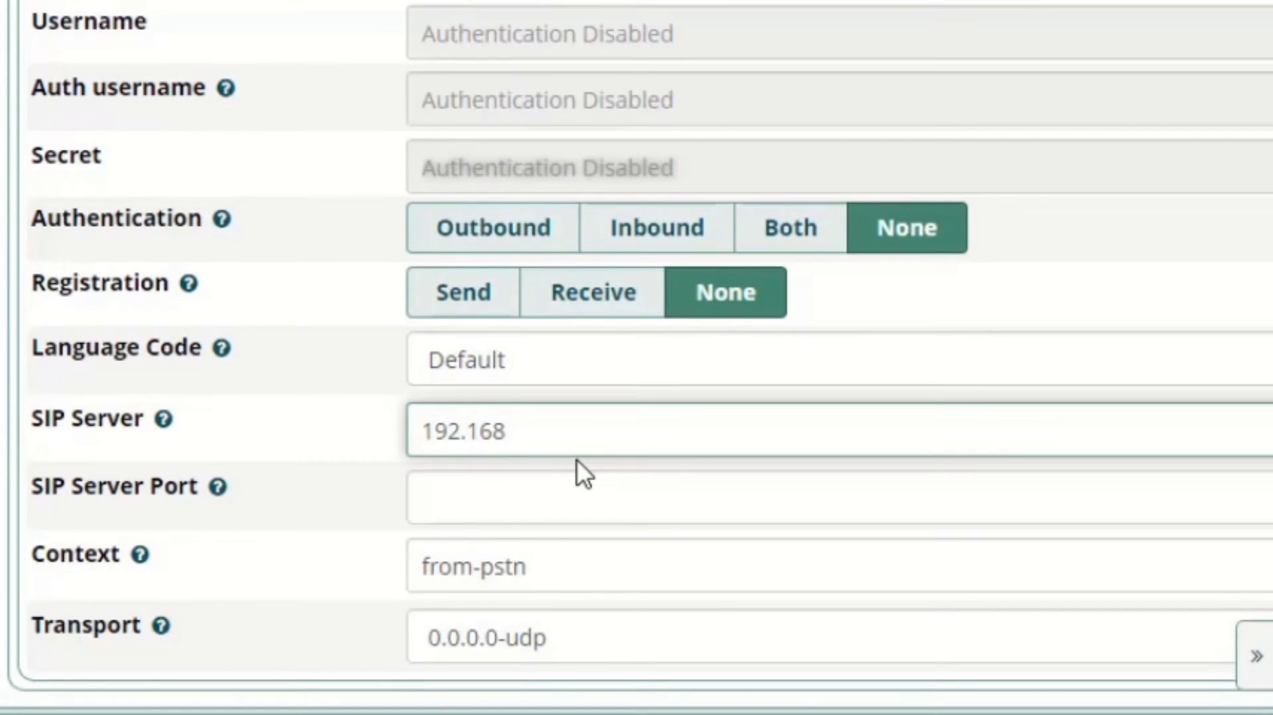
type(".10.1")
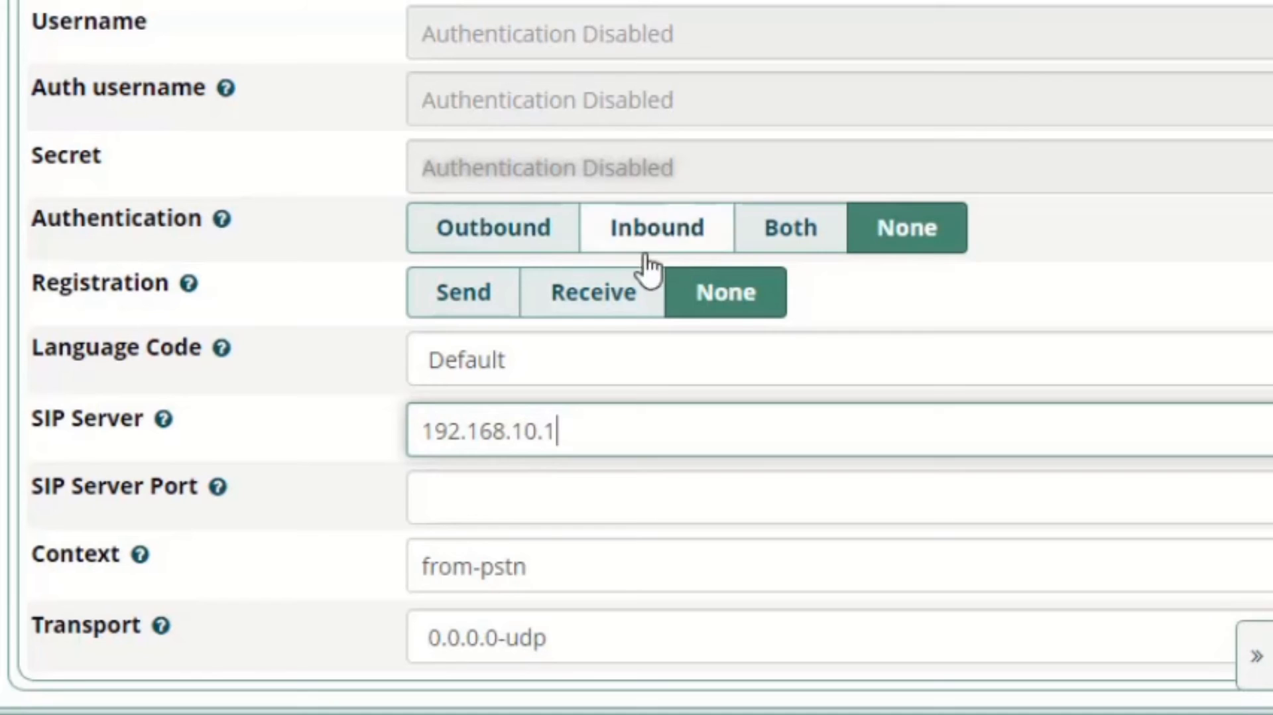
left_click(472, 499)
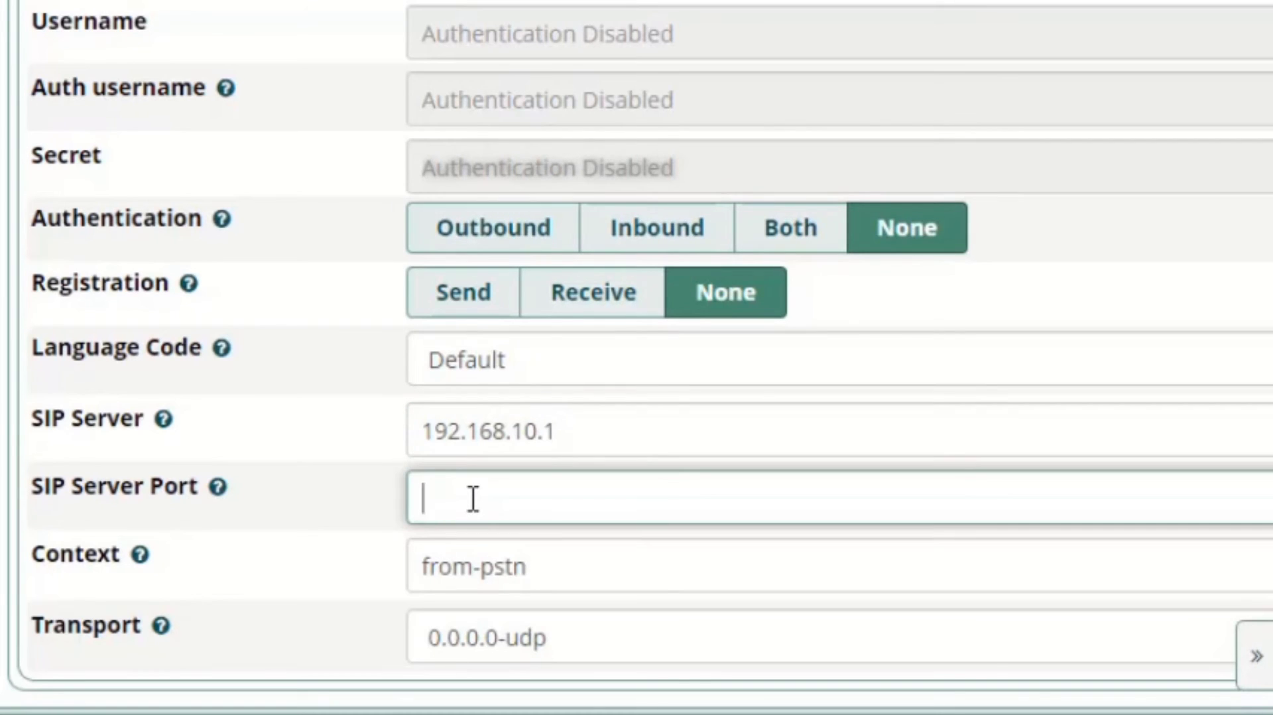
type("5060")
- Change the trunk's PJSIP context to from-internal
left_click(548, 566)
key("BackSpace")
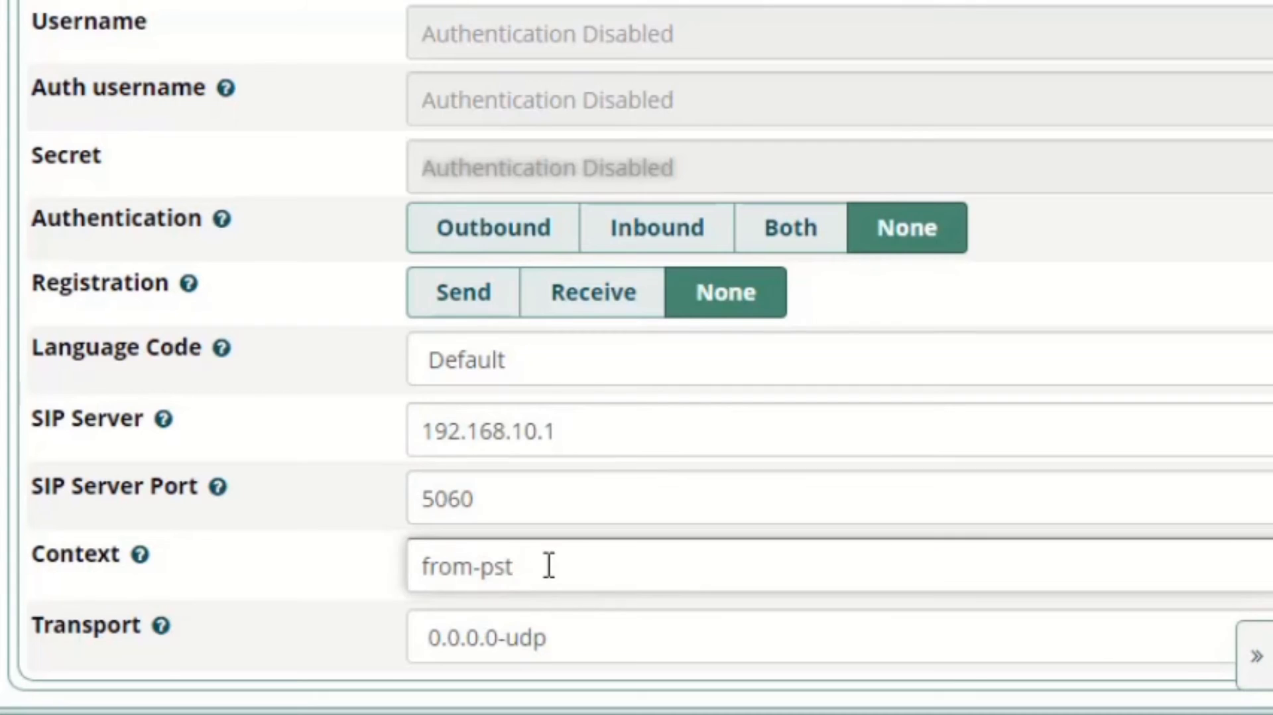
key("BackSpace")
key("BackSpace")
key("BackSpace")
type("ternal")
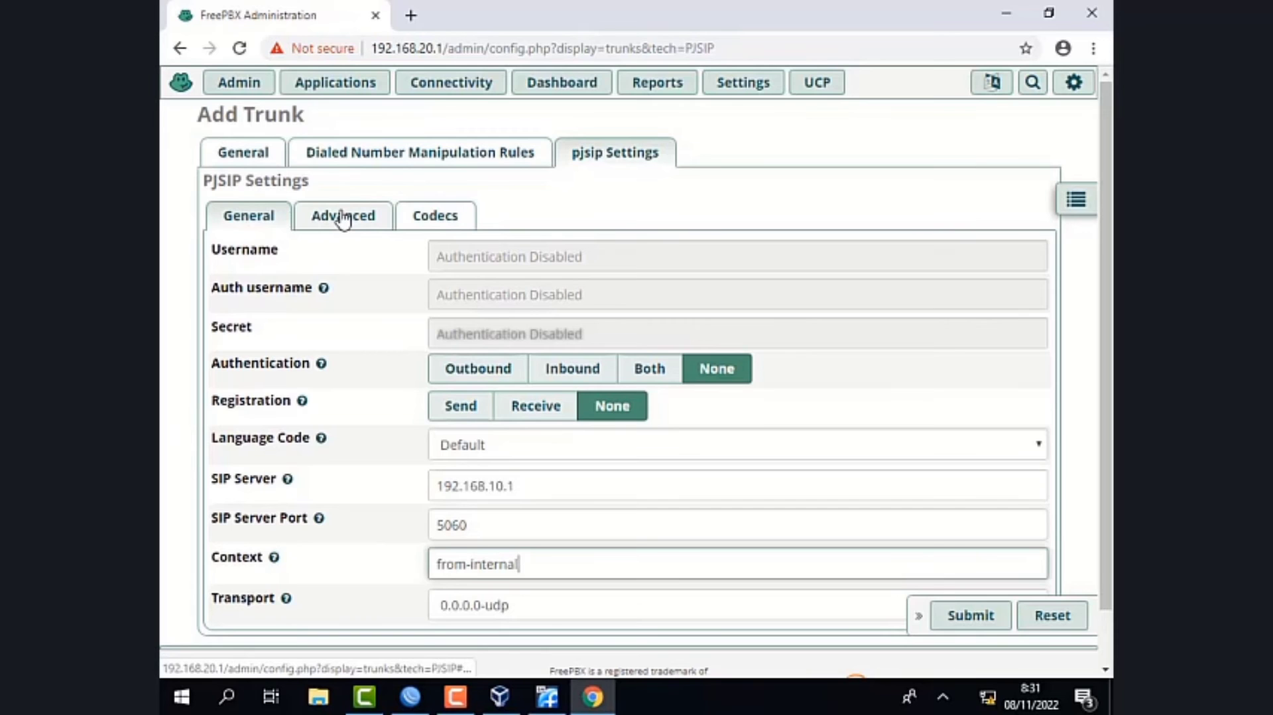
- Set the trunk's DTMF mode to RFC 4733 in the advanced PJSIP settings
left_click(344, 219)
left_click(486, 196)
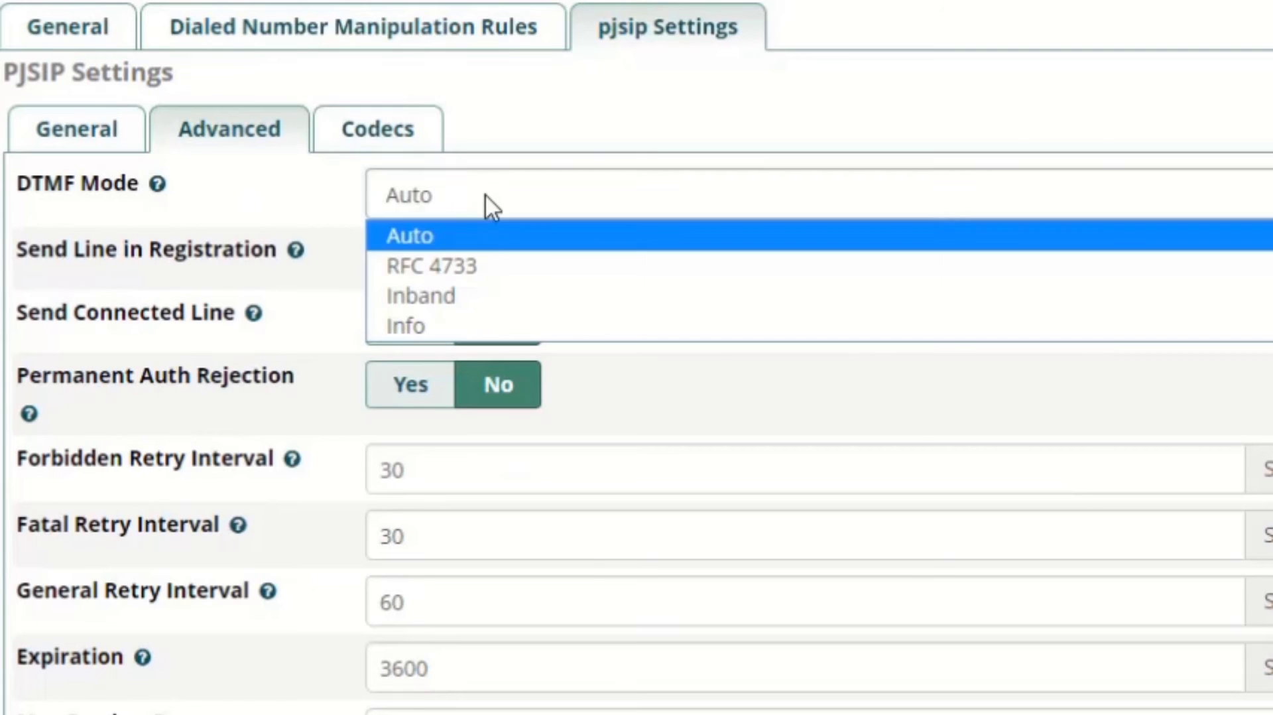
left_click(499, 266)
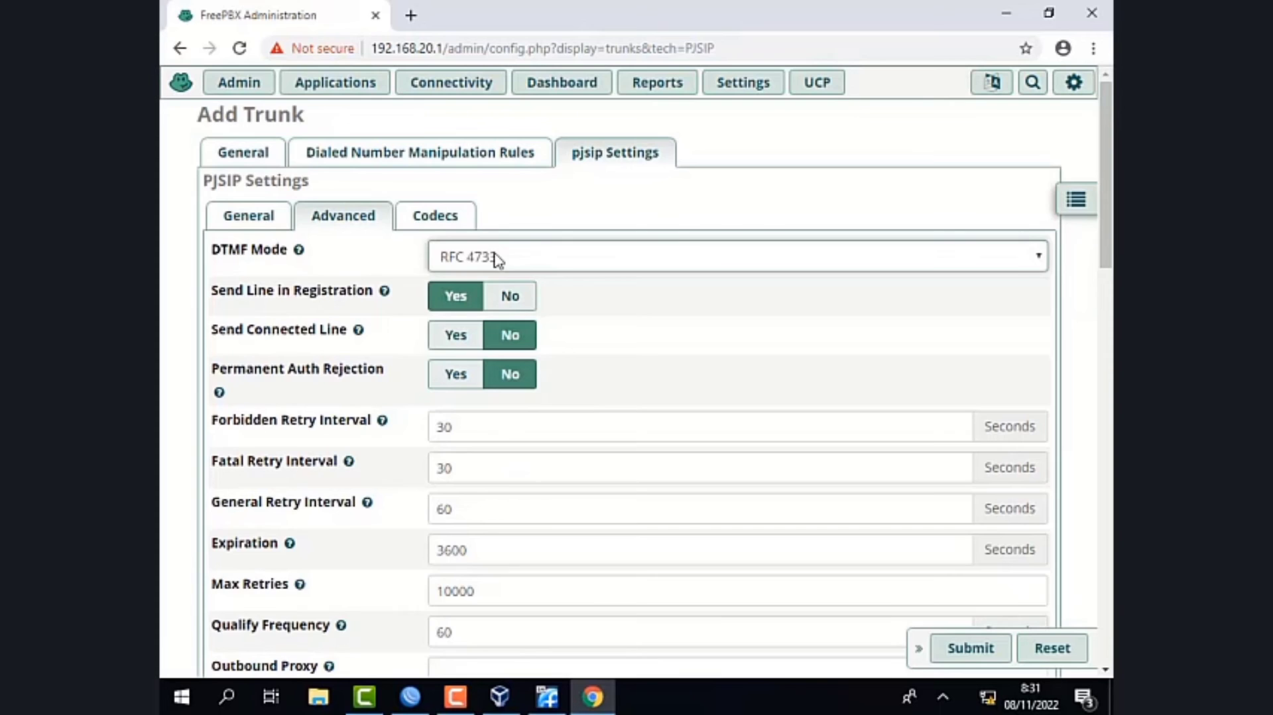
- Enter from-trunk as the message context in the trunk's advanced PJSIP settings
scroll(537, 508, "down", 10)
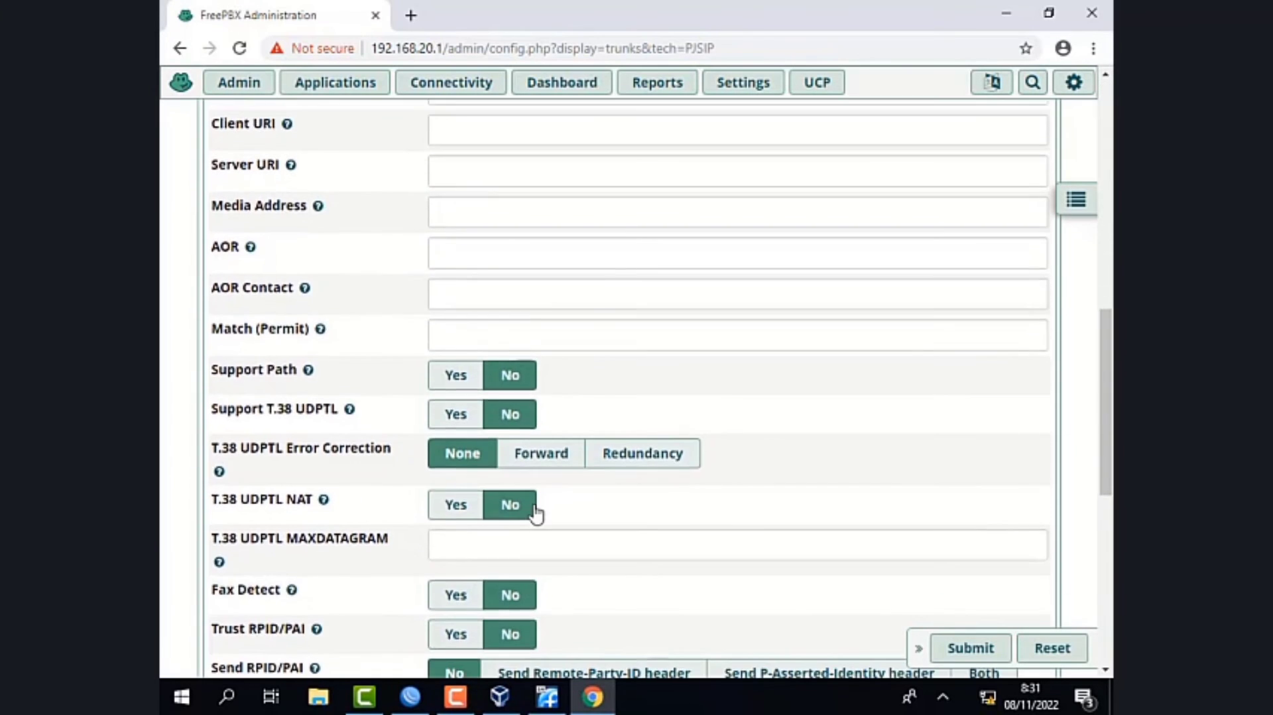
scroll(538, 508, "down", 8)
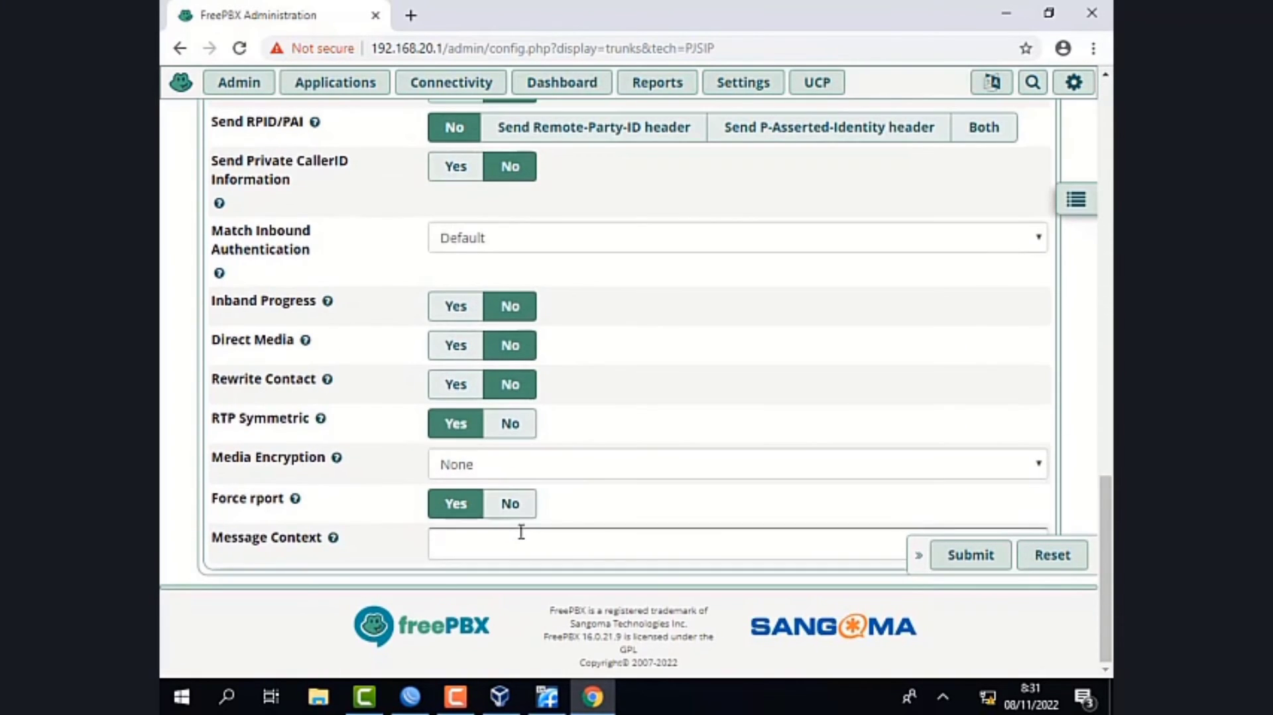
left_click(521, 532)
type("f")
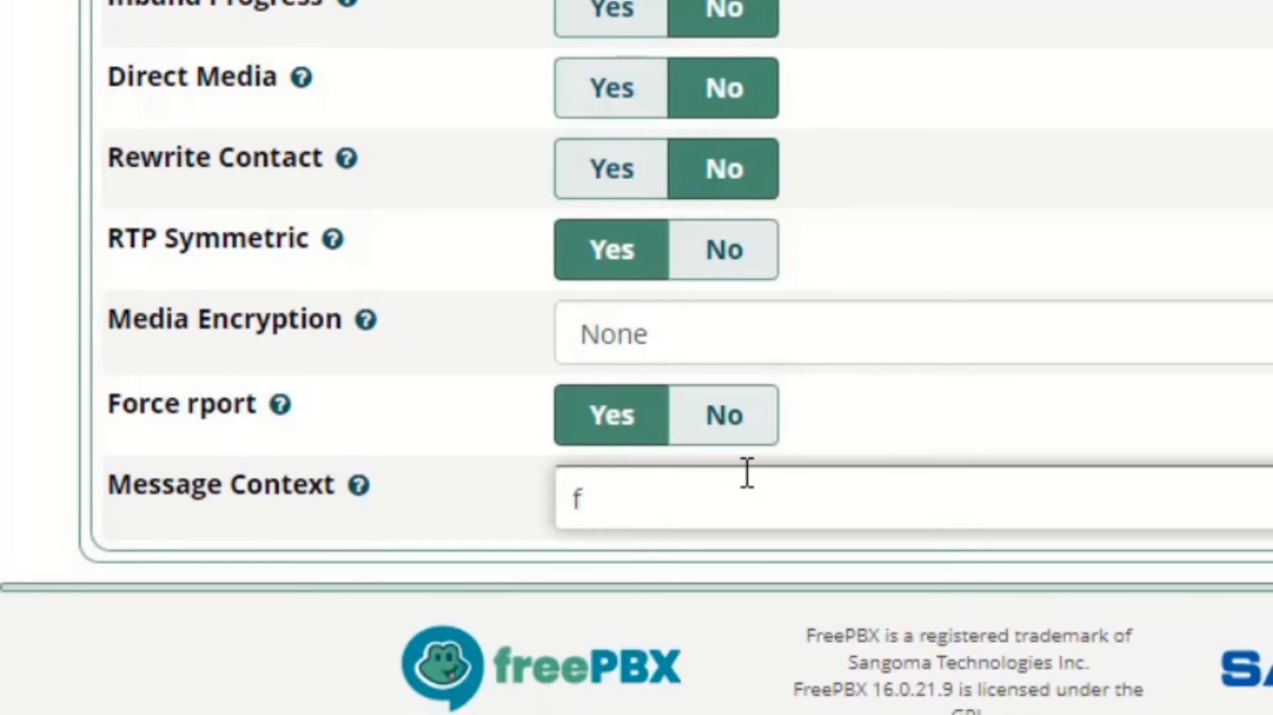
type("rom-tr")
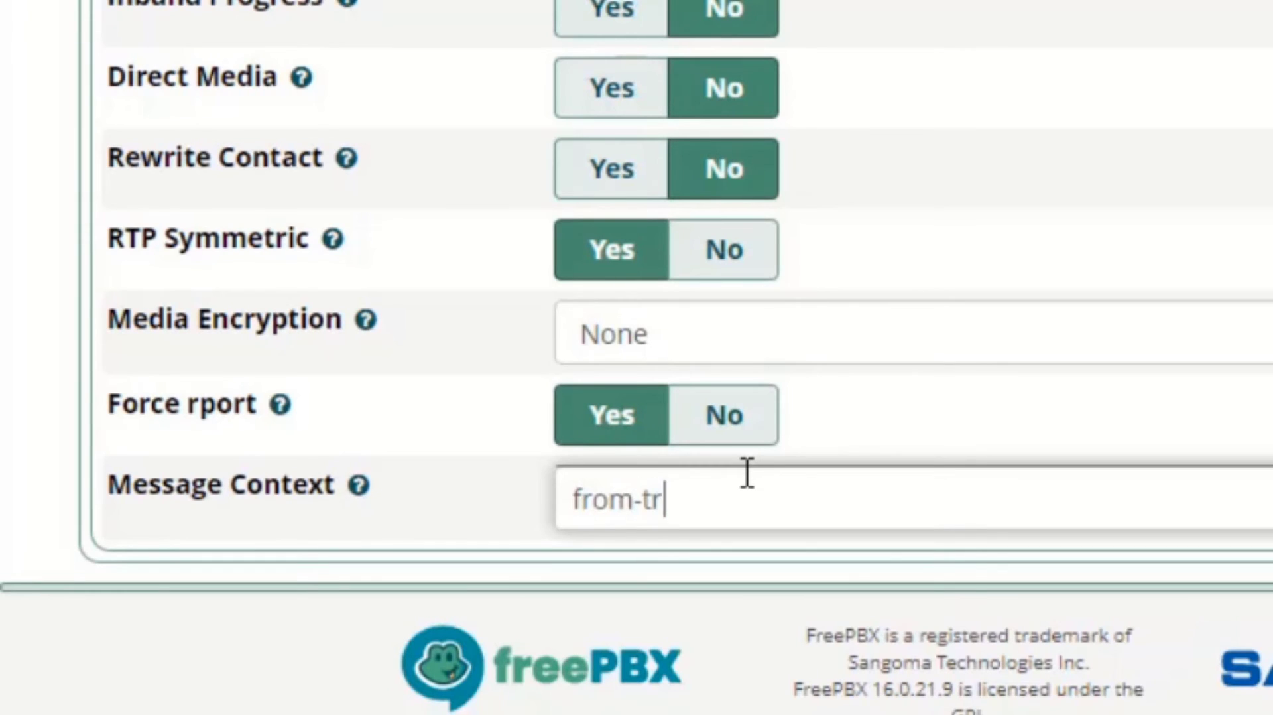
type("unk")
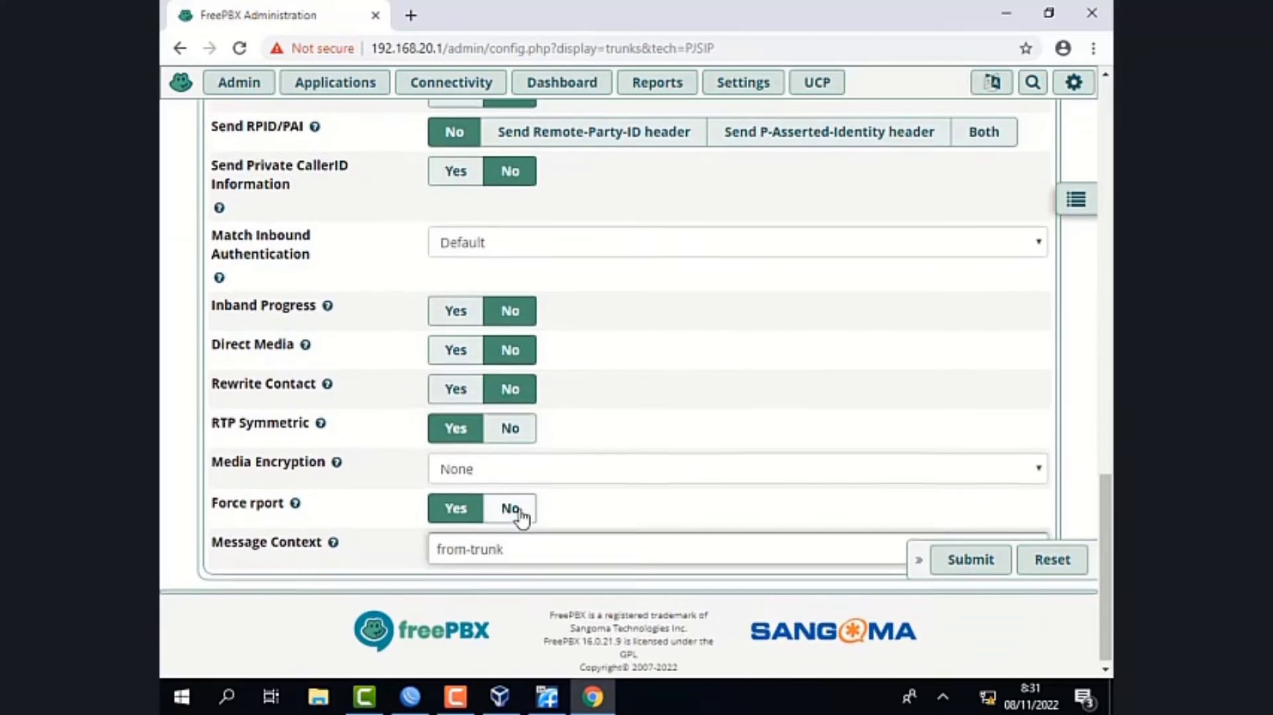
scroll(458, 372, "up", 10)
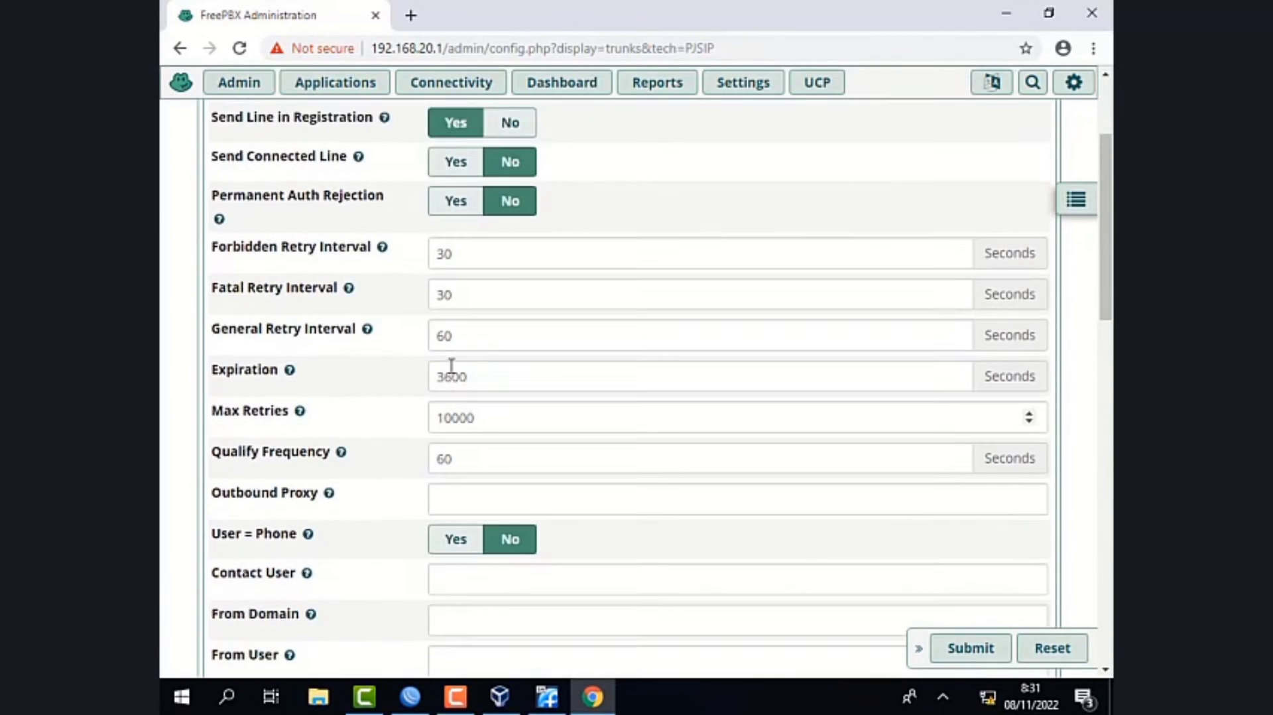
- Disable the gsm, g726, g722, mpeg4 and h264 codecs for the trunk, keeping only ulaw and alaw enabled
left_click(435, 216)
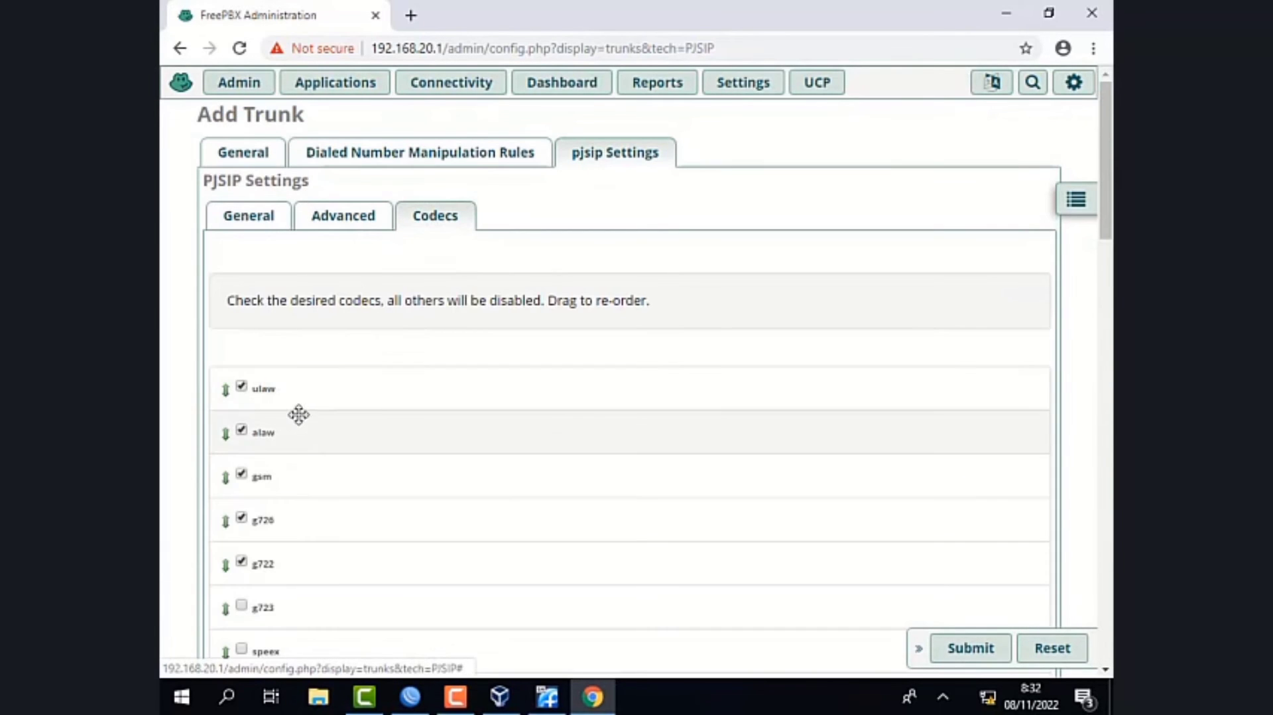
left_click(298, 471)
left_click(296, 524)
left_click(284, 569)
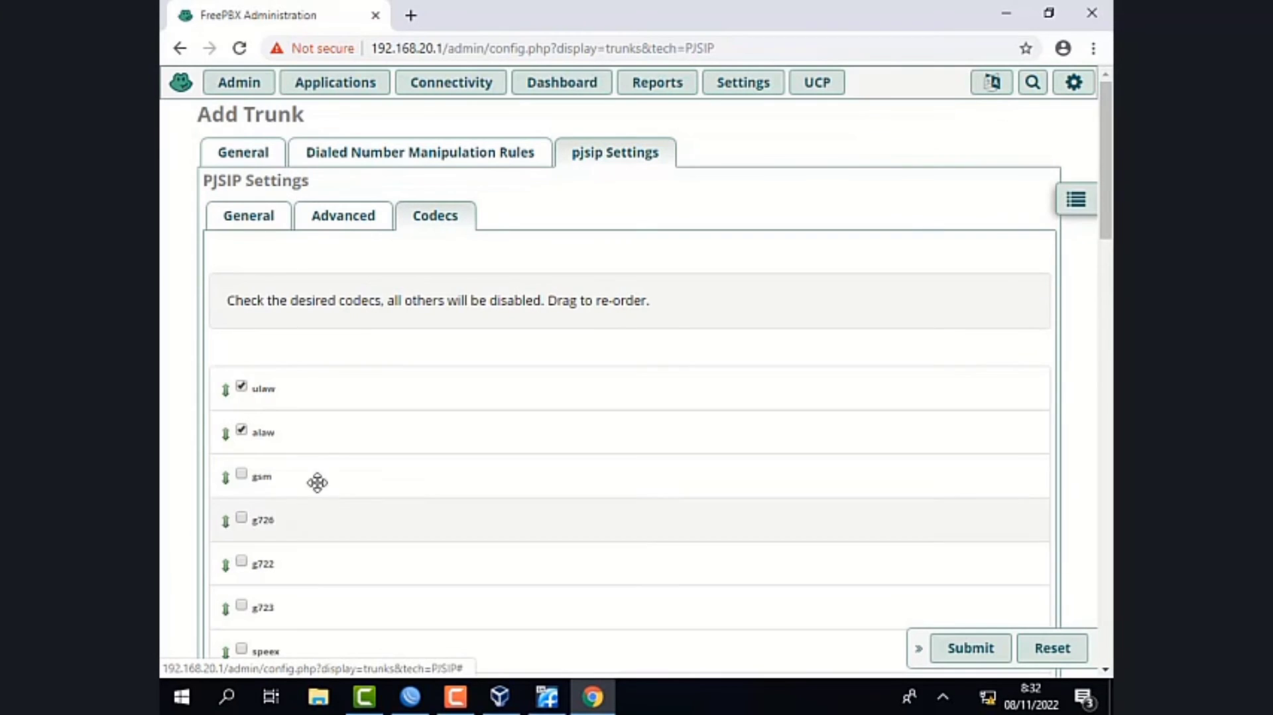
scroll(345, 484, "down", 10)
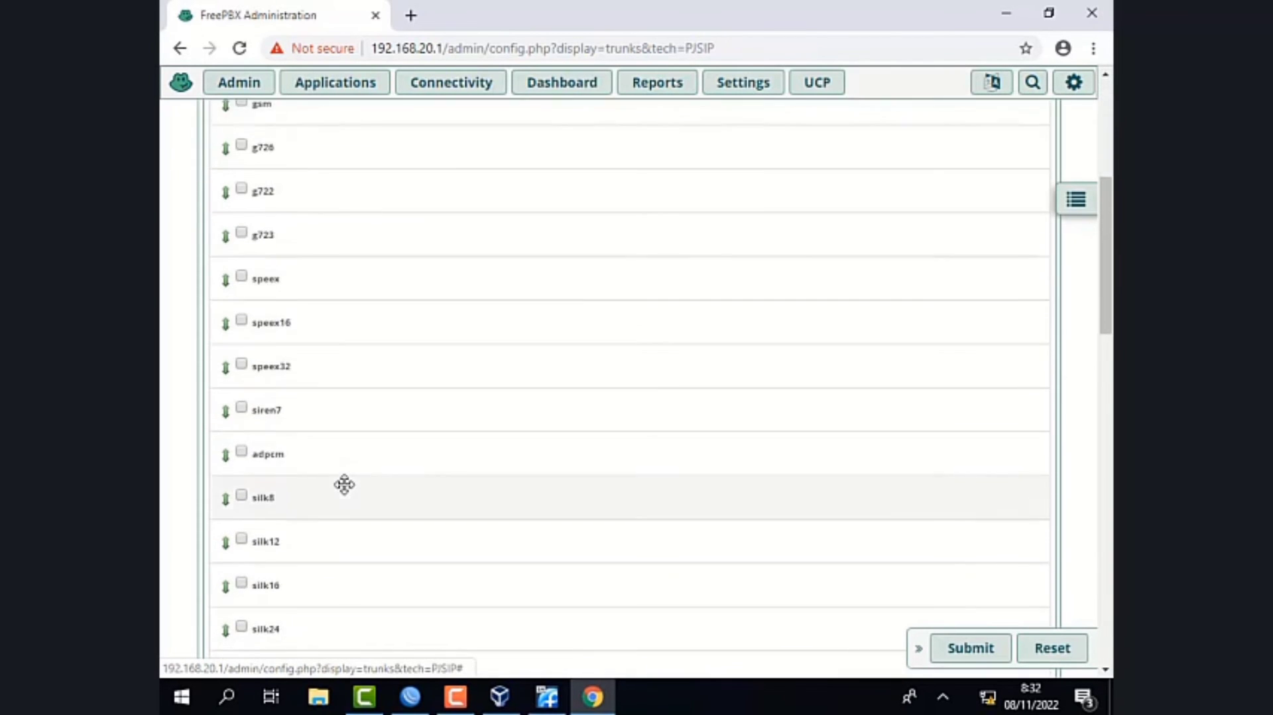
scroll(324, 496, "down", 10)
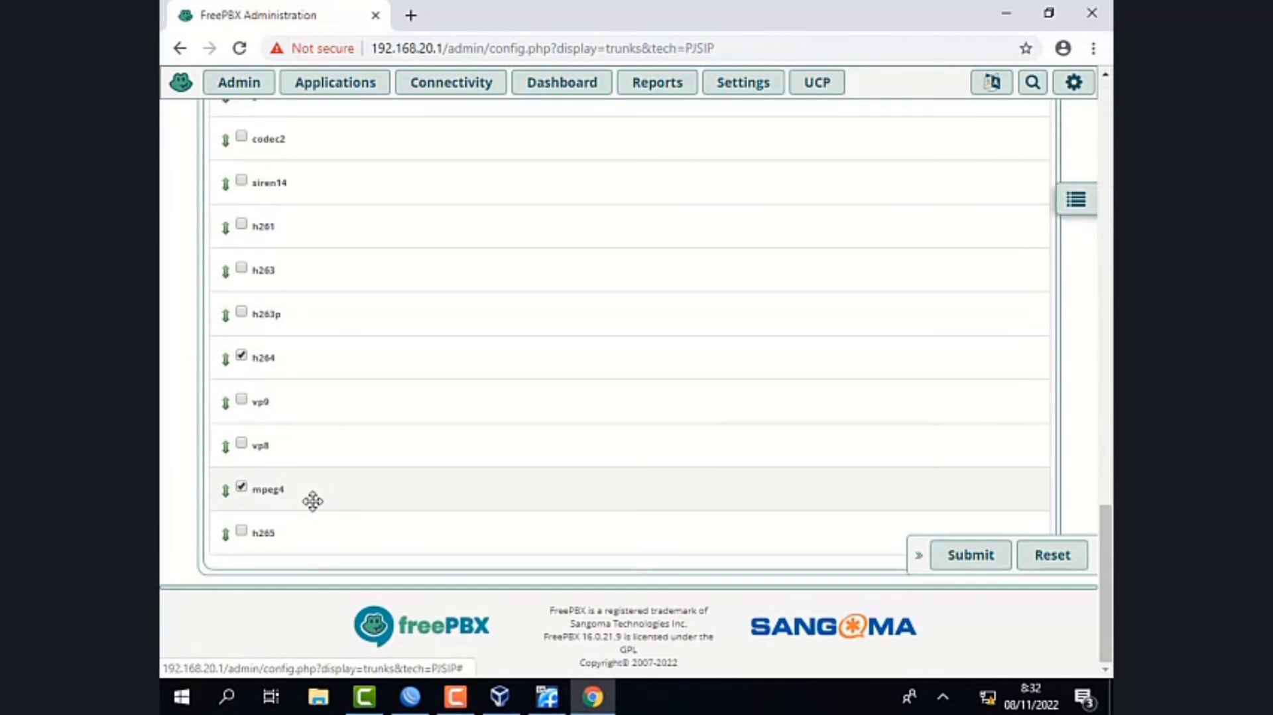
left_click(313, 501)
left_click(302, 363)
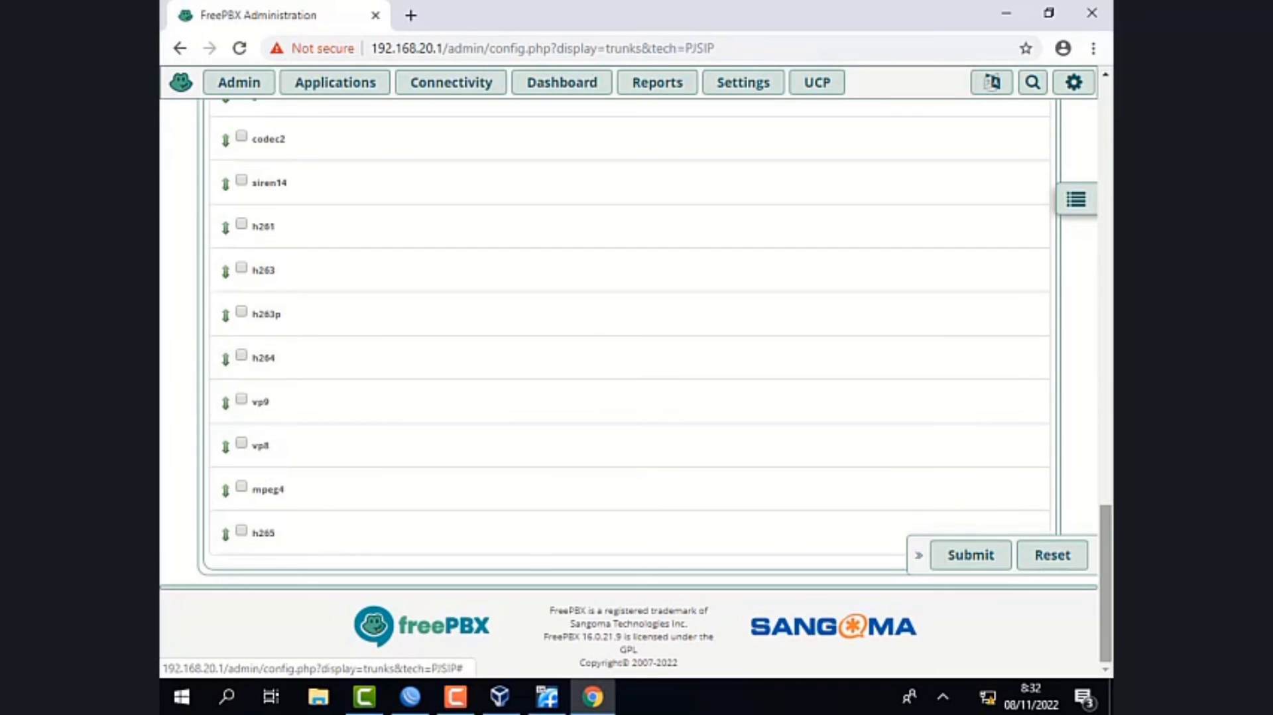
- Submit the new trunk without an outbound caller ID and apply the configuration
left_click(998, 574)
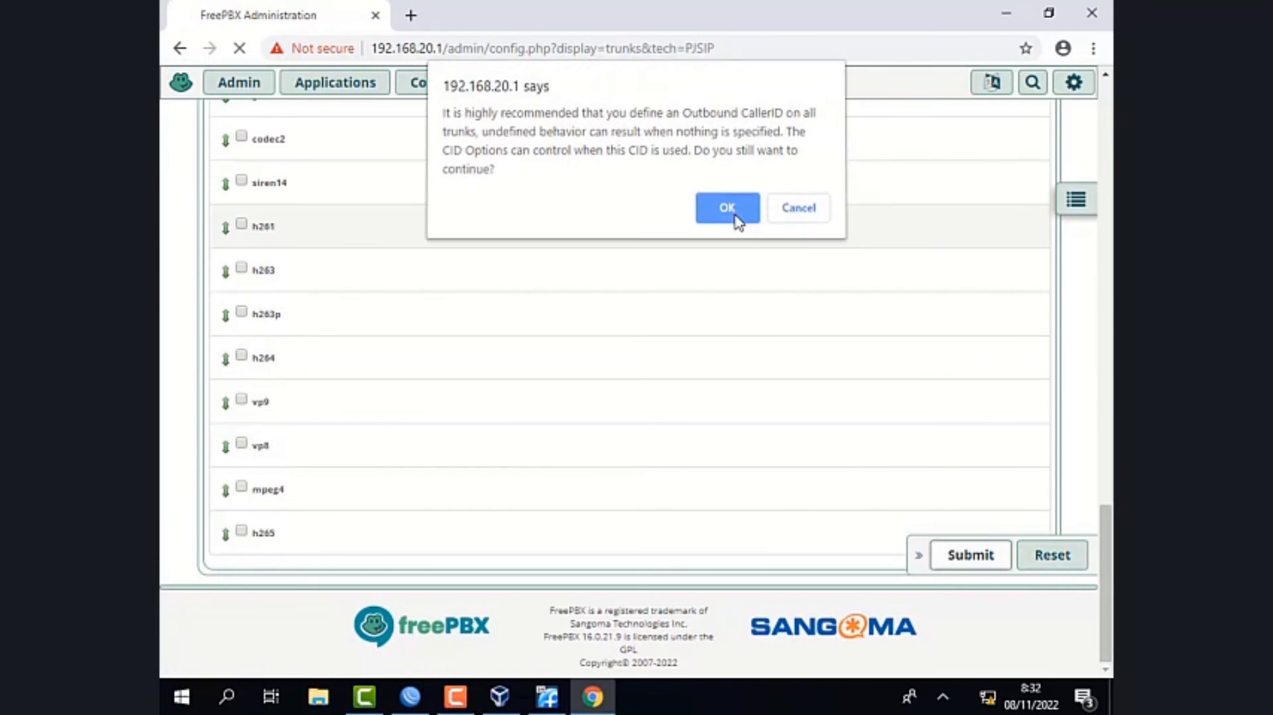
left_click(734, 217)
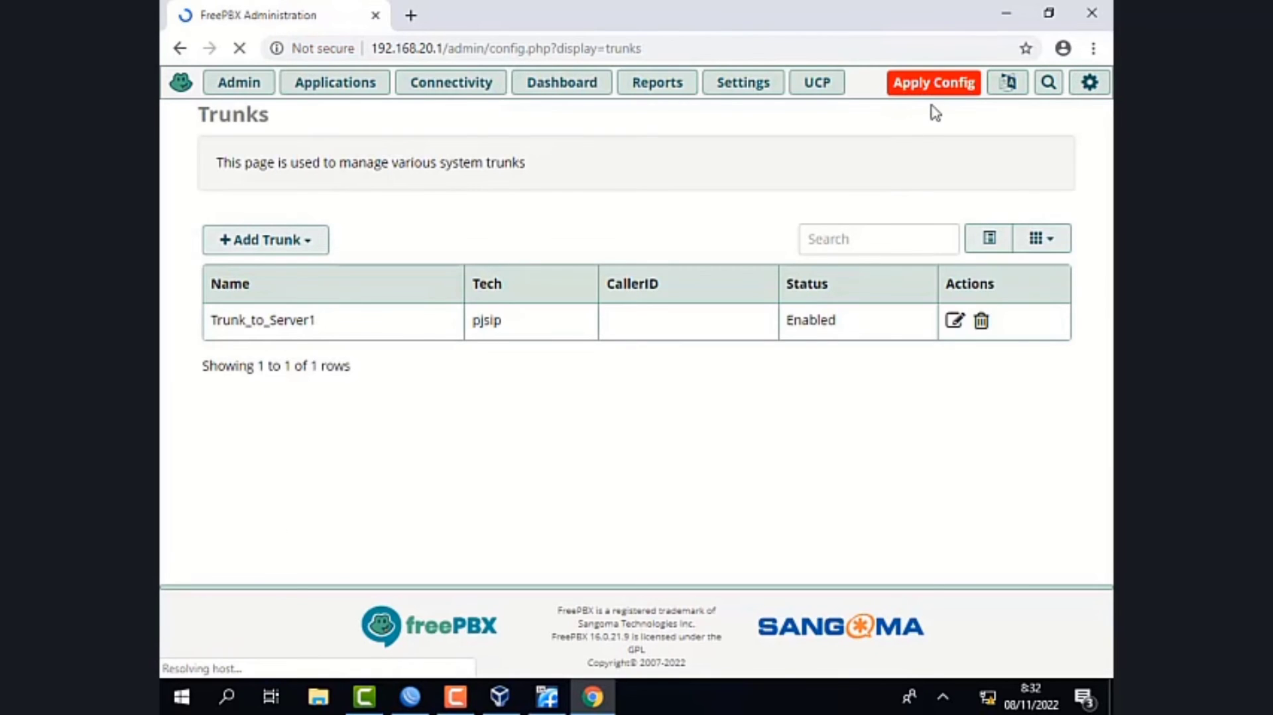
left_click(932, 84)
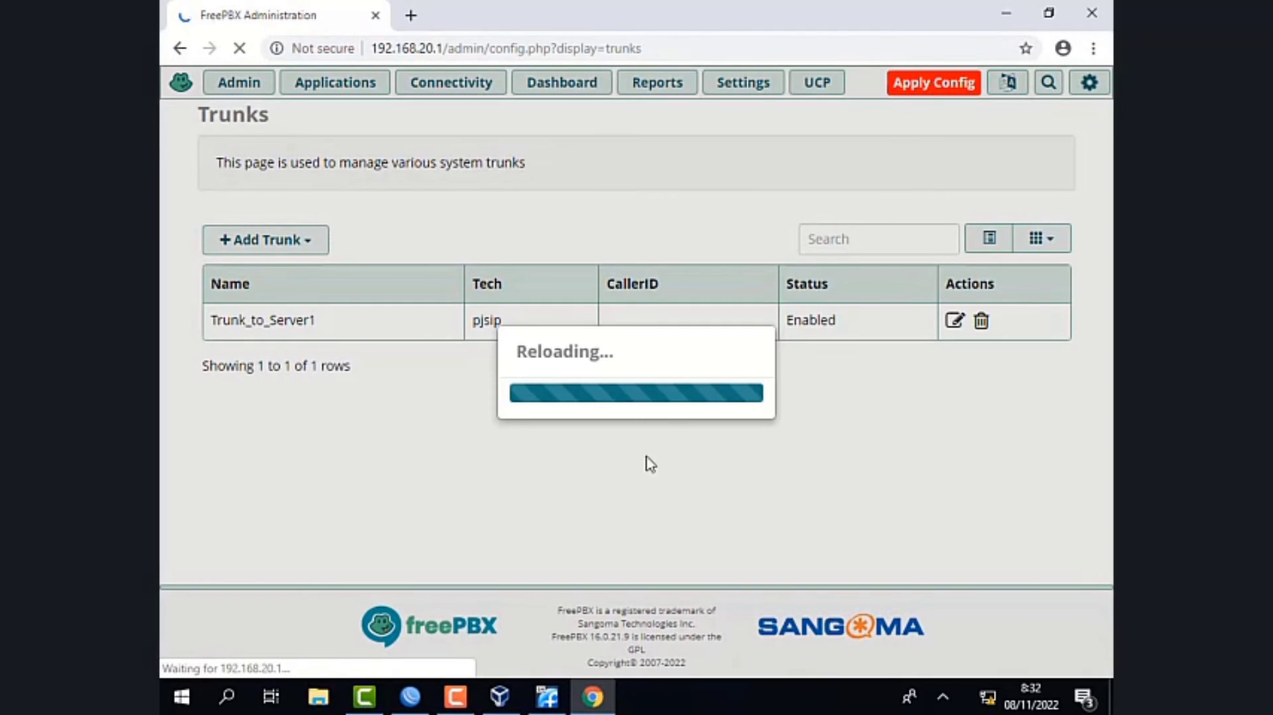
left_click(455, 697)
left_click(1034, 615)
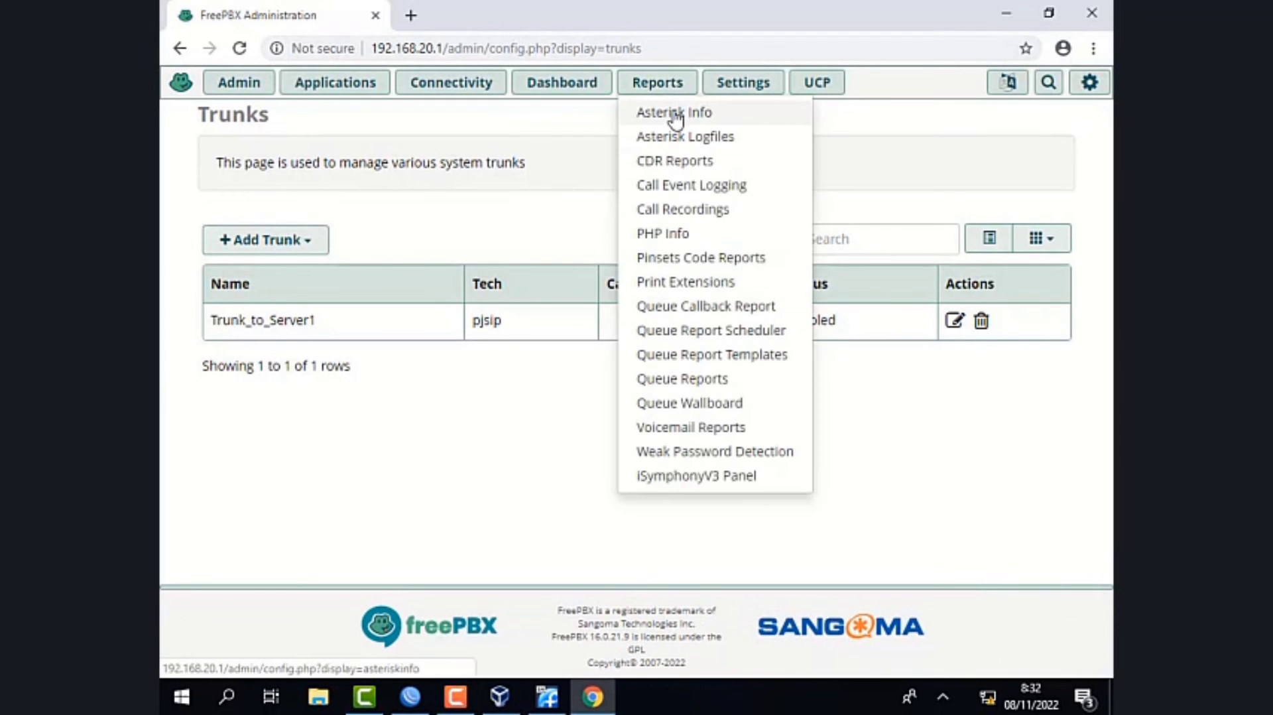
- Check the status of Trunk_to_Server1 in the Asterisk Info report
left_click(674, 150)
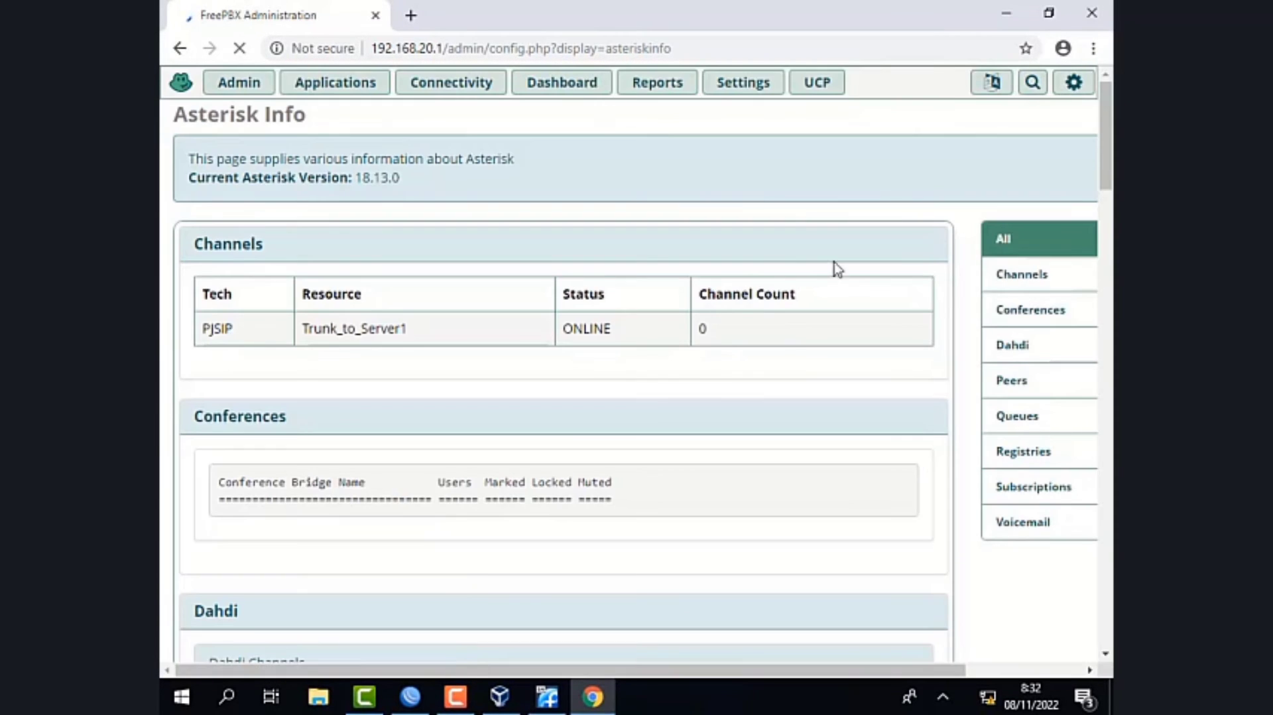
left_click_drag(613, 331, 563, 332)
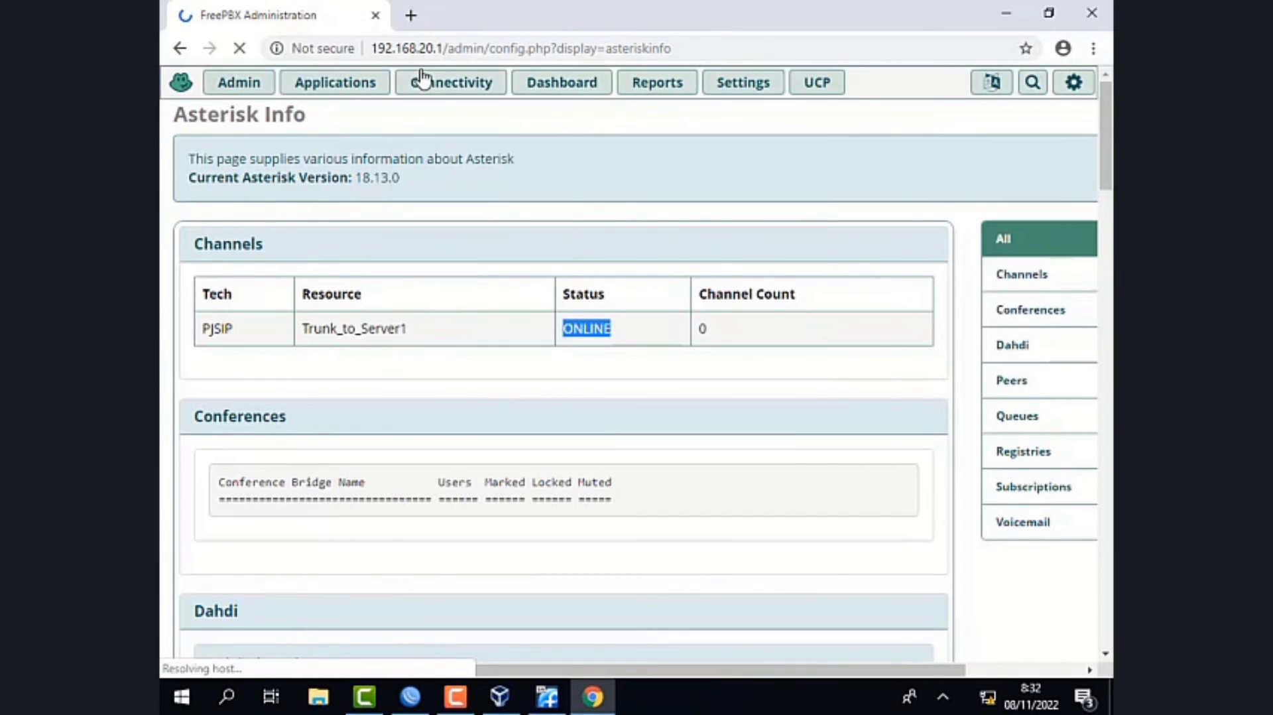
mouse_move(420, 81)
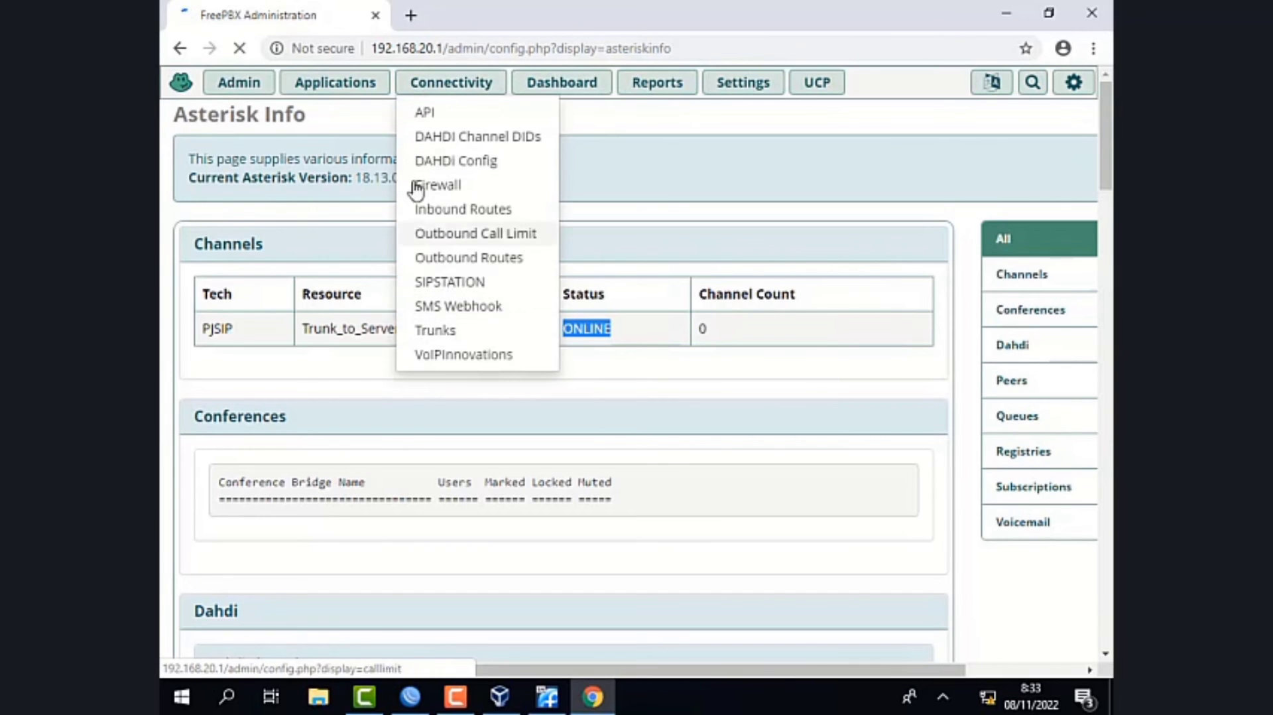
- Start a new SIP [chan_pjsip] extension with user extension 2001 and display name room1
mouse_move(340, 81)
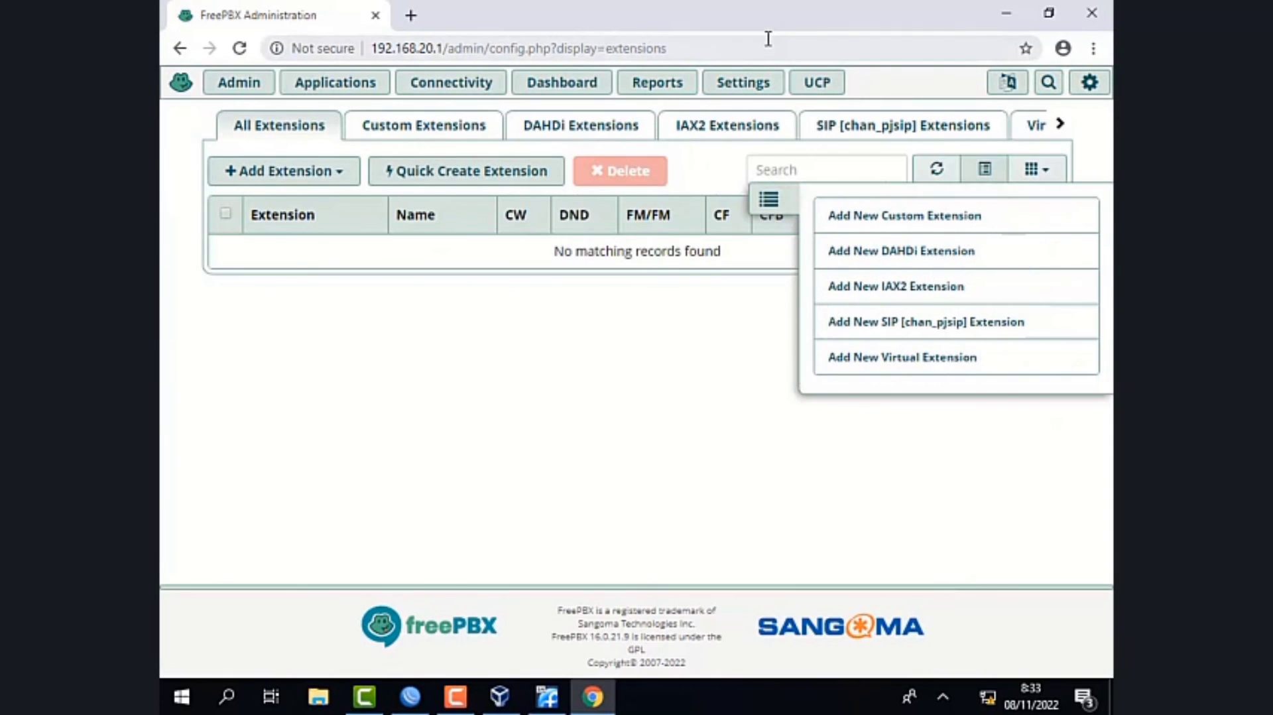
left_click(262, 172)
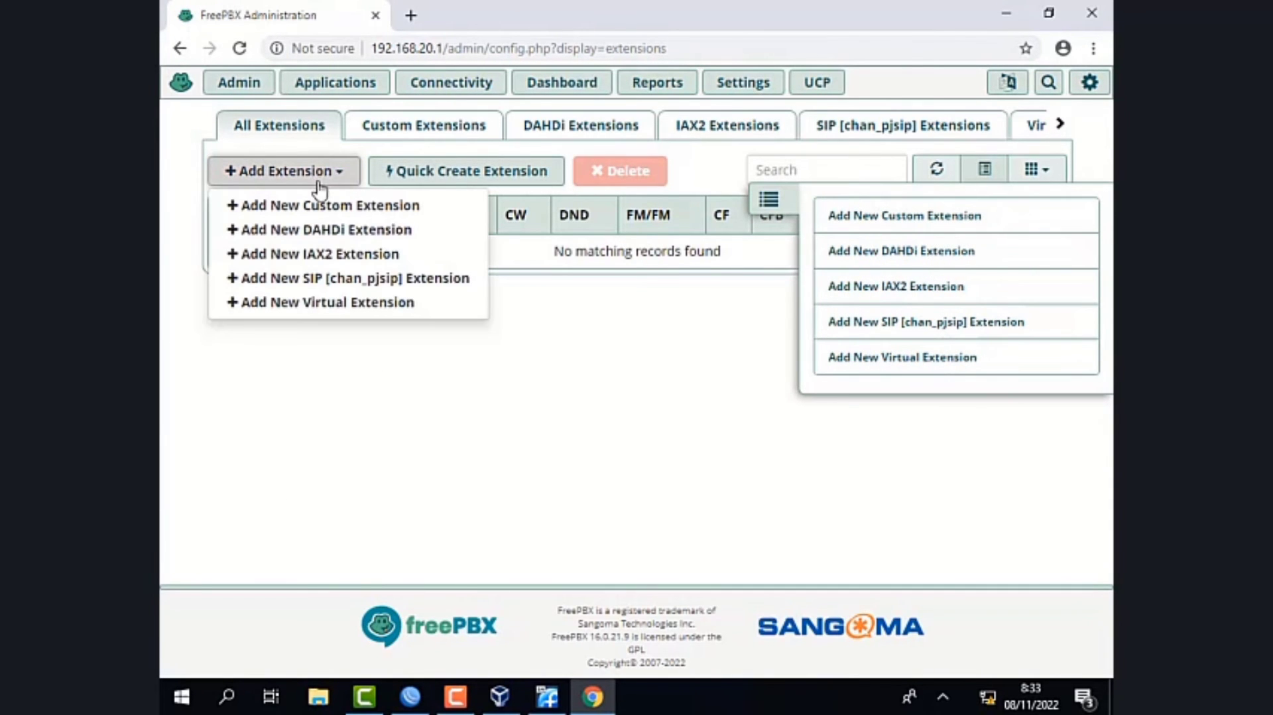
left_click(327, 277)
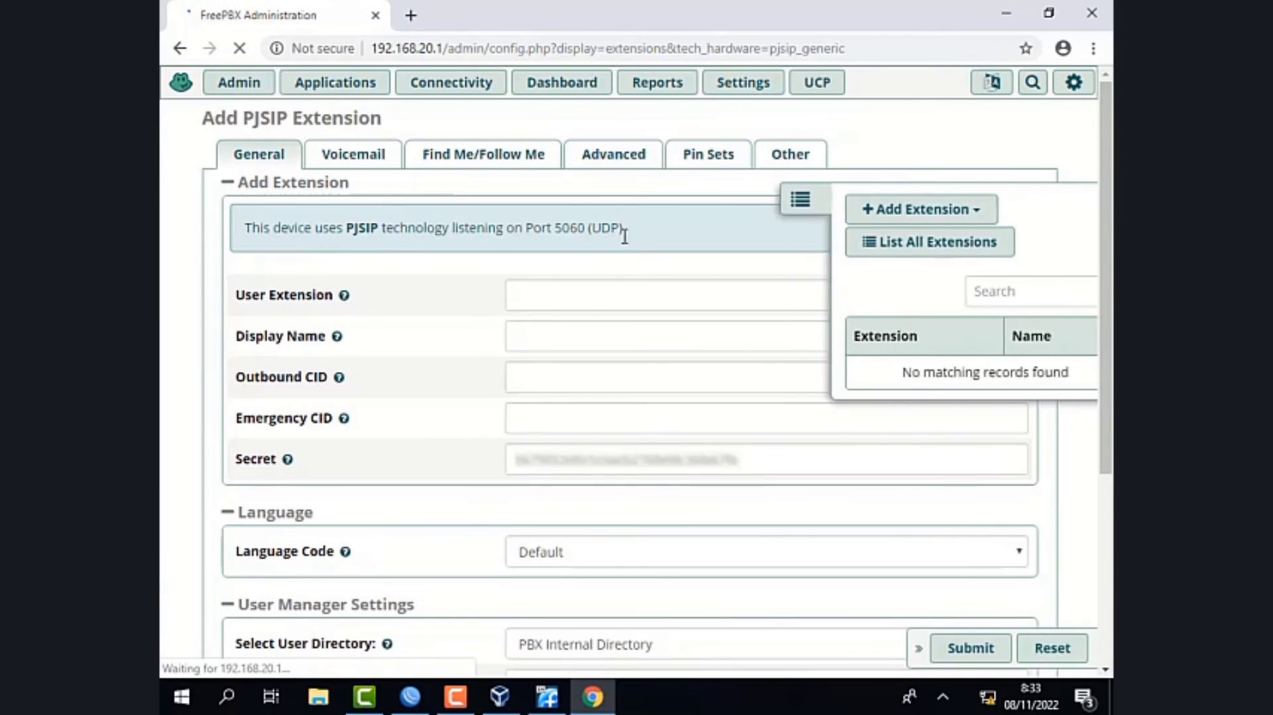
left_click(593, 301)
type("2001")
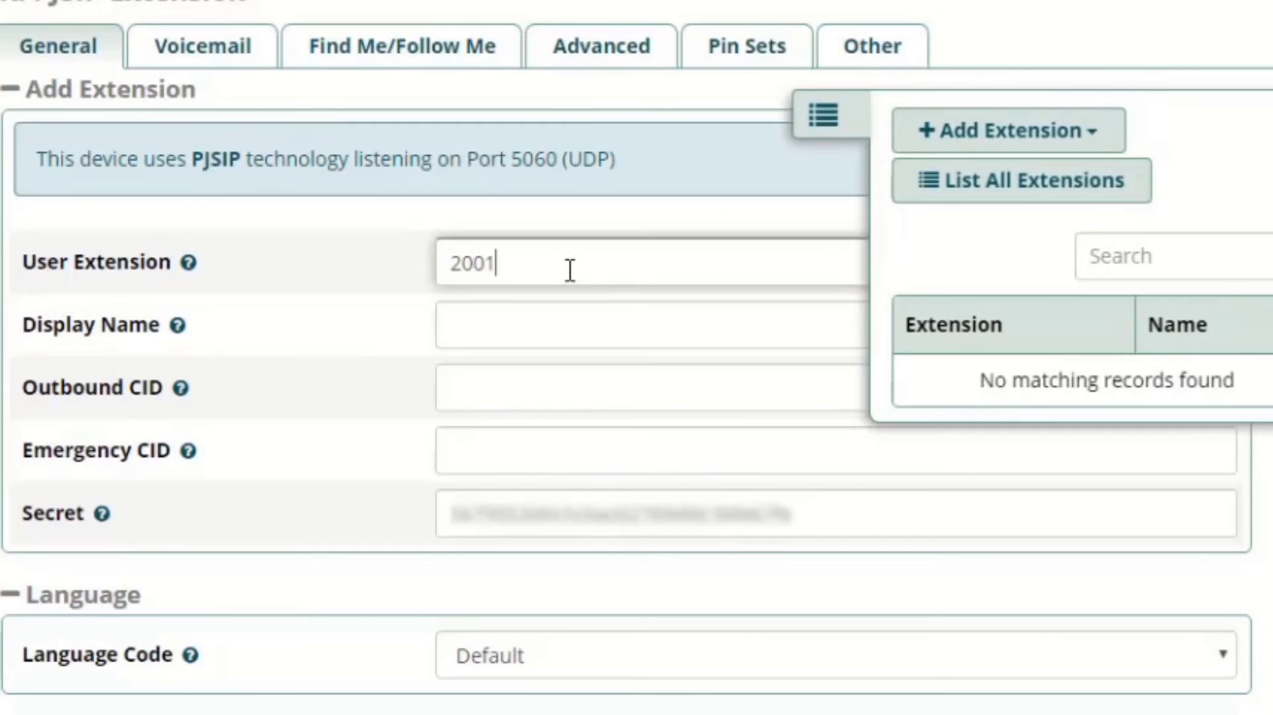
left_click(566, 323)
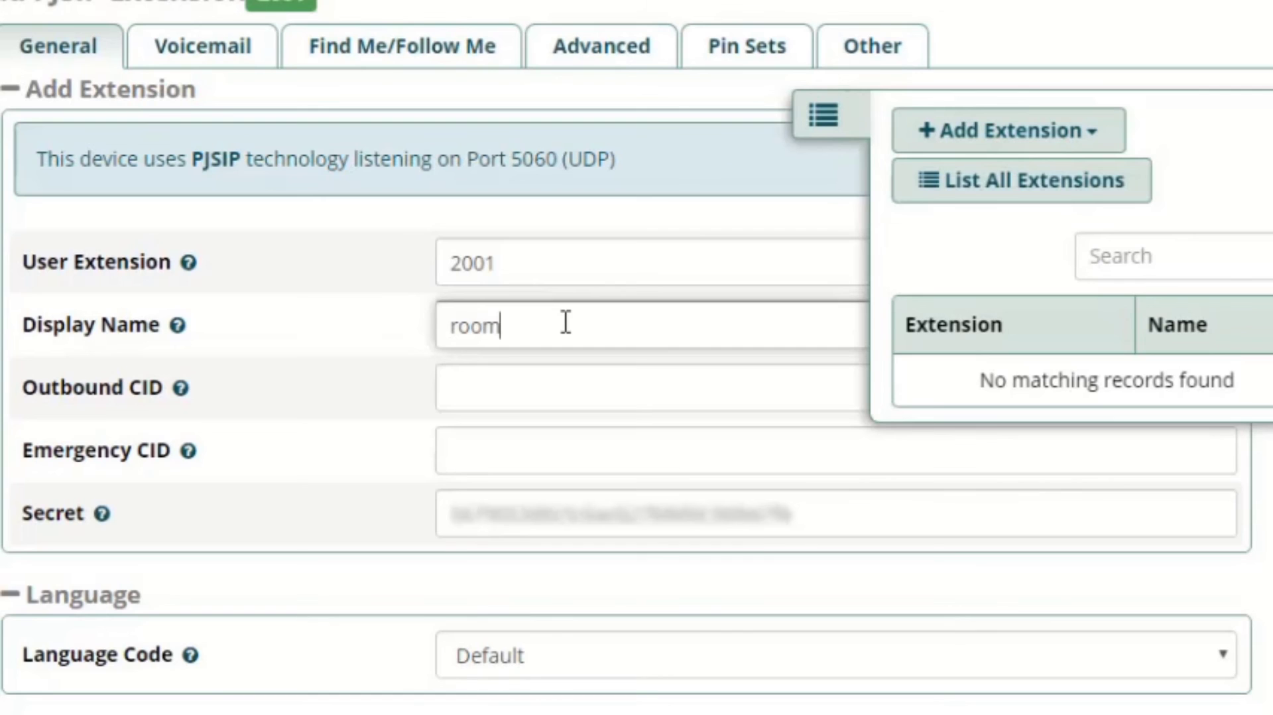
type("room1")
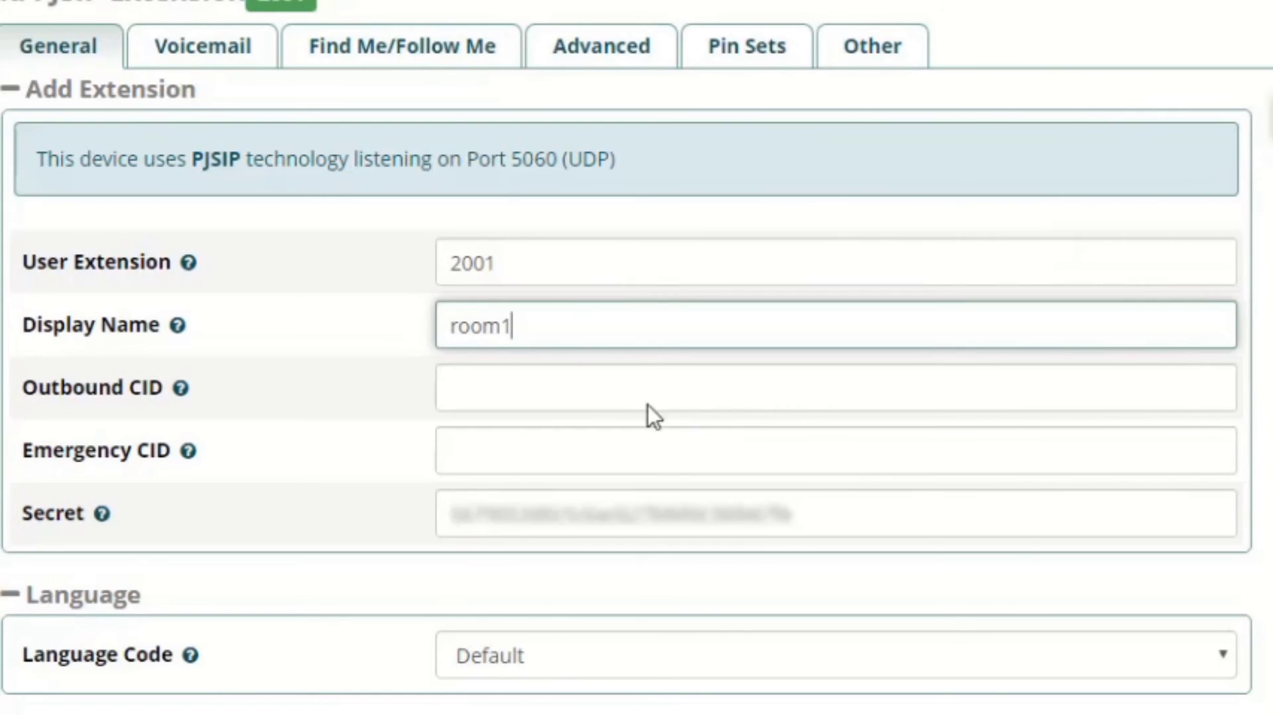
- Replace the generated secret of extension 2001 with the chosen extension password and submit the extension
left_click(619, 404)
left_click(575, 514)
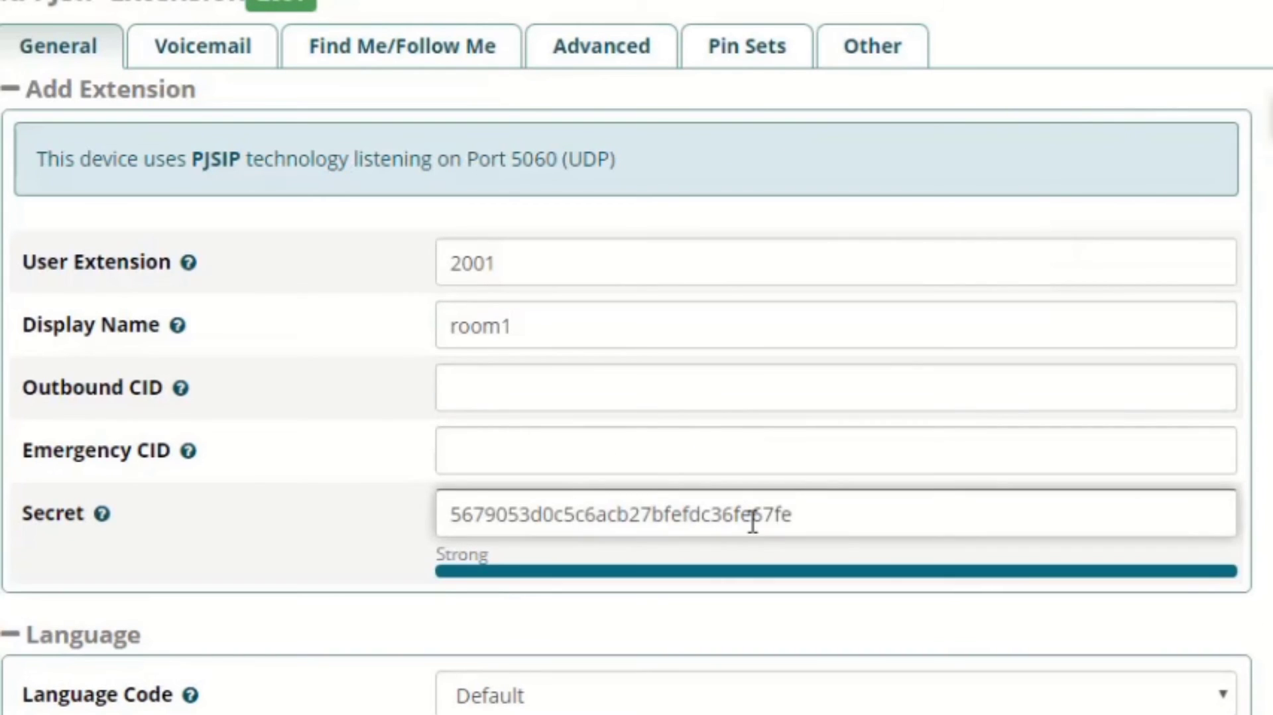
double_click(753, 522)
type("rr")
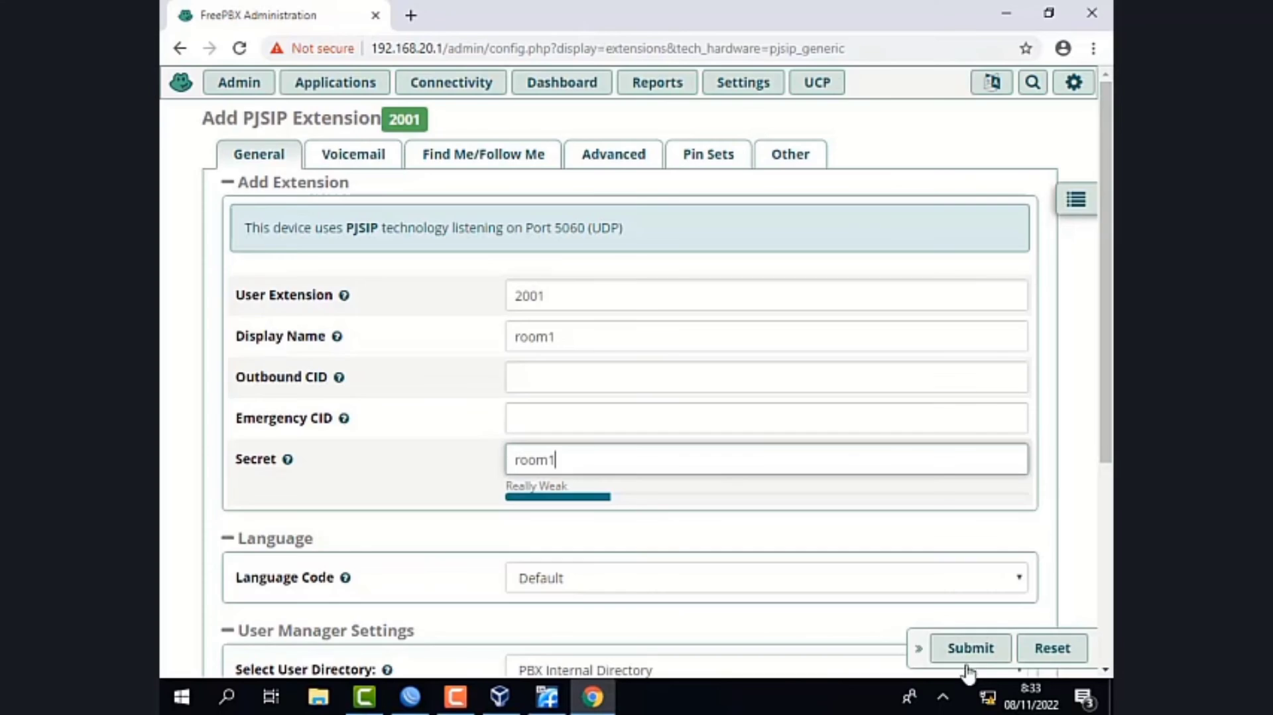
left_click(991, 651)
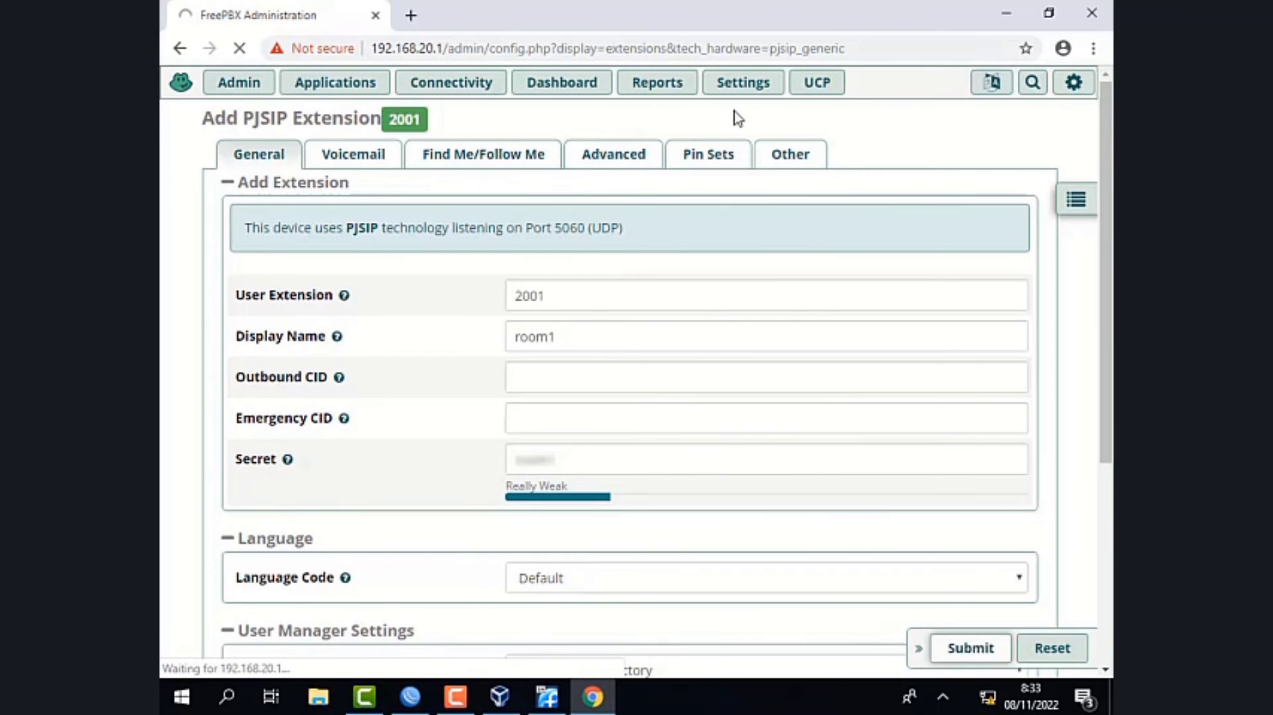
- Start another SIP [chan_pjsip] extension with user extension 2002 and display name room2
mouse_move(743, 82)
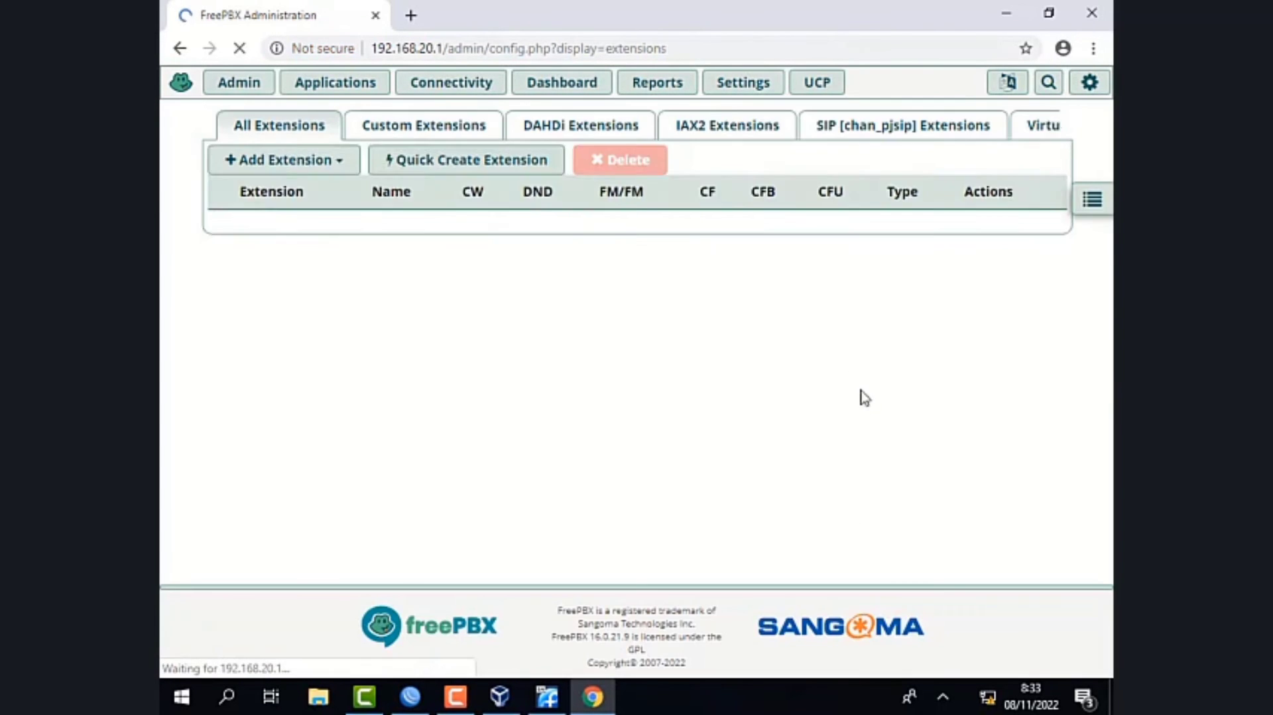
left_click(314, 173)
left_click(328, 279)
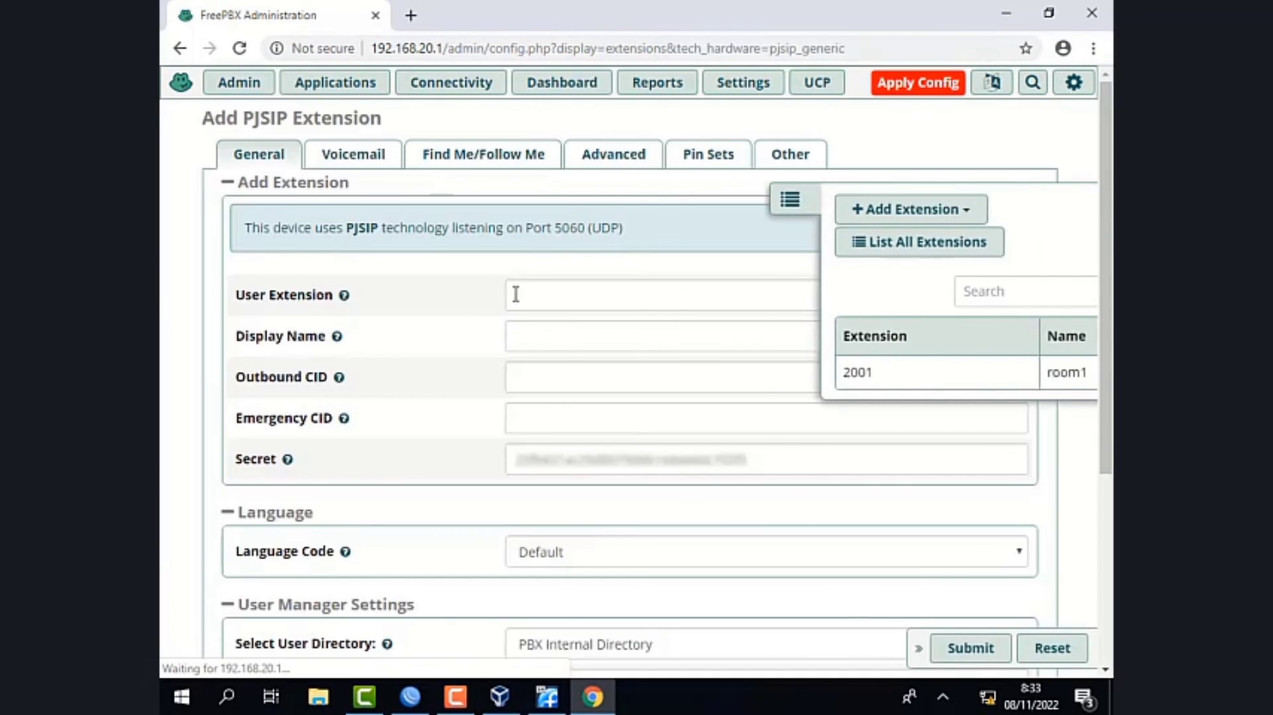
left_click(567, 298)
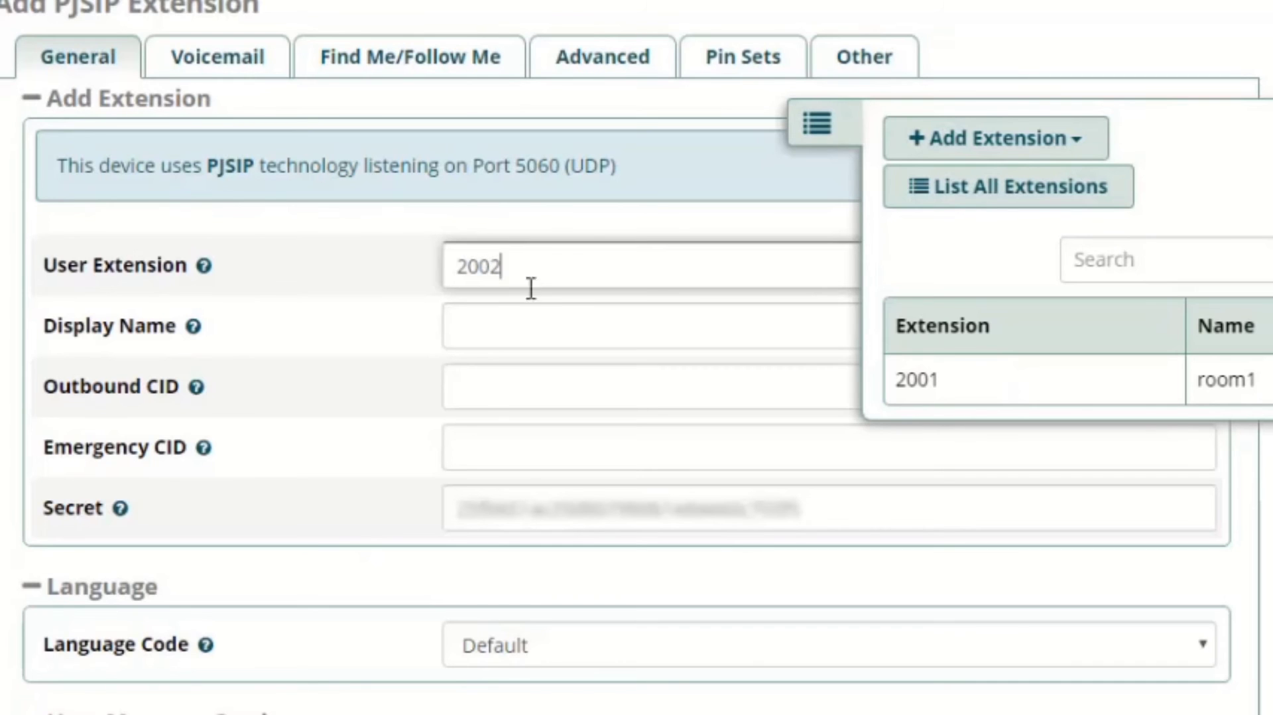
left_click(538, 318)
type("room2")
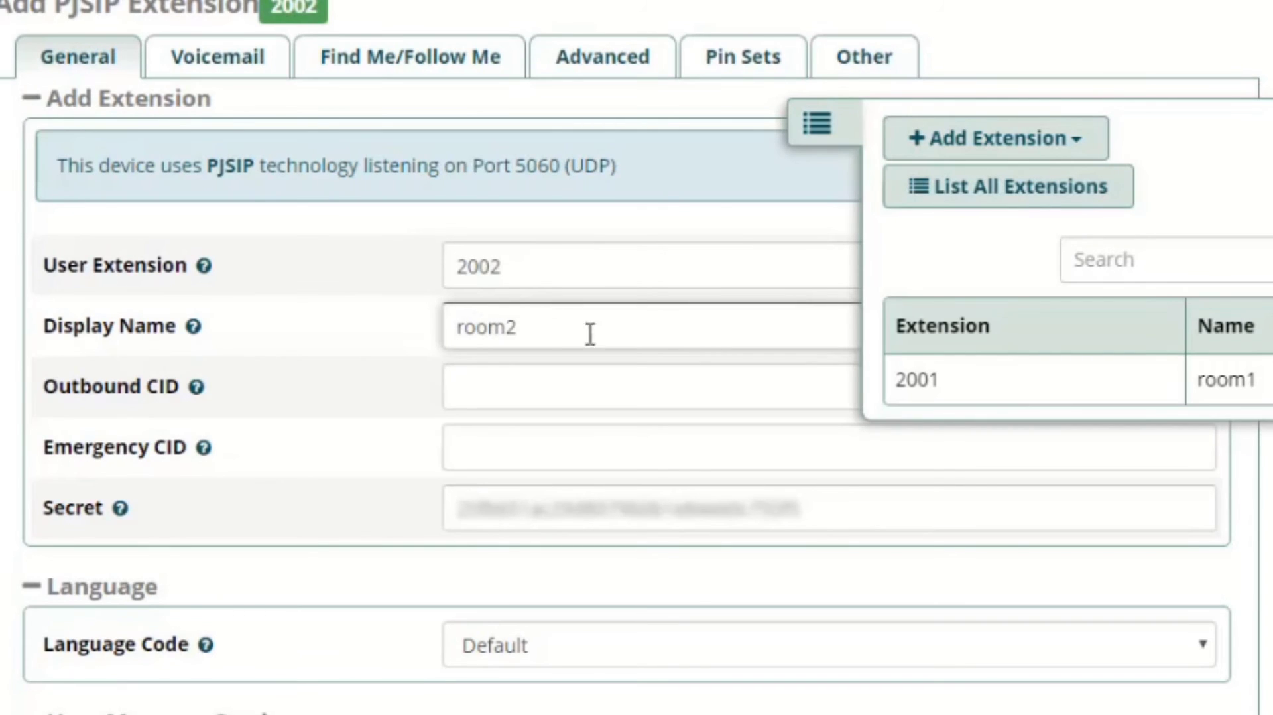
- Replace the generated secret of extension 2002 with the chosen extension password and submit the extension
double_click(853, 510)
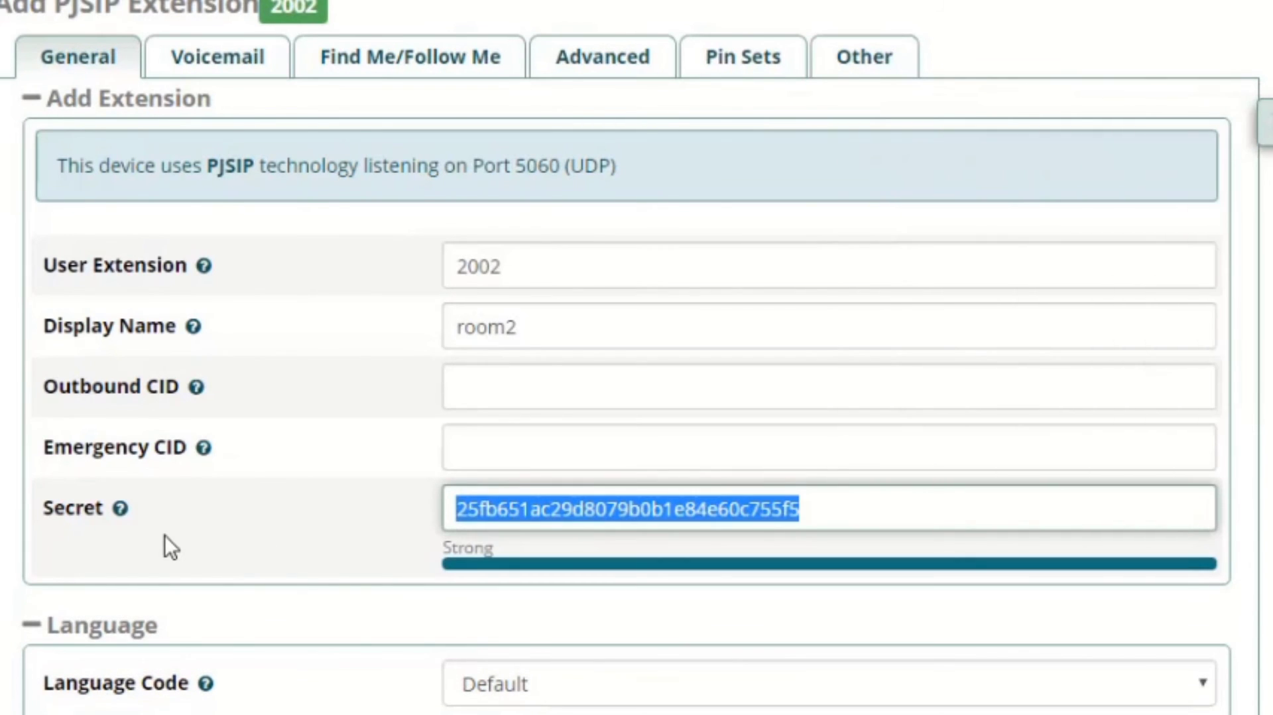
type("room2")
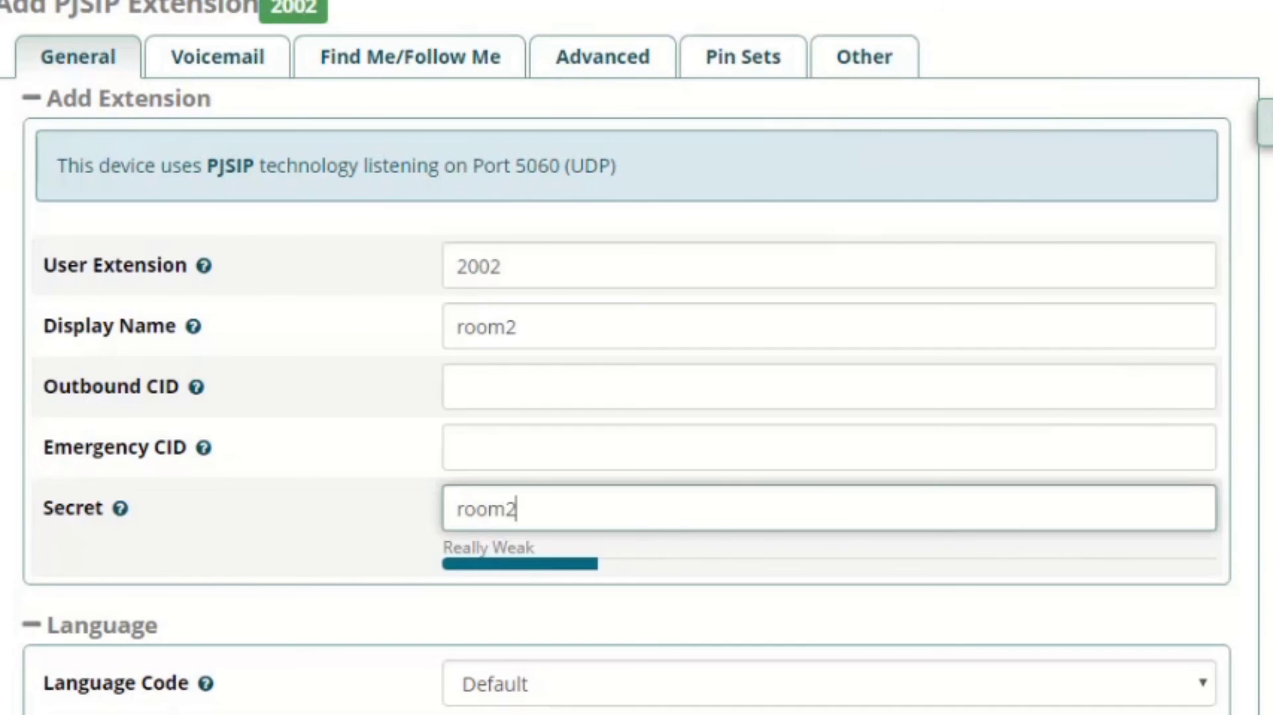
left_click(961, 653)
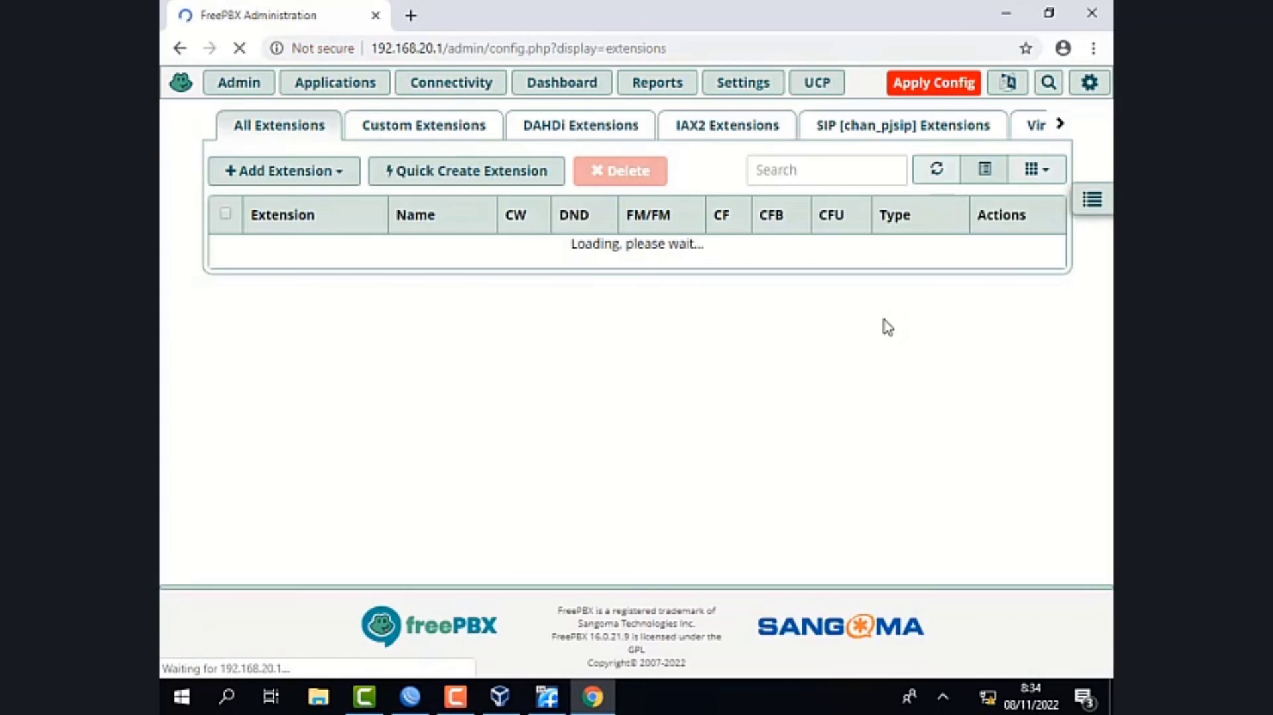
- Apply the configuration changes for the new extensions 2001 and 2002
left_click(951, 90)
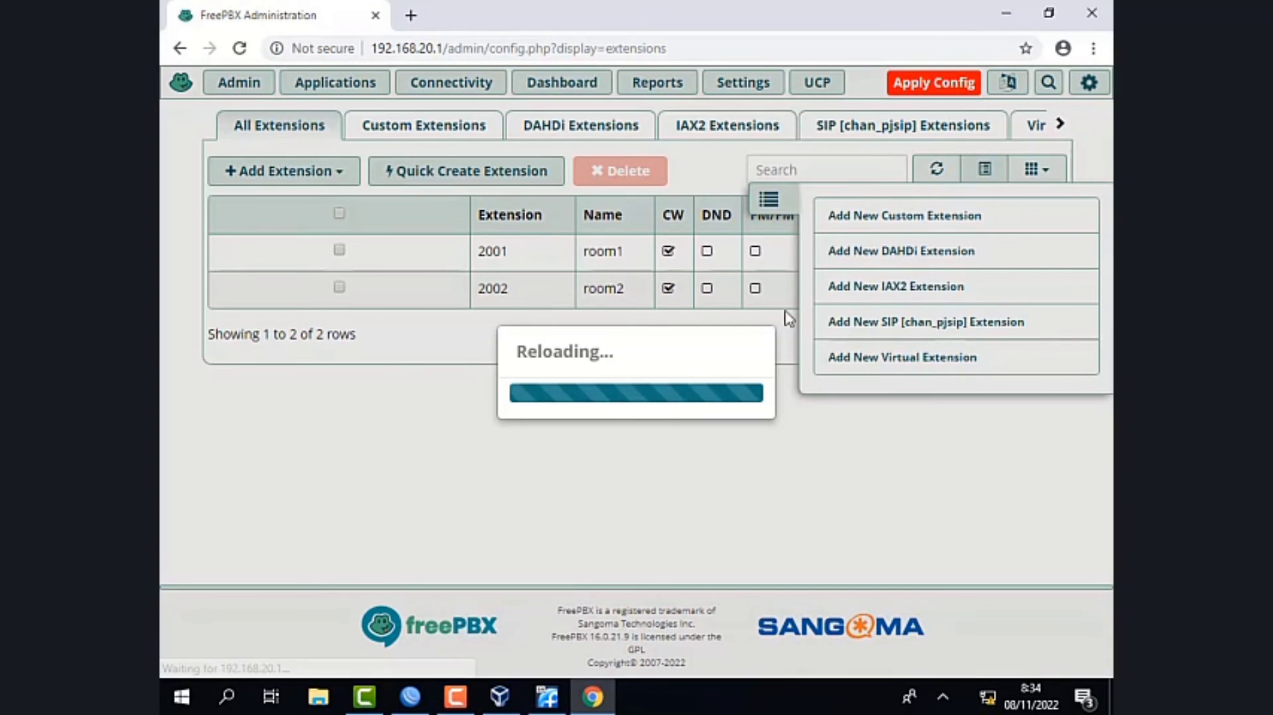
left_click(455, 696)
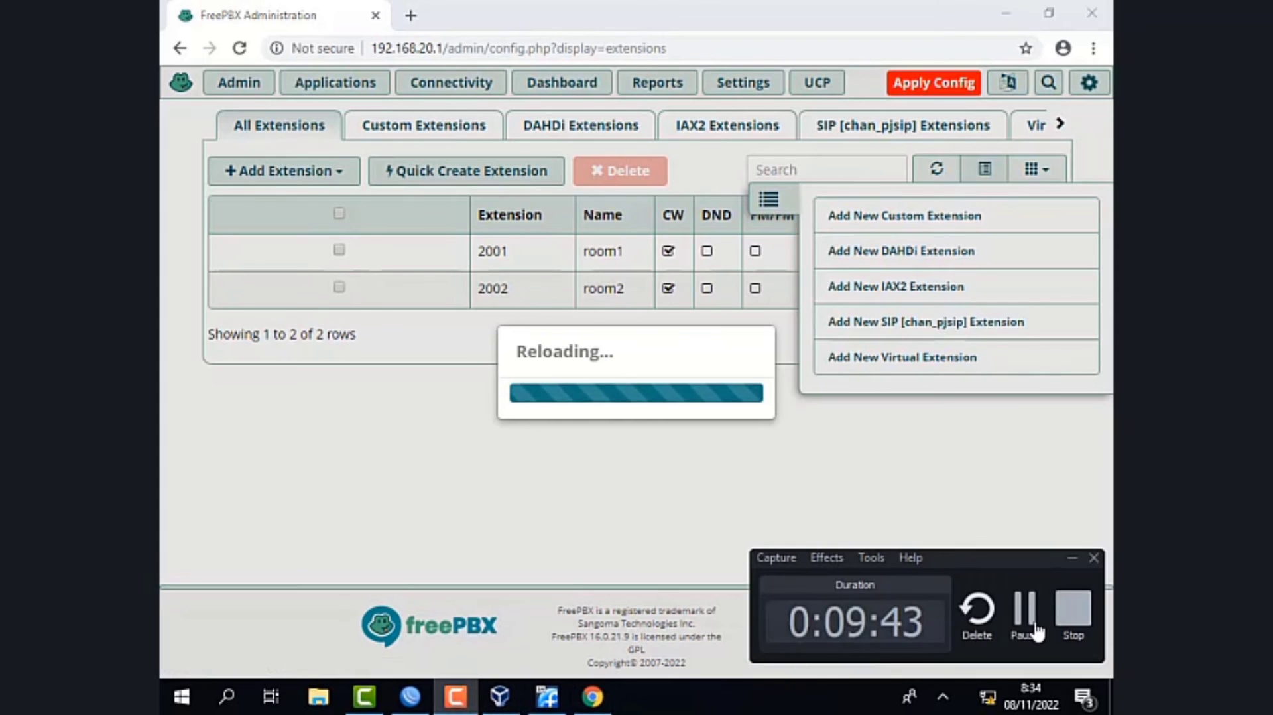
left_click(1036, 623)
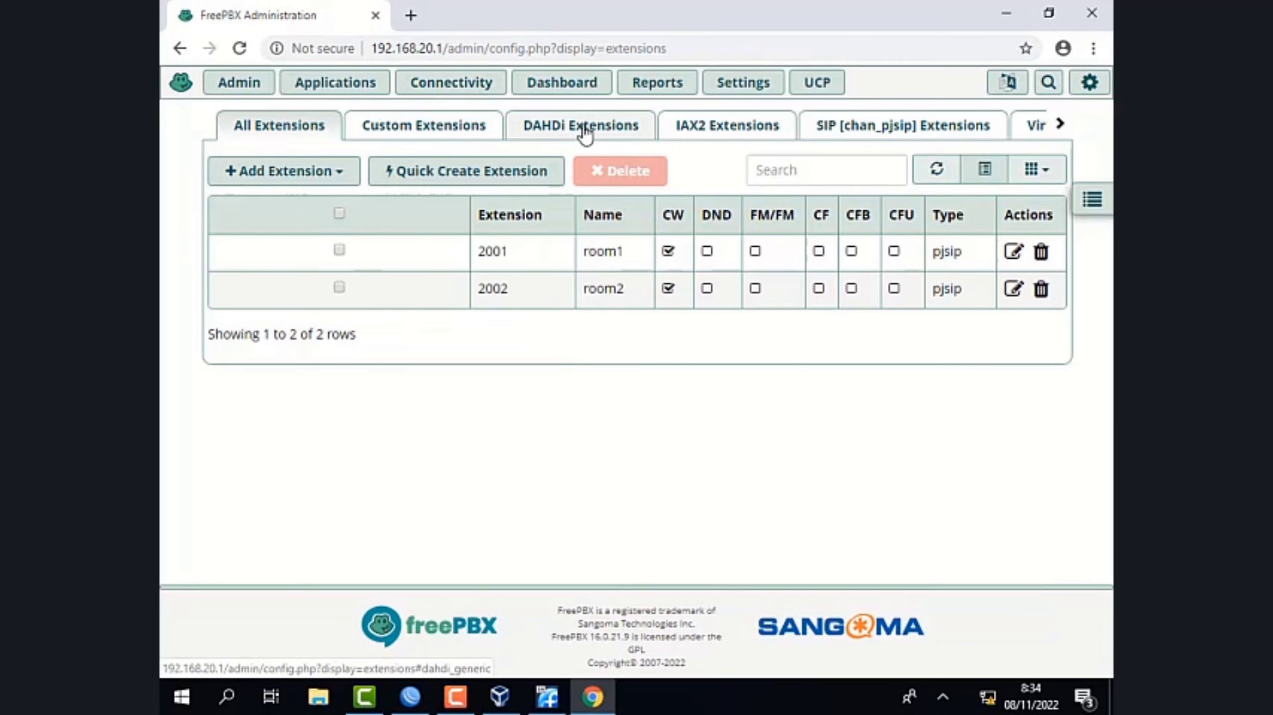
- Add an outbound route and name it Out_to_Server1
mouse_move(478, 80)
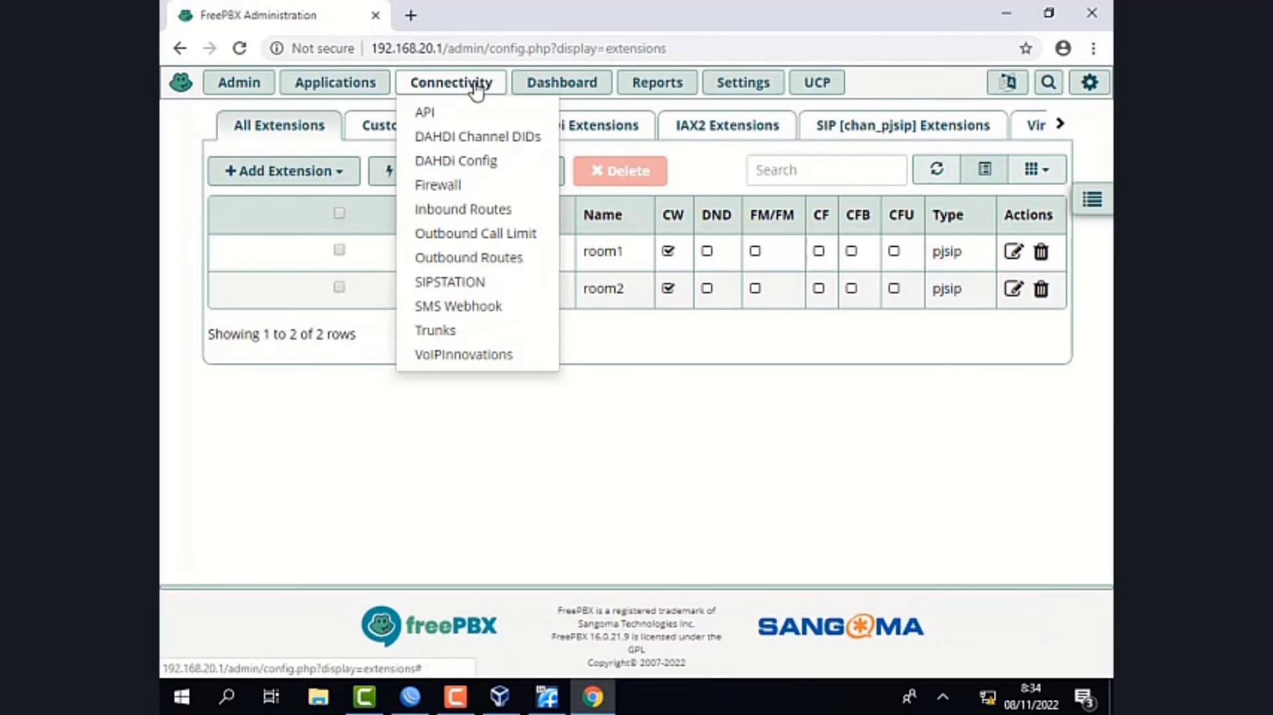
left_click(478, 259)
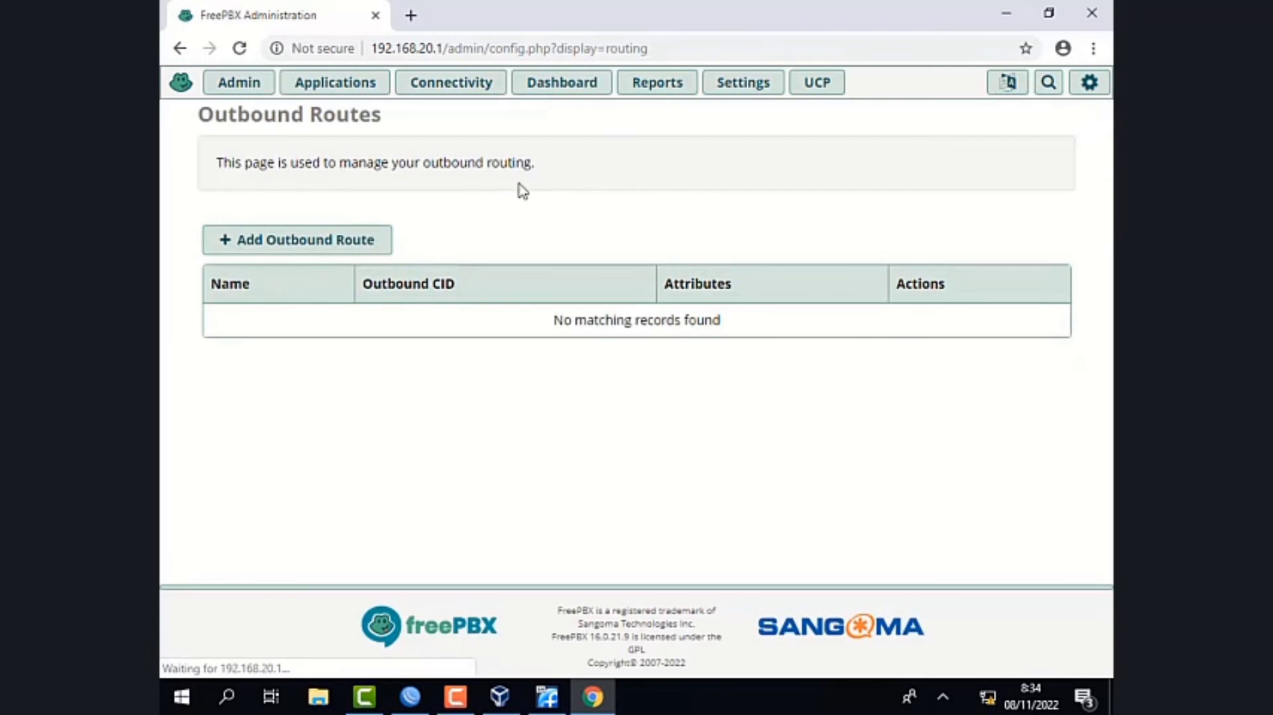
left_click(325, 250)
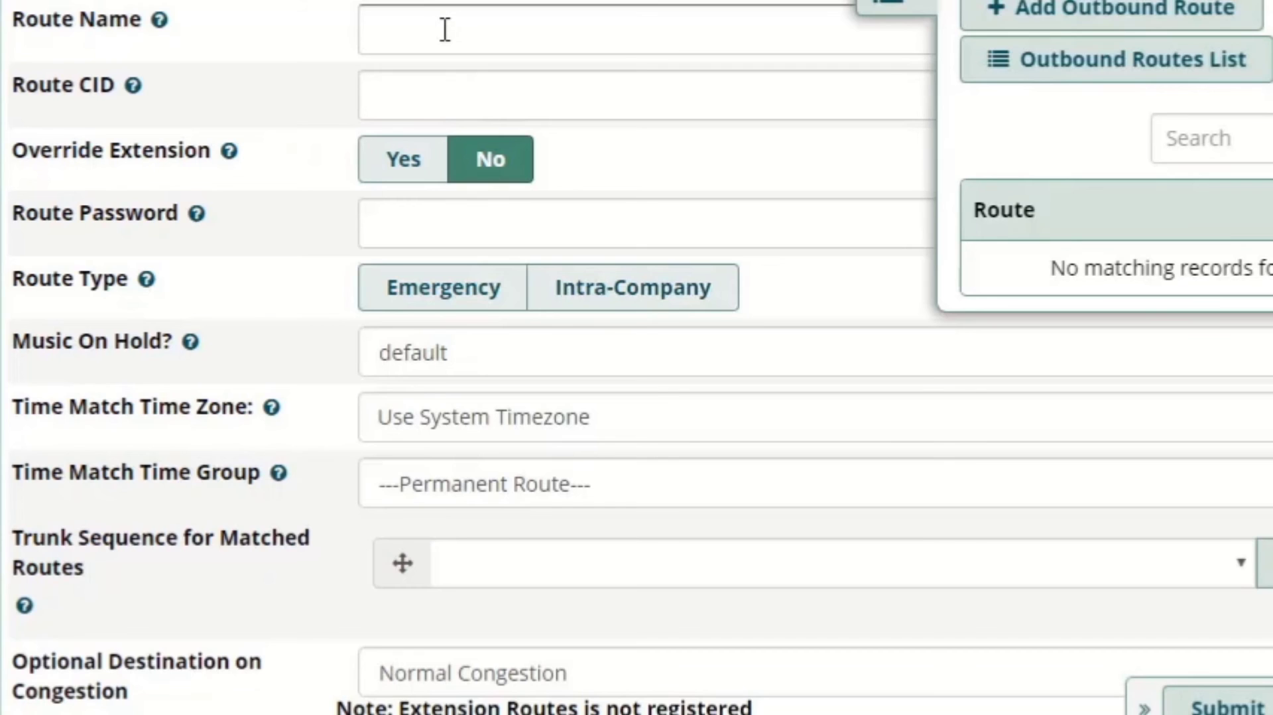
left_click(446, 29)
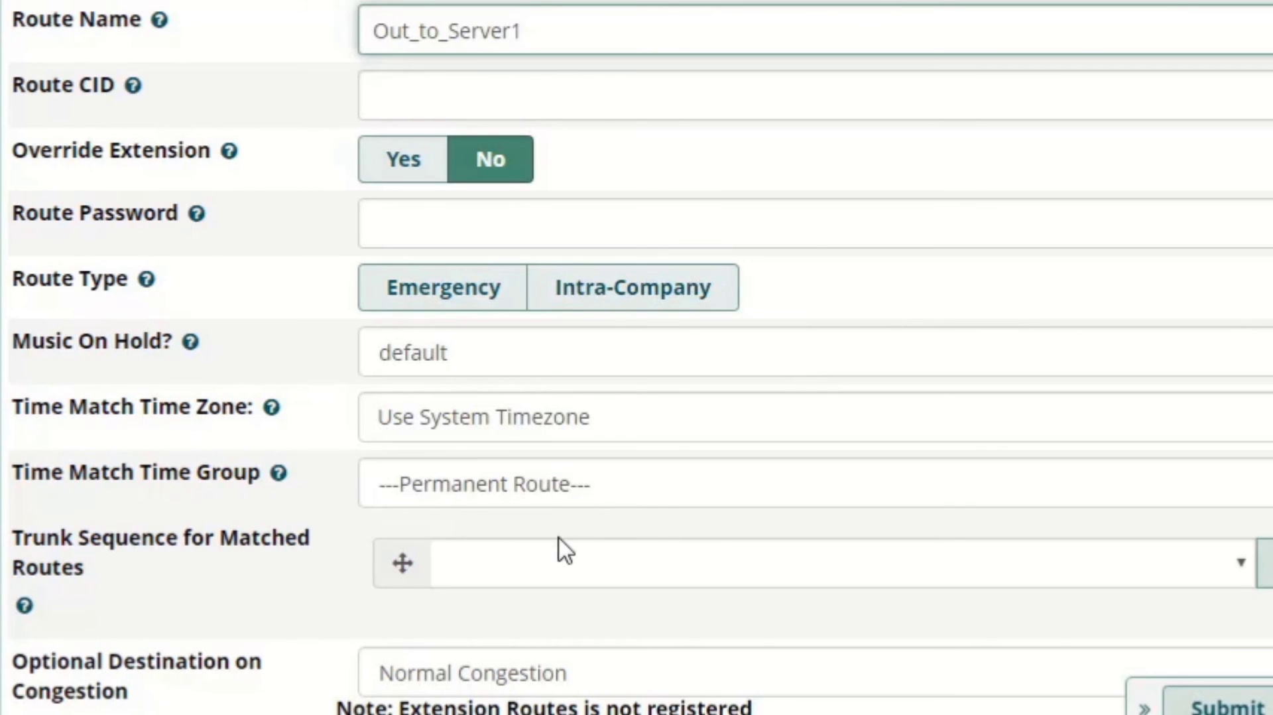
- Assign Trunk_to_Server1 to the route's trunk sequence and set its dial match pattern to 1xxx
left_click(557, 567)
left_click(560, 630)
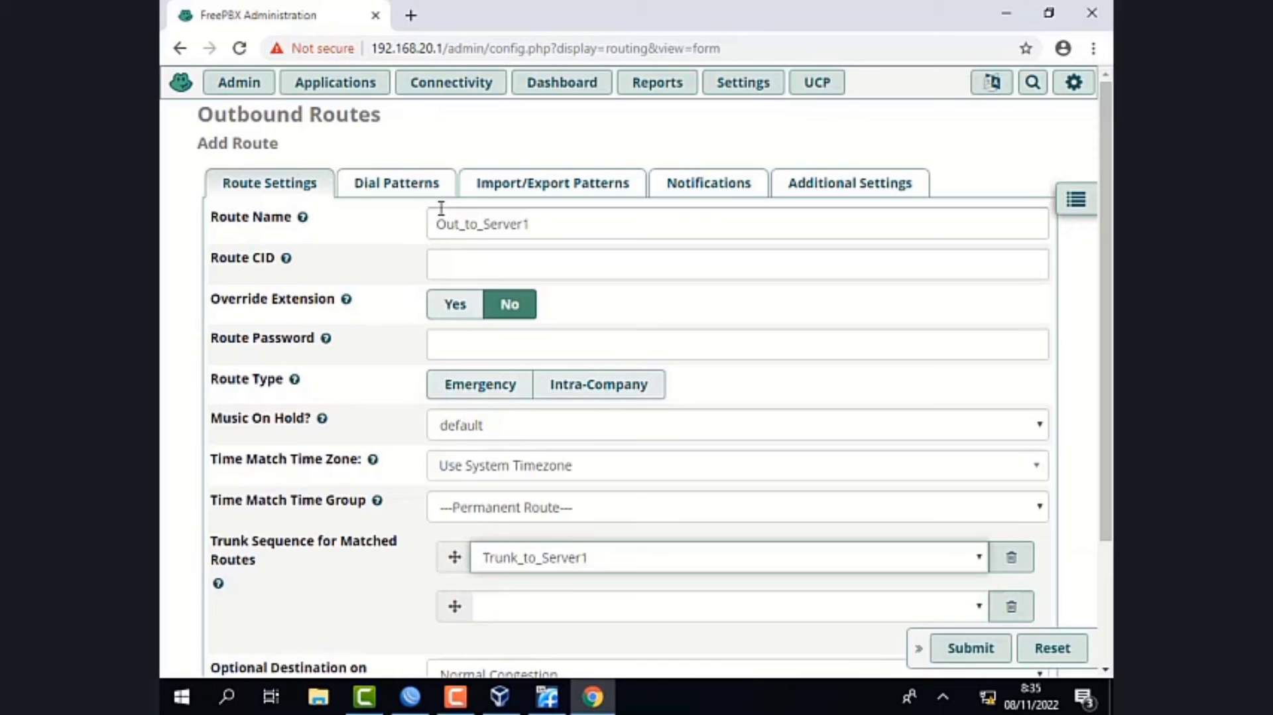
left_click(409, 196)
left_click(719, 416)
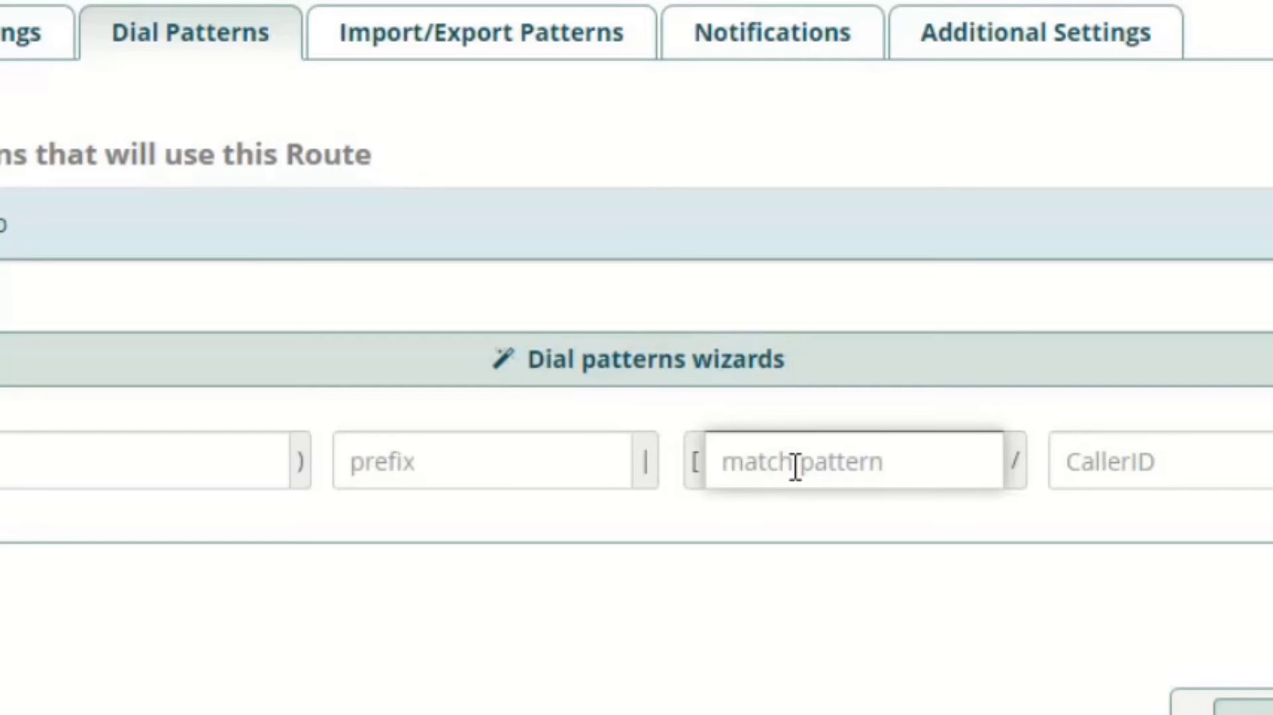
type("1xxx")
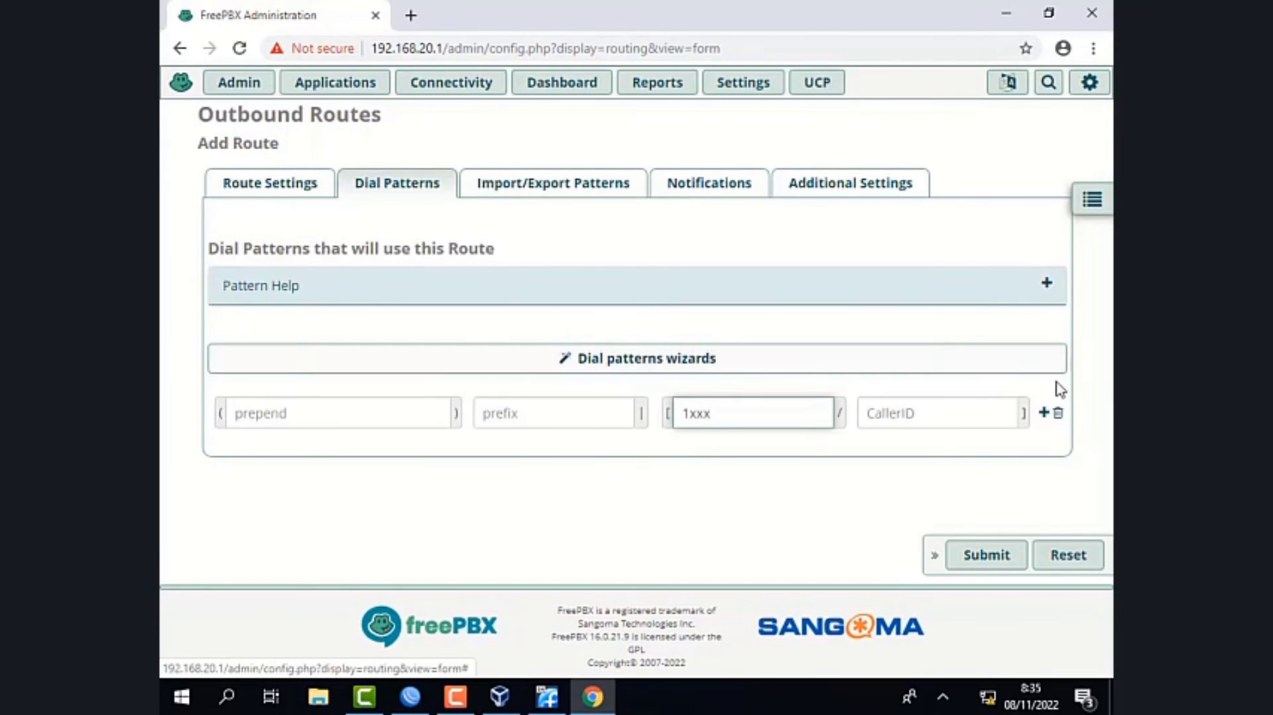
- Submit the outbound route and apply the configuration changes
left_click(987, 553)
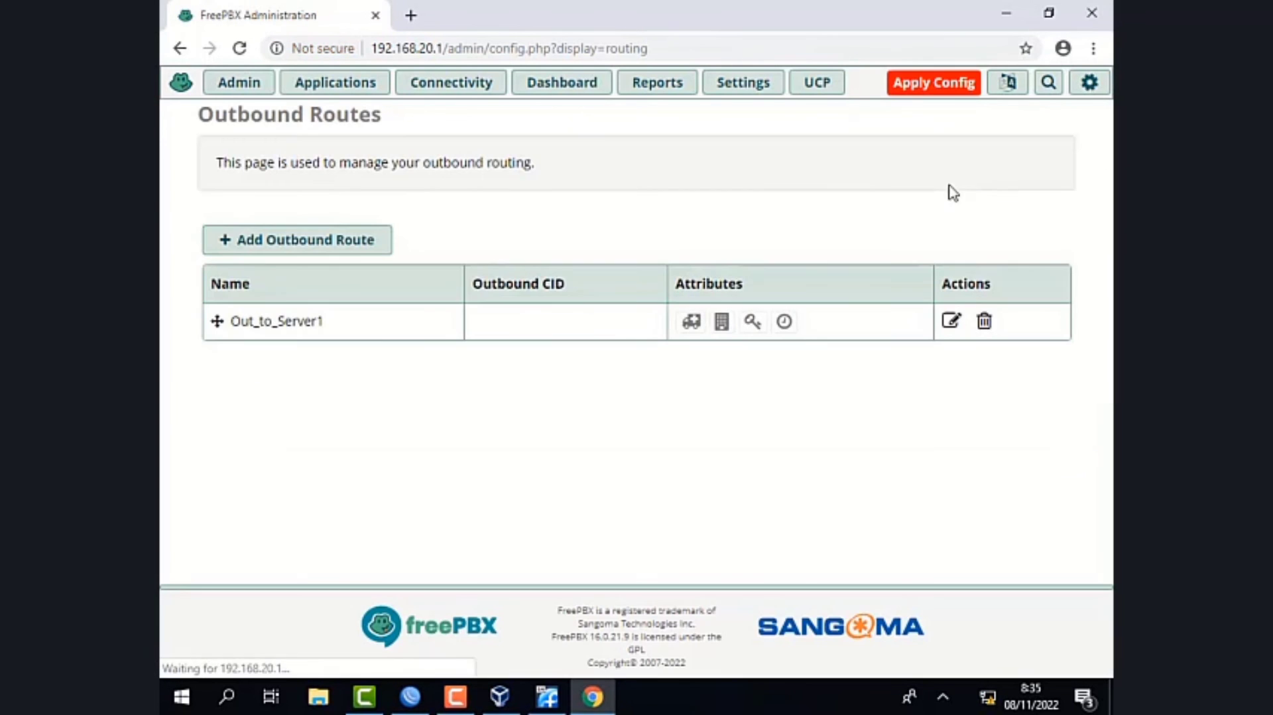
left_click(936, 84)
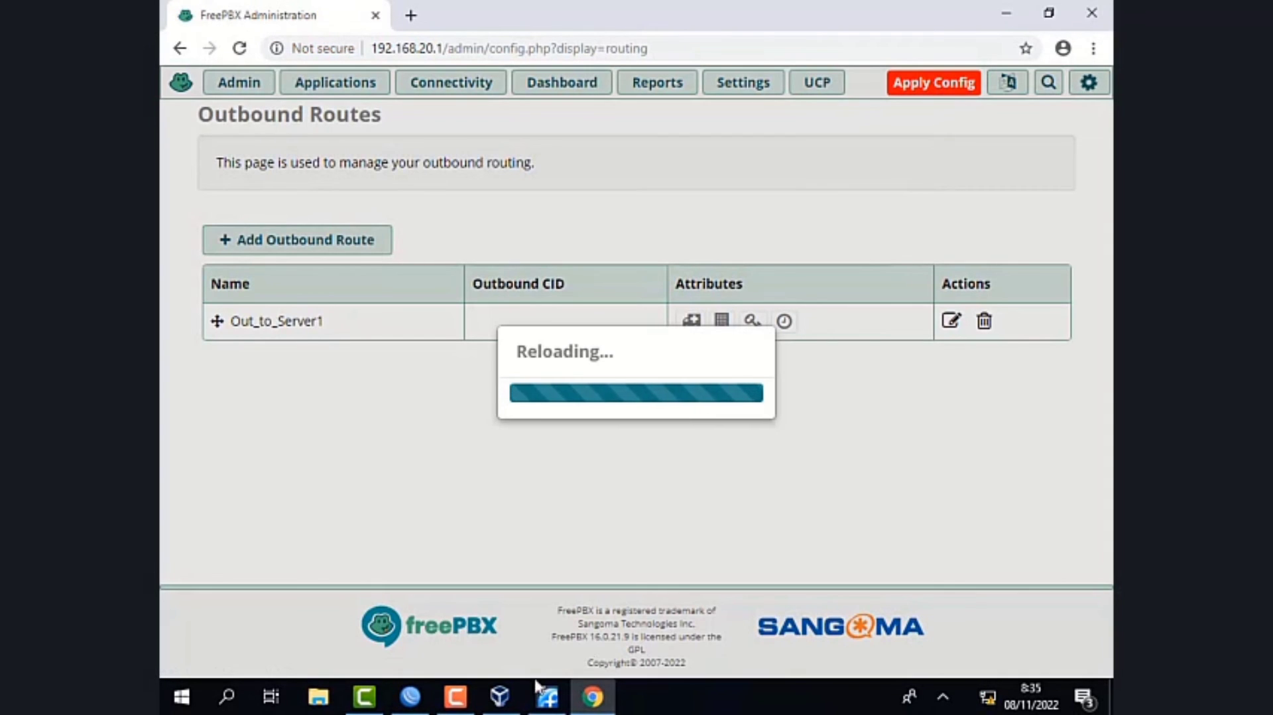
left_click(456, 697)
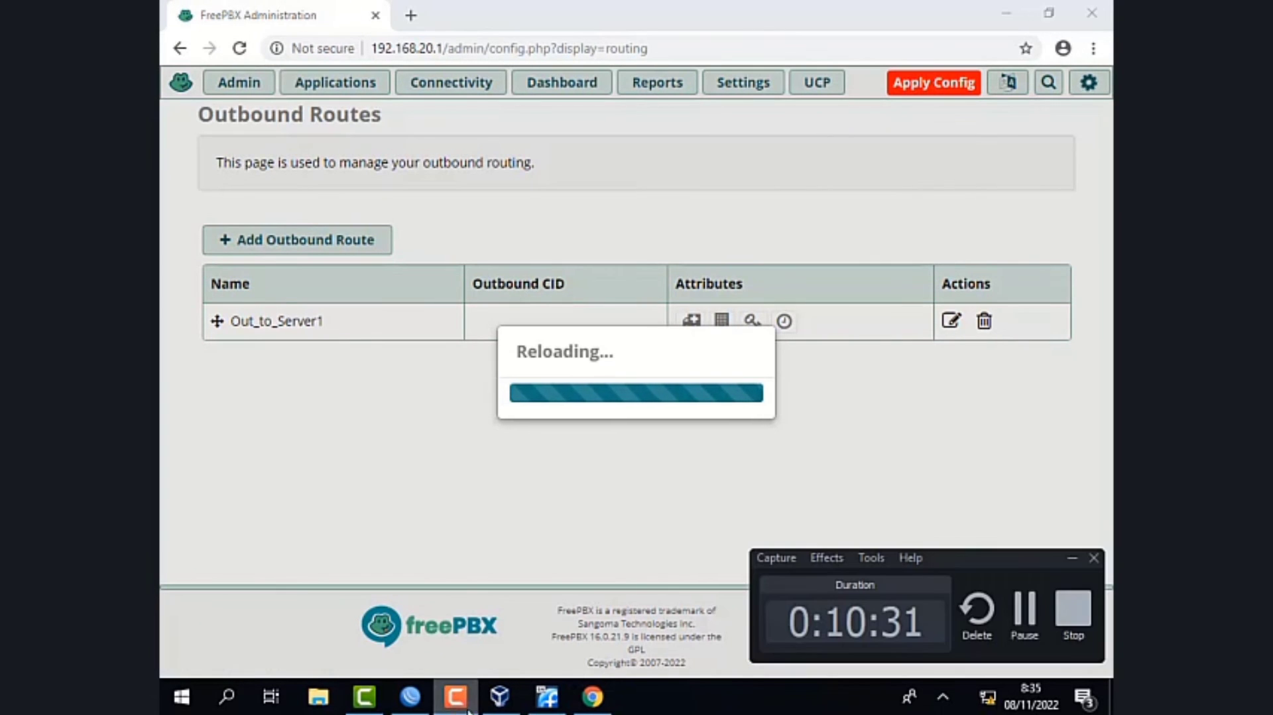
left_click(1028, 611)
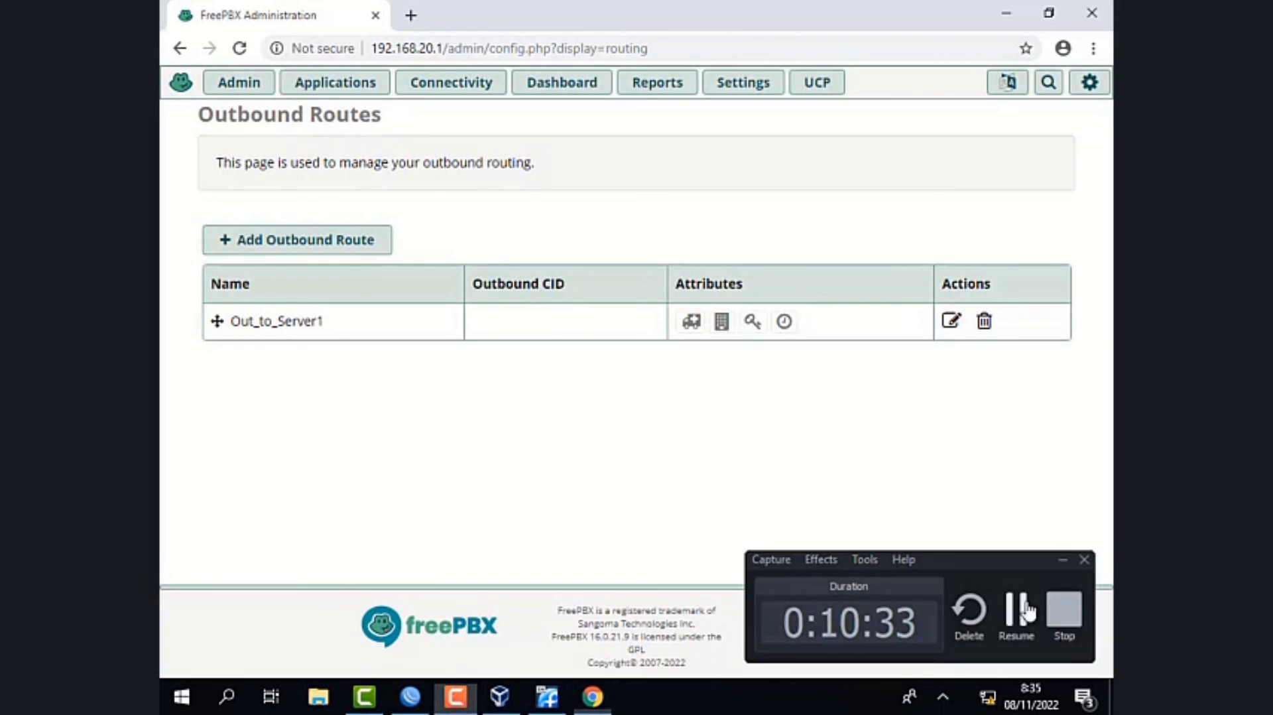
left_click(1028, 611)
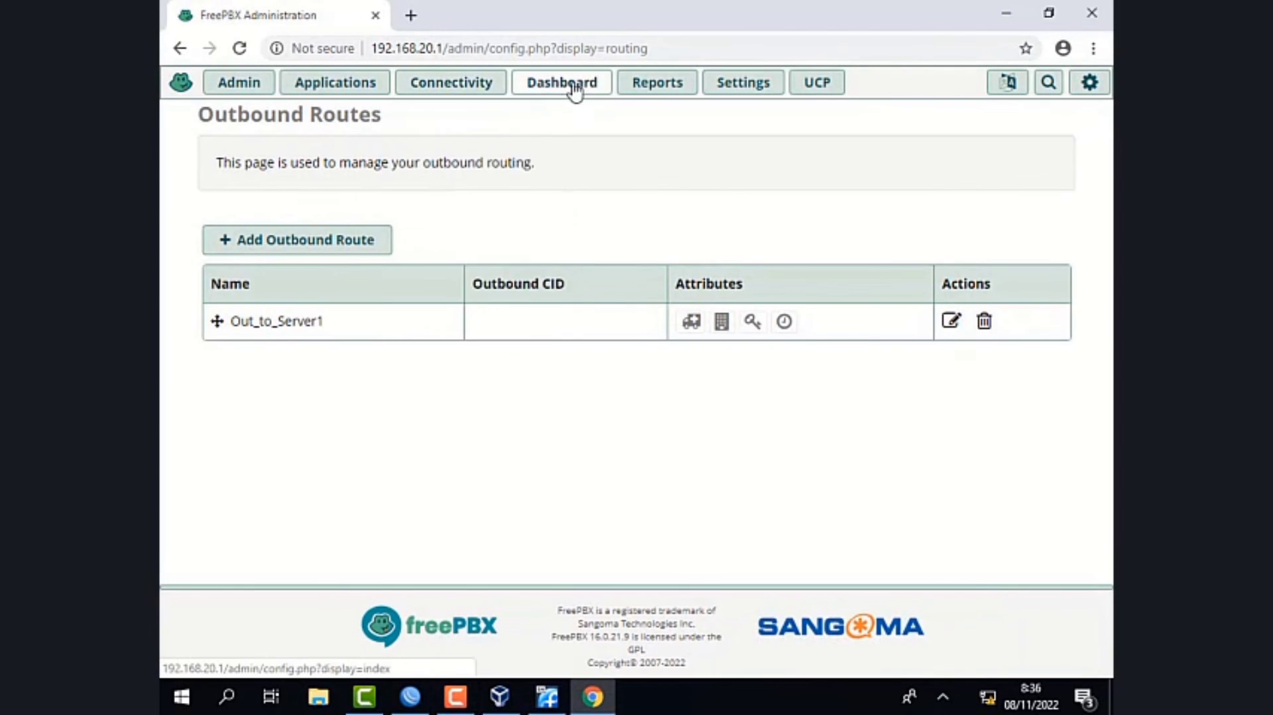
- Open the Asterisk Info report and examine the channel status of Trunk_to_Server1 and extensions 2001 and 2002
mouse_move(657, 81)
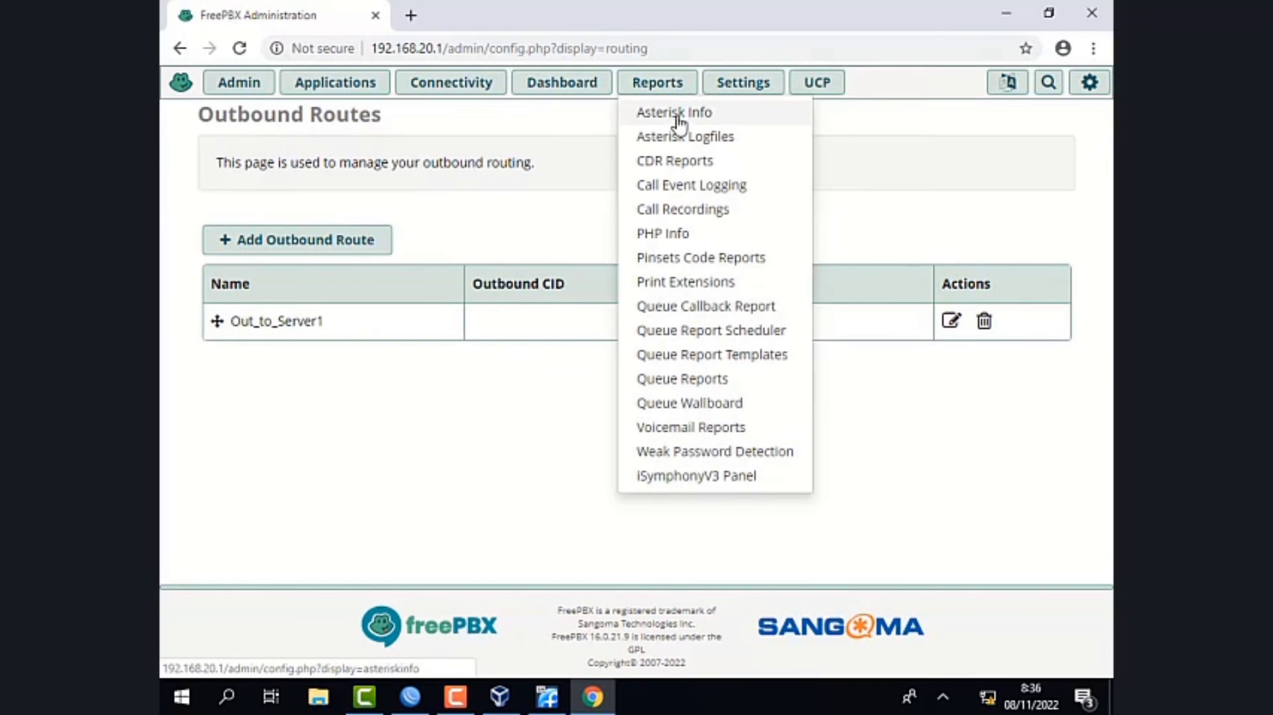
left_click(680, 122)
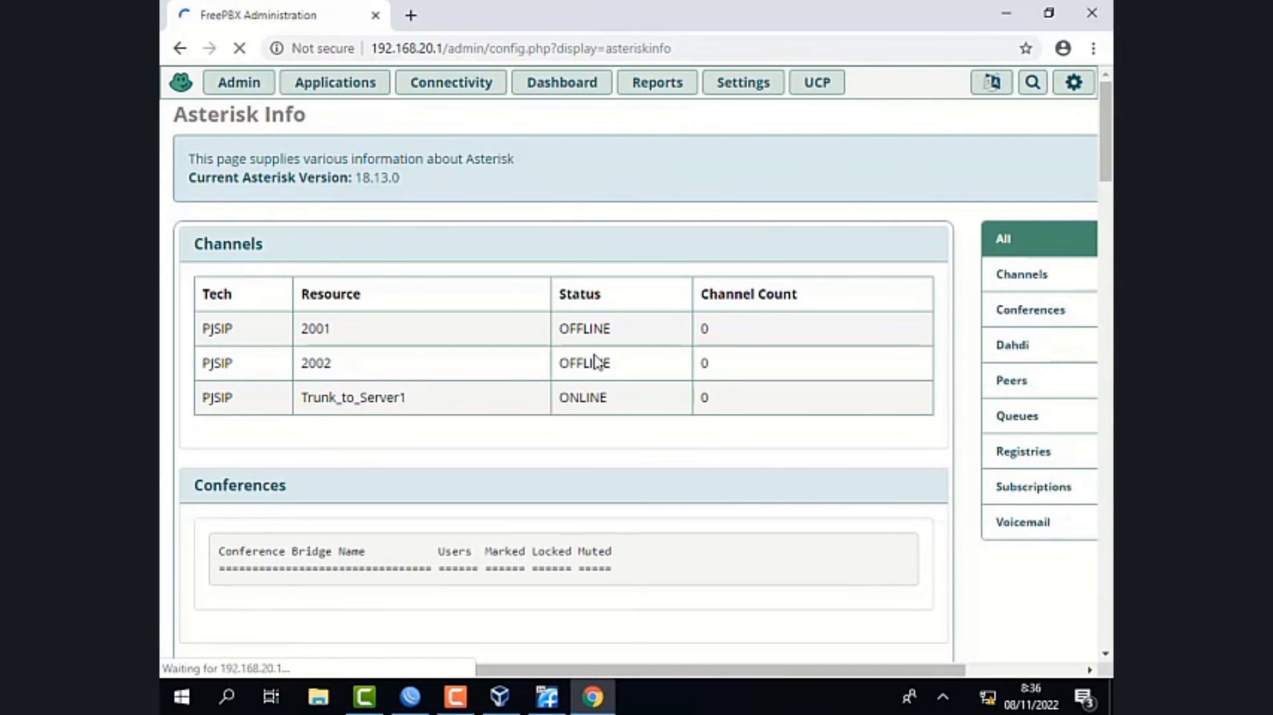
left_click_drag(602, 403, 566, 412)
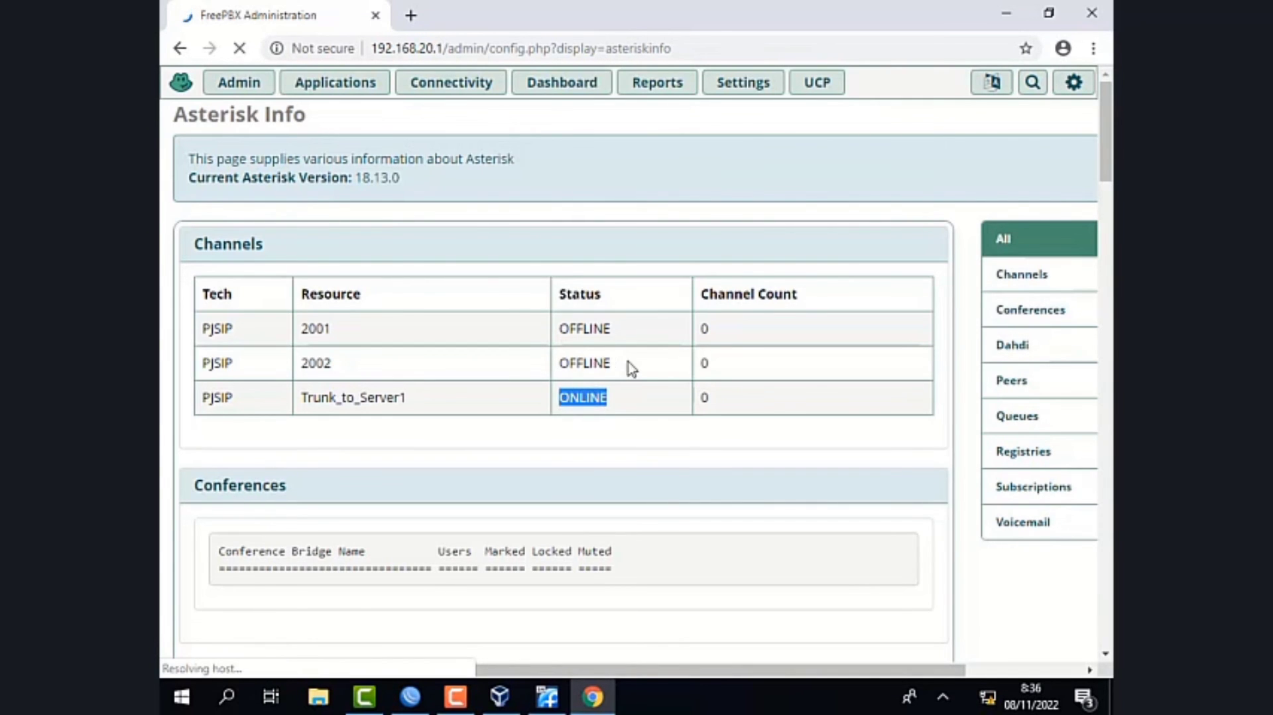
left_click_drag(617, 364, 557, 366)
left_click_drag(611, 330, 559, 325)
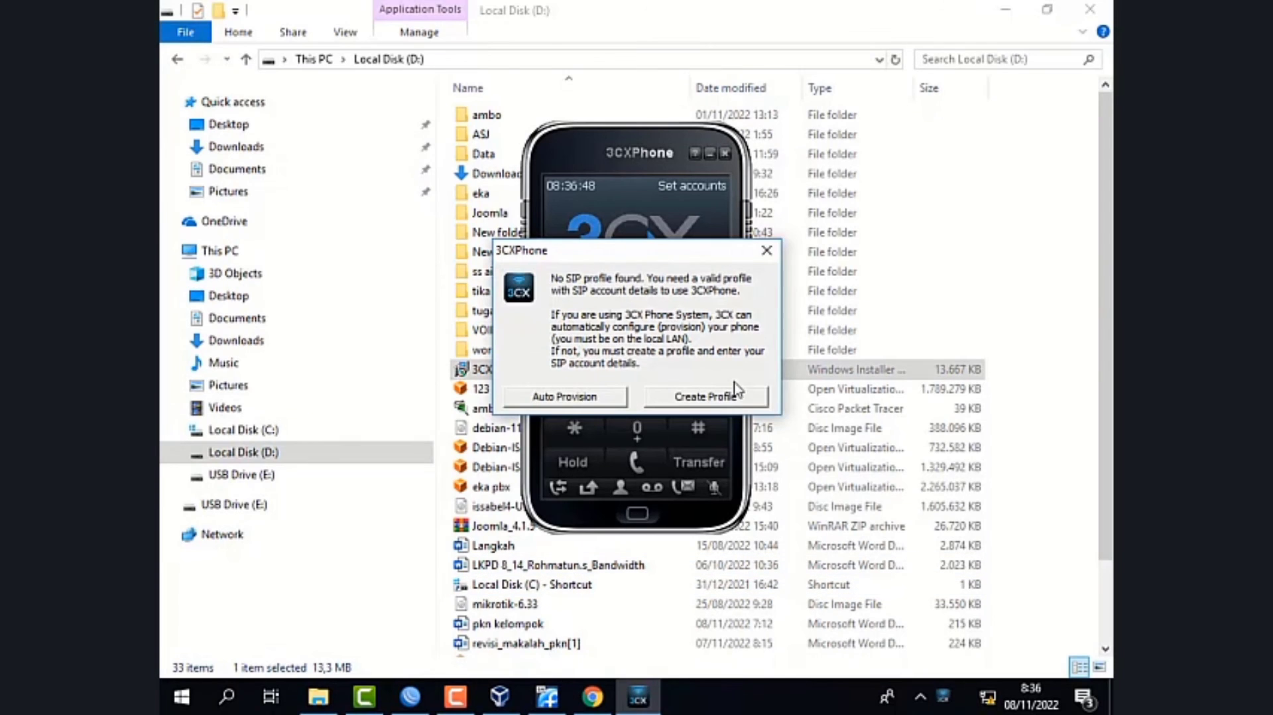
- In 3CXPhone, create a SIP account profile named room1 with caller ID 2001
left_click(724, 398)
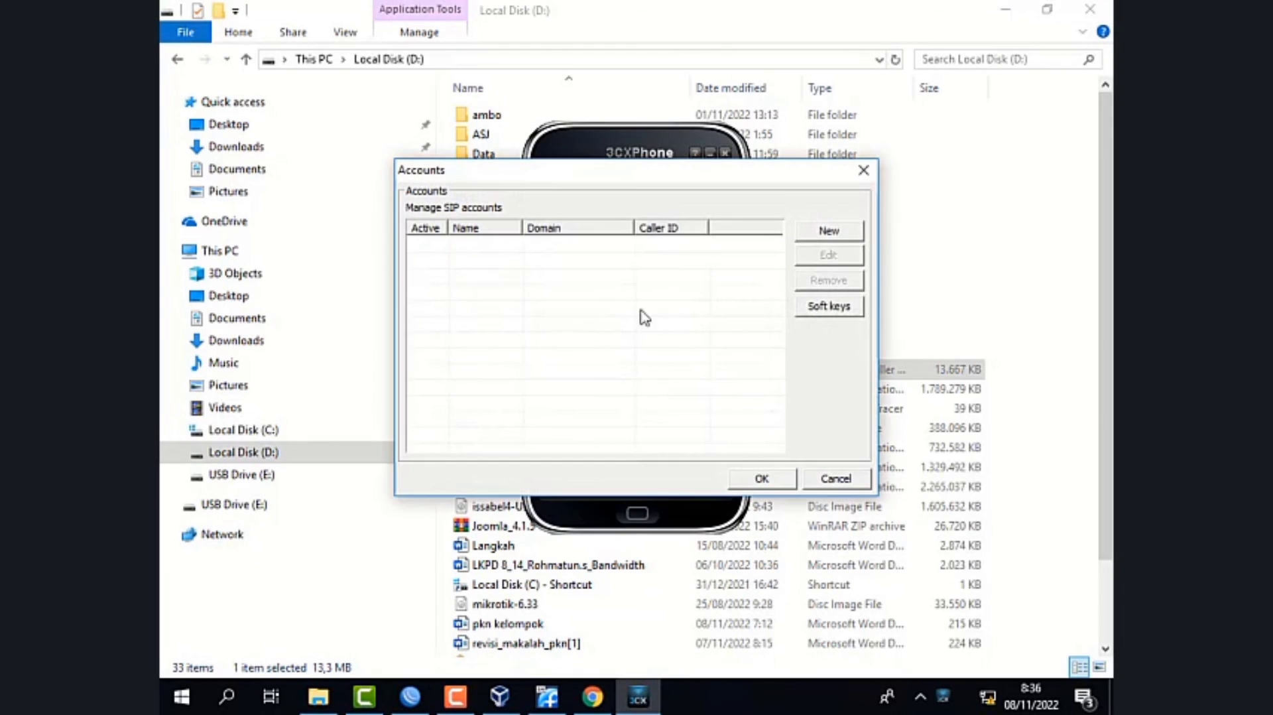
left_click(829, 231)
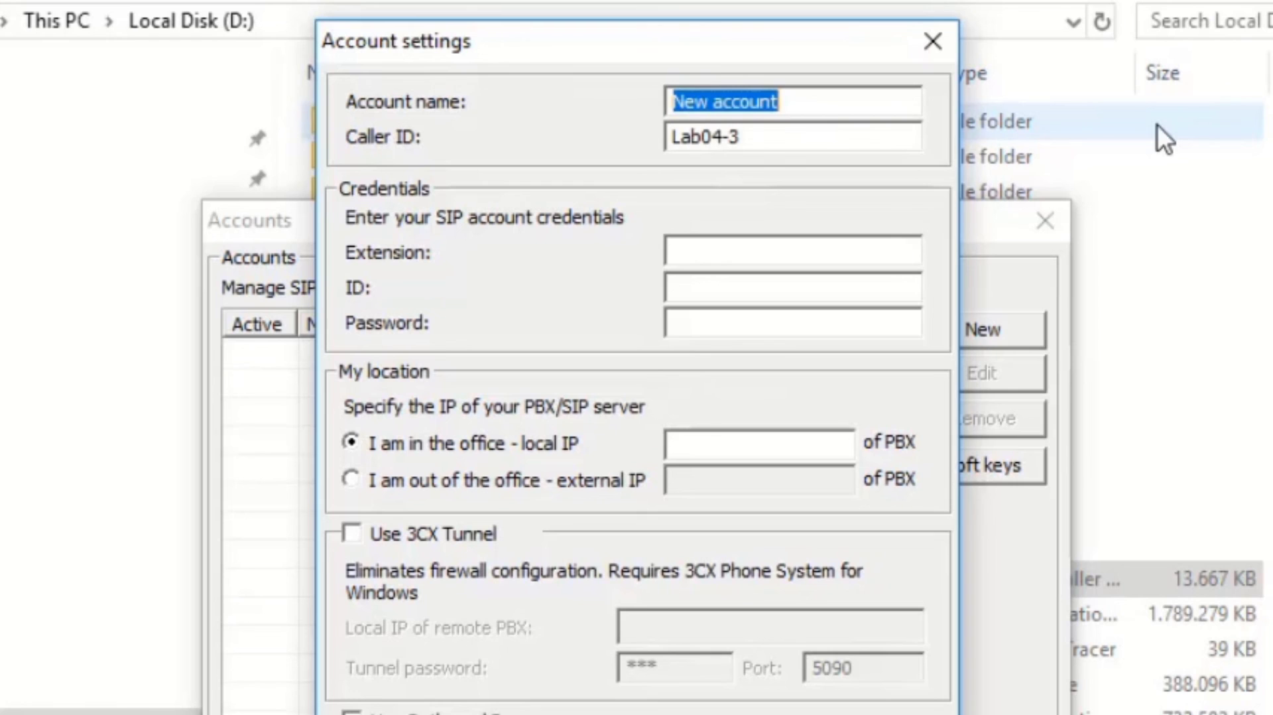
type("room")
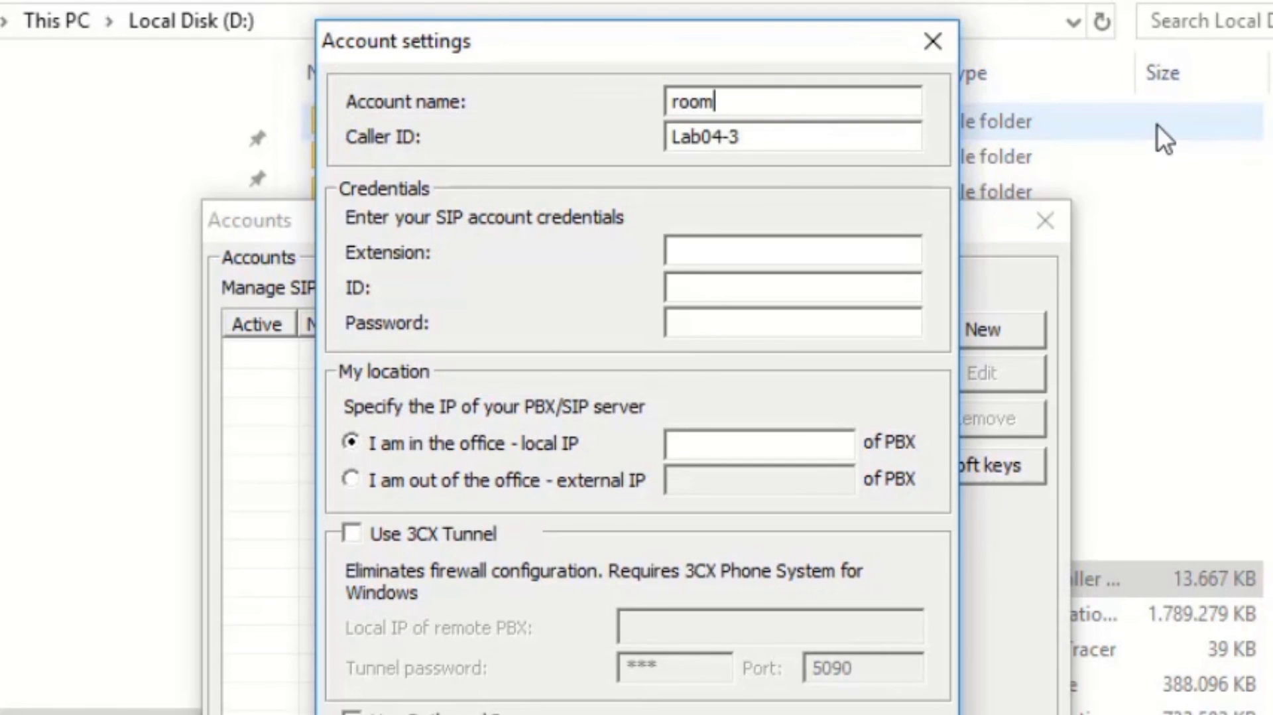
type("1")
key("Tab")
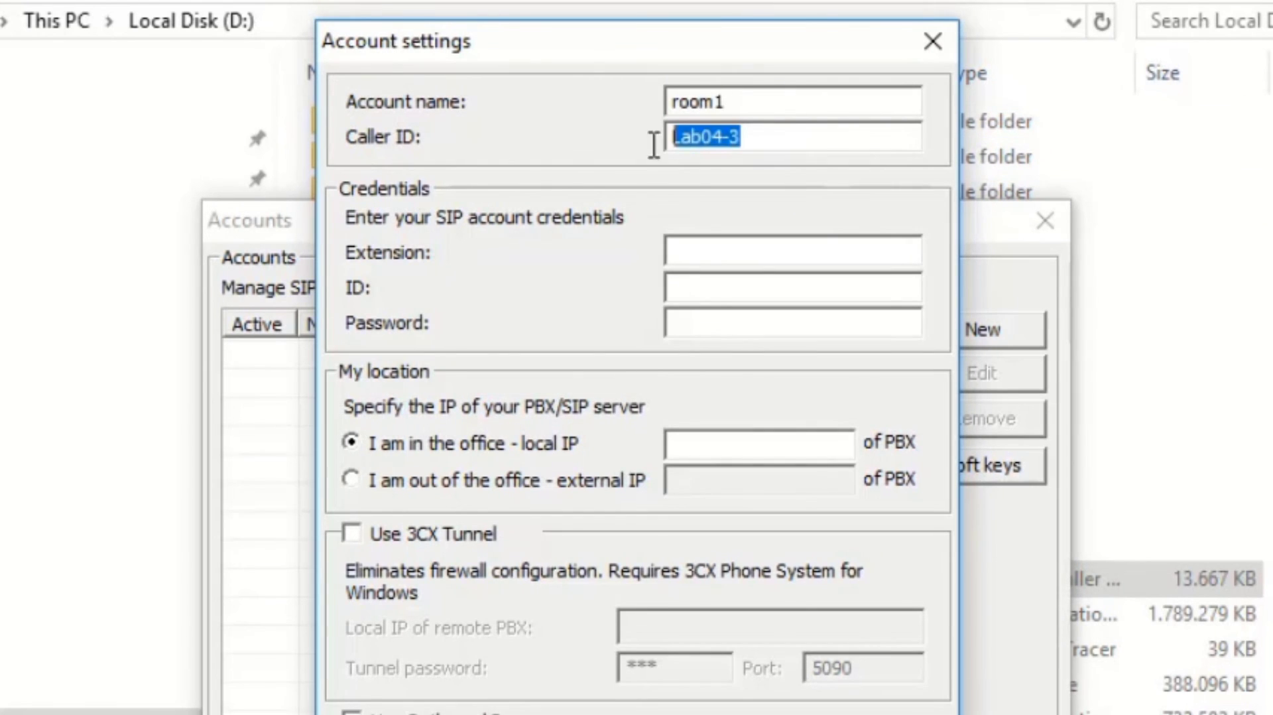
type("2001")
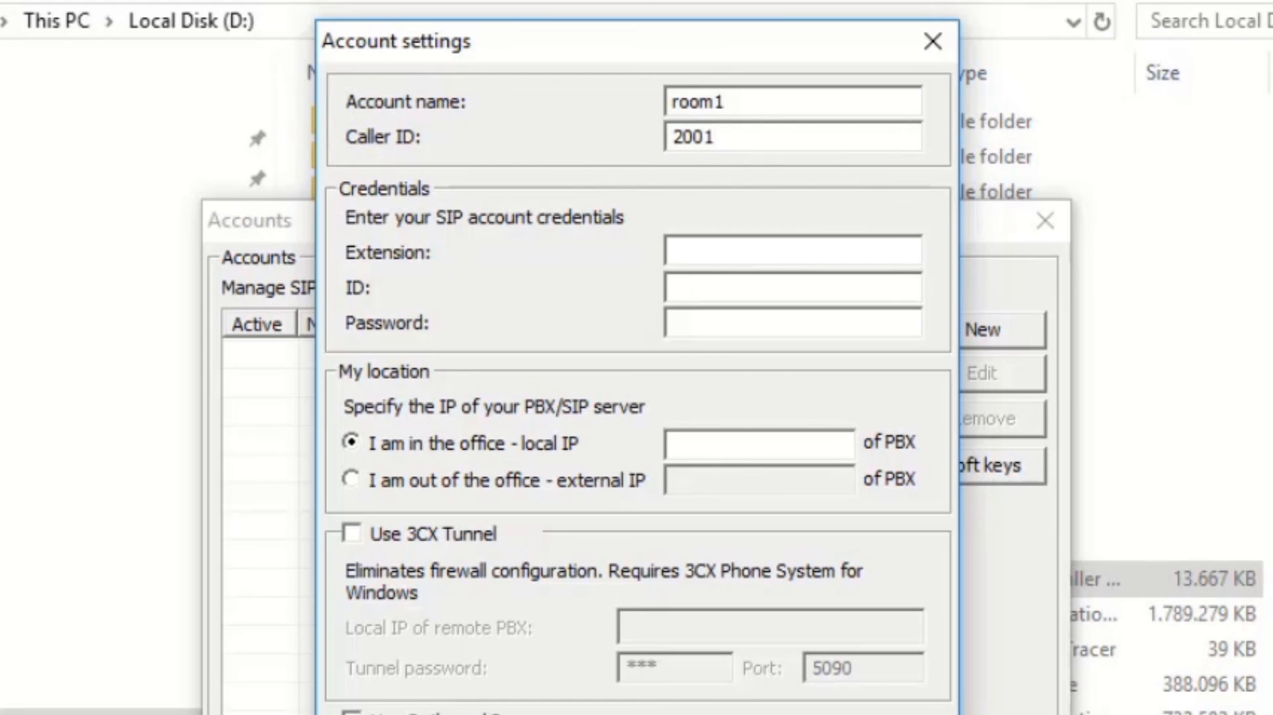
- Copy the caller ID 2001 into the extension and ID credentials, and enter the account password
left_click_drag(766, 126, 622, 139)
key("ctrl+c")
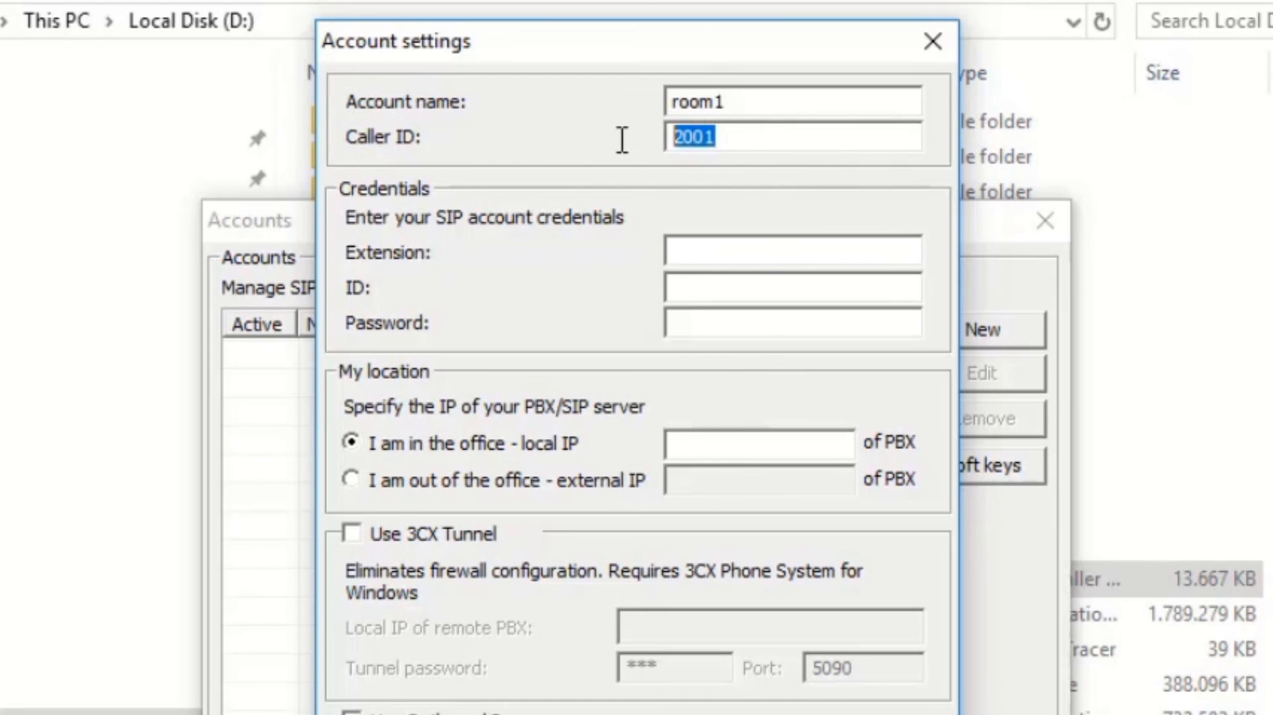
left_click(729, 251)
key("ctrl+v")
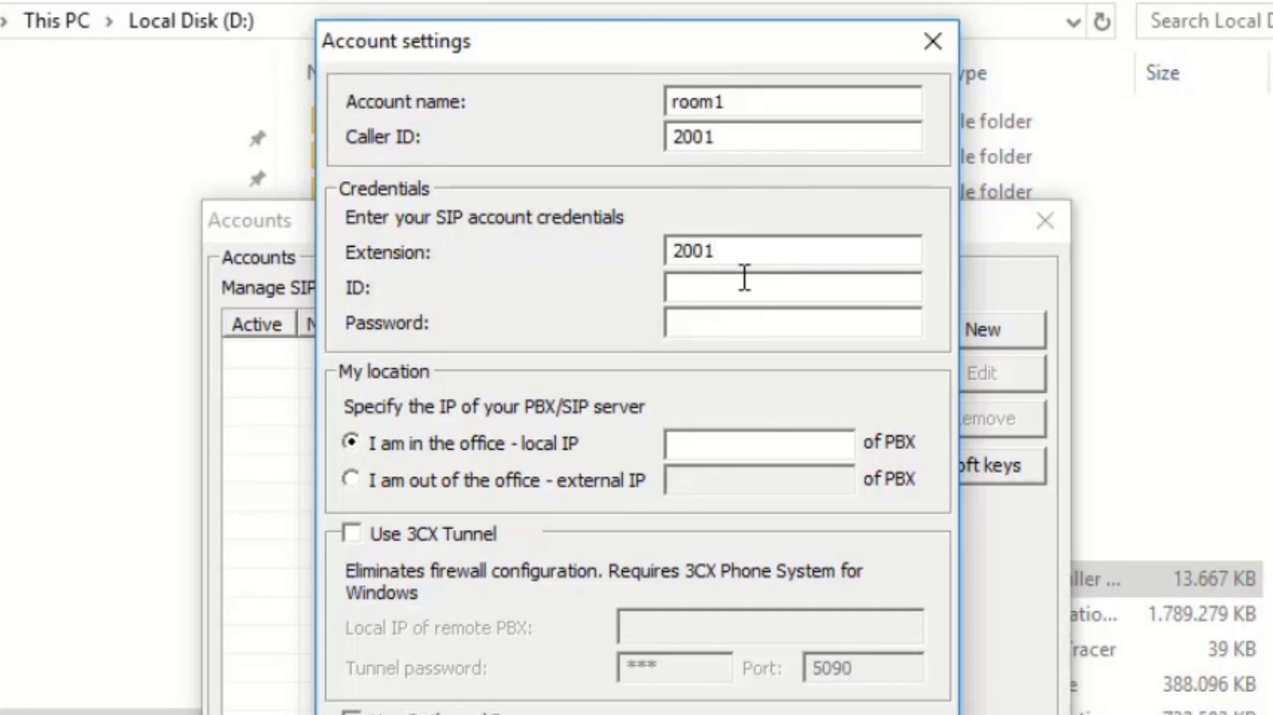
left_click(745, 277)
key("ctrl+v")
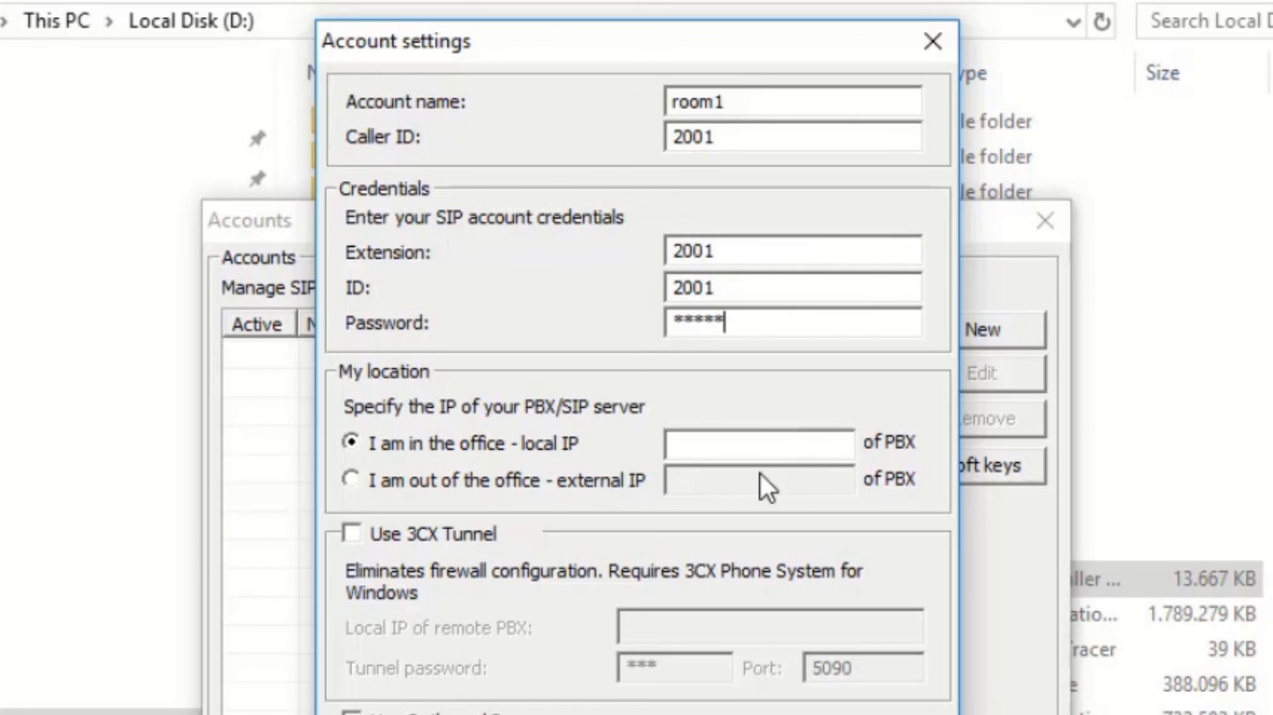
left_click(783, 443)
type("www.grab.com")
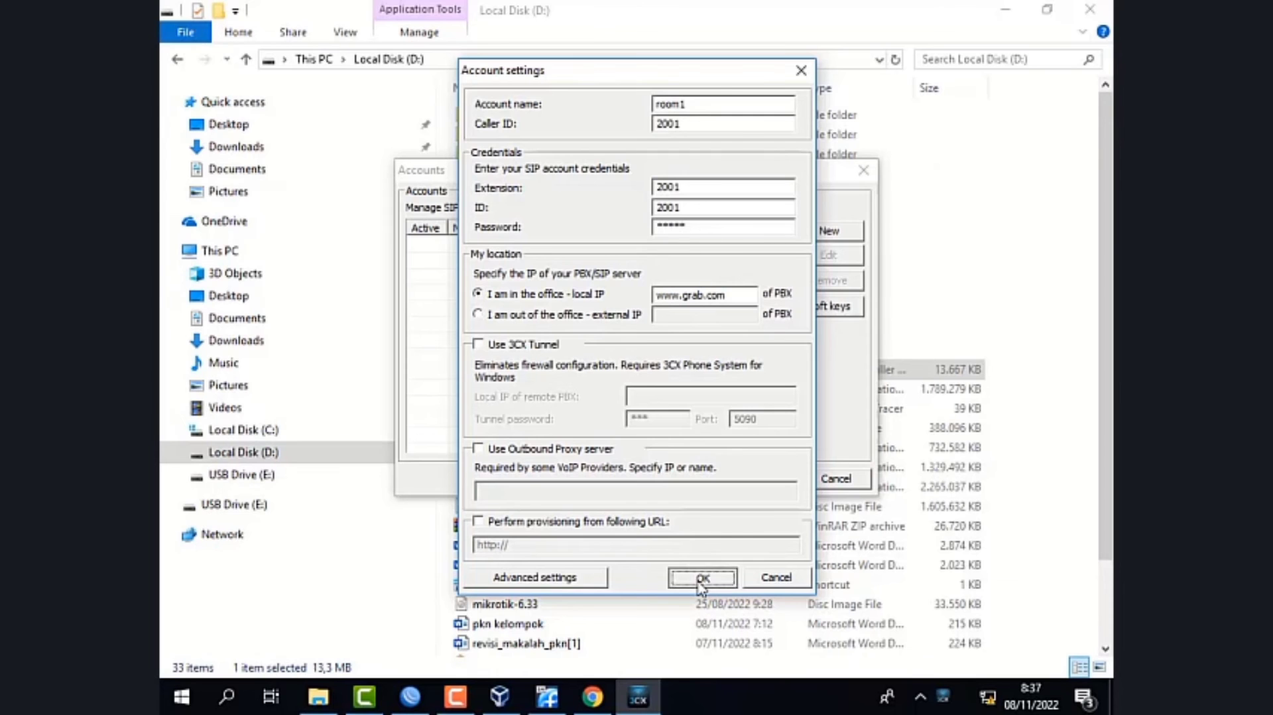
left_click(702, 577)
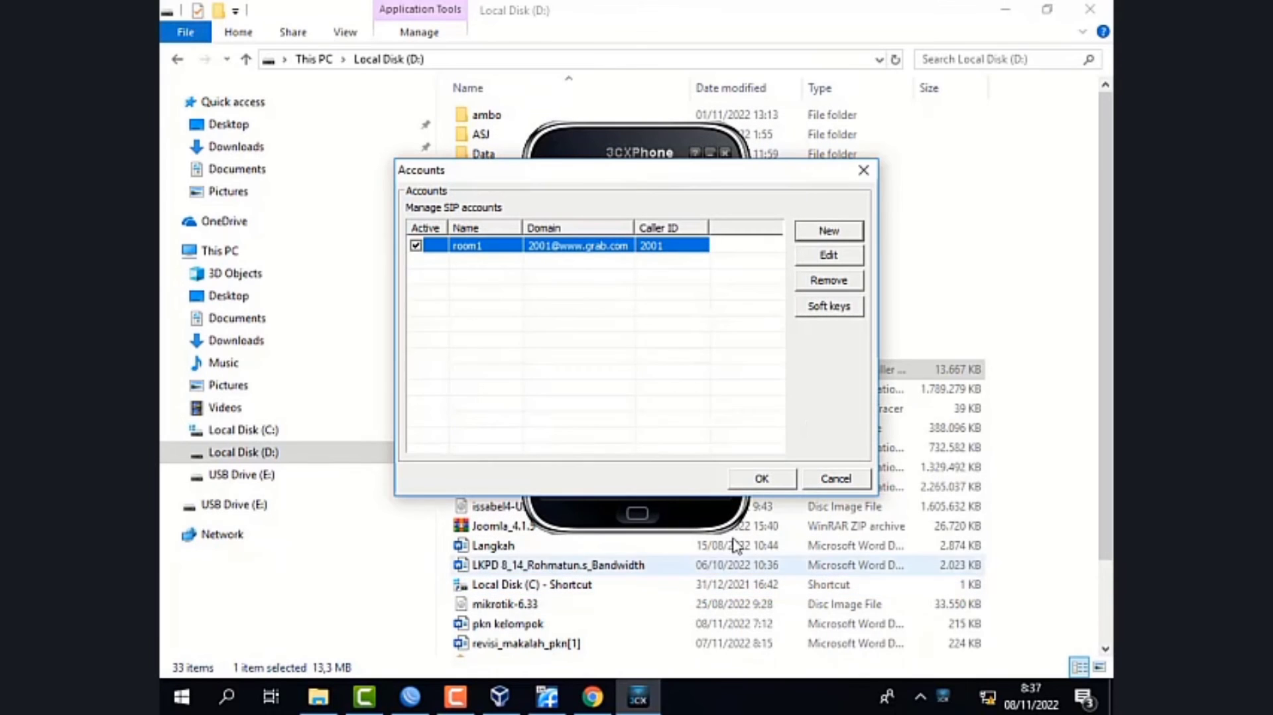
left_click(762, 479)
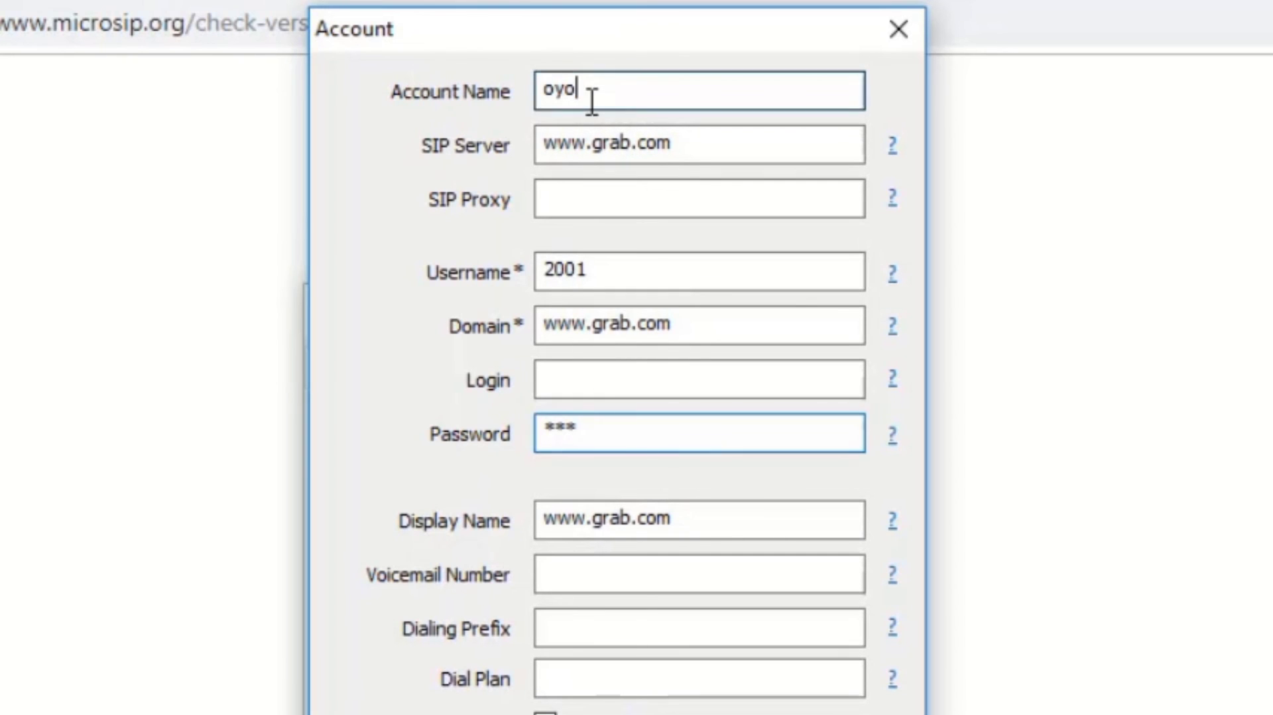
- In MicroSIP, set the account name to room2 and the username to 2002, replace the account password and save
left_click_drag(590, 93, 470, 93)
type("r")
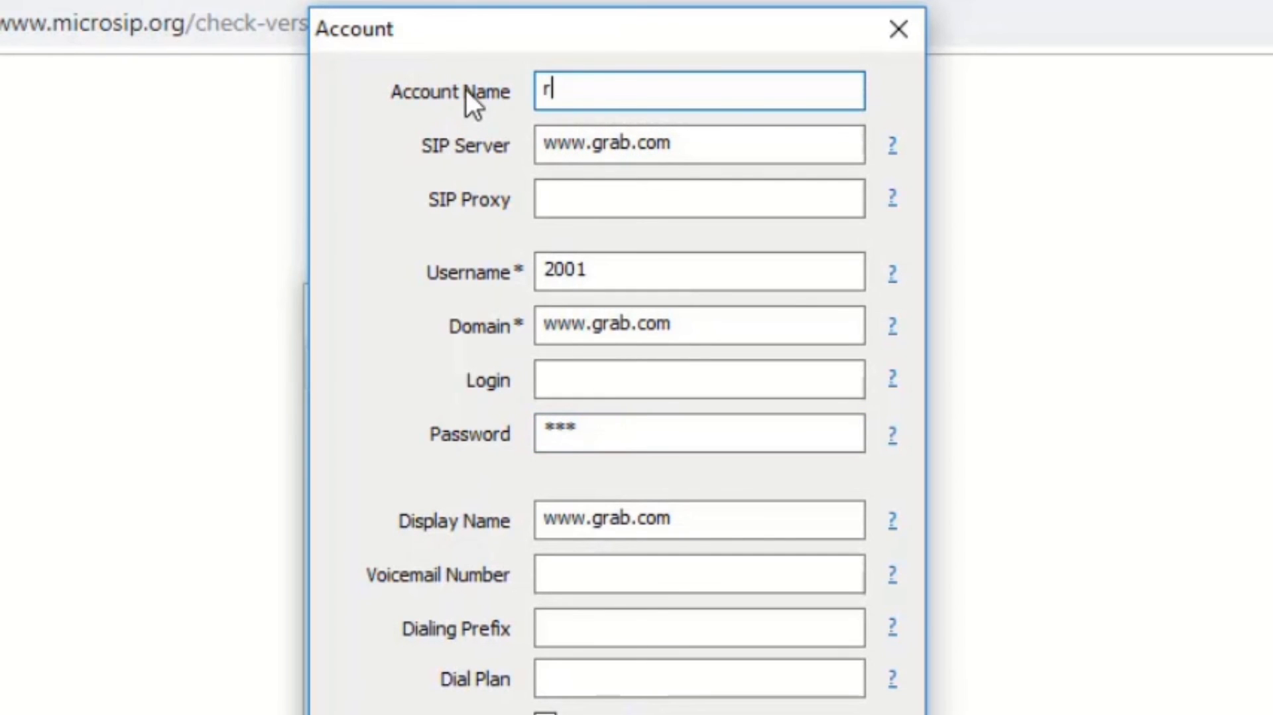
type("oom2")
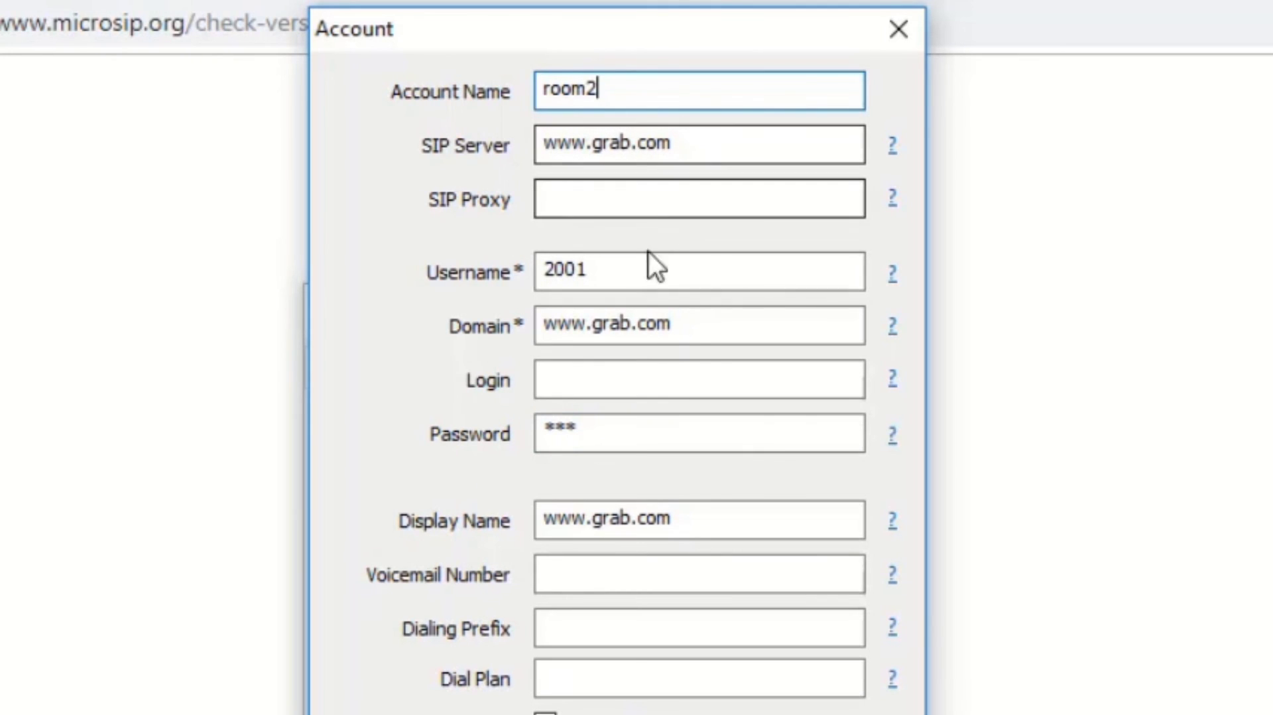
left_click(637, 271)
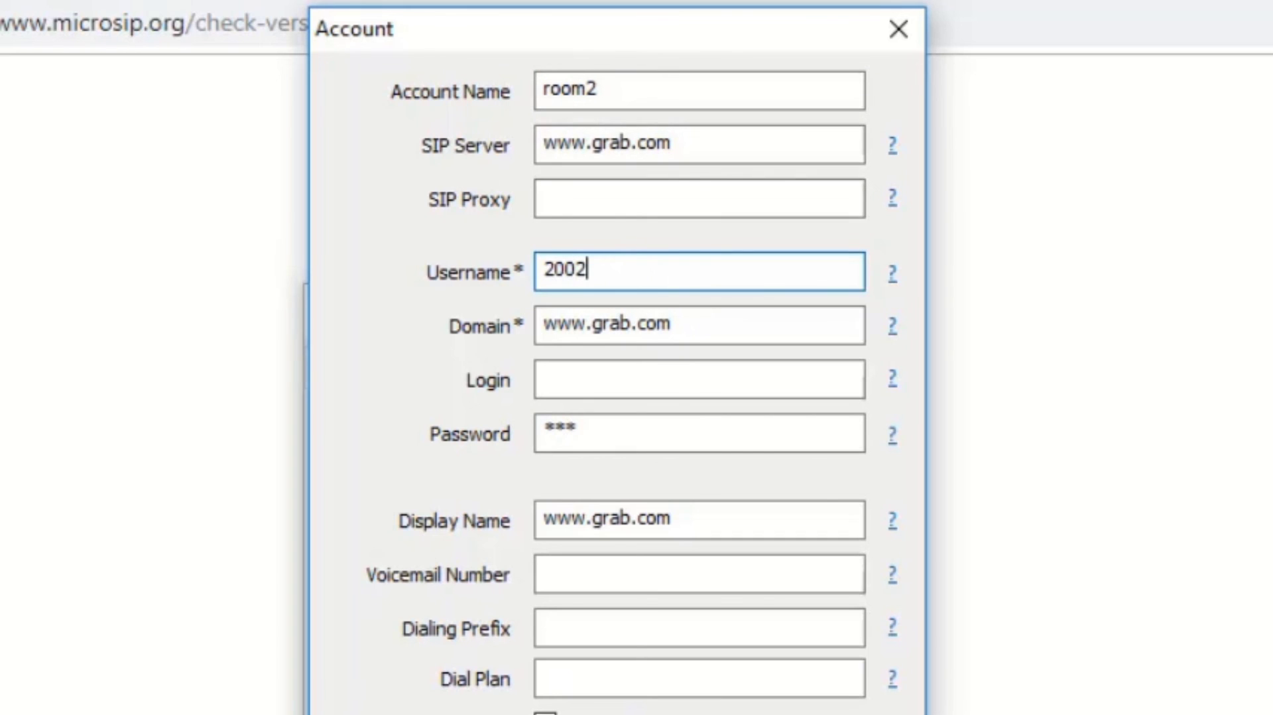
left_click(613, 442)
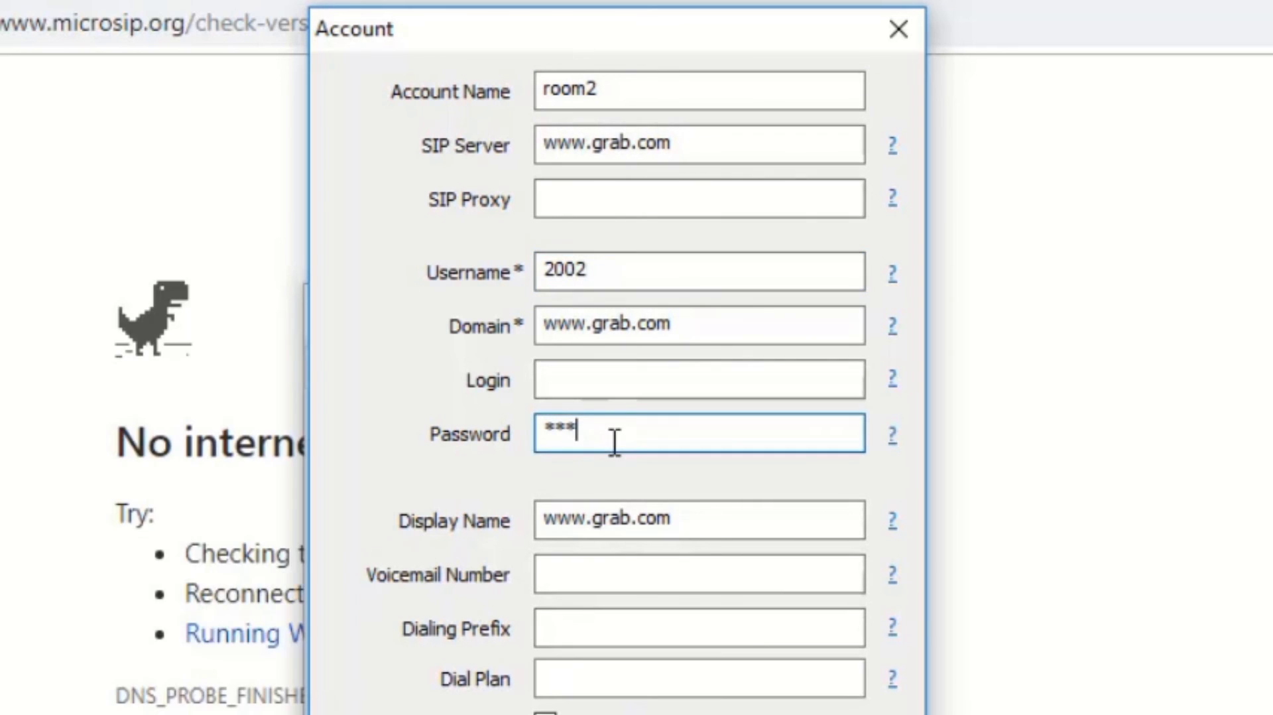
left_click_drag(615, 443, 481, 449)
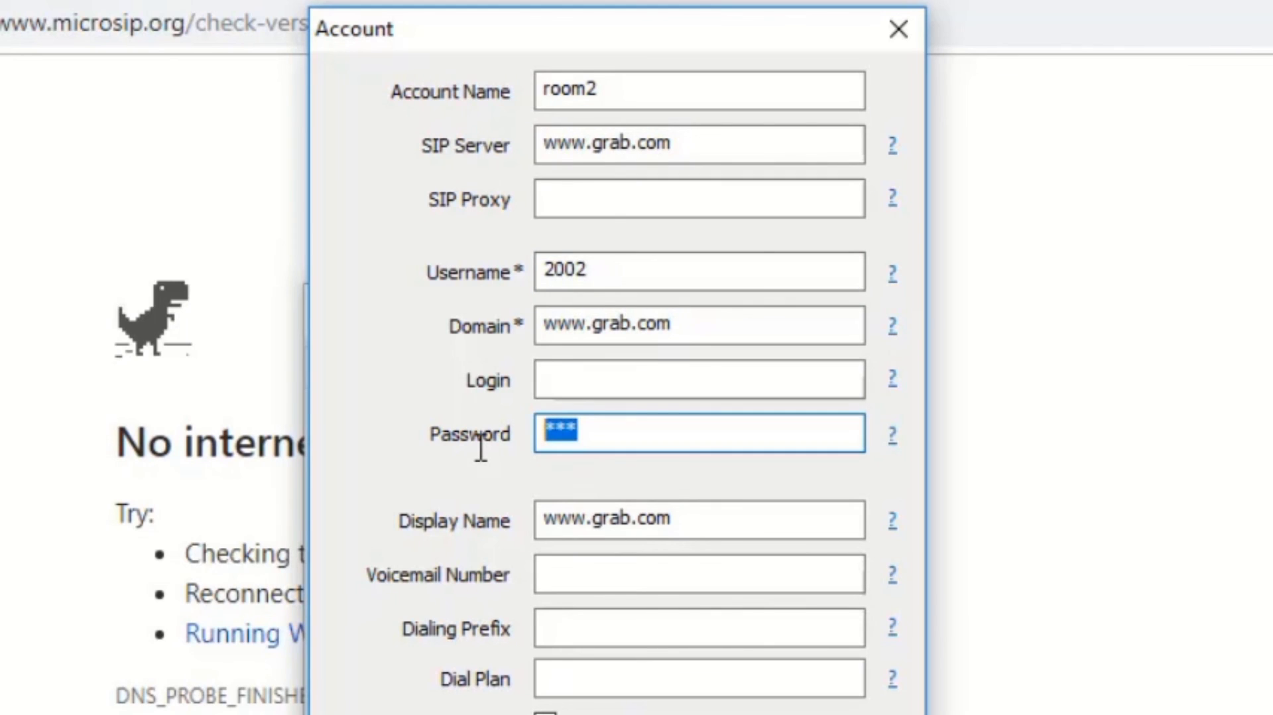
type("**")
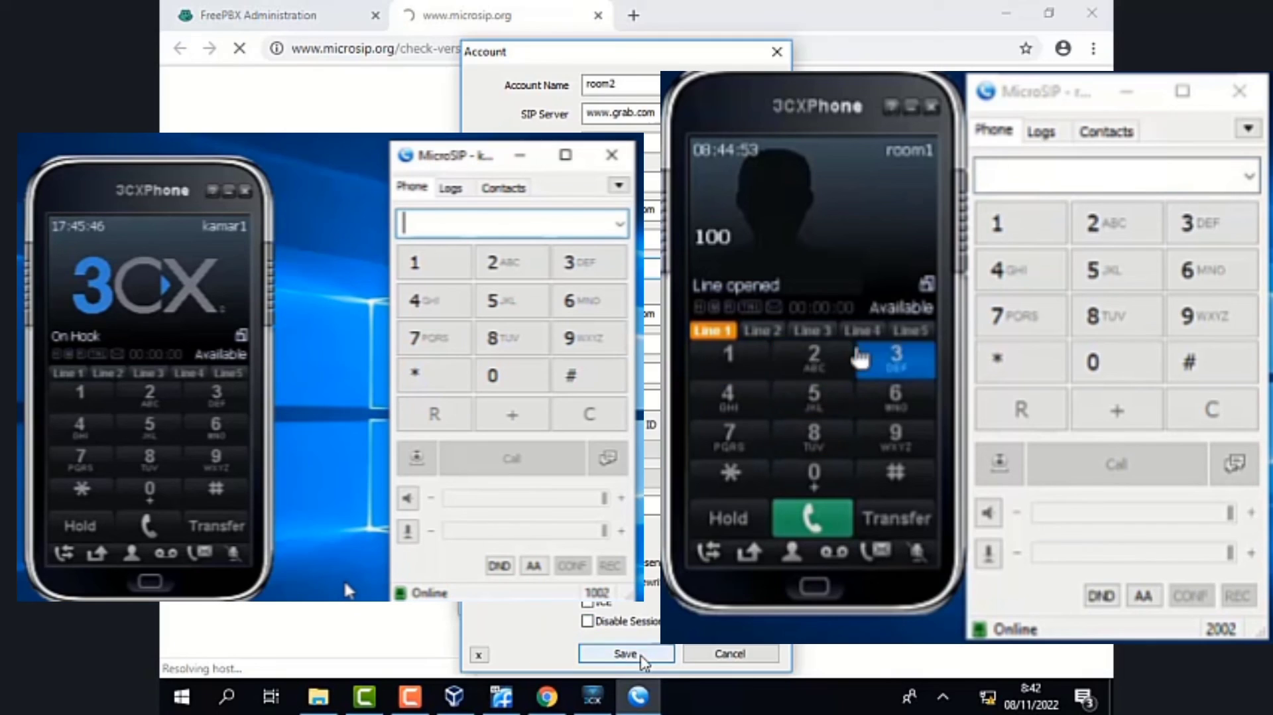
left_click(641, 656)
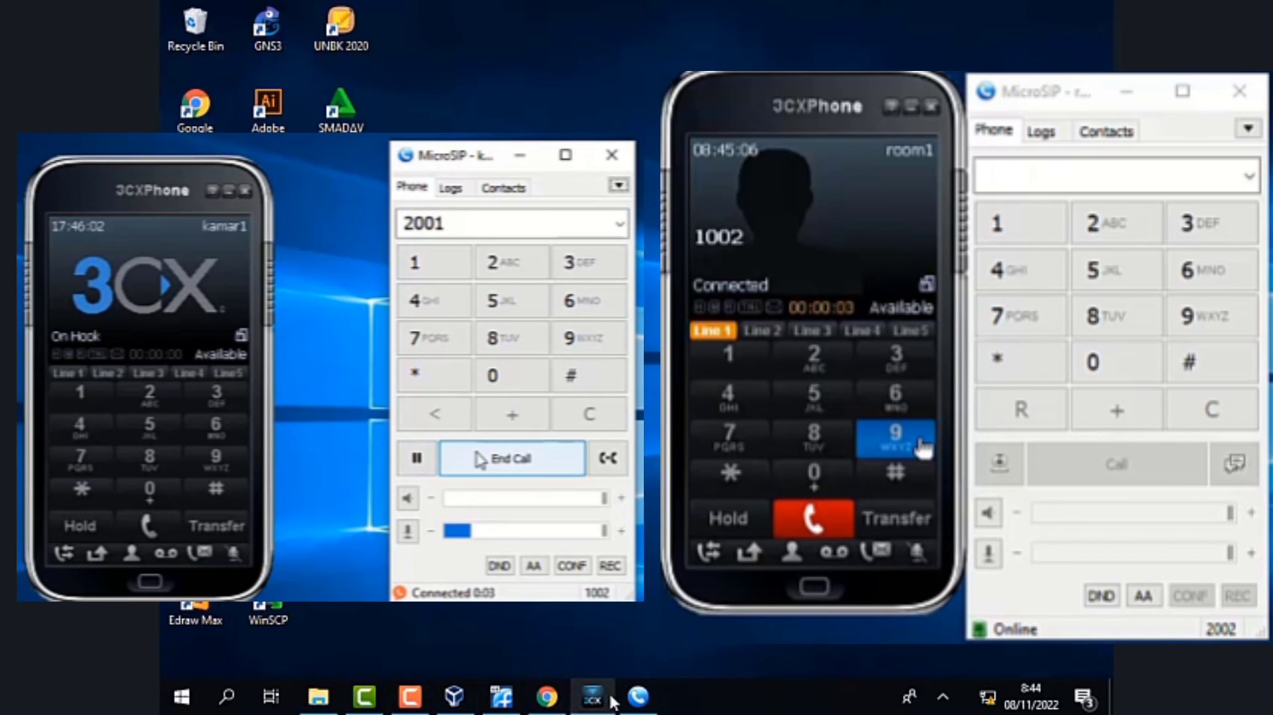
- Bring up both Server 2 softphones, call extension 2002 from the kamar1 3CXPhone and answer it in MicroSIP
left_click(598, 703)
left_click(638, 705)
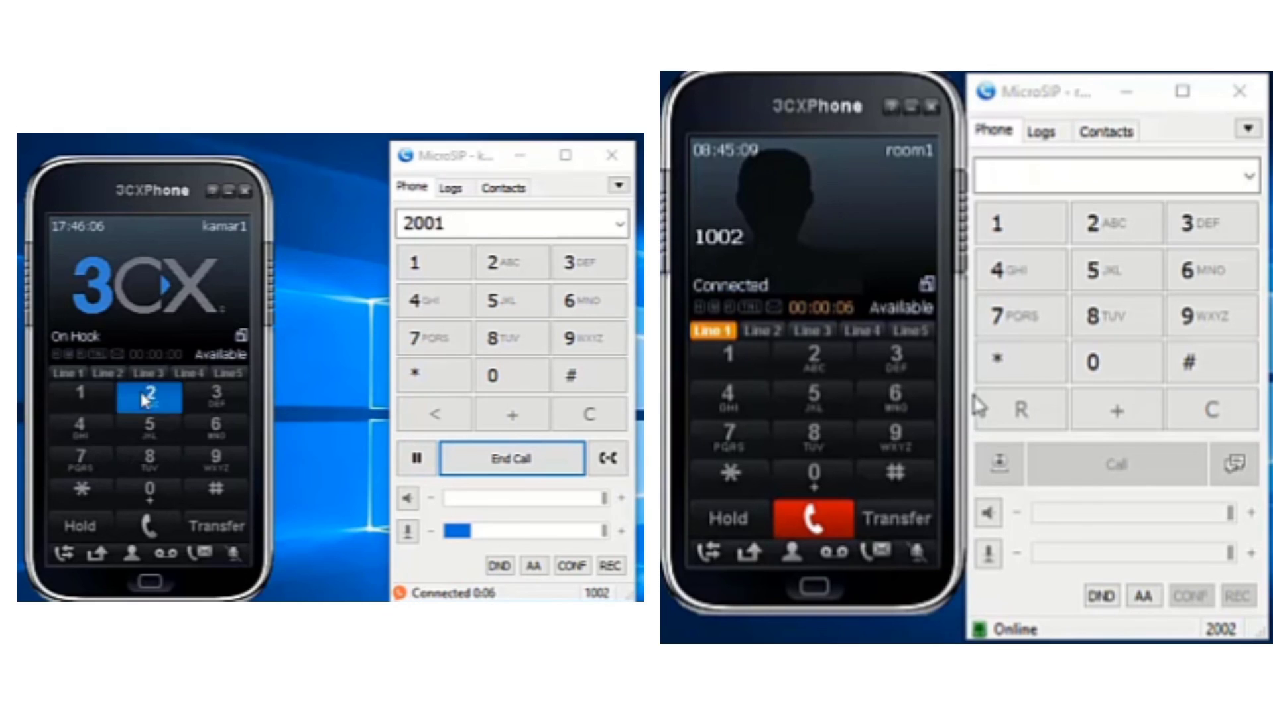
left_click(148, 395)
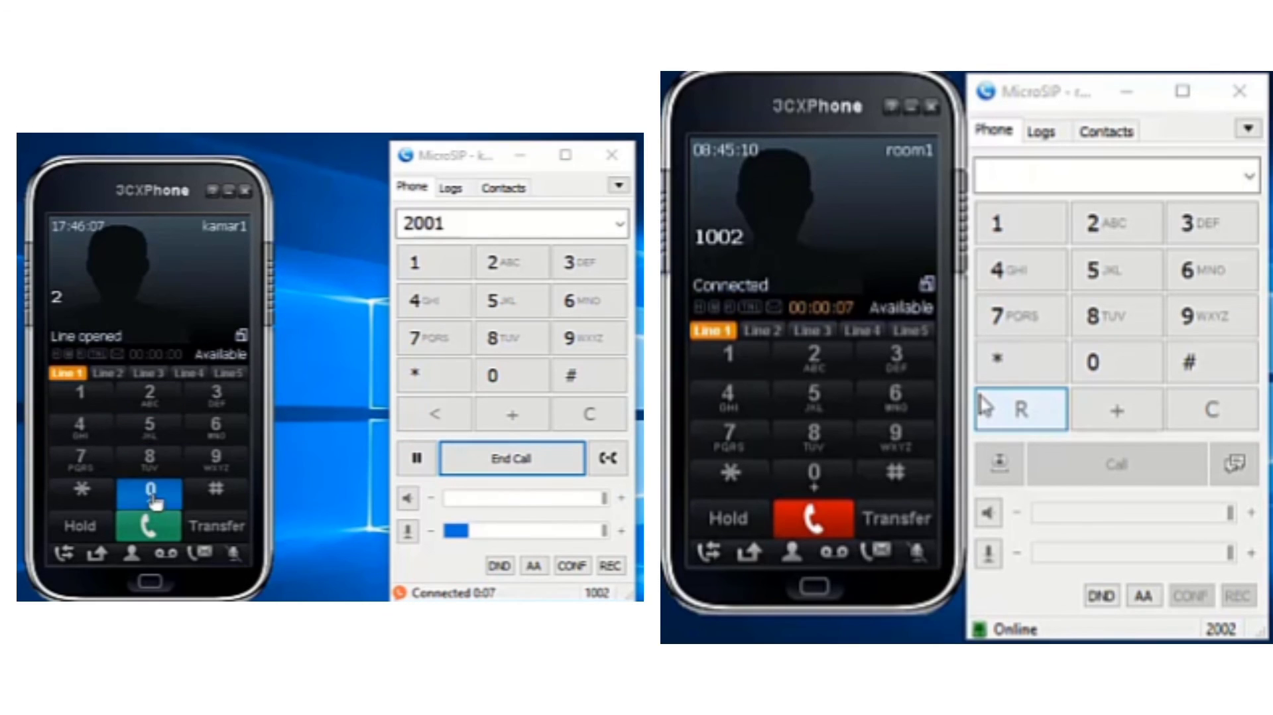
left_click(150, 494)
left_click(150, 495)
left_click(148, 394)
left_click(147, 526)
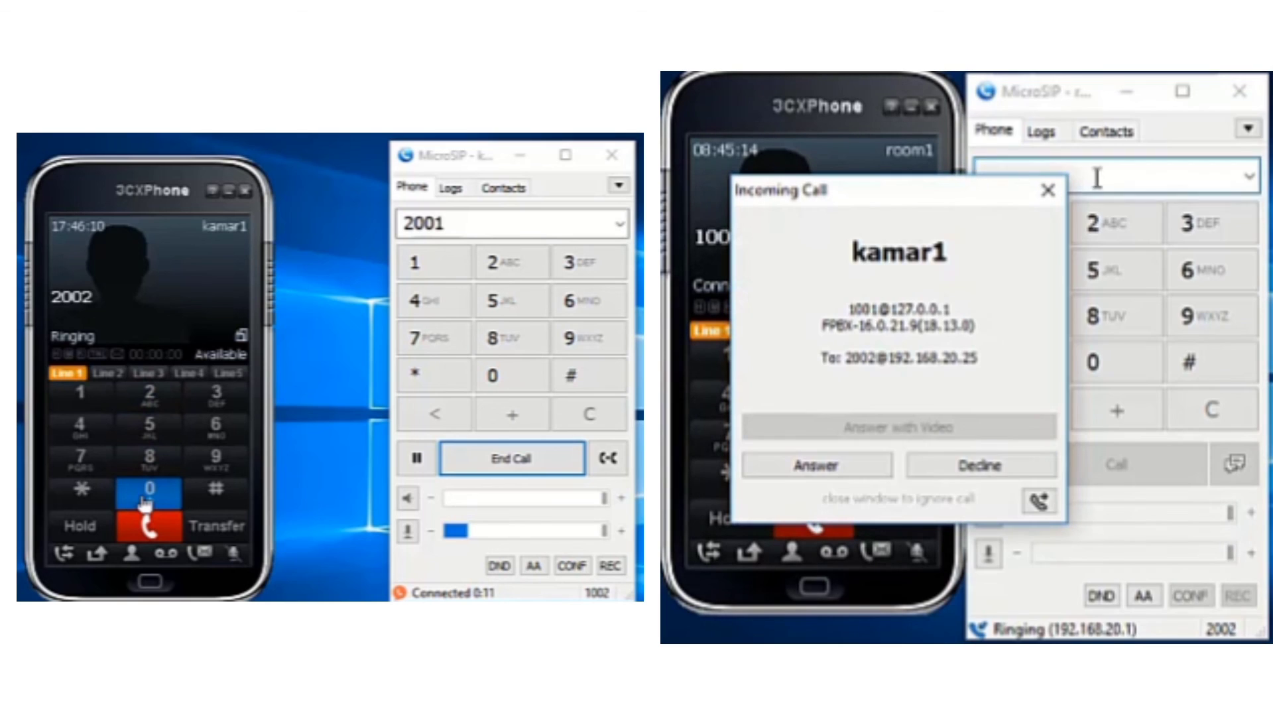
left_click(774, 470)
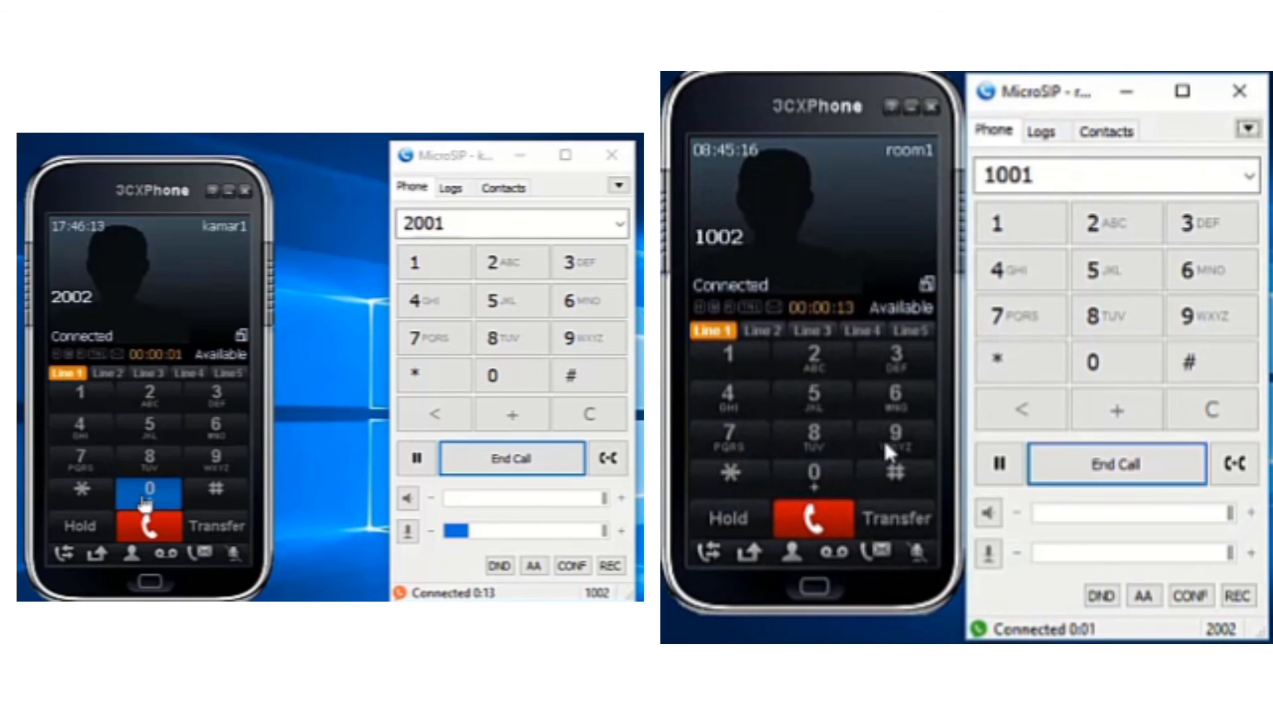
- End both test calls, between 1001 and 2002 and between 1002 and 2001
left_click(1132, 472)
left_click(823, 524)
left_click(574, 462)
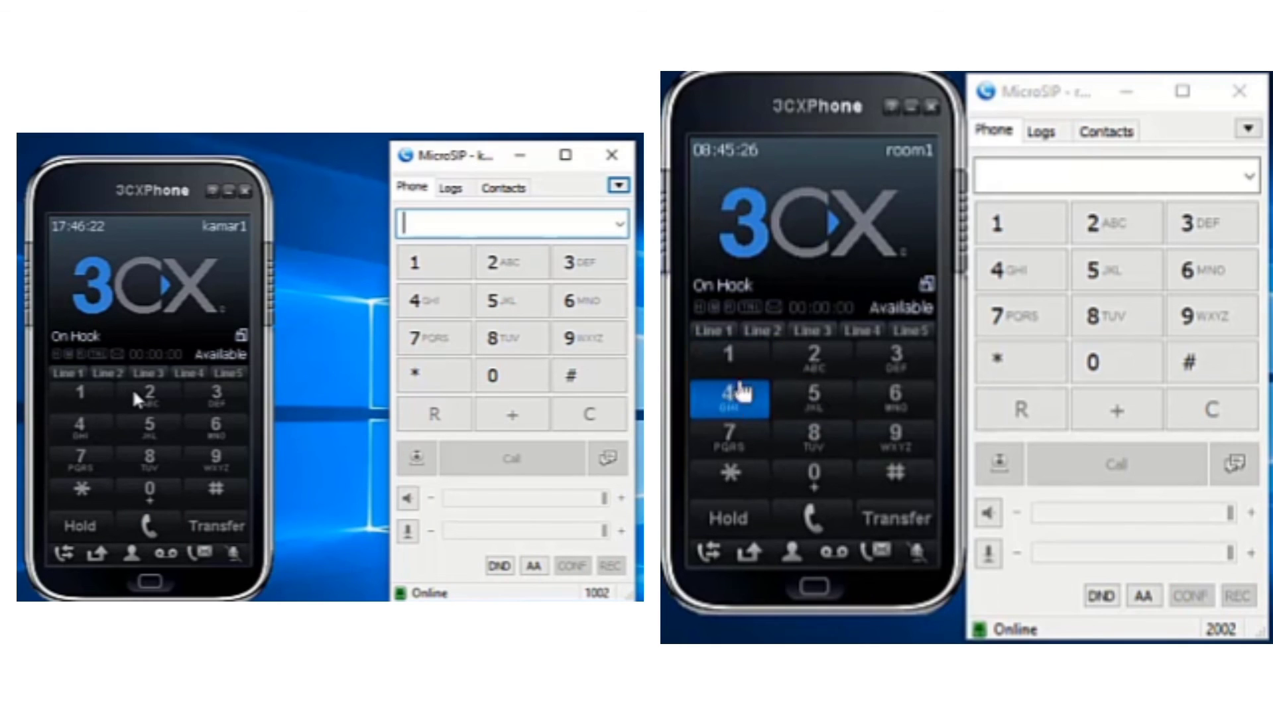
- Call extension 1001 from the room1 3CXPhone, answer it on the kamar1 phone and end the call from room1
left_click(728, 355)
double_click(822, 479)
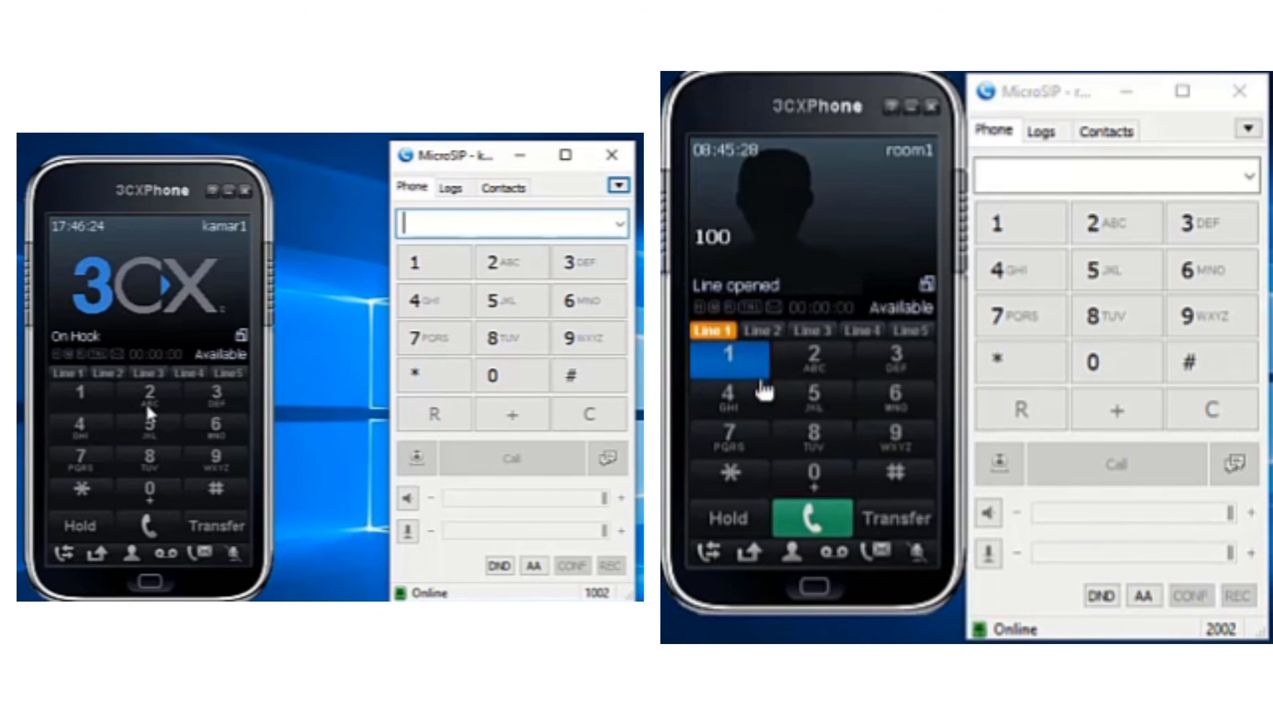
left_click(729, 359)
left_click(809, 518)
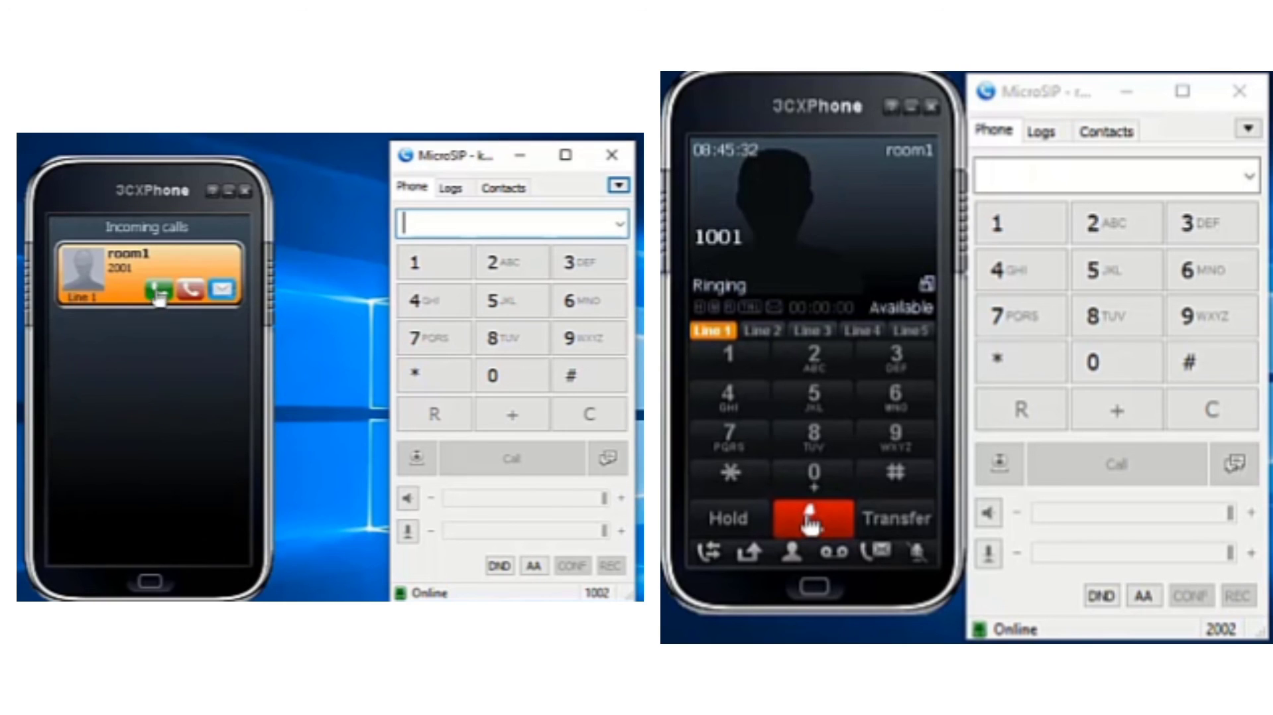
left_click(158, 293)
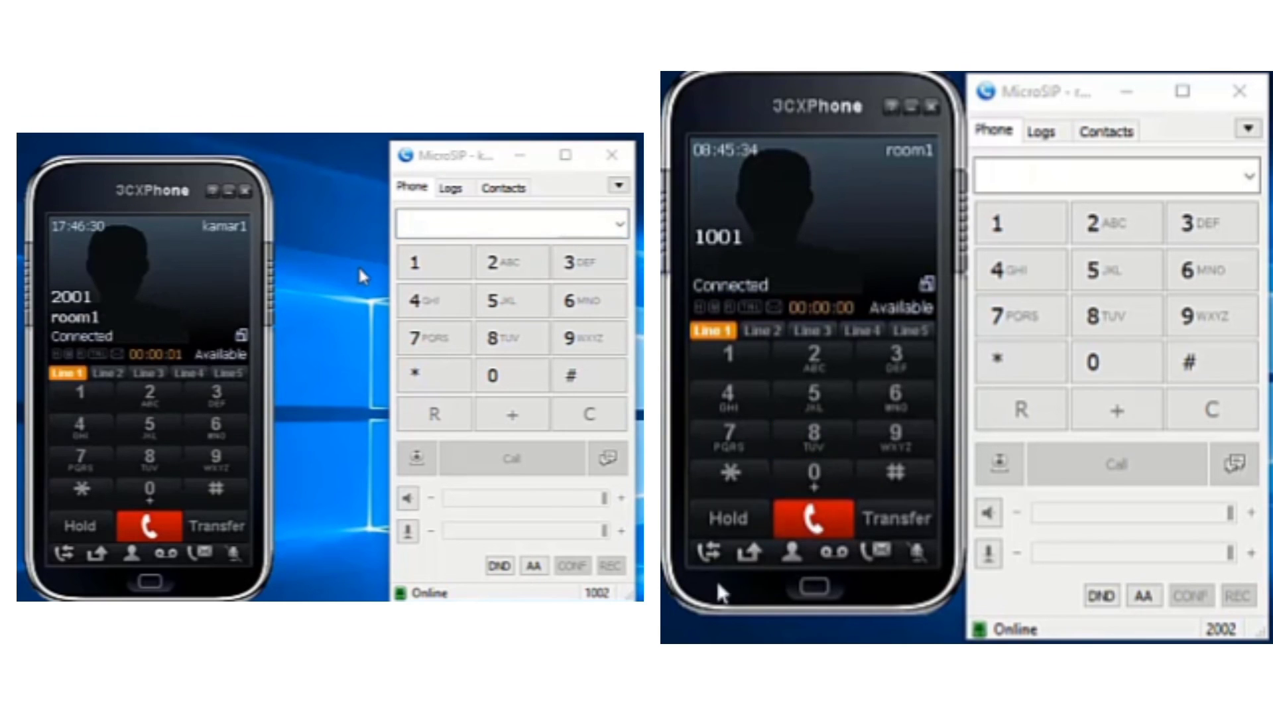
left_click(817, 521)
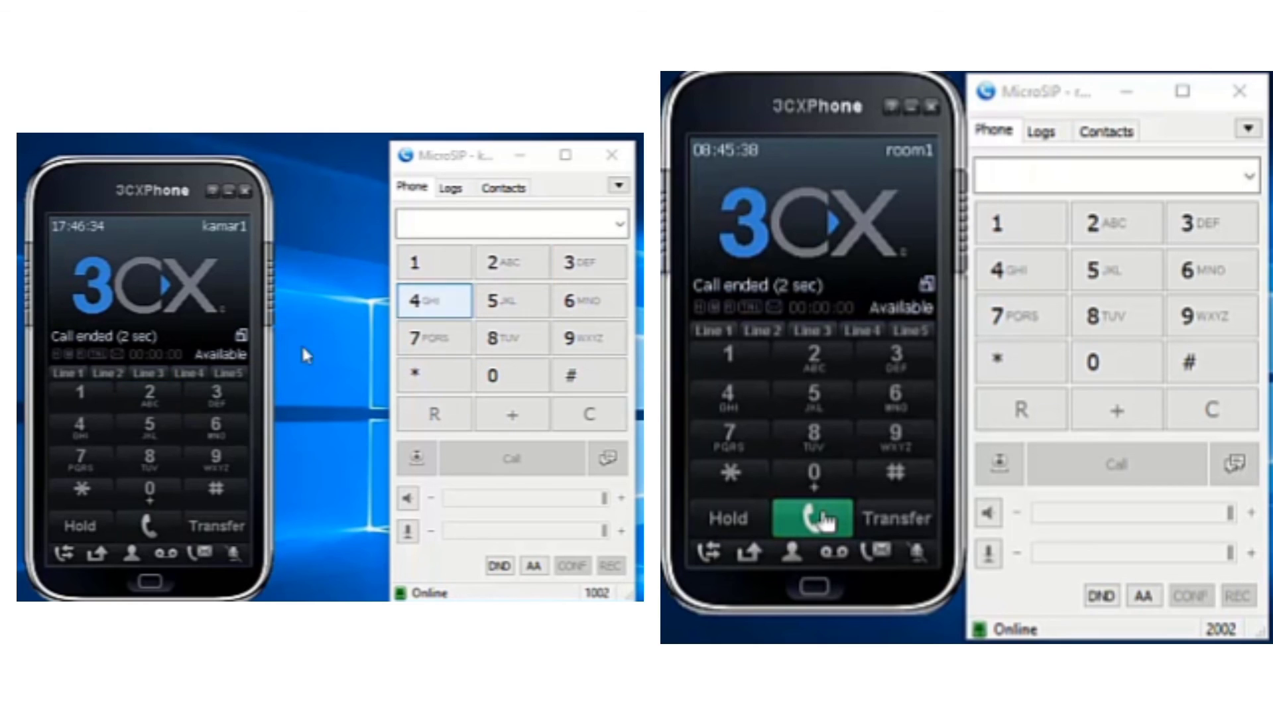
- Call extension 2001 from the kamar1 3CXPhone, answer it on the room1 phone and end the call from room1
left_click(150, 402)
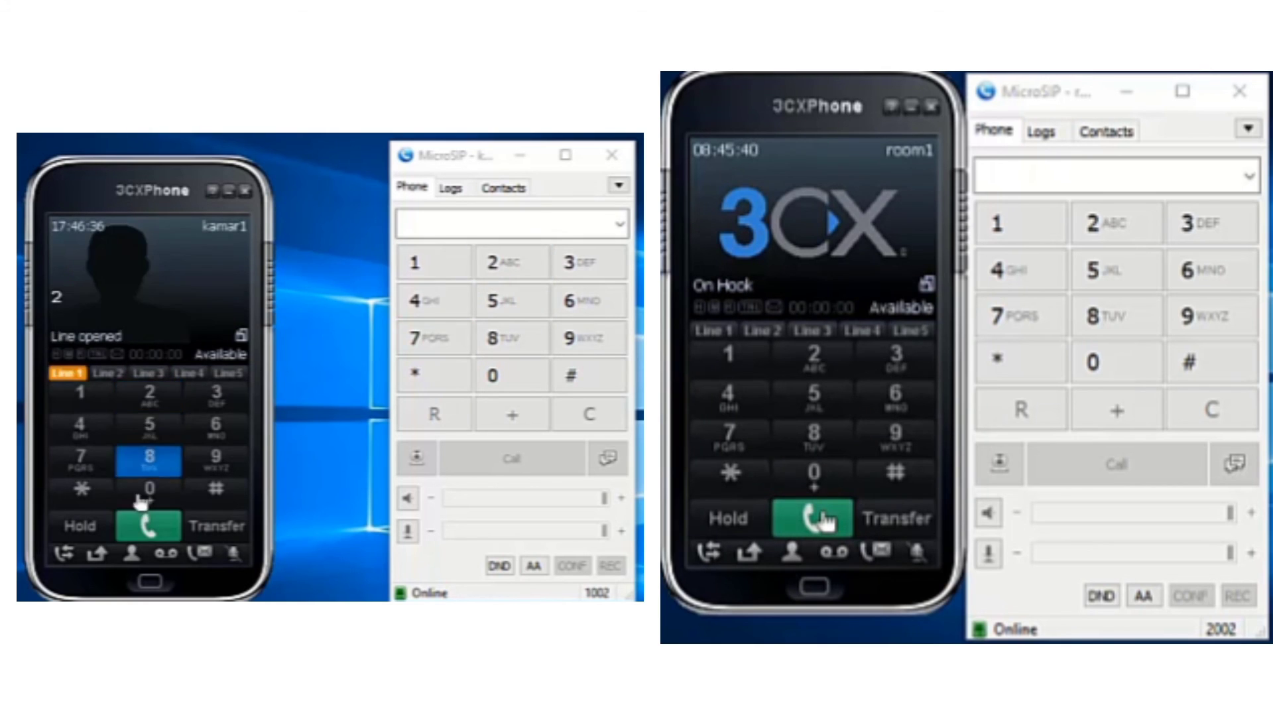
double_click(149, 489)
left_click(94, 408)
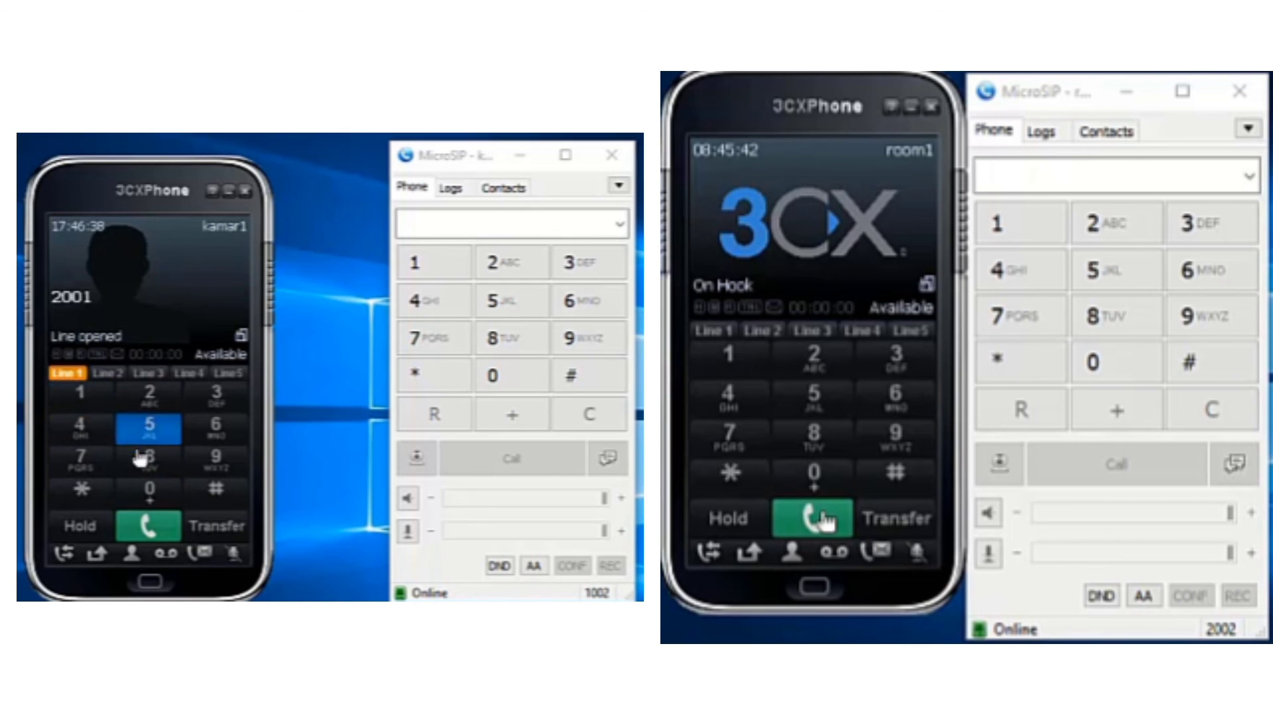
left_click(159, 525)
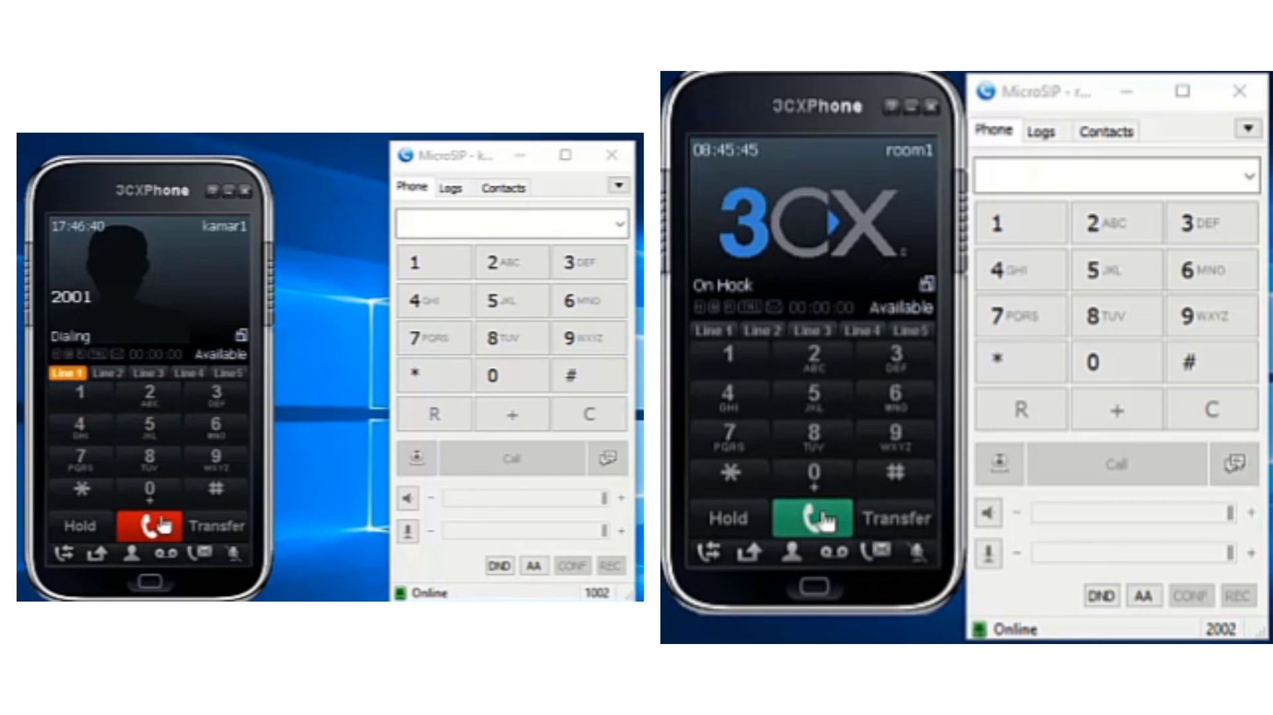
left_click(833, 232)
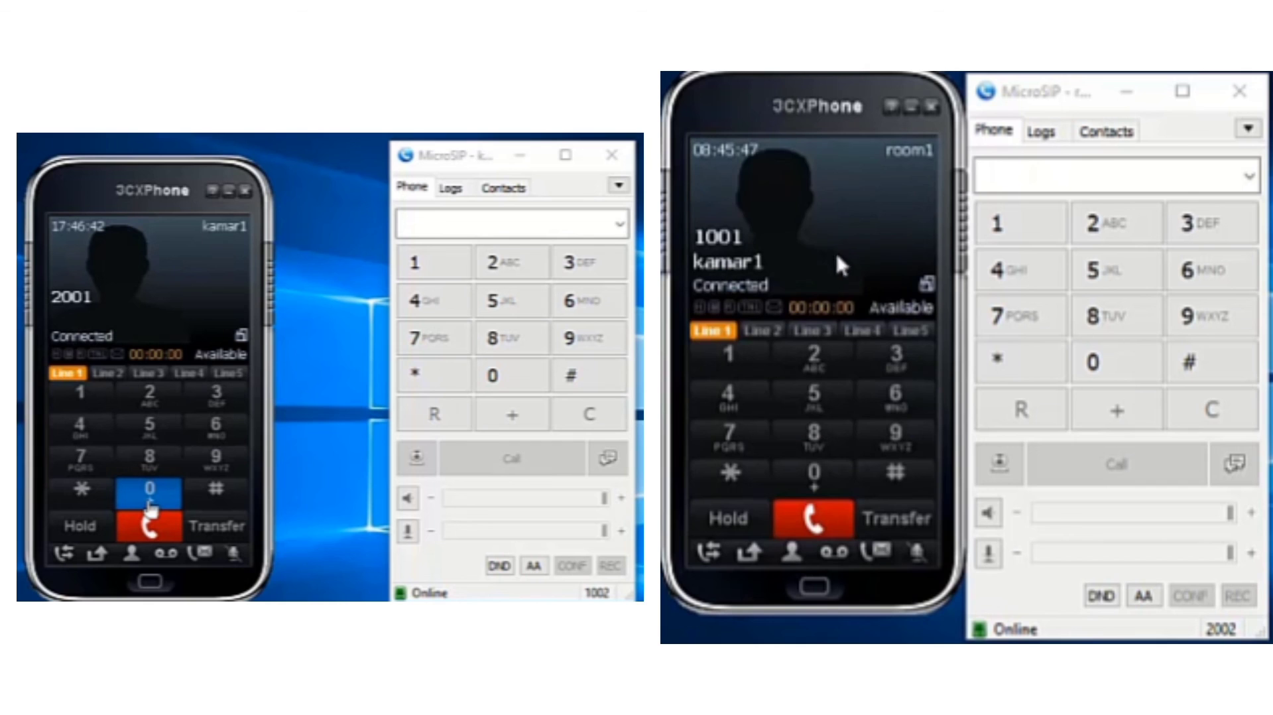
left_click(837, 531)
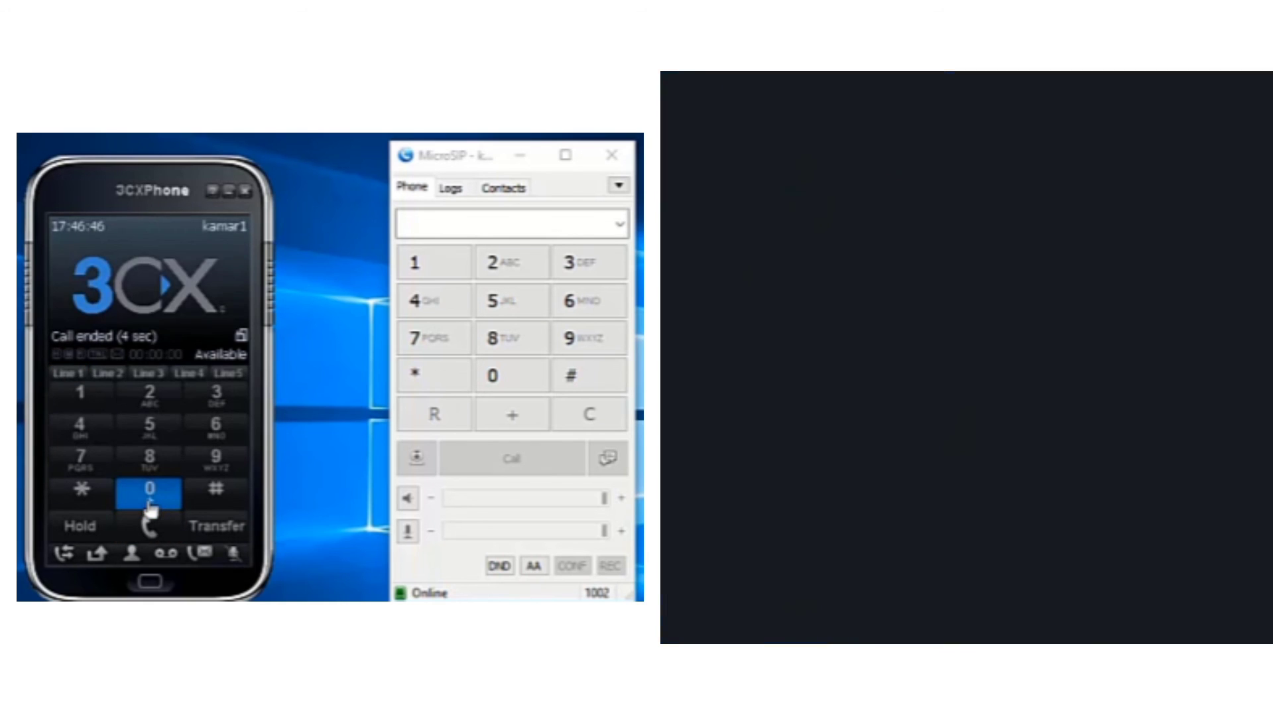